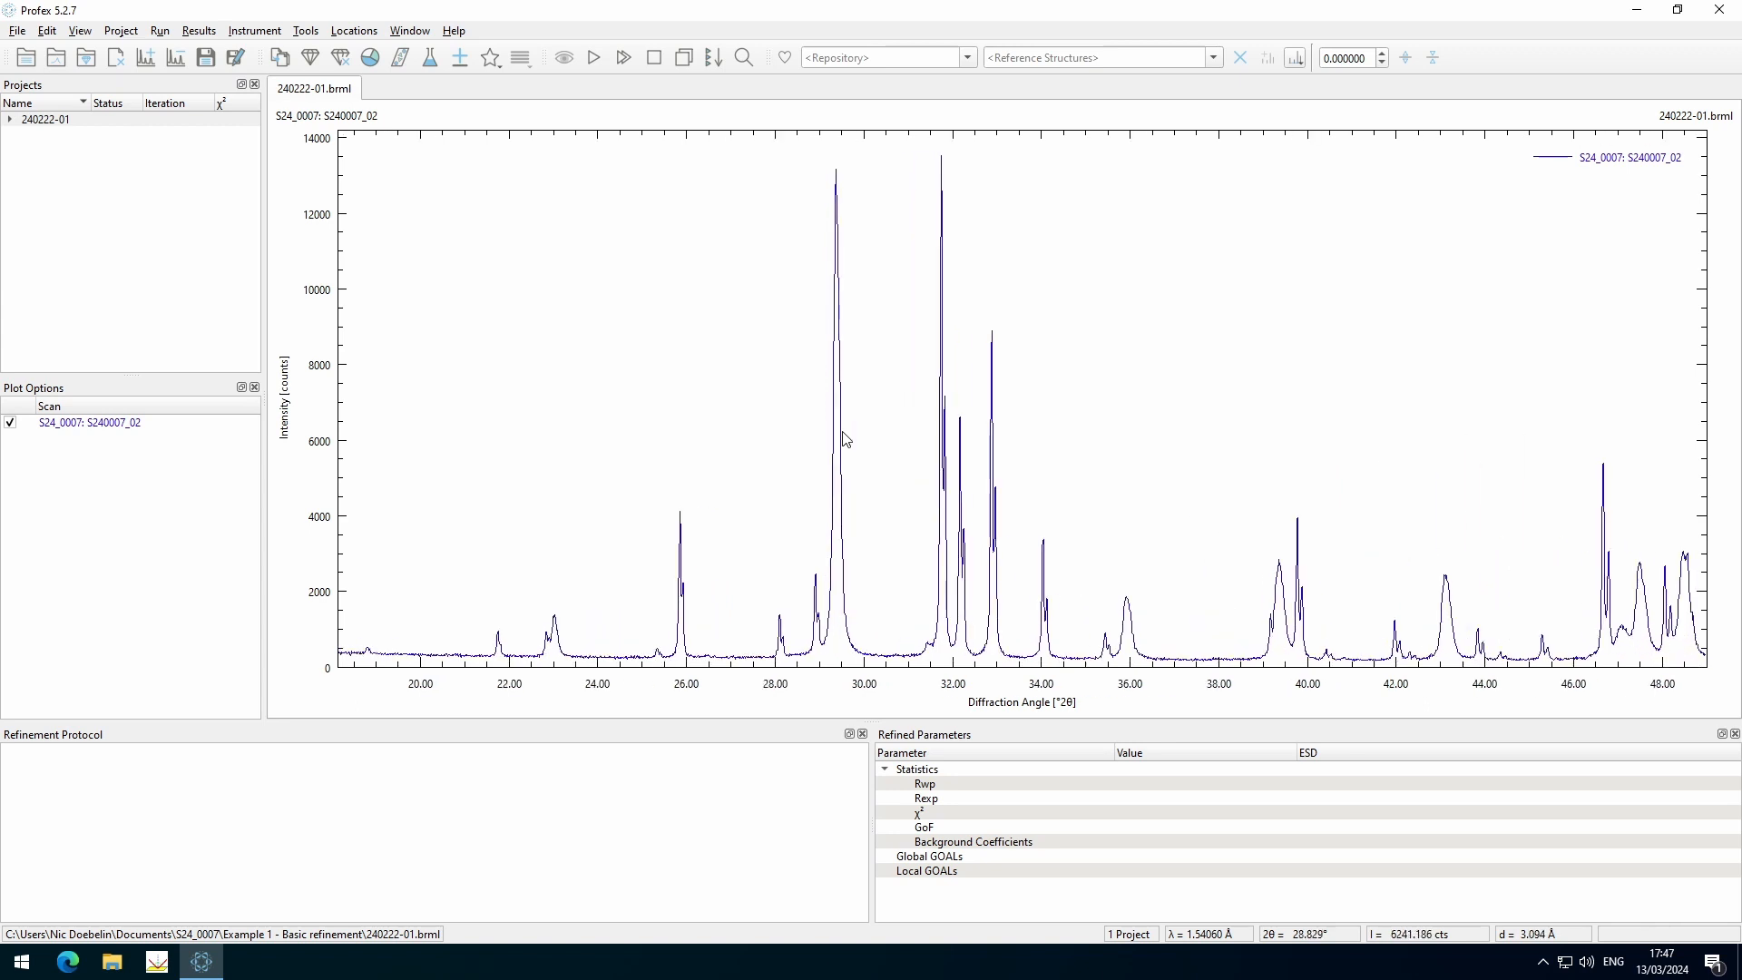
Identify the best-matching phases for the peaks near 31.7° and 29.4° 2θ, and clear the reference lines
scroll(874, 402, up, 1)
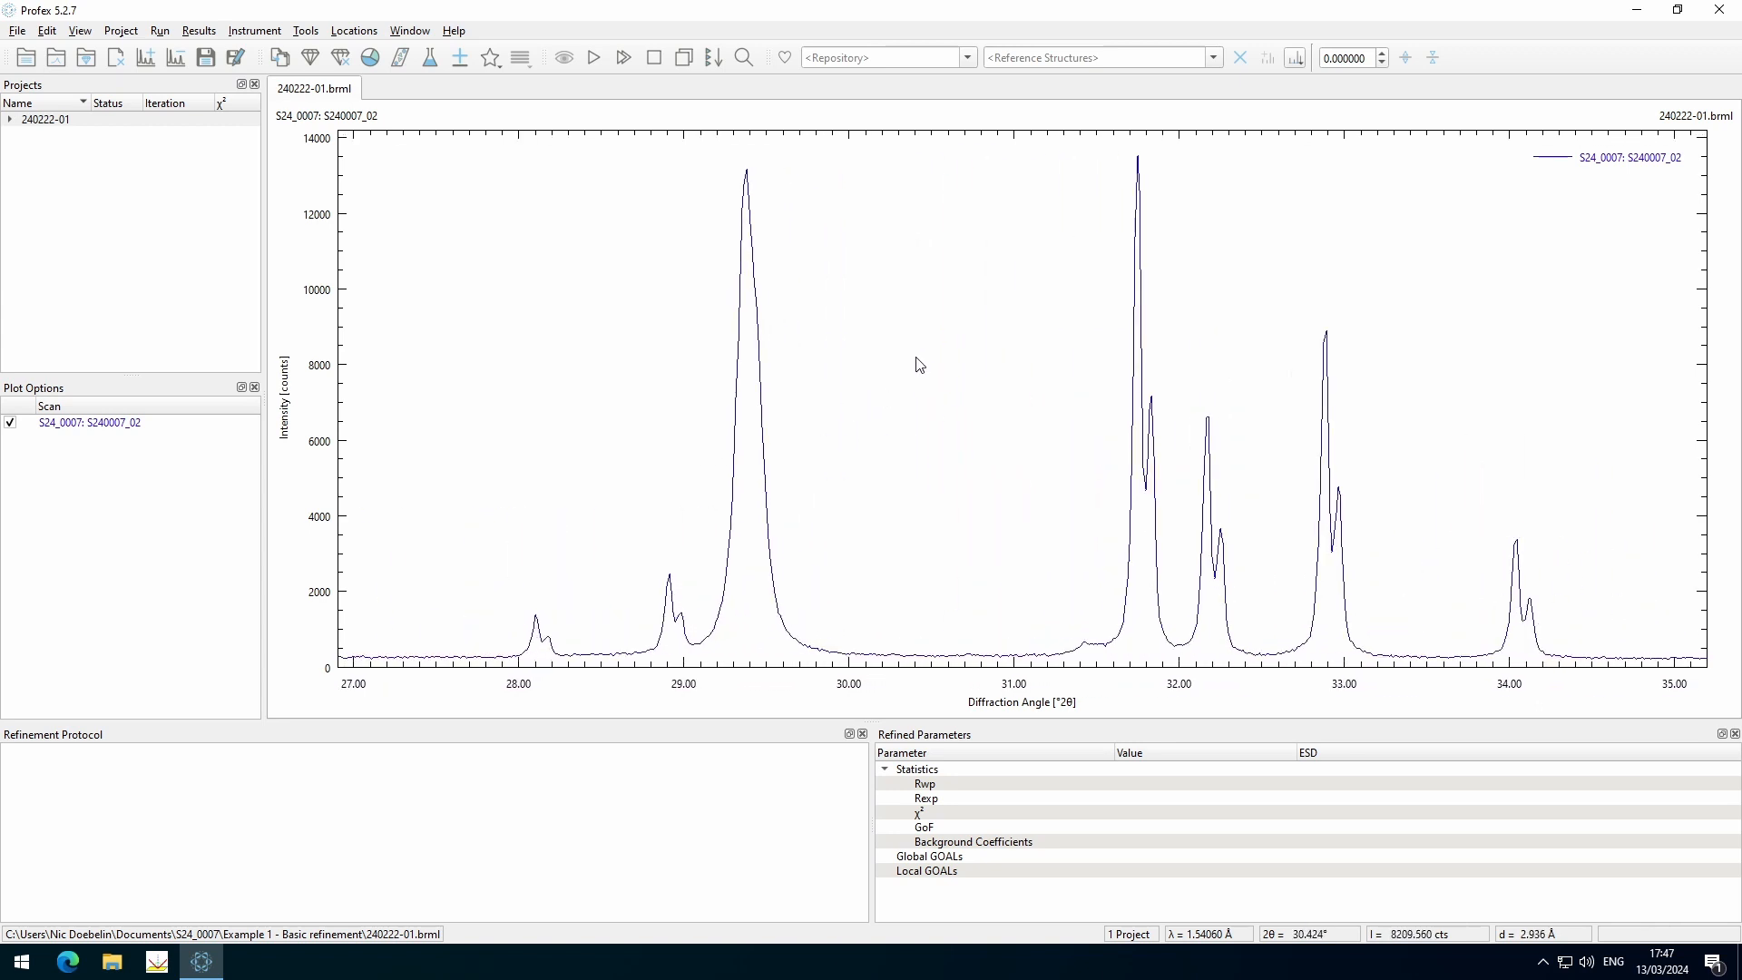
double_click(1139, 302)
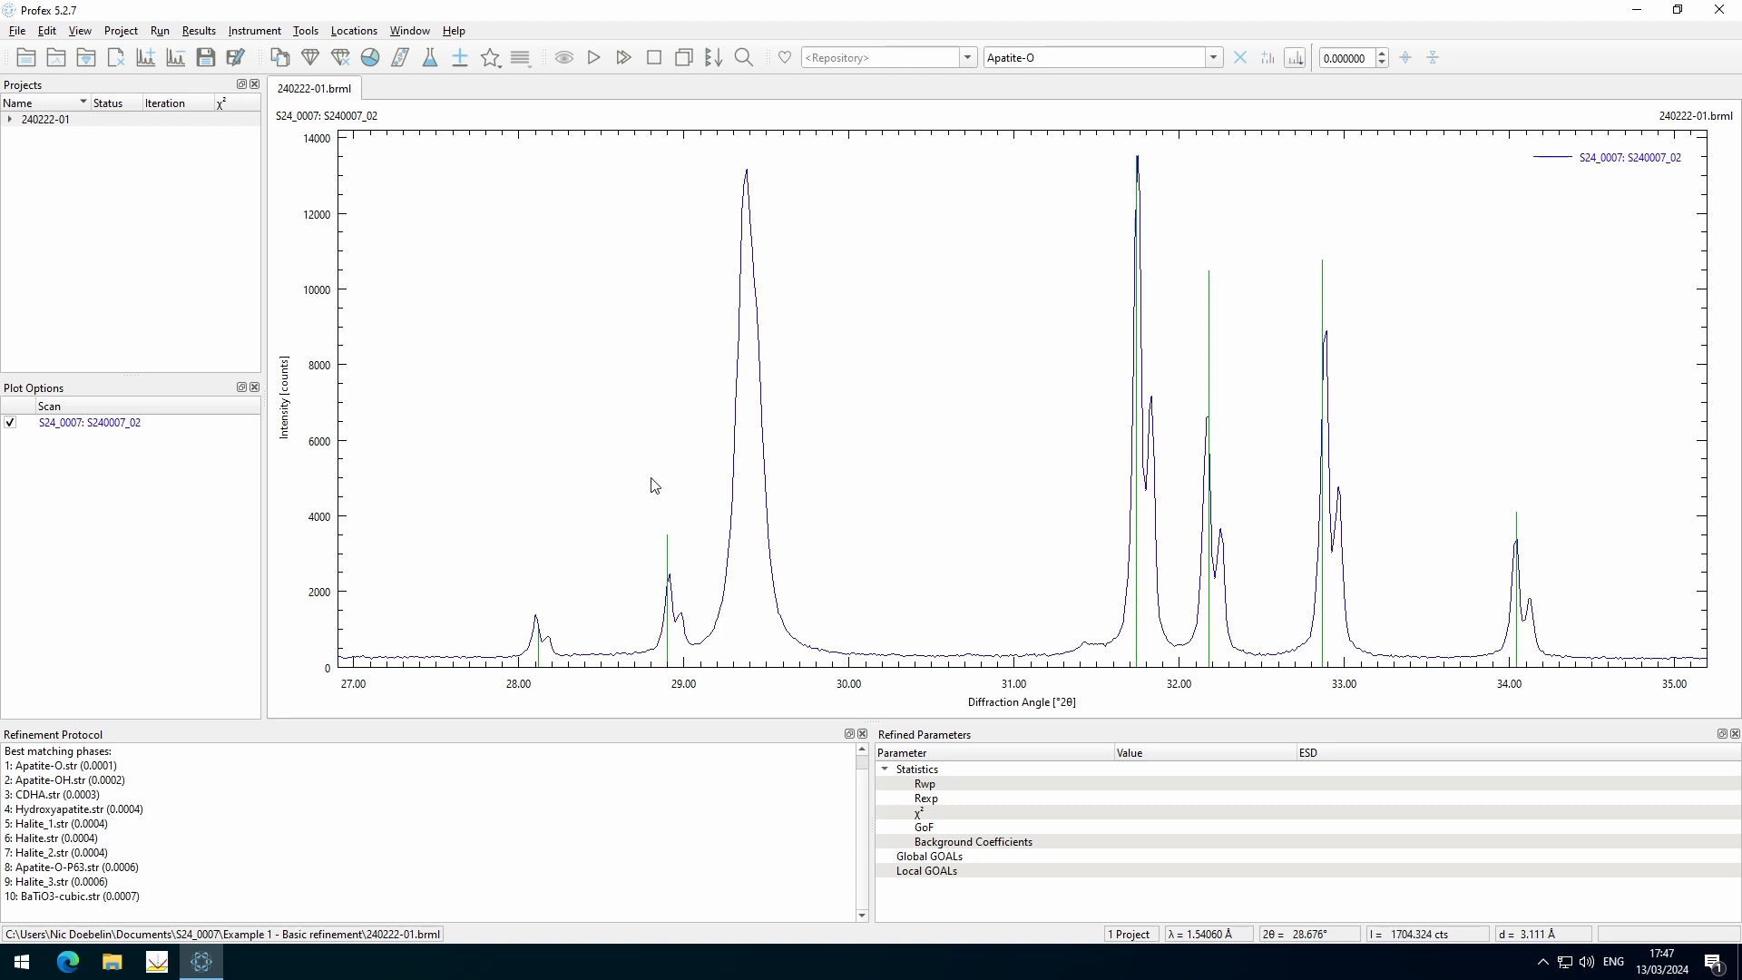
click(753, 282)
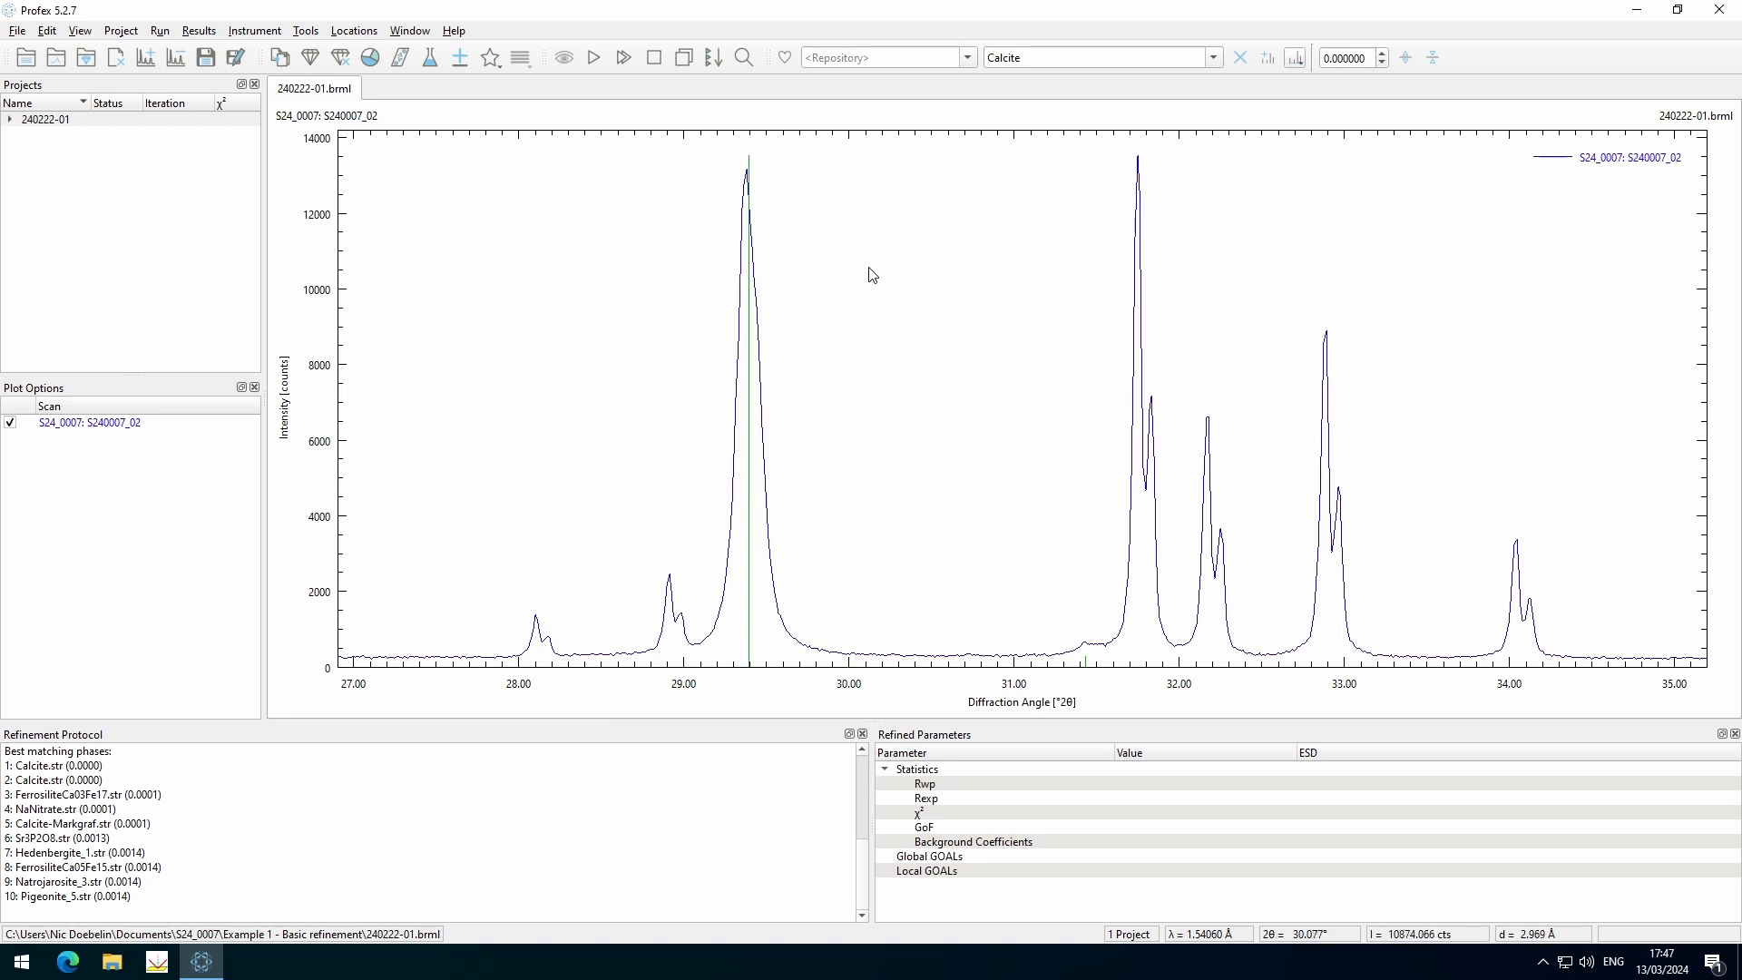
scroll(853, 394, down, 3)
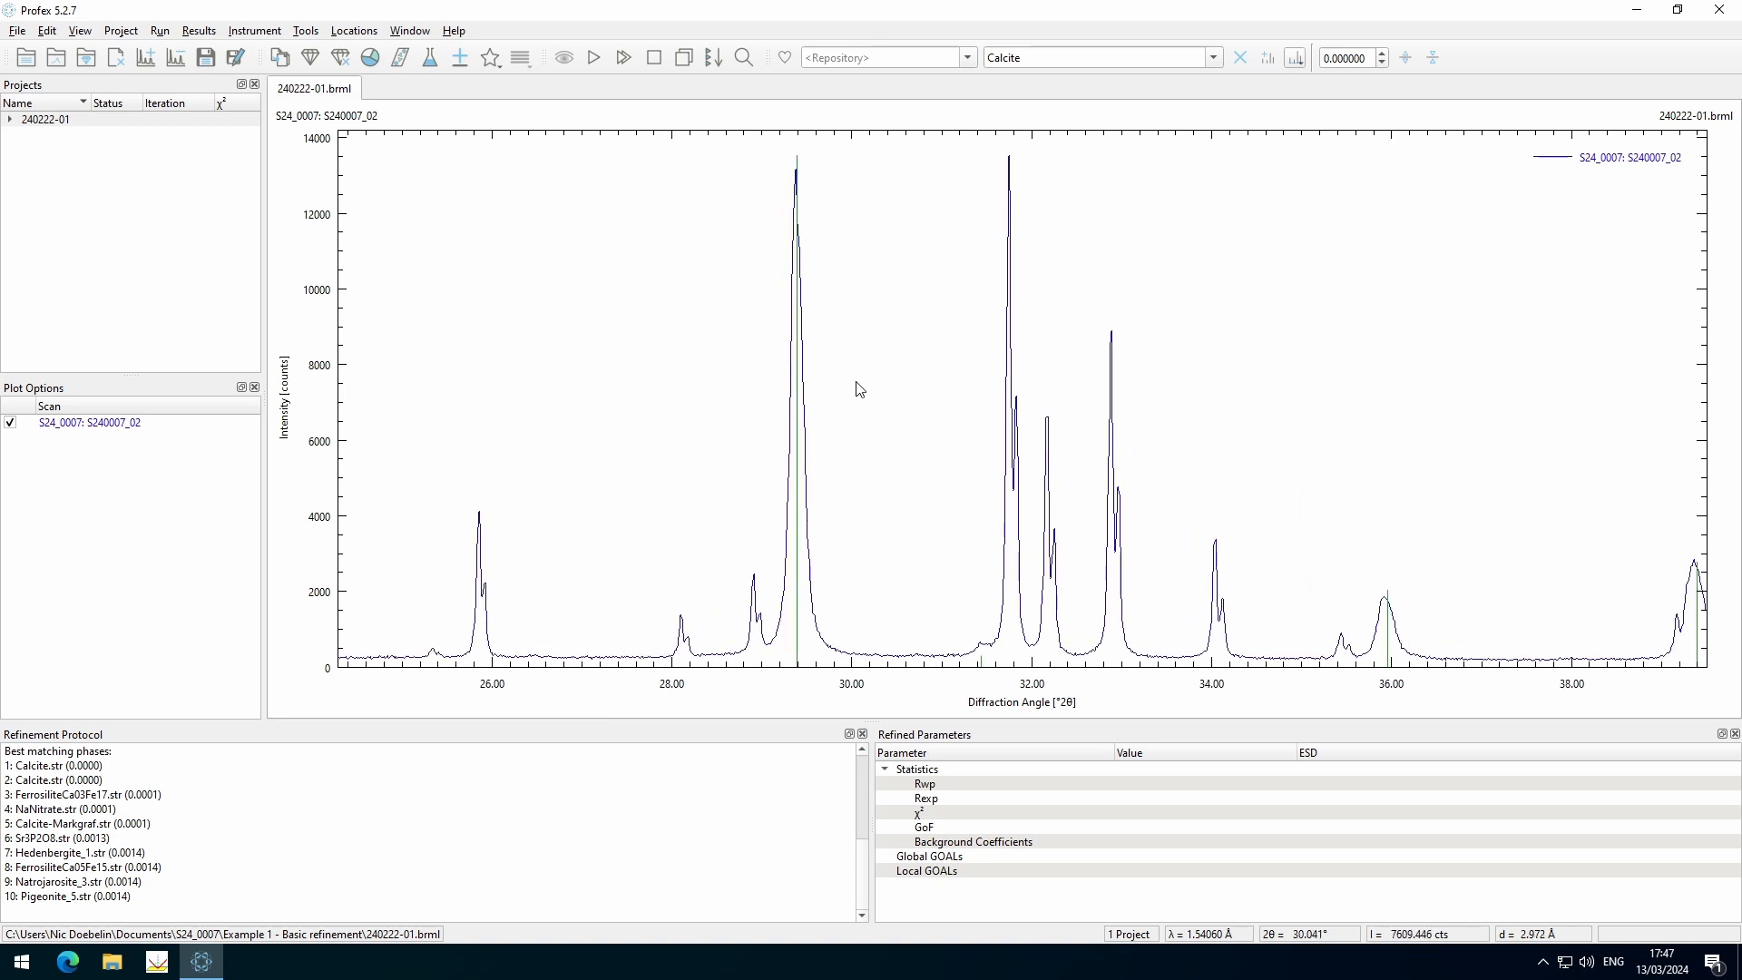
scroll(859, 390, down, 5)
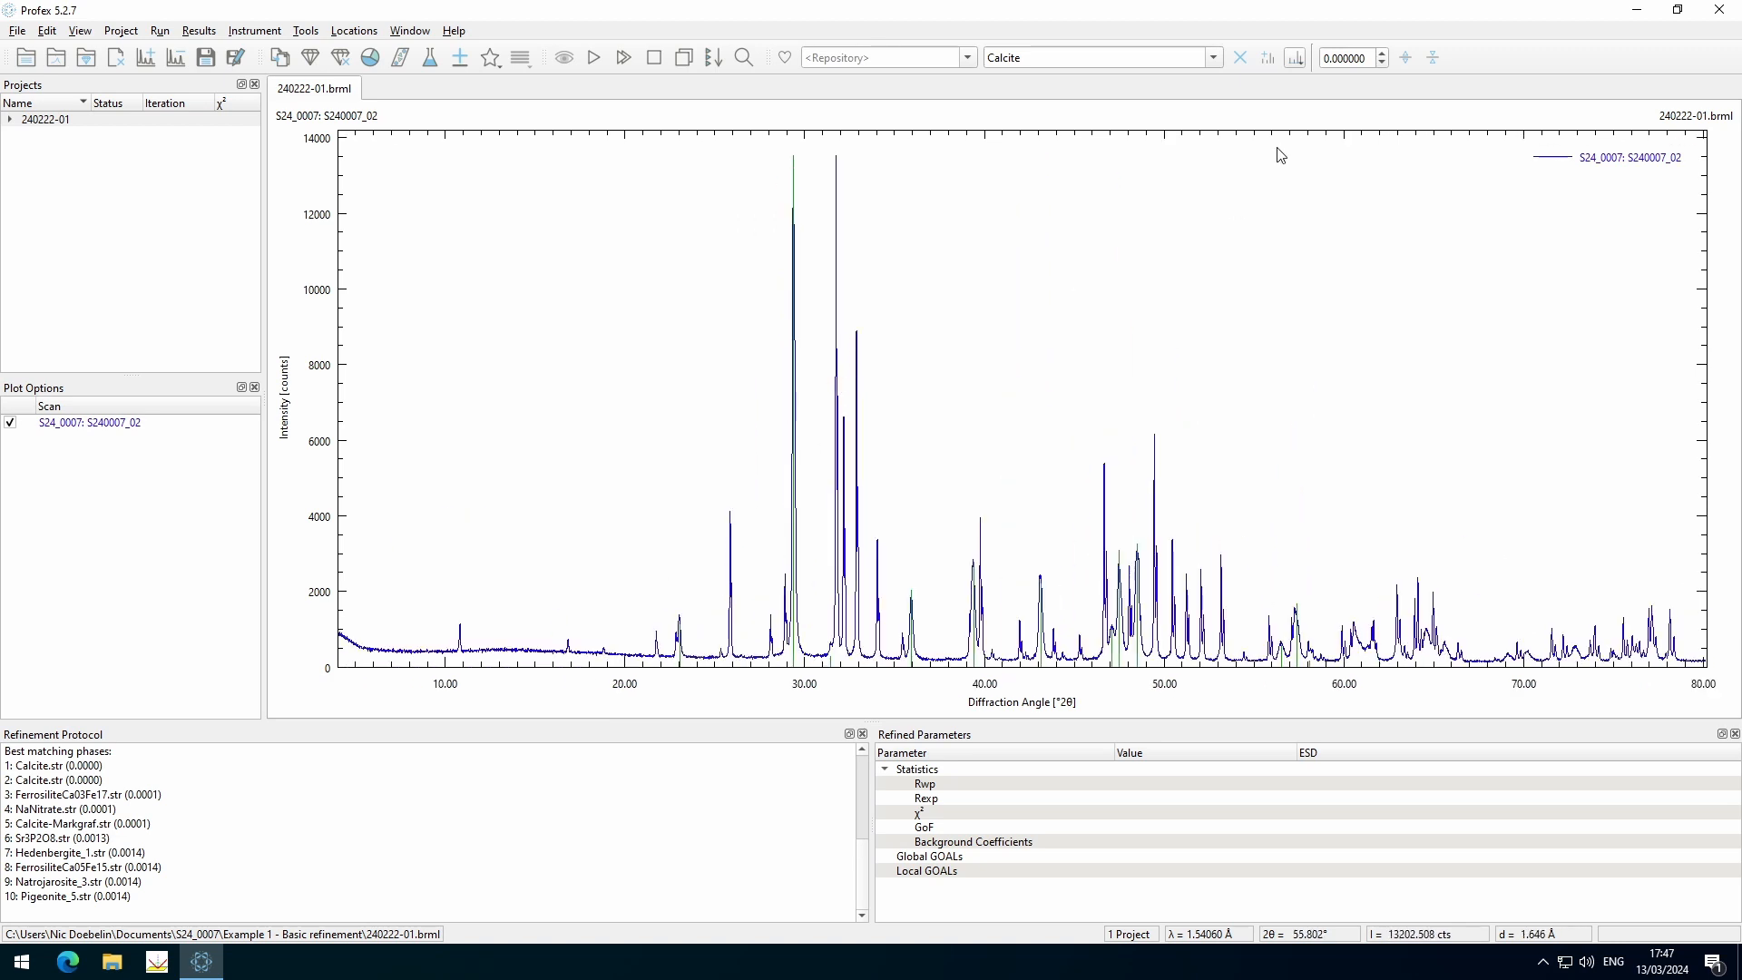
click(1241, 57)
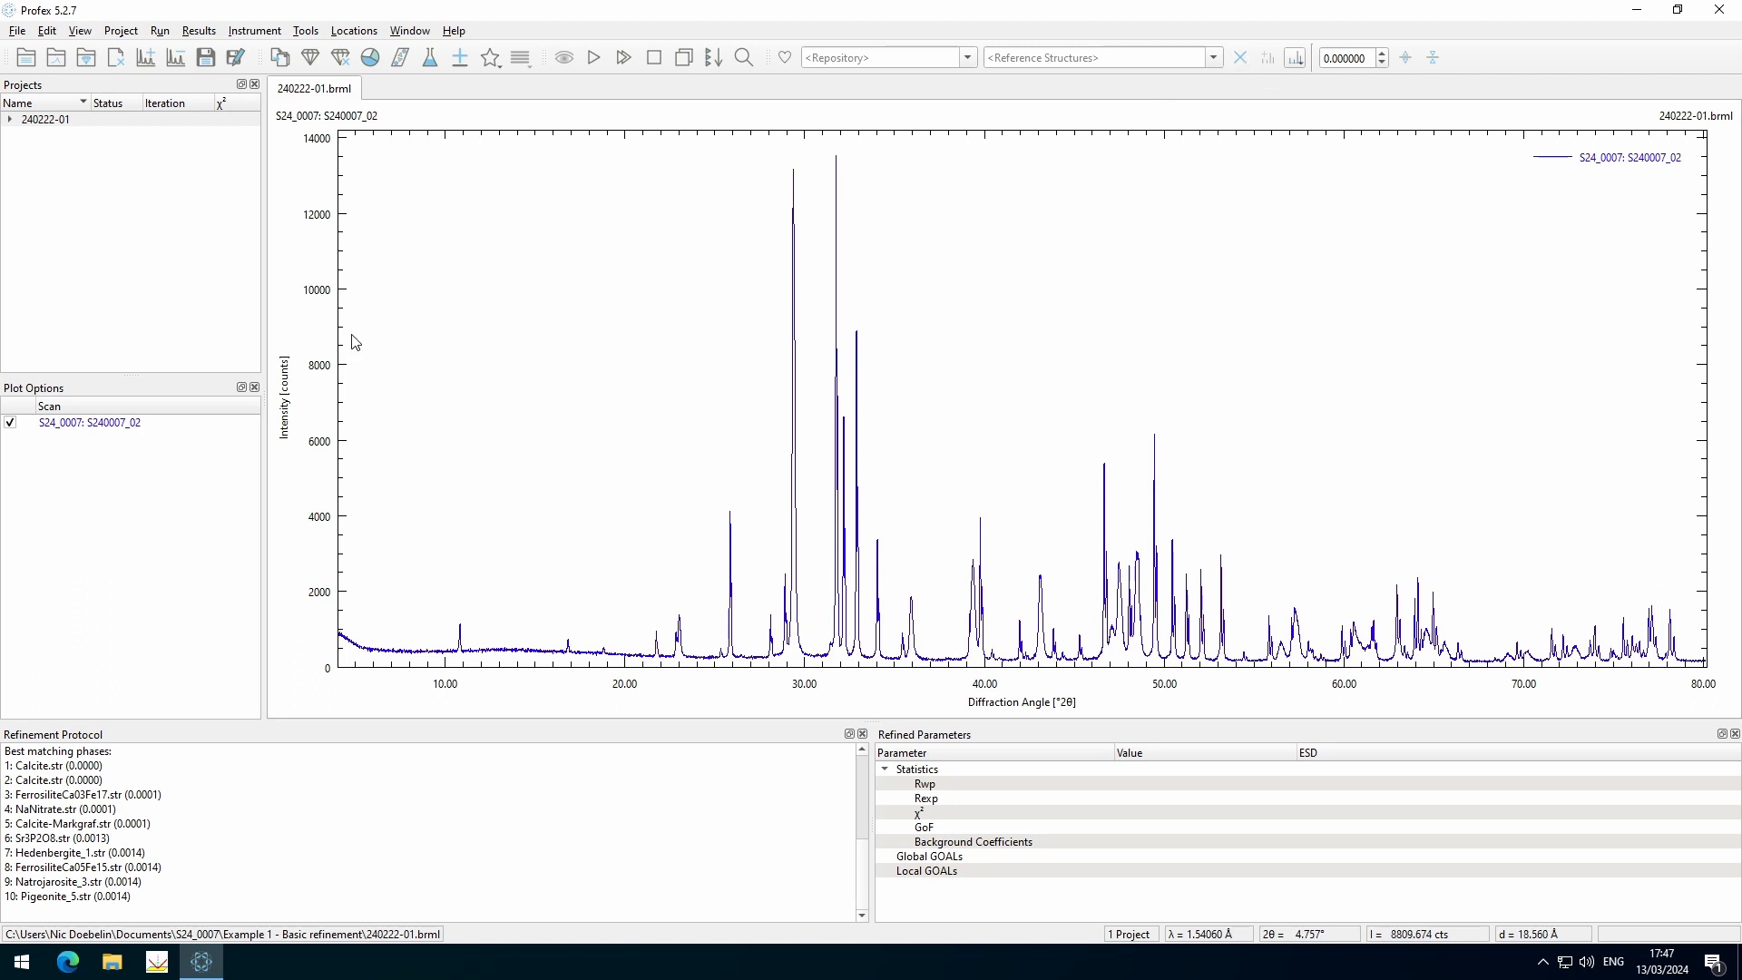
Start adding phases with a default control file for the RMS-D8-ADS-15-LynxEyeXE instrument configuration
click(461, 59)
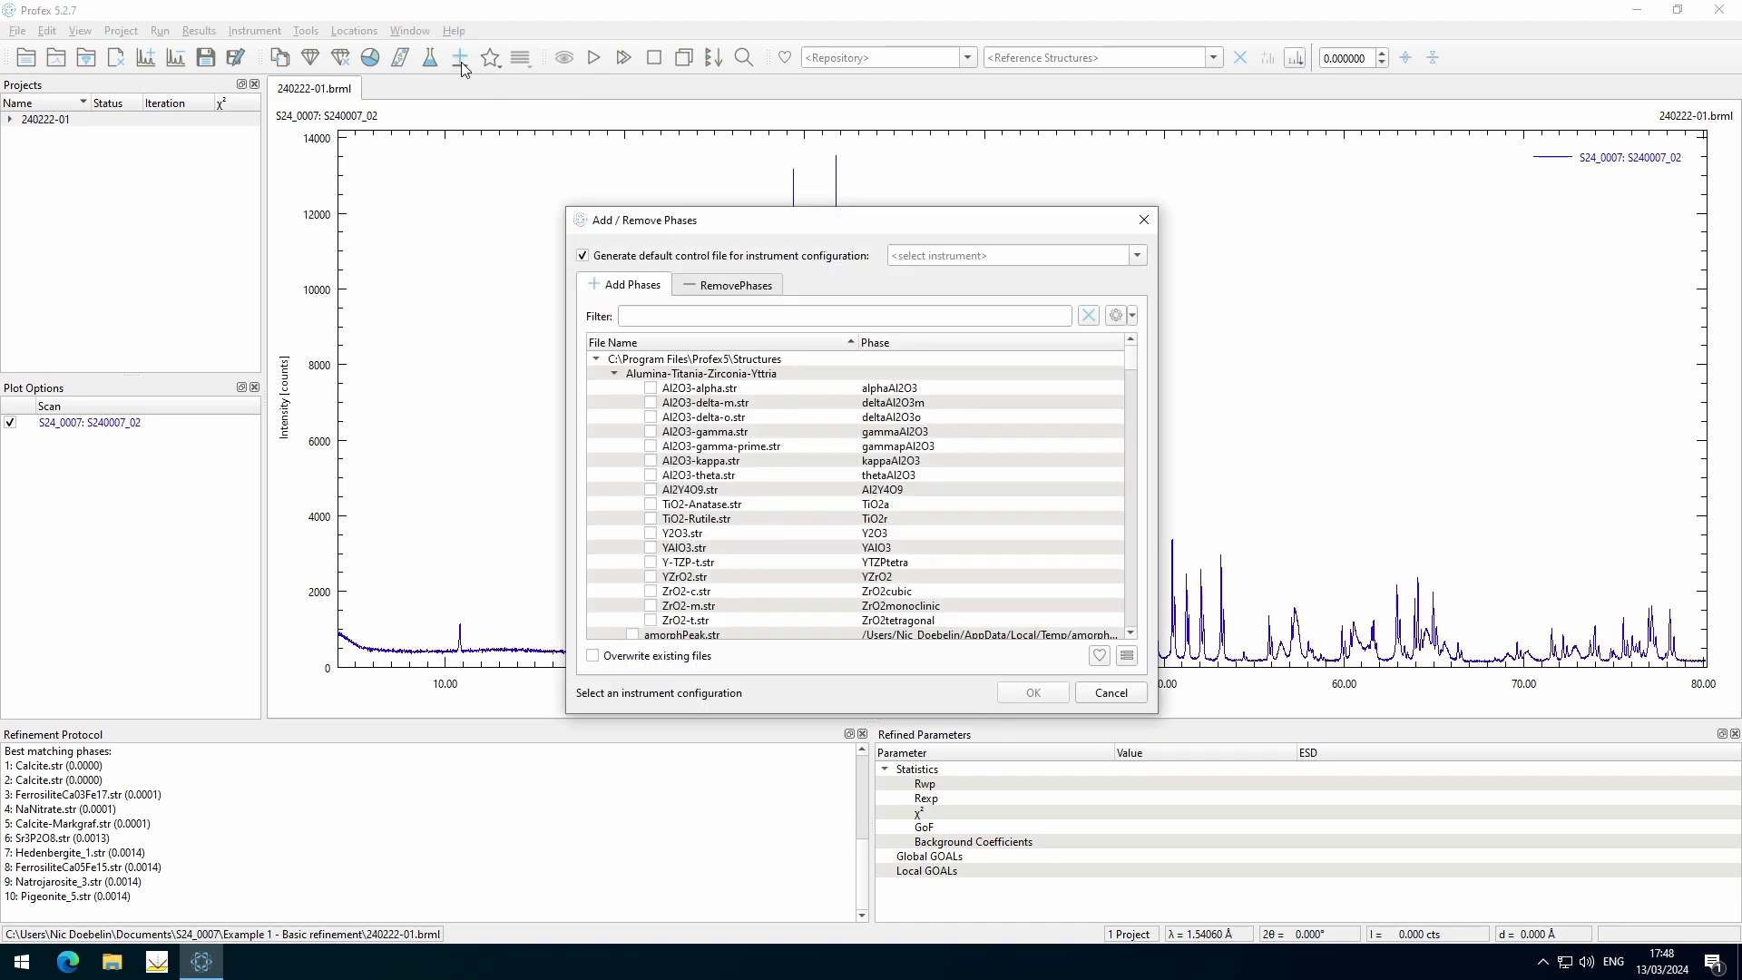
click(1058, 254)
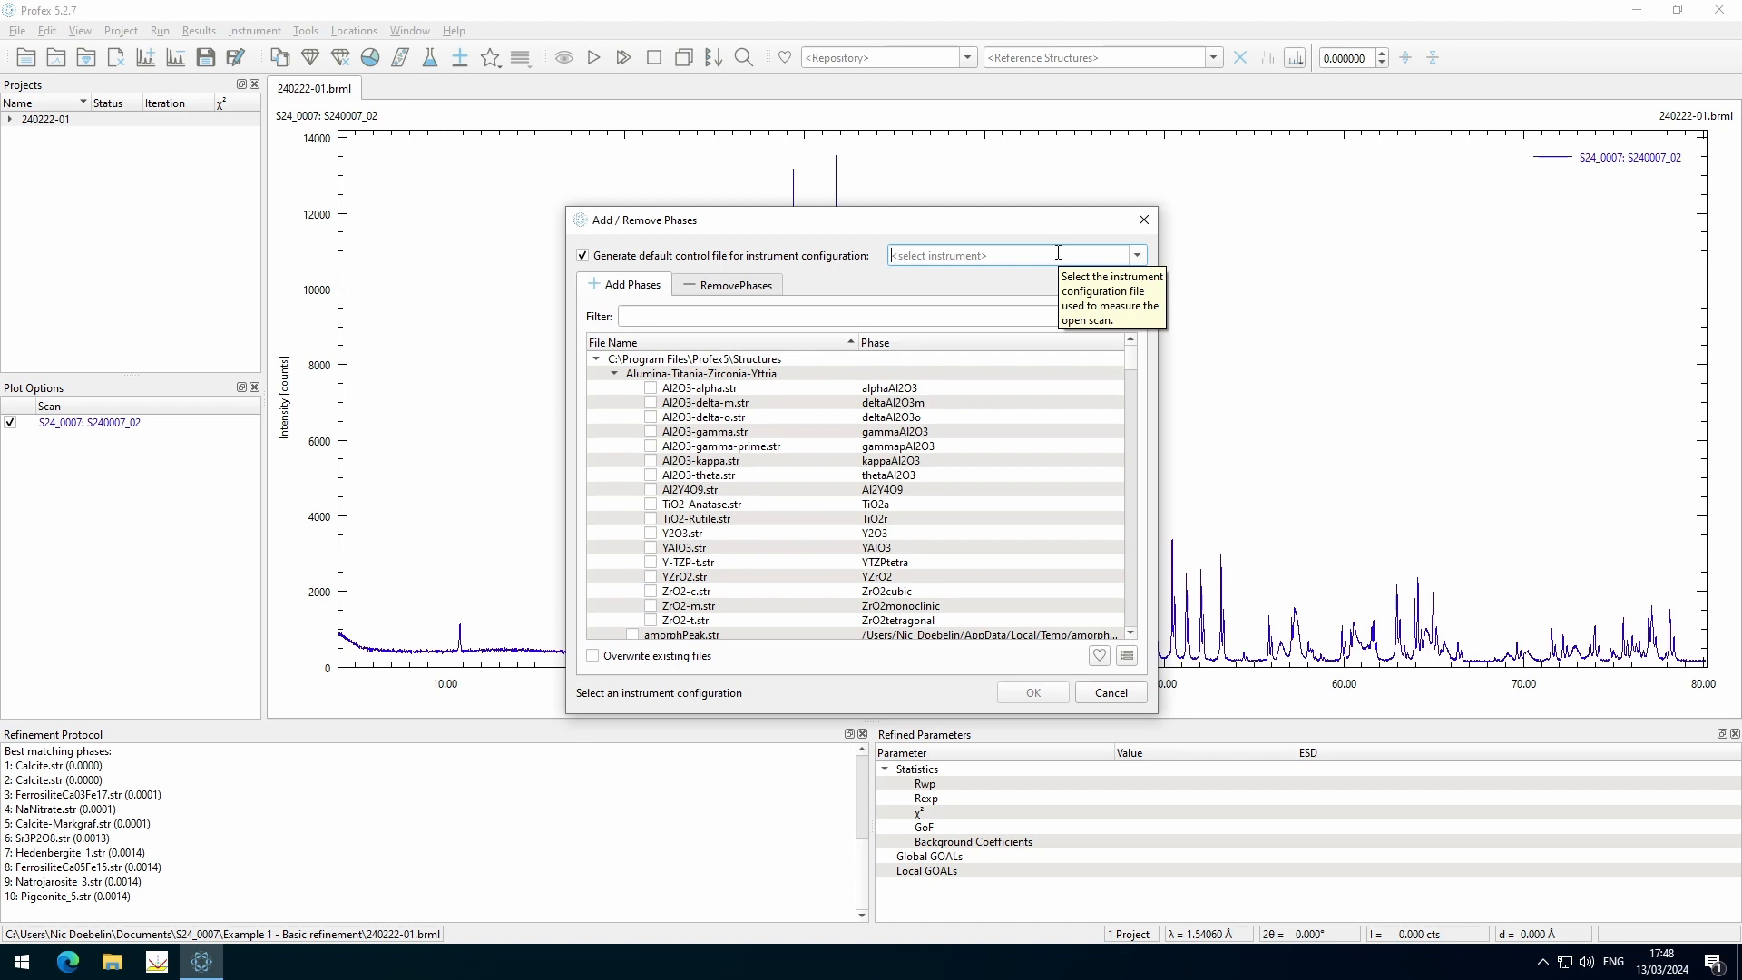
text(rms-D8-ADS-15-Glass-LynxEyeXE)
key(Return)
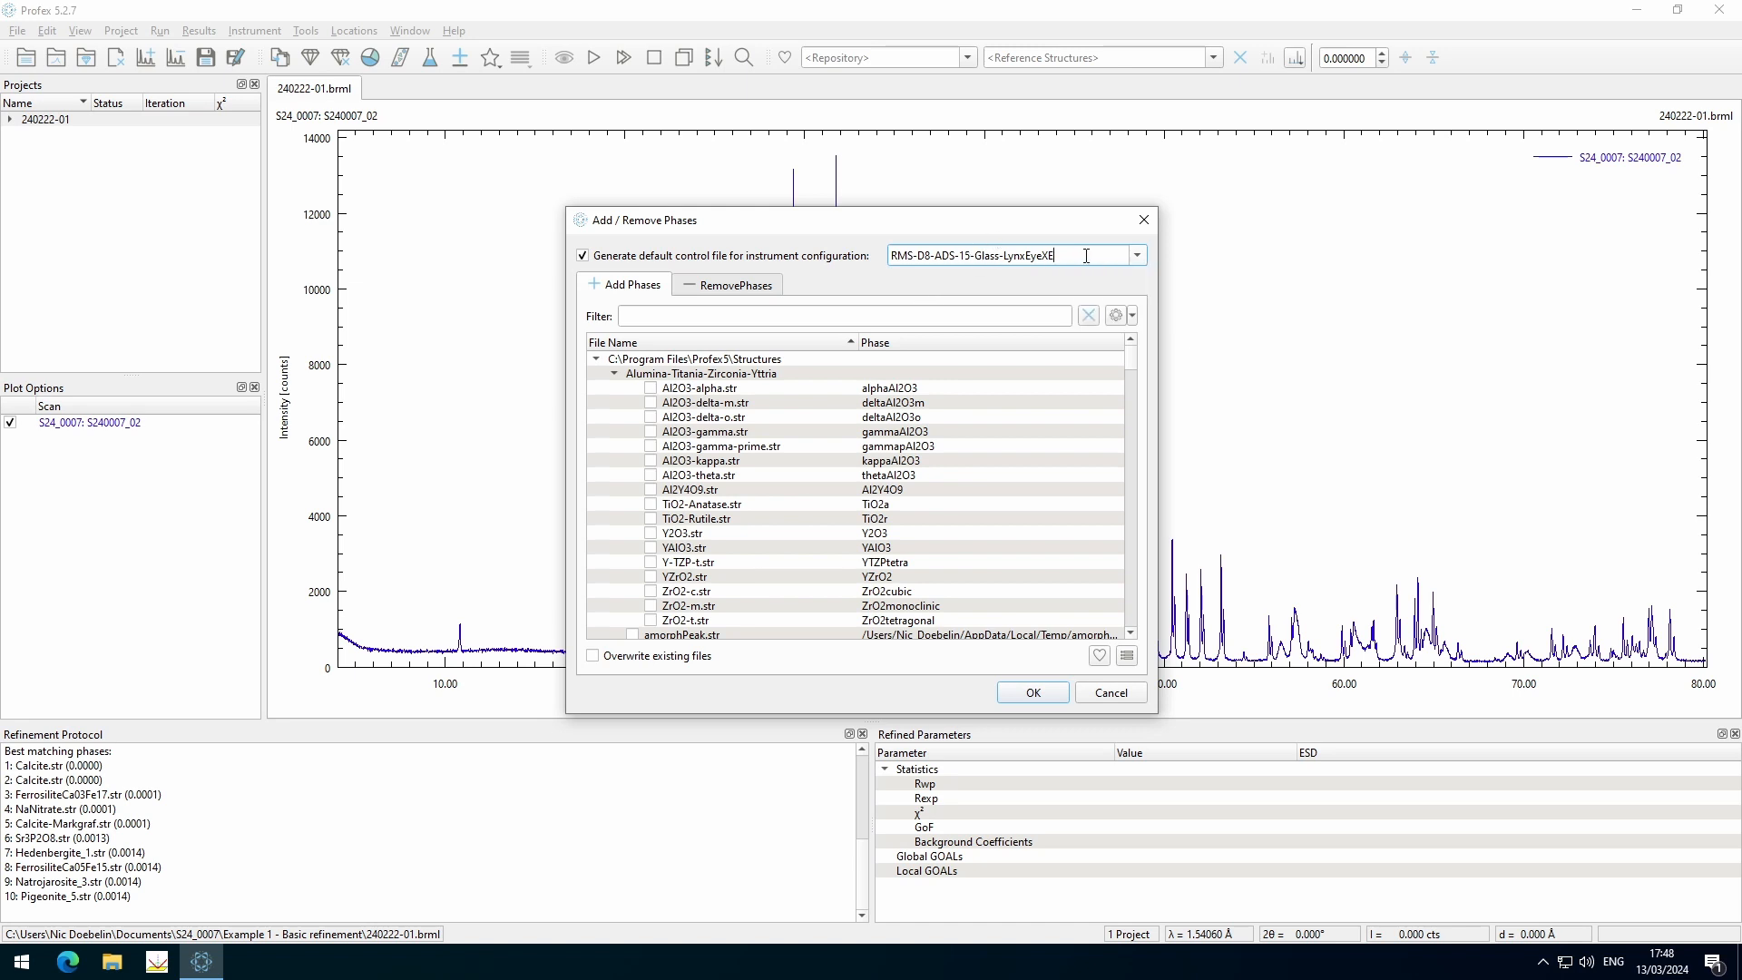
key(Down)
Filter the structure files by "apatite" and select Apatite-OH.str from the Phosphate group
click(661, 314)
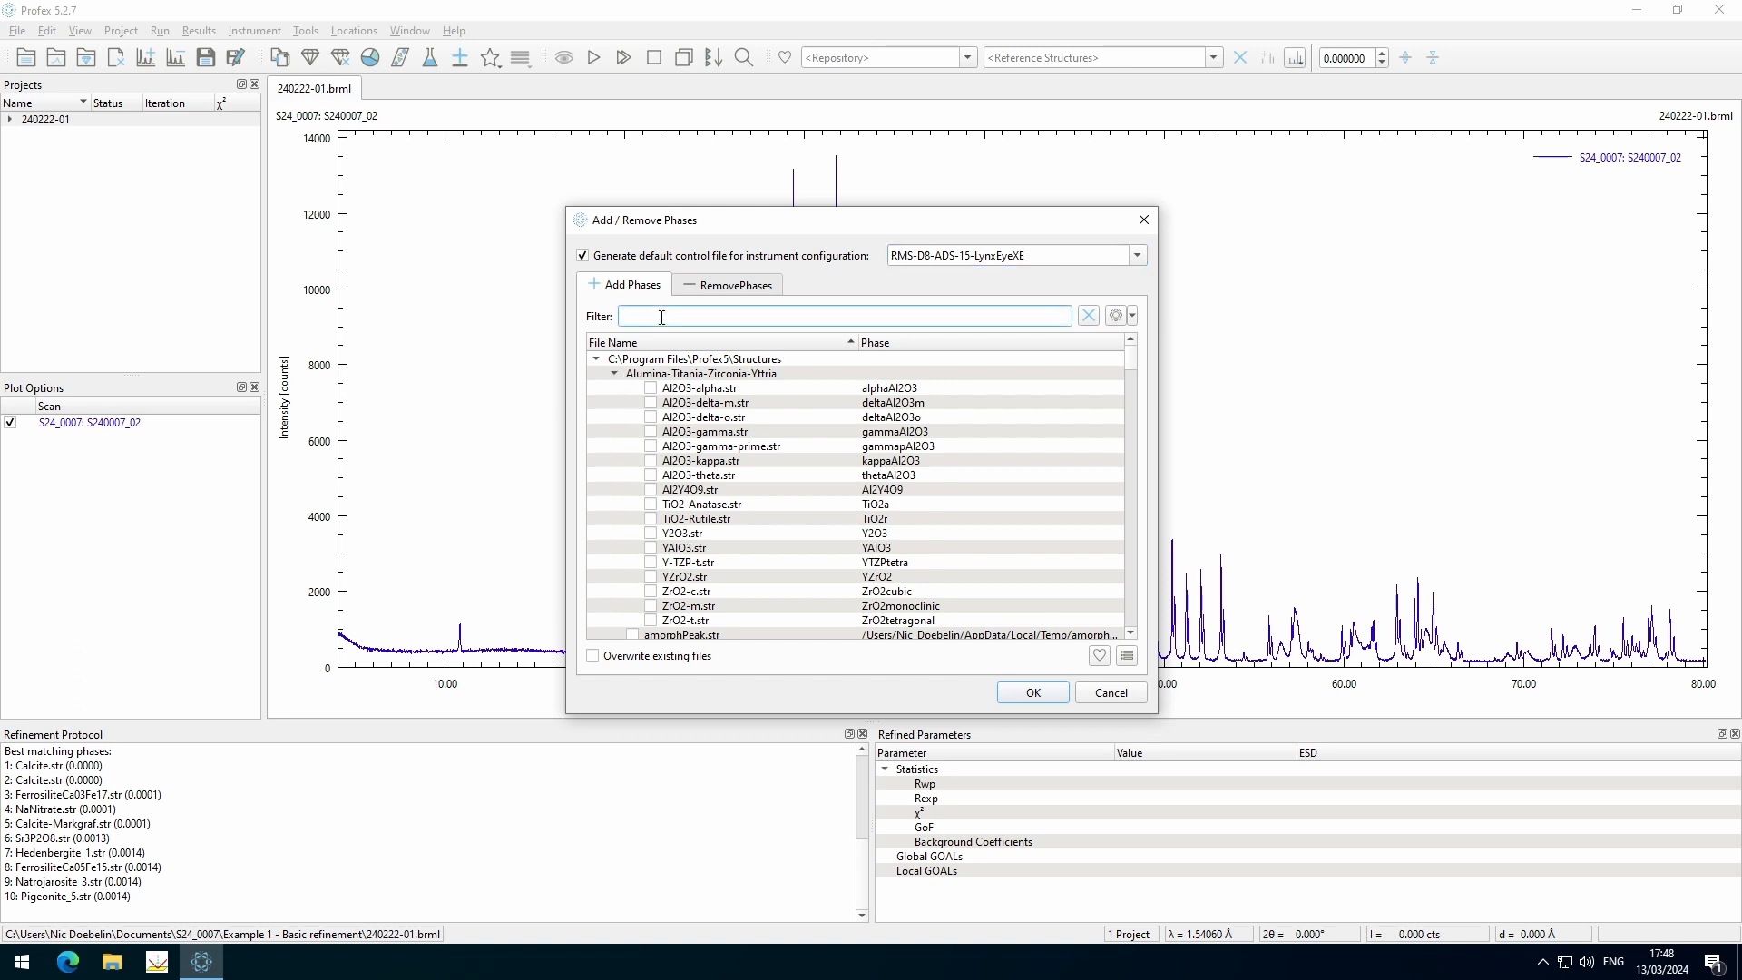
text(apat)
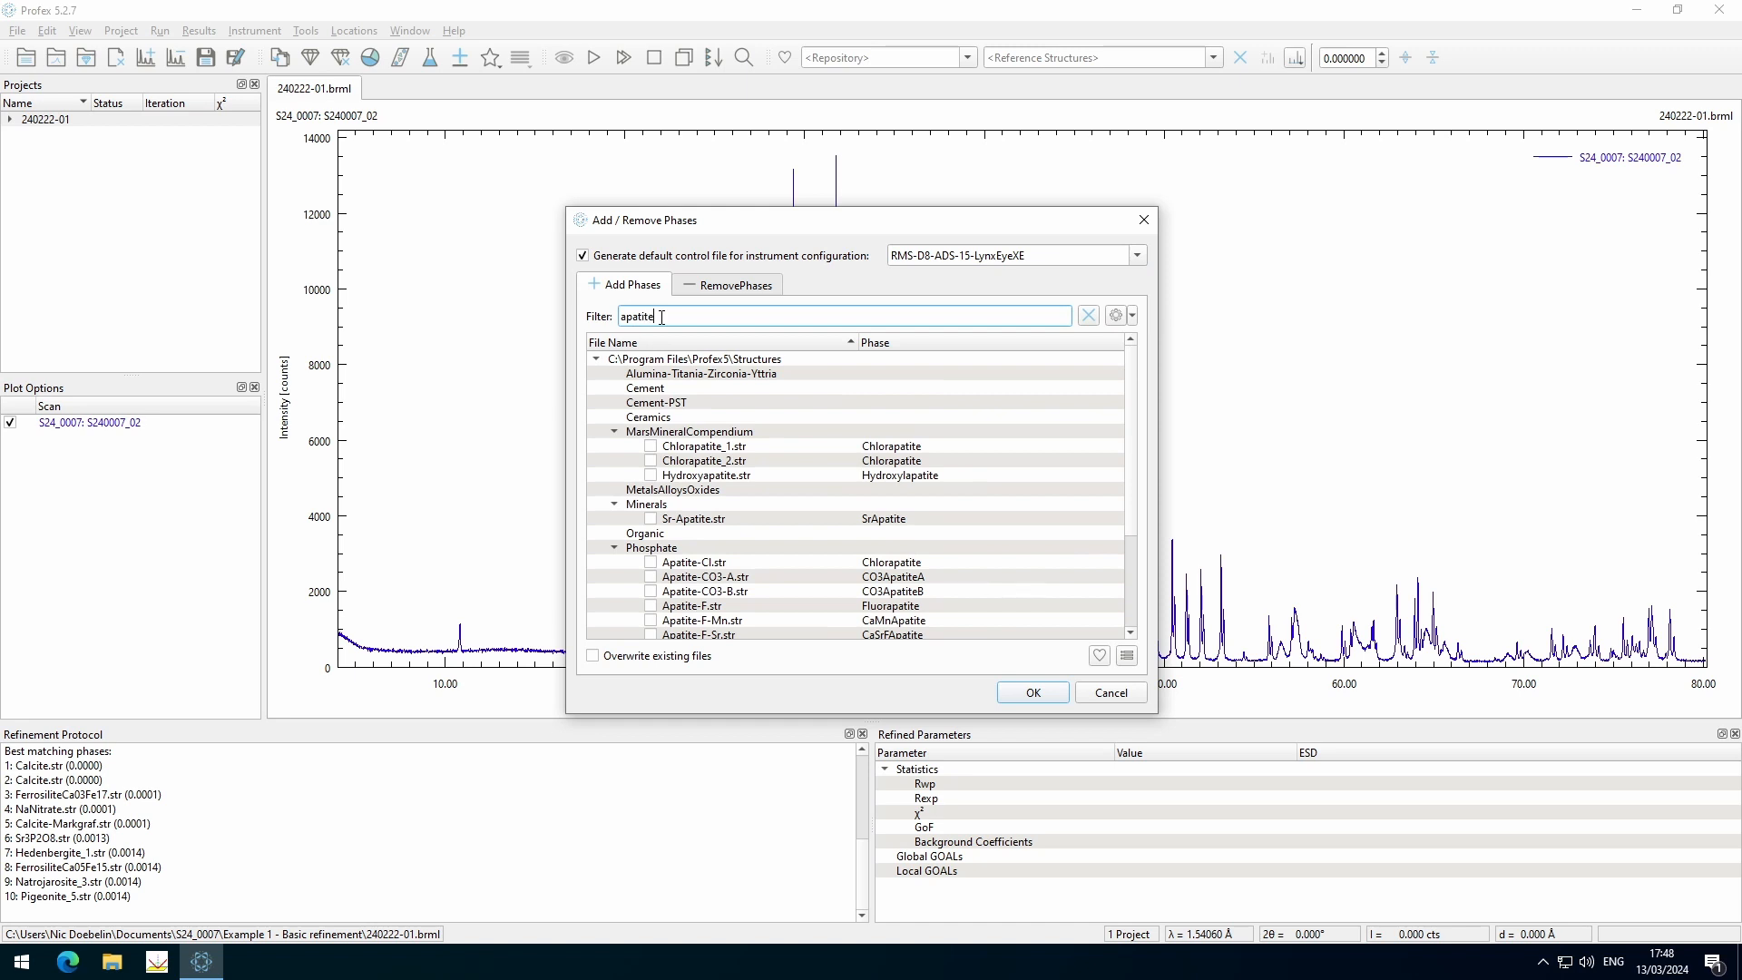
text(ite)
scroll(751, 579, down, 3)
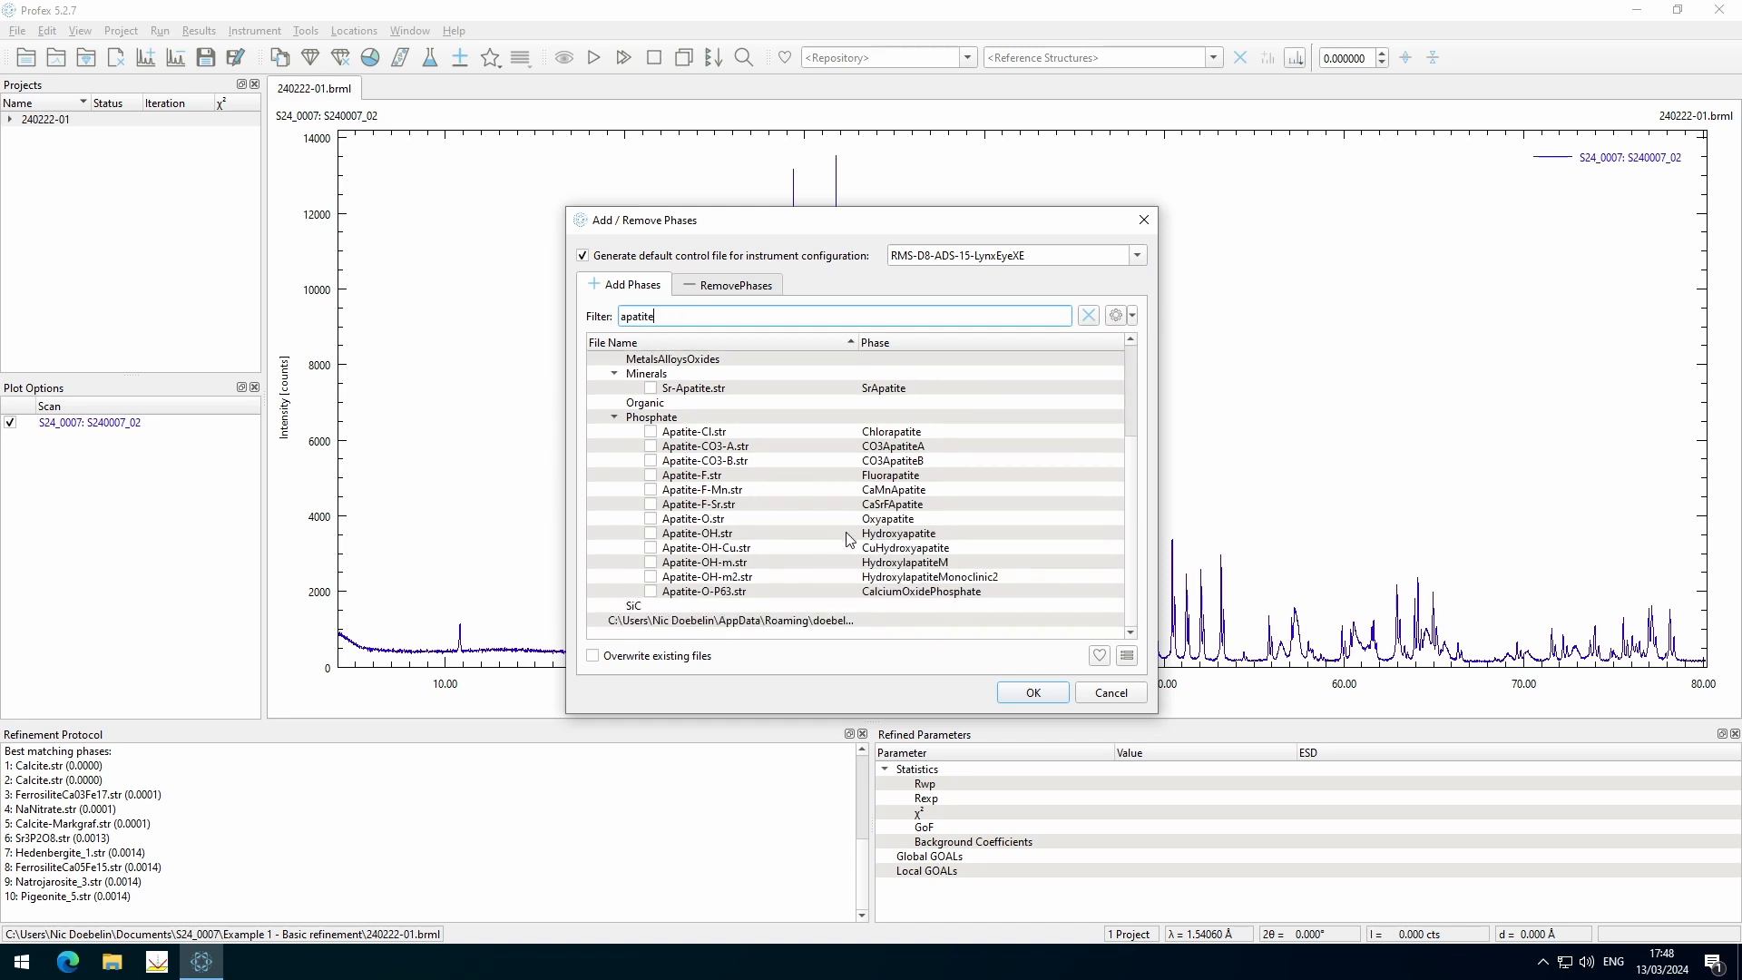
click(651, 534)
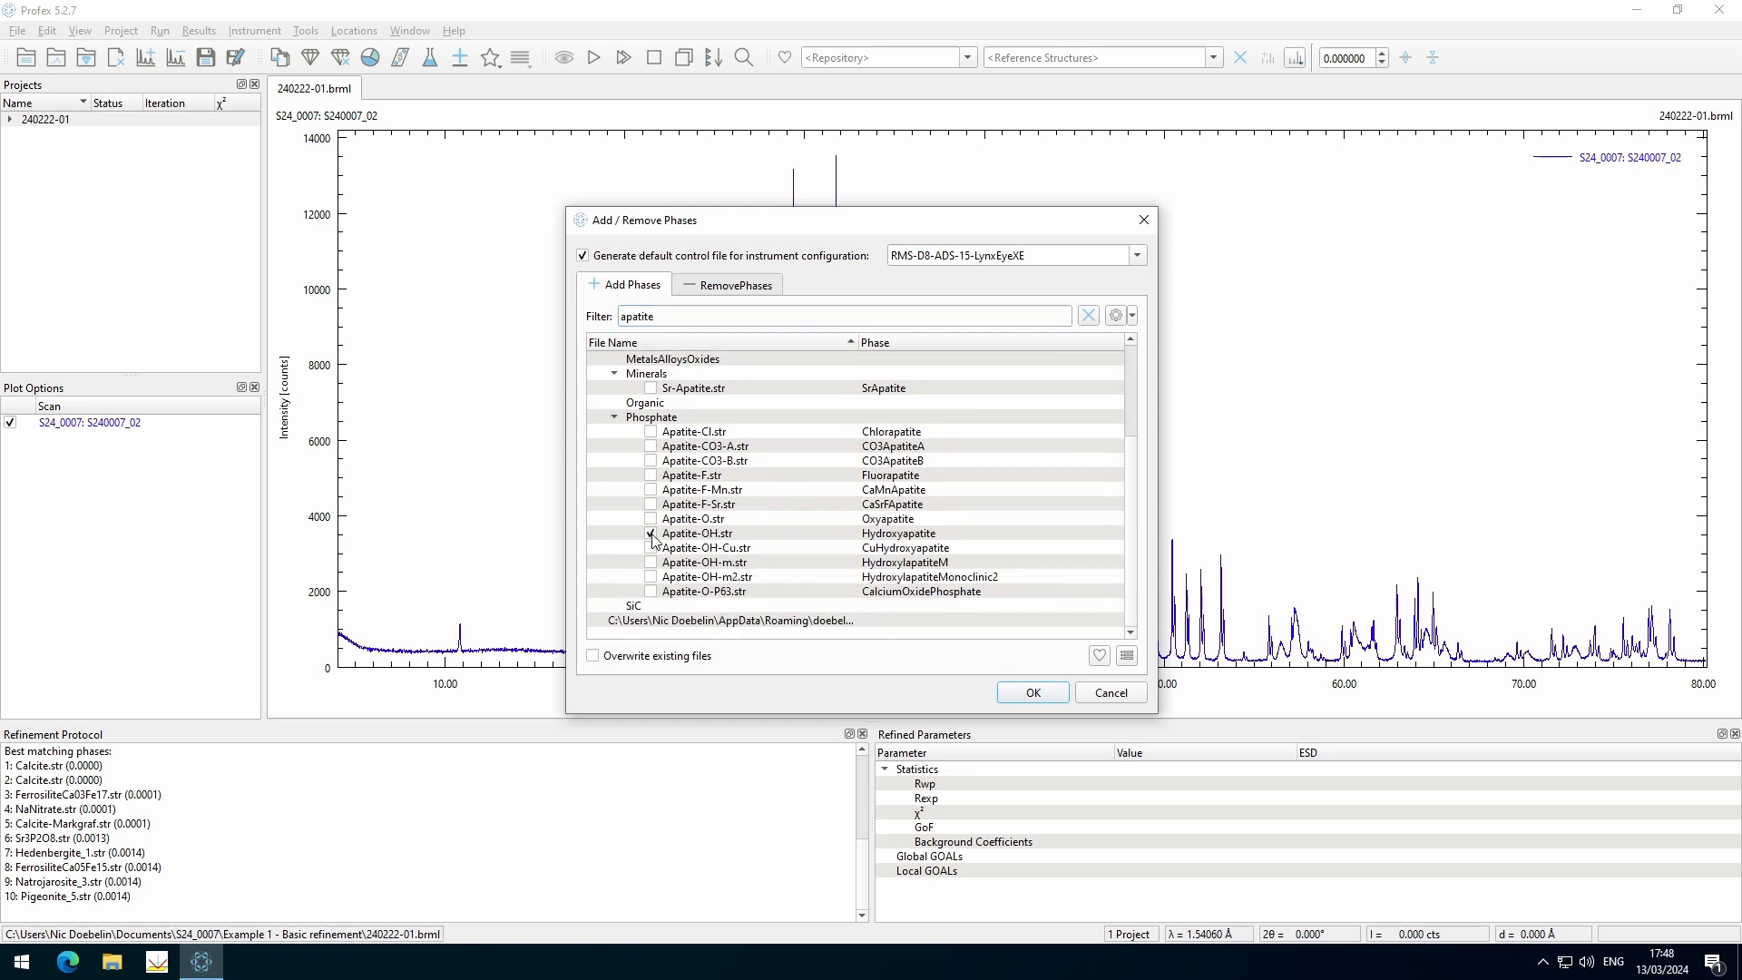
Filter the structure files by "calci", select Calcite.str from the Minerals group and add the selected phases to the project
drag(675, 322, 622, 306)
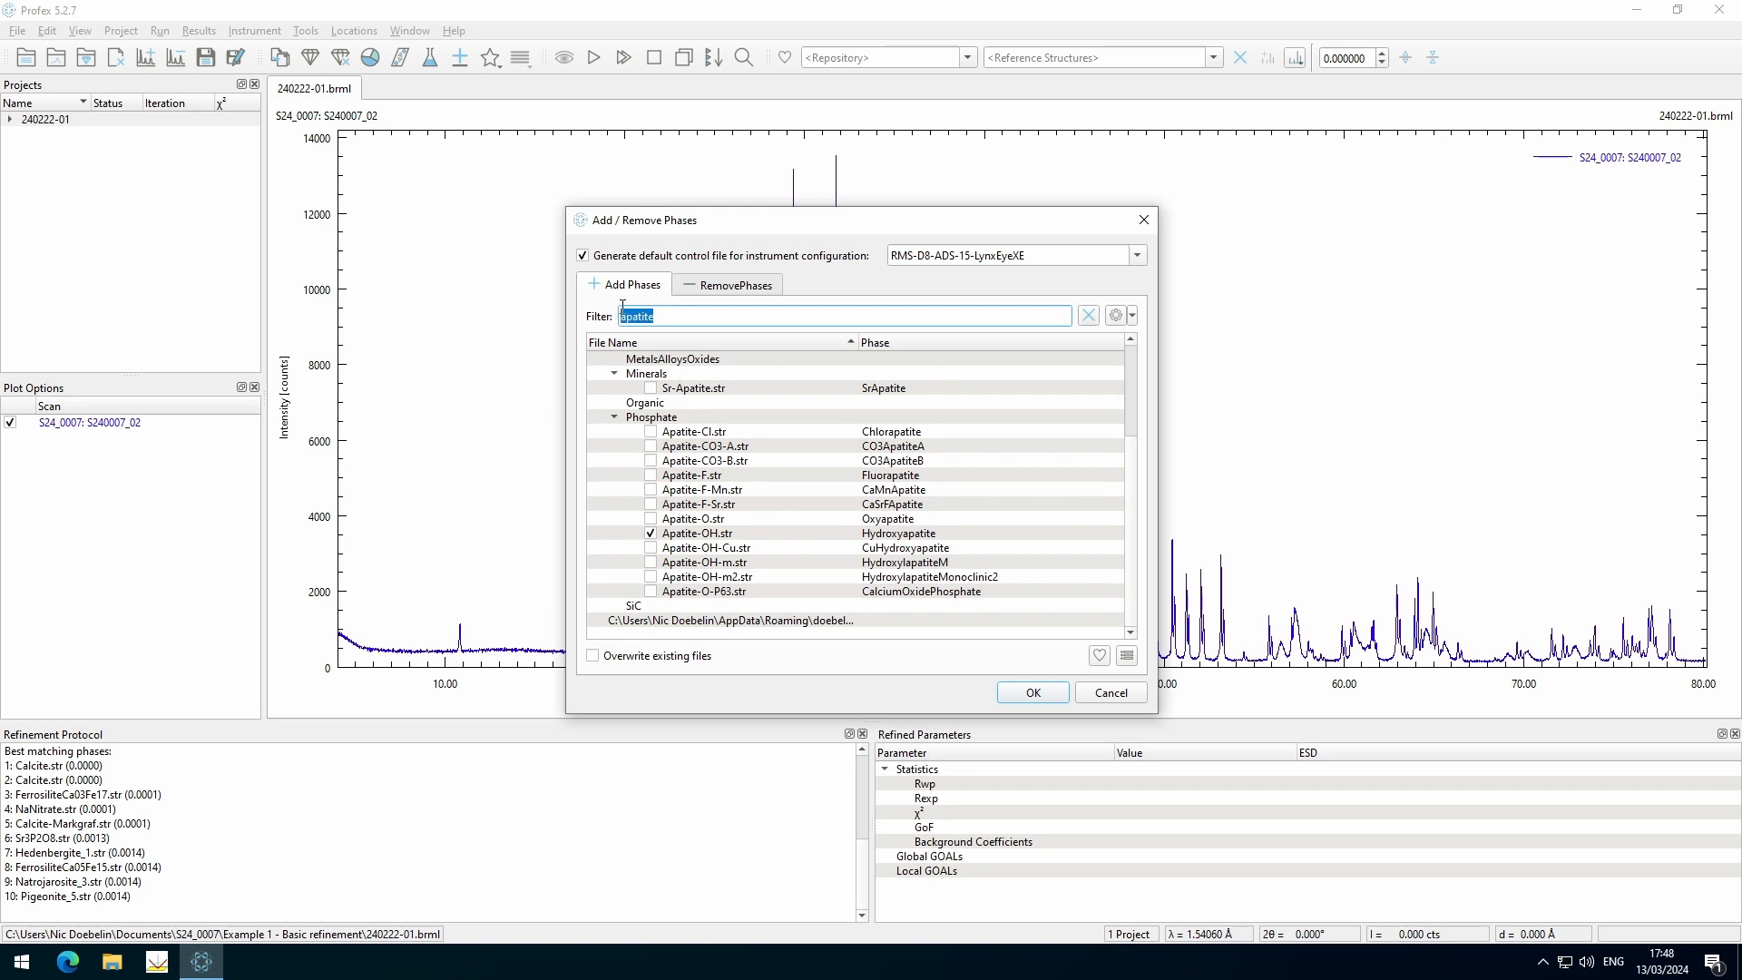
text(calci)
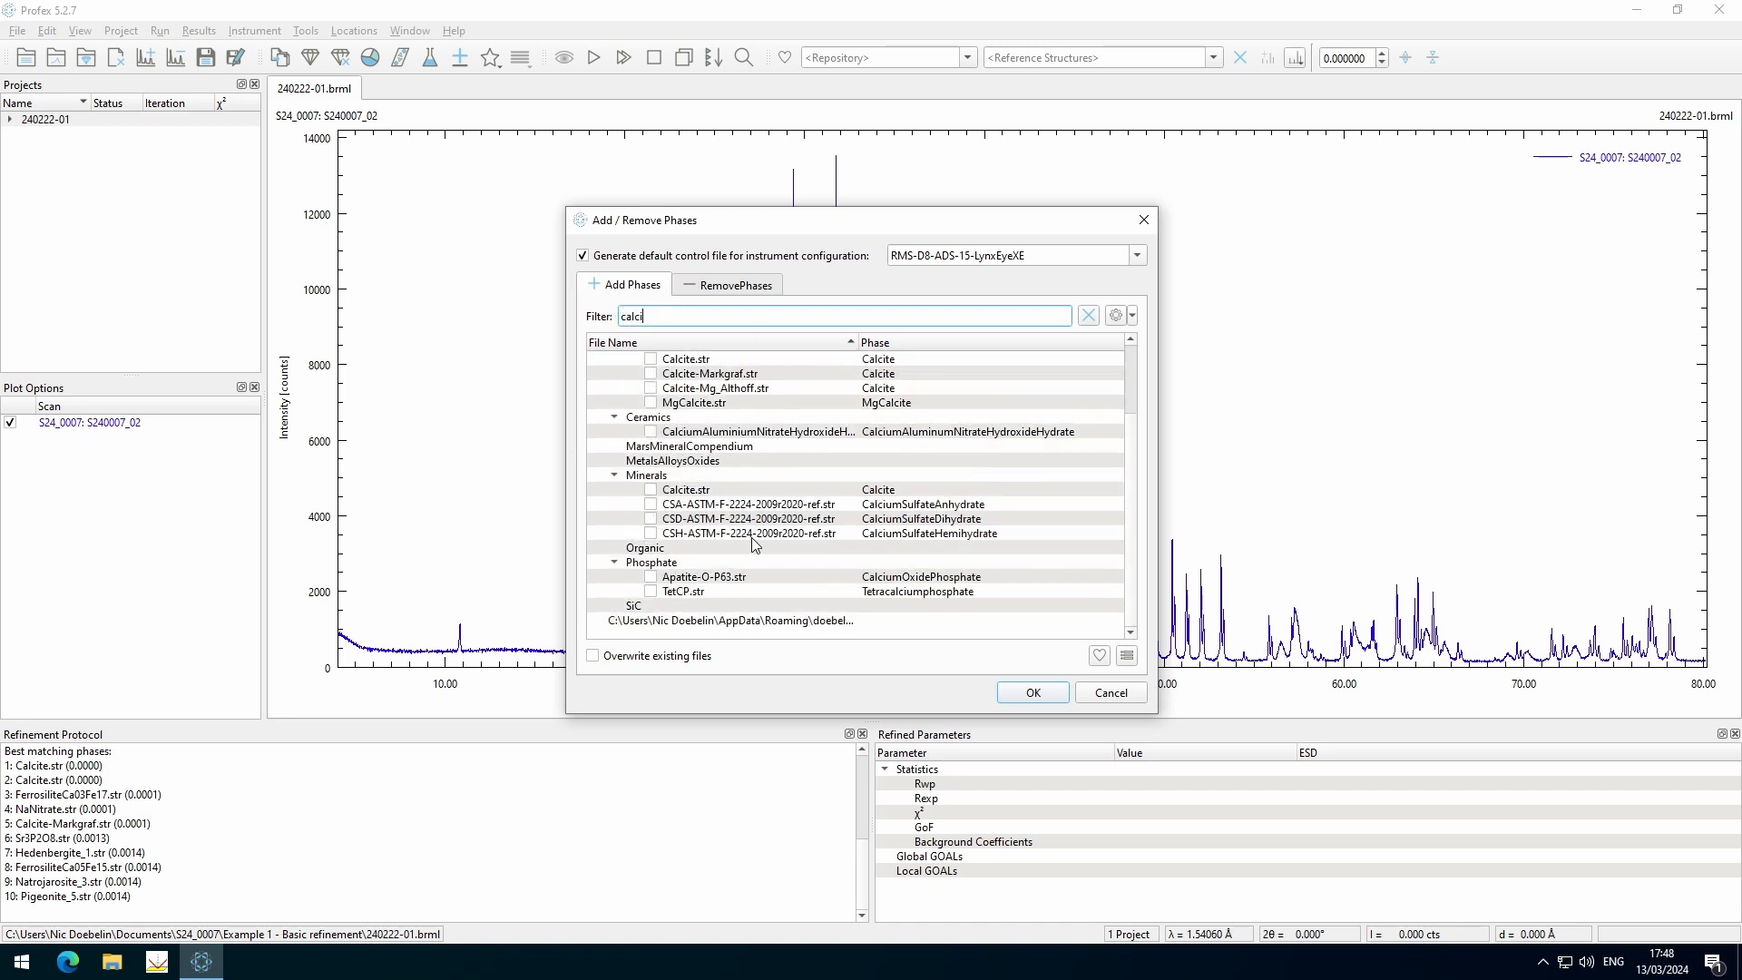
scroll(746, 524, up, 2)
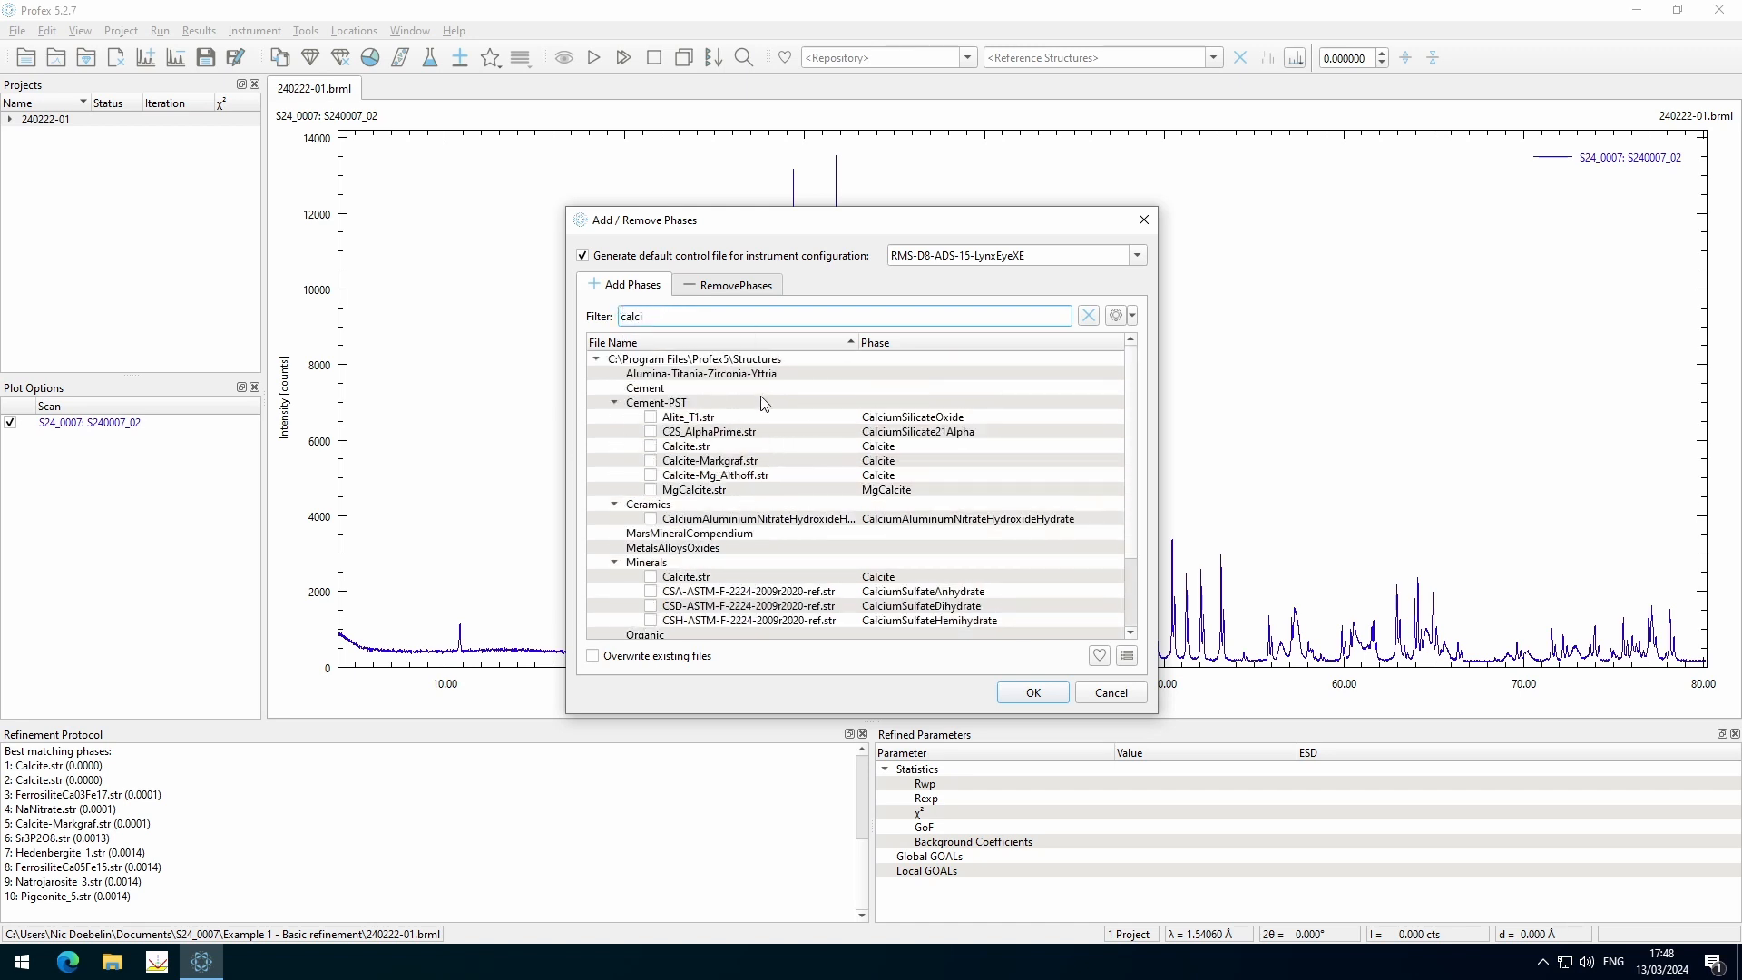
scroll(705, 535, down, 2)
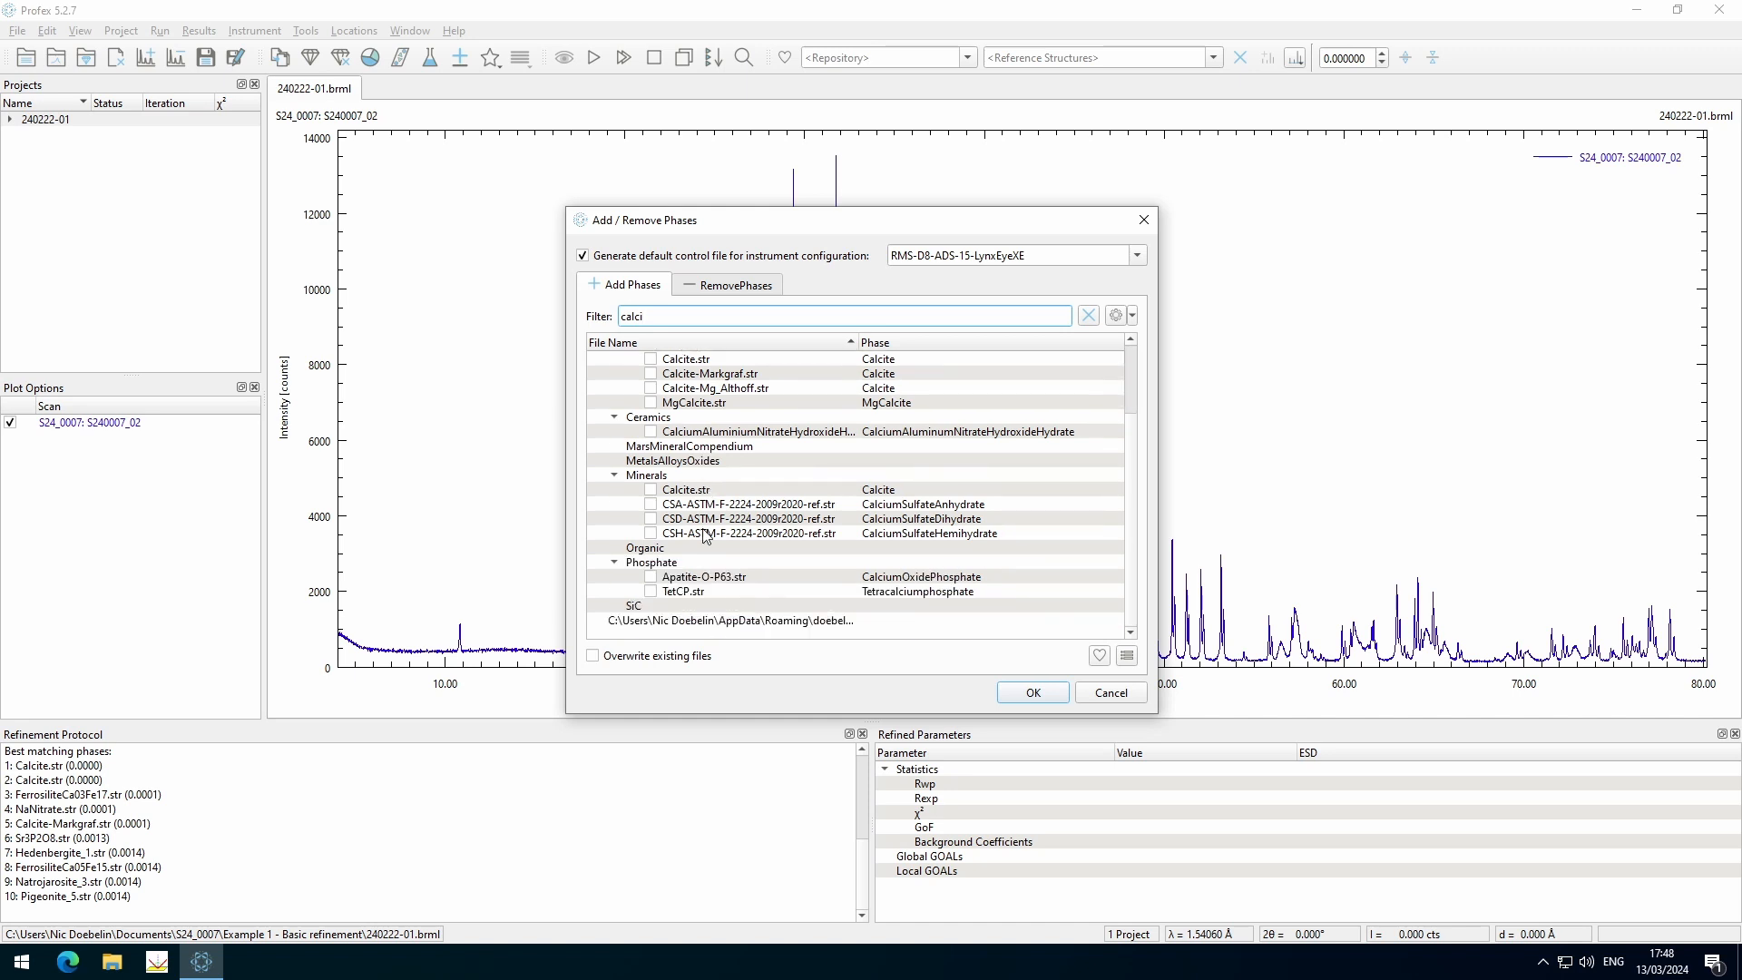
scroll(705, 535, up, 1)
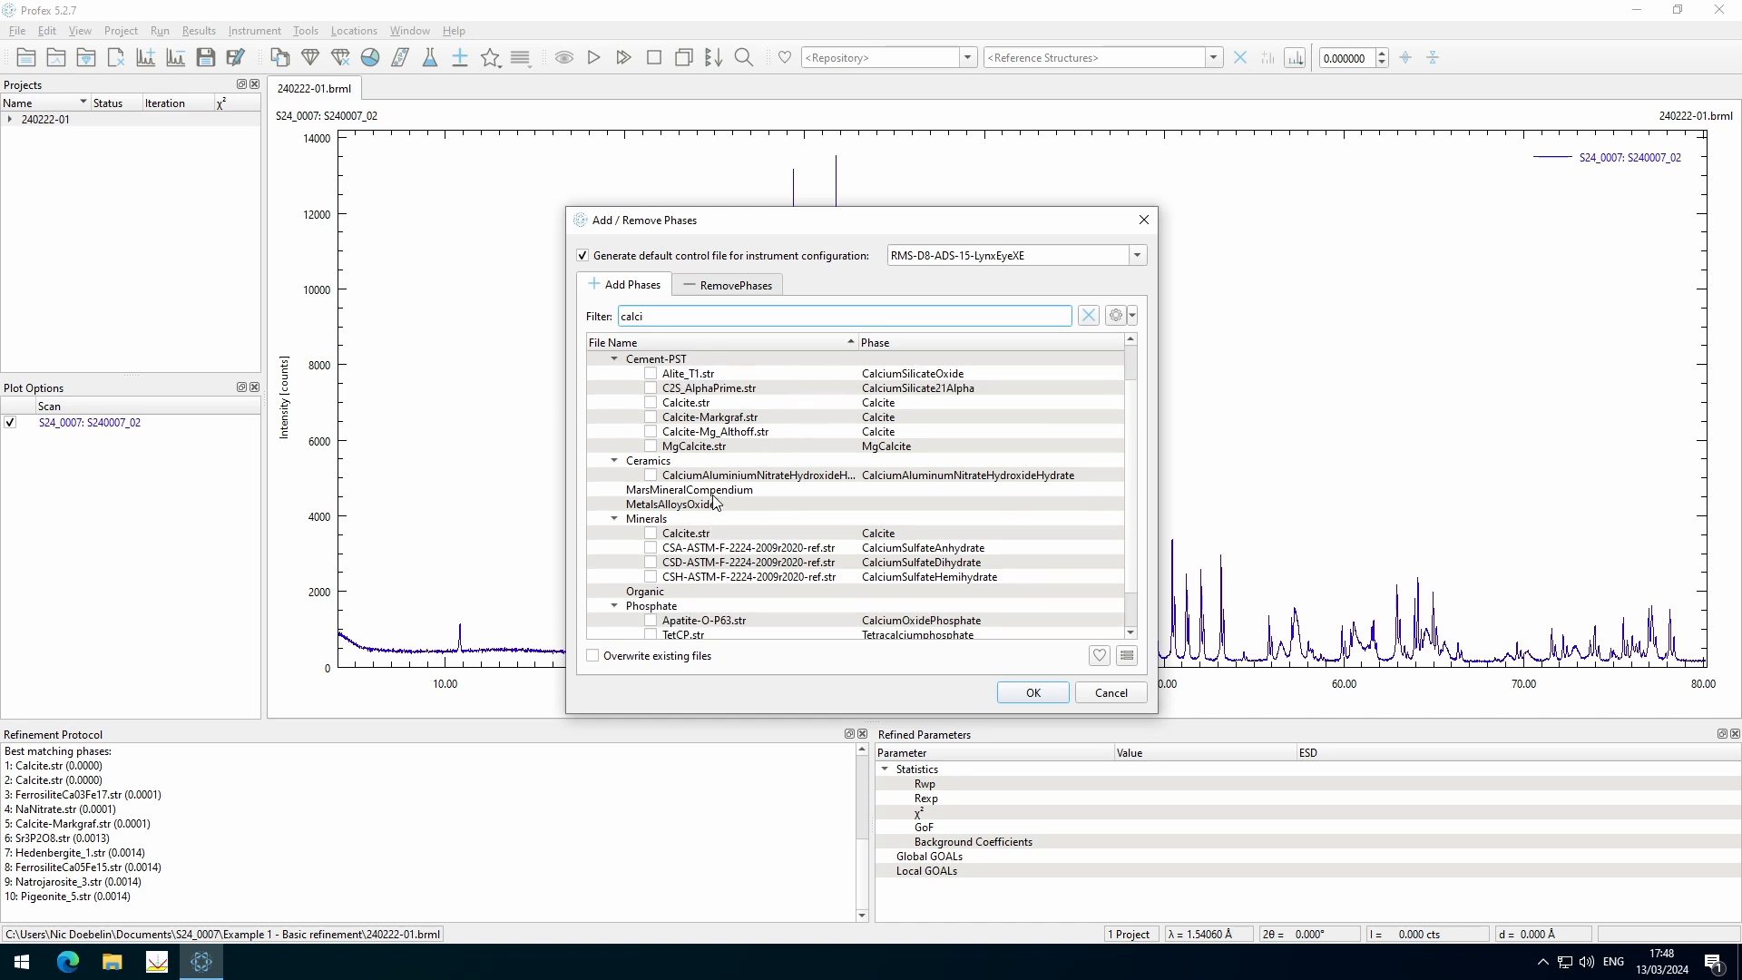
scroll(827, 499, down, 1)
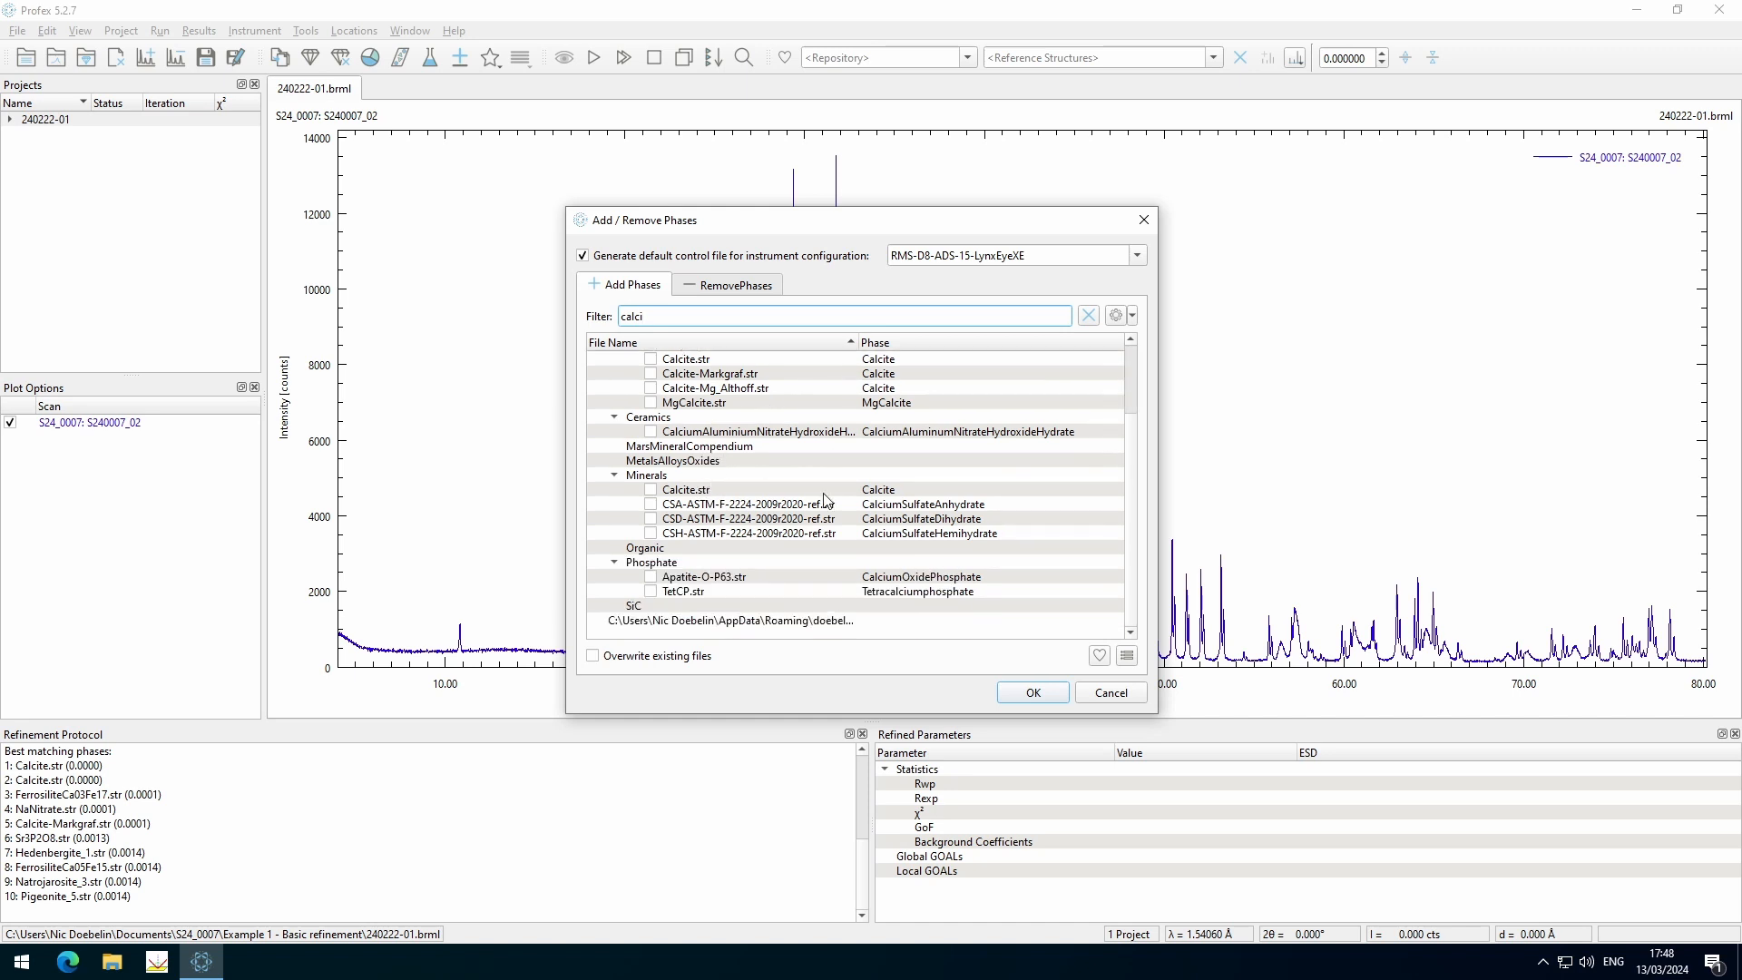
click(650, 490)
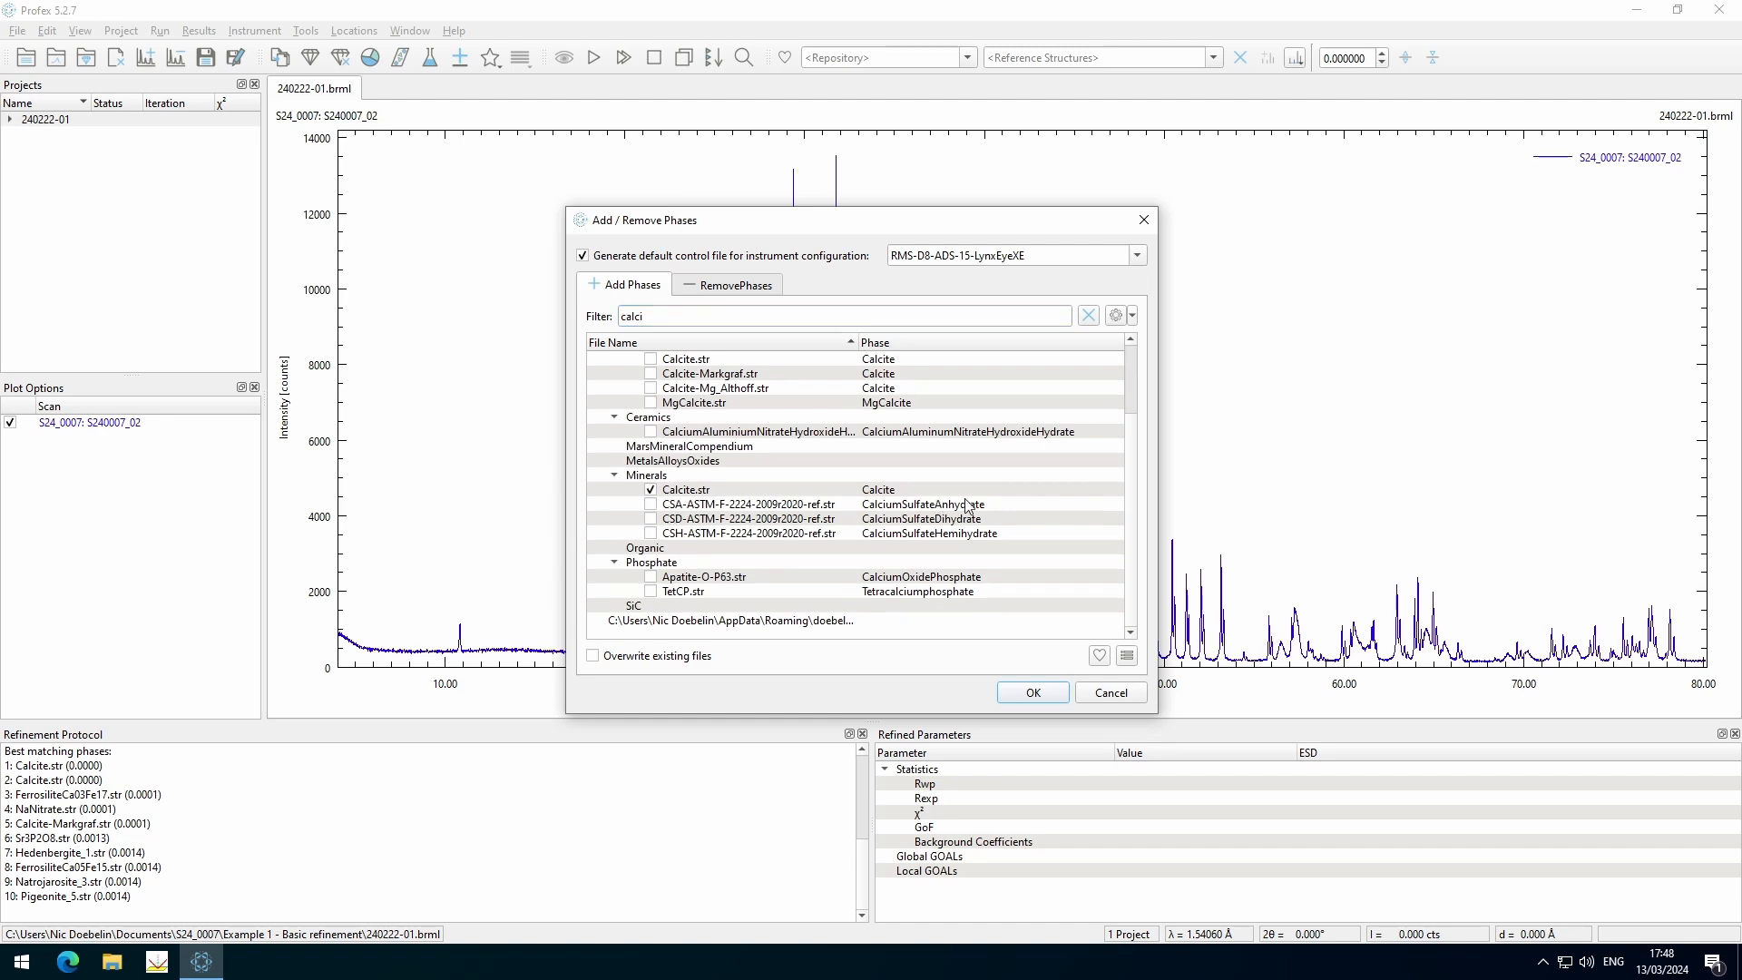
click(1028, 697)
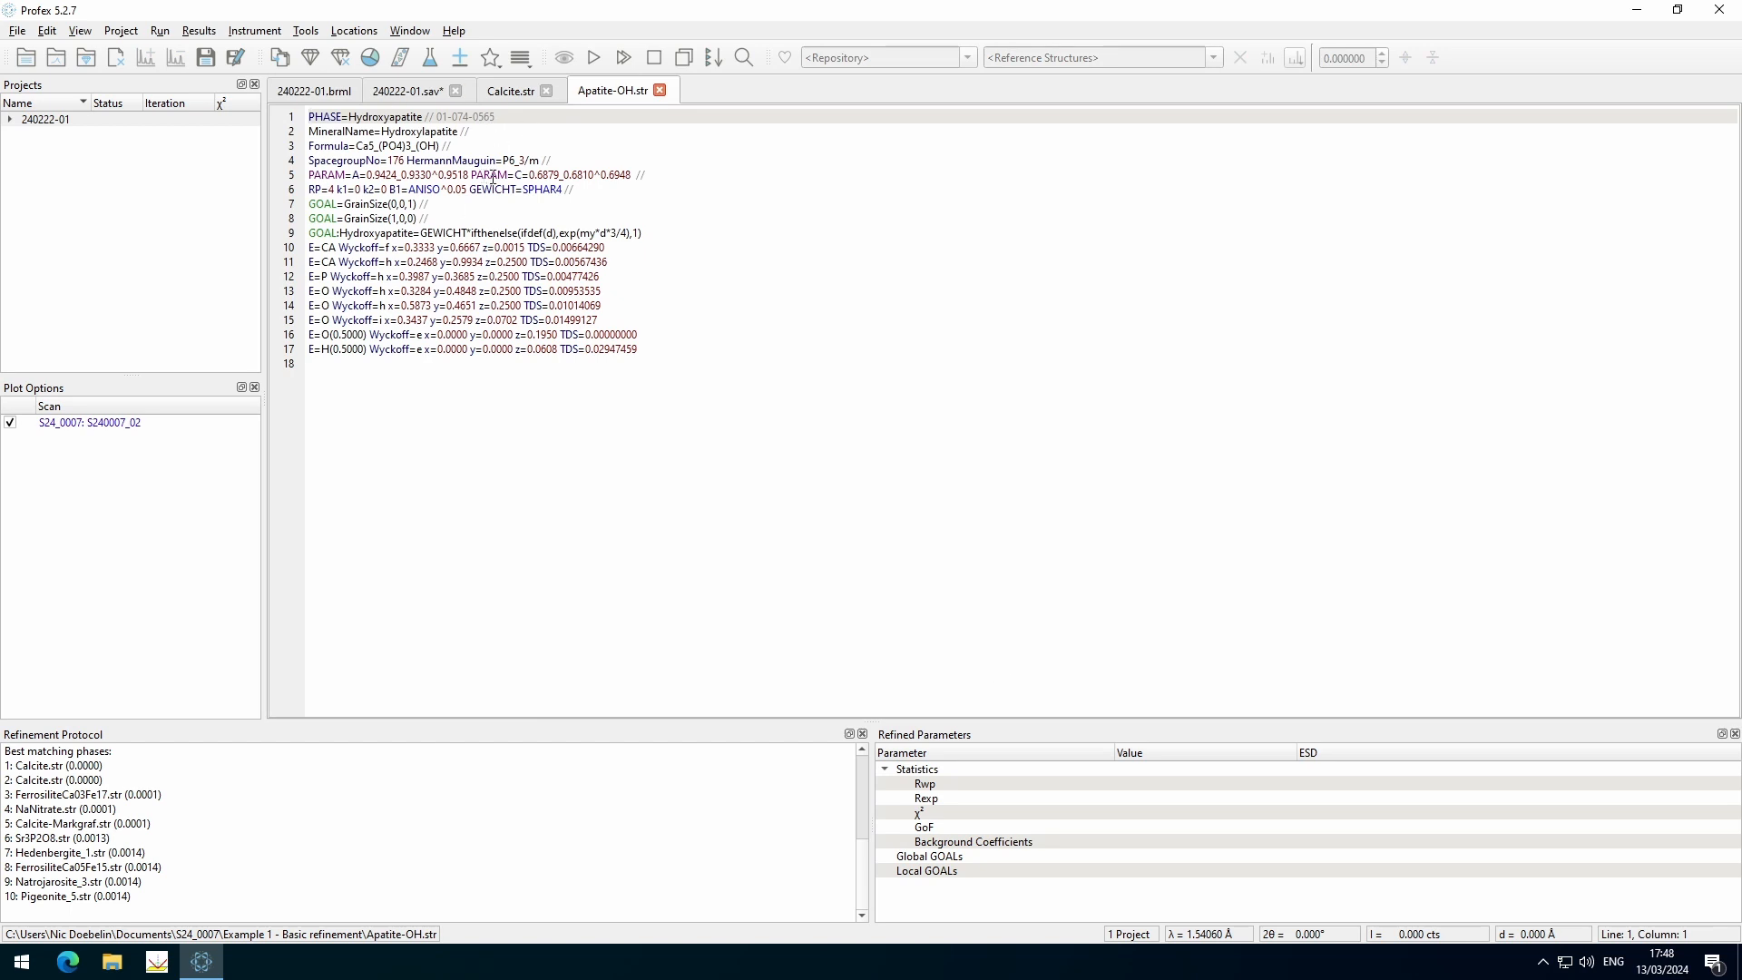
Run the refinement from the 240222-01.sav control file and inspect the fit of the calcite peak near 29.4° 2θ
click(413, 91)
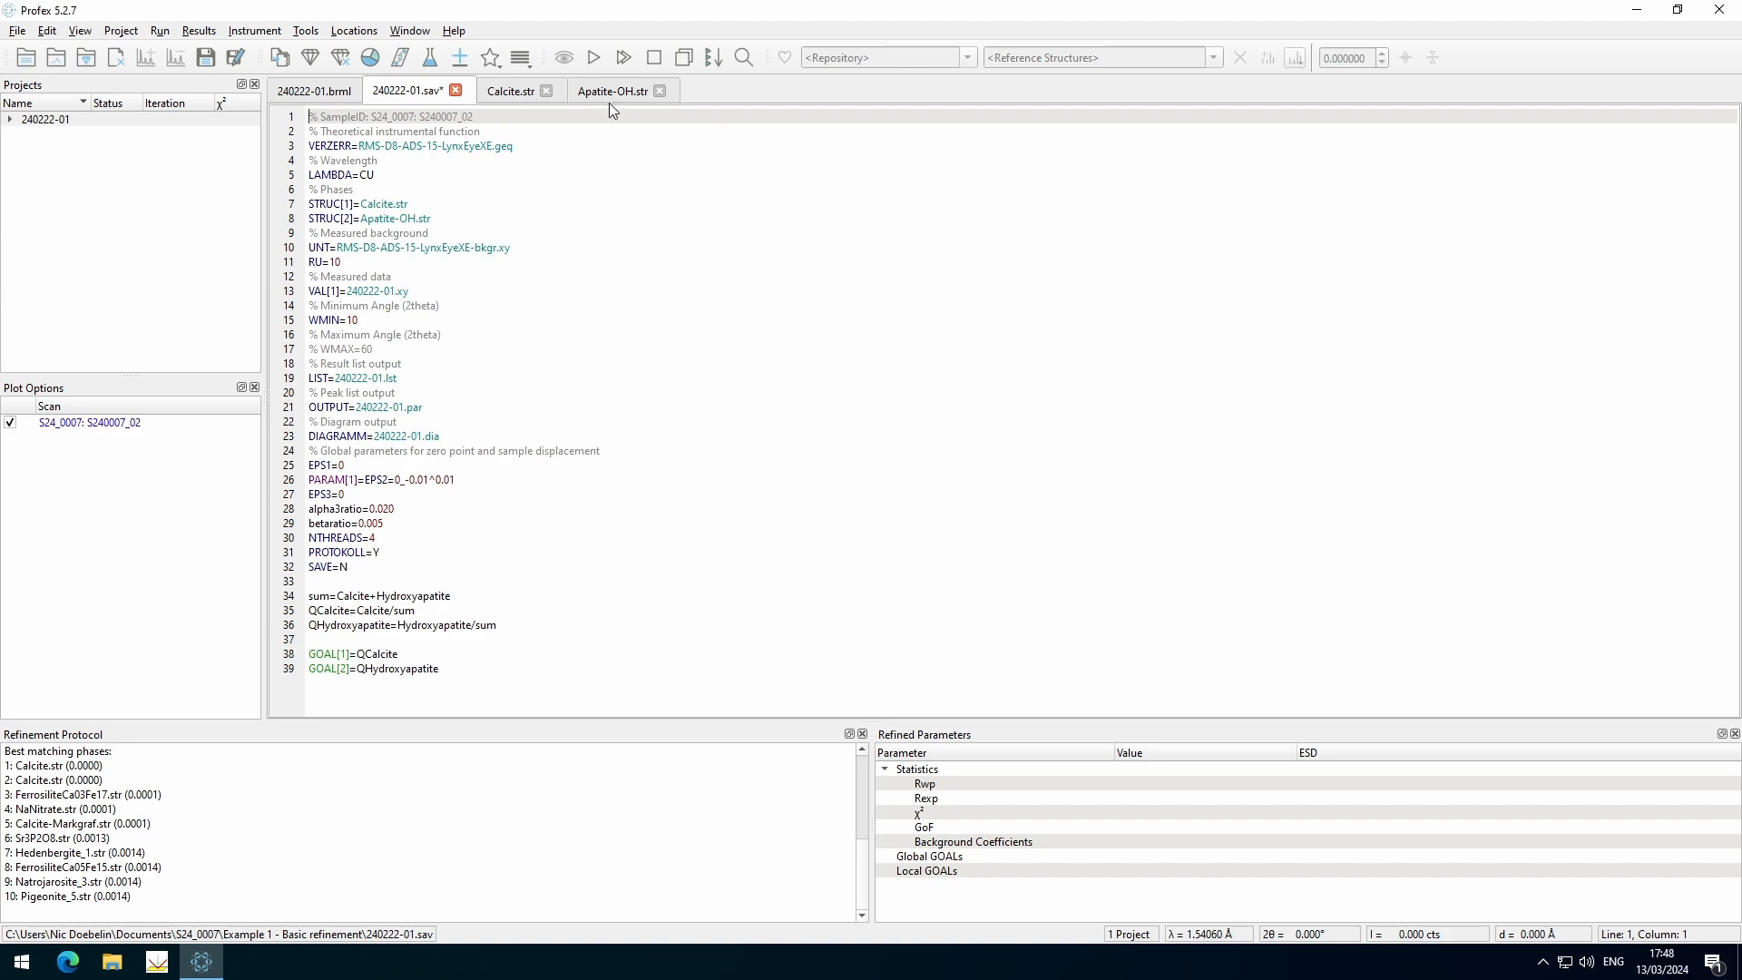
click(594, 58)
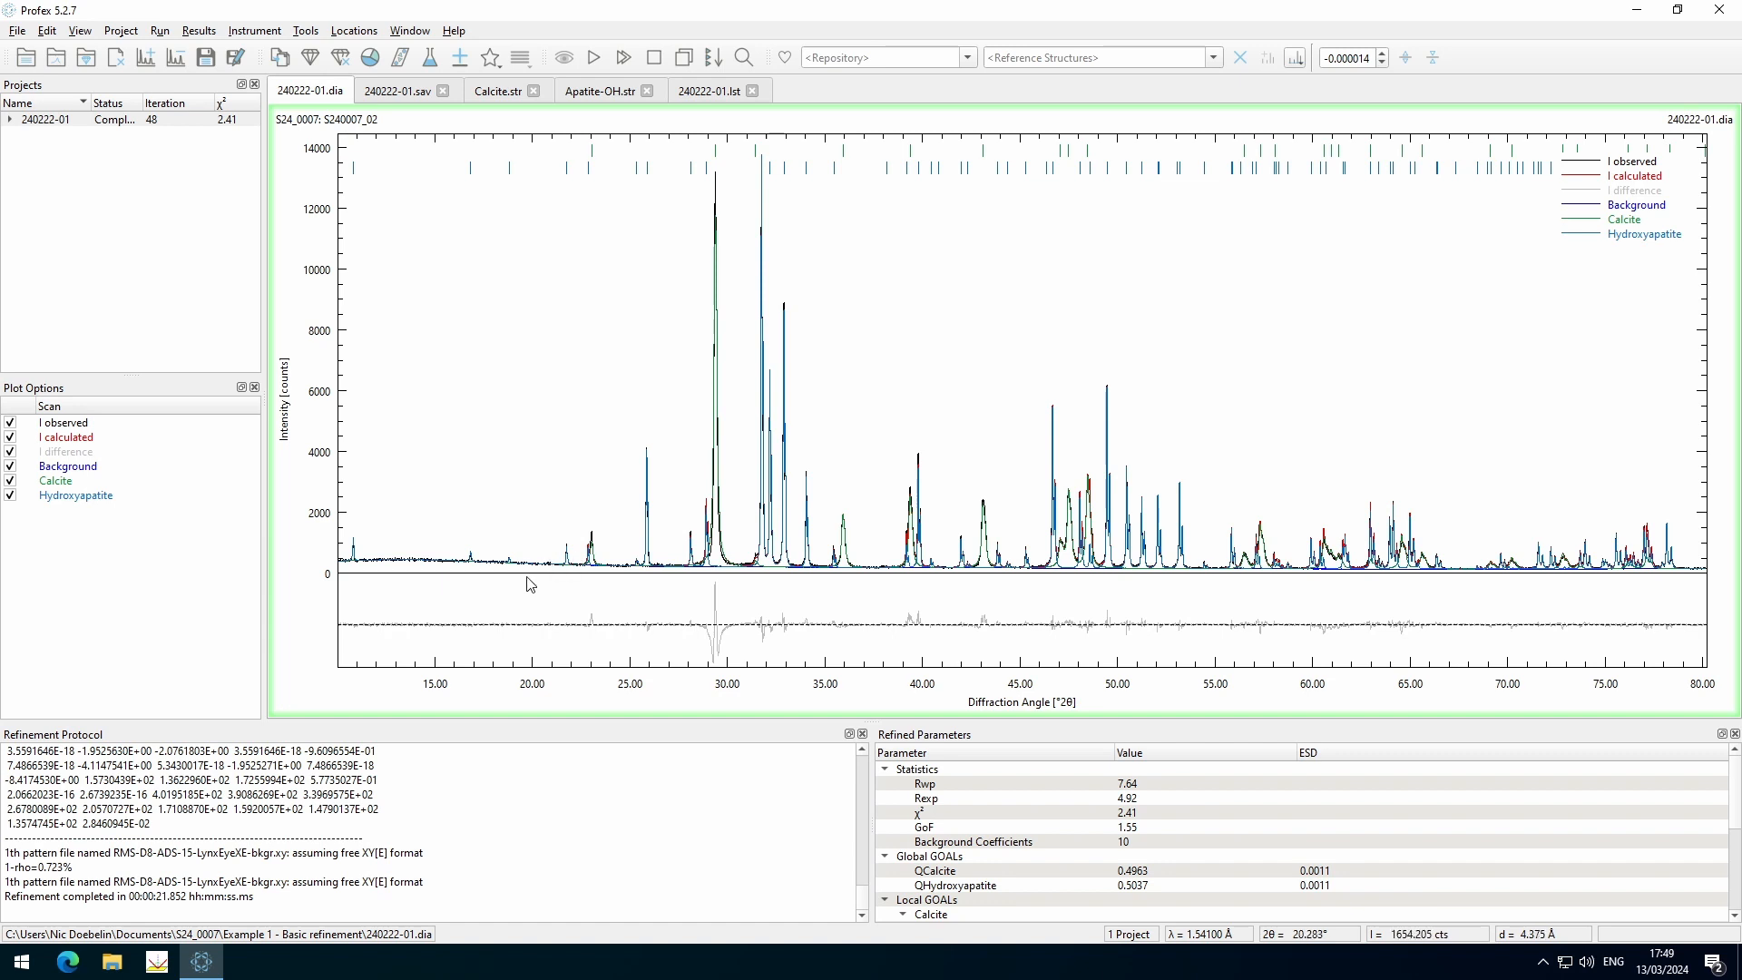
drag(522, 481, 1227, 588)
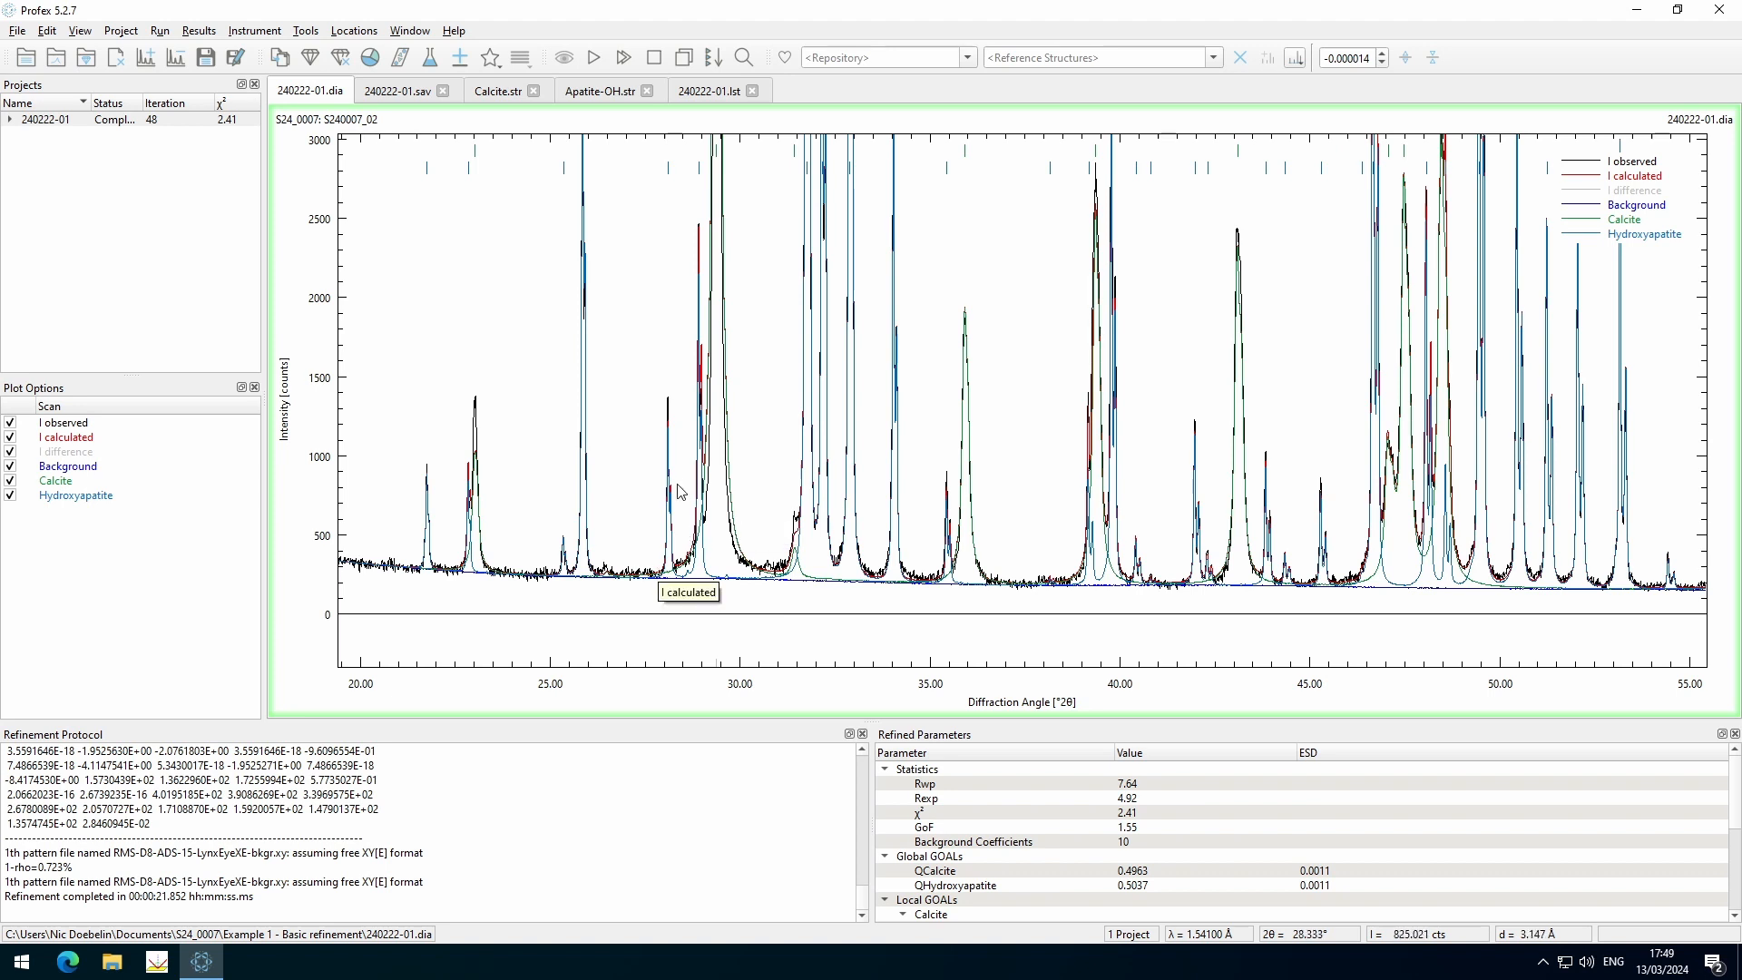
right_click(695, 374)
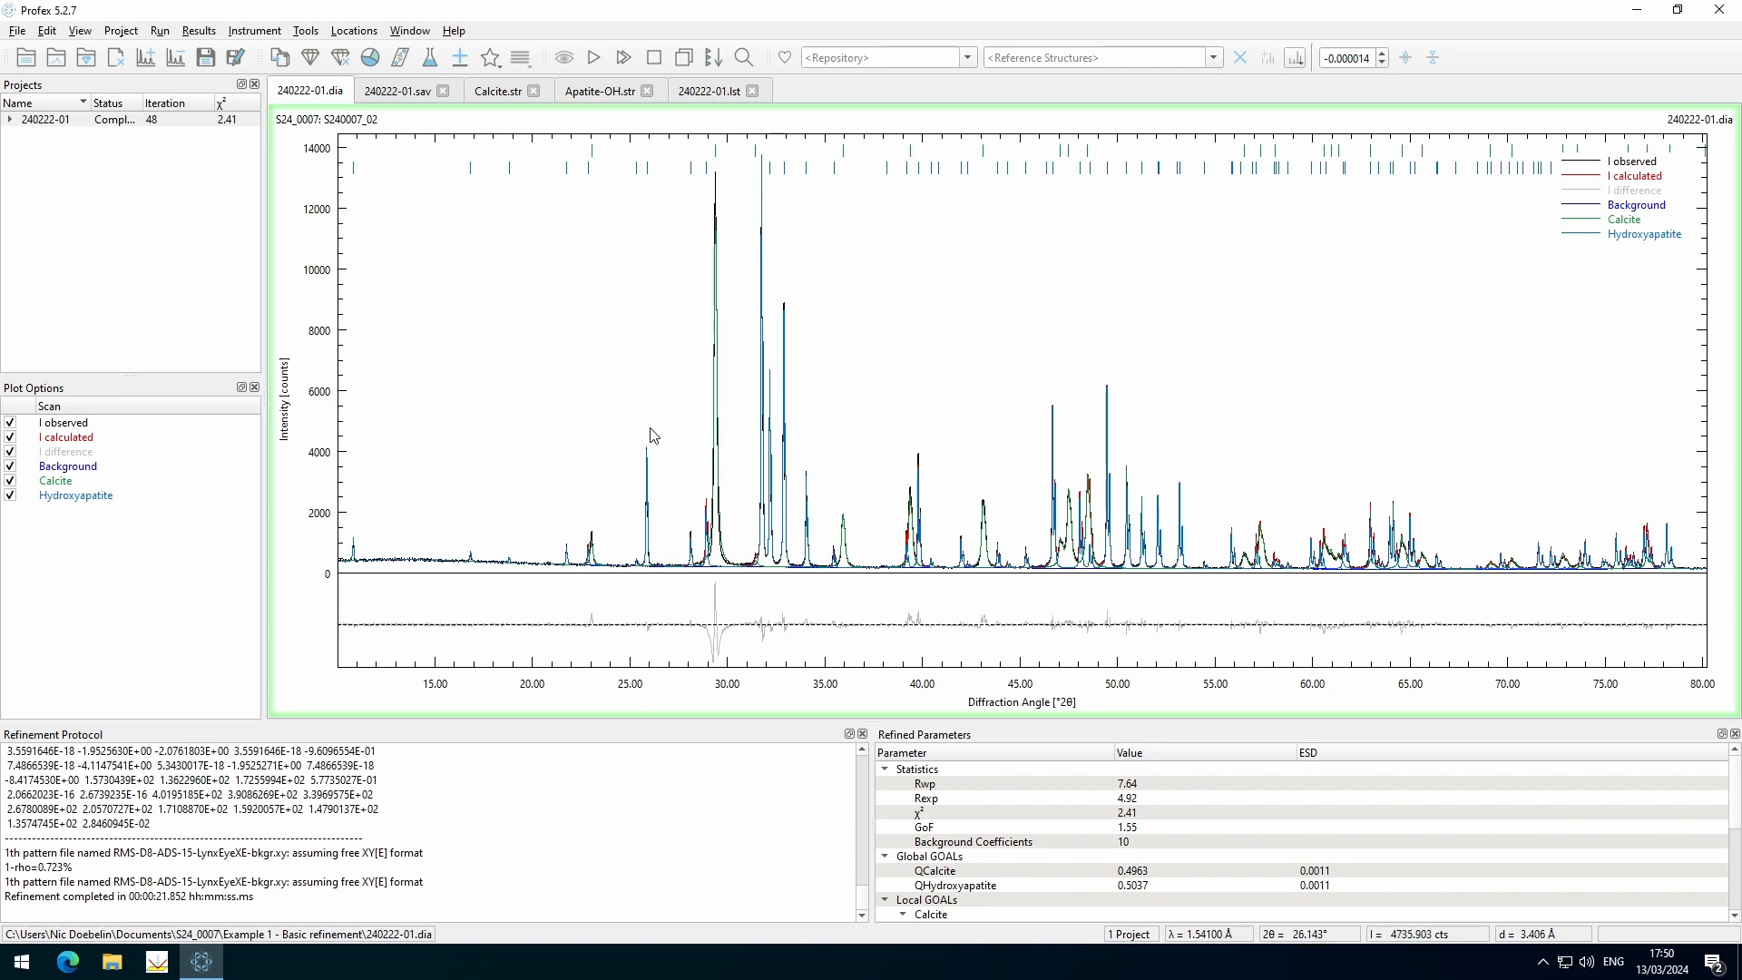
scroll(650, 436, up, 5)
scroll(760, 439, up, 3)
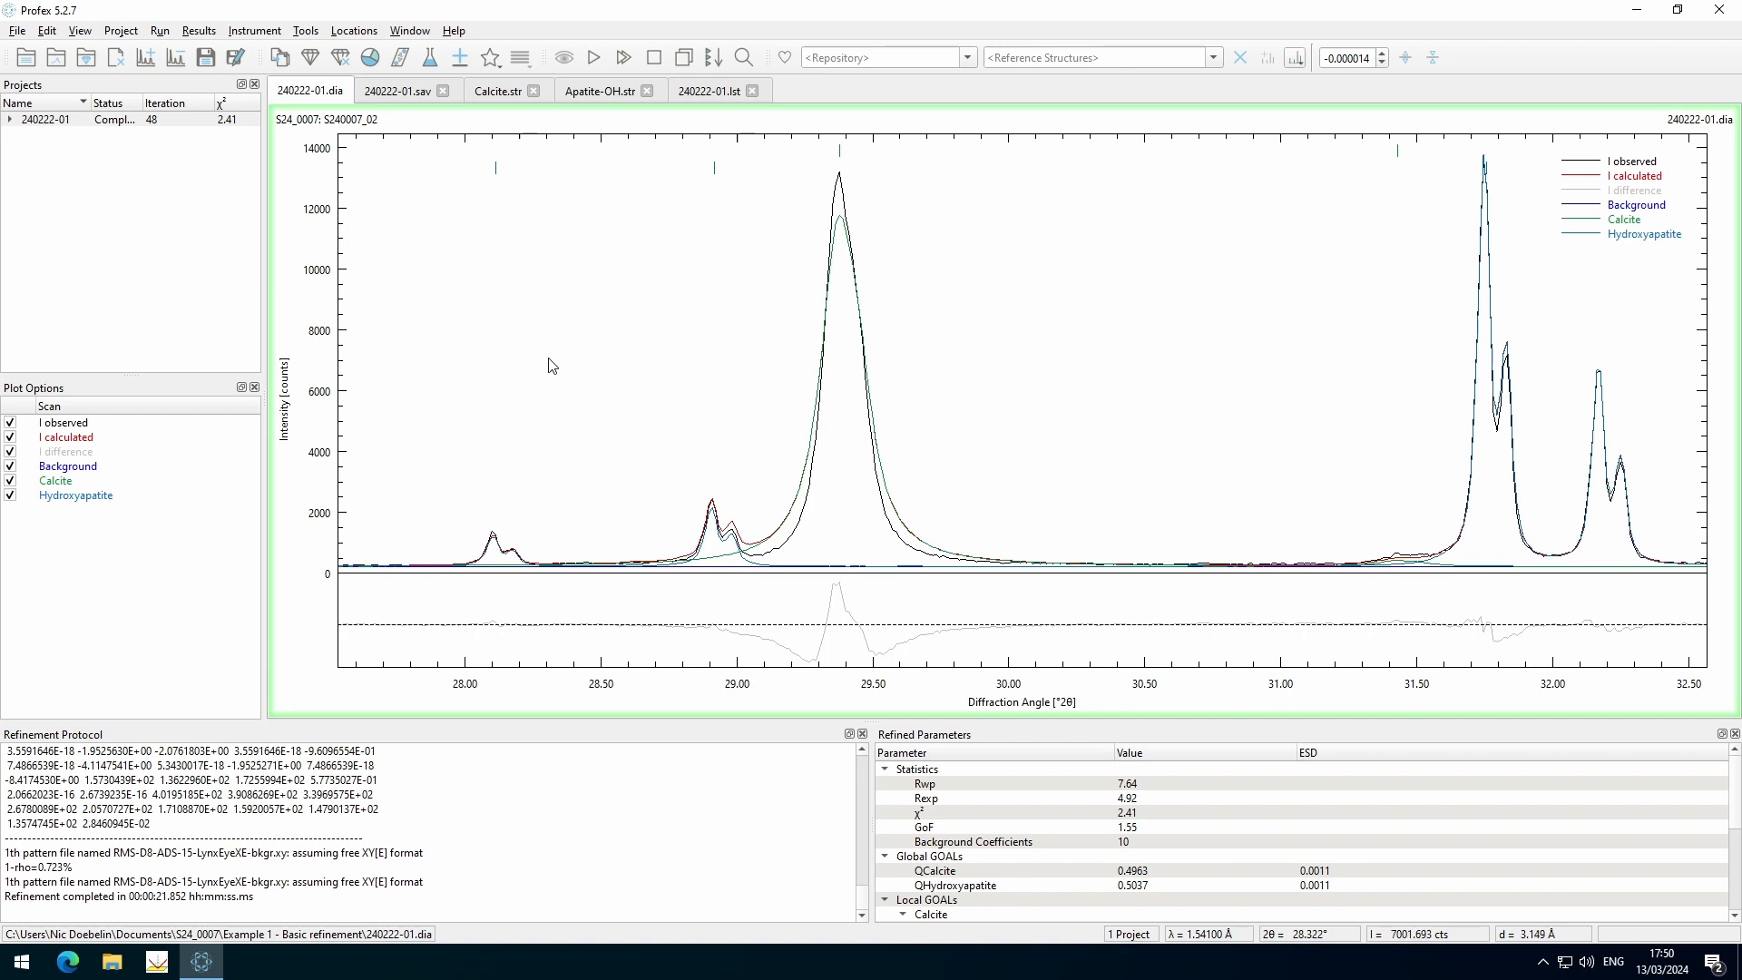
In Calcite.str, set the k2 parameter to refine isotropically with start value and limits 0_0^0.0001
click(501, 92)
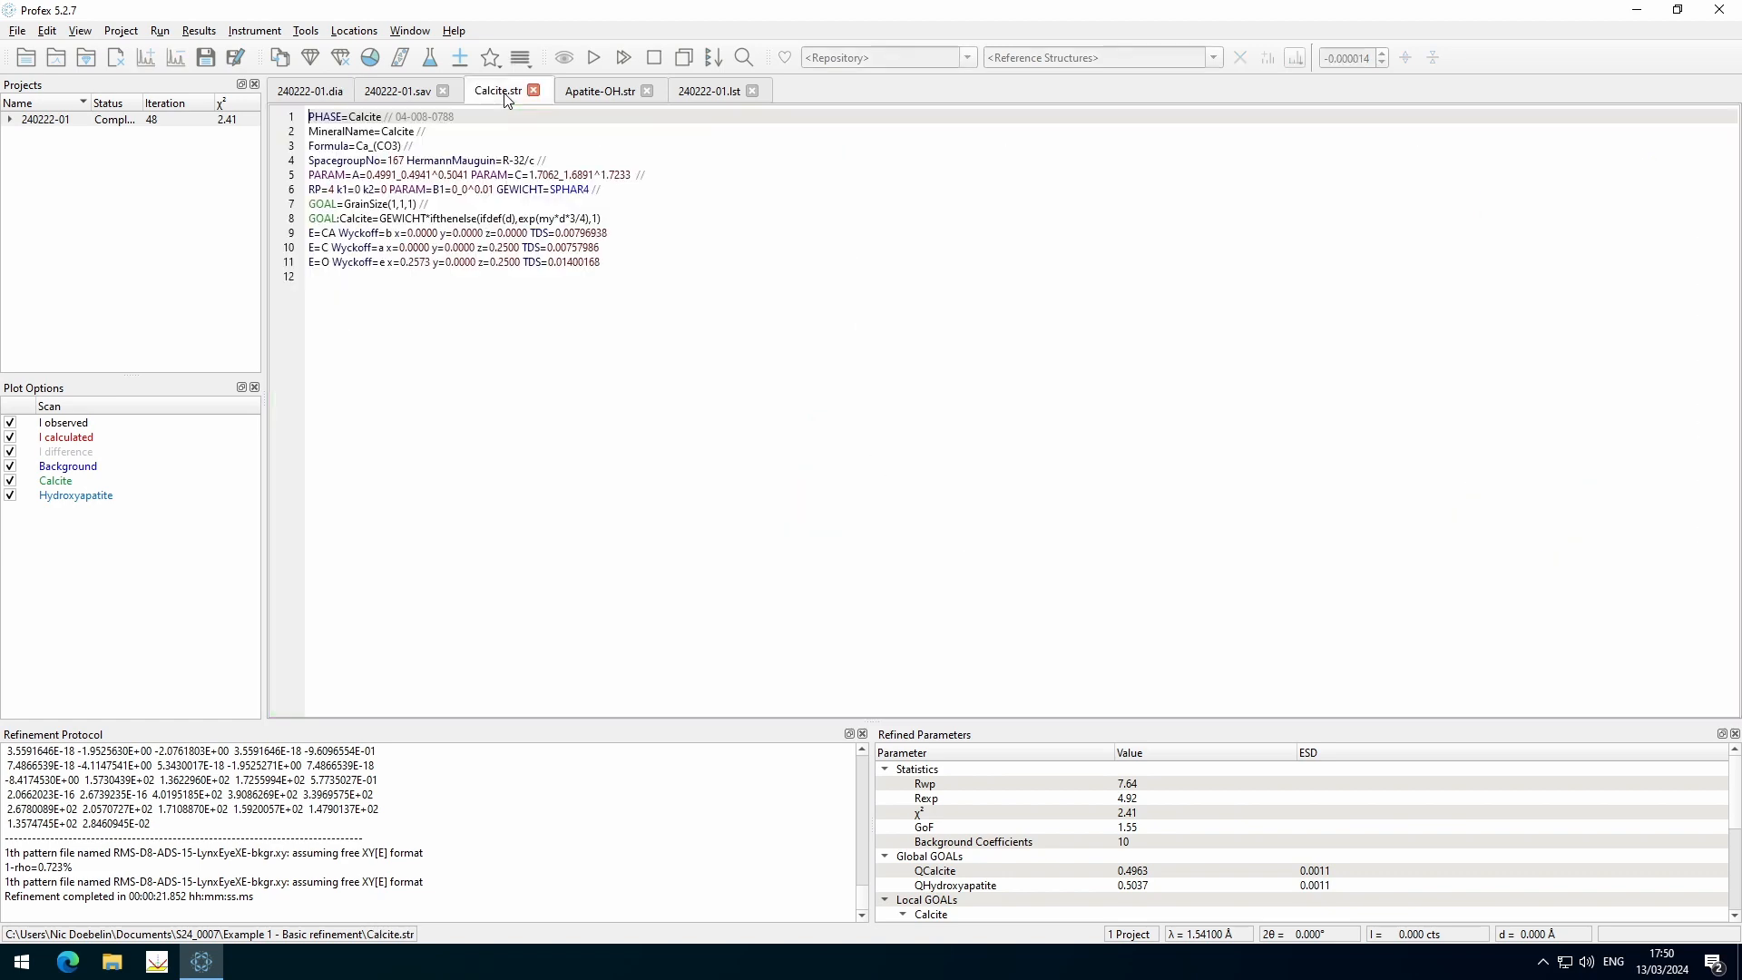
ctrl+scroll(681, 345, up, 4)
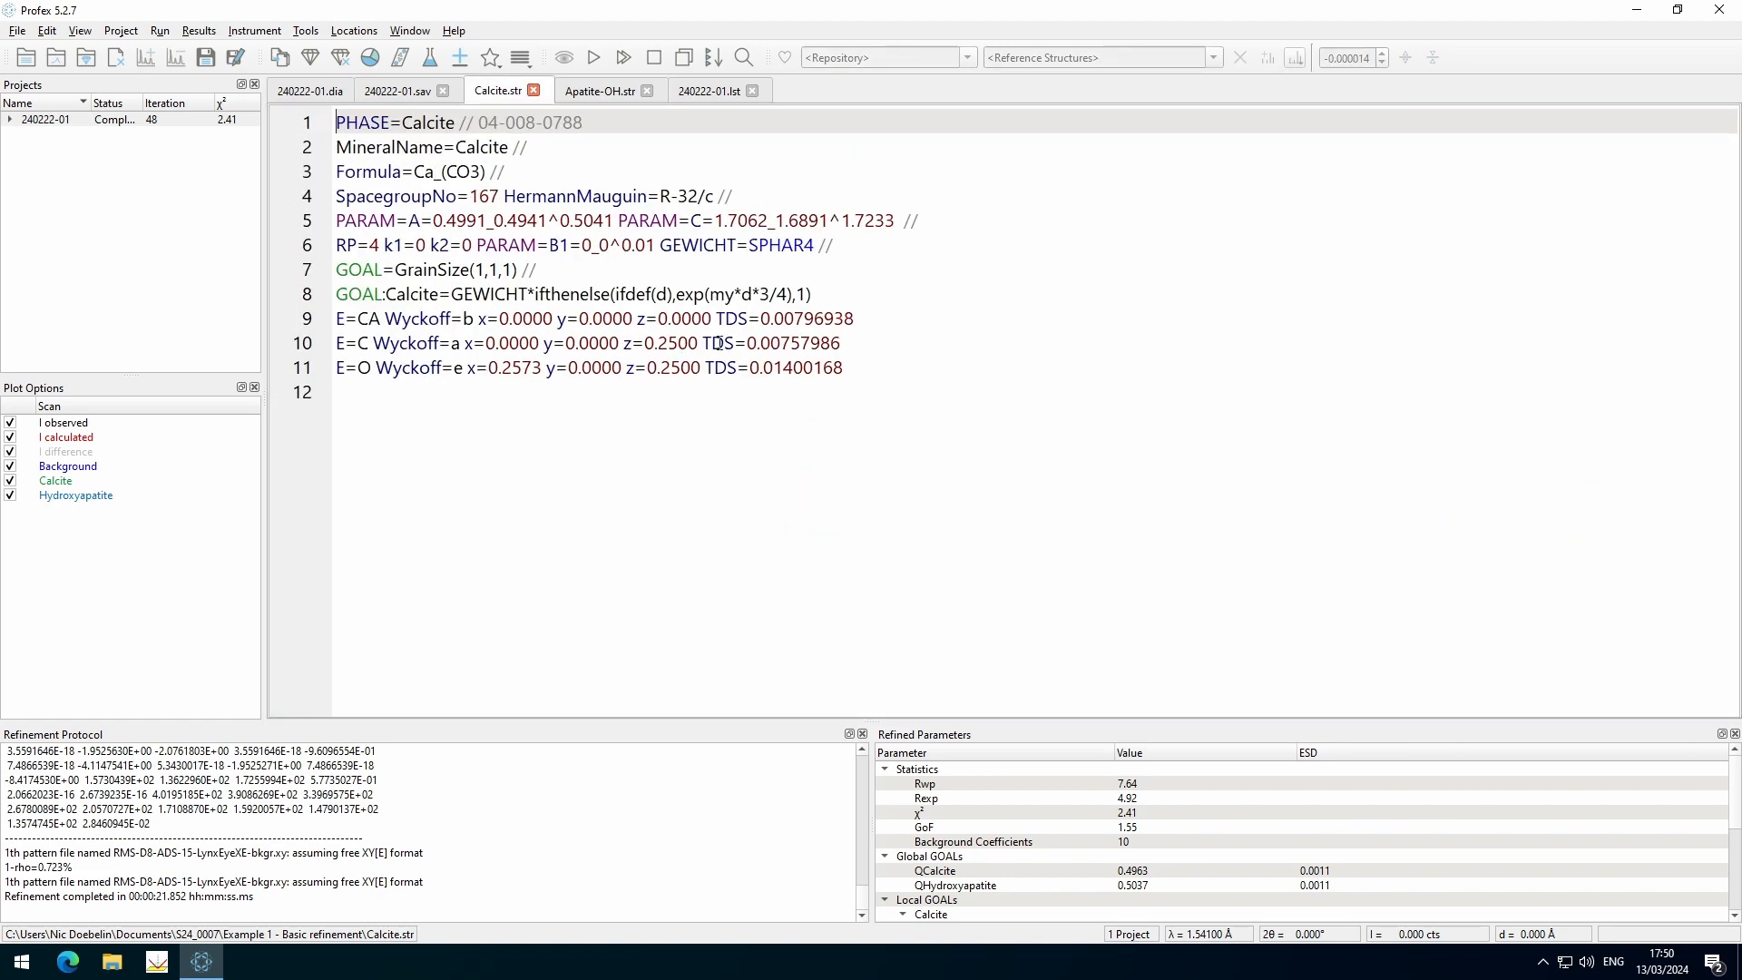
double_click(554, 247)
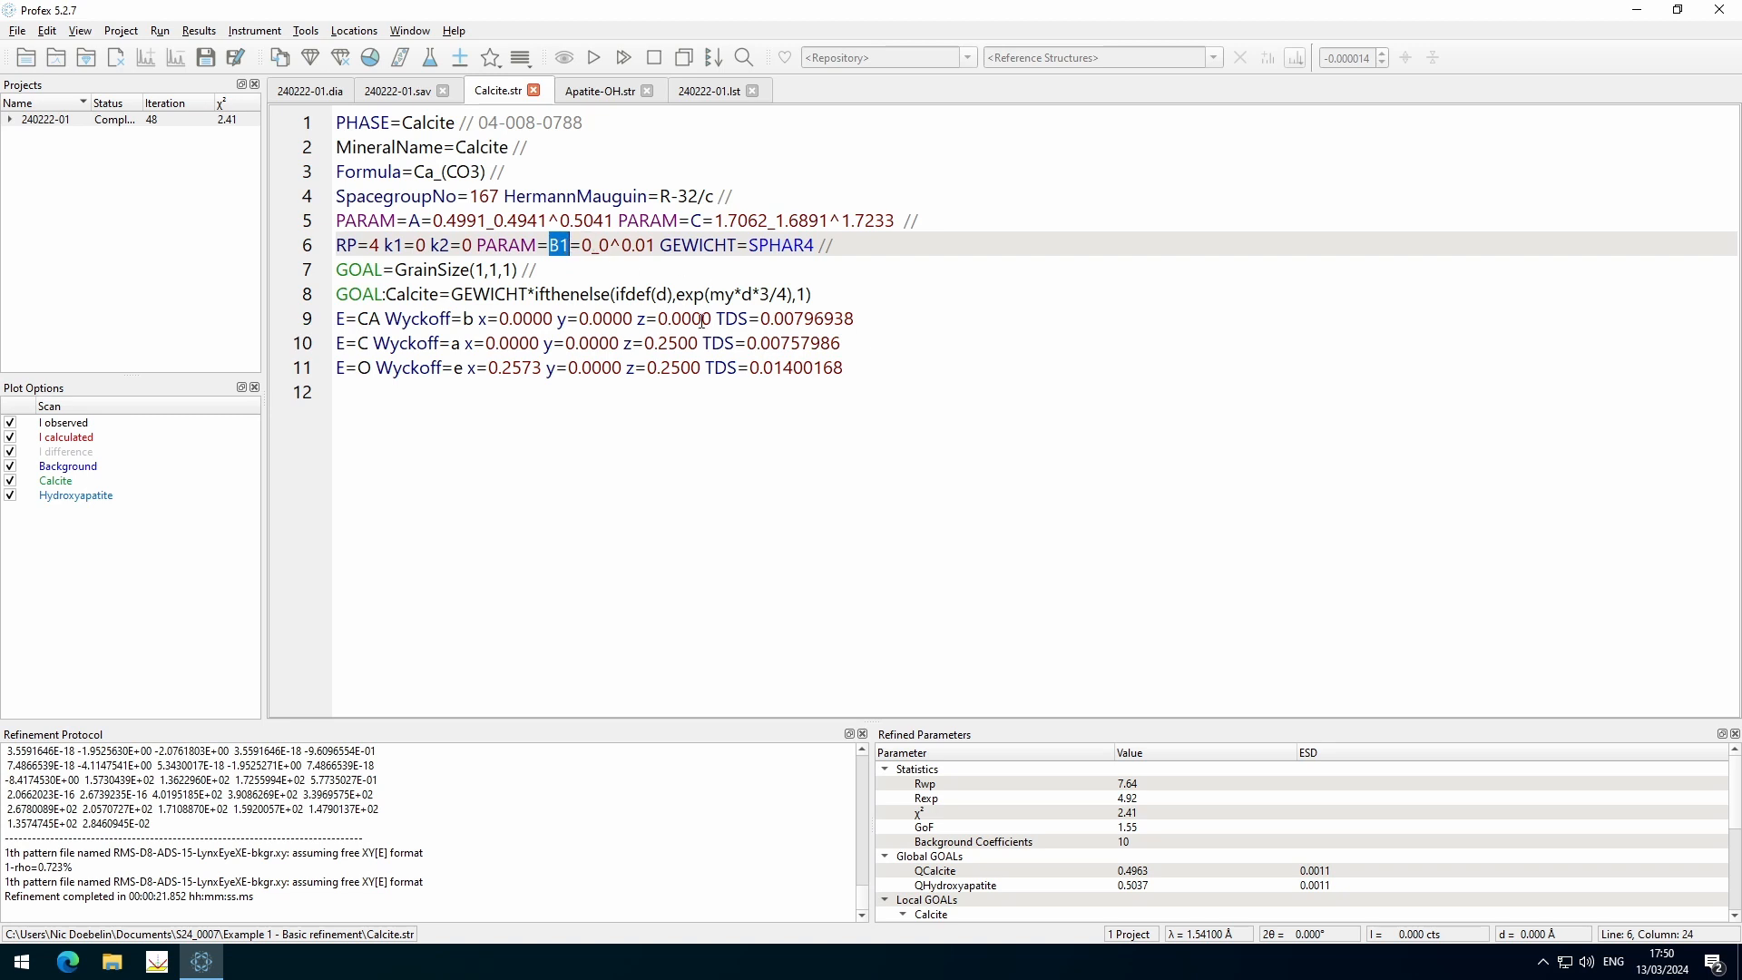
drag(430, 254, 454, 251)
click(465, 246)
drag(432, 250, 451, 250)
click(470, 245)
right_click(448, 246)
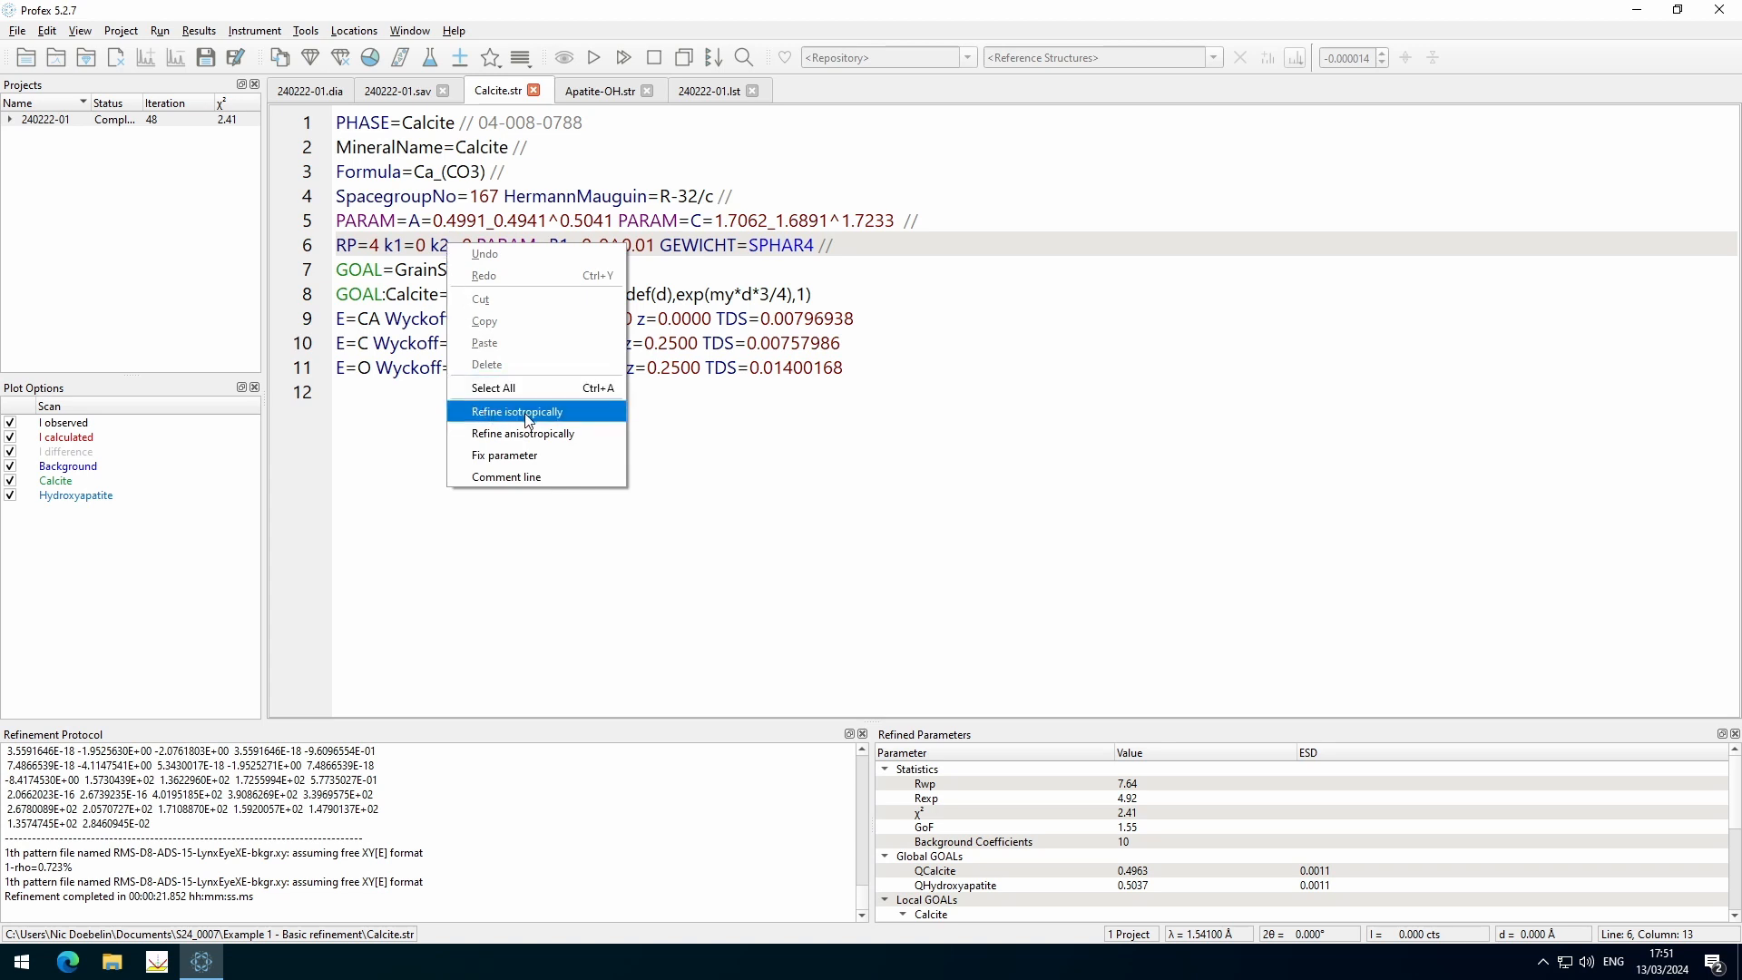
click(587, 420)
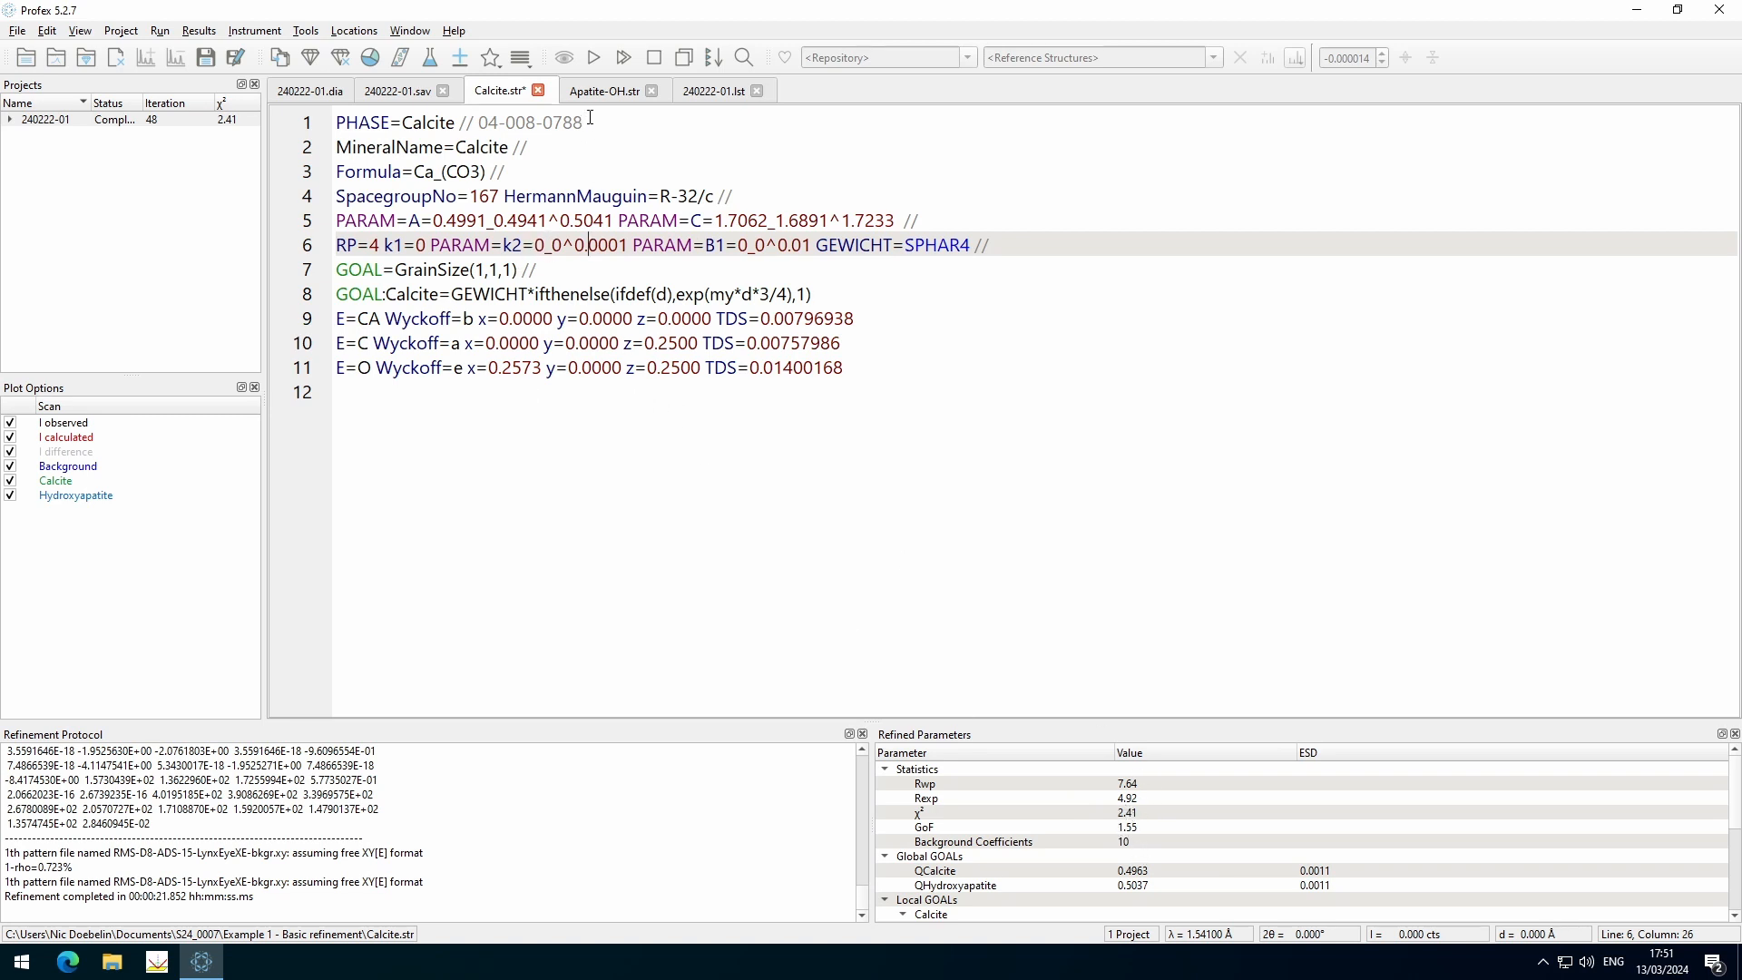
Rerun the refinement, then check the χ² value and the fit of the calcite peak near 29.4° 2θ
click(594, 60)
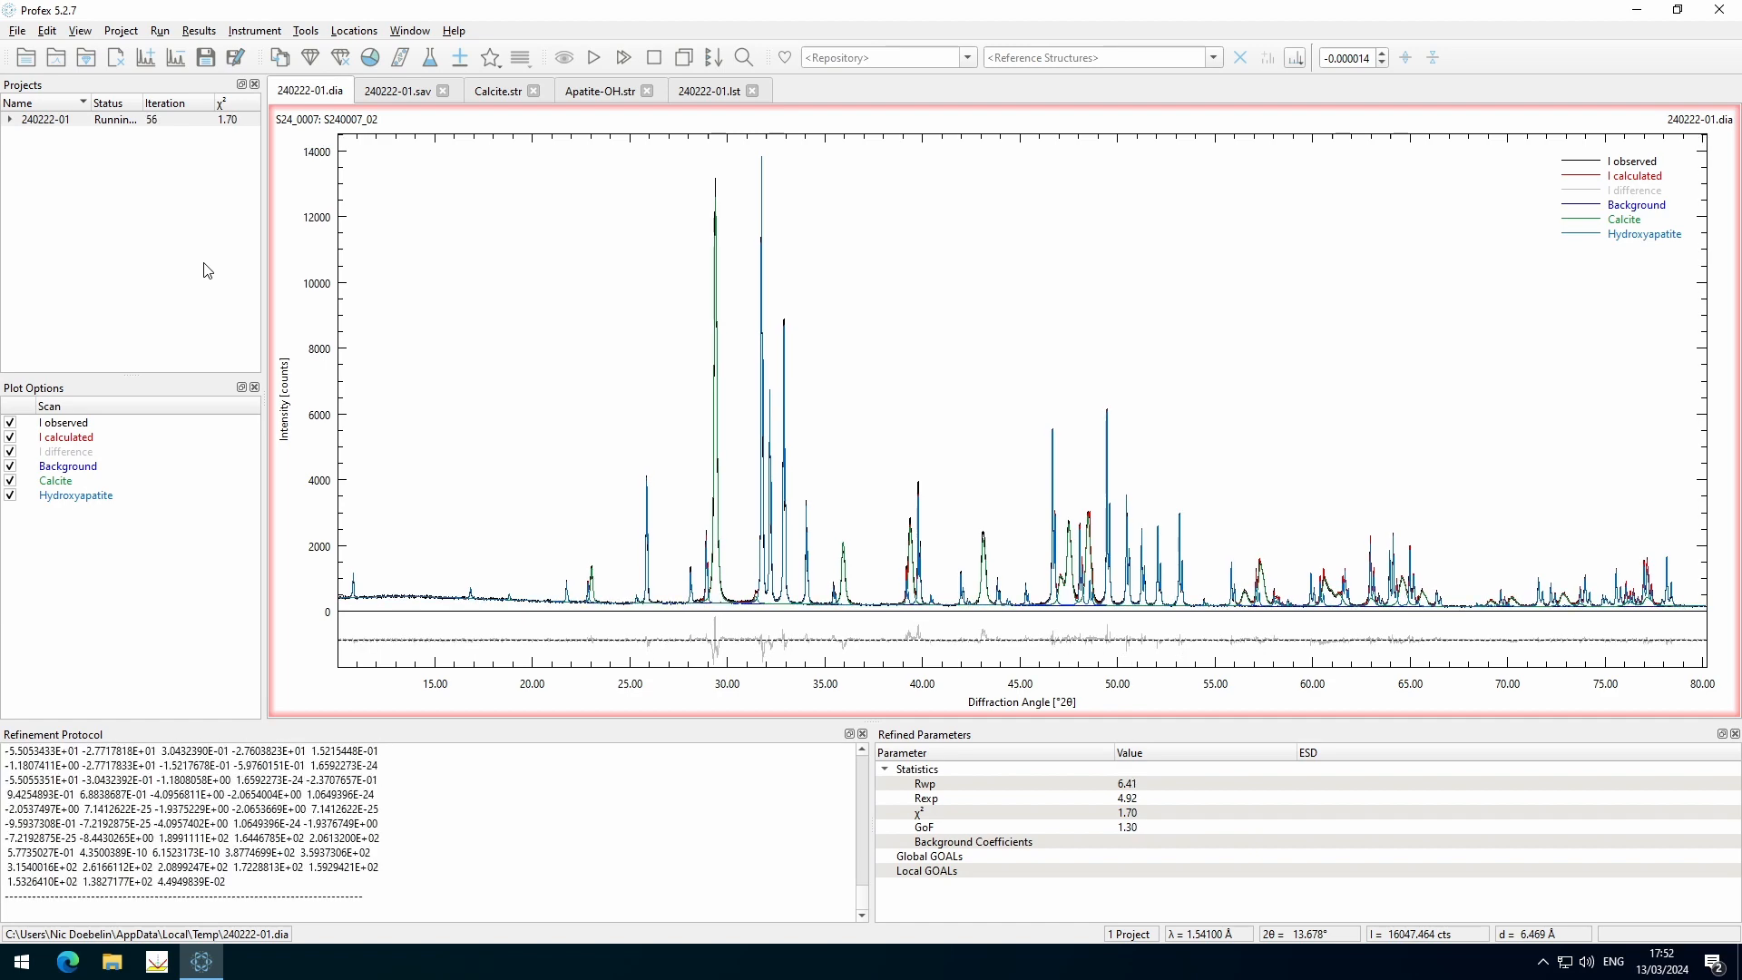
click(1145, 814)
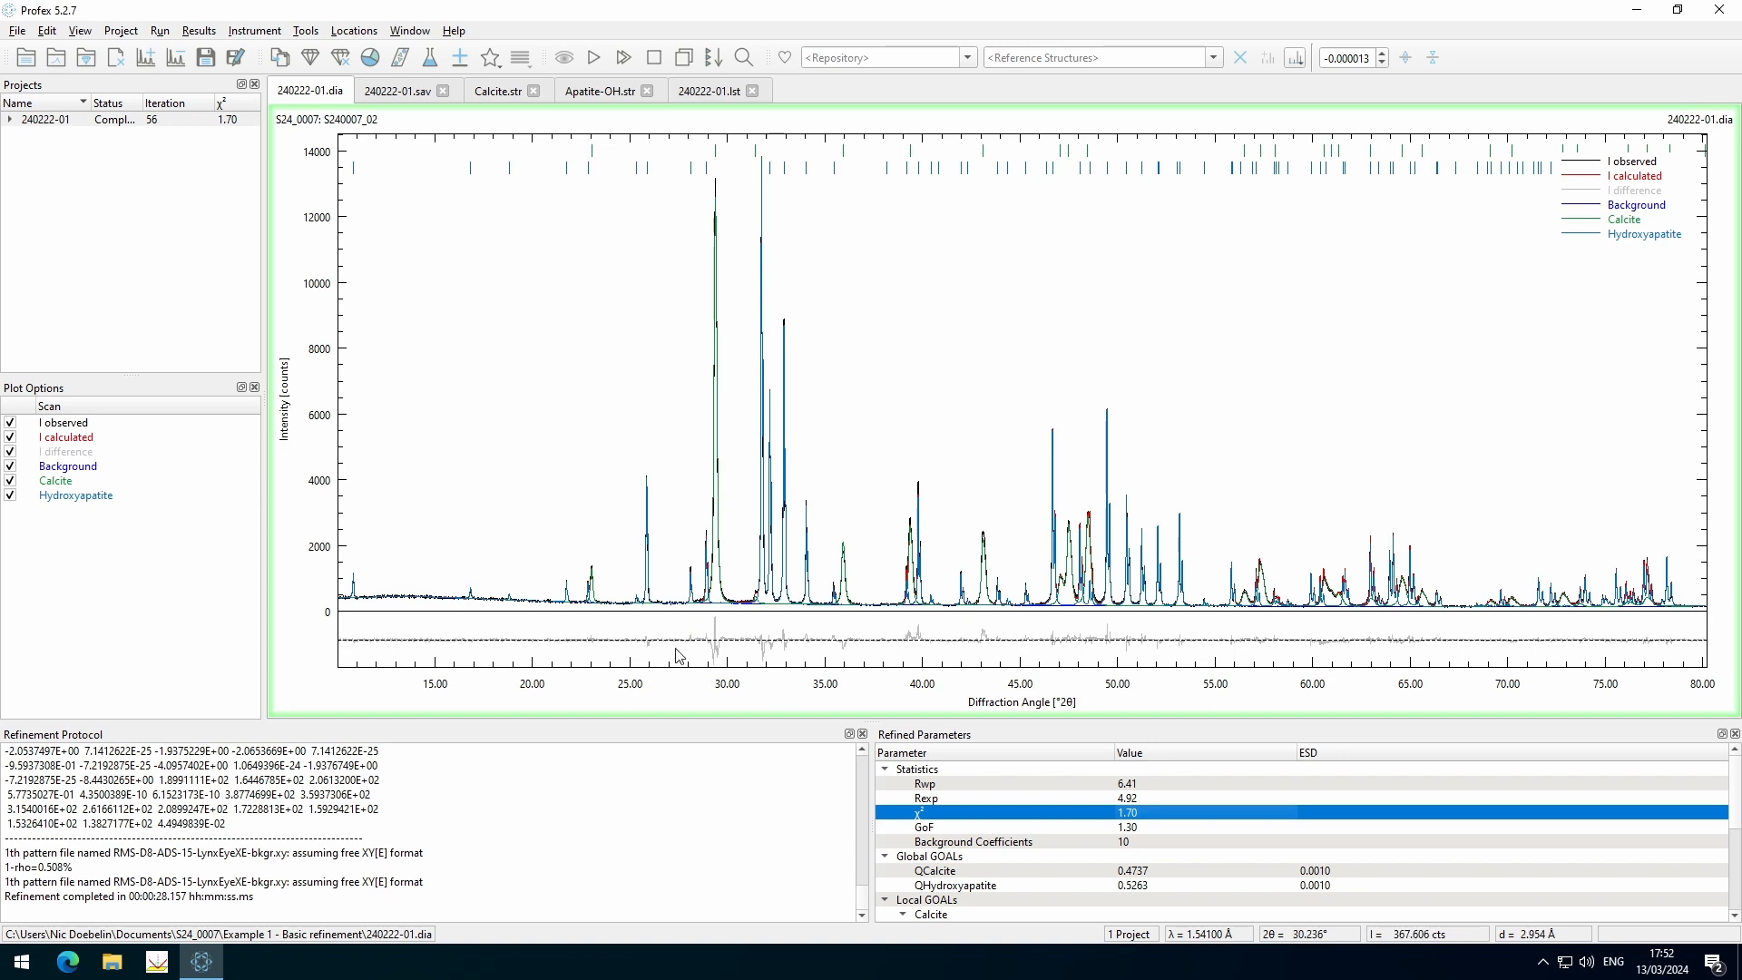
drag(687, 152, 748, 717)
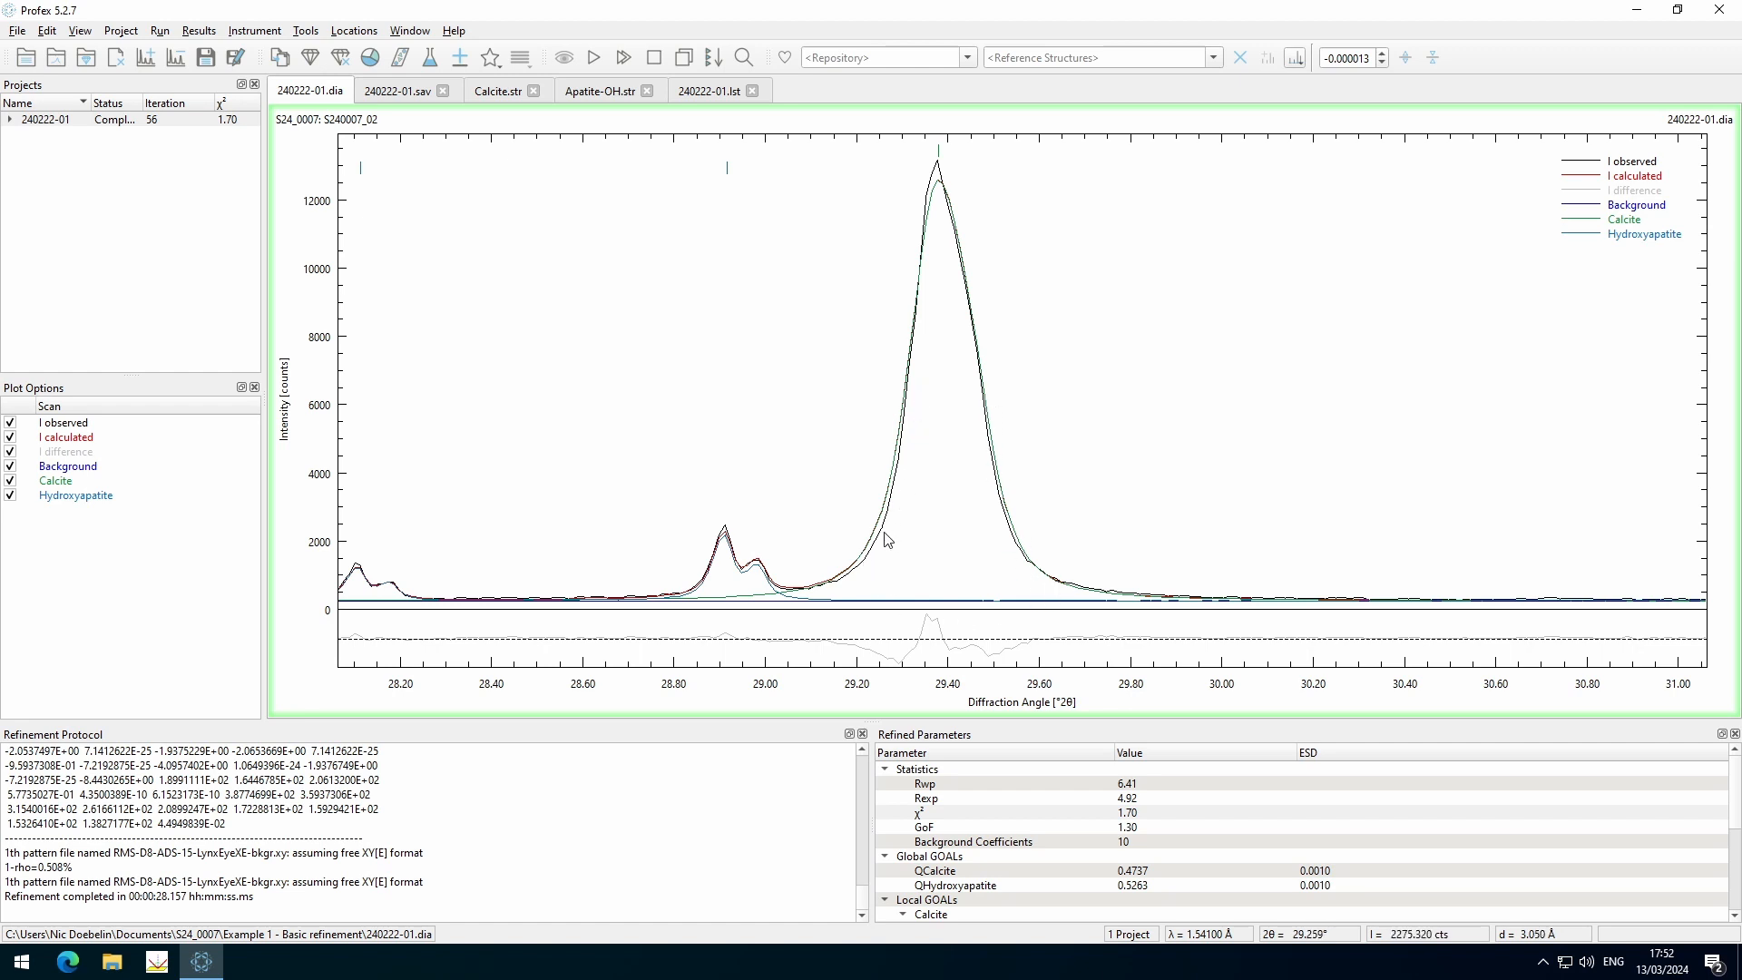
scroll(925, 496, down, 1)
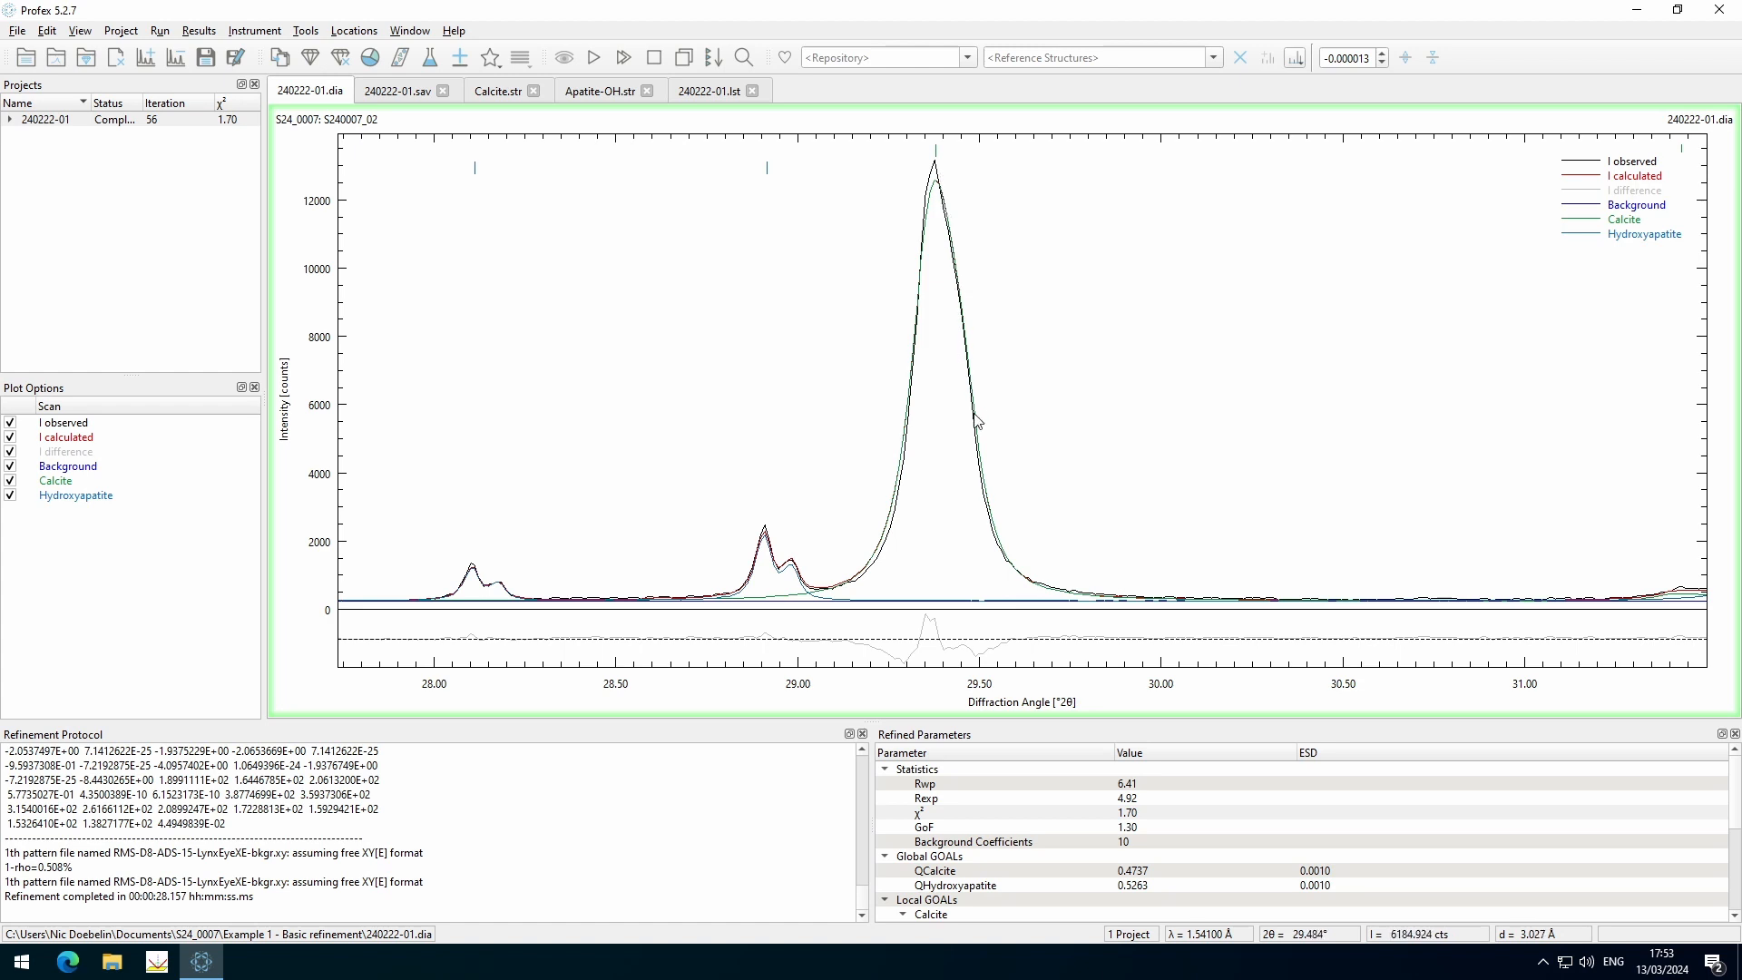
In Calcite.str, add blank lines below the RP line and insert the bi-modal crystallite size (STR) preset there
scroll(796, 404, down, 2)
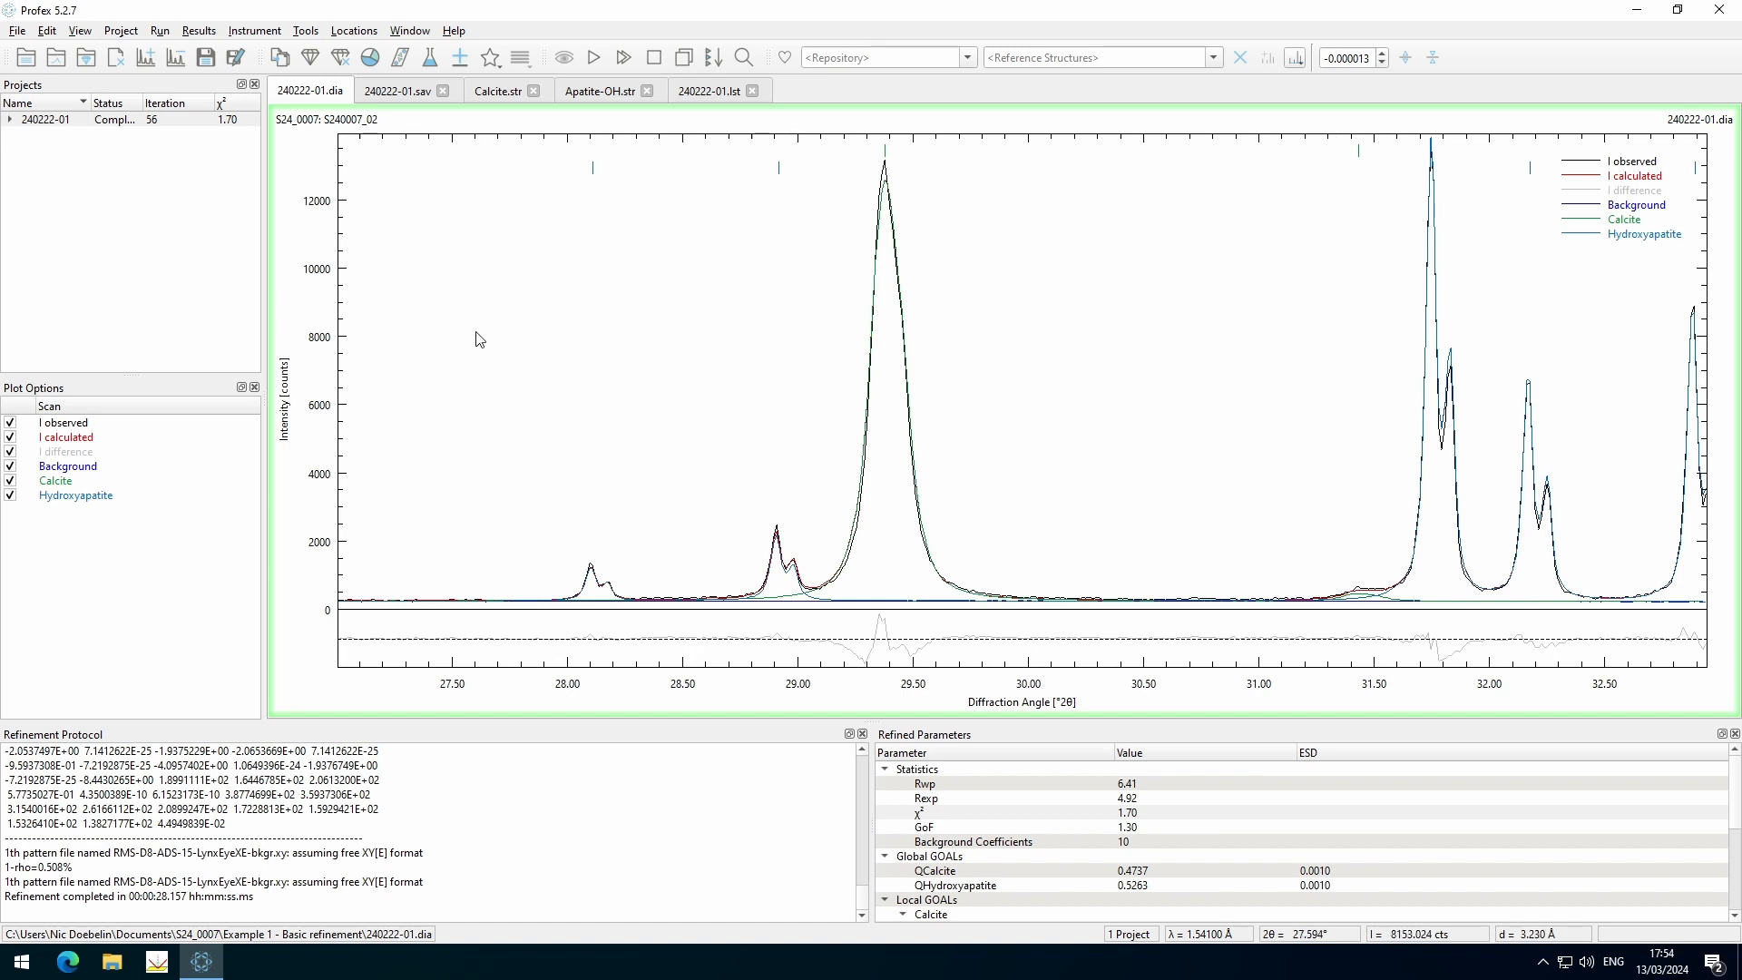
click(506, 92)
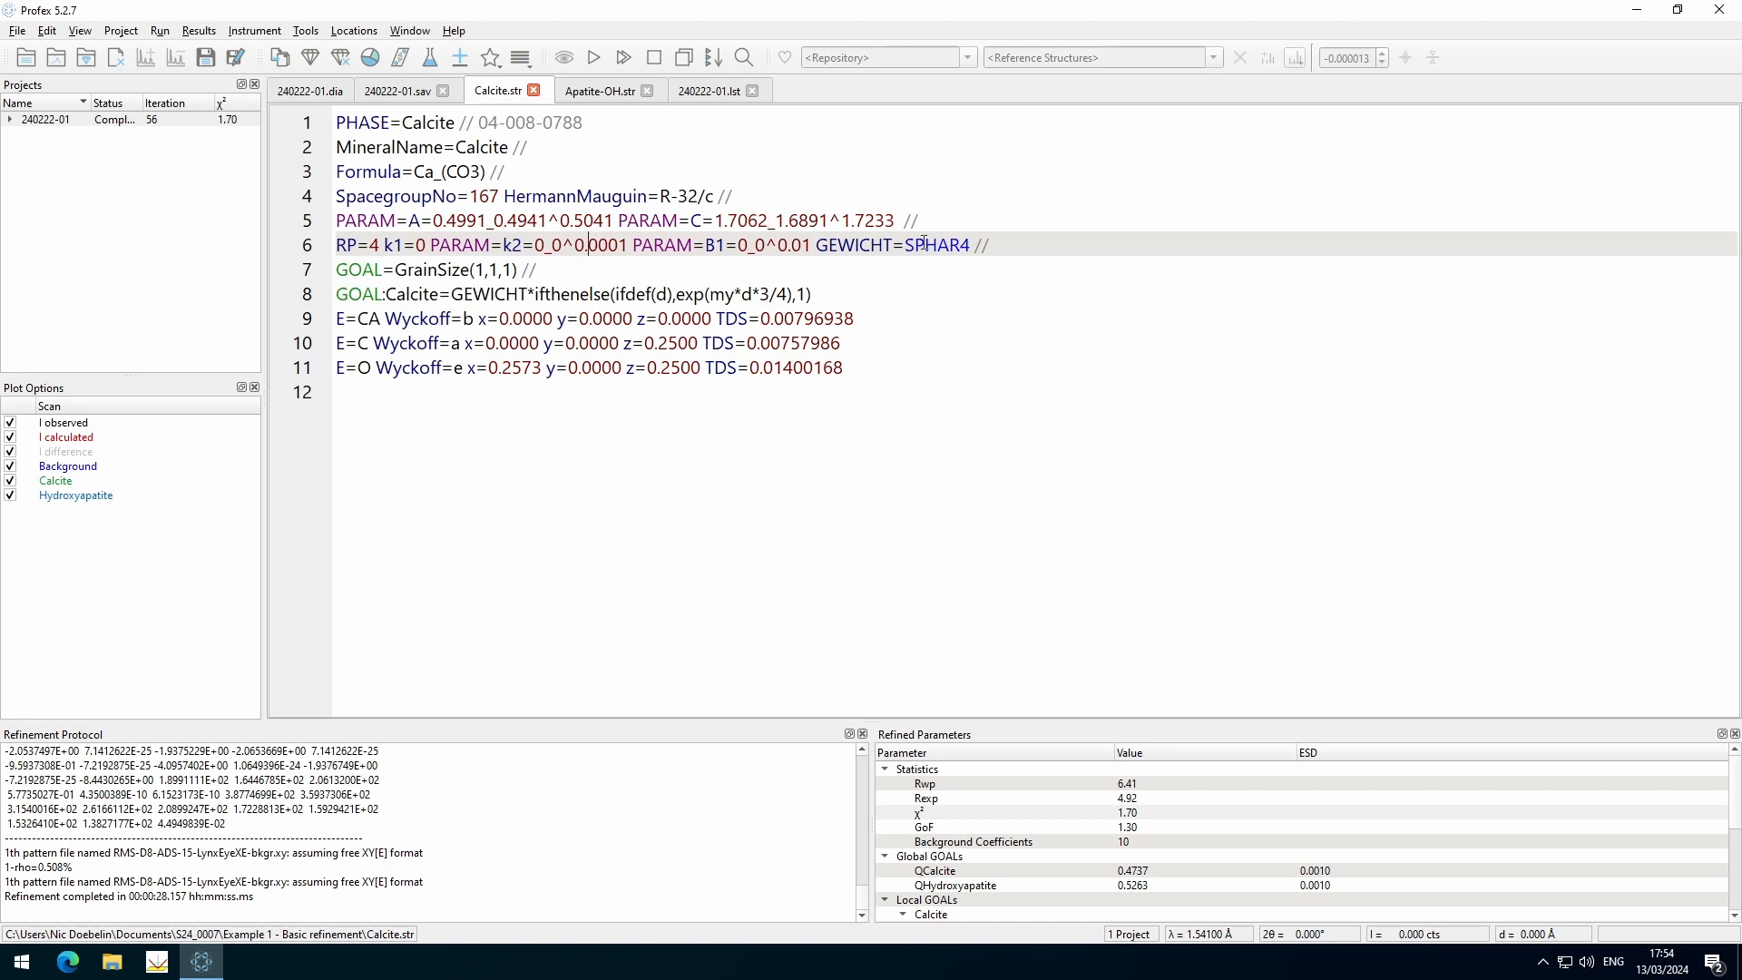
click(1034, 245)
key(Return)
key(Return)
key(Return)
key(Return)
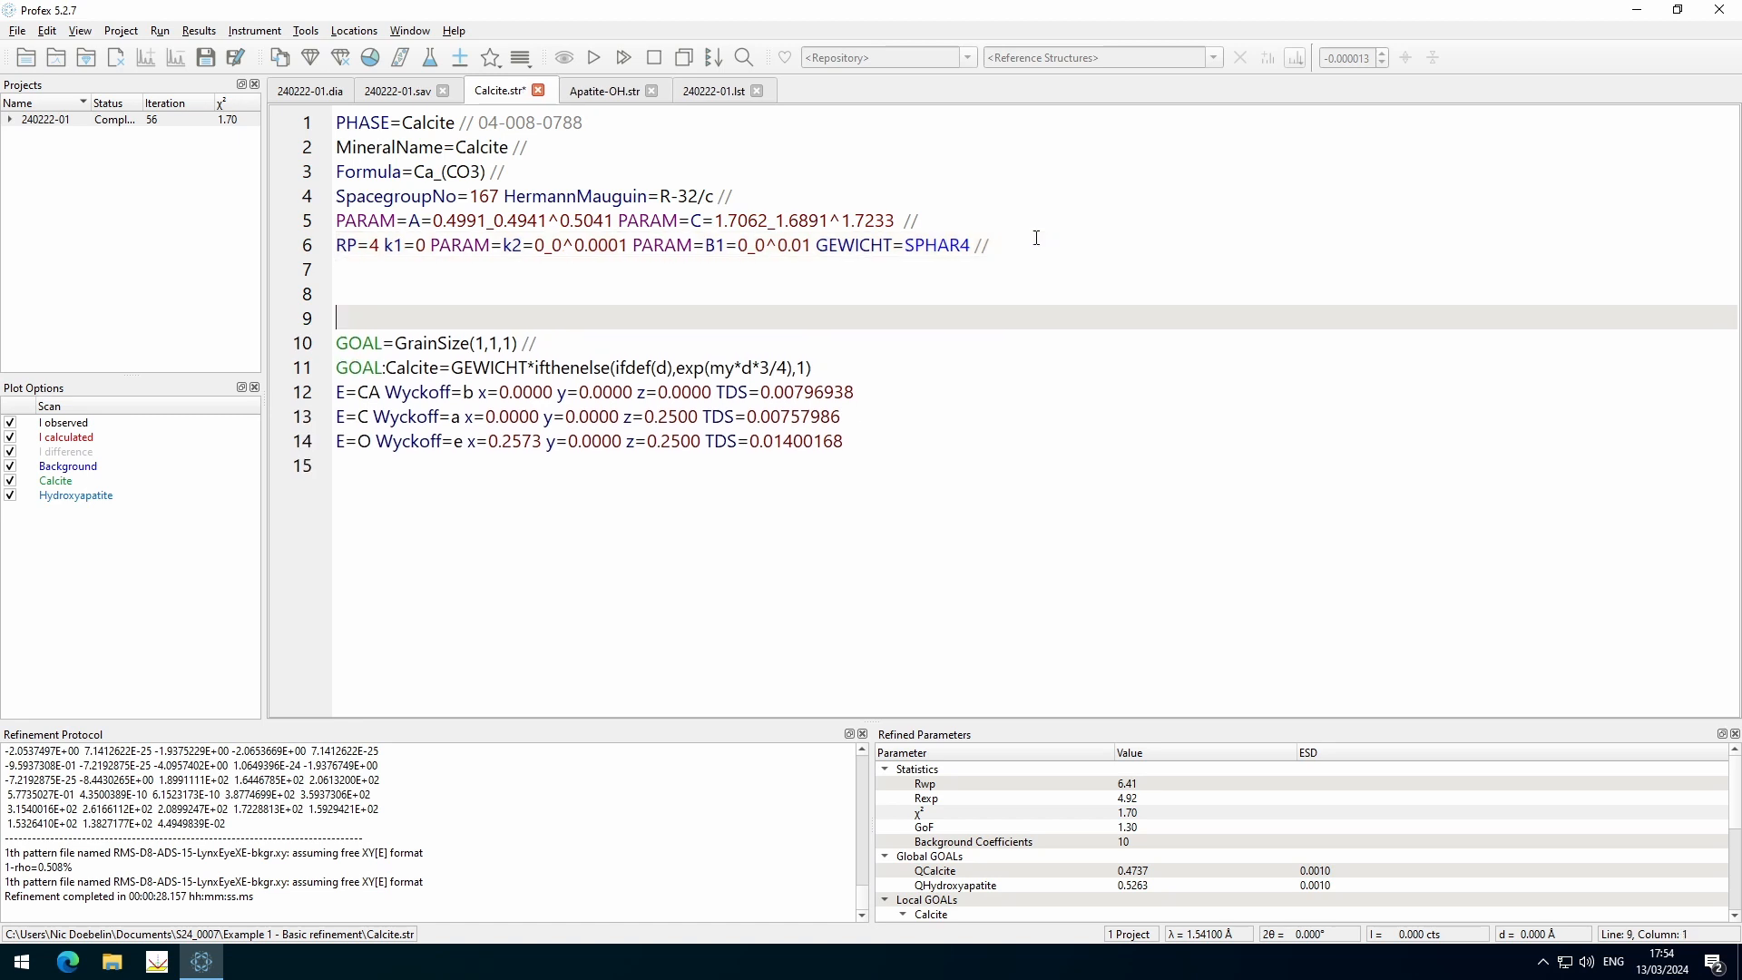
key(Up)
key(Up)
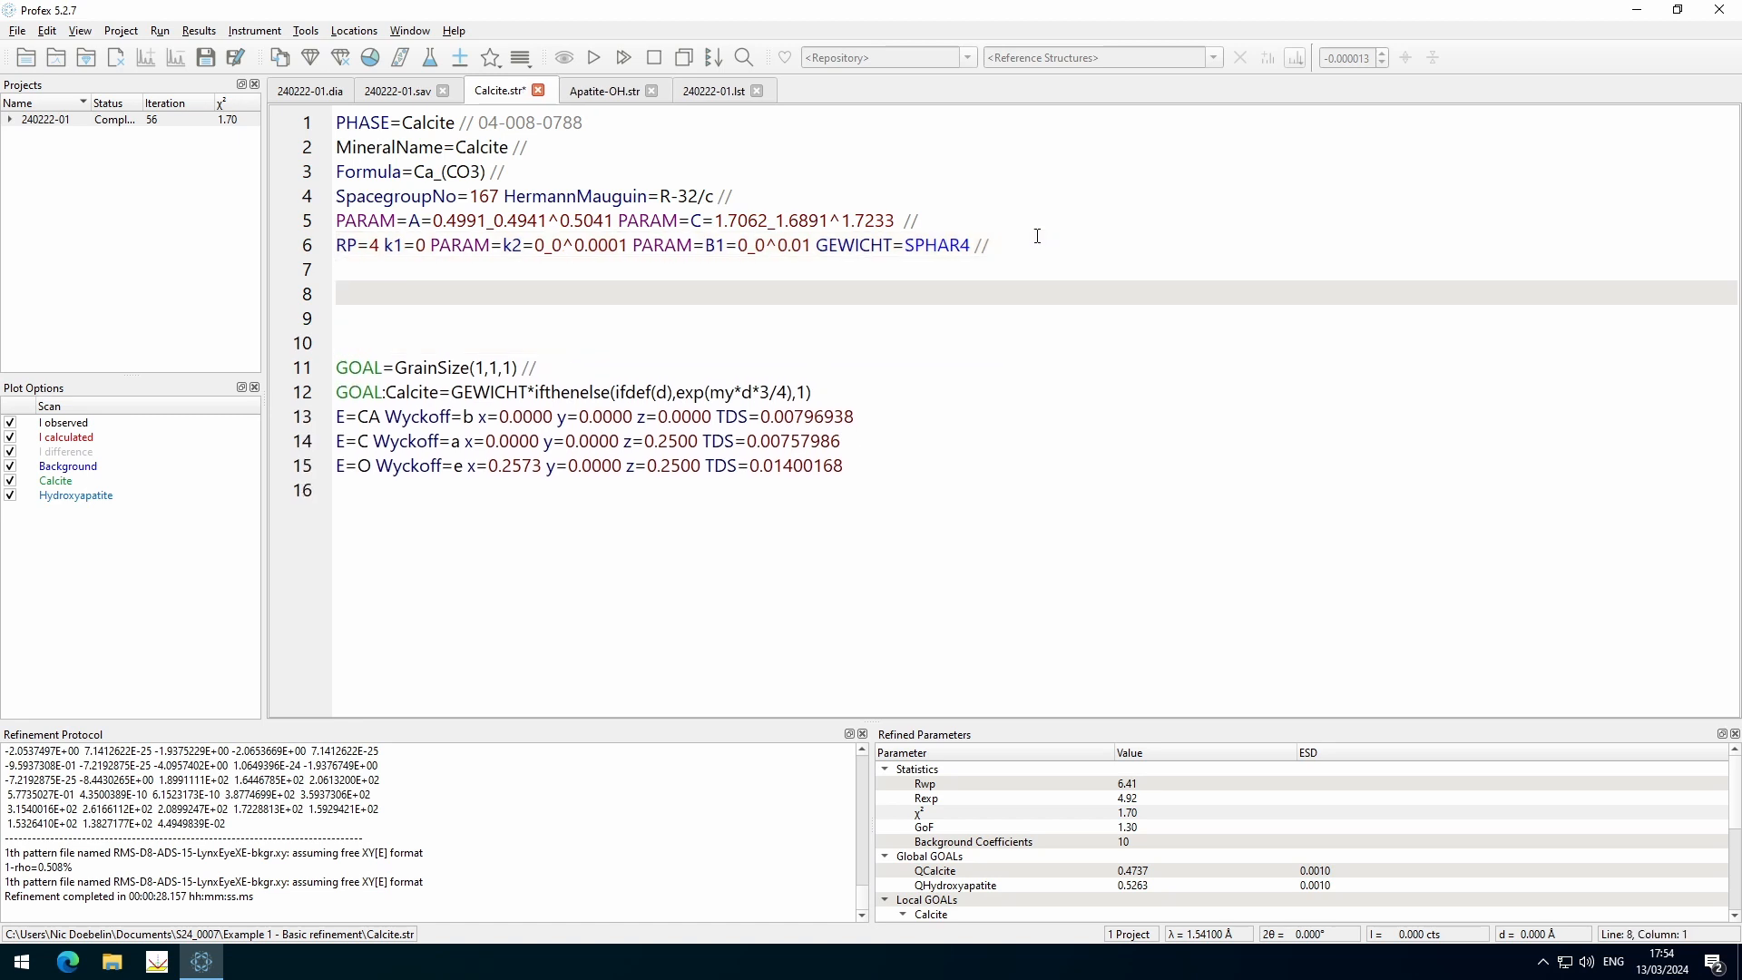
drag(335, 247, 335, 268)
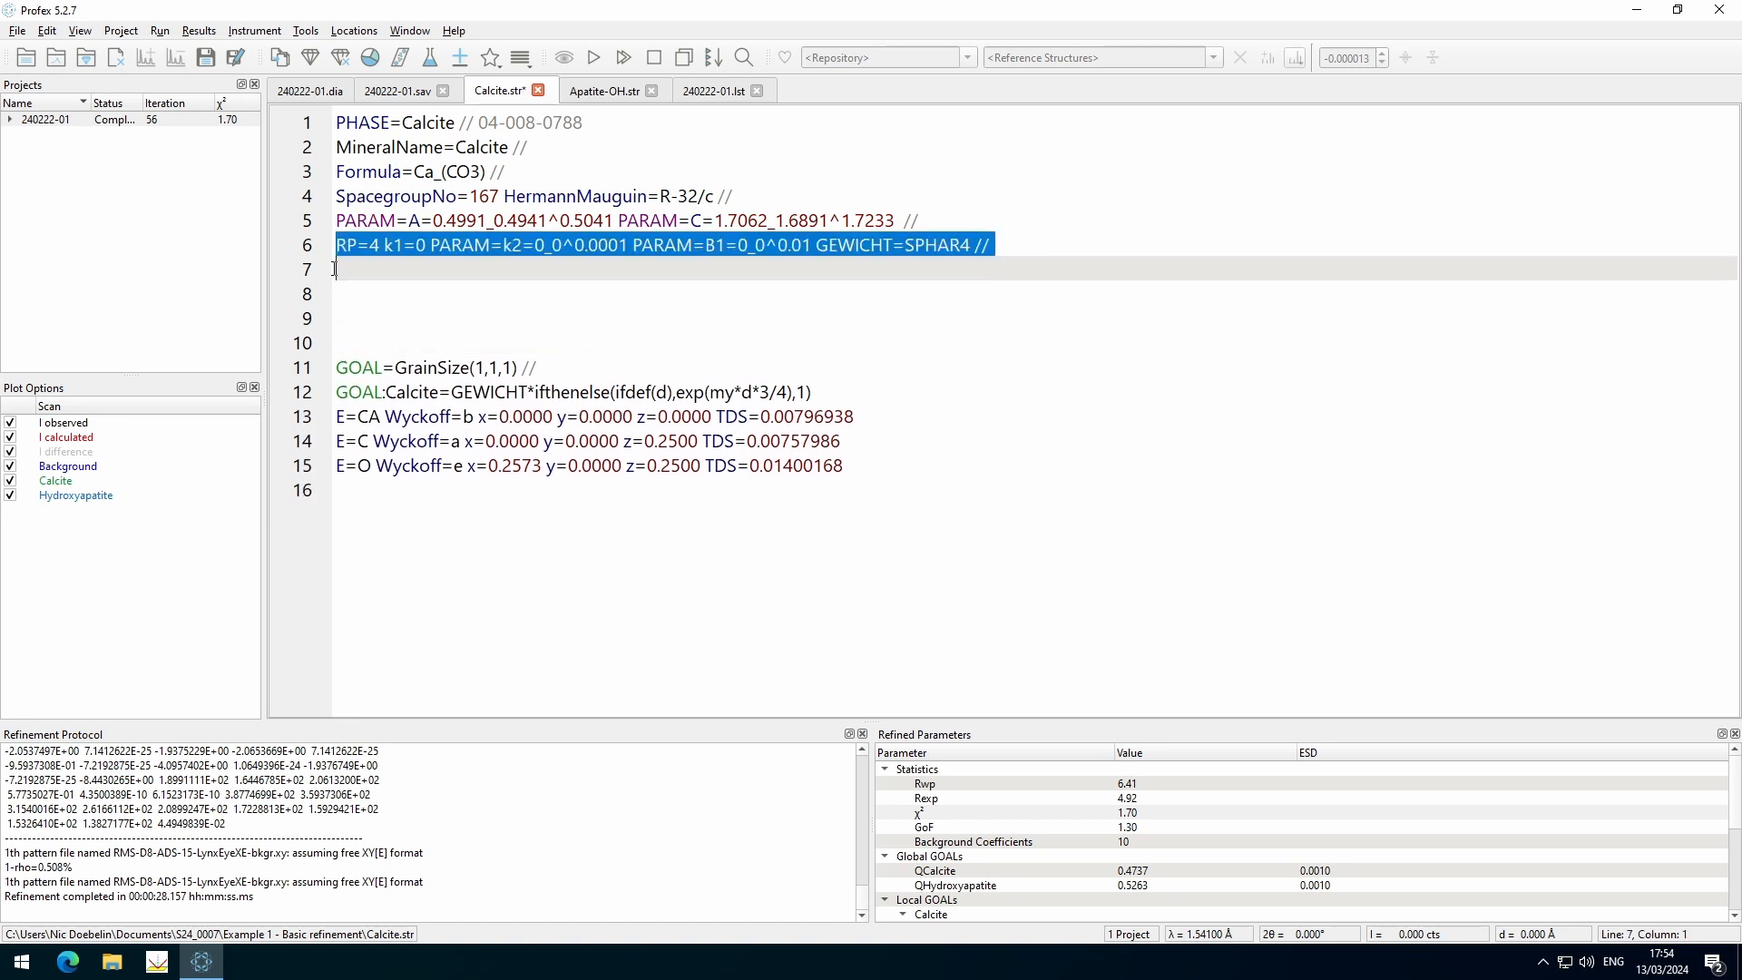
click(377, 298)
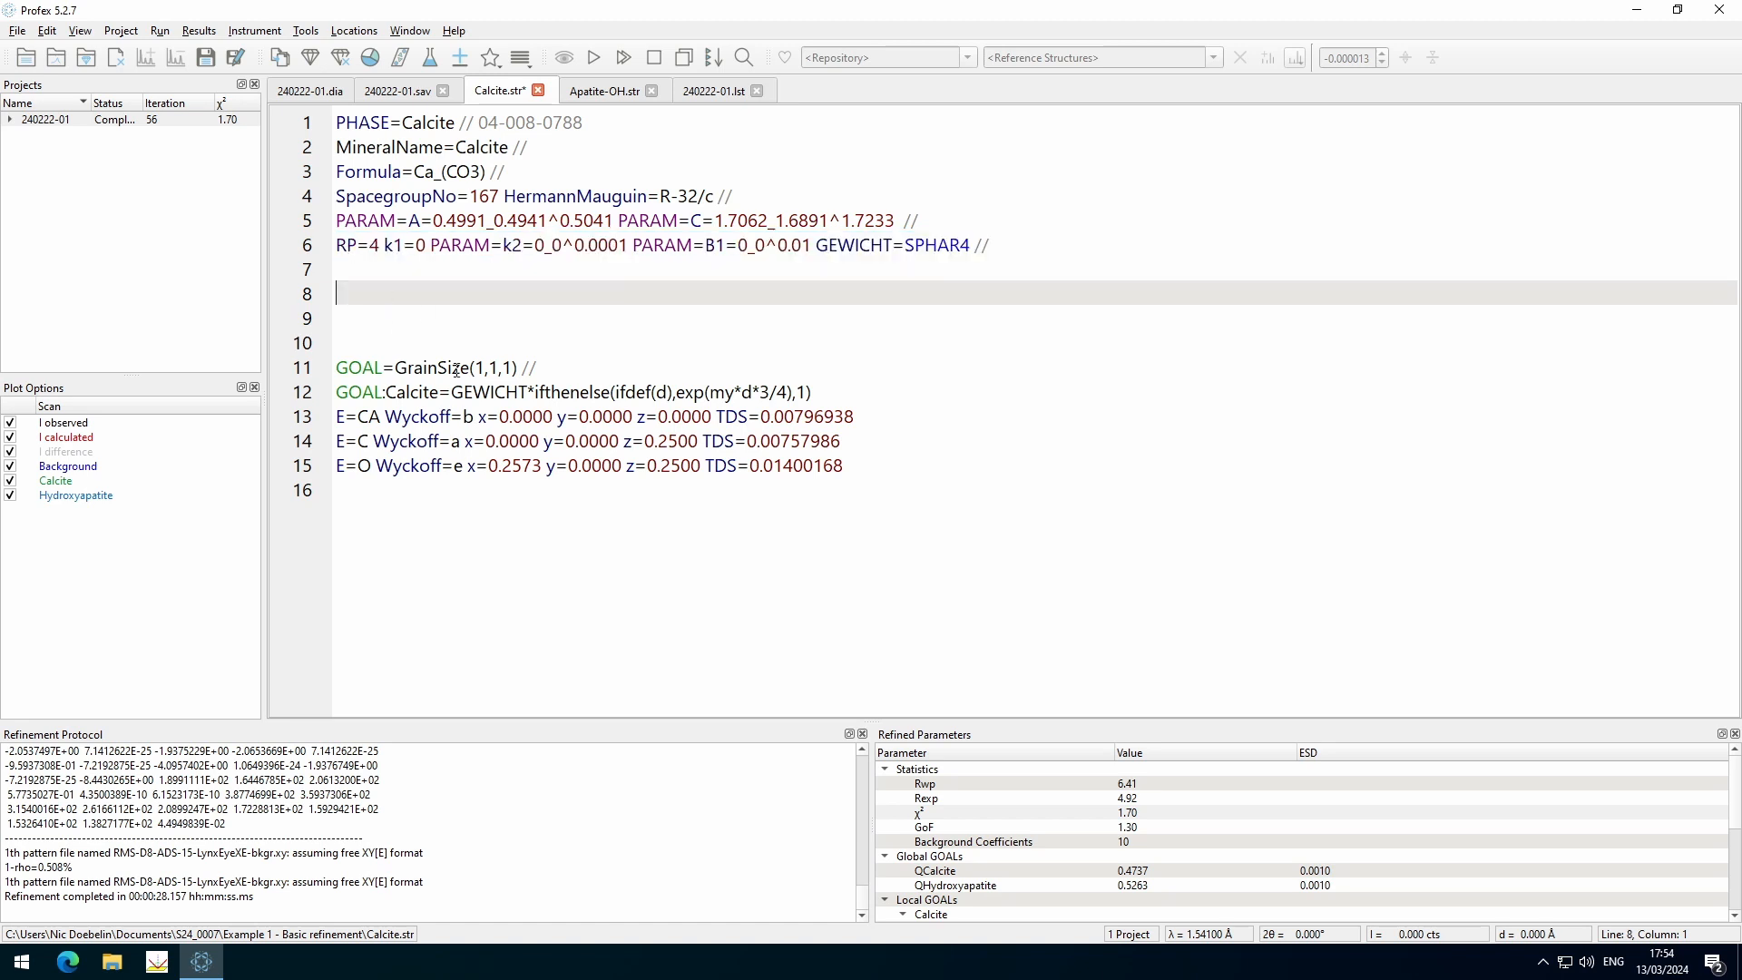
click(522, 61)
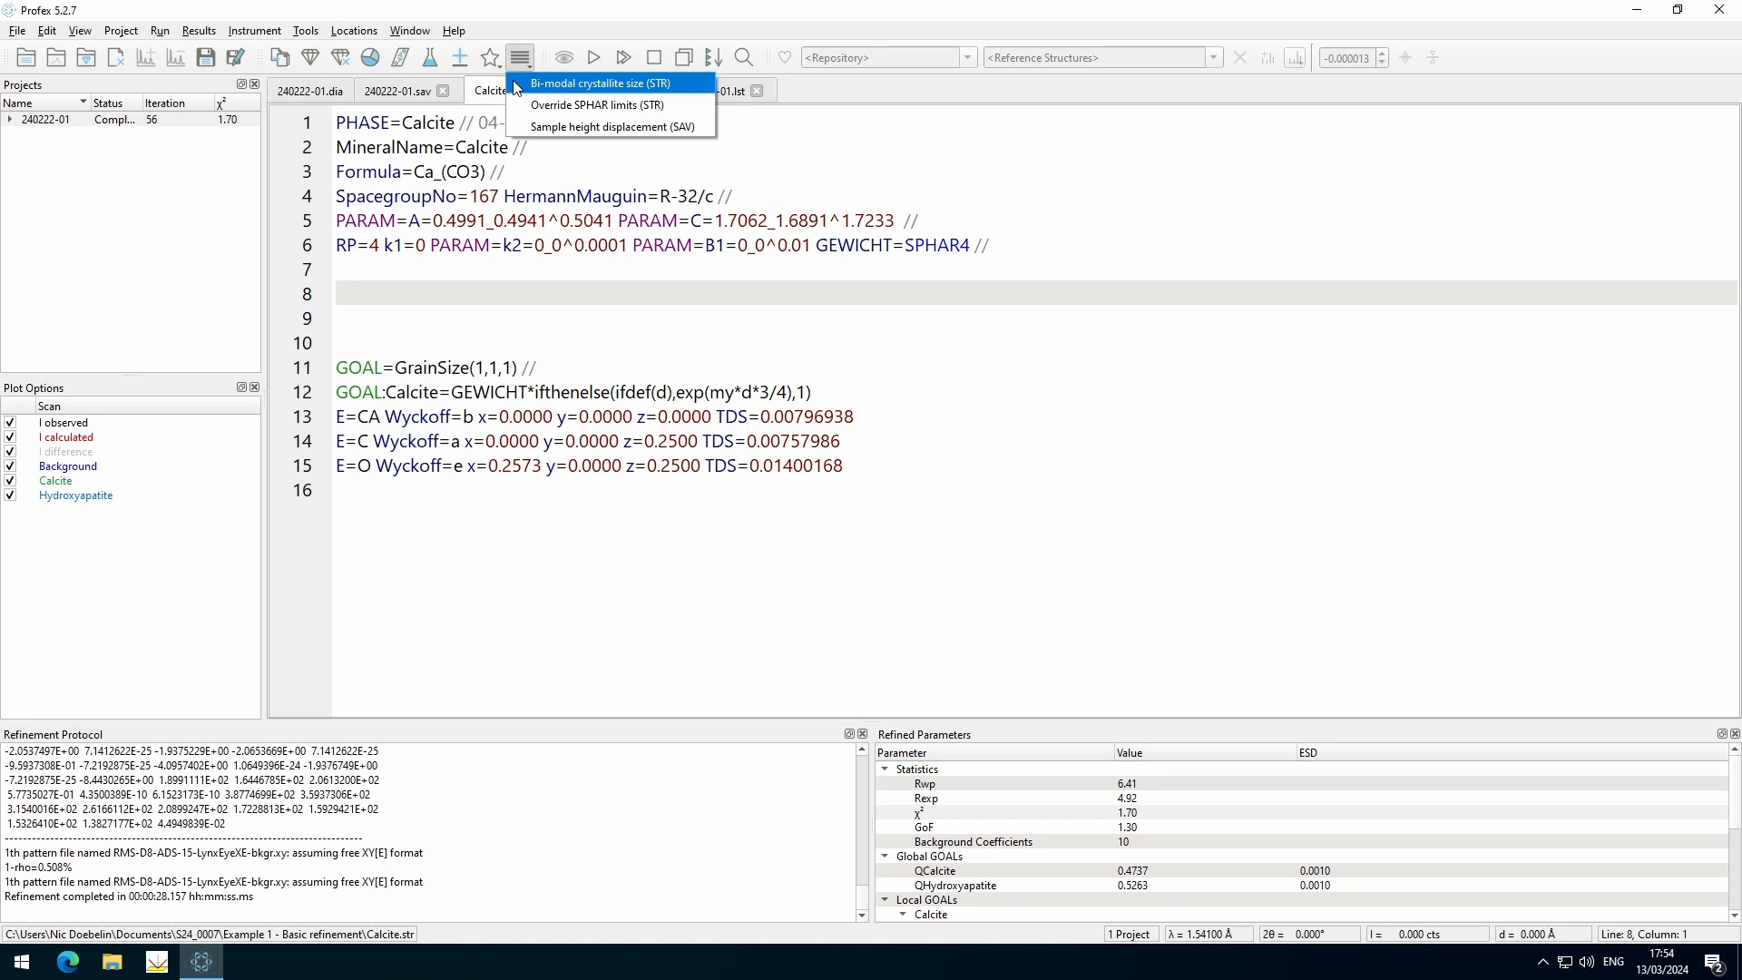
click(647, 84)
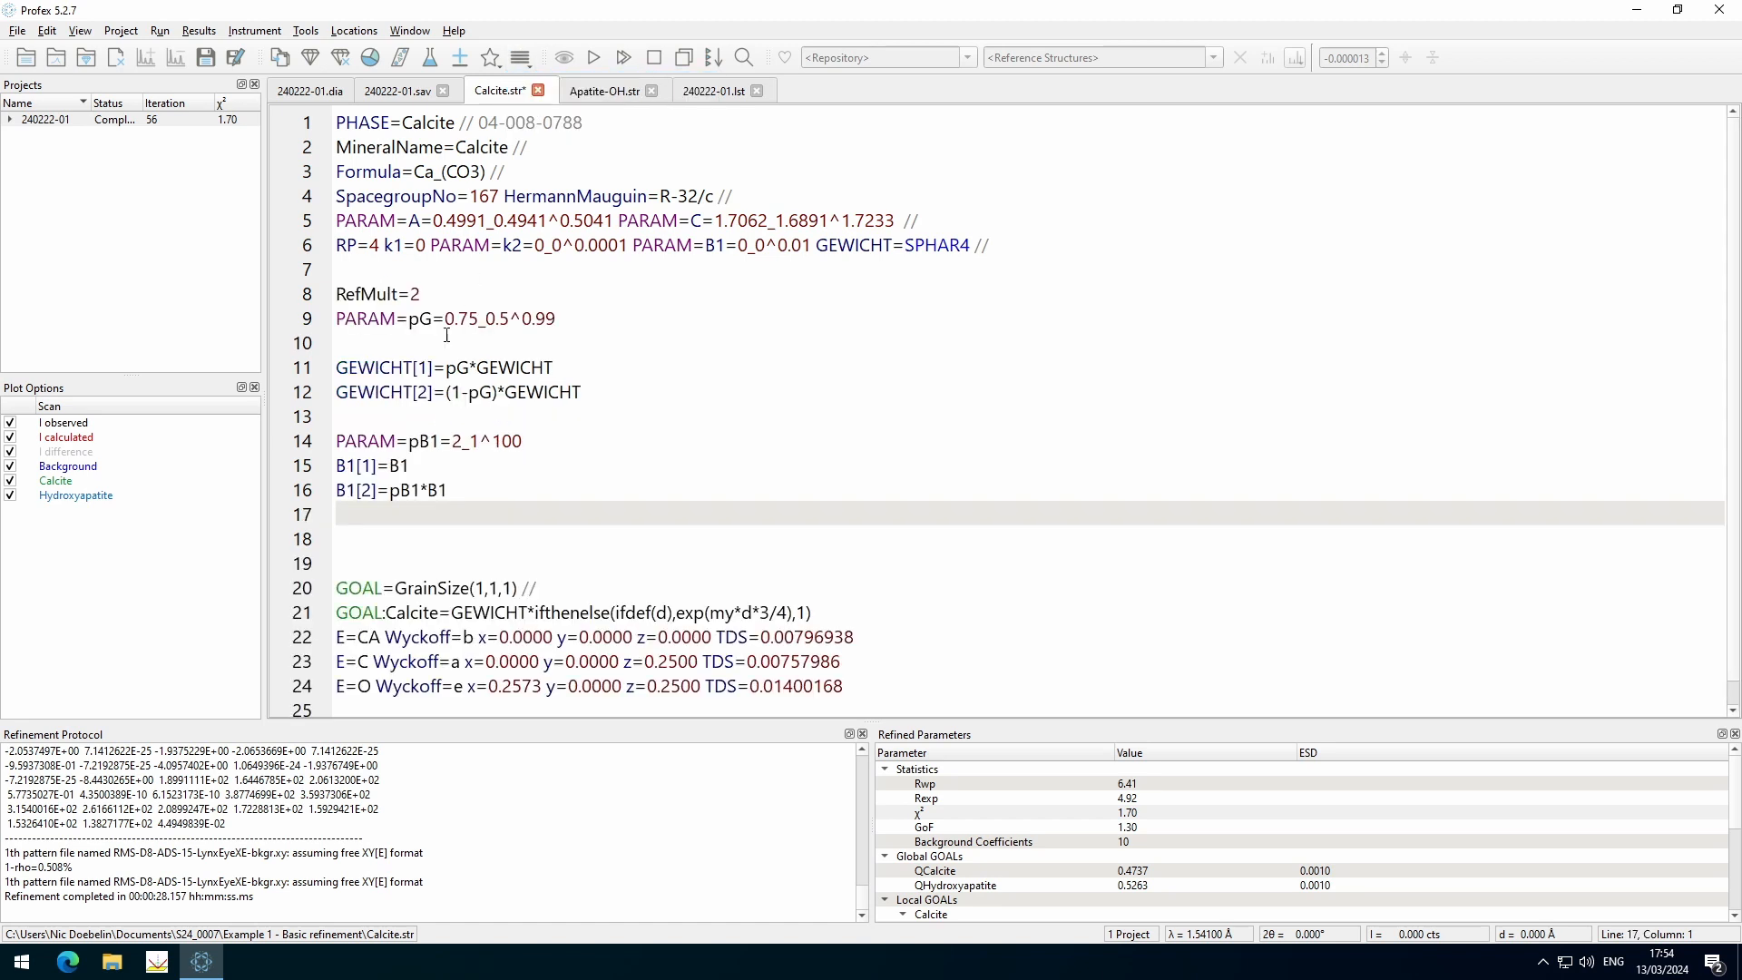
Remove the surplus blank lines between the inserted bi-modal crystallite size block and the GOAL=GrainSize line
drag(338, 293, 296, 523)
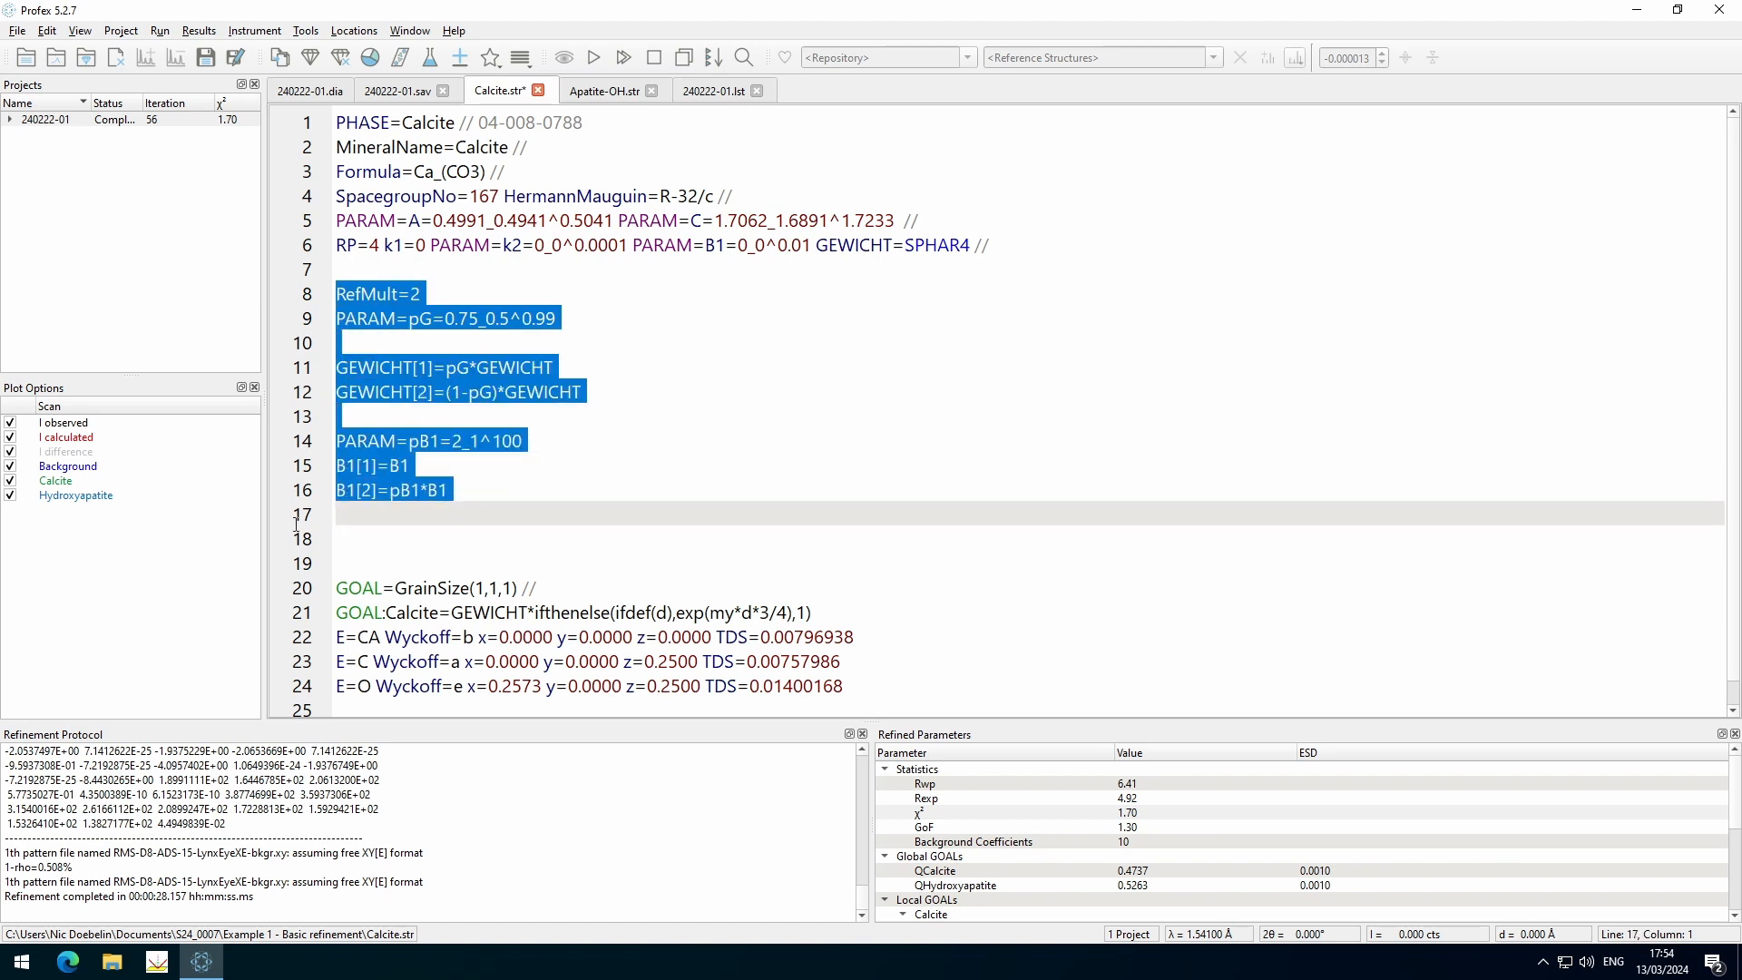
click(400, 521)
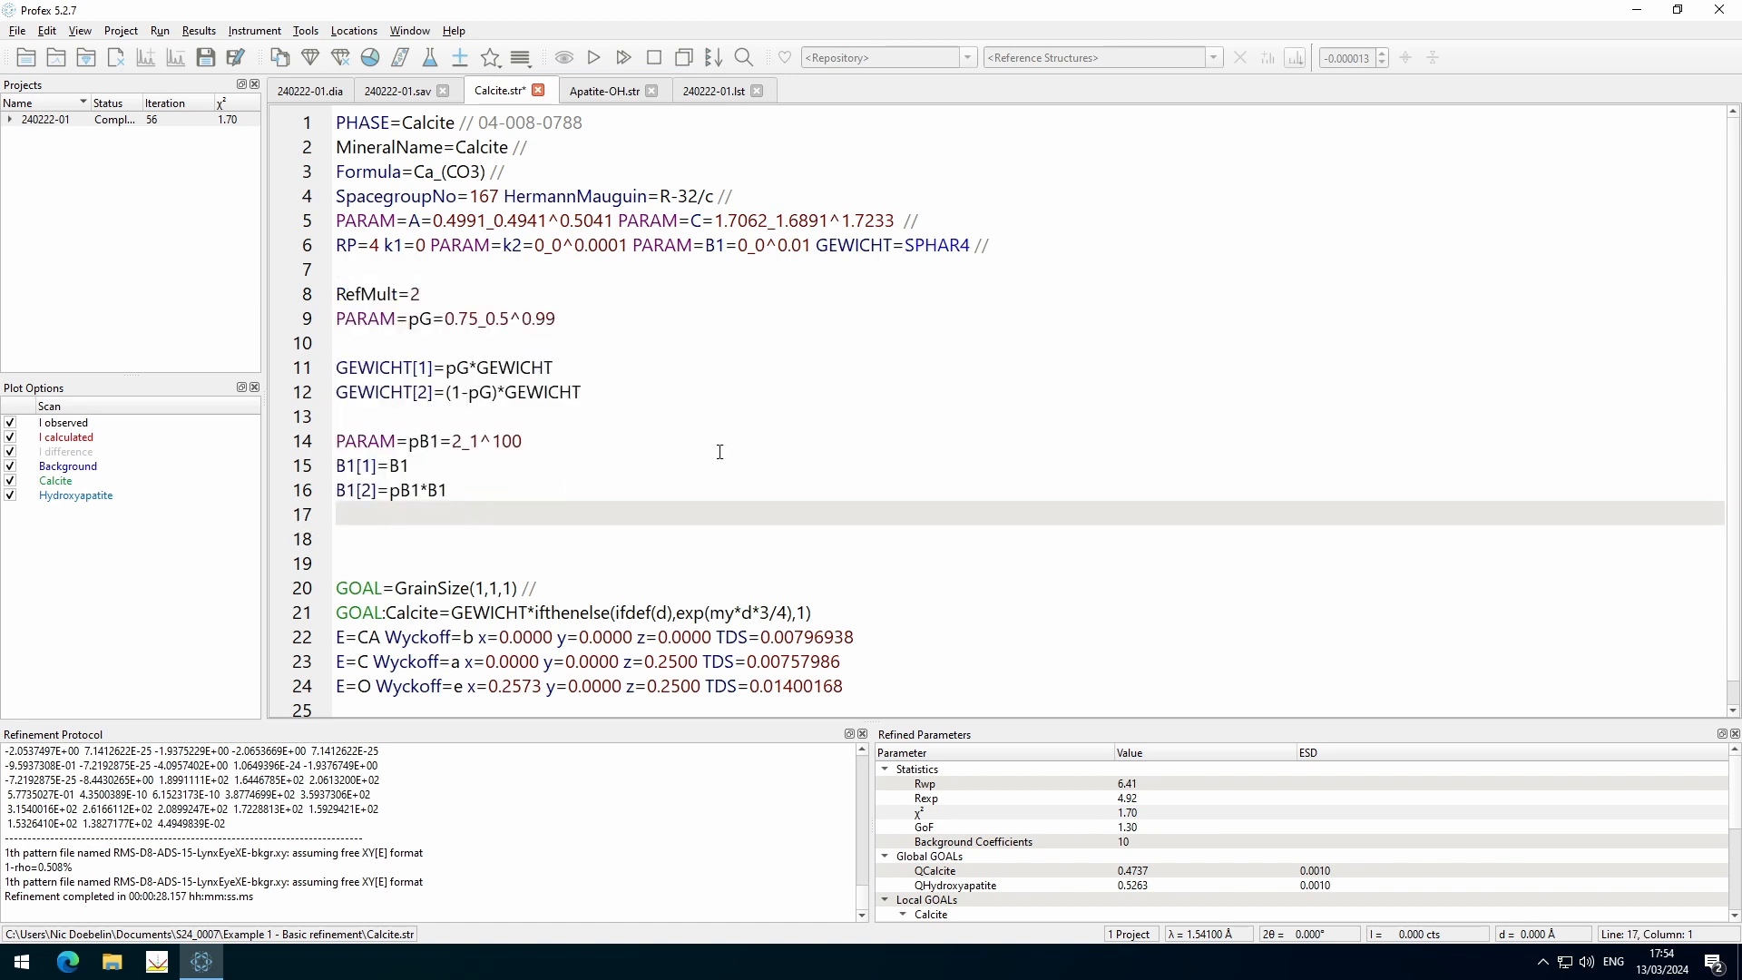
key(Delete)
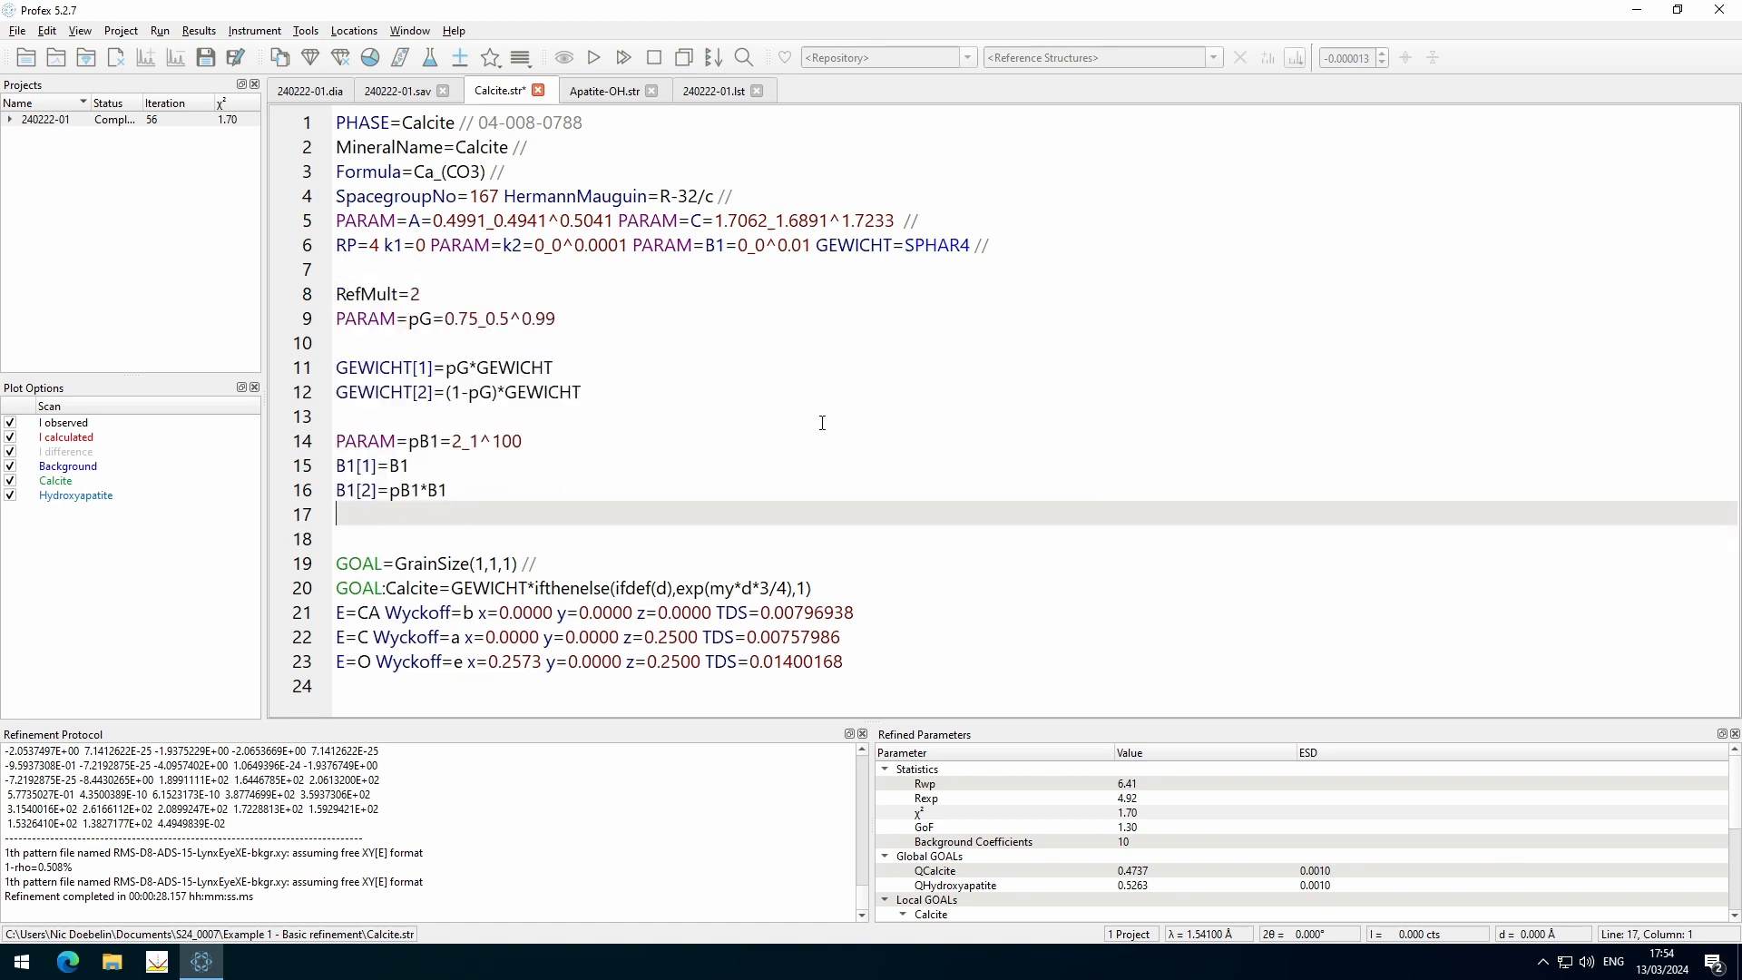
key(Delete)
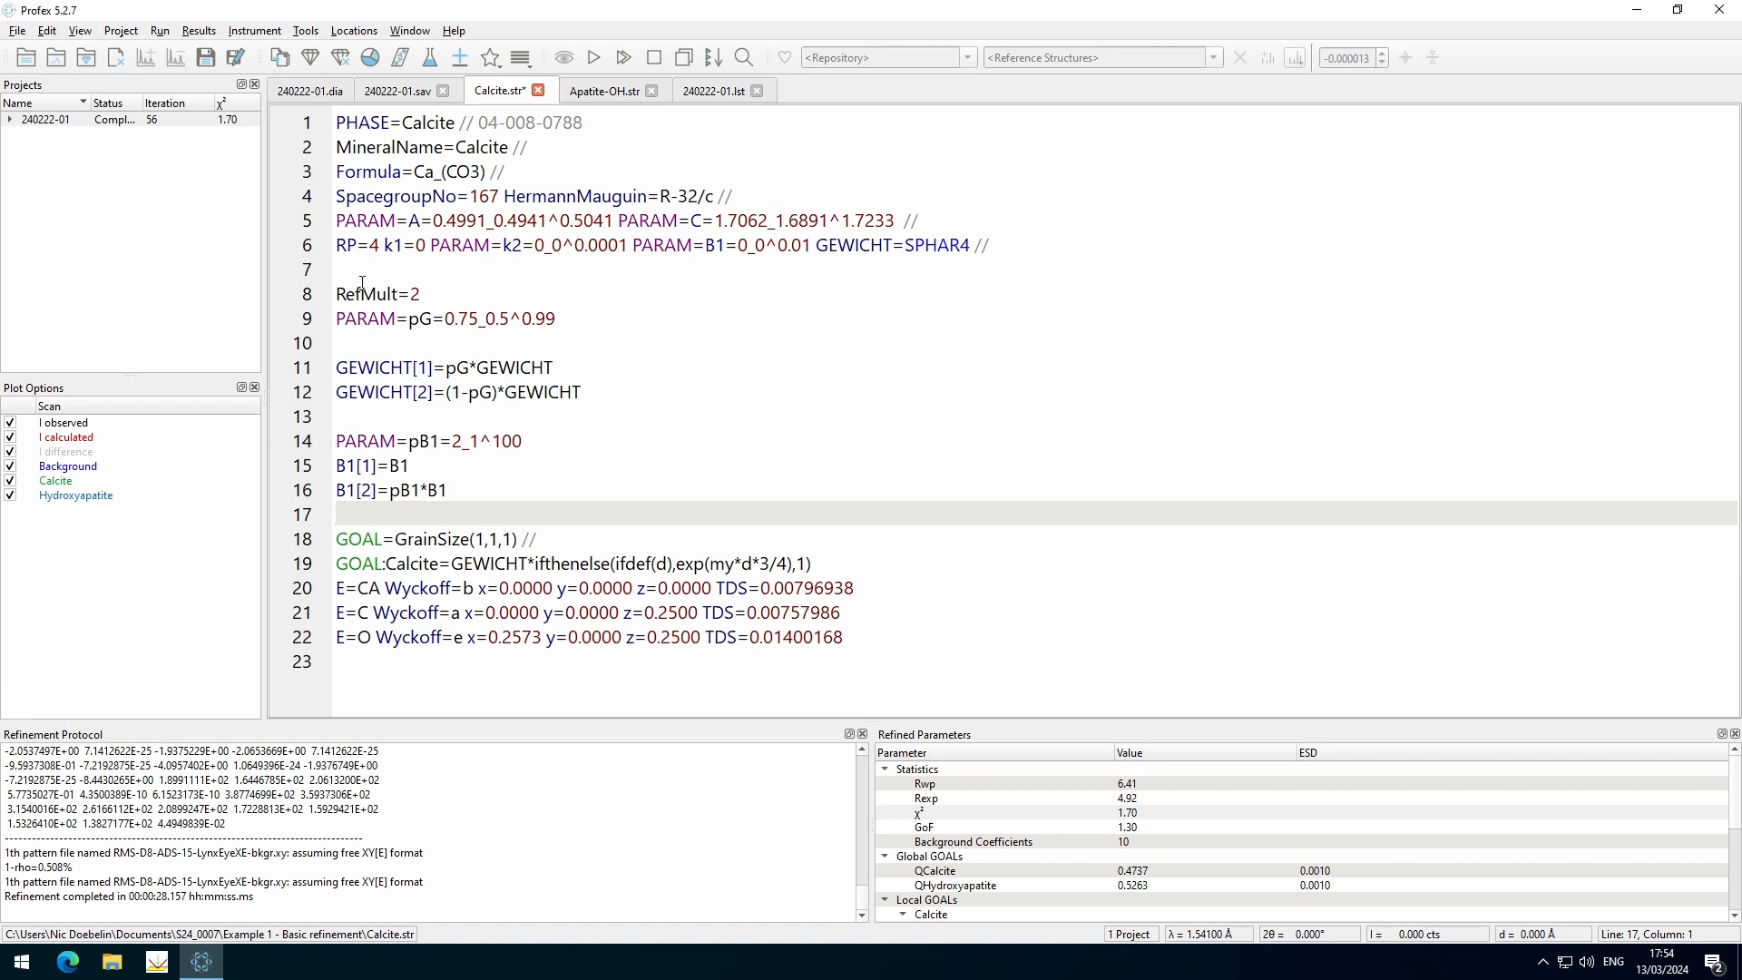
Examine the RefMult, GEWICHT and B1 definitions for the two calcite subphases in the inserted block
drag(336, 298, 337, 309)
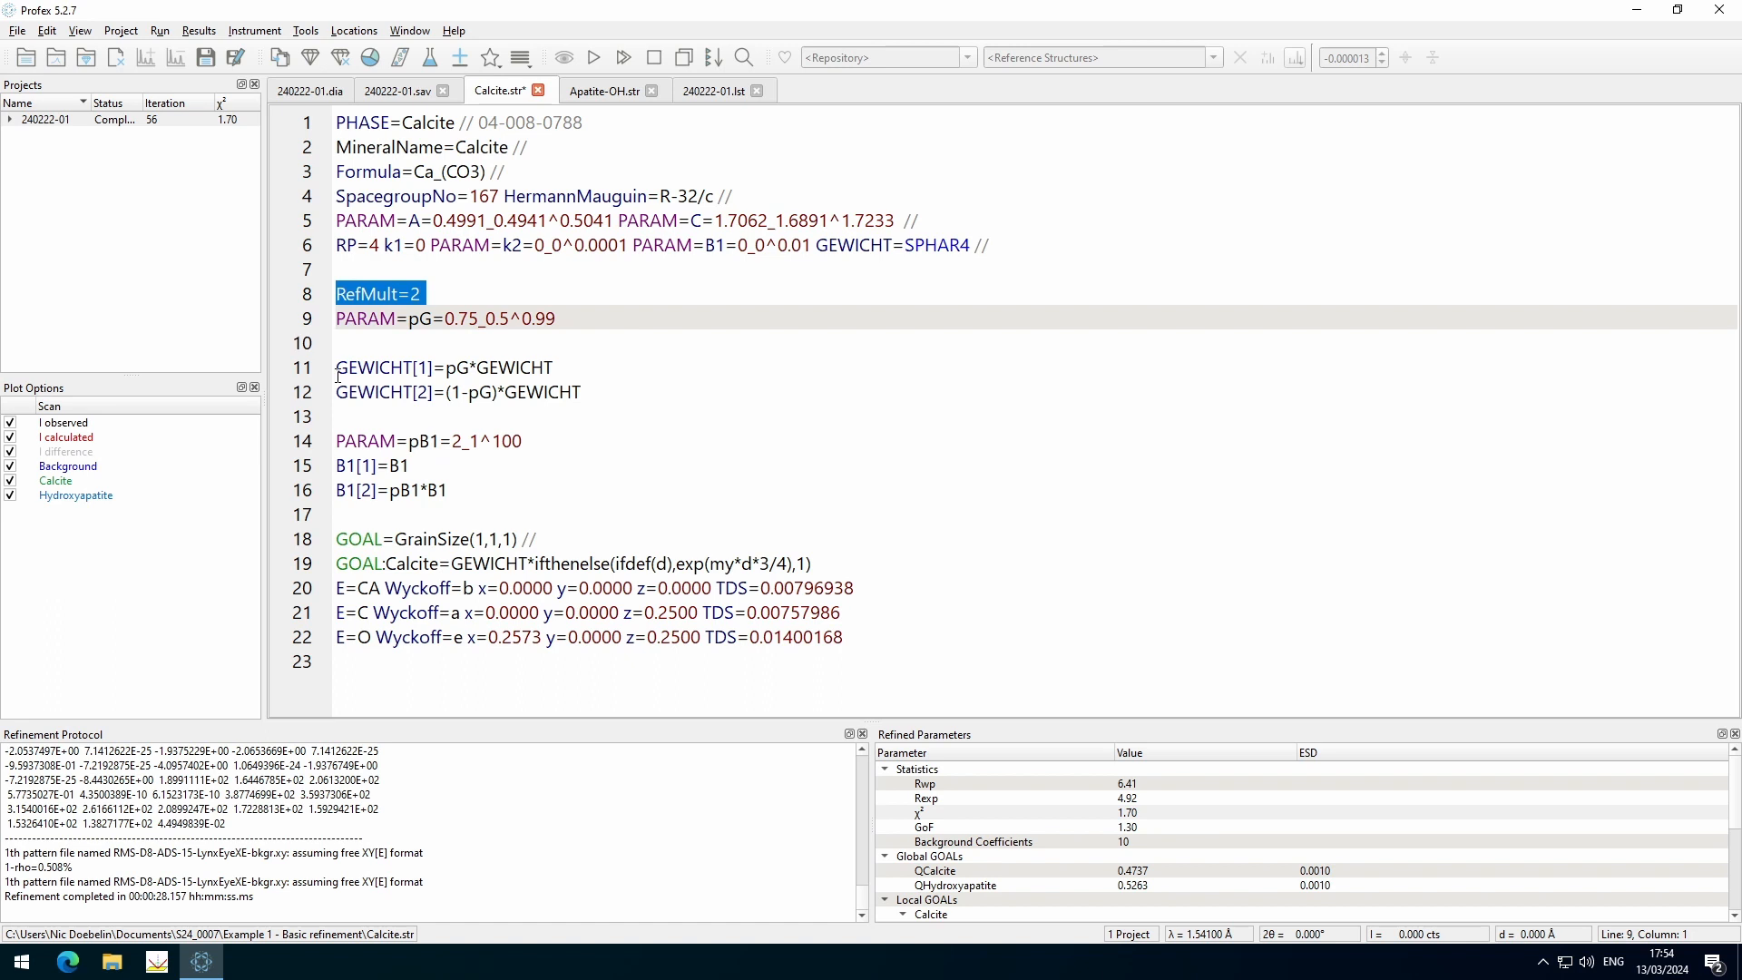
triple_click(406, 366)
click(425, 370)
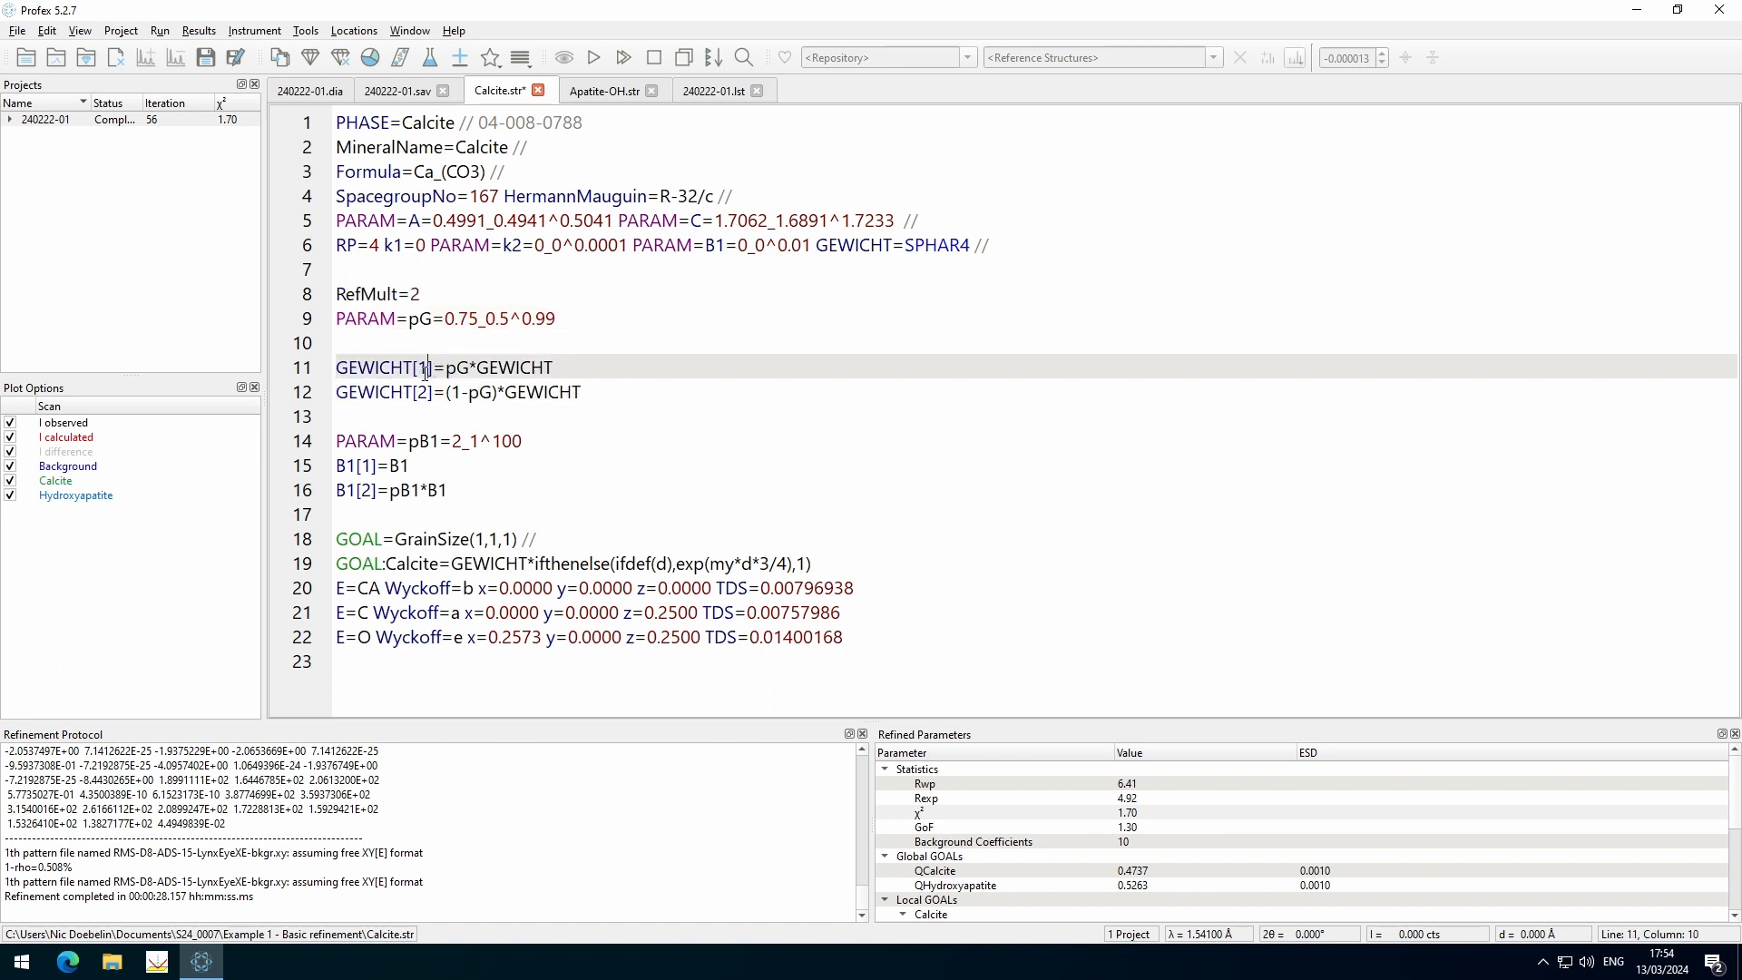
drag(413, 396, 434, 395)
click(446, 393)
mouse_move(358, 466)
mouse_down()
mouse_move(382, 467)
mouse_move(379, 491)
mouse_up()
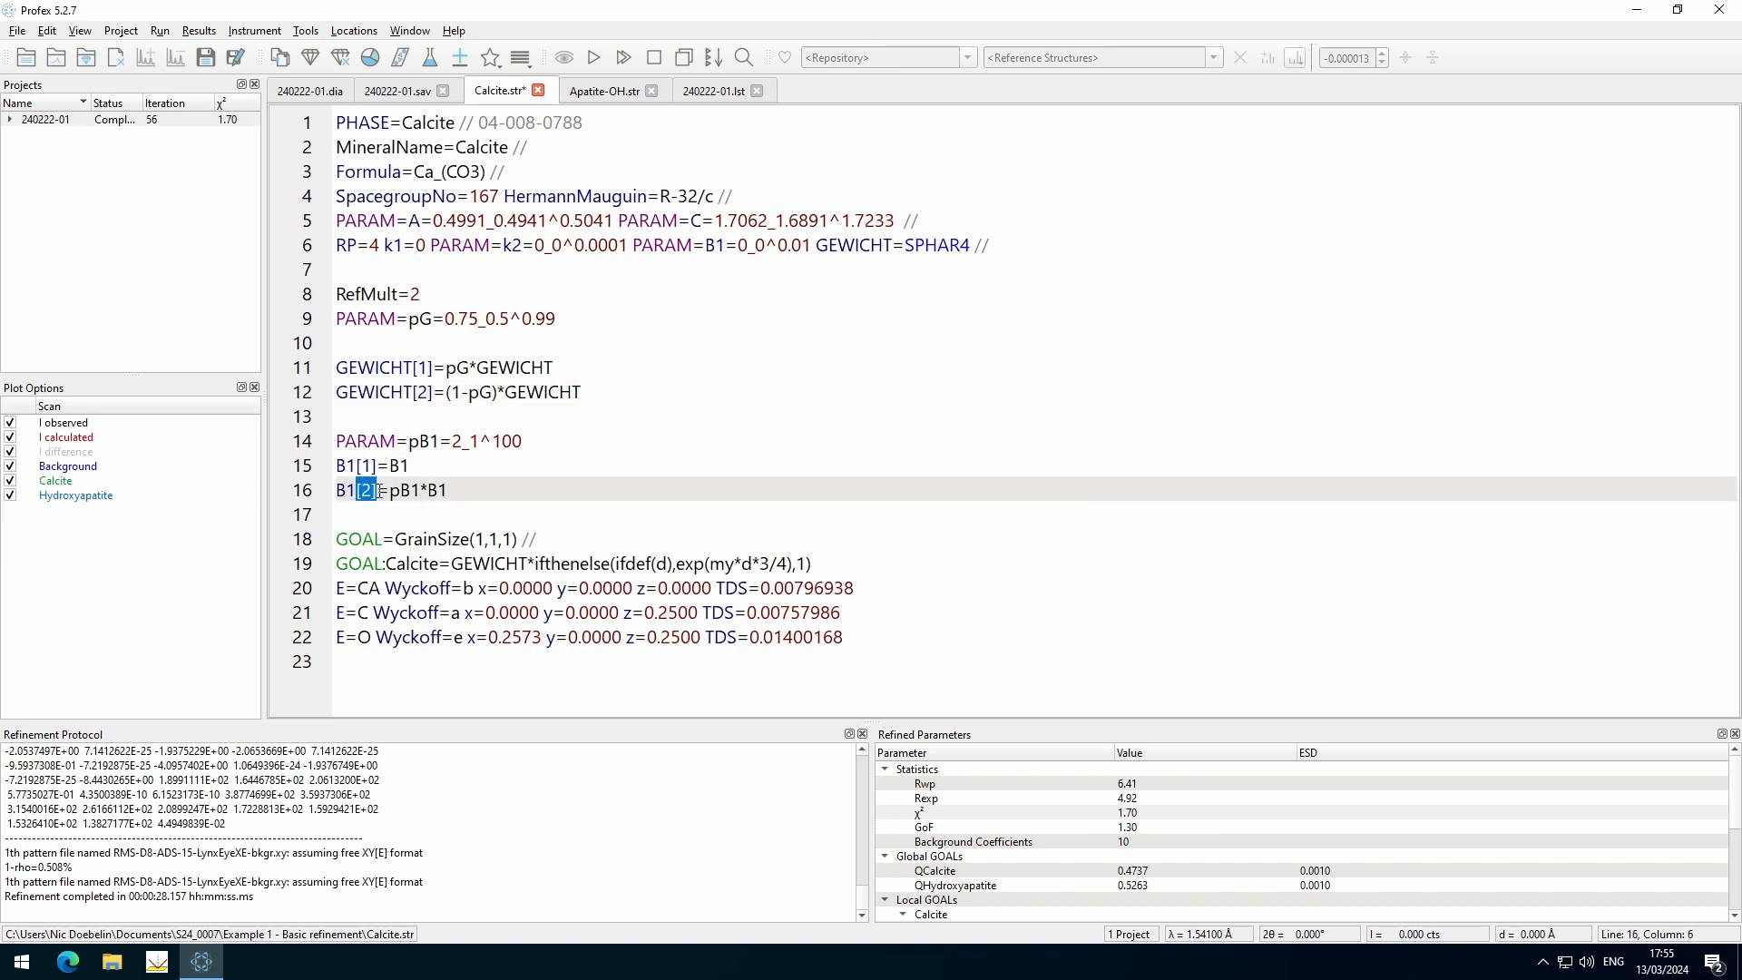
click(442, 468)
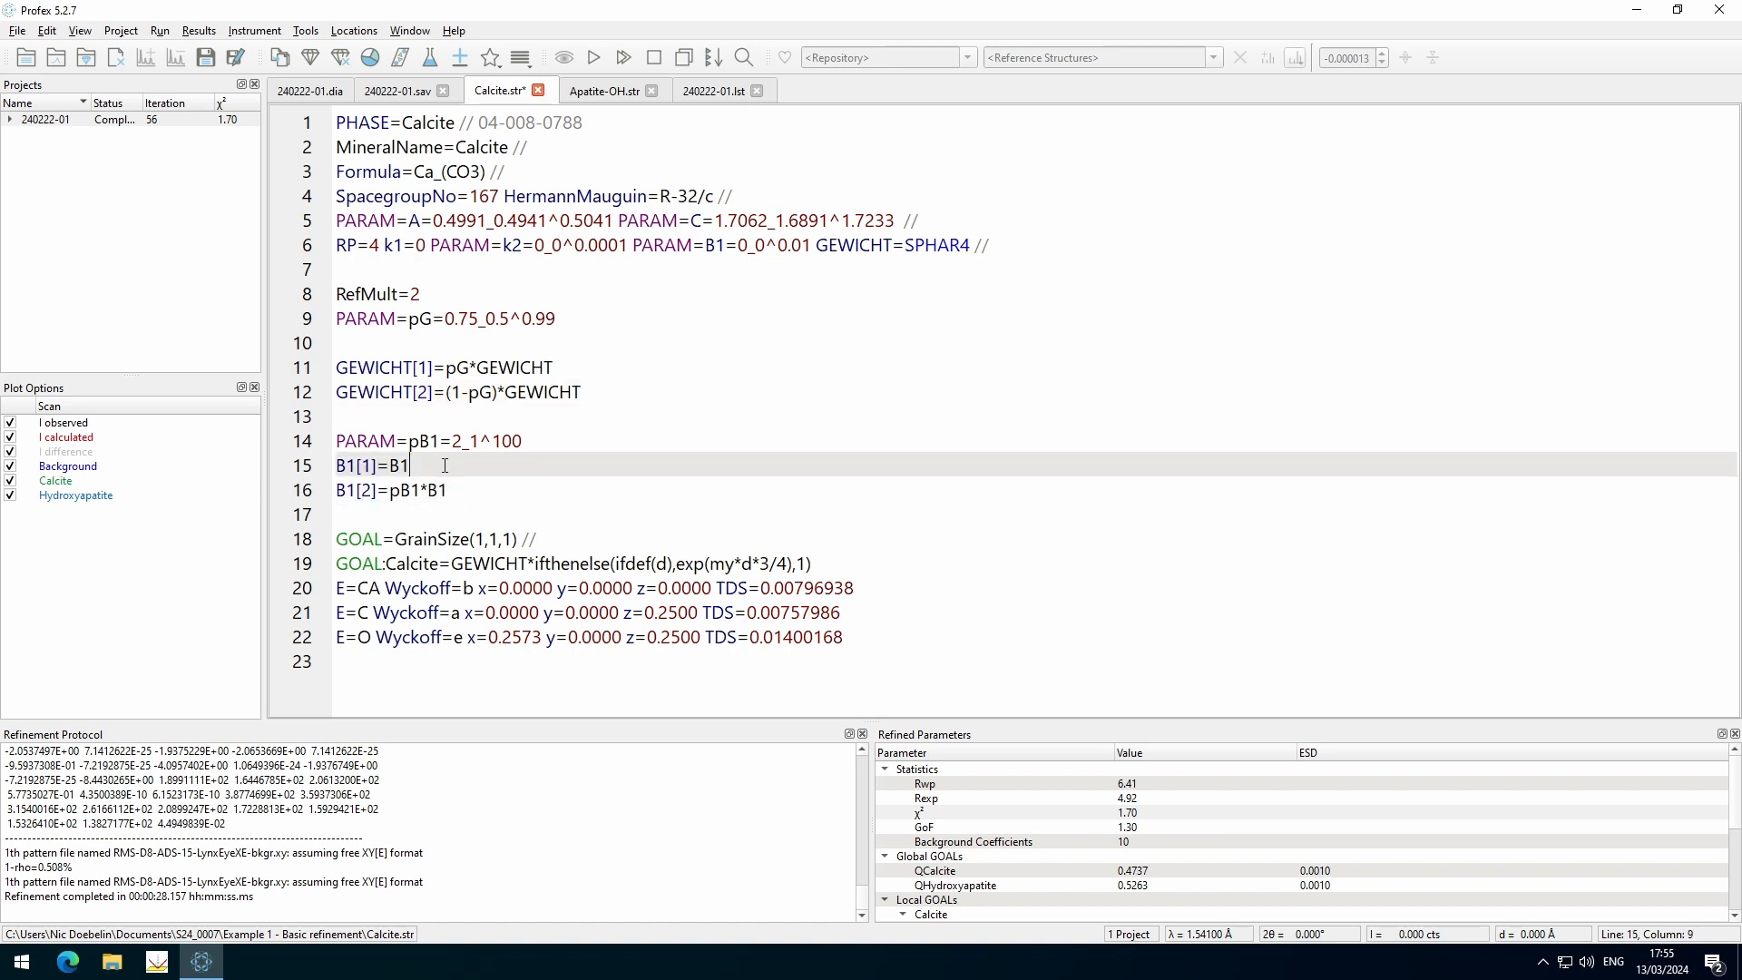
click(419, 514)
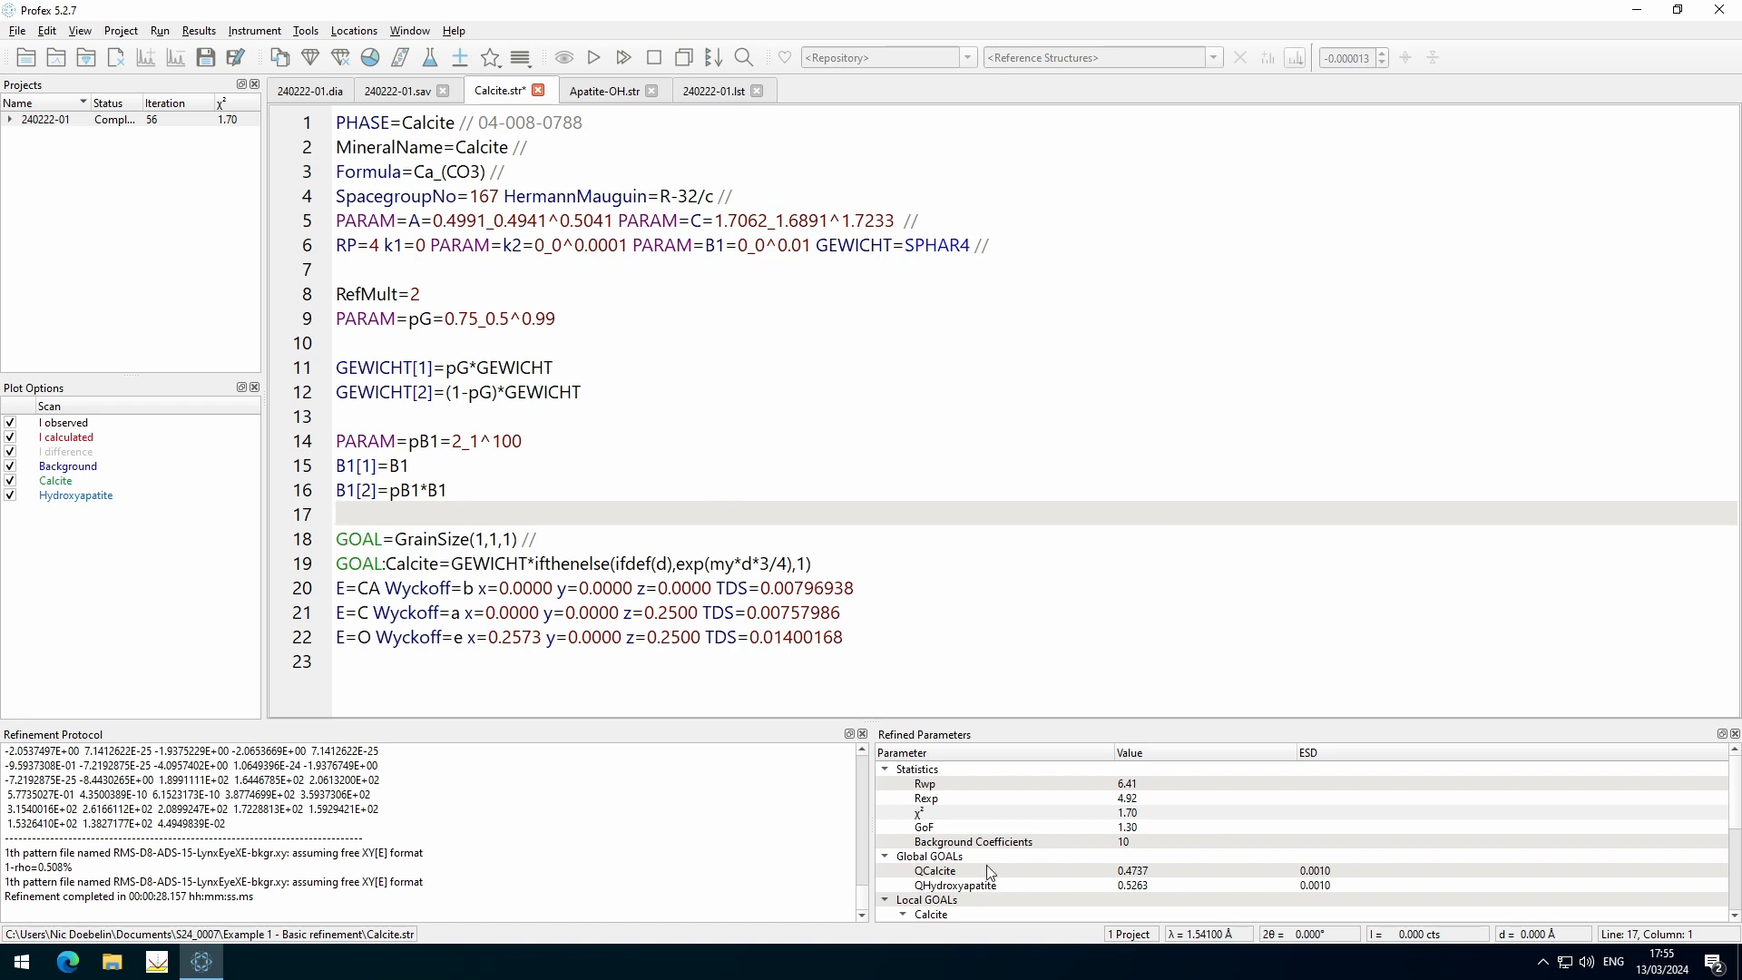
Check the current χ² value in the statistics, then rerun the refinement with the bi-modal calcite model
click(1044, 817)
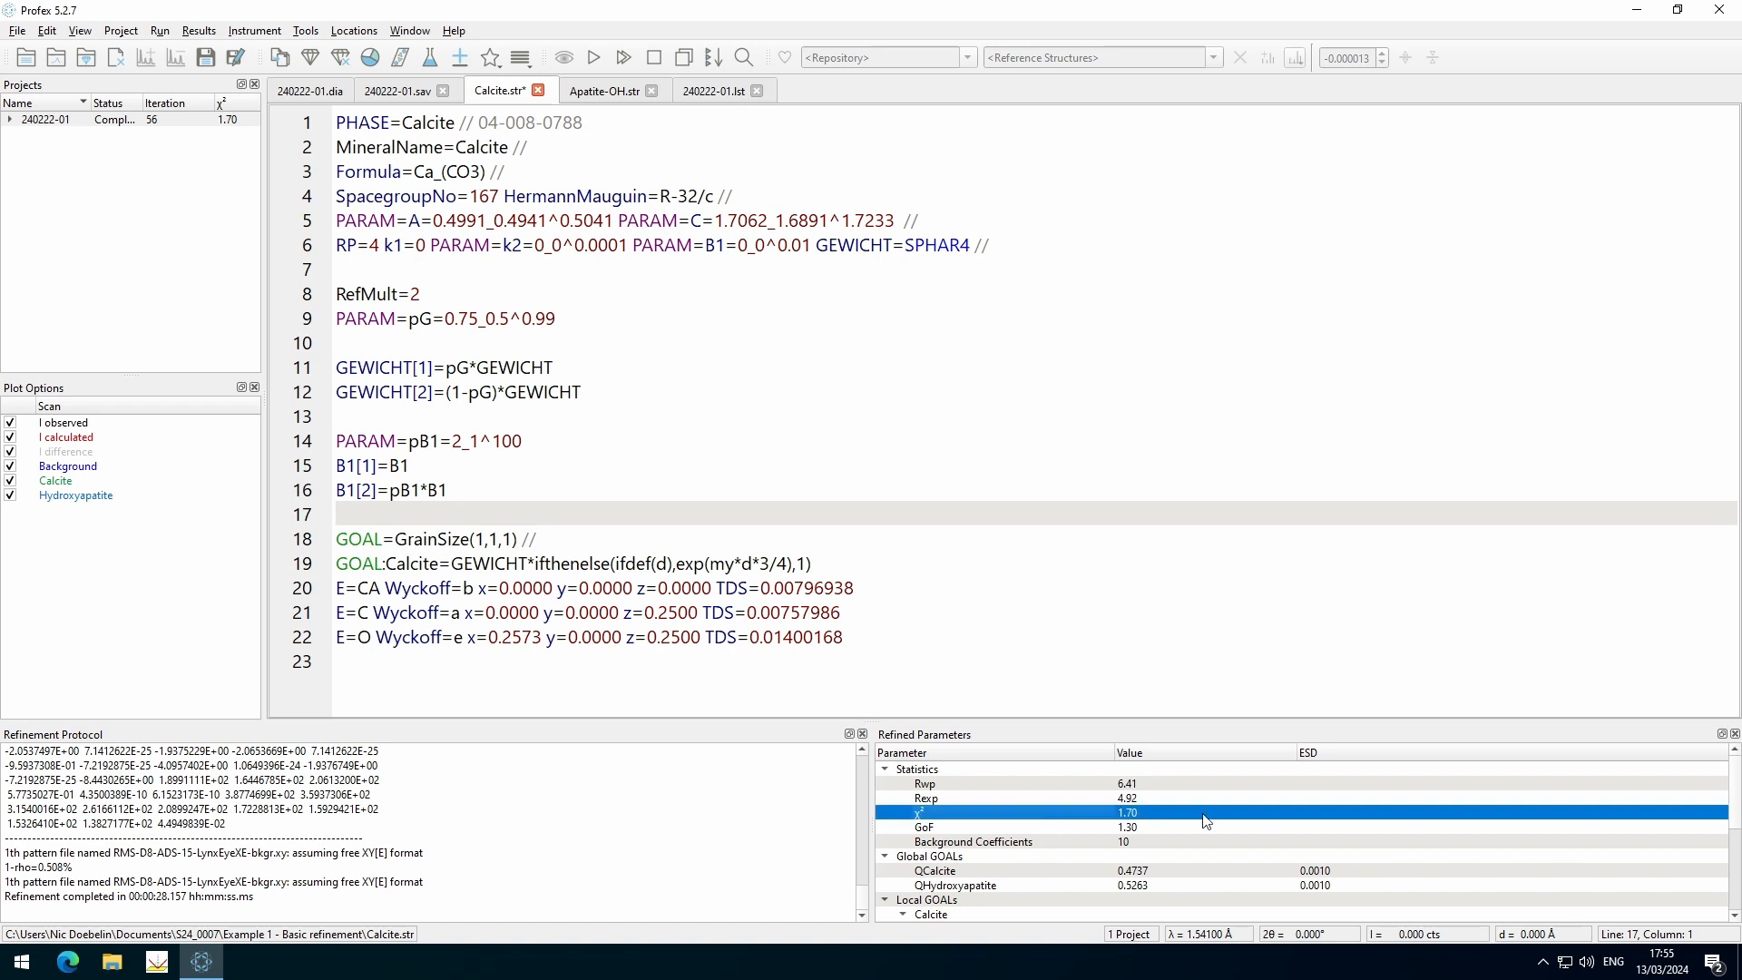
double_click(1139, 814)
click(594, 57)
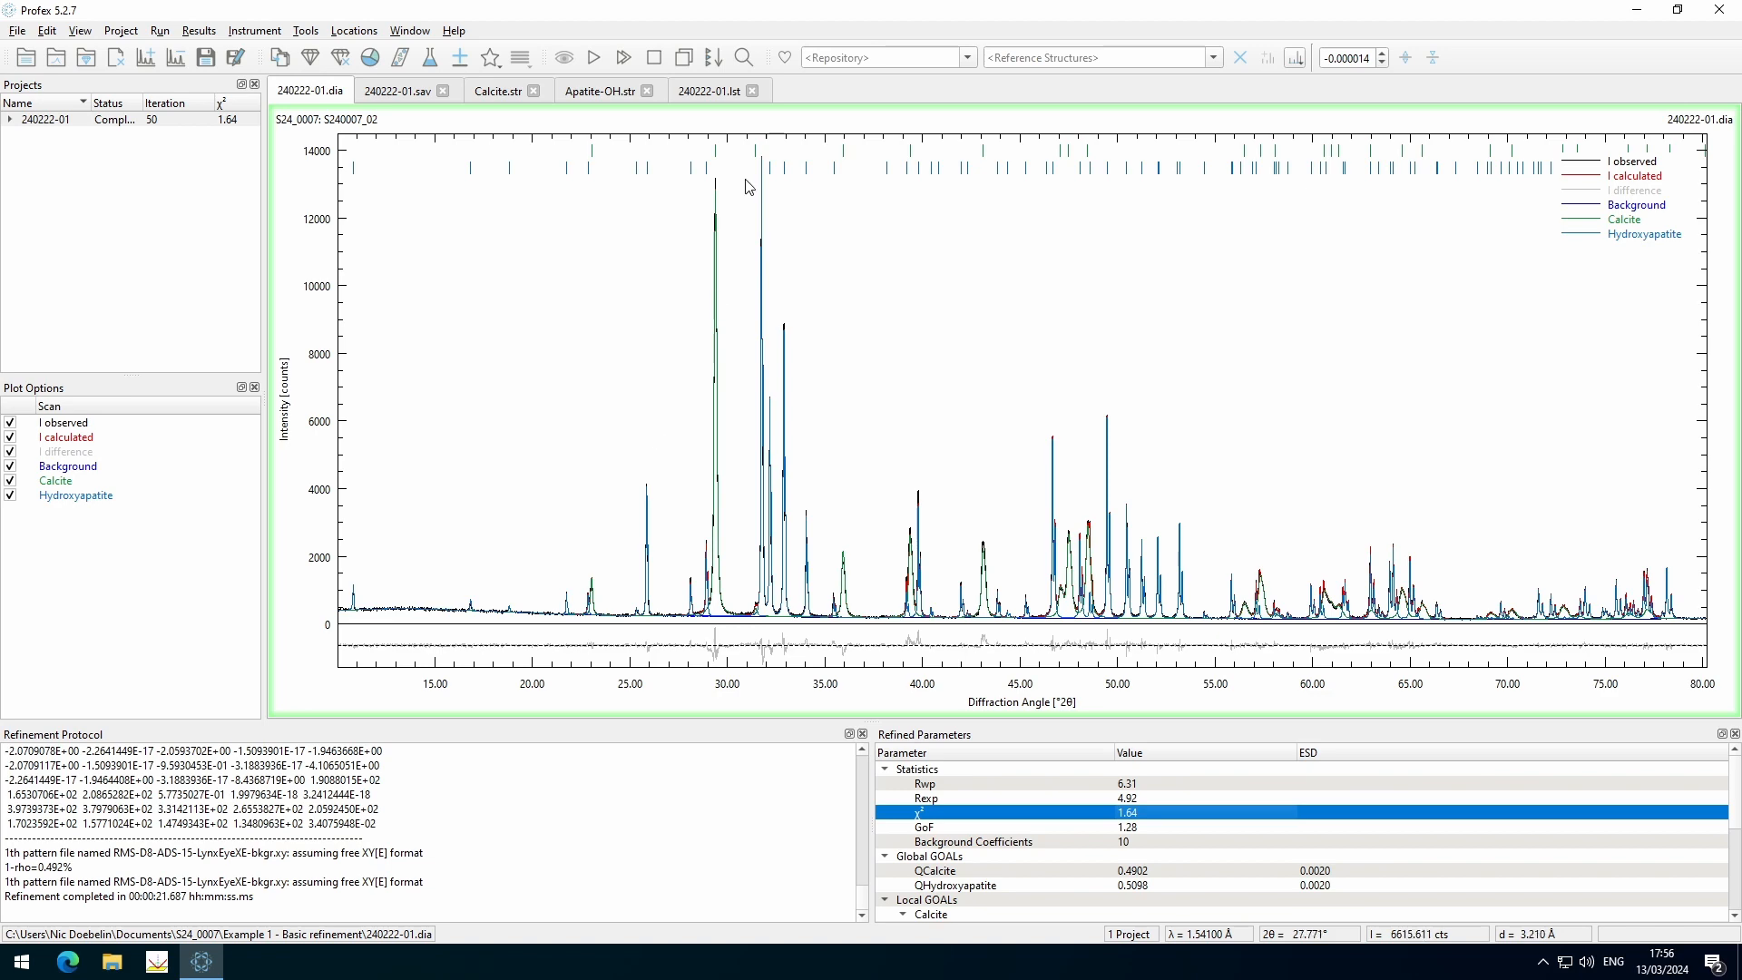
Examine the k1, k2, B1 and GEWICHT parameters in the RP line of Calcite.str
click(497, 94)
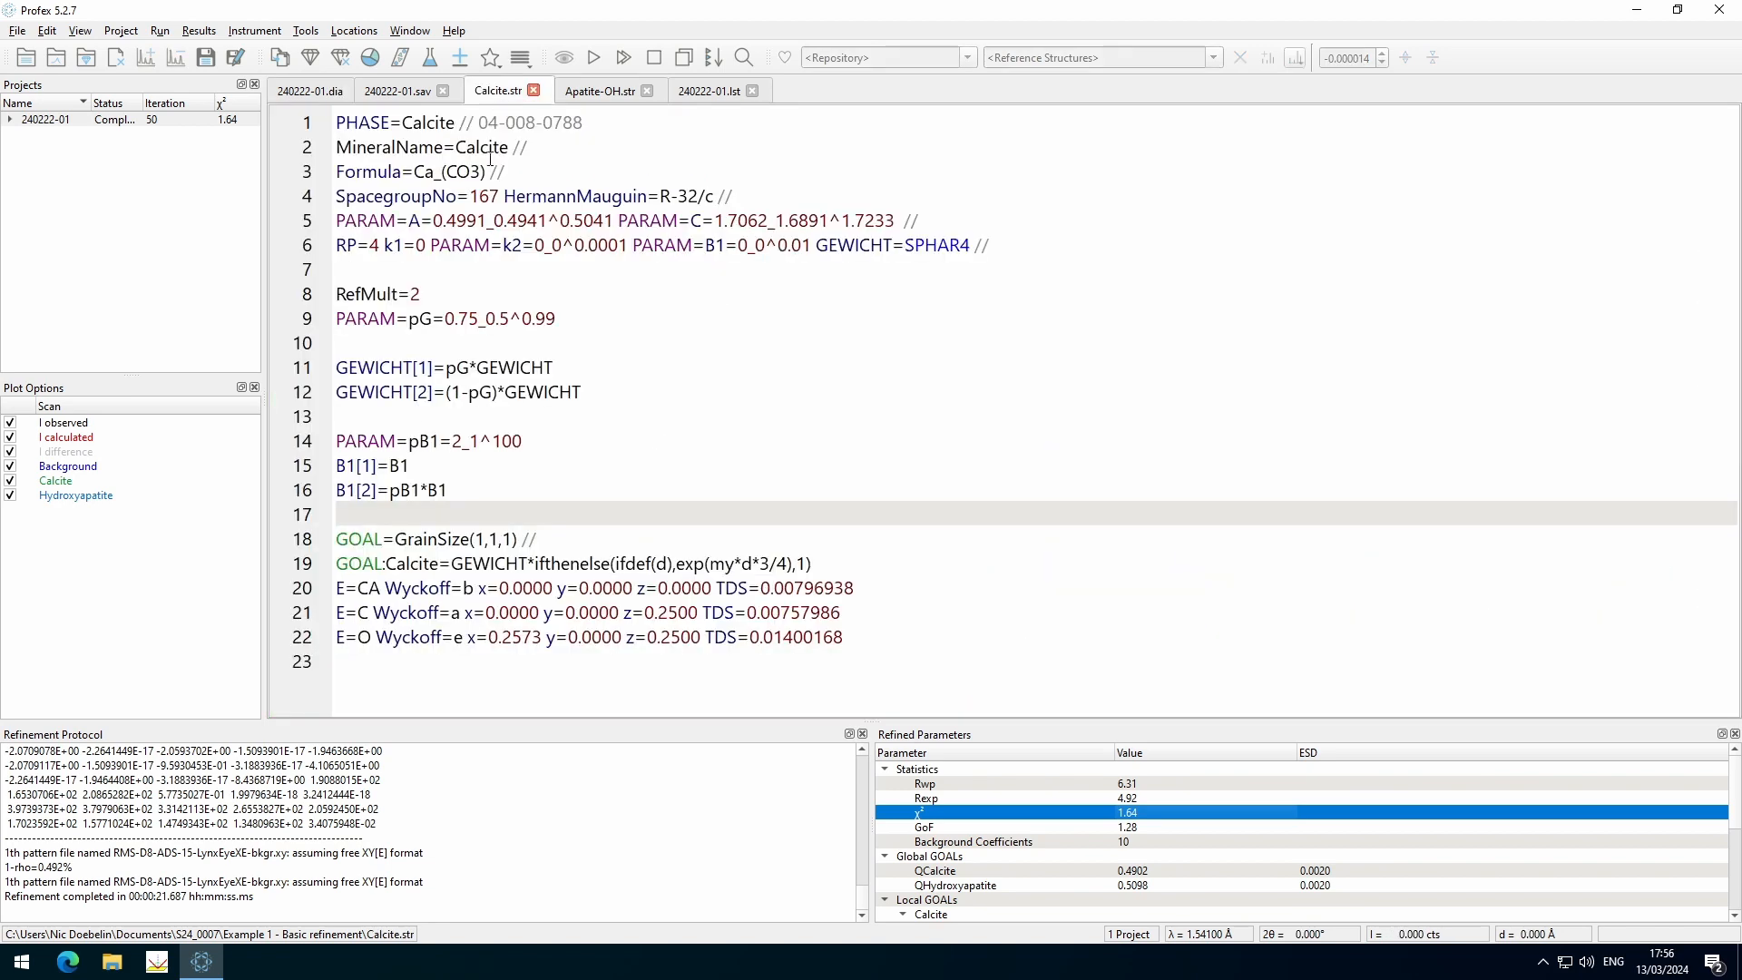
drag(464, 241, 550, 237)
drag(706, 243, 749, 245)
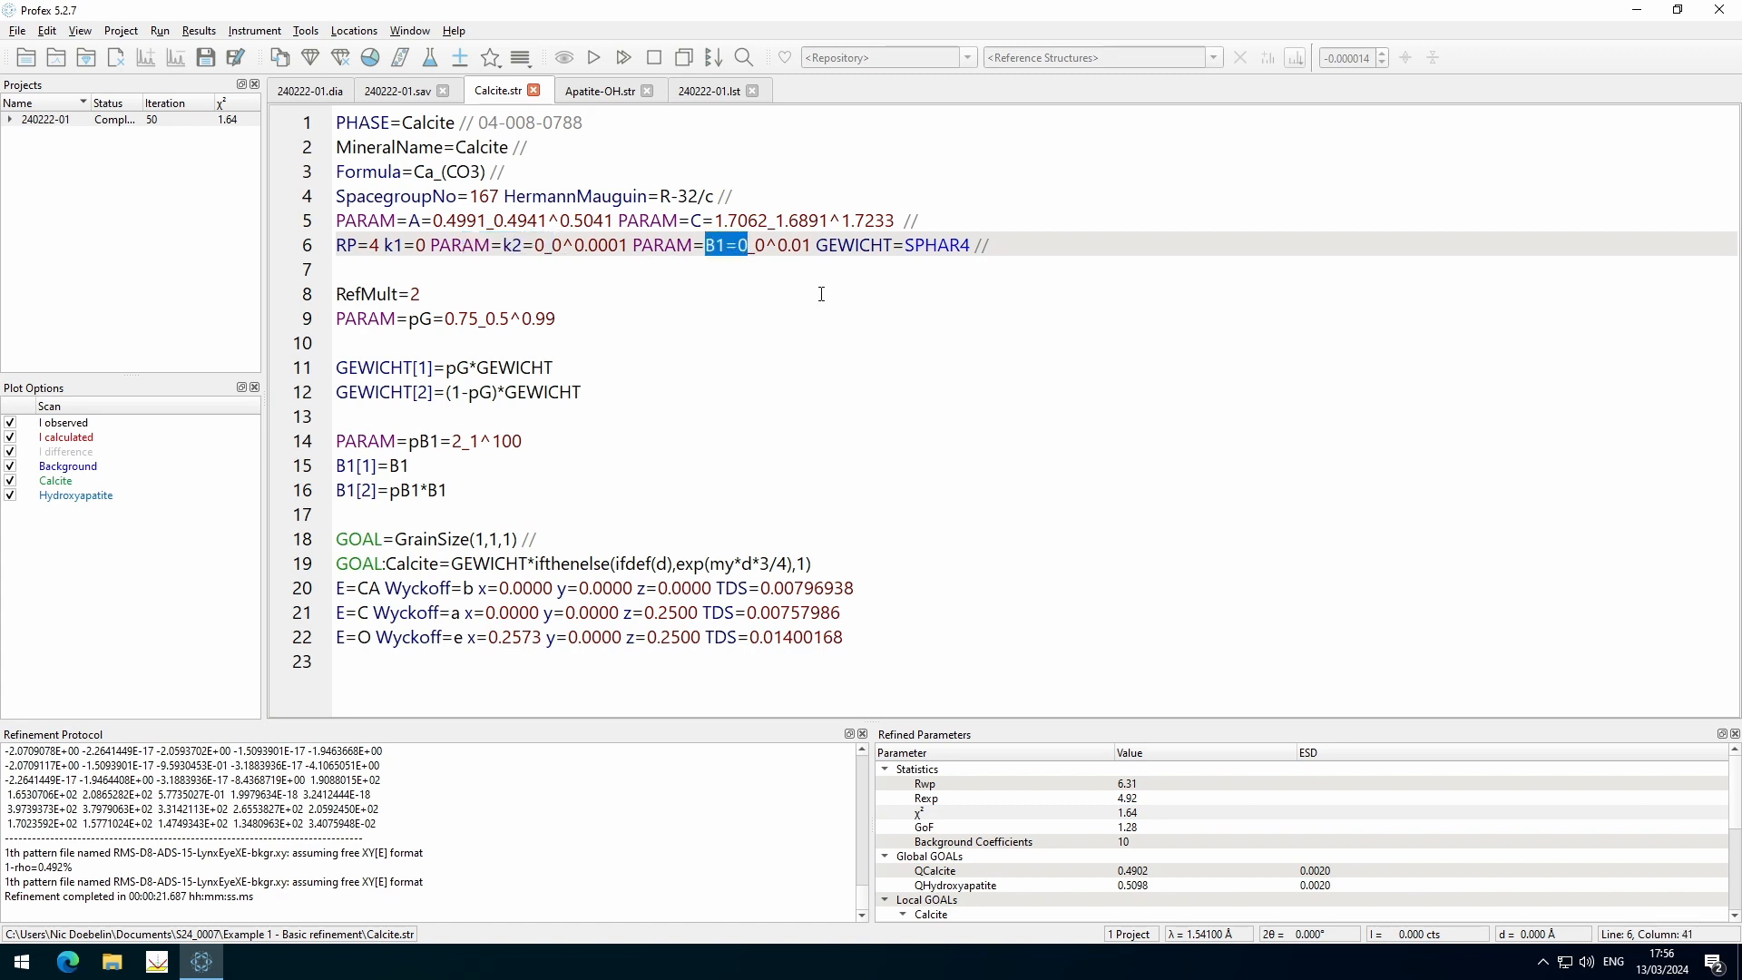
click(950, 243)
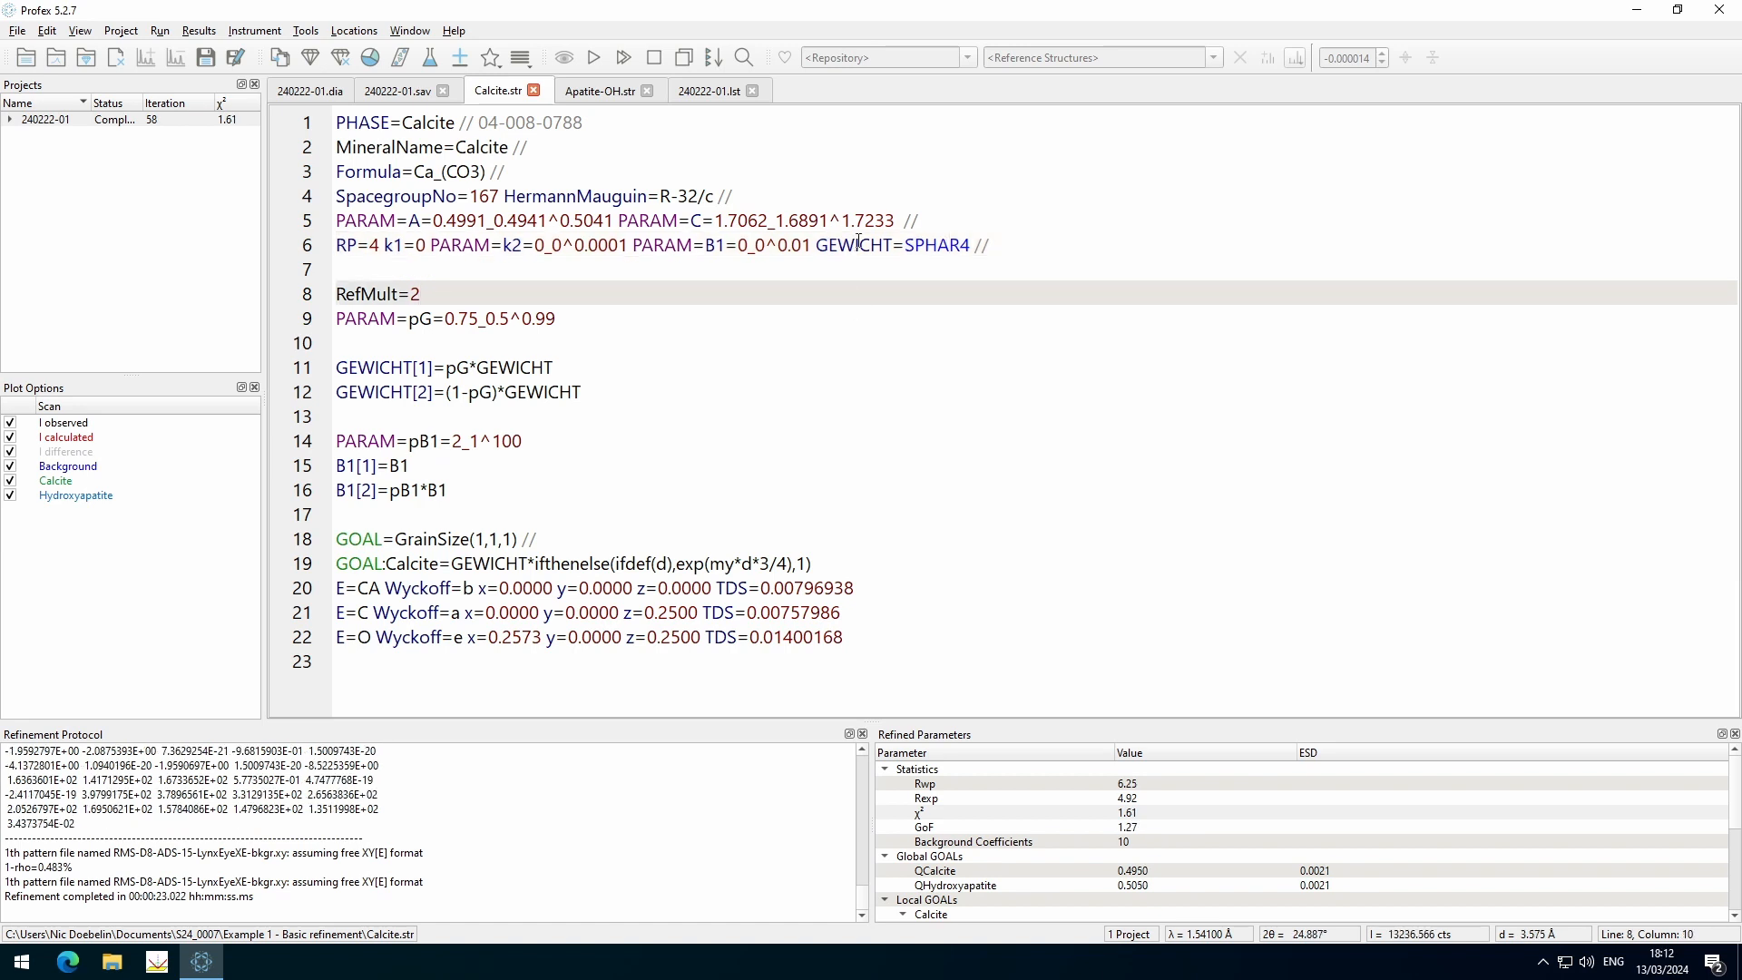
click(358, 585)
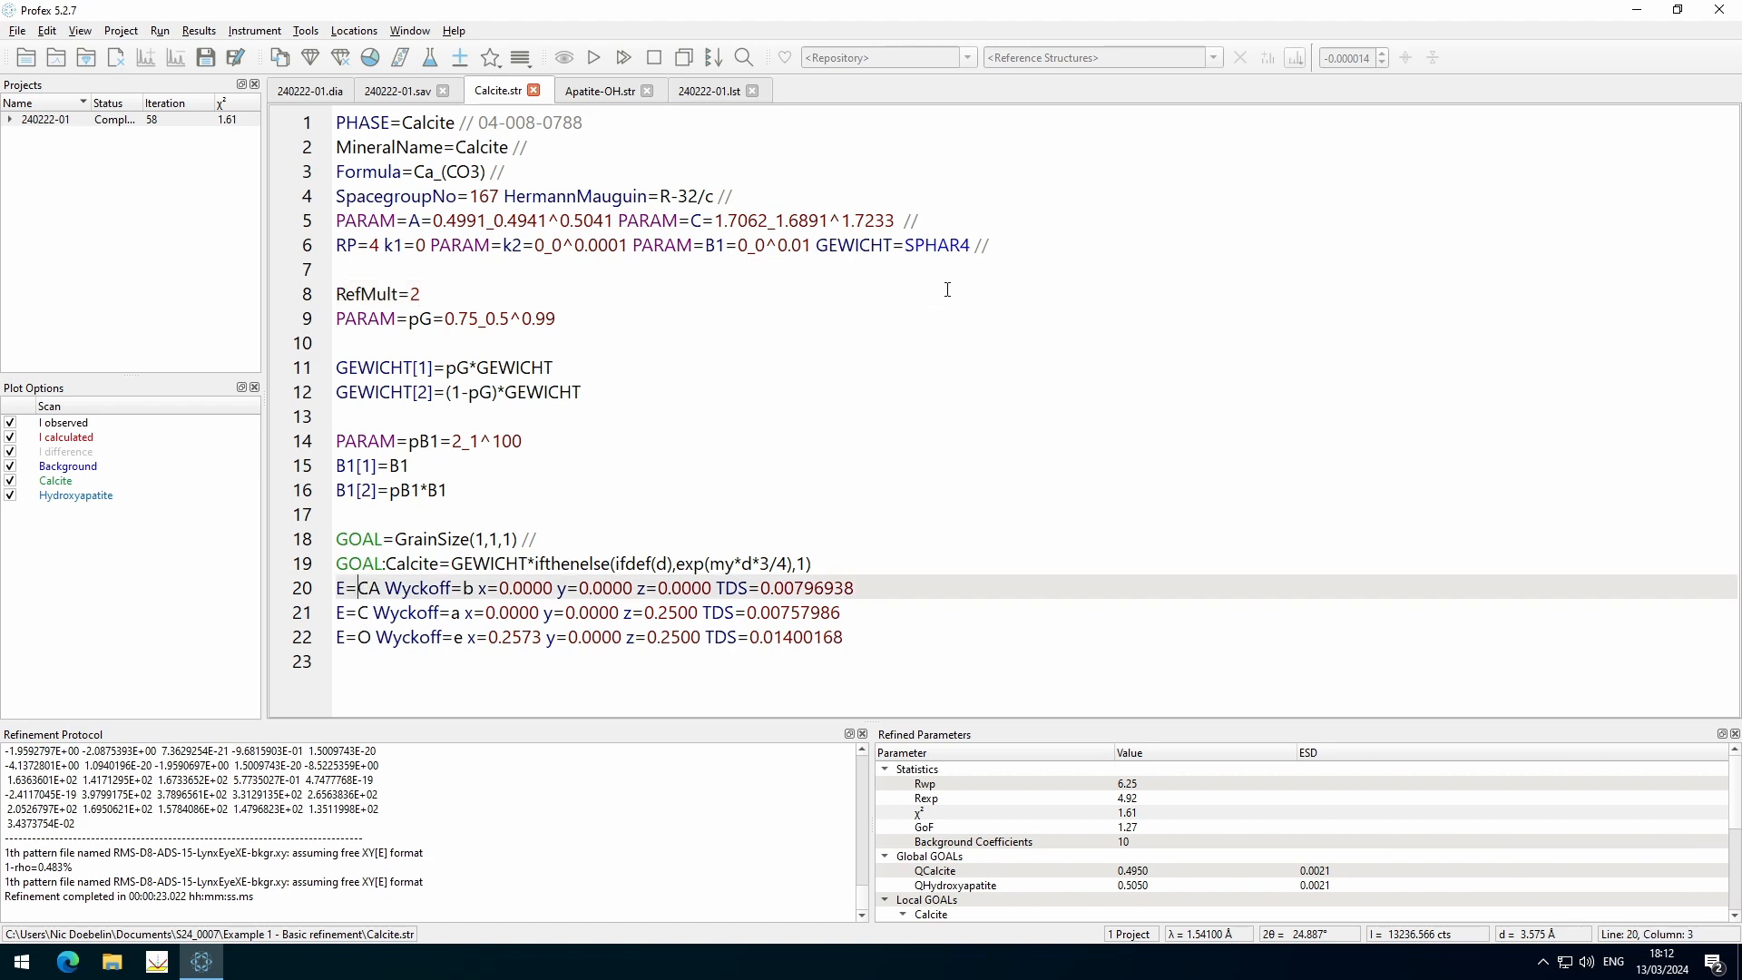
click(718, 247)
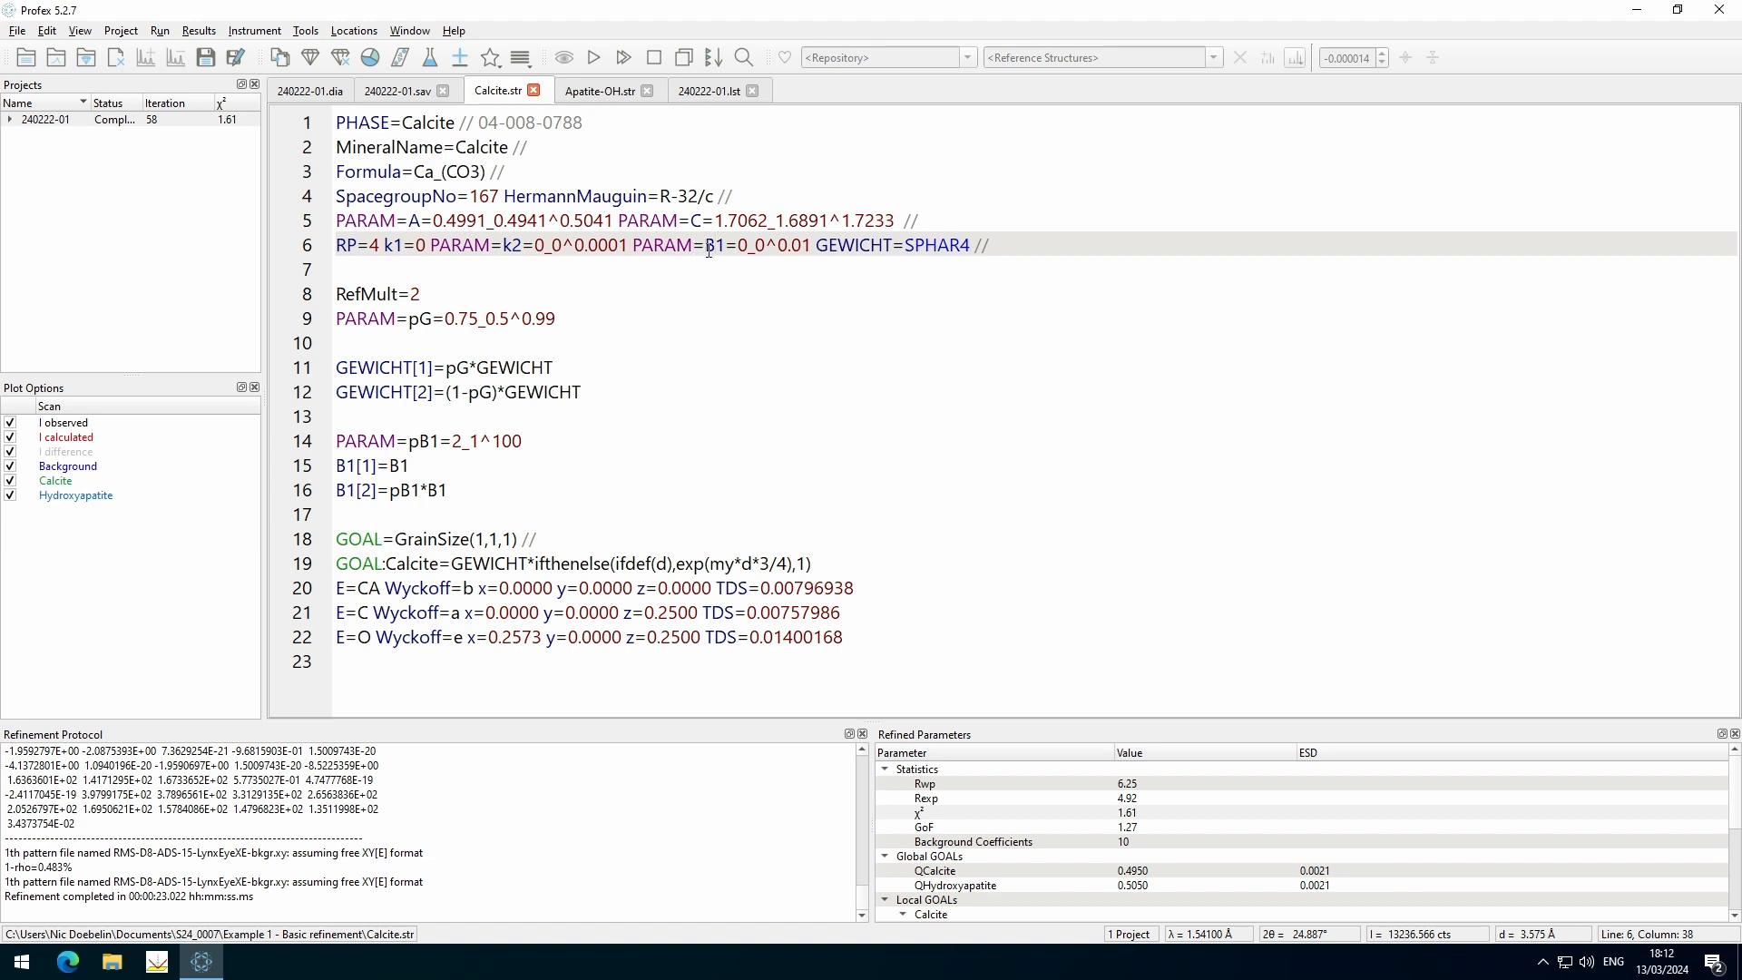
double_click(710, 247)
click(739, 247)
click(539, 250)
double_click(393, 246)
click(415, 247)
In Calcite.str, set B1 to refine anisotropically as ANISO^0.01 and k2 as ANISO4^0.0001
right_click(719, 245)
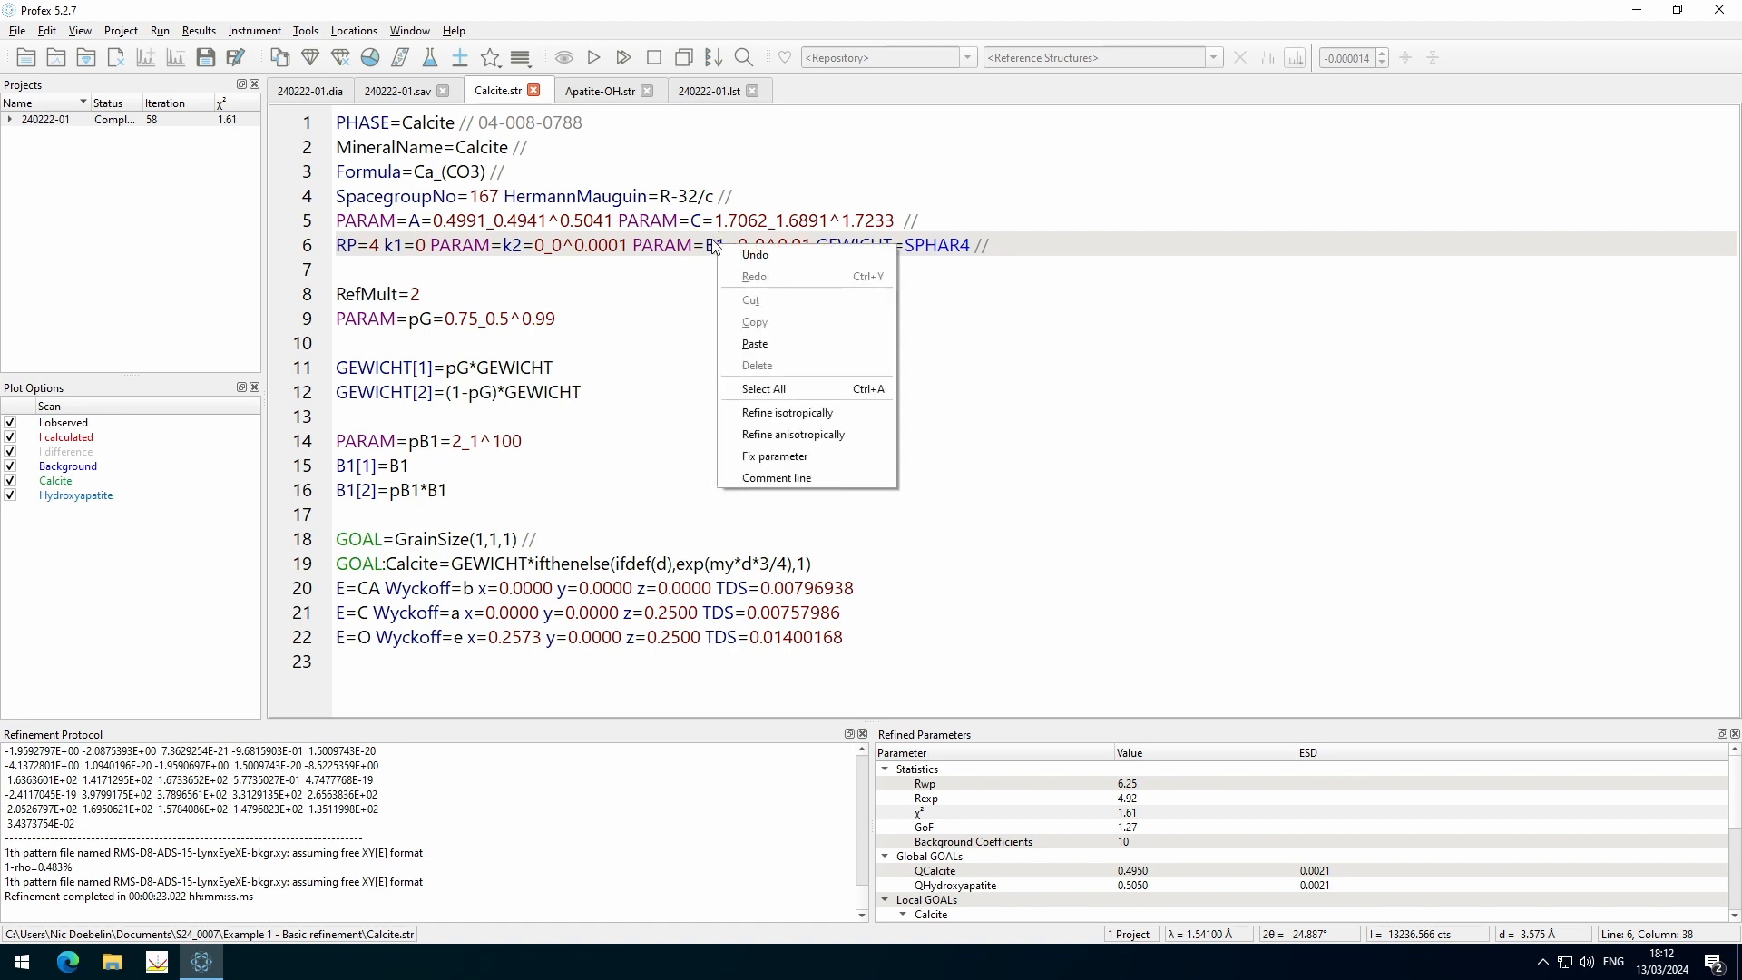
click(739, 429)
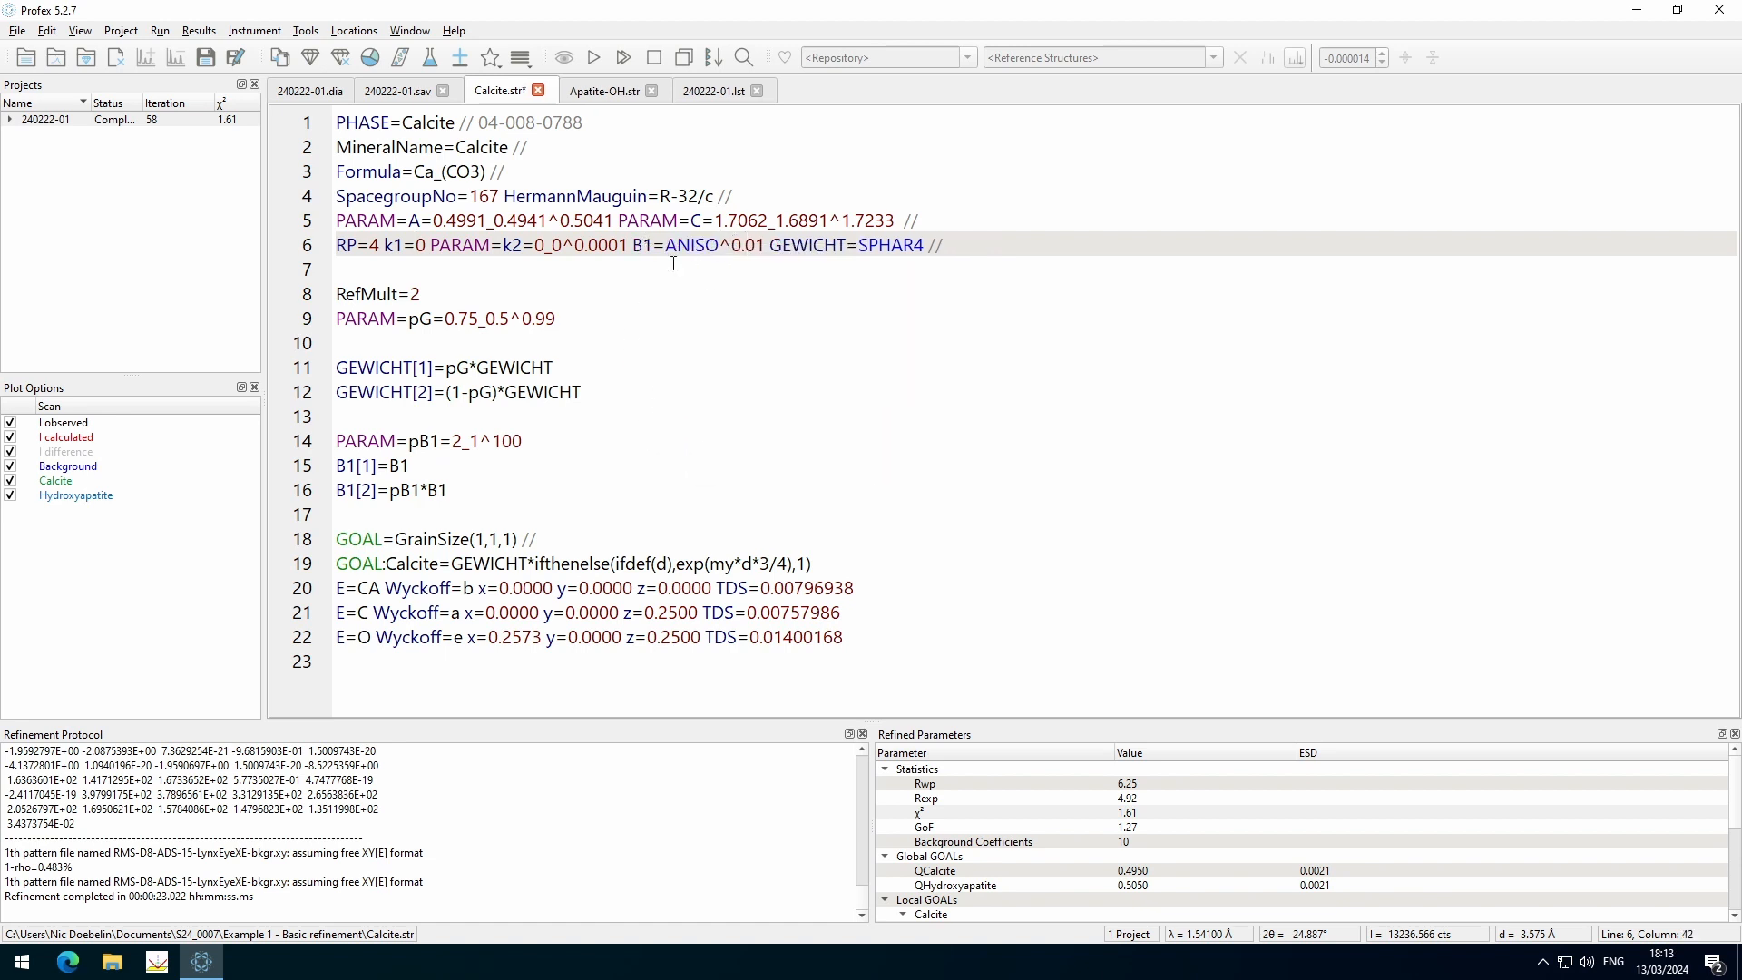
click(516, 241)
right_click(514, 245)
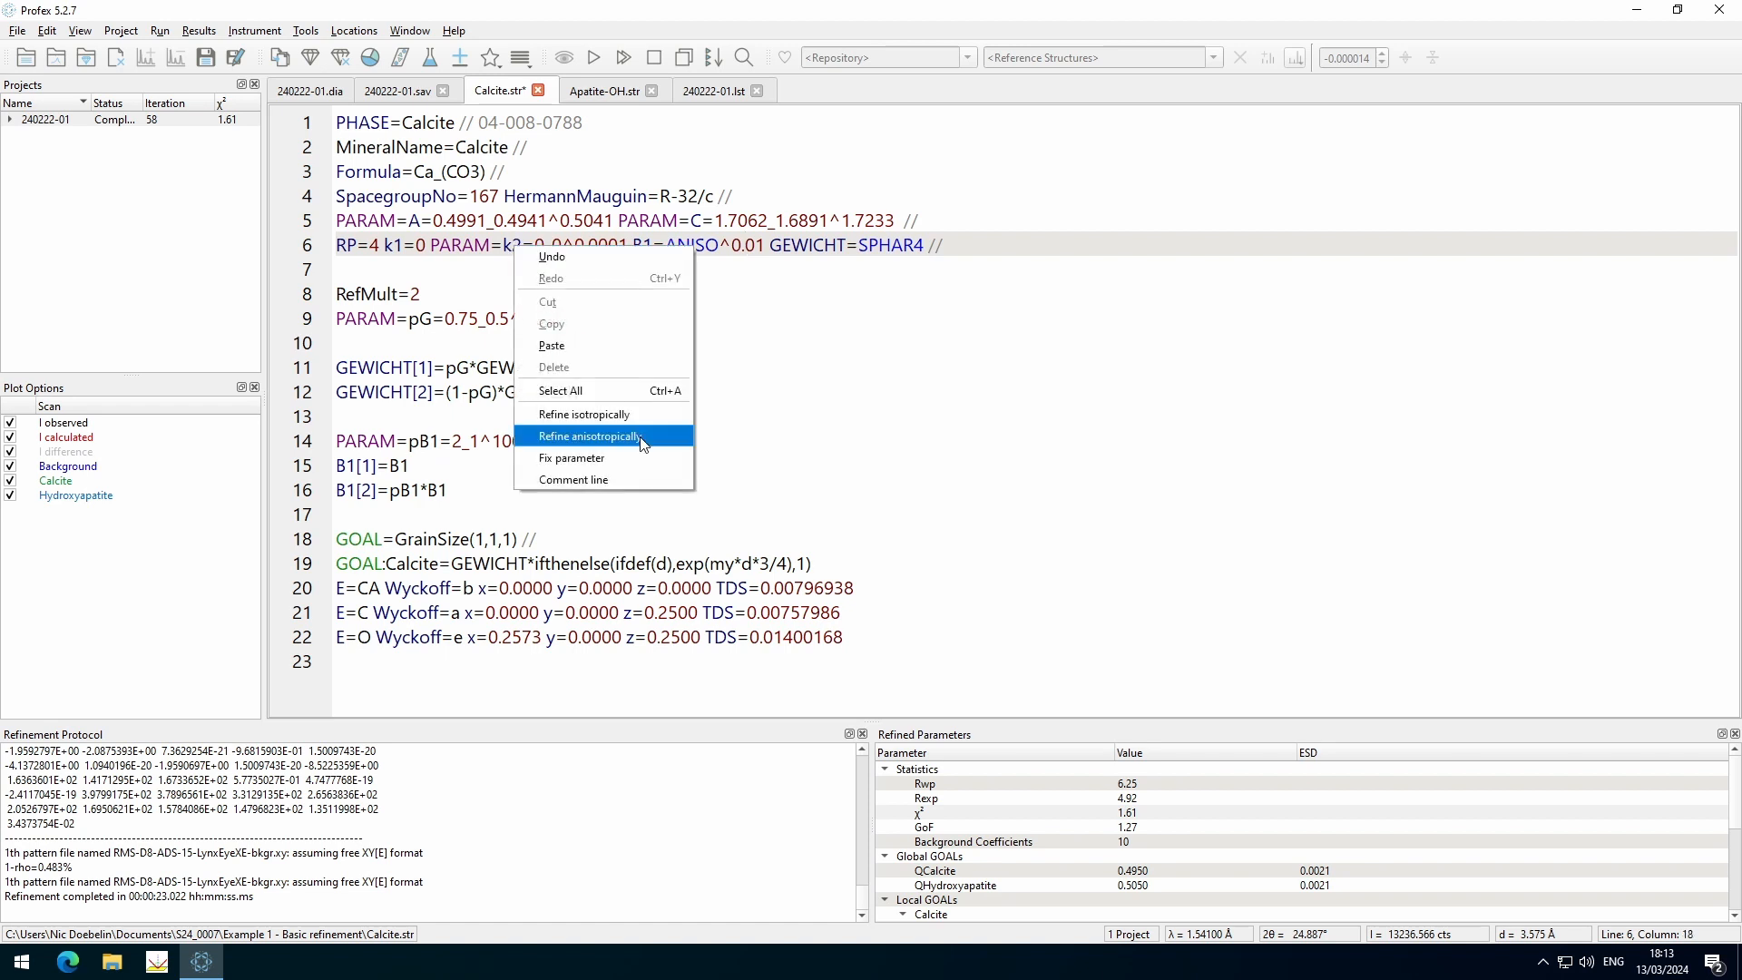
click(644, 439)
In Calcite.str, refine k1 isotropically with 0_0^1 and change the GEWICHT spherical harmonics to SPHAR6
click(400, 244)
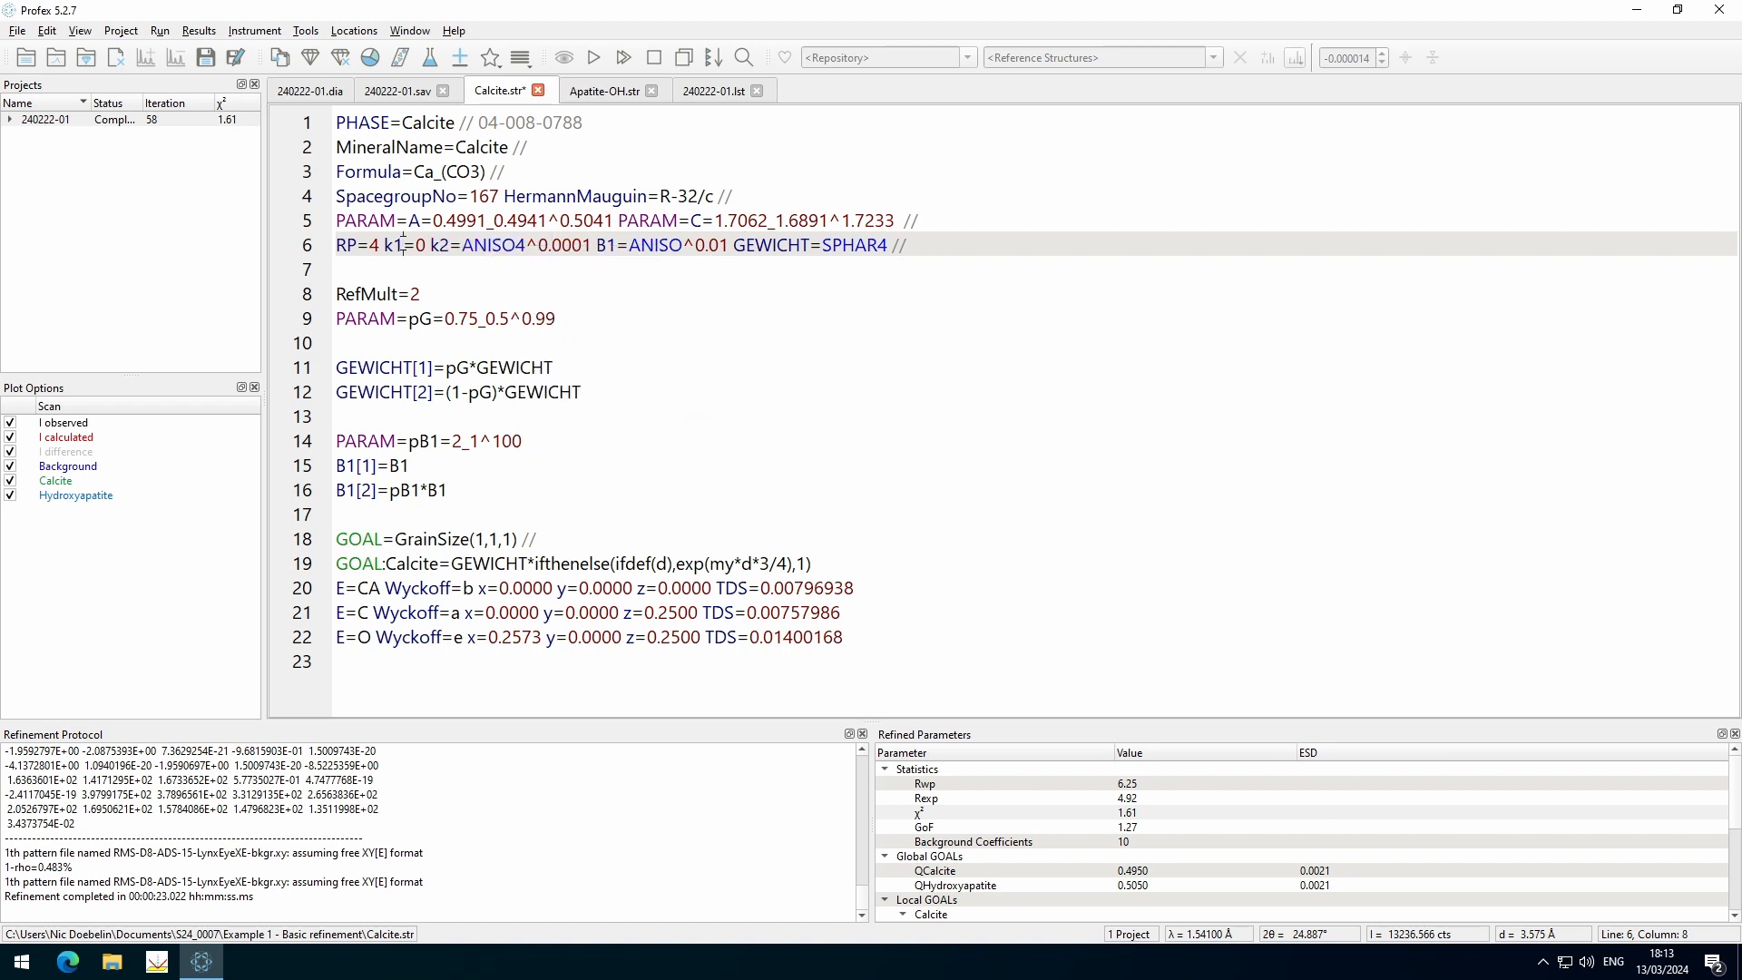
right_click(402, 245)
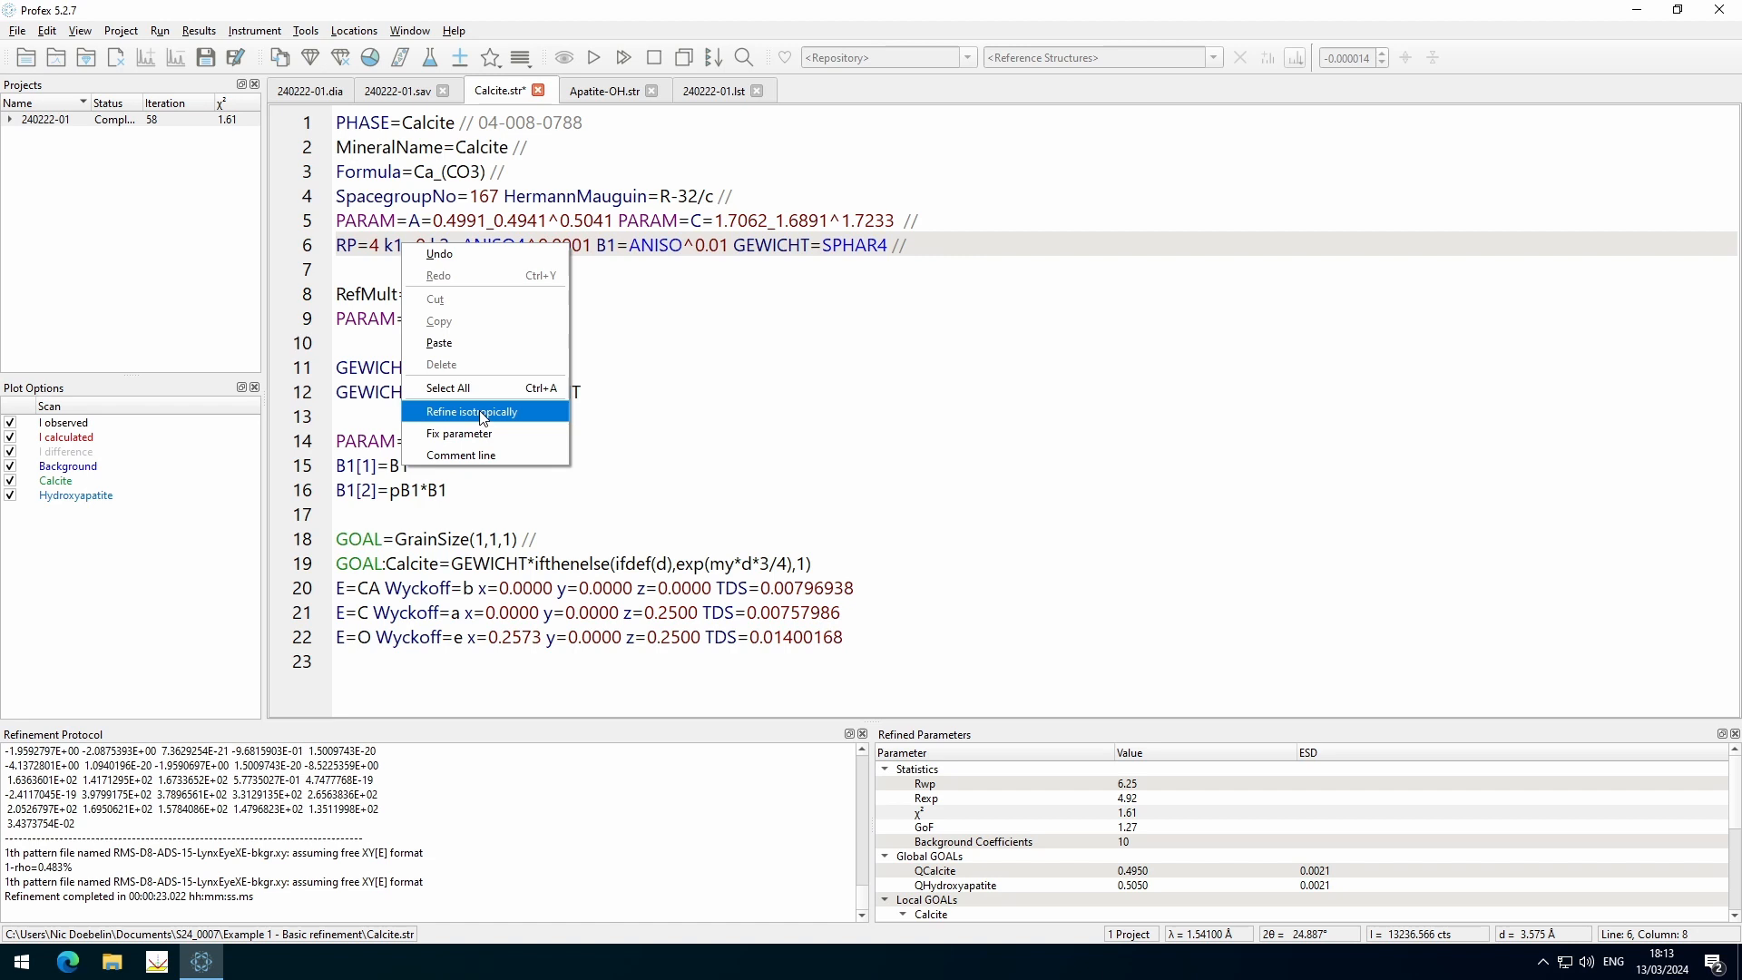
click(483, 413)
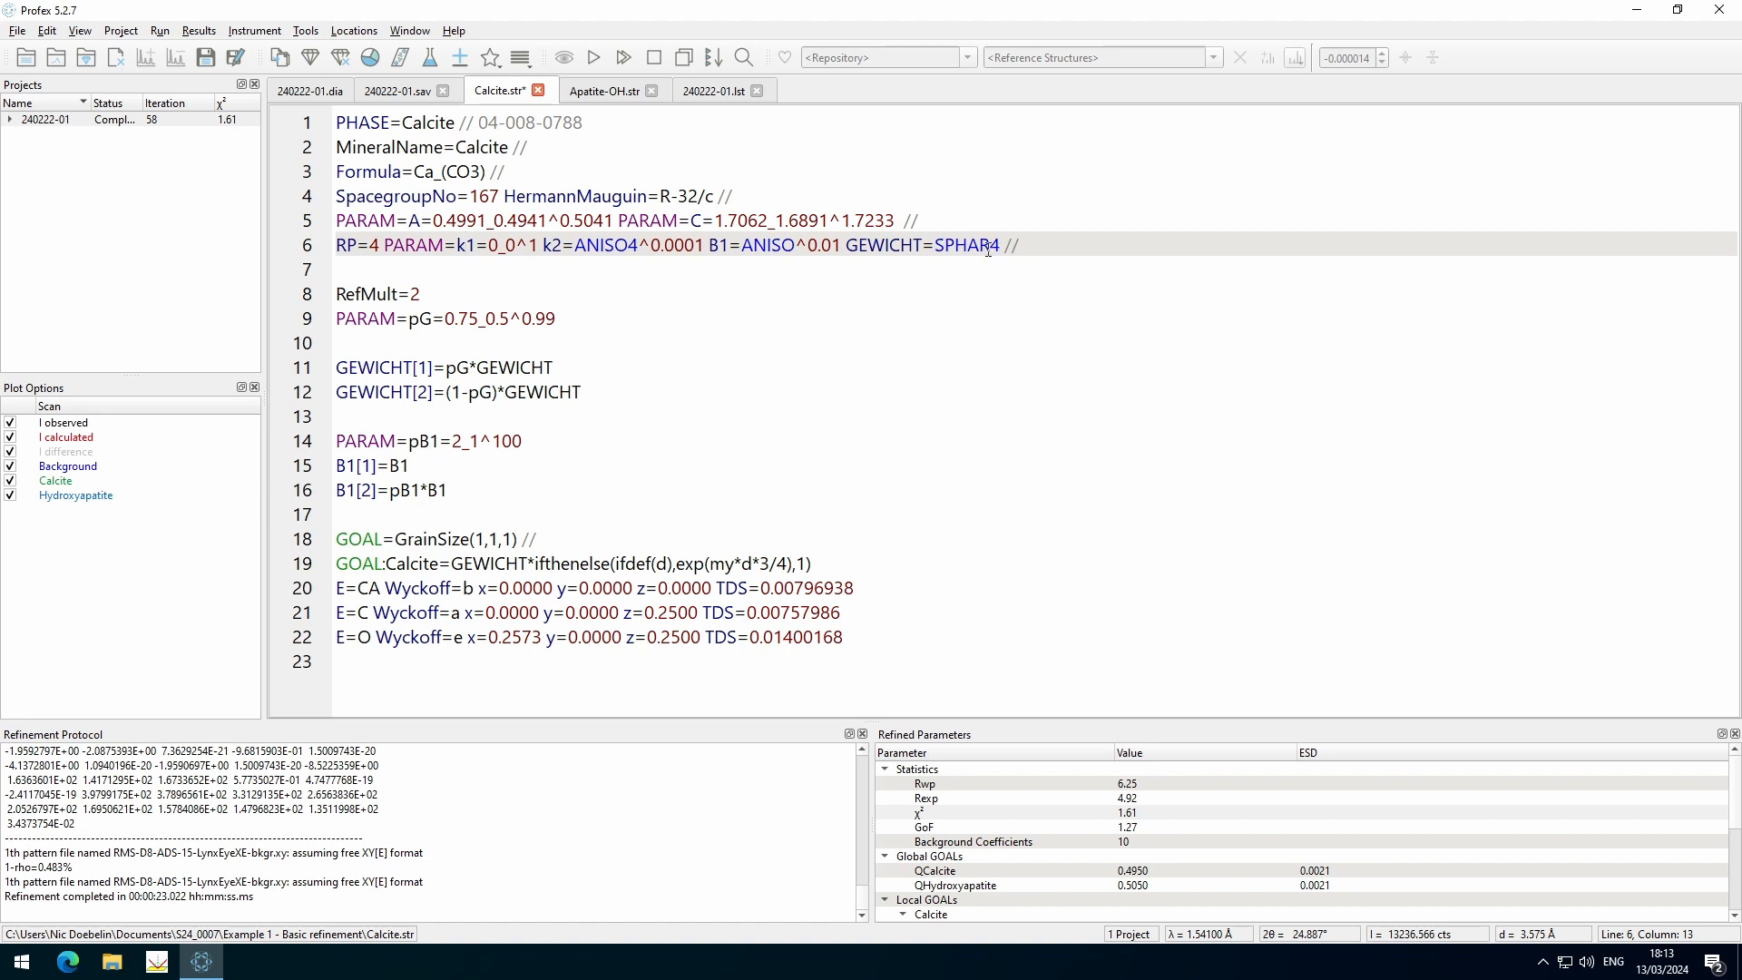
drag(990, 246, 997, 244)
text(6)
key(Down)
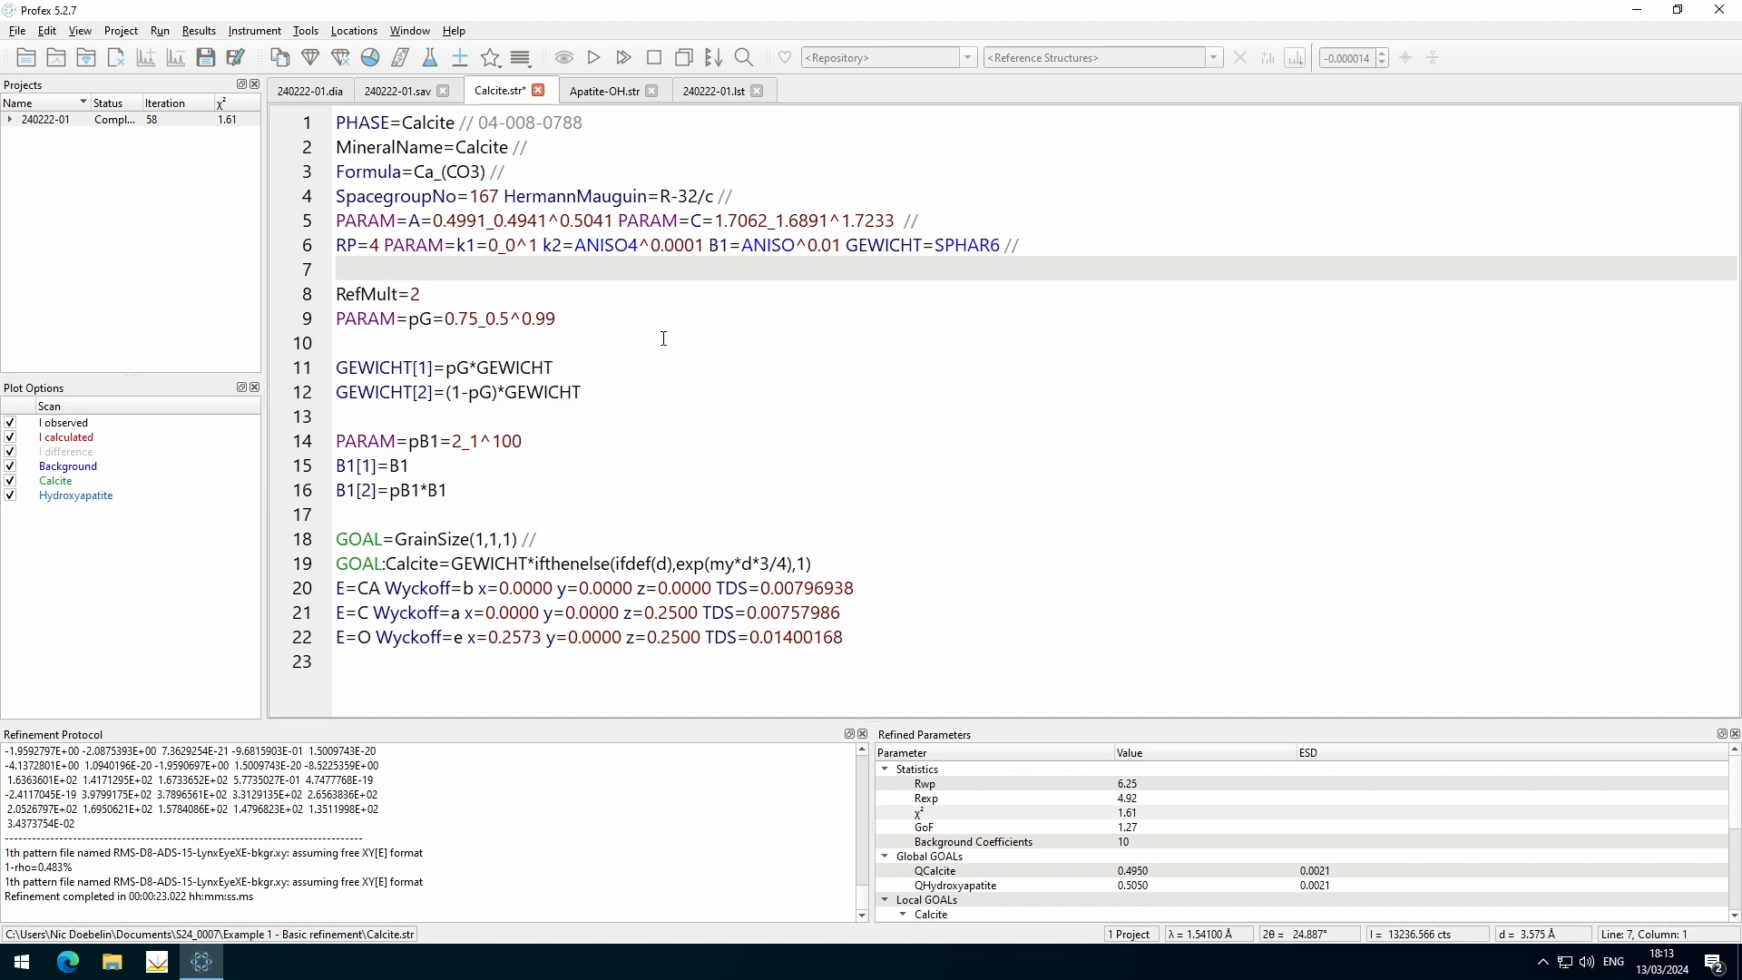
In Apatite-OH.str, refine k2 anisotropically as ANISO4^0.0001 and k1 isotropically with 0_0^1
click(597, 87)
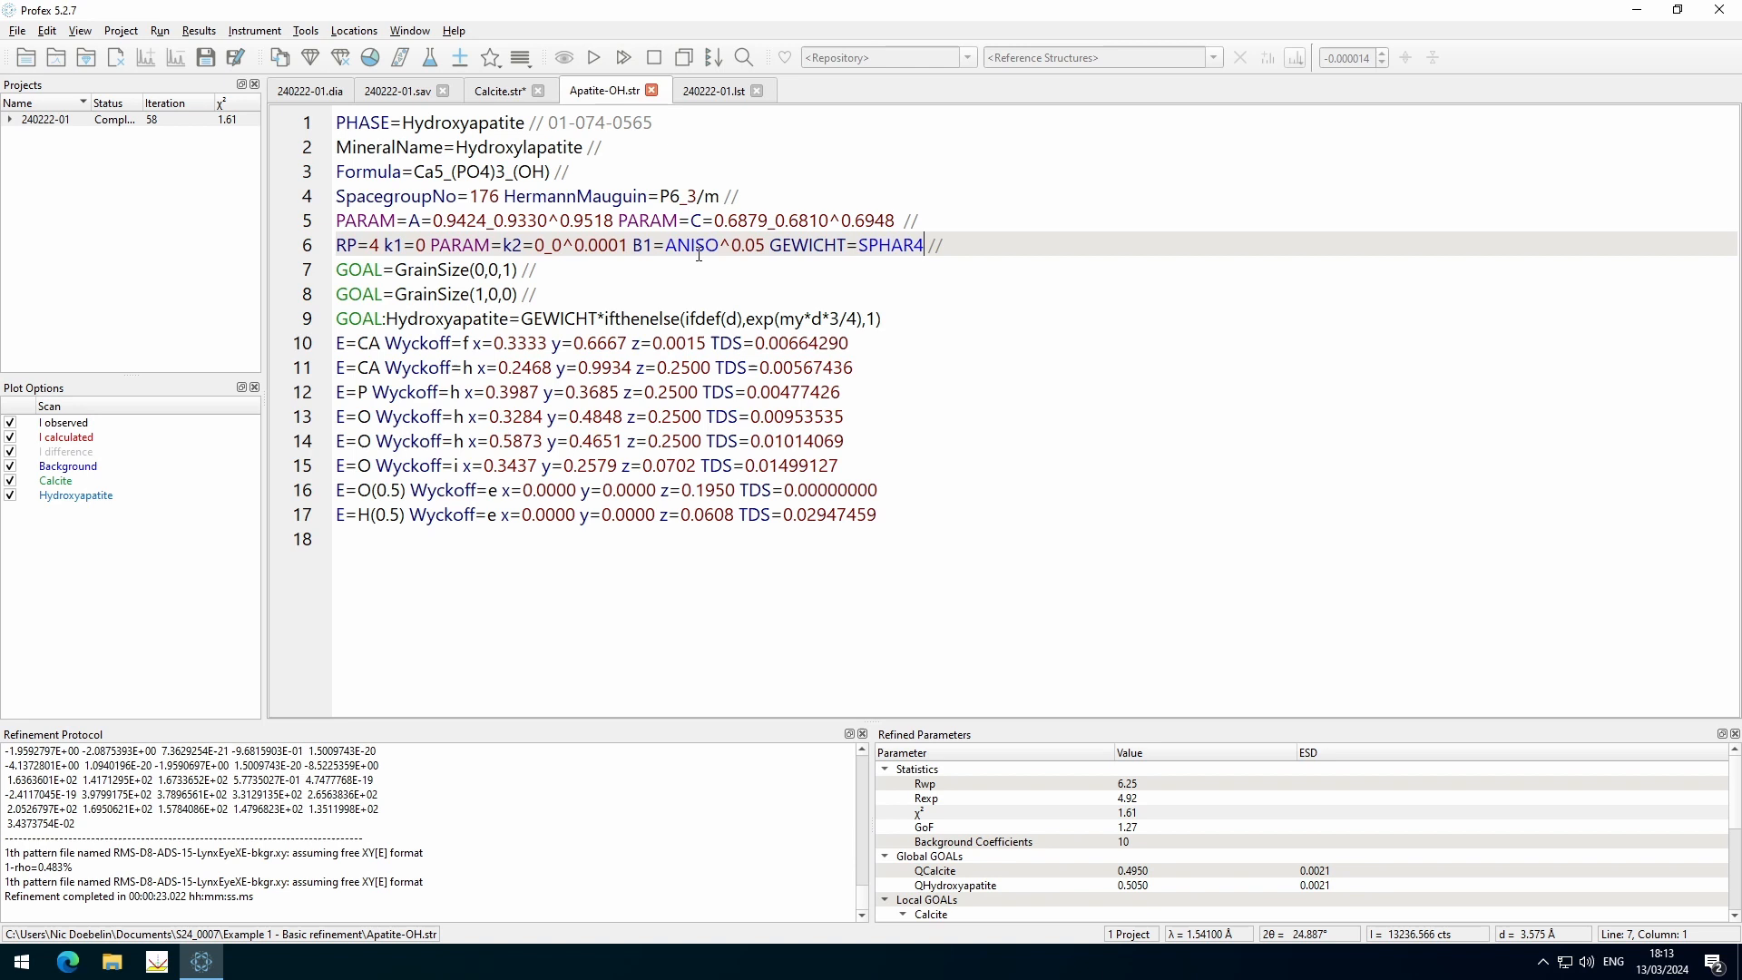
right_click(513, 245)
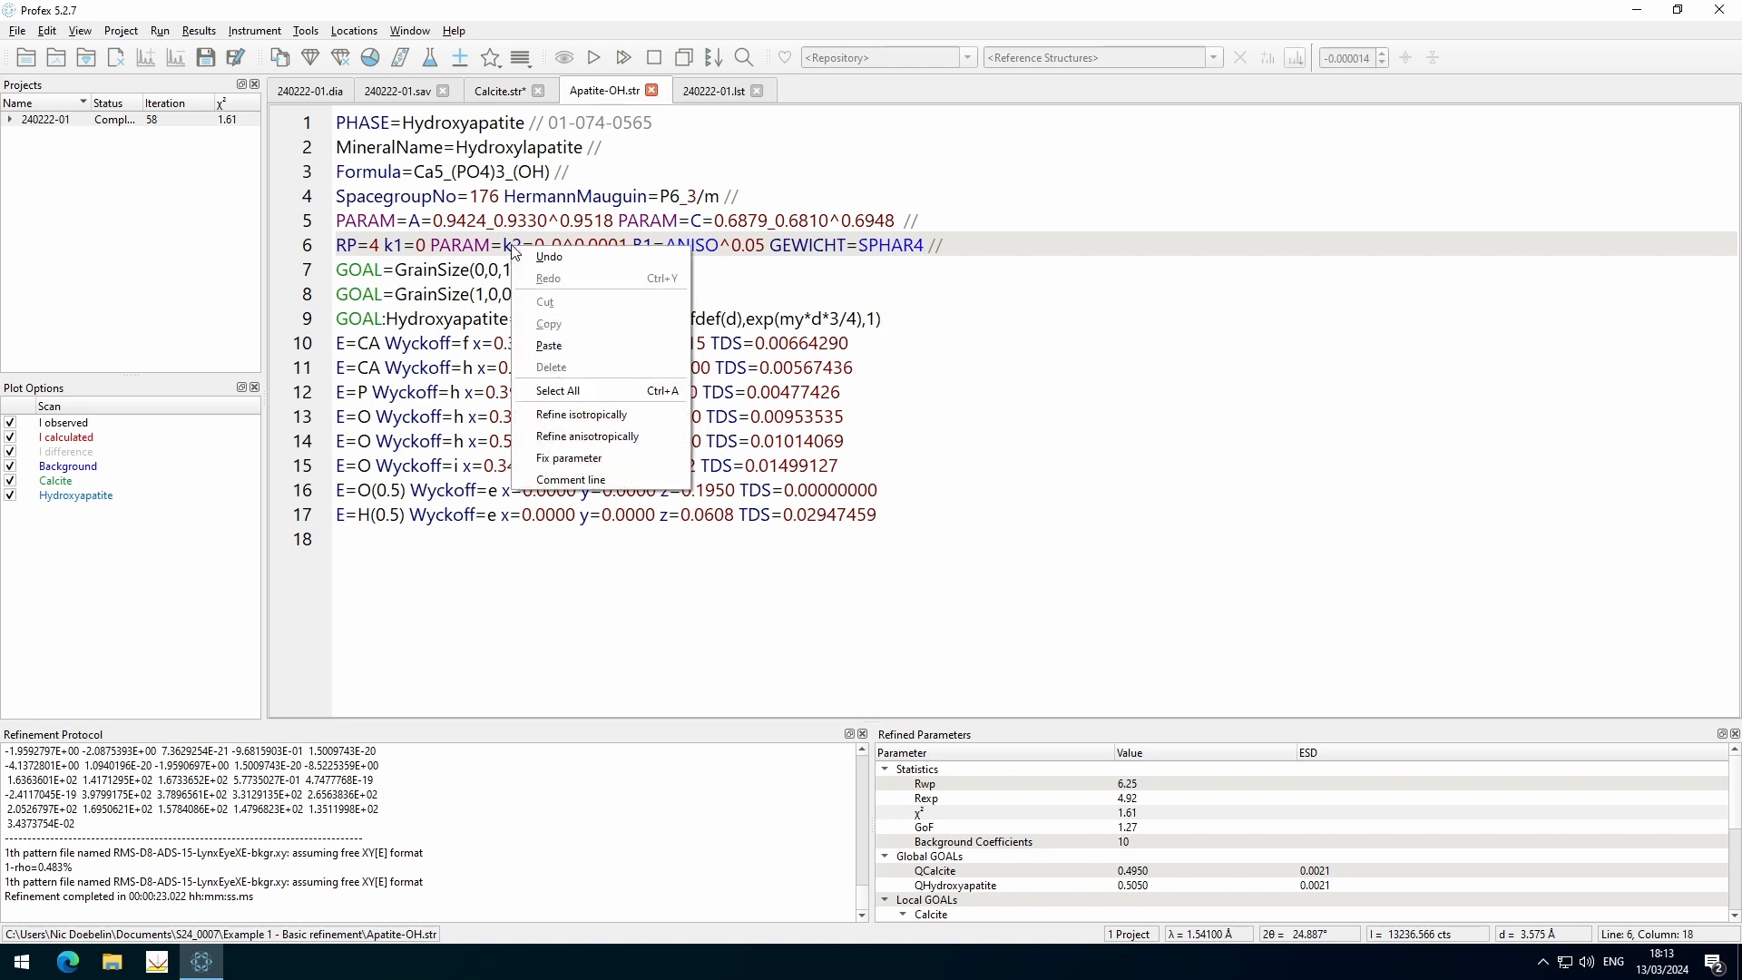
click(517, 437)
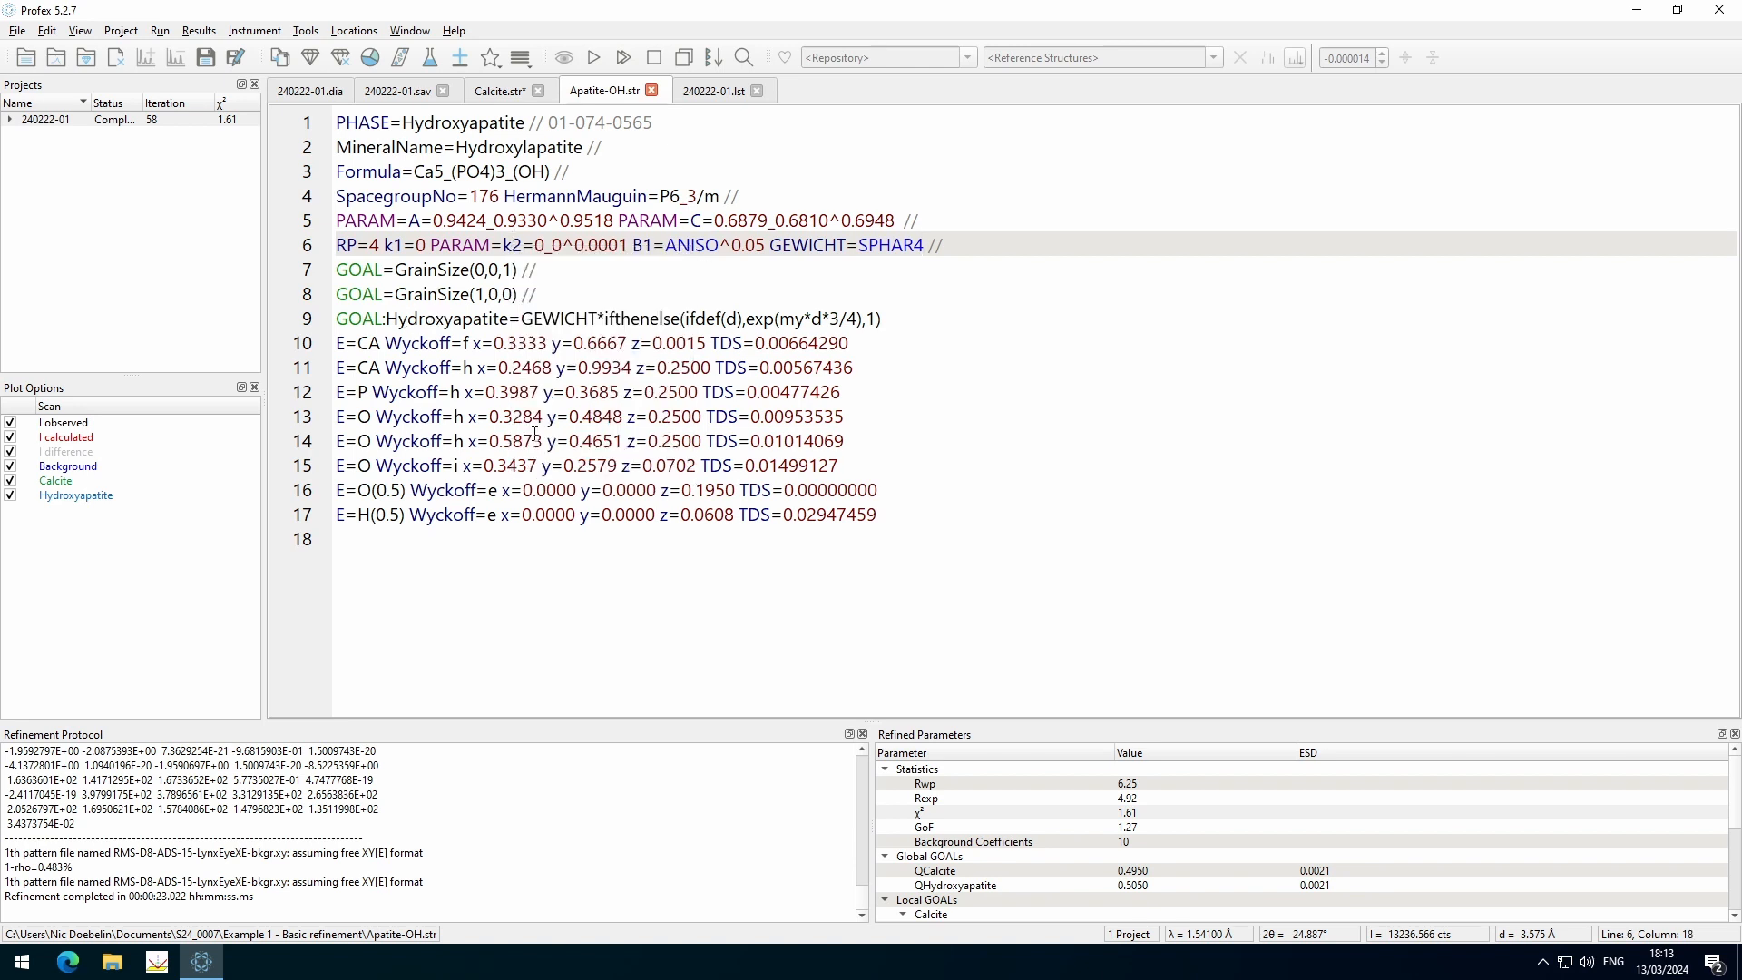
right_click(395, 237)
click(486, 408)
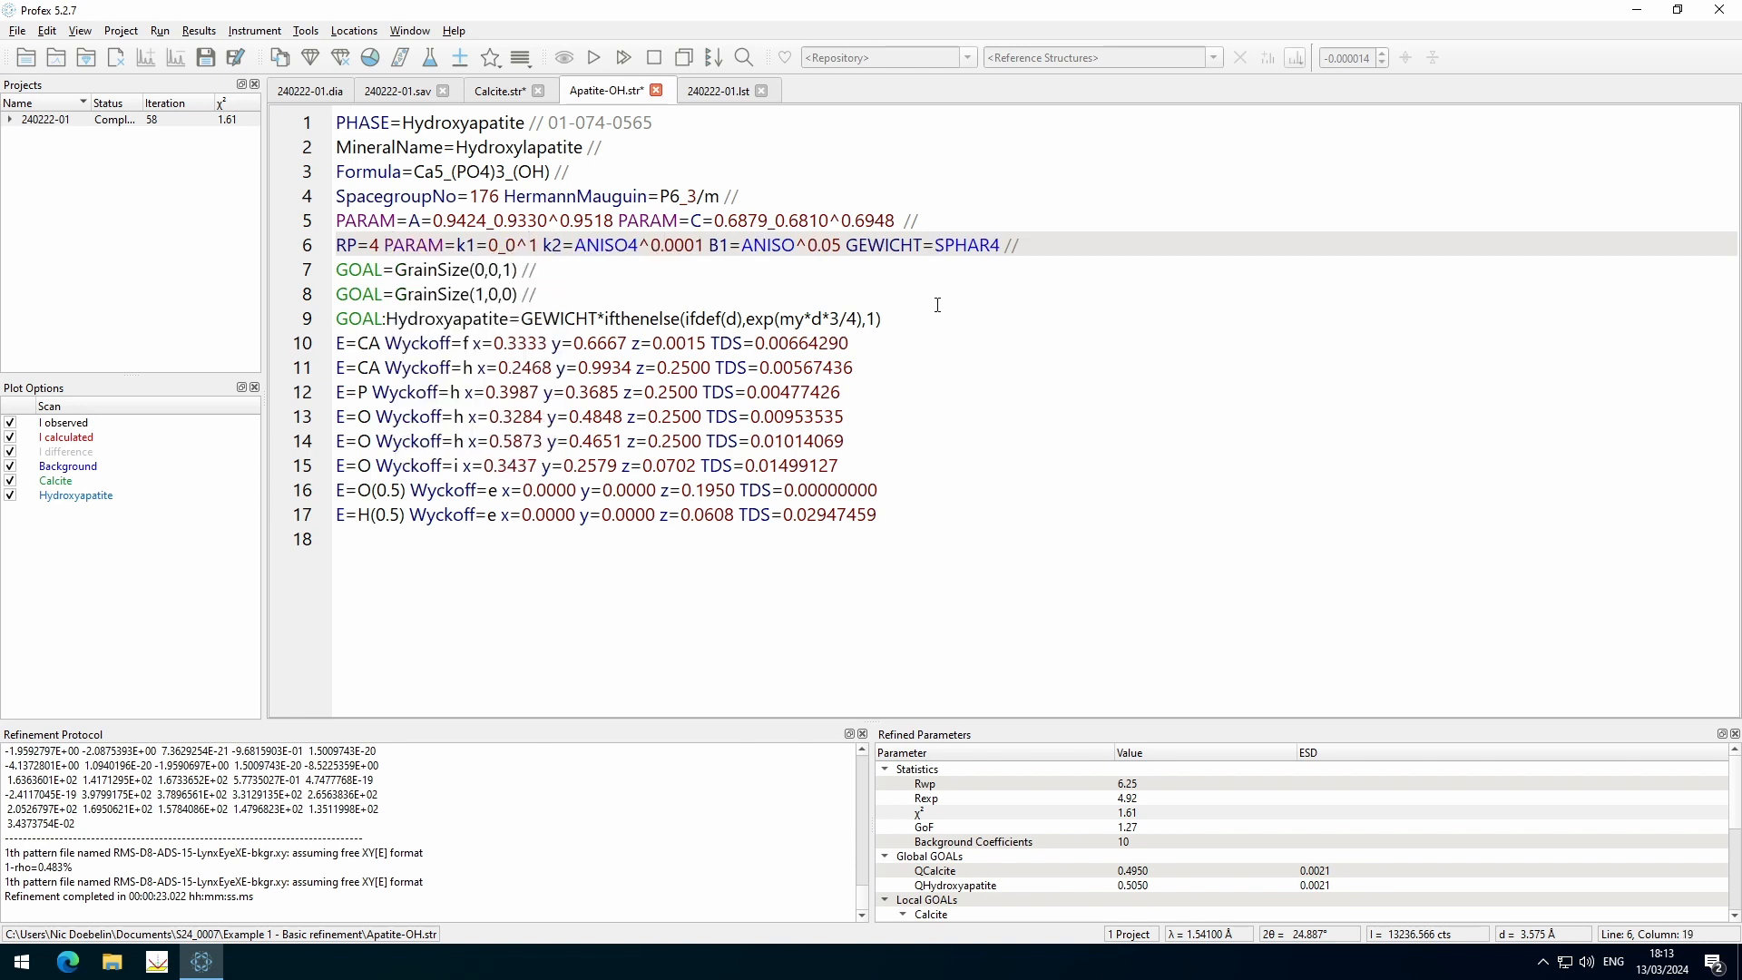
Set the GEWICHT spherical harmonics in Apatite-OH.str to SPHAR6, run the refinement, and check χ² in the refined parameters
drag(992, 254, 999, 247)
text(6)
click(594, 58)
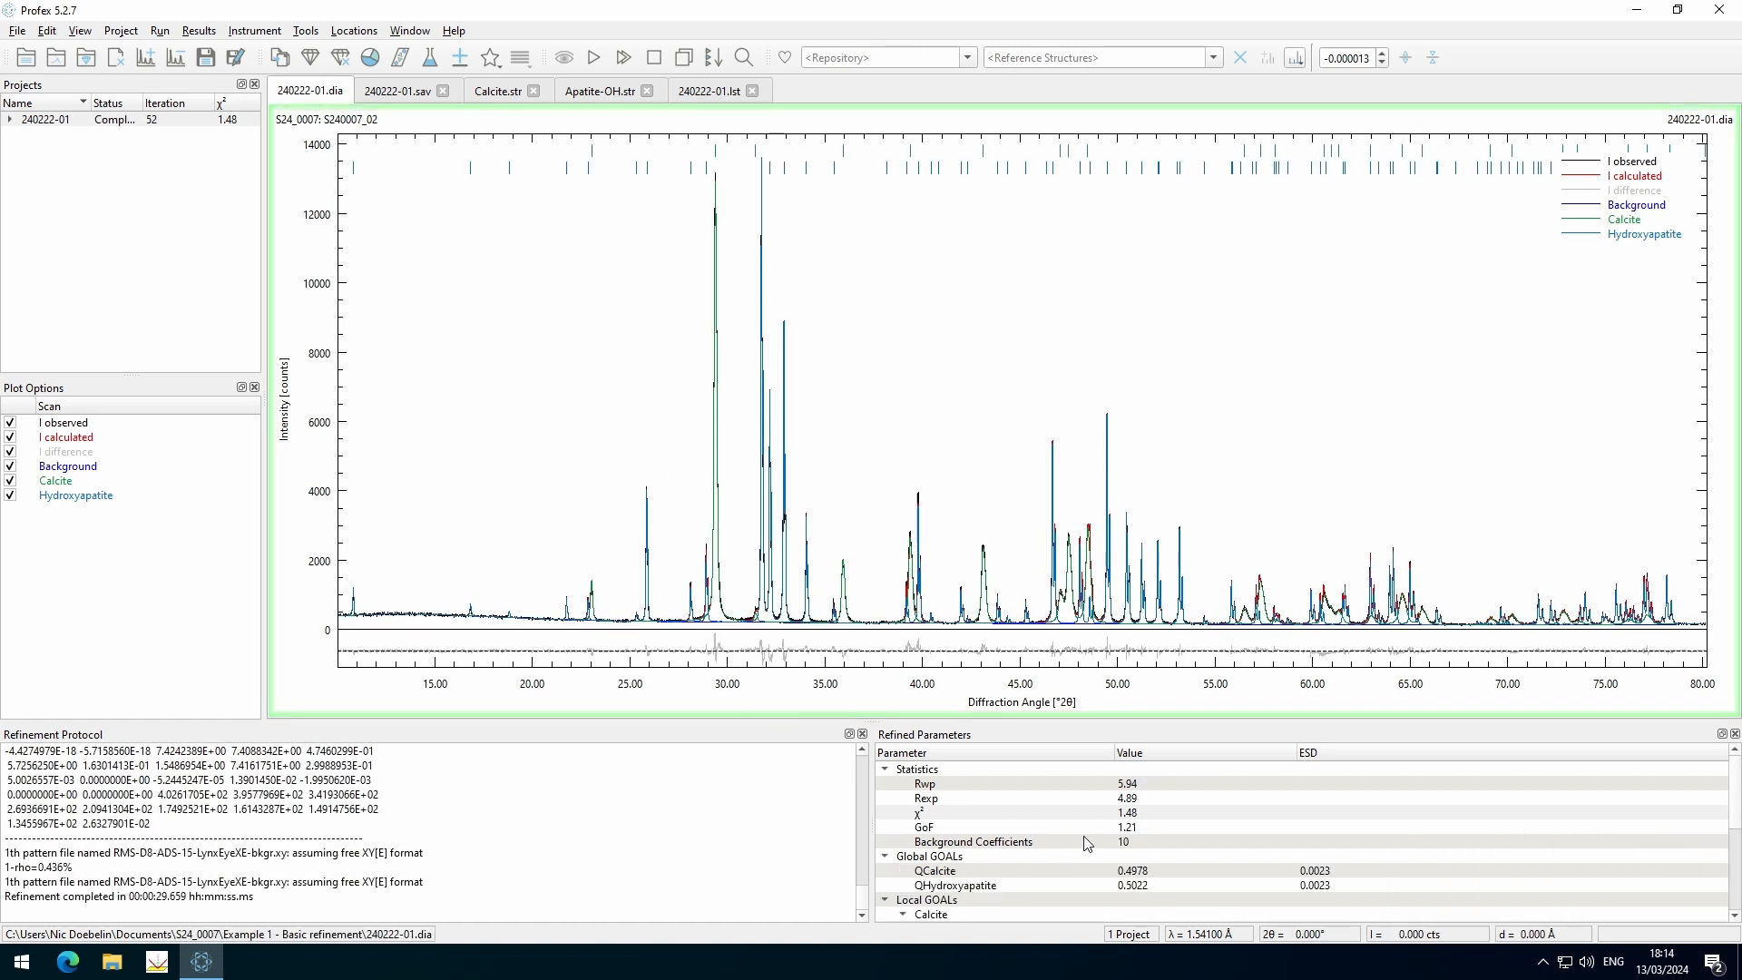
click(995, 827)
click(1063, 811)
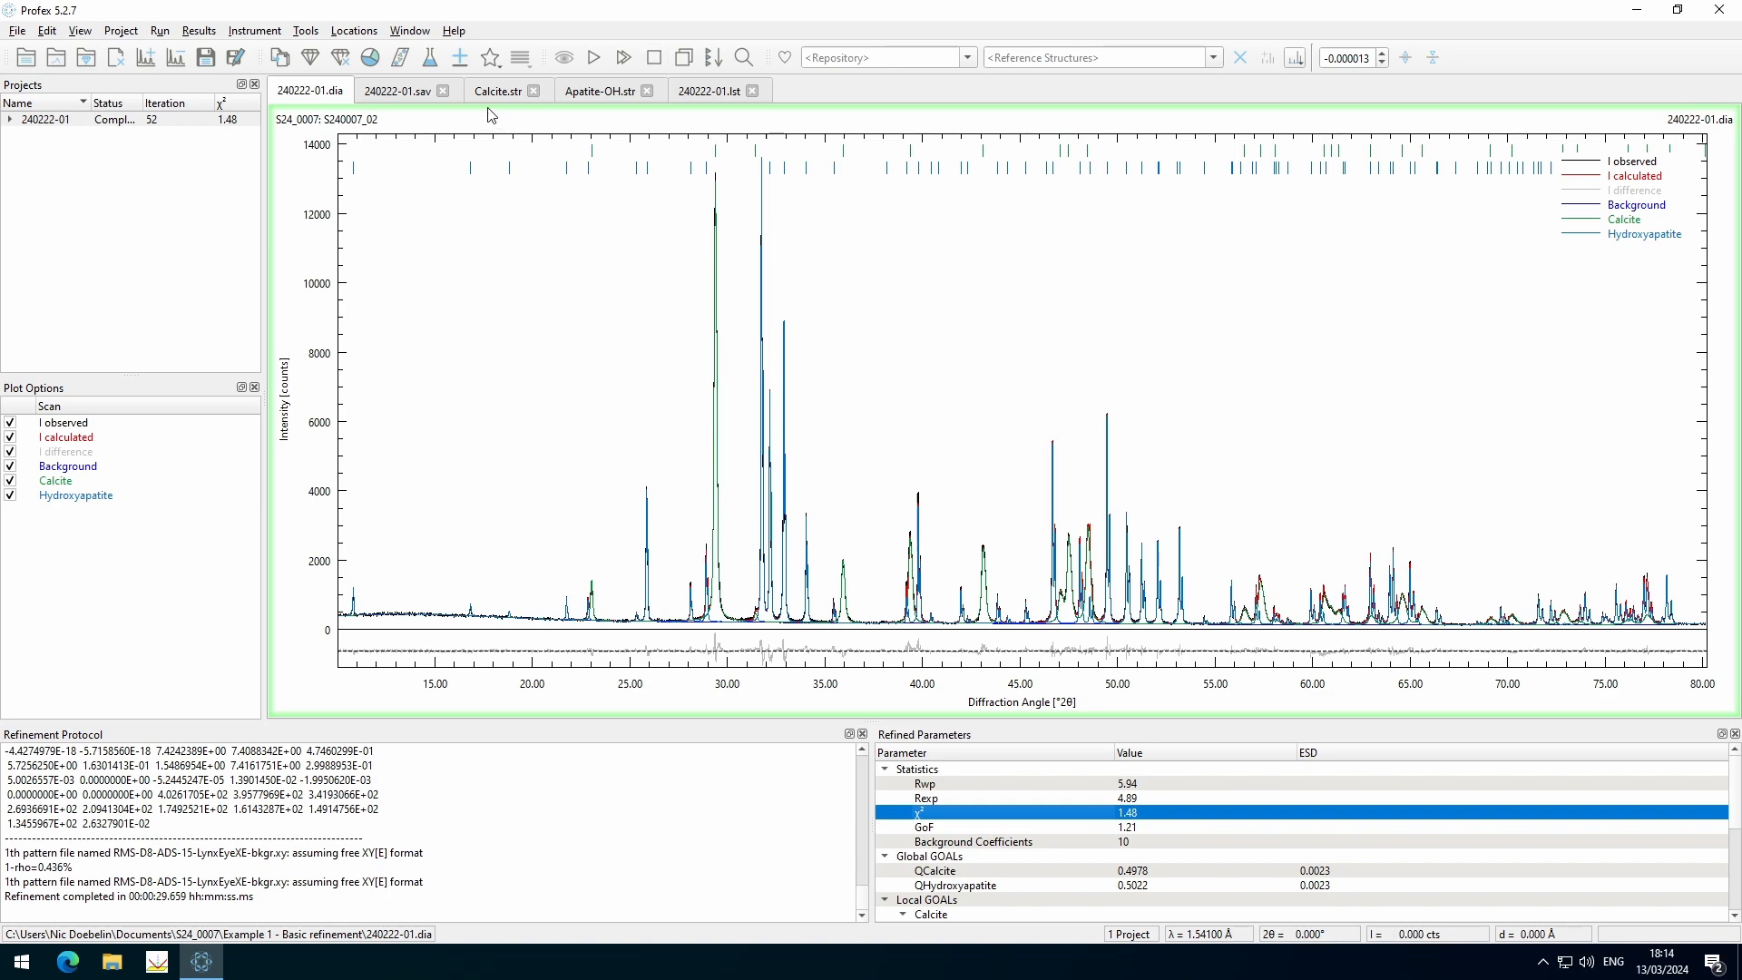
In Calcite.str, replace the CA atom on the Wyckoff b site with the mixed occupancy (CA(1-p),MG(p))
click(509, 98)
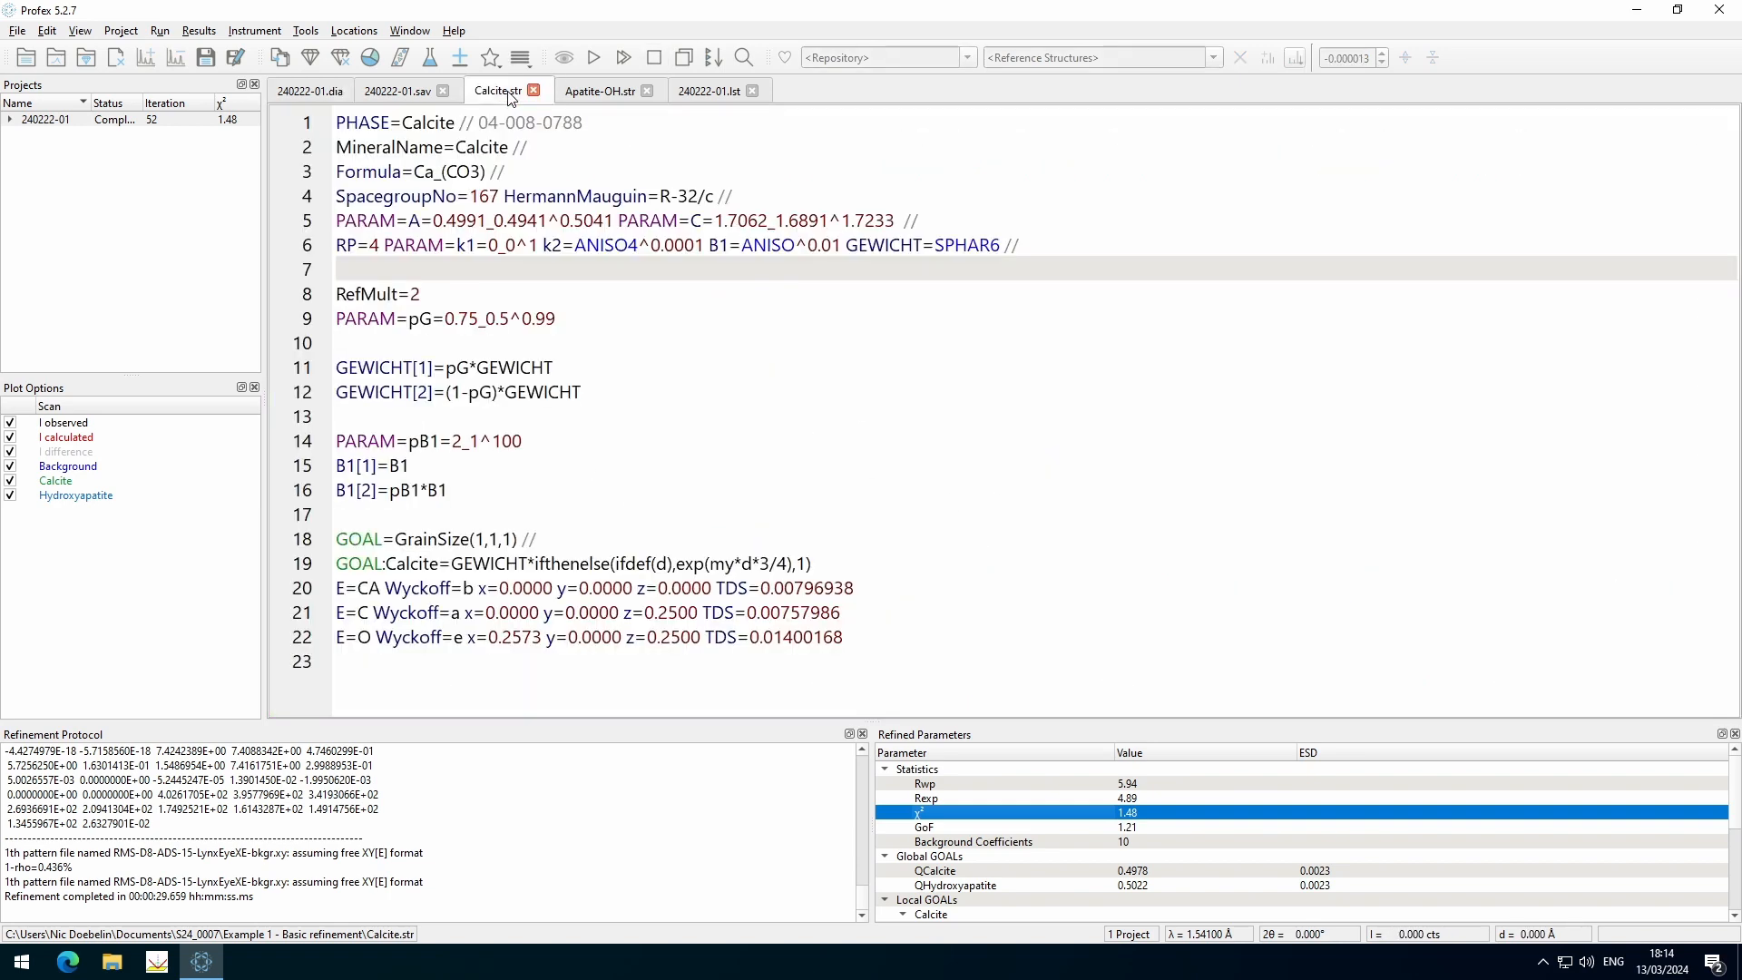
click(359, 589)
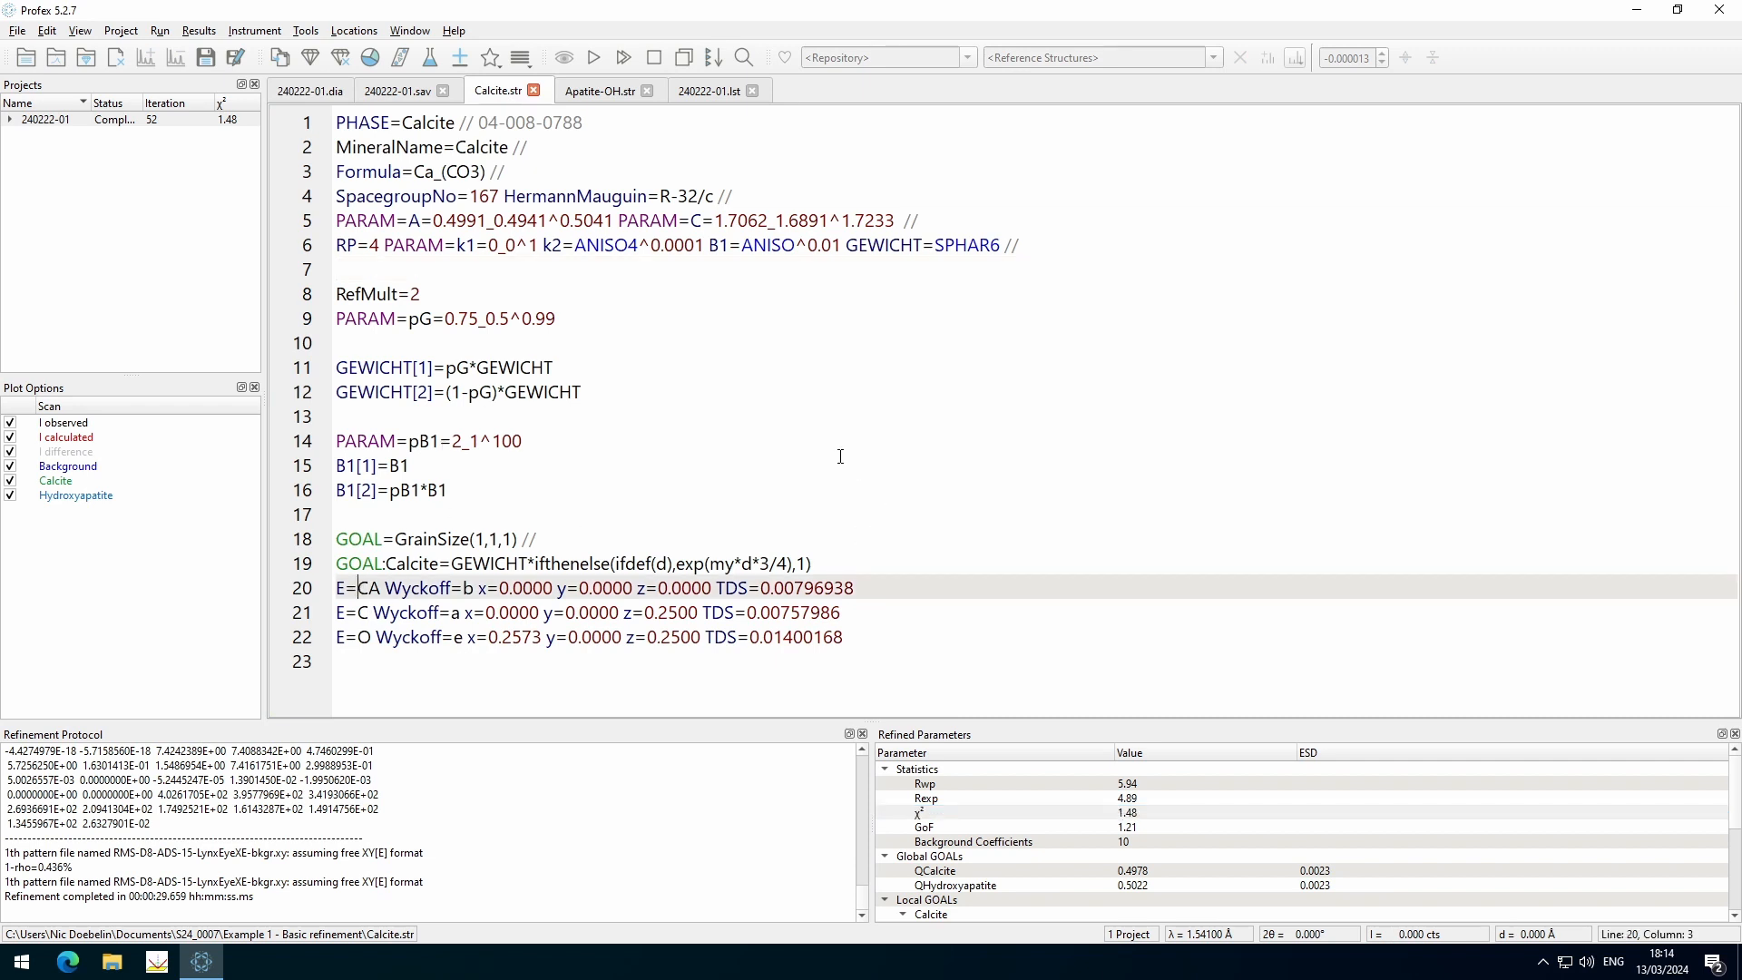
text(()
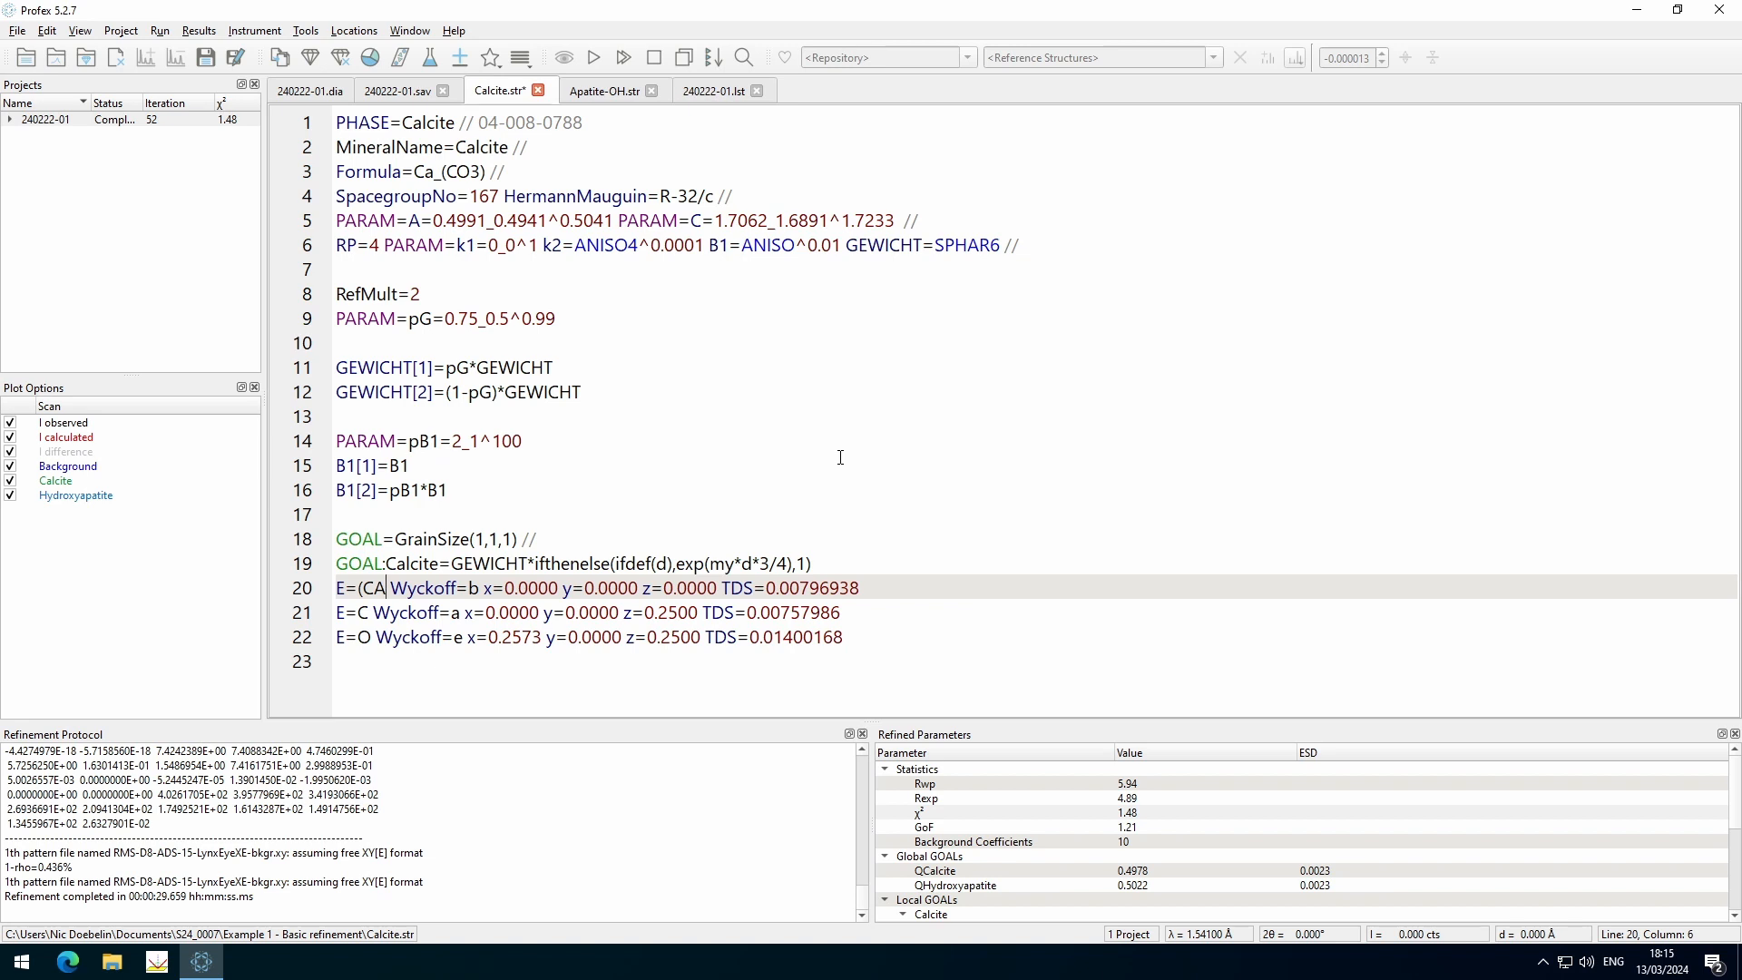
text(,MG))
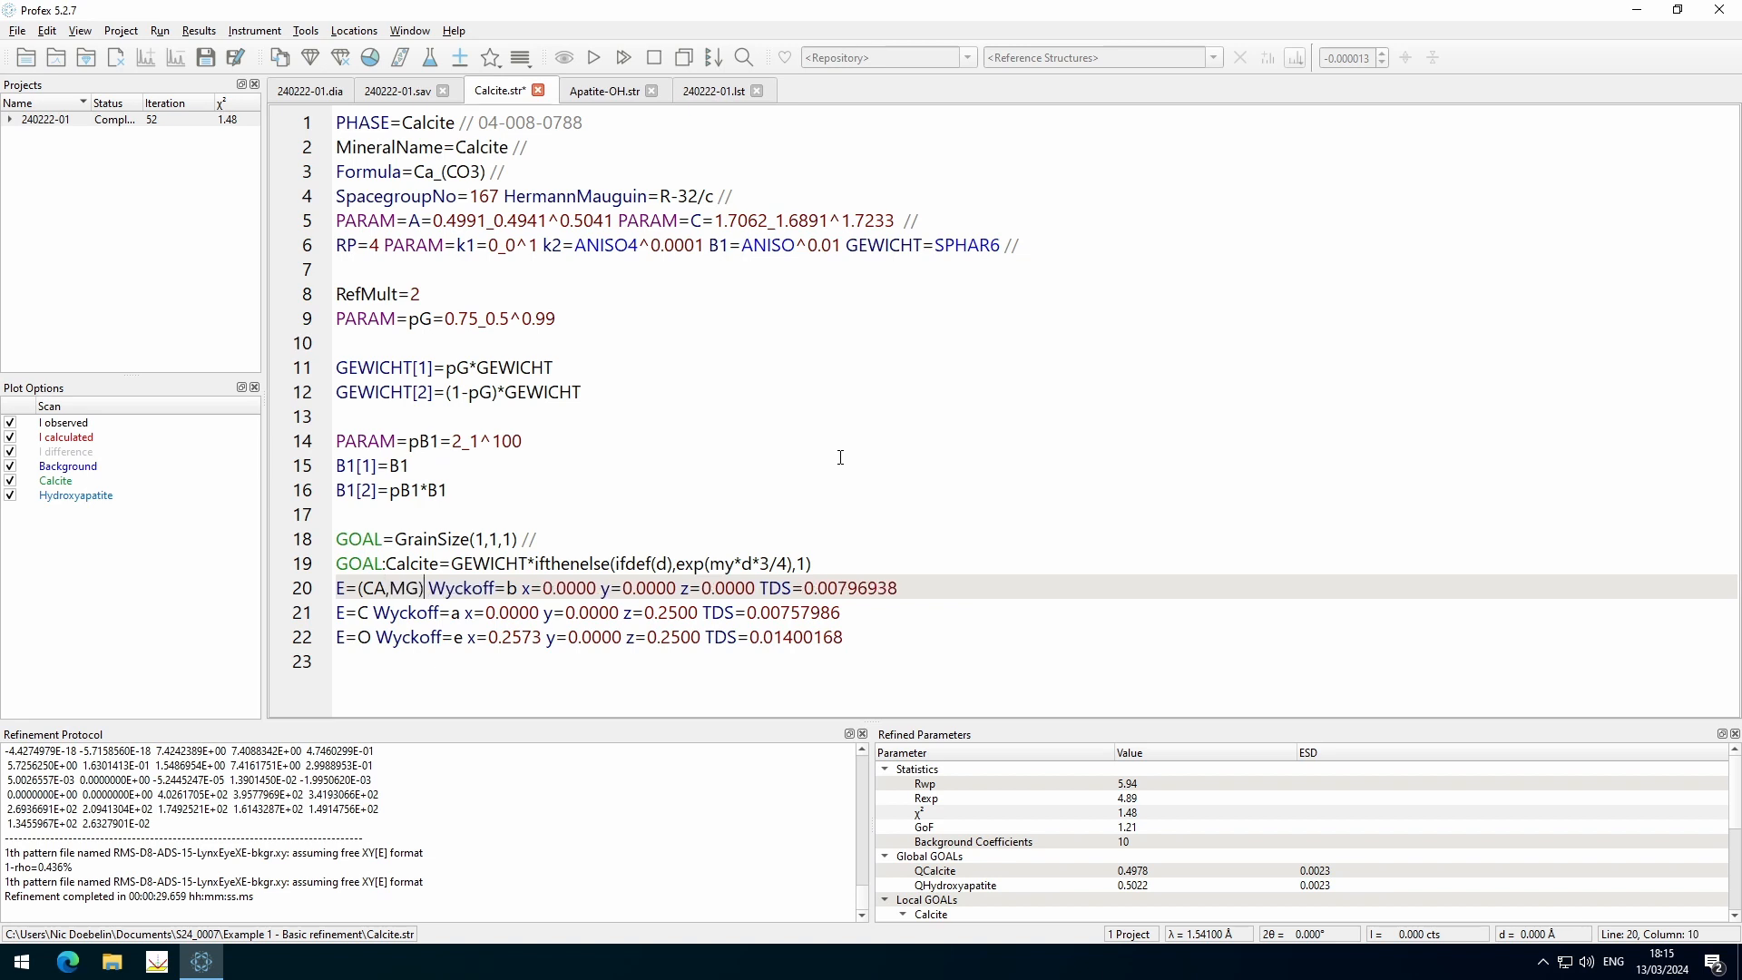
key(Left)
key(Left)
text(())
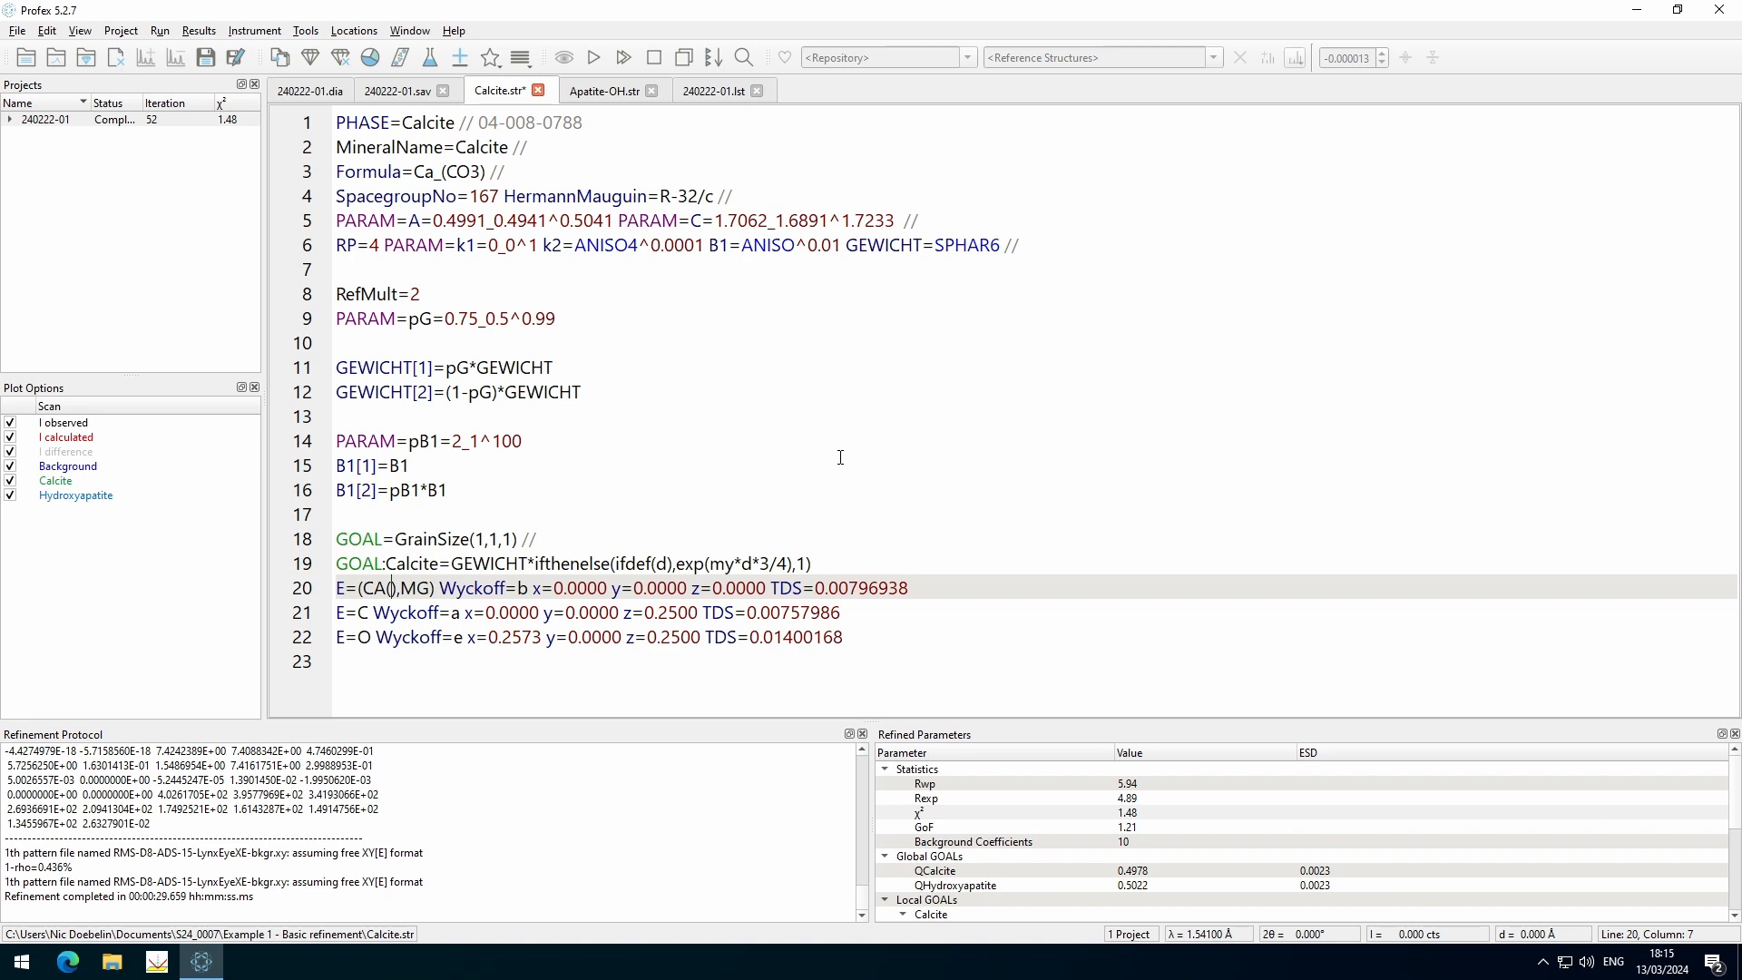
key(Right)
key(Right)
text((),MG(p)
key(Left)
key(Left)
key(Left)
text(1-p),MG(p)))
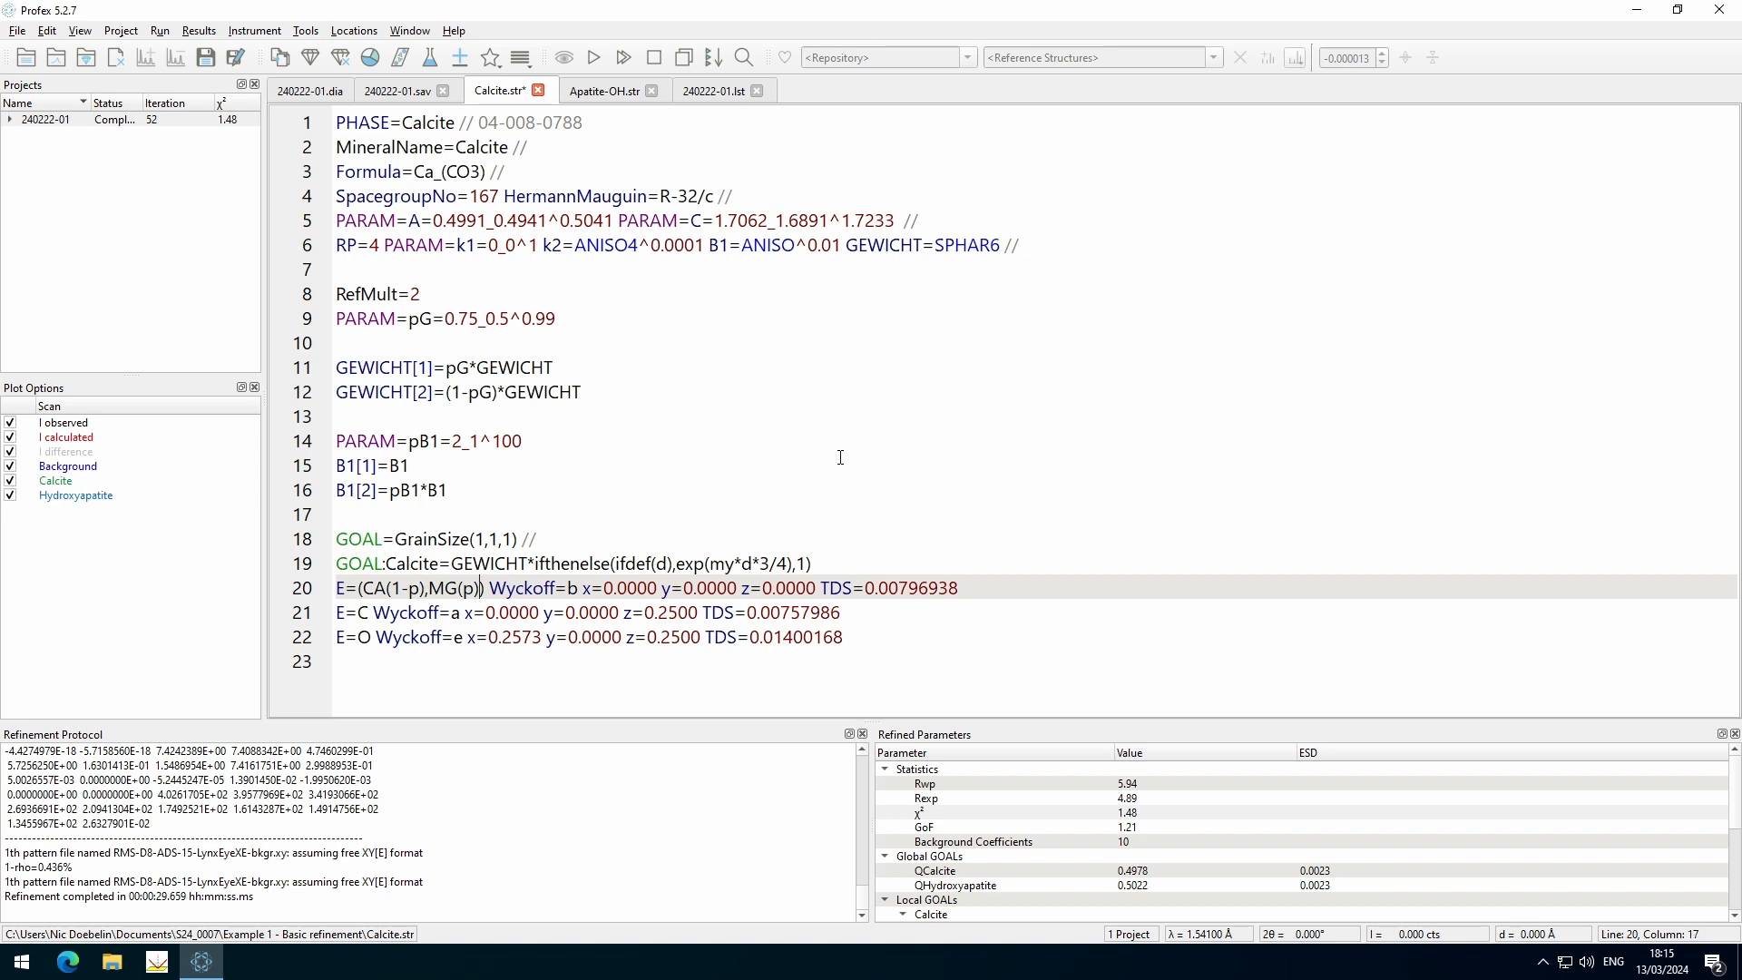
Declare the magnesium occupancy on the calcium site of Calcite.str as a refined parameter with PARAM=p=0_0^1
text( PARAM=p=)
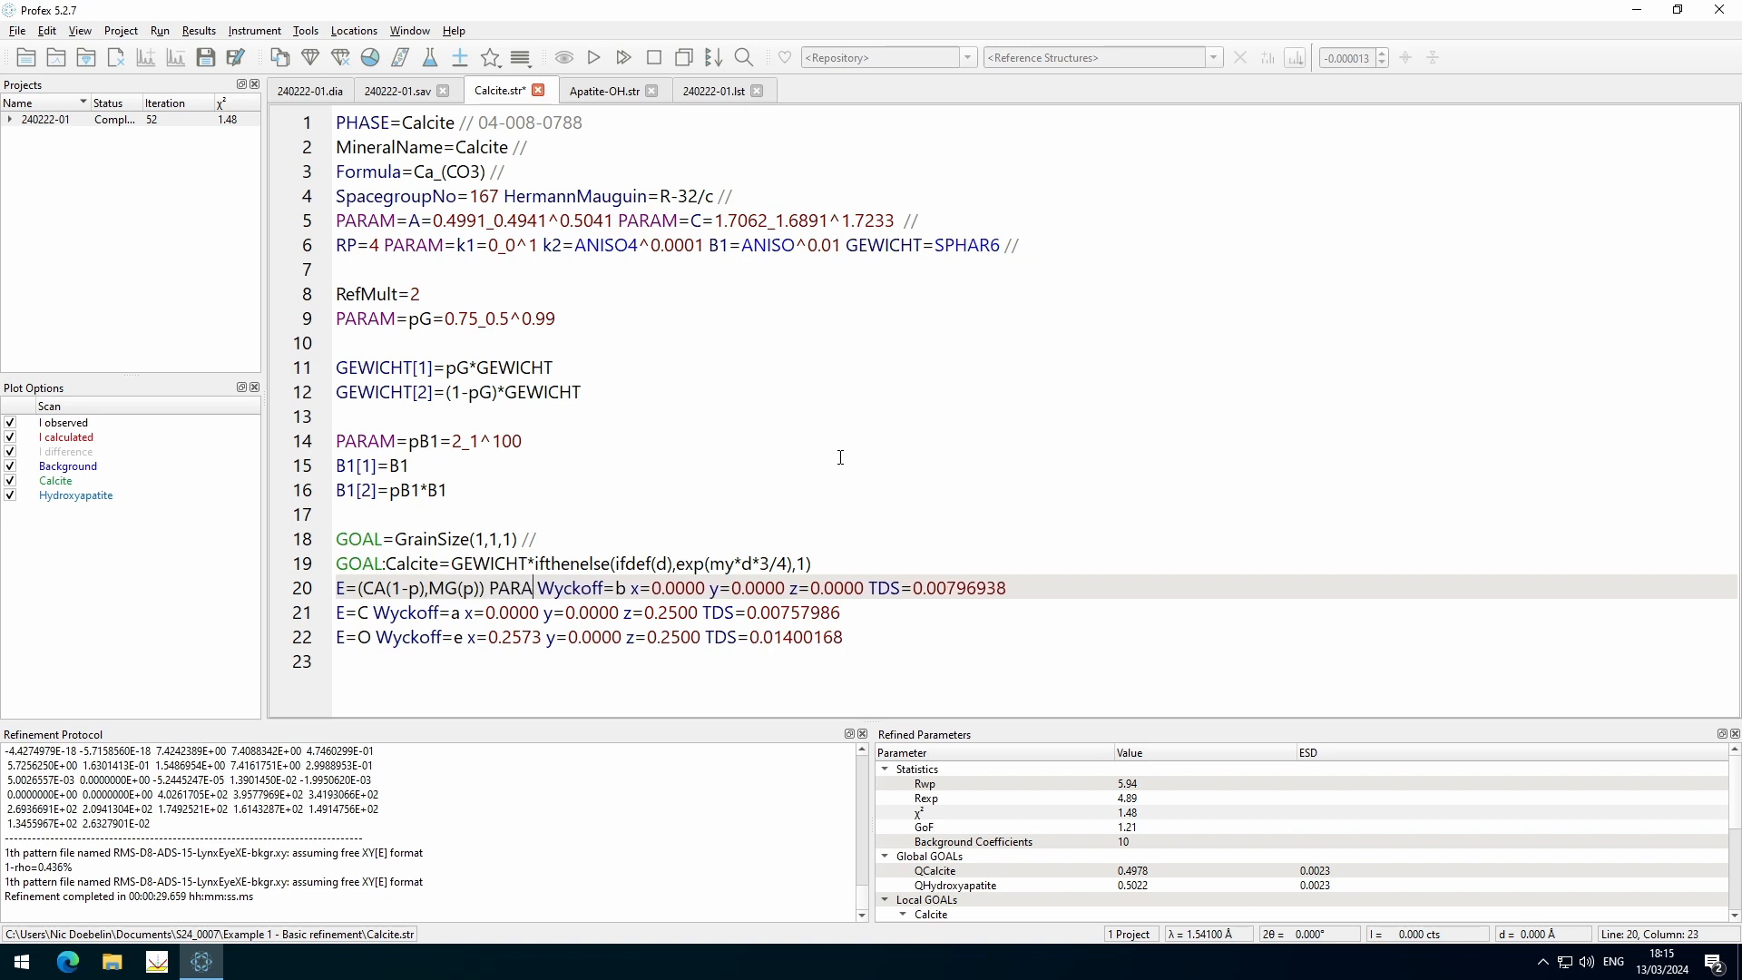
text(0)
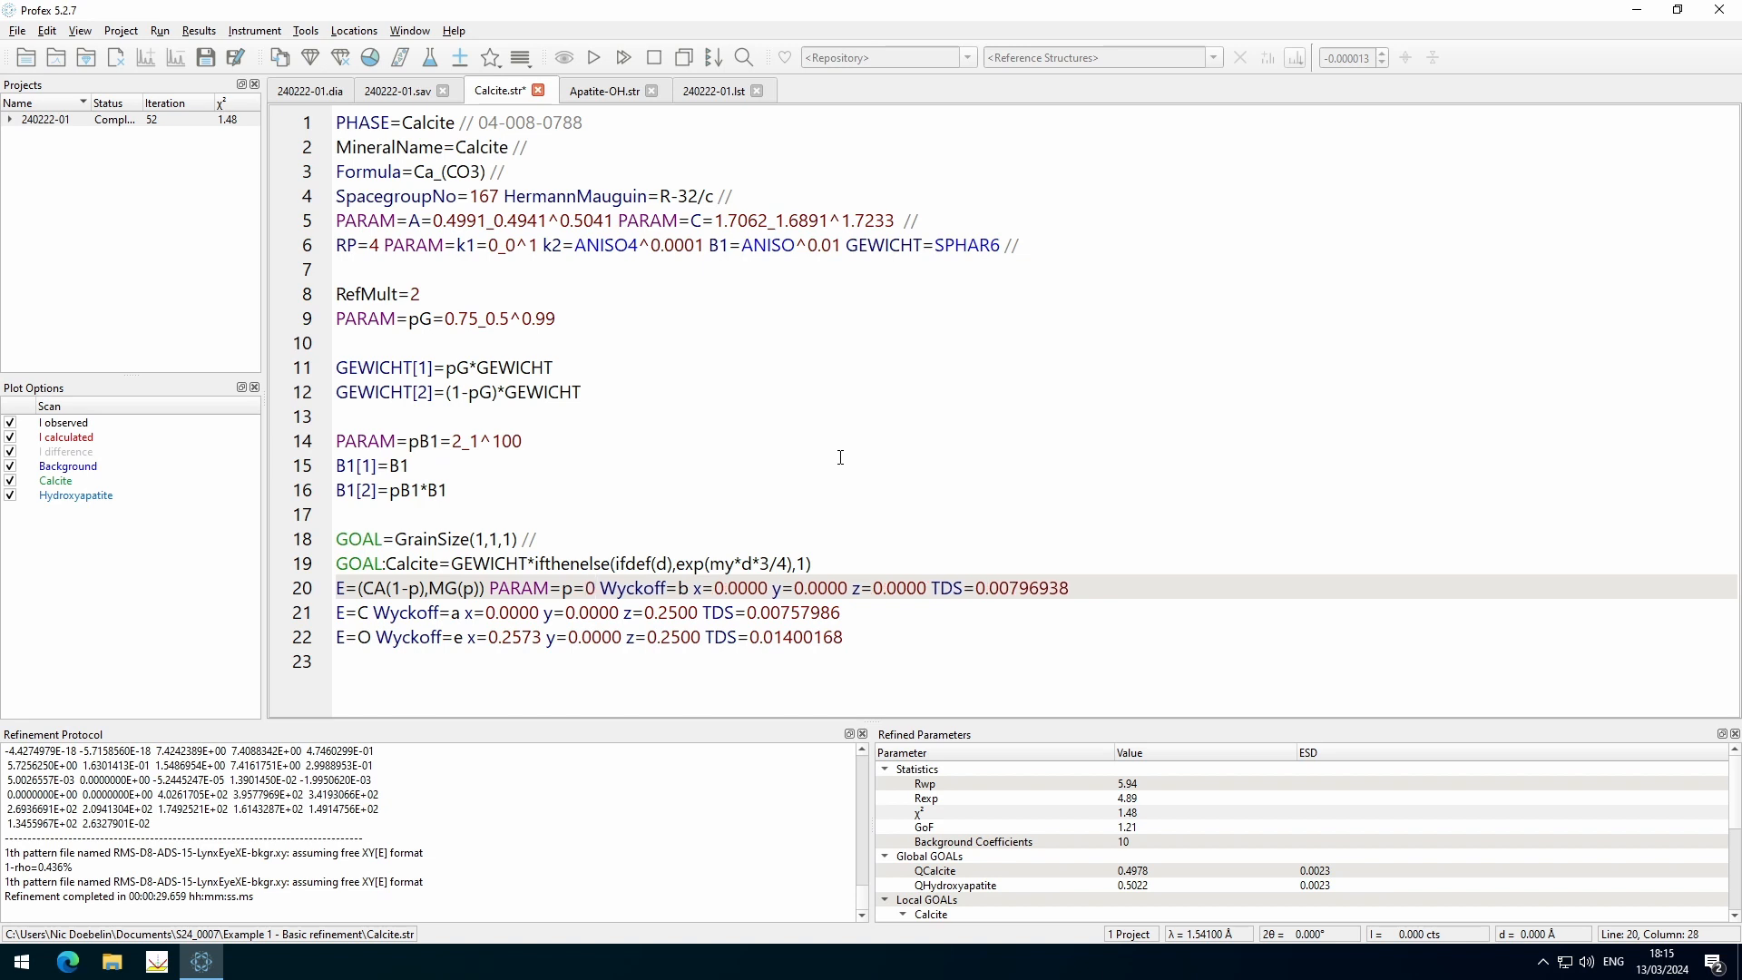
text(_0)
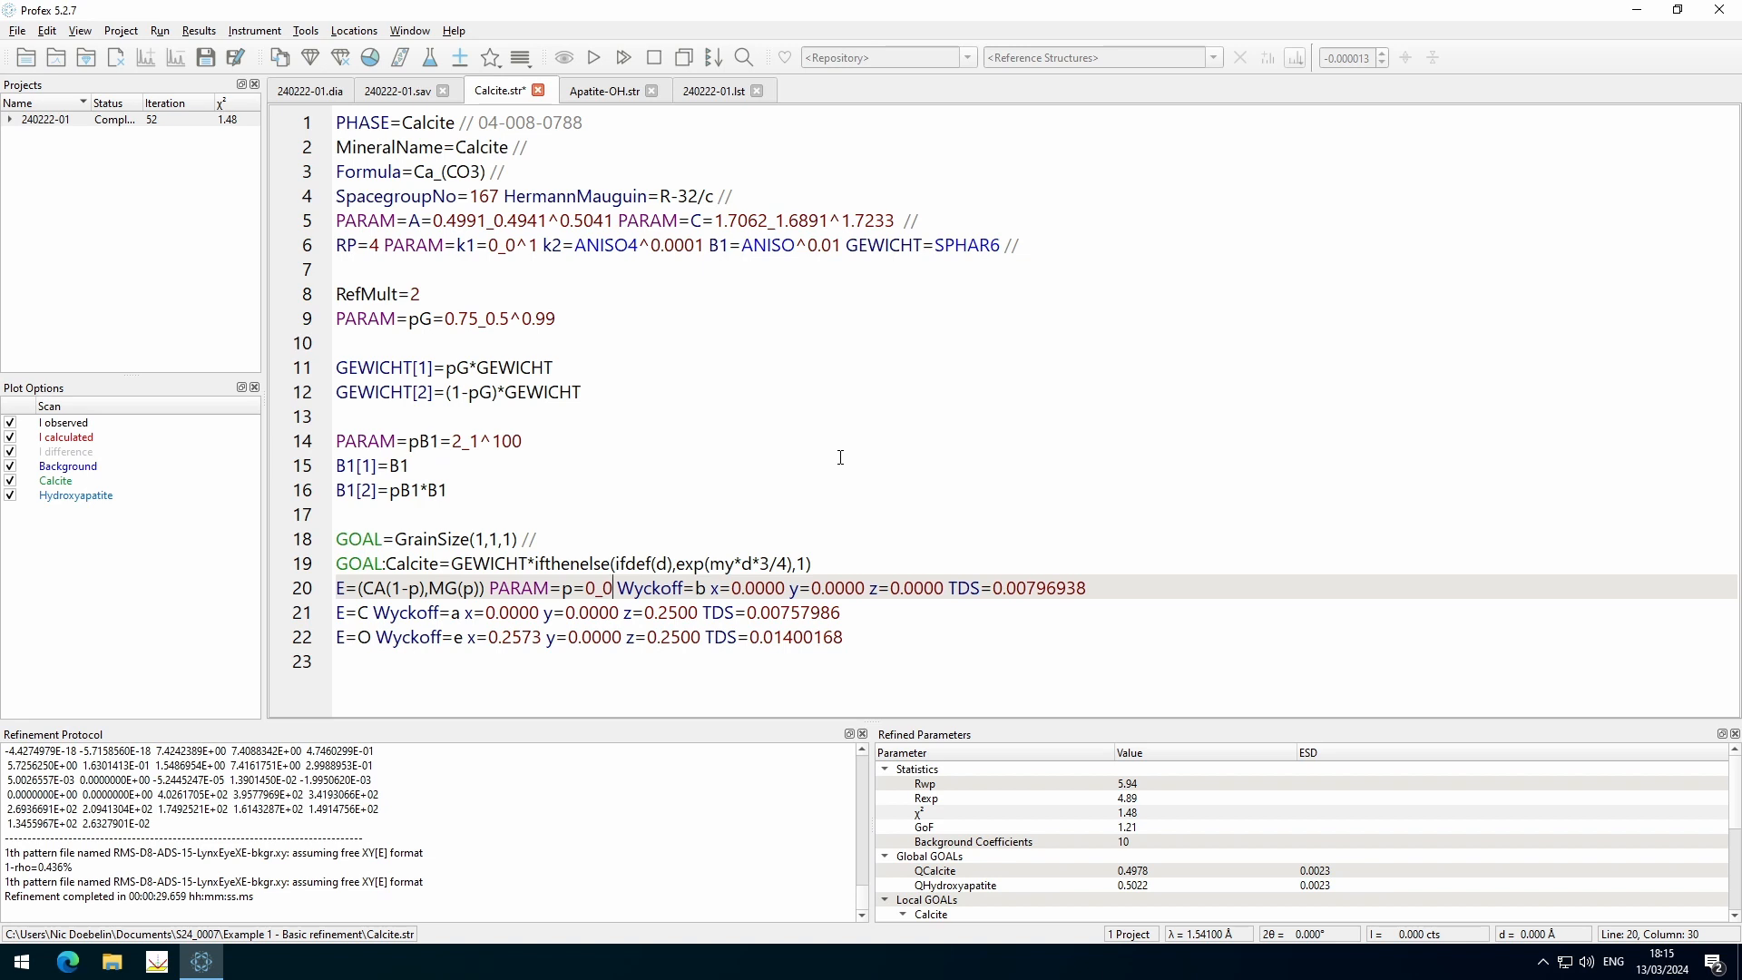
text(^1)
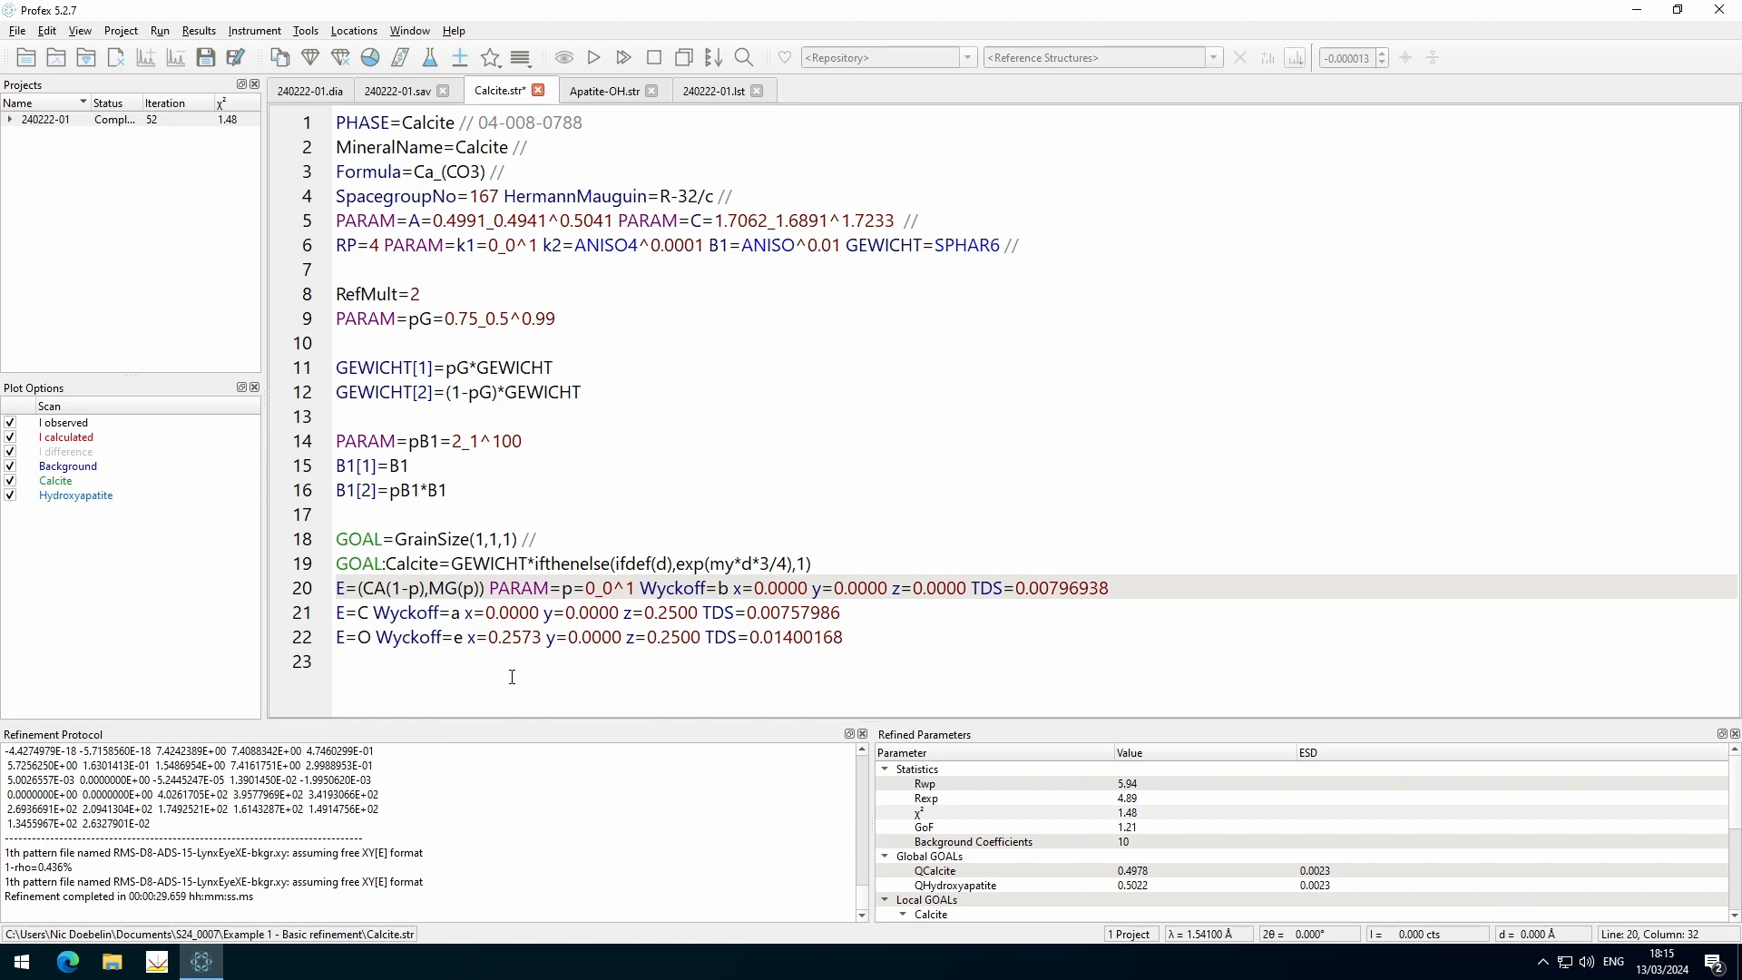
In Apatite-OH.str, replace the CA atom on the Wyckoff f site with the mixed occupancy (CA(1-p),NA(p))
click(601, 91)
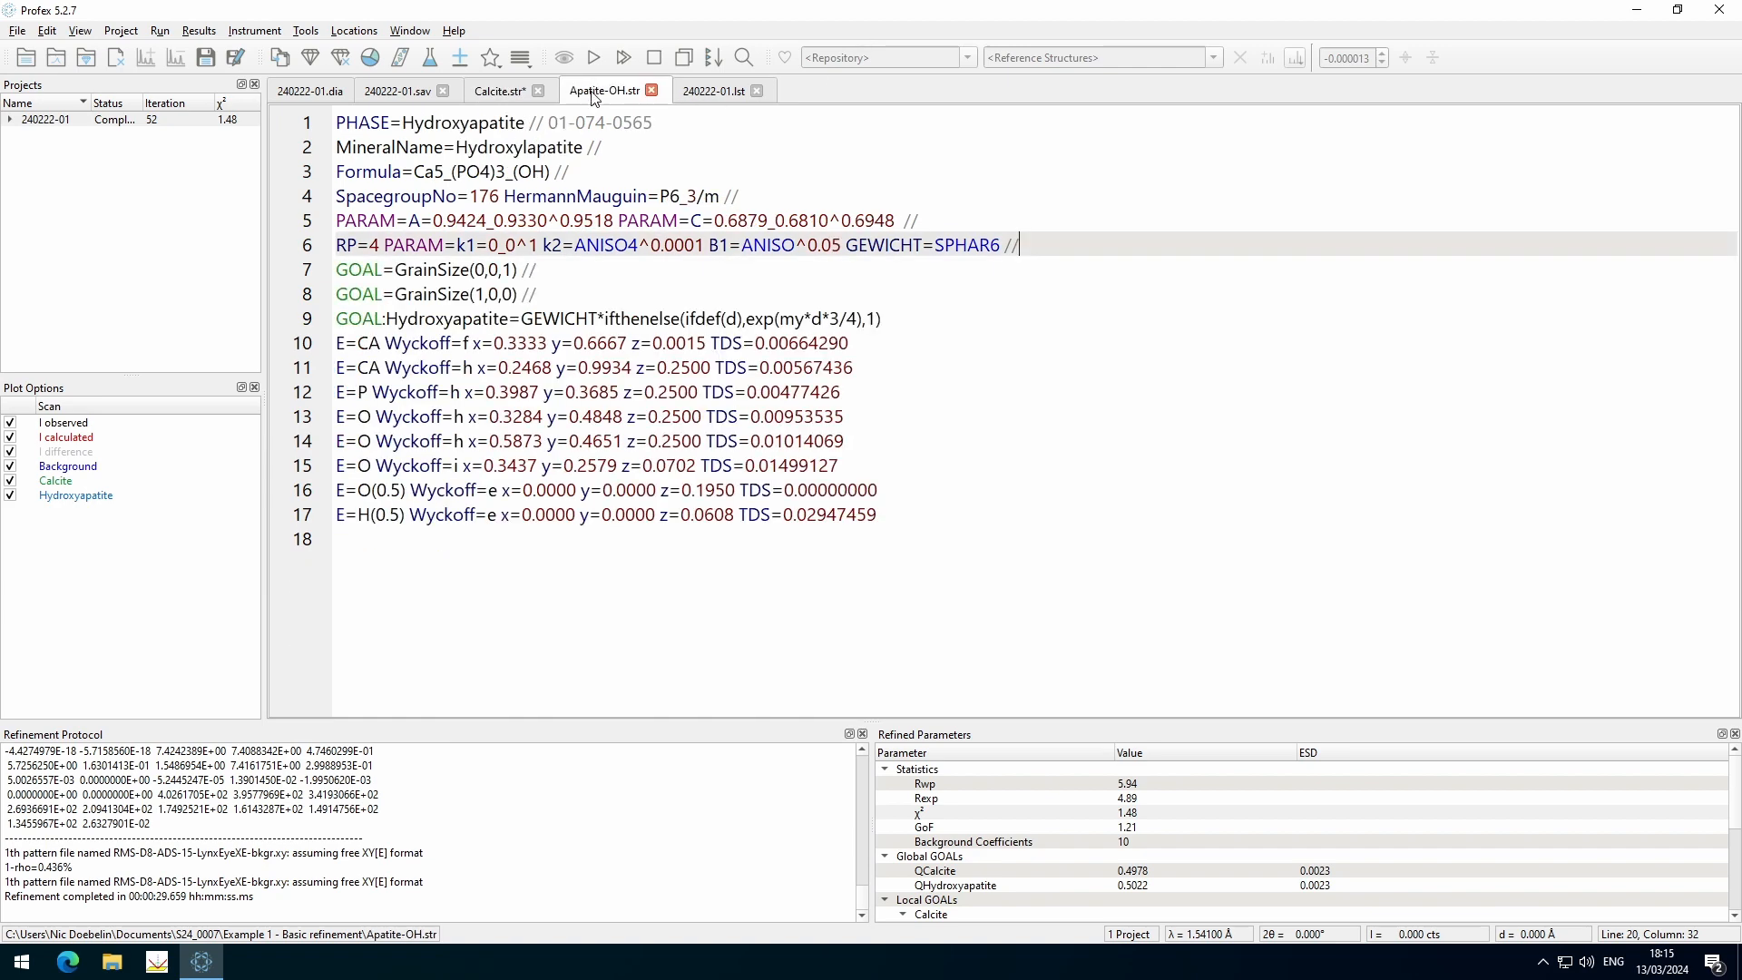
click(359, 344)
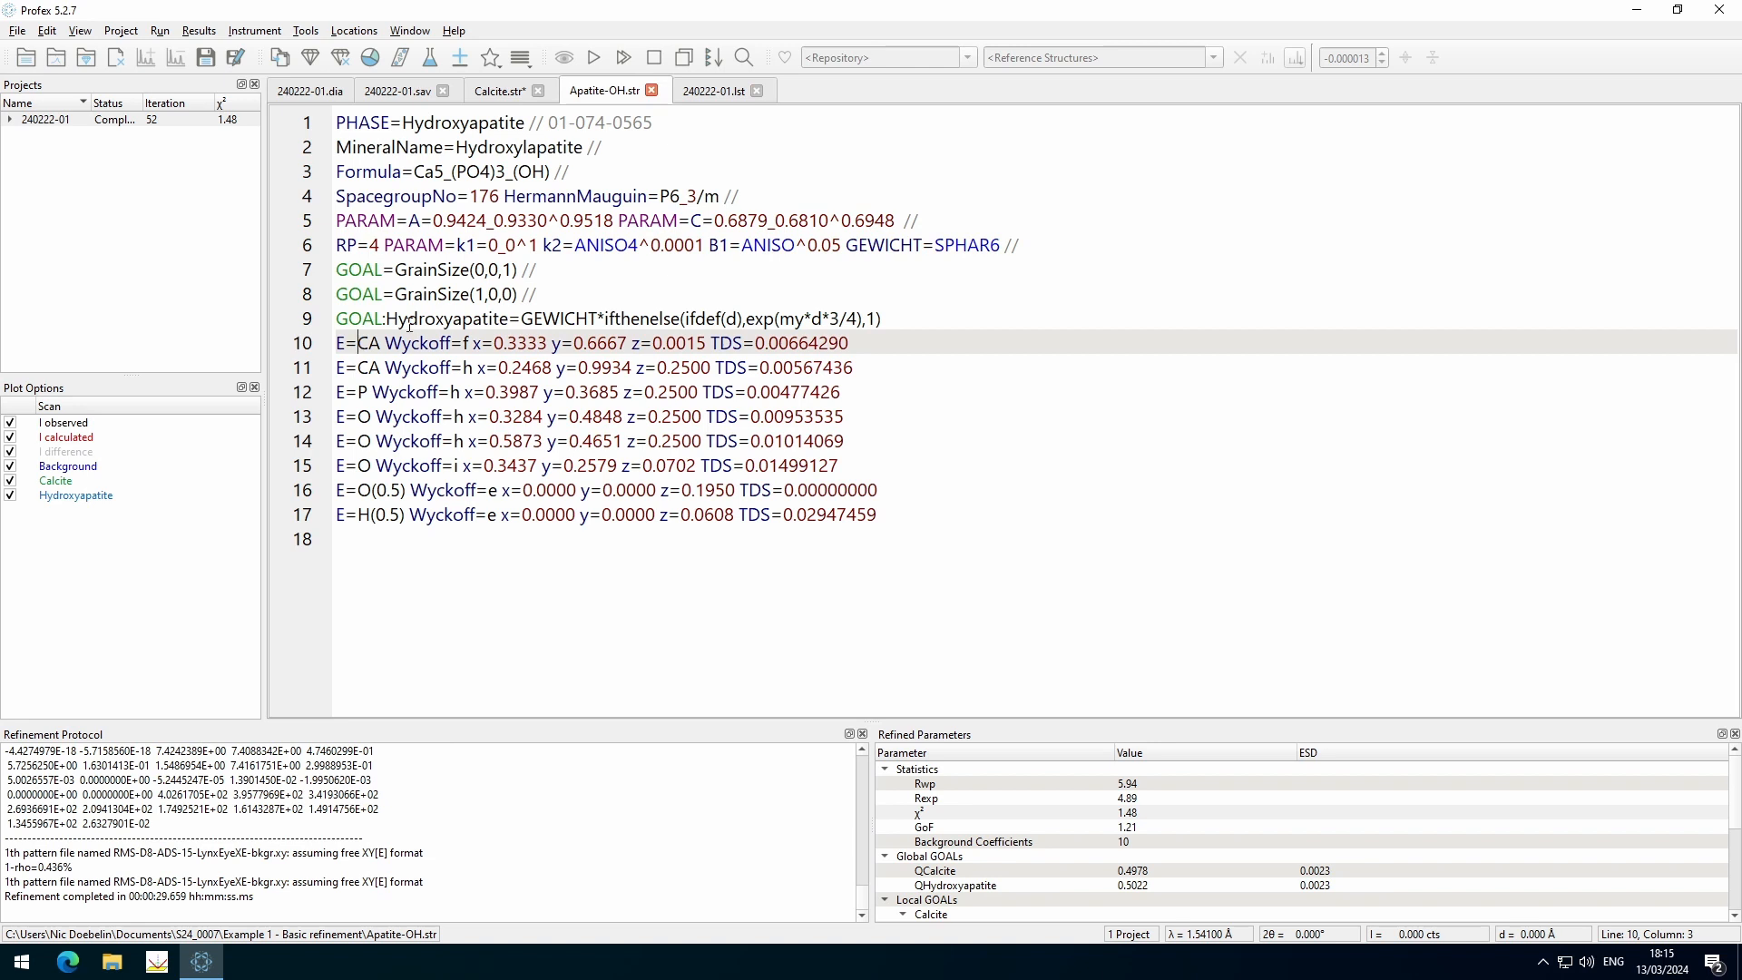
text((CA)
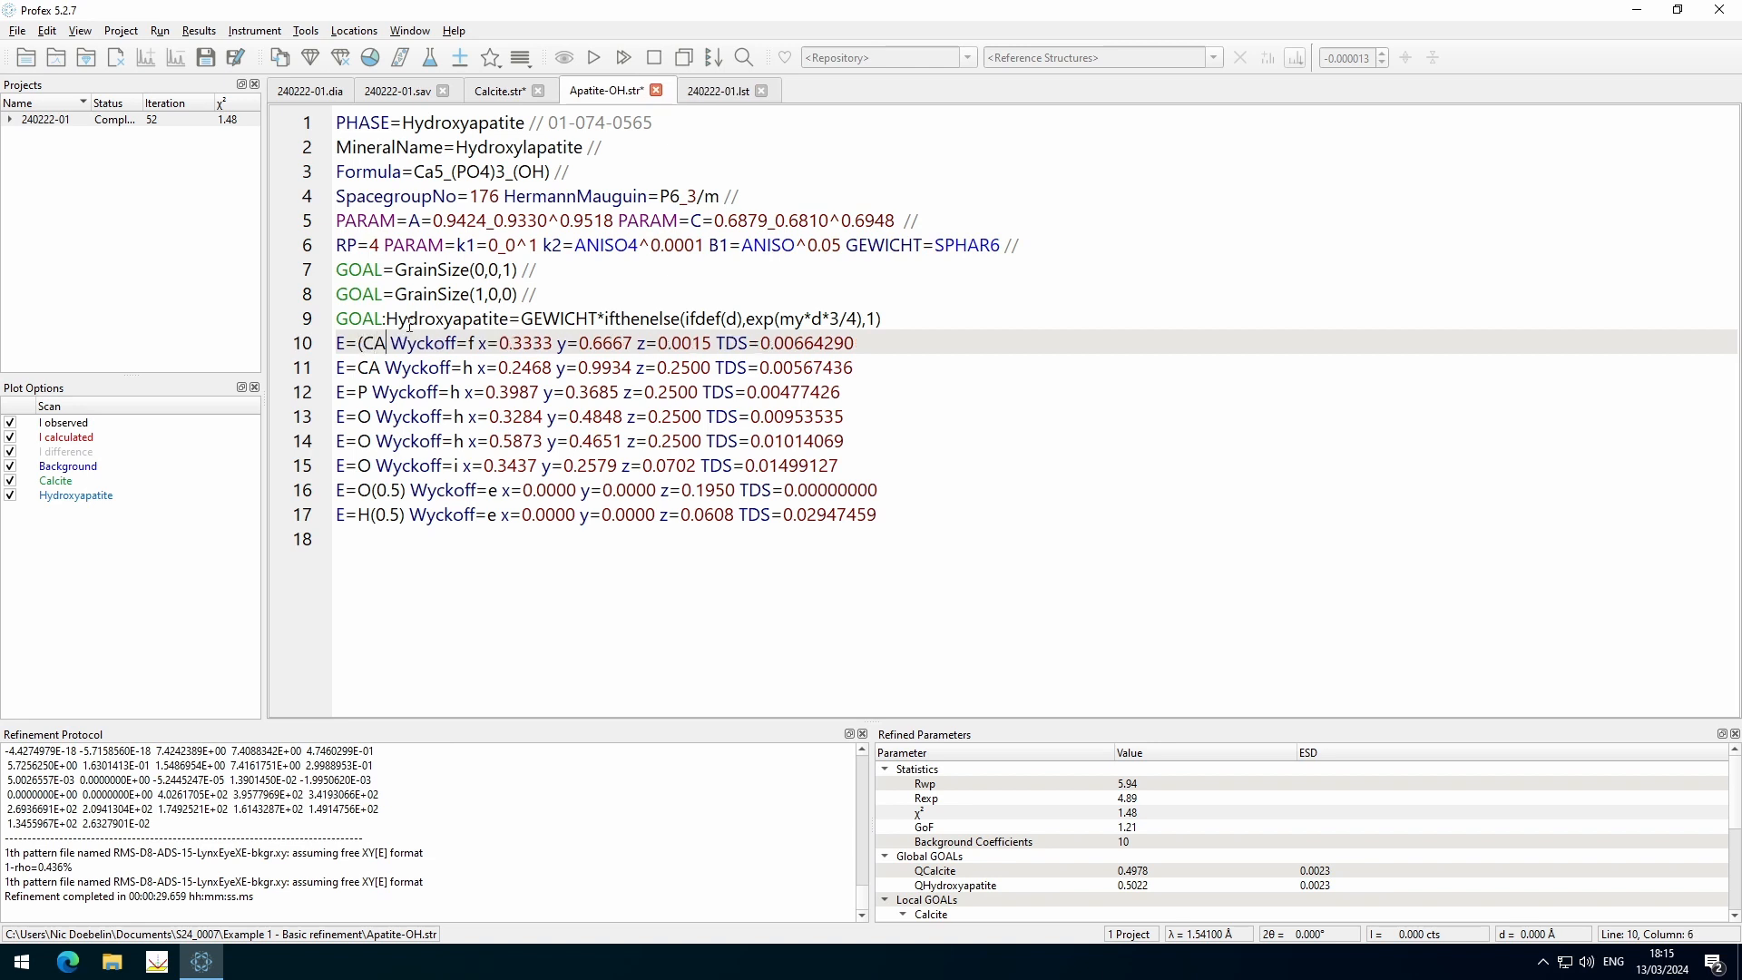
text((1-p))
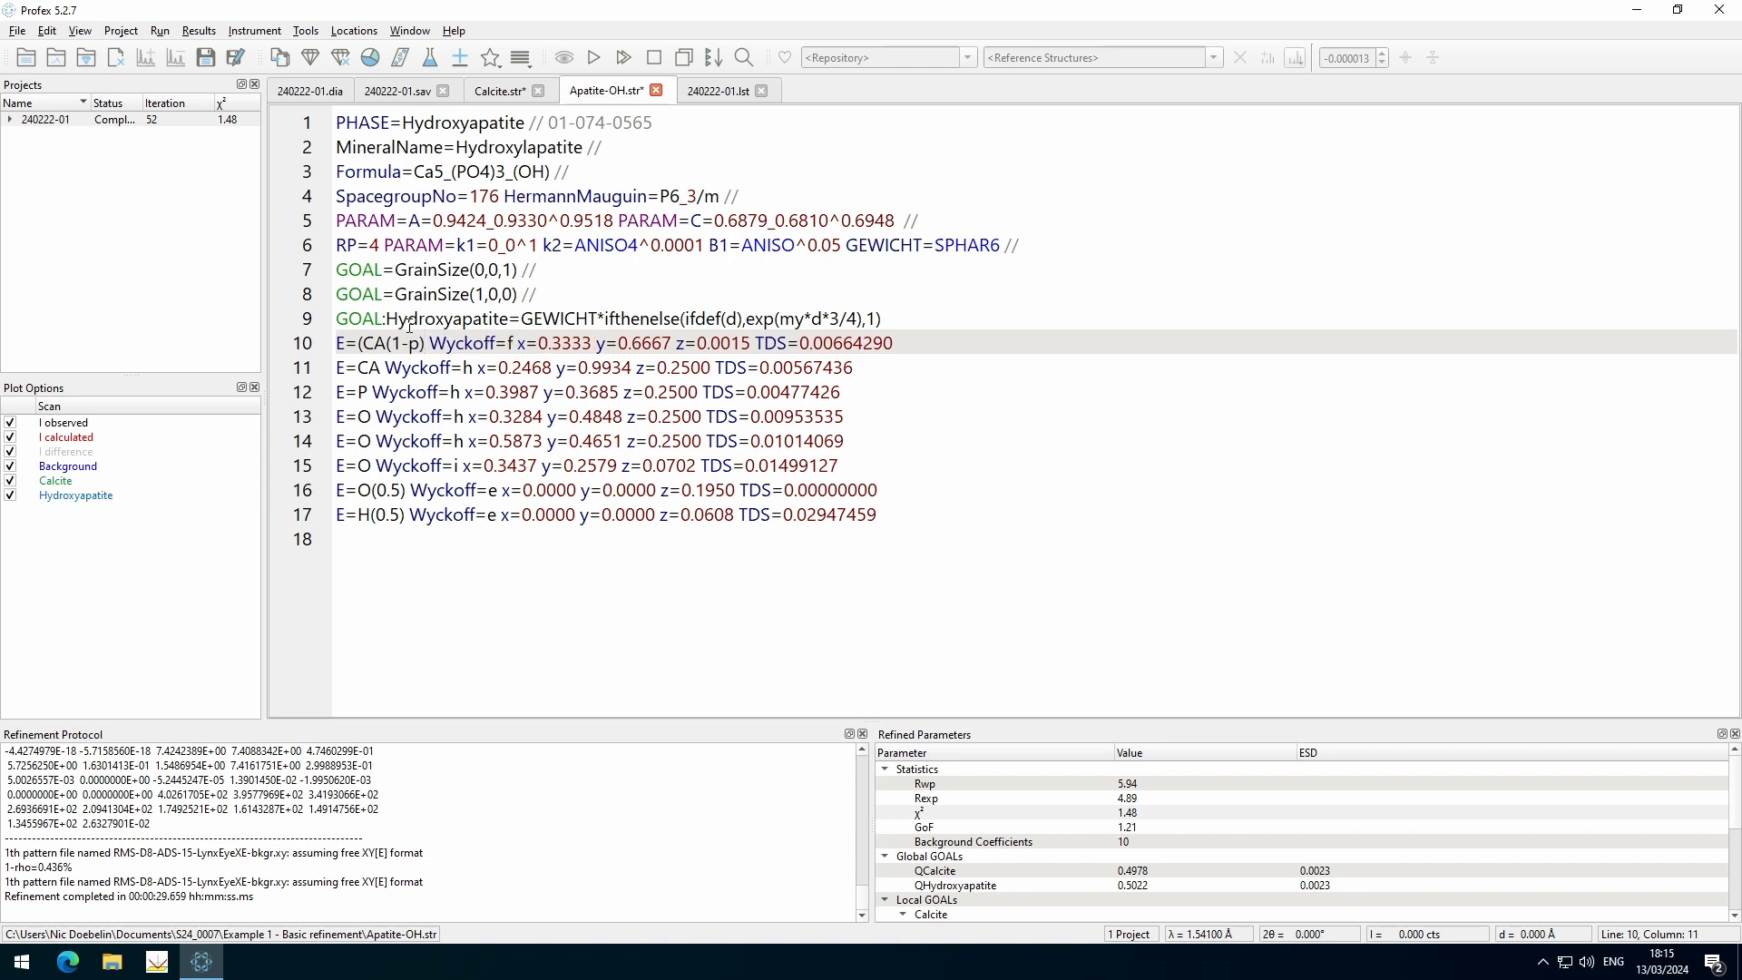
text(,NA(p)))
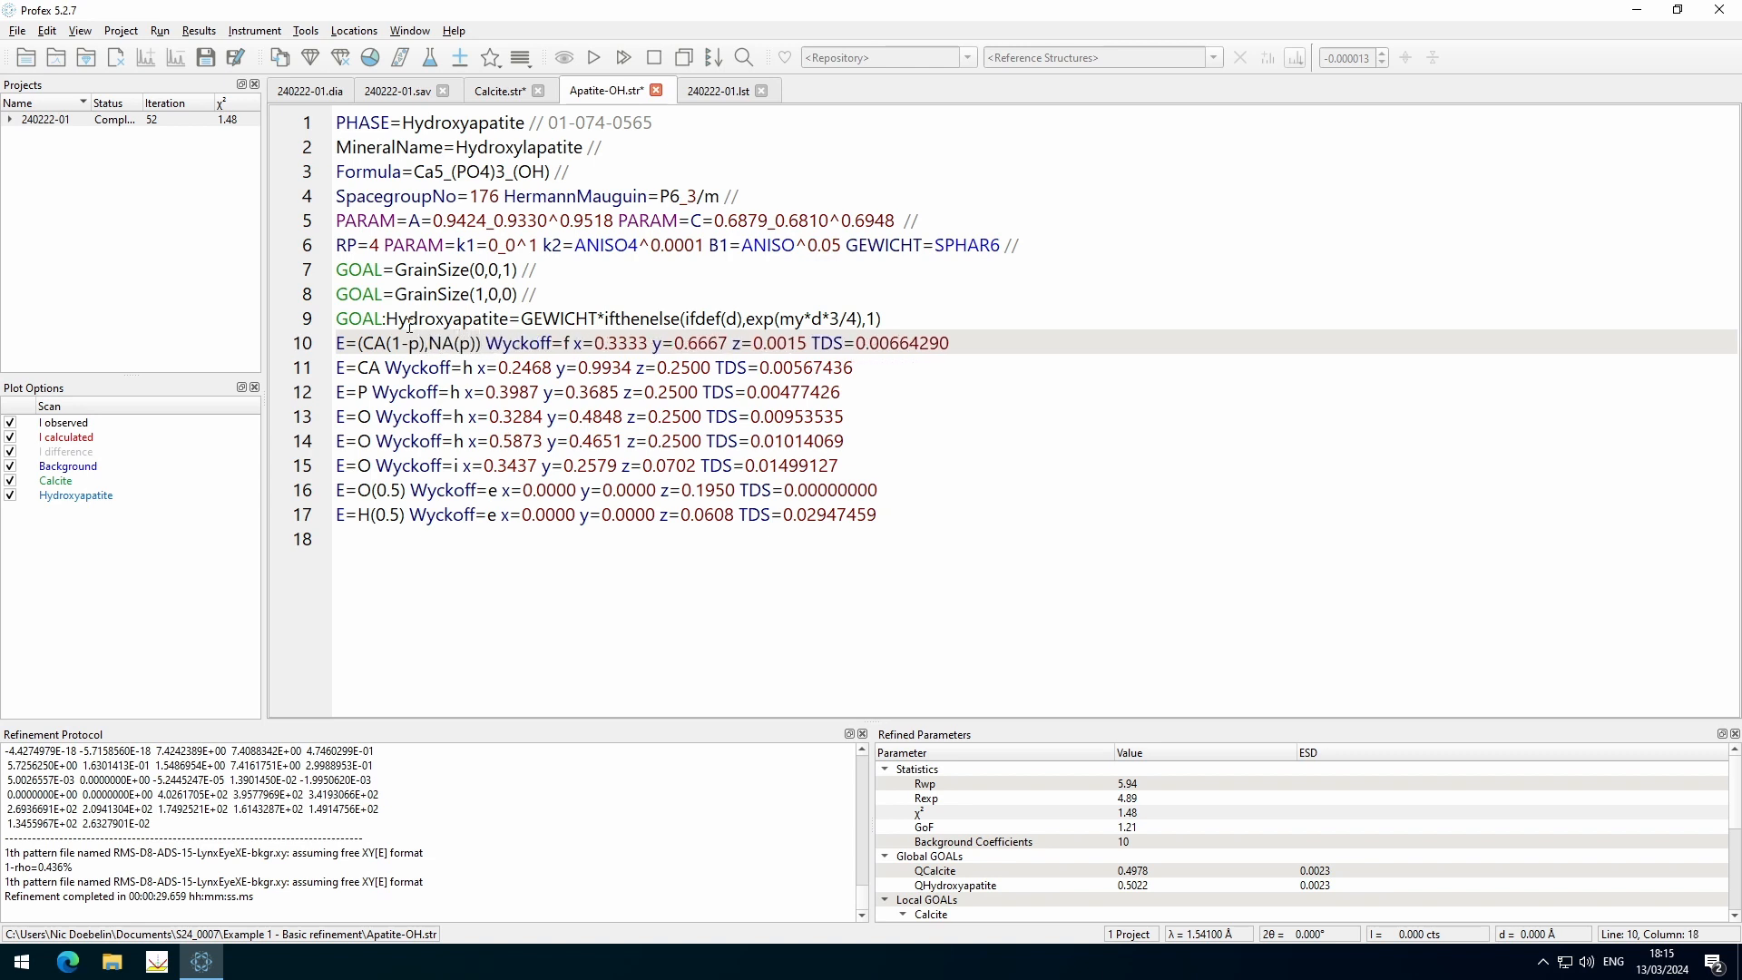
Declare the sodium occupancy on the Wyckoff f calcium site of Apatite-OH.str as PARAM=p=0_0^1
text( PARAM)
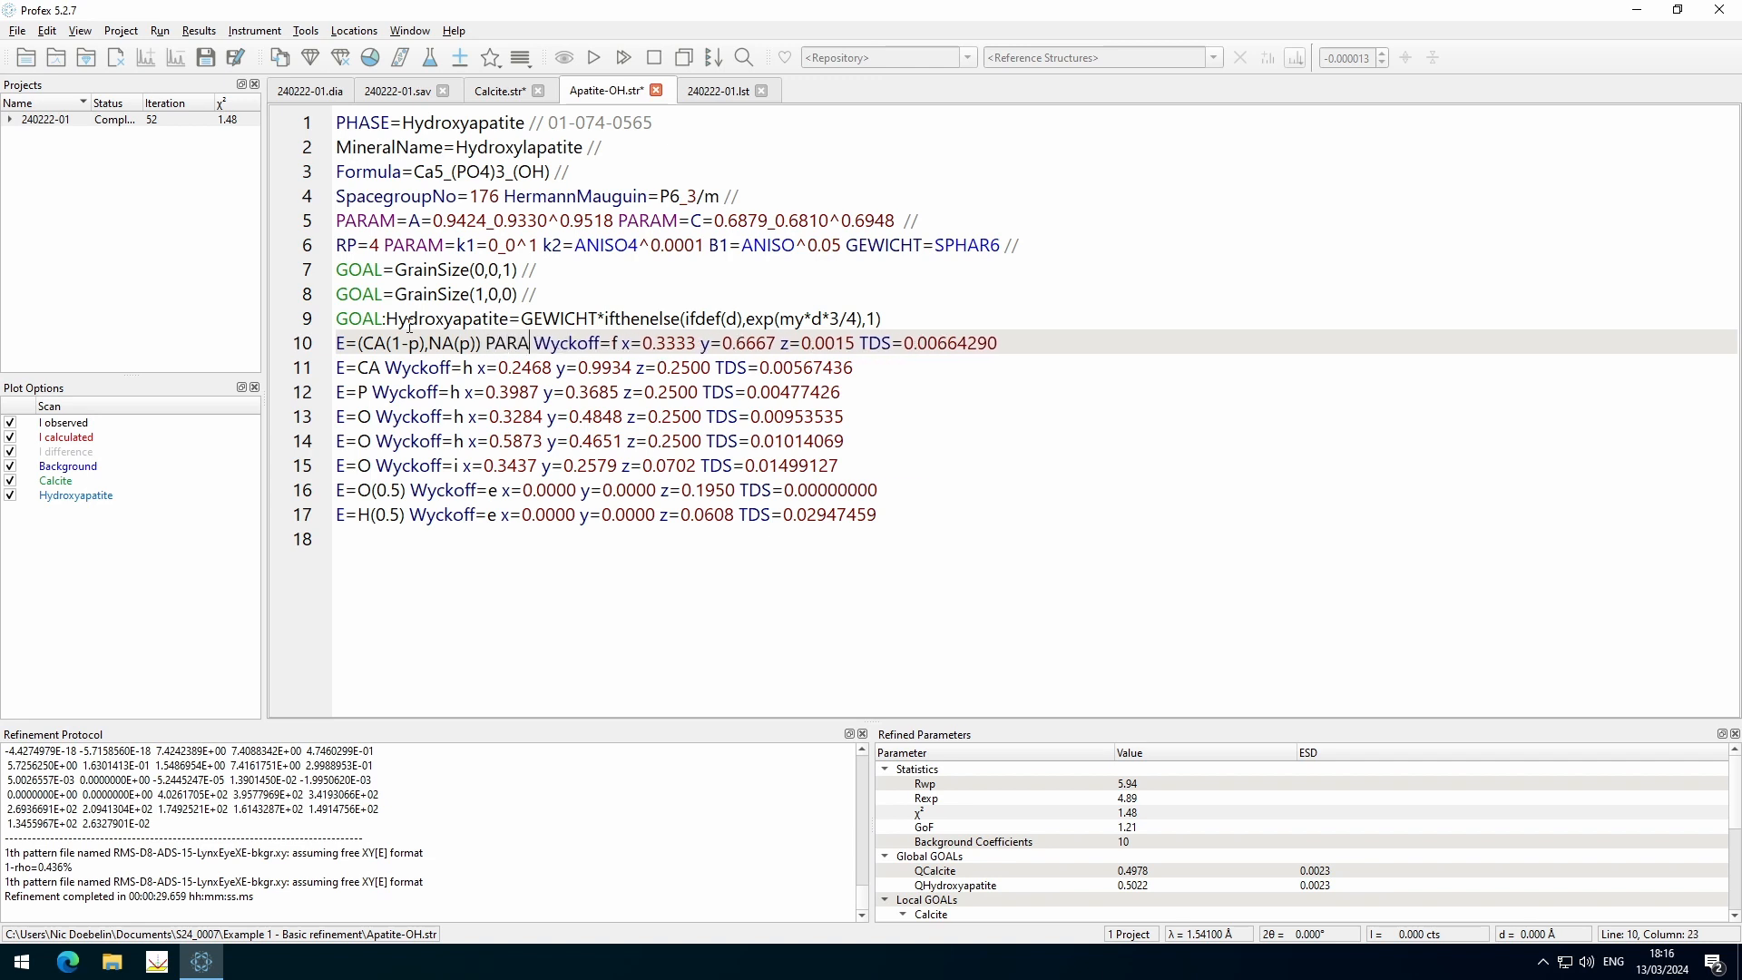
text(=p=)
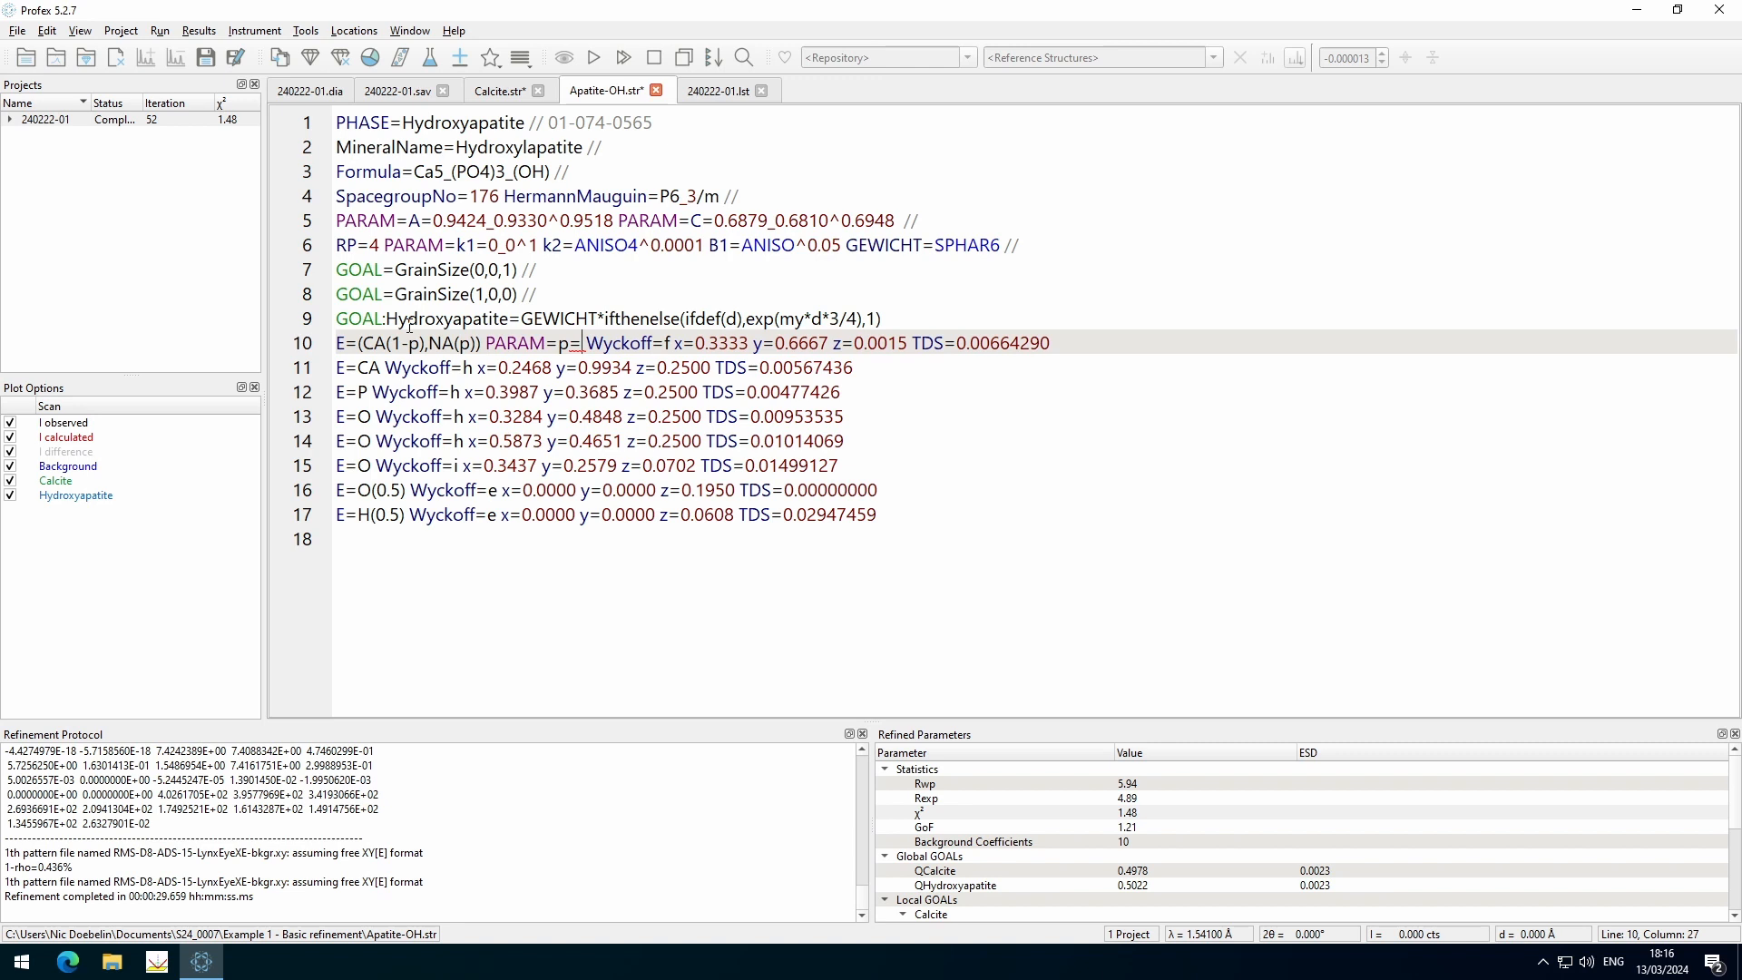
text(0_0 ^1)
key(BackSpace)
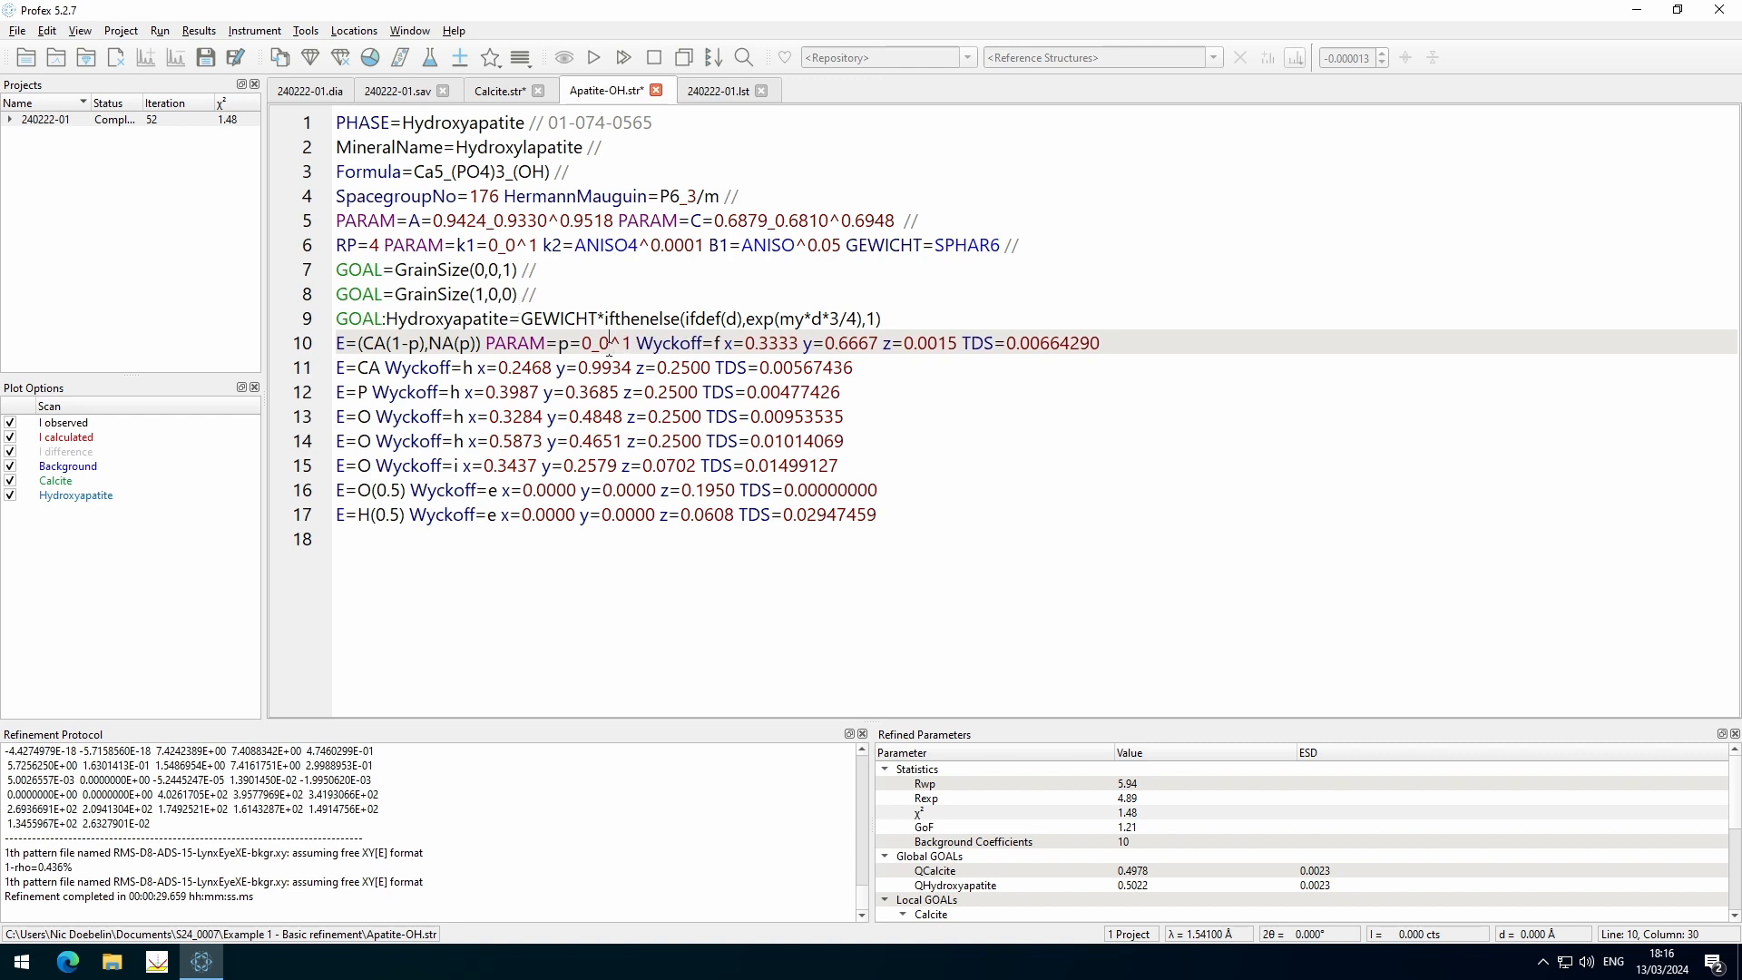
key(Right)
key(Right)
Copy (CA(1-p),NA(p)) PARAM=p=0_0^1 from the Wyckoff f line over the CA atom on the Wyckoff h line of Apatite-OH.str
click(362, 367)
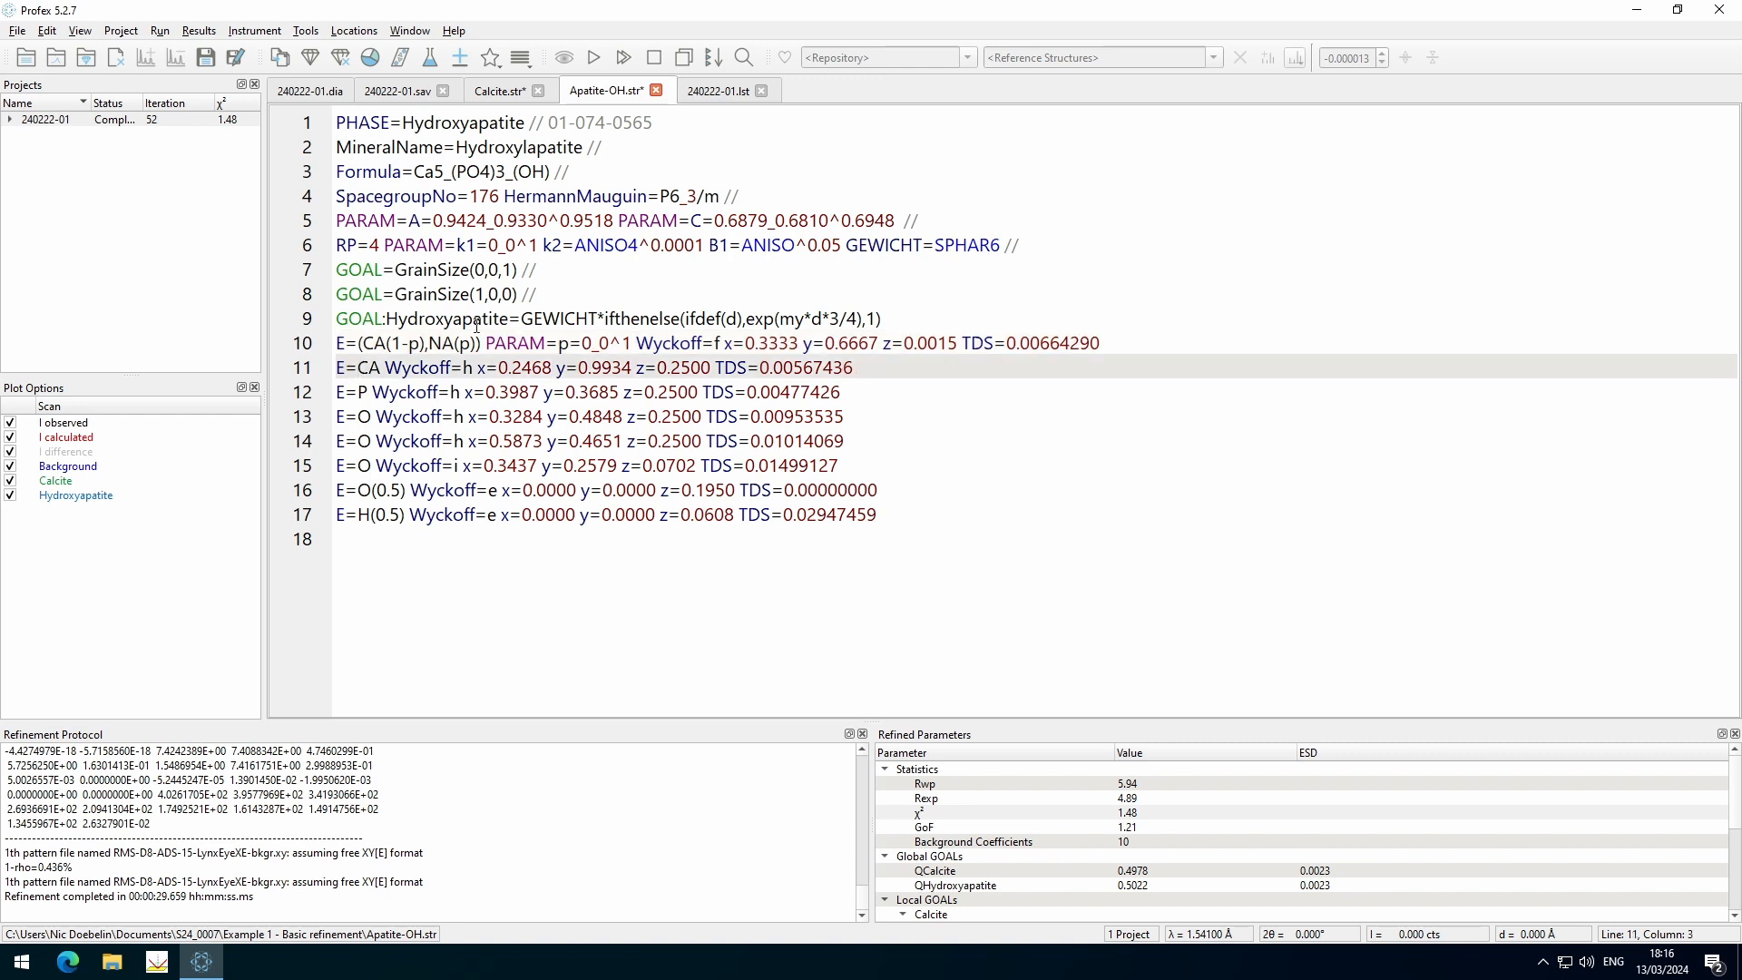
key(Up)
key(shift+Right)
key(shift+Right)
key(shift+Right)
key(shift+Right)
key(shift+Right)
key(shift+Right)
key(shift+Right)
key(shift+Right)
key(shift+Right)
key(shift+Right)
key(shift+Right)
key(shift+Right)
key(shift+Right)
key(shift+Right)
key(shift+Right)
key(shift+Right)
key(shift+Right)
key(shift+Right)
key(shift+Right)
key(shift+Right)
key(shift+Right)
key(shift+Right)
key(ctrl+c)
key(Down)
key(Delete)
key(Delete)
key(Delete)
key(ctrl+v)
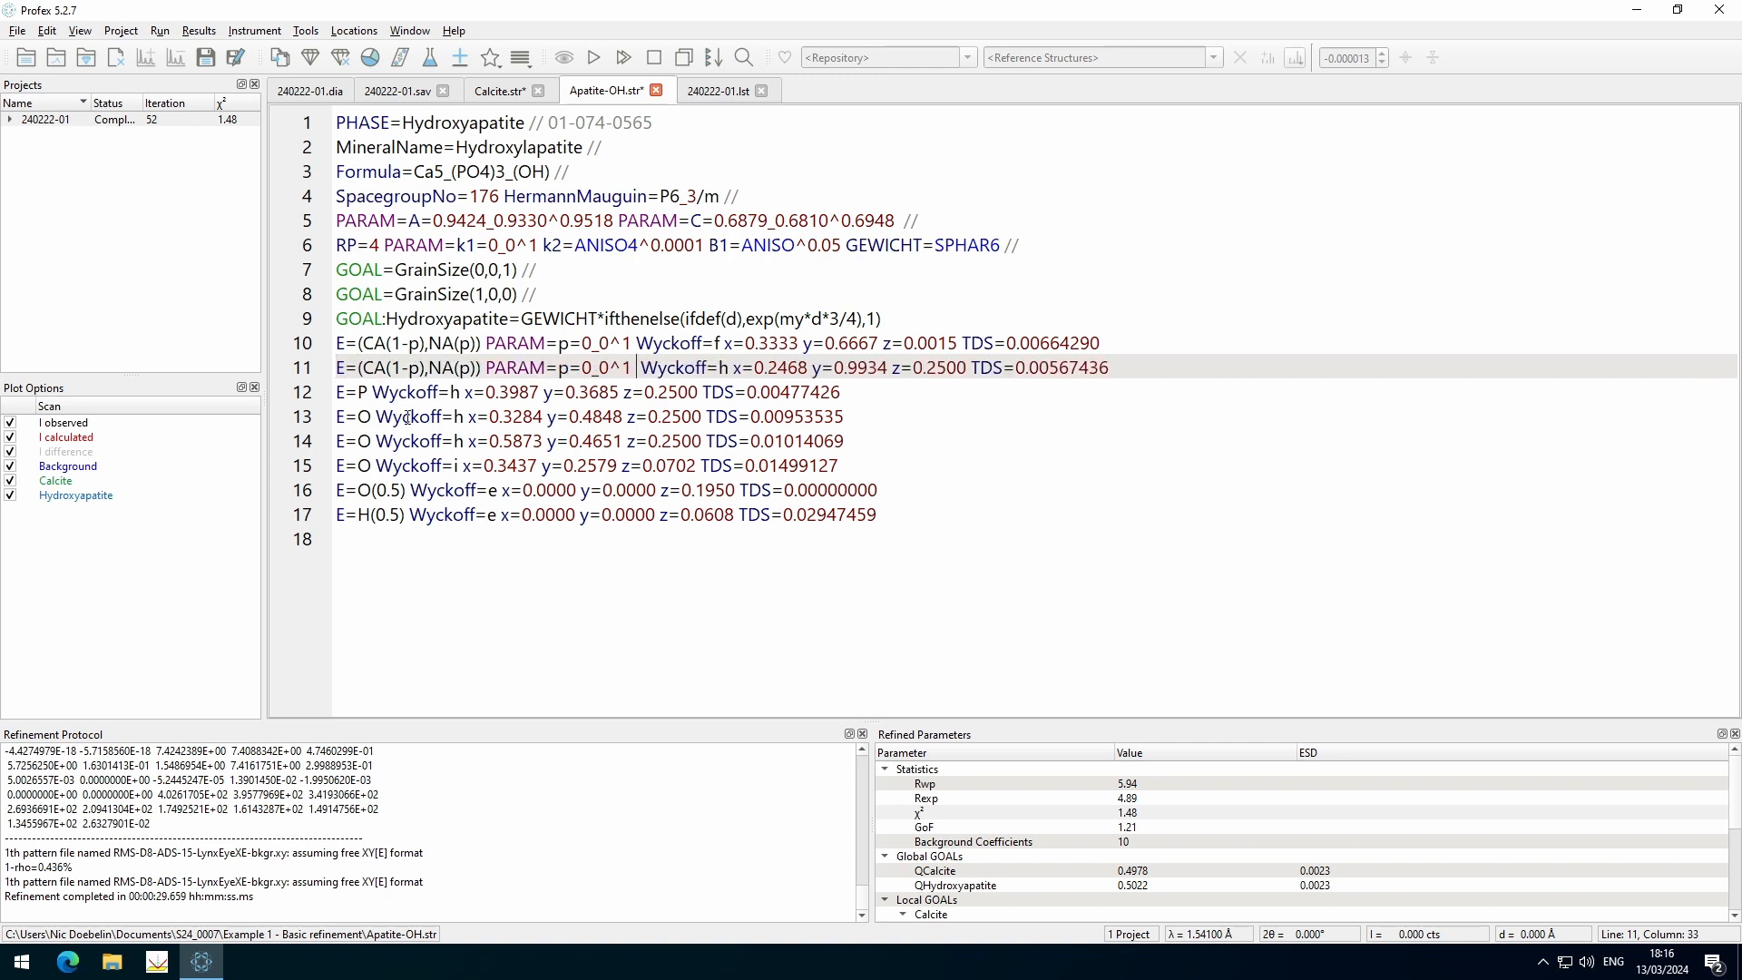
Run the refinement with the mixed calcium site occupancies and check χ² in the refined parameters
click(461, 368)
click(594, 57)
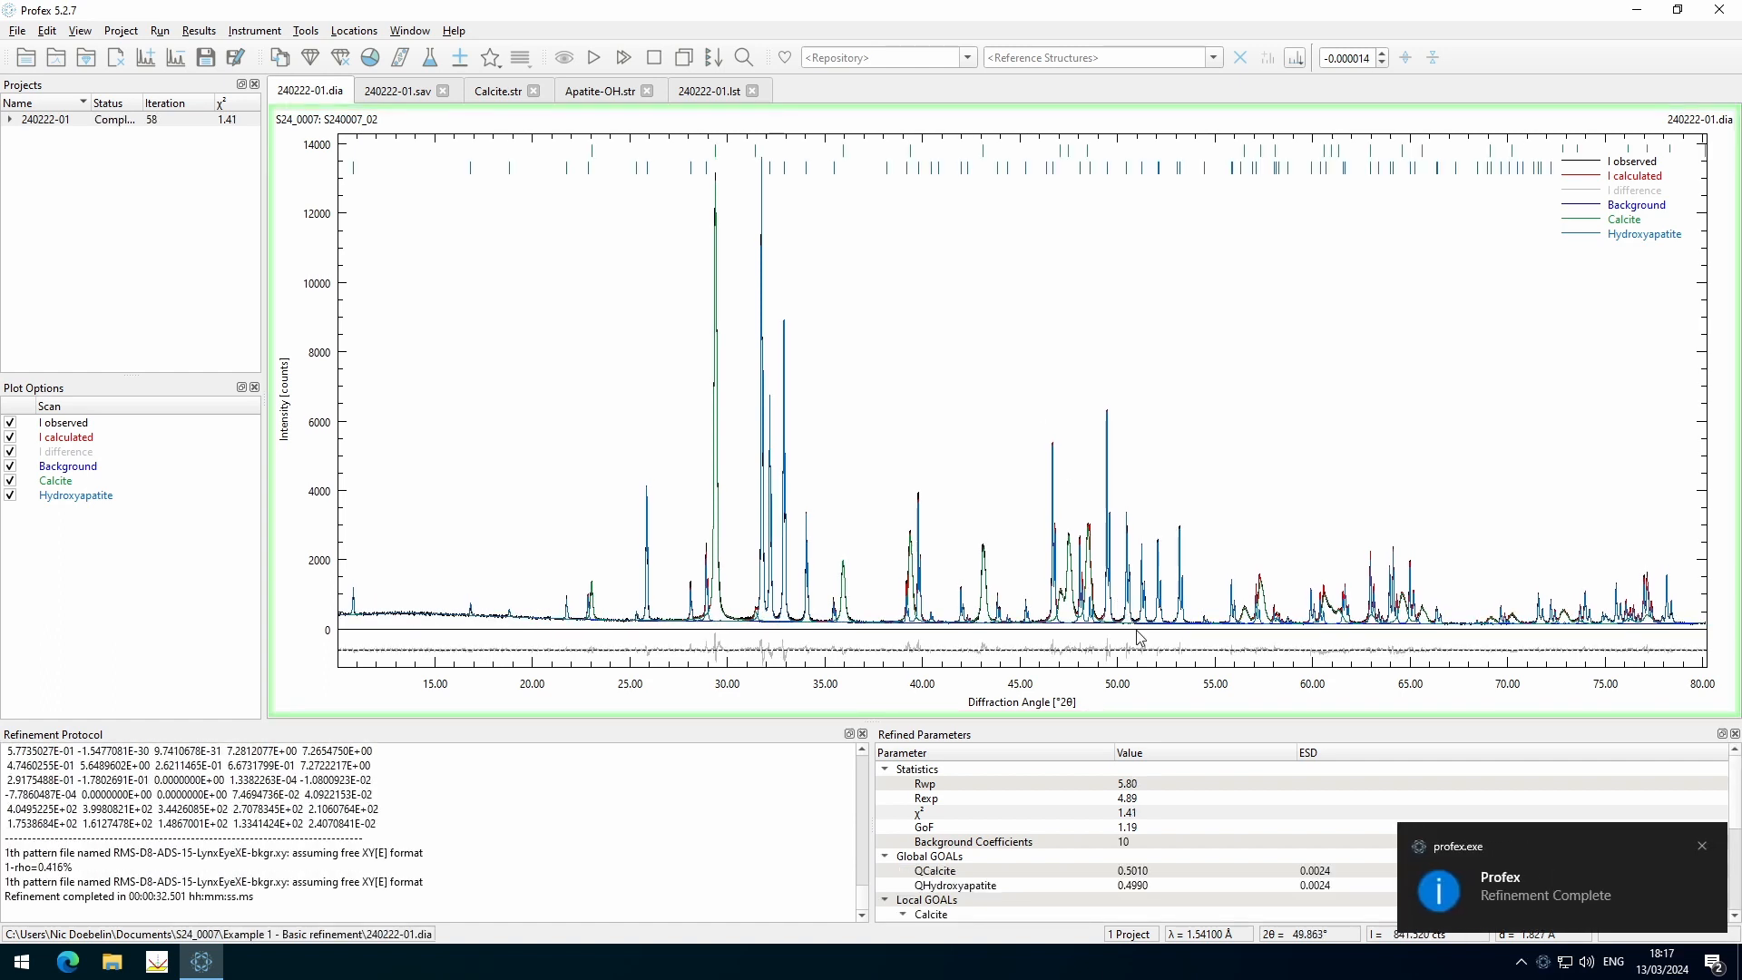
click(1175, 814)
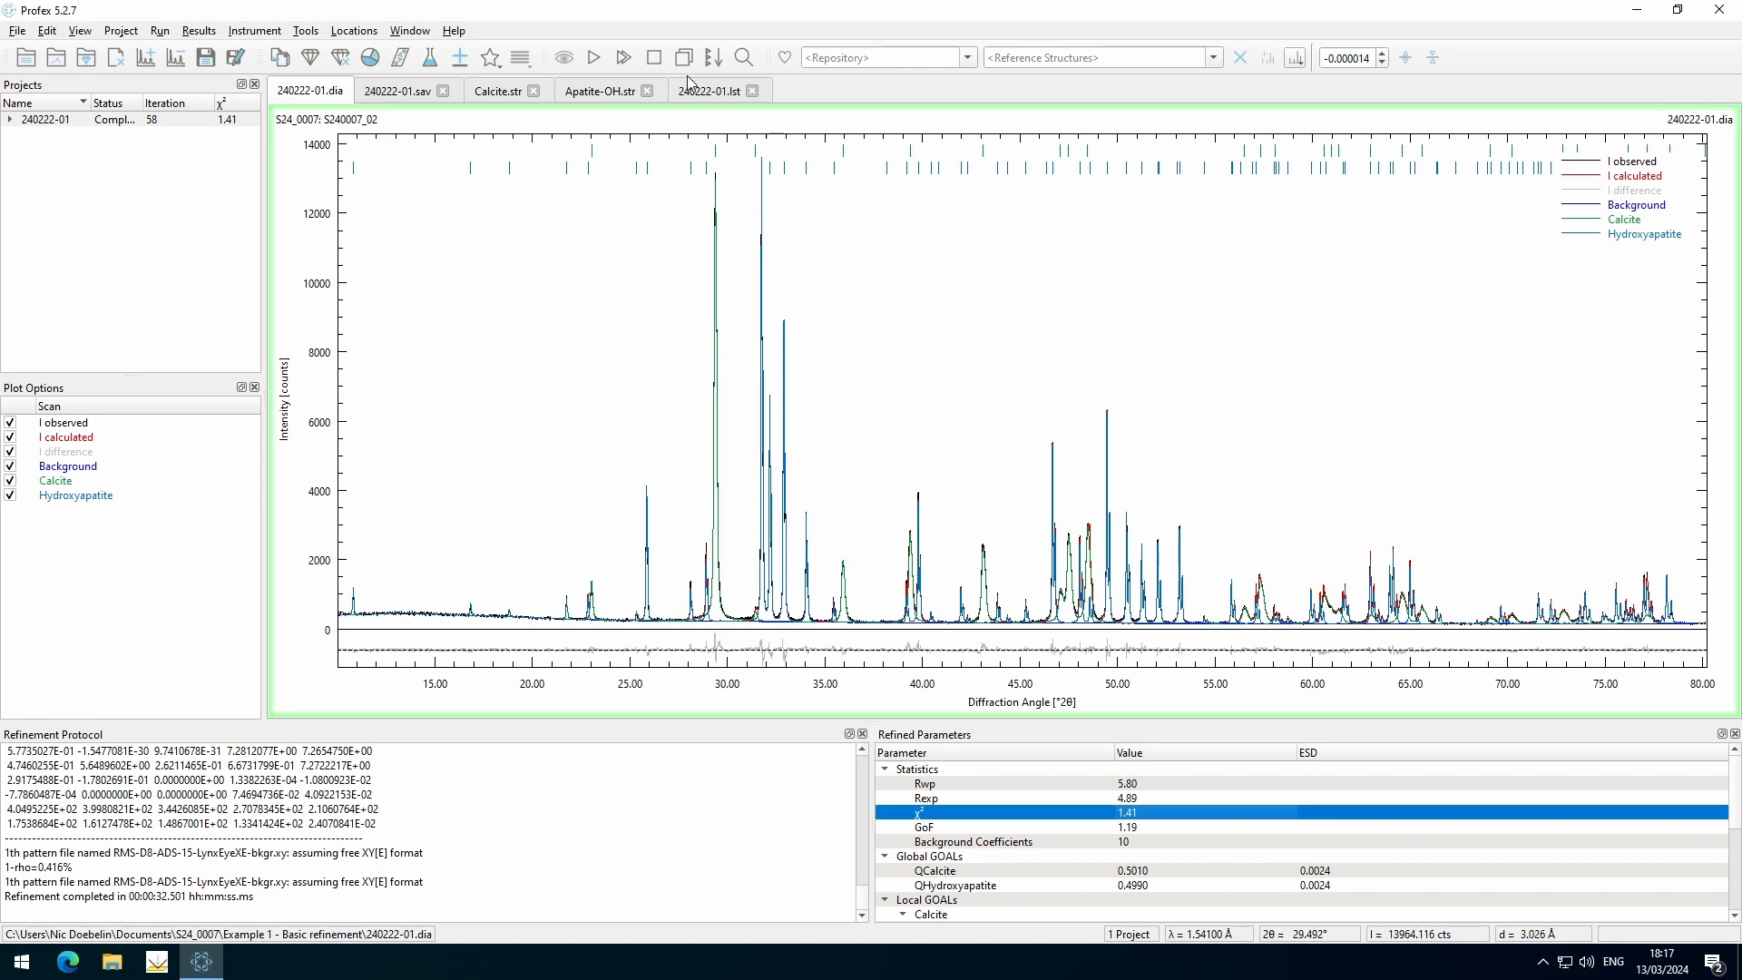
Examine the QCalcite and QHydroxyapatite phase quantities and their error estimates in 240222-01.lst and the refined parameters
click(726, 93)
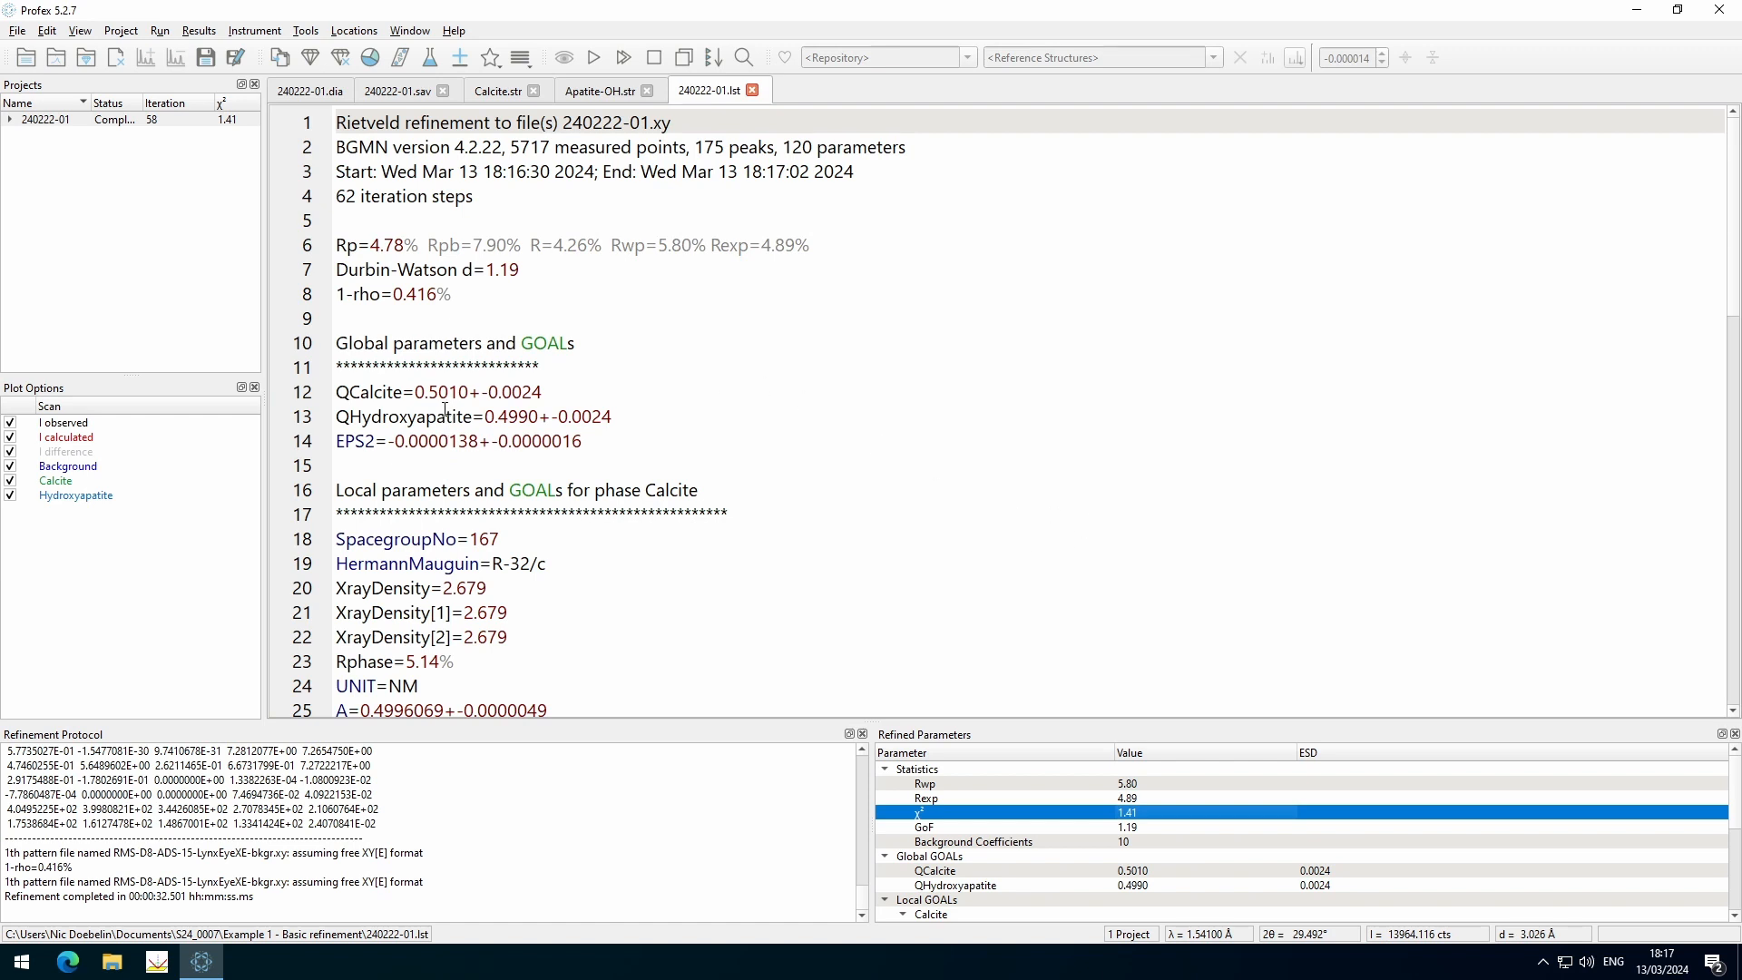
drag(337, 391, 331, 442)
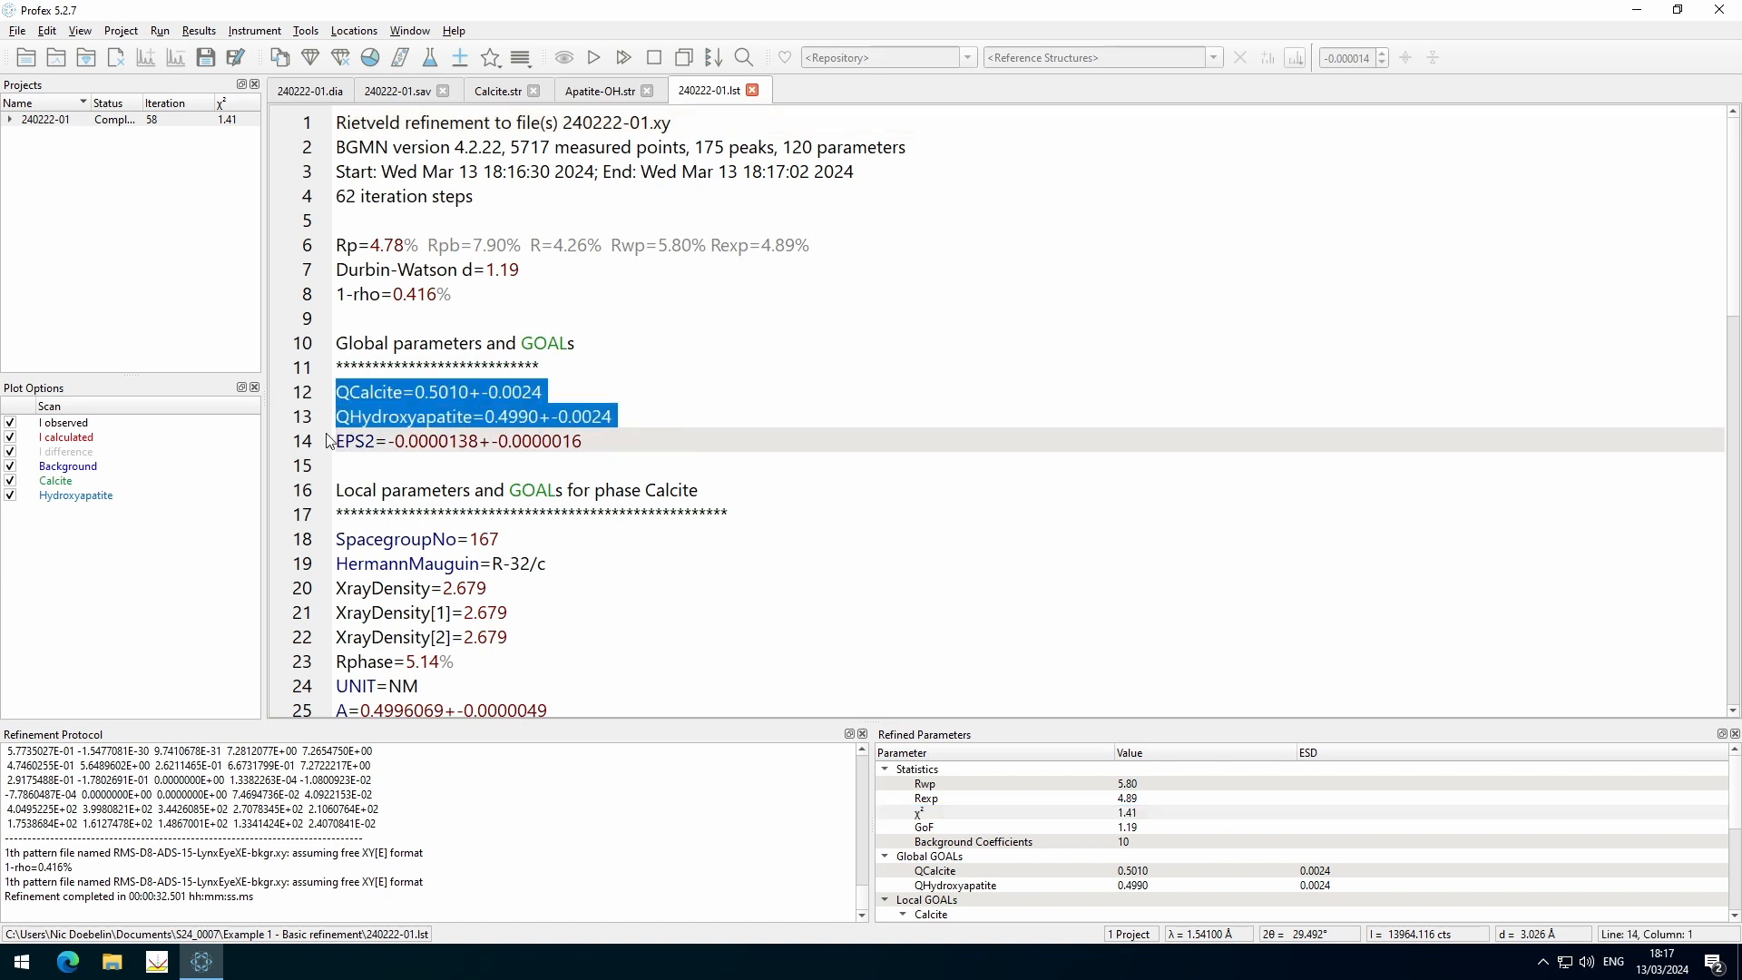
click(1153, 871)
click(1146, 887)
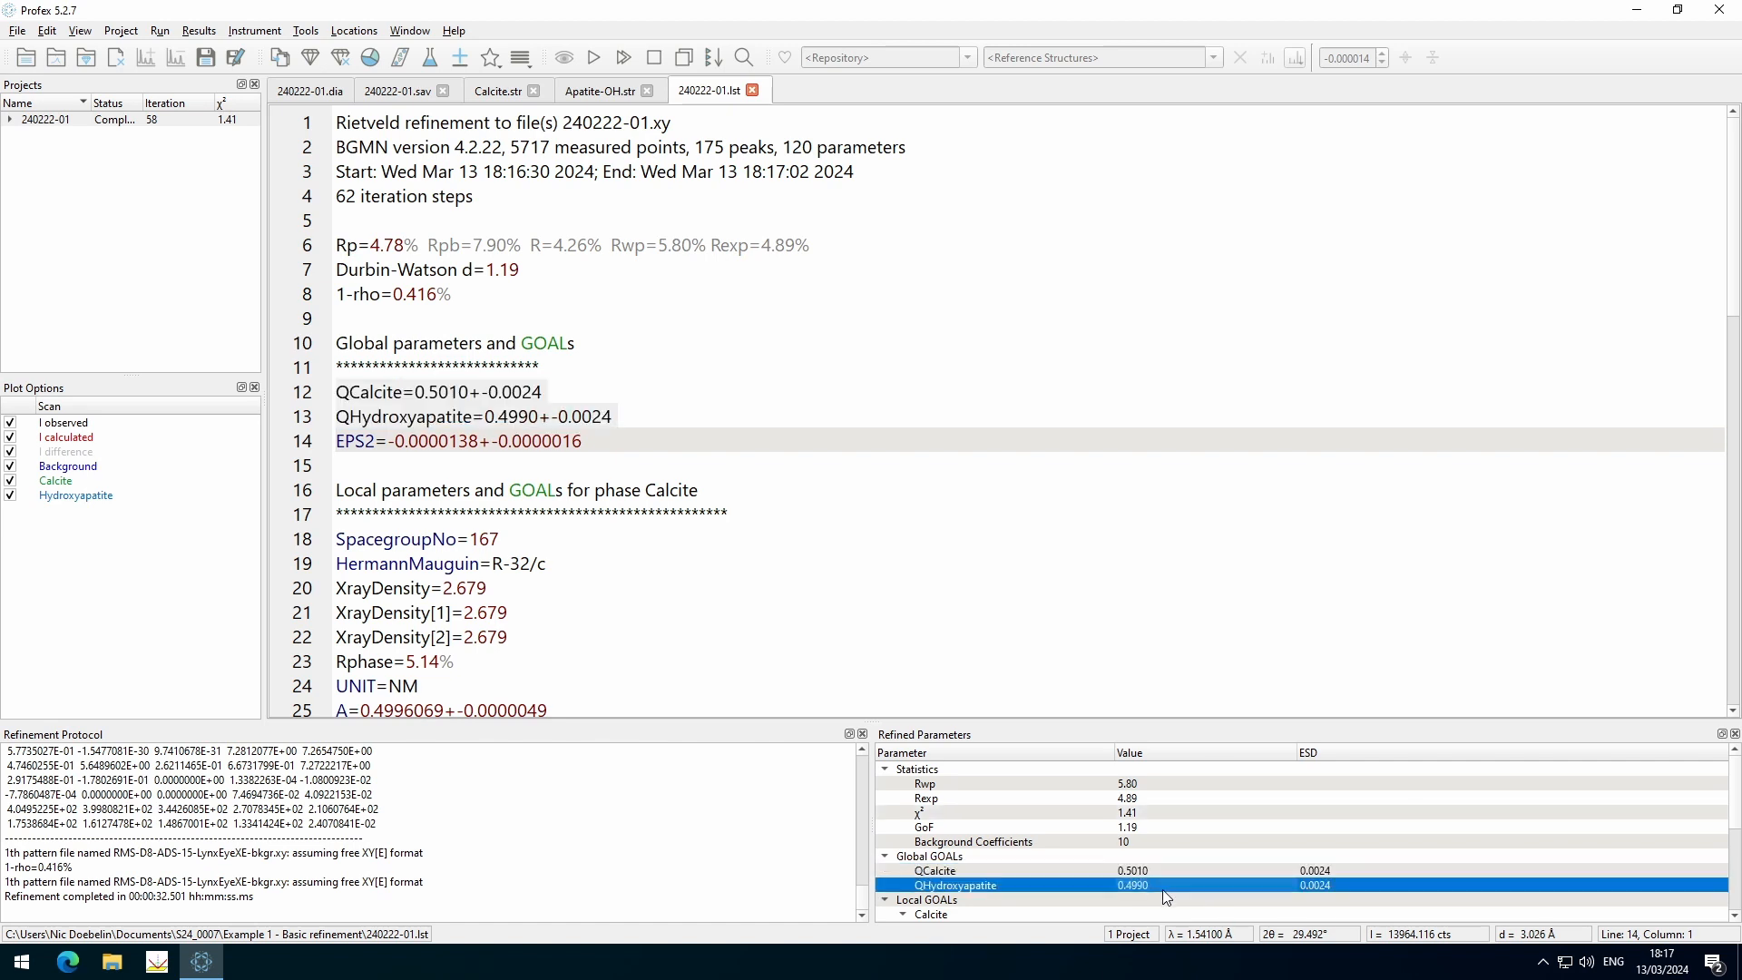
click(419, 394)
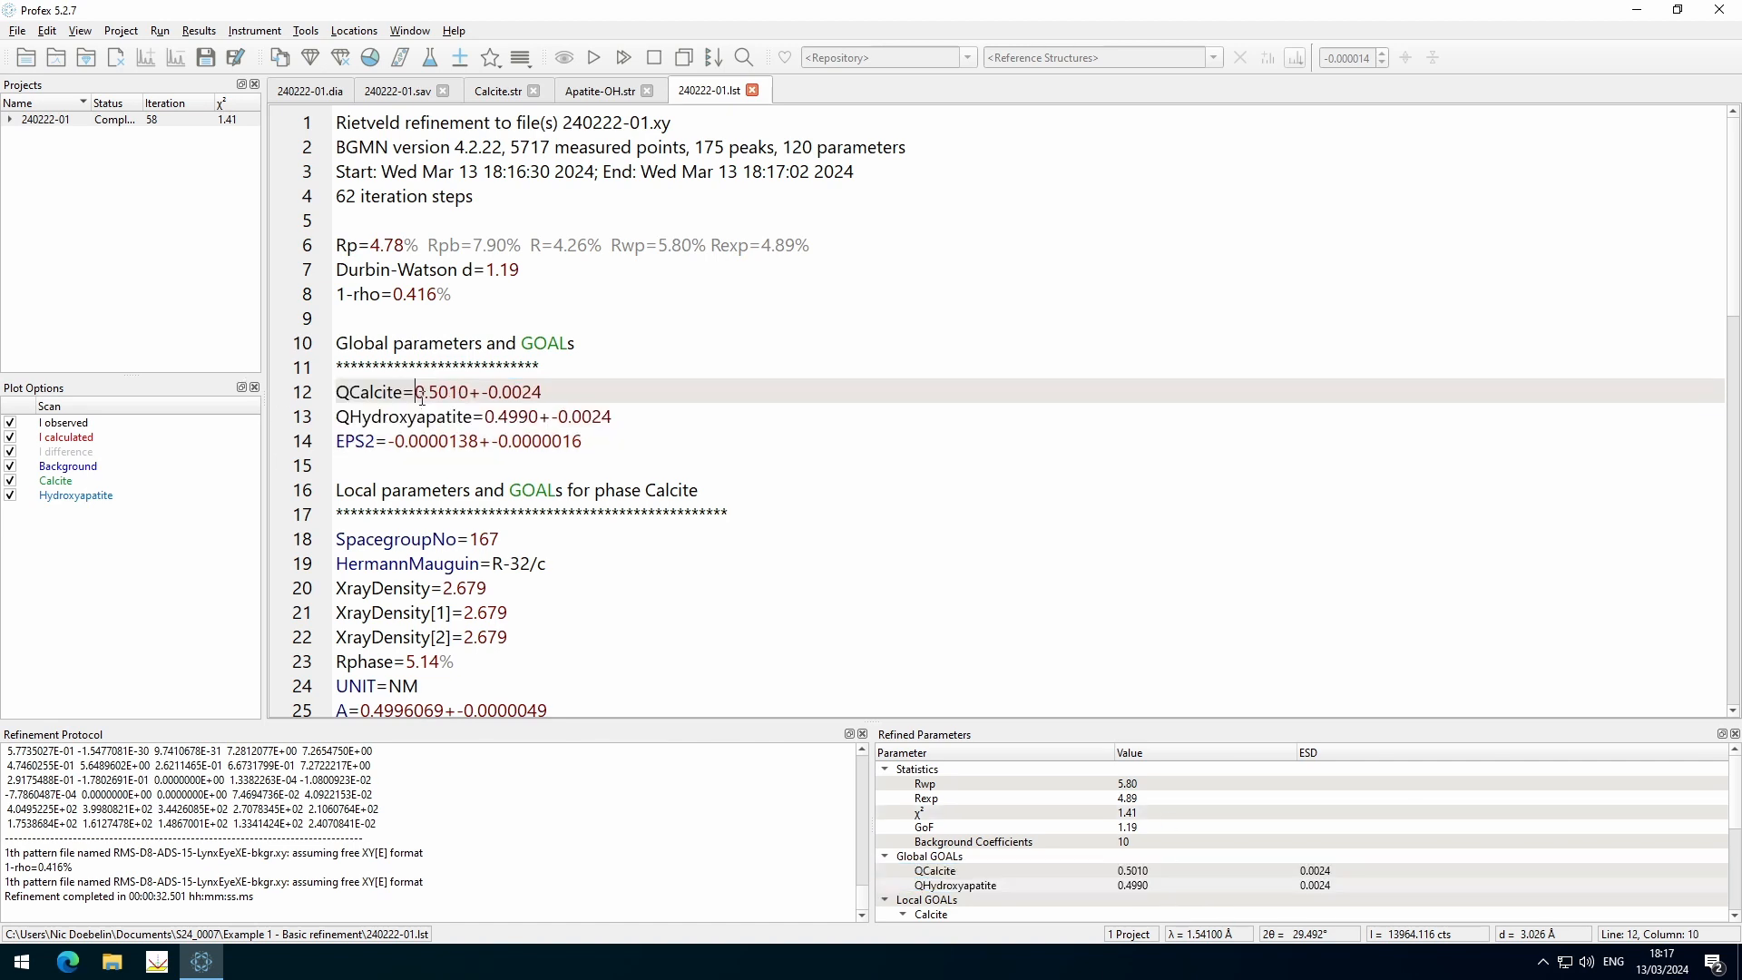
click(453, 391)
drag(498, 418, 527, 418)
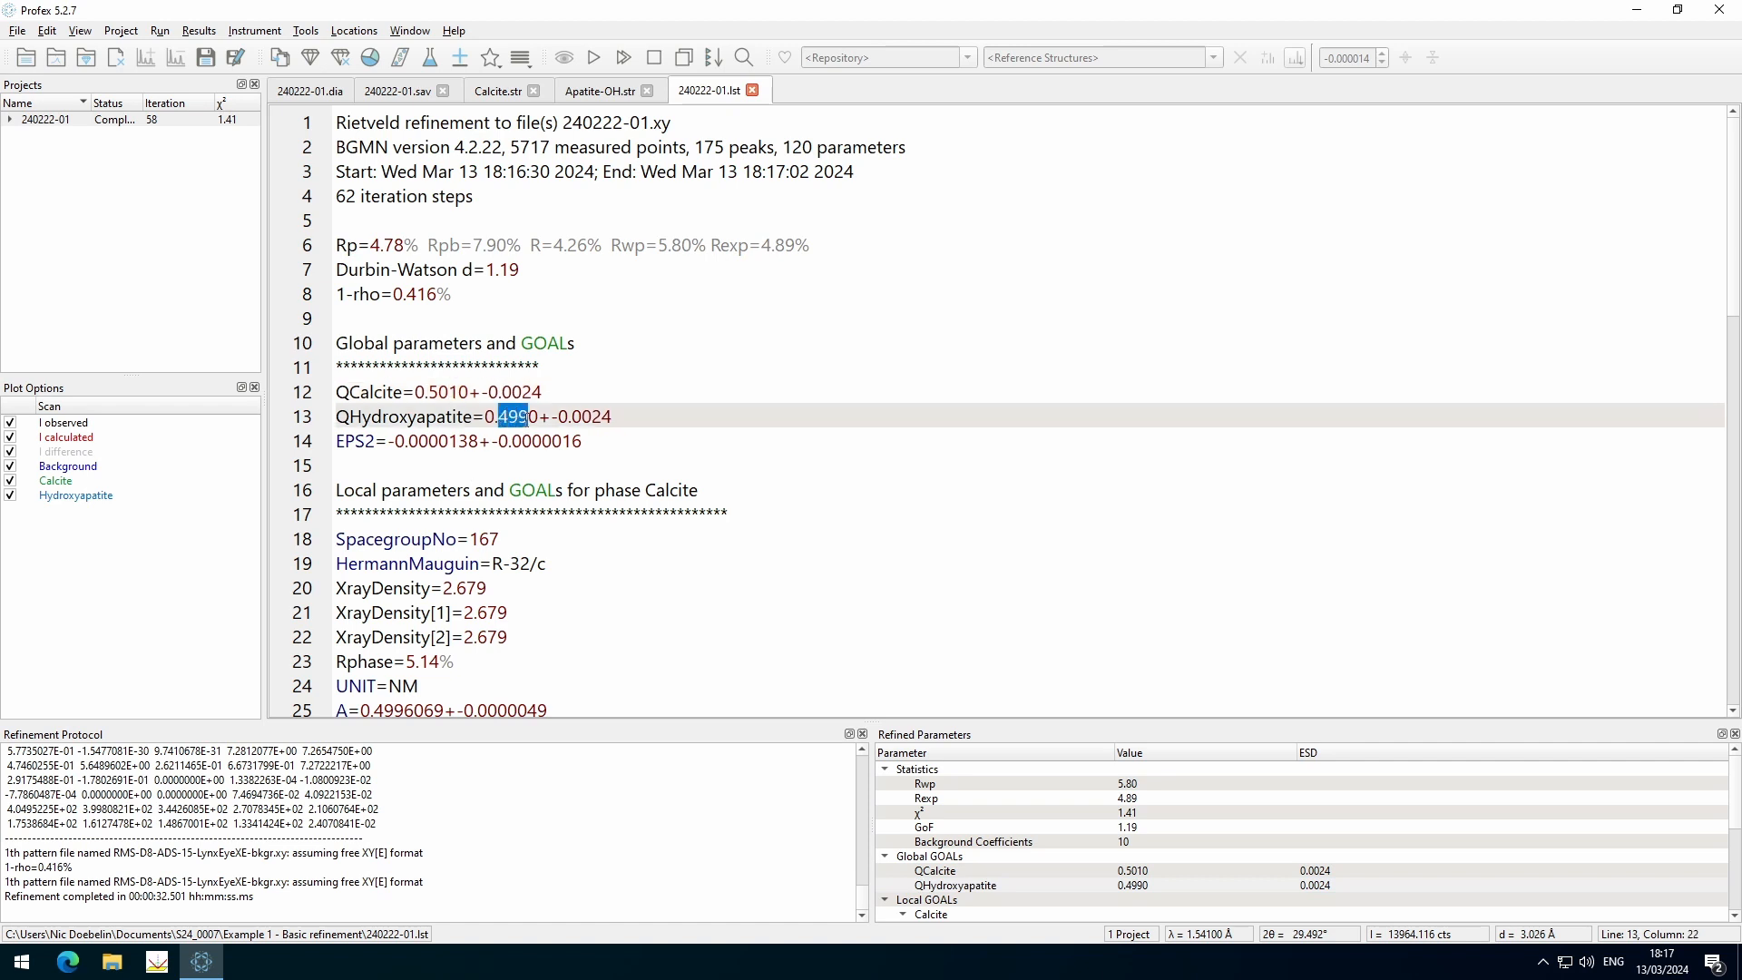
click(528, 420)
click(701, 416)
click(450, 392)
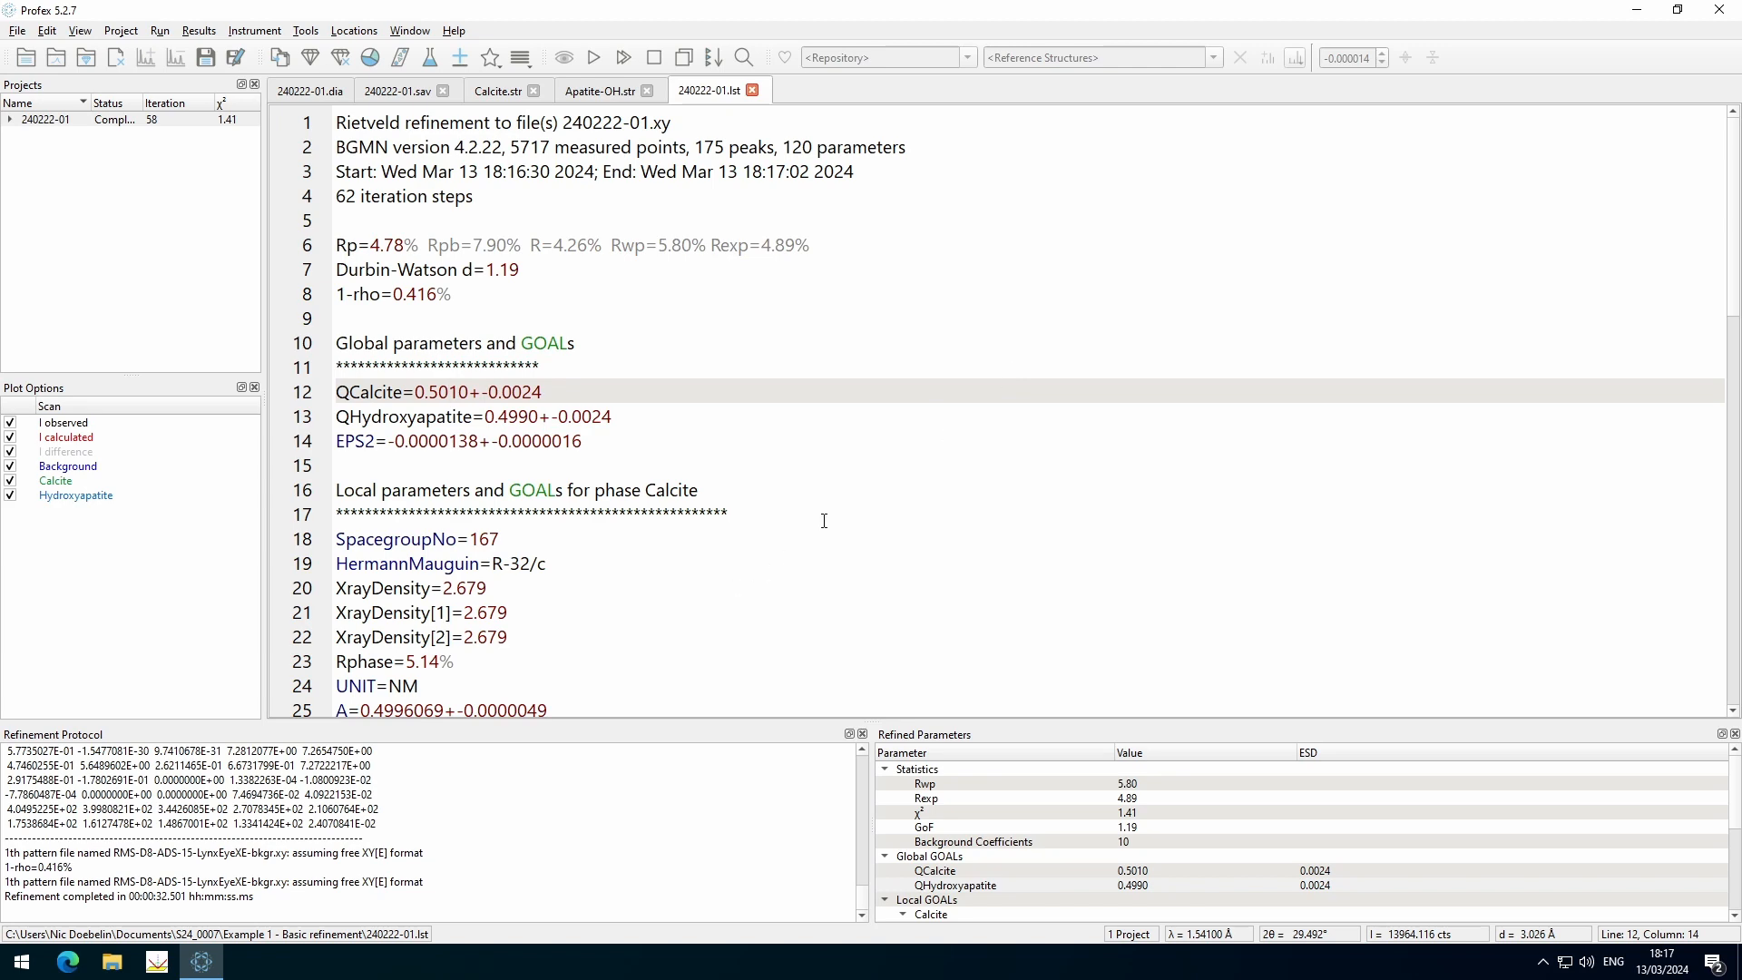
Examine calcite's density, lattice parameters A and C with their unit, and the magnesium occupancy in 240222-01.lst
scroll(824, 521, down, 2)
click(672, 340)
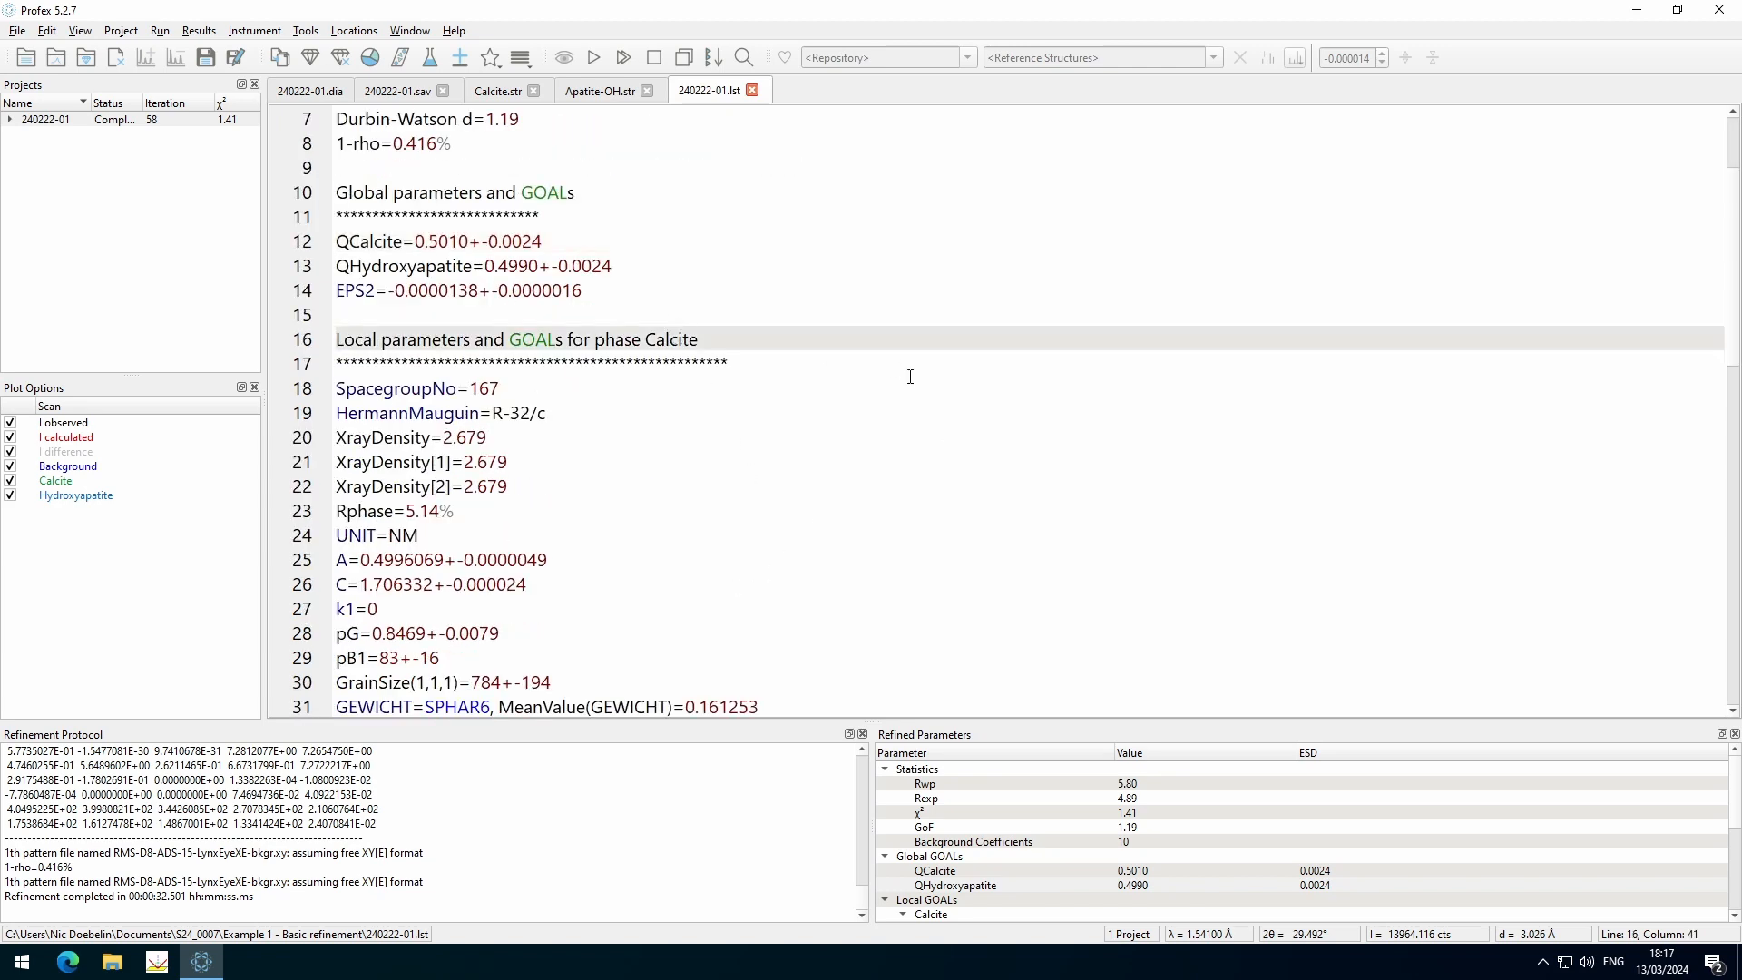
scroll(923, 373, down, 2)
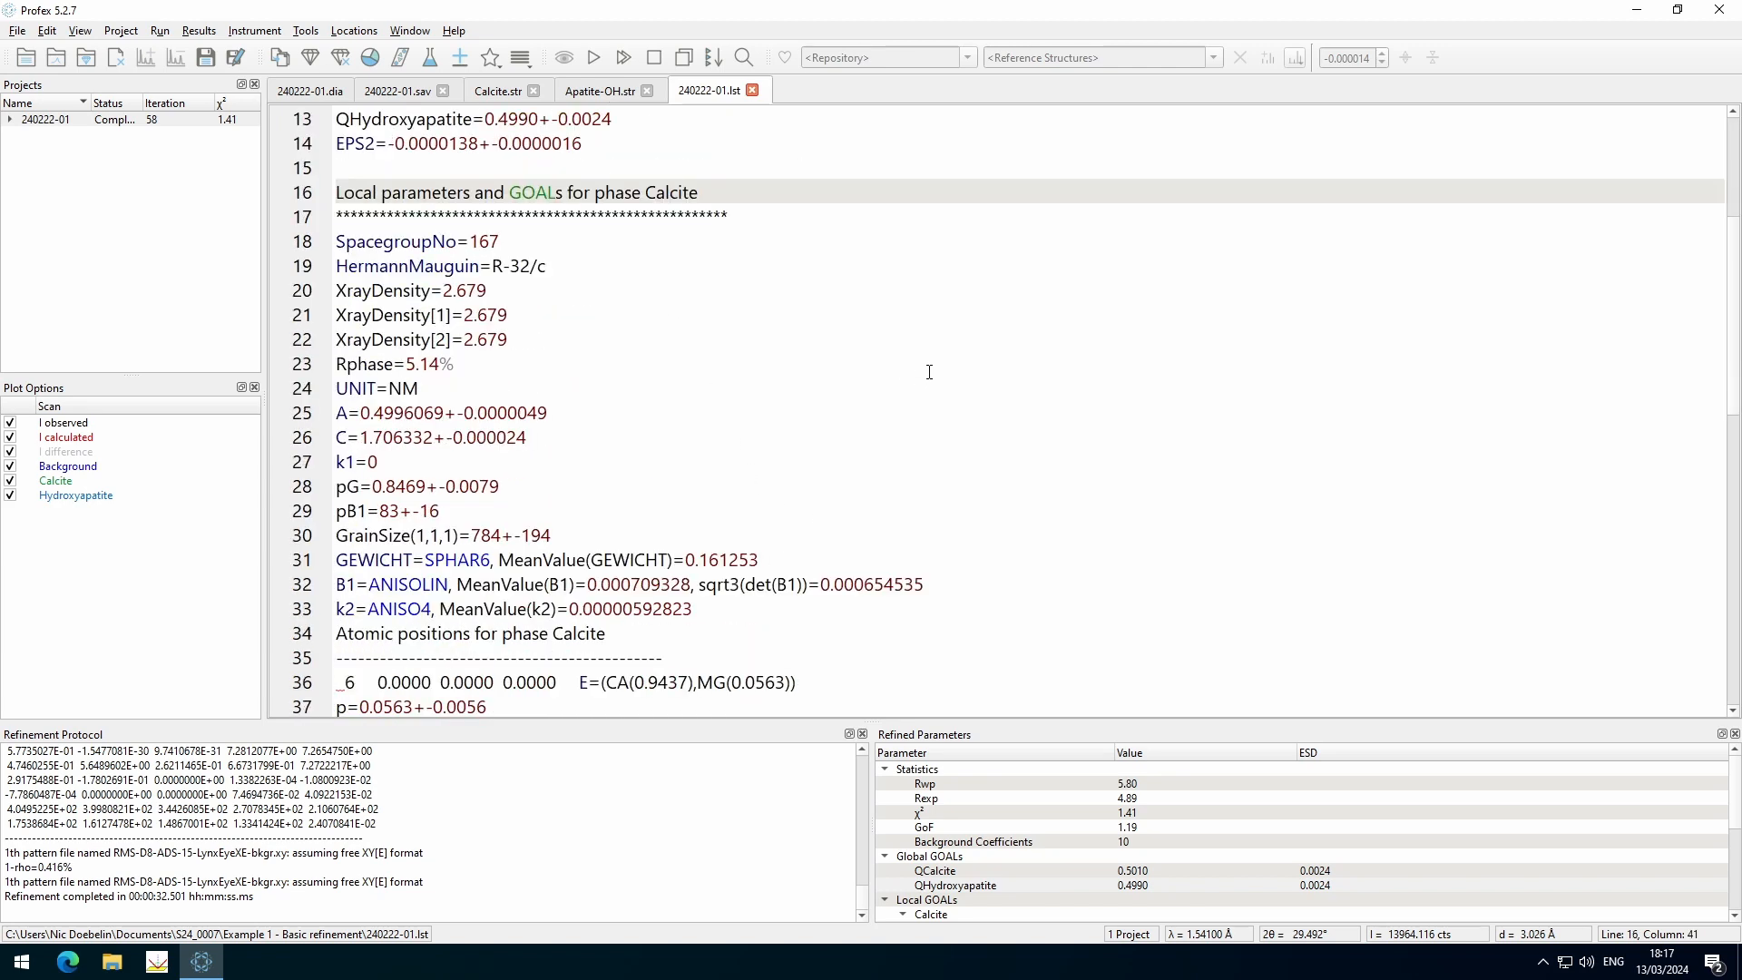
scroll(925, 370, down, 2)
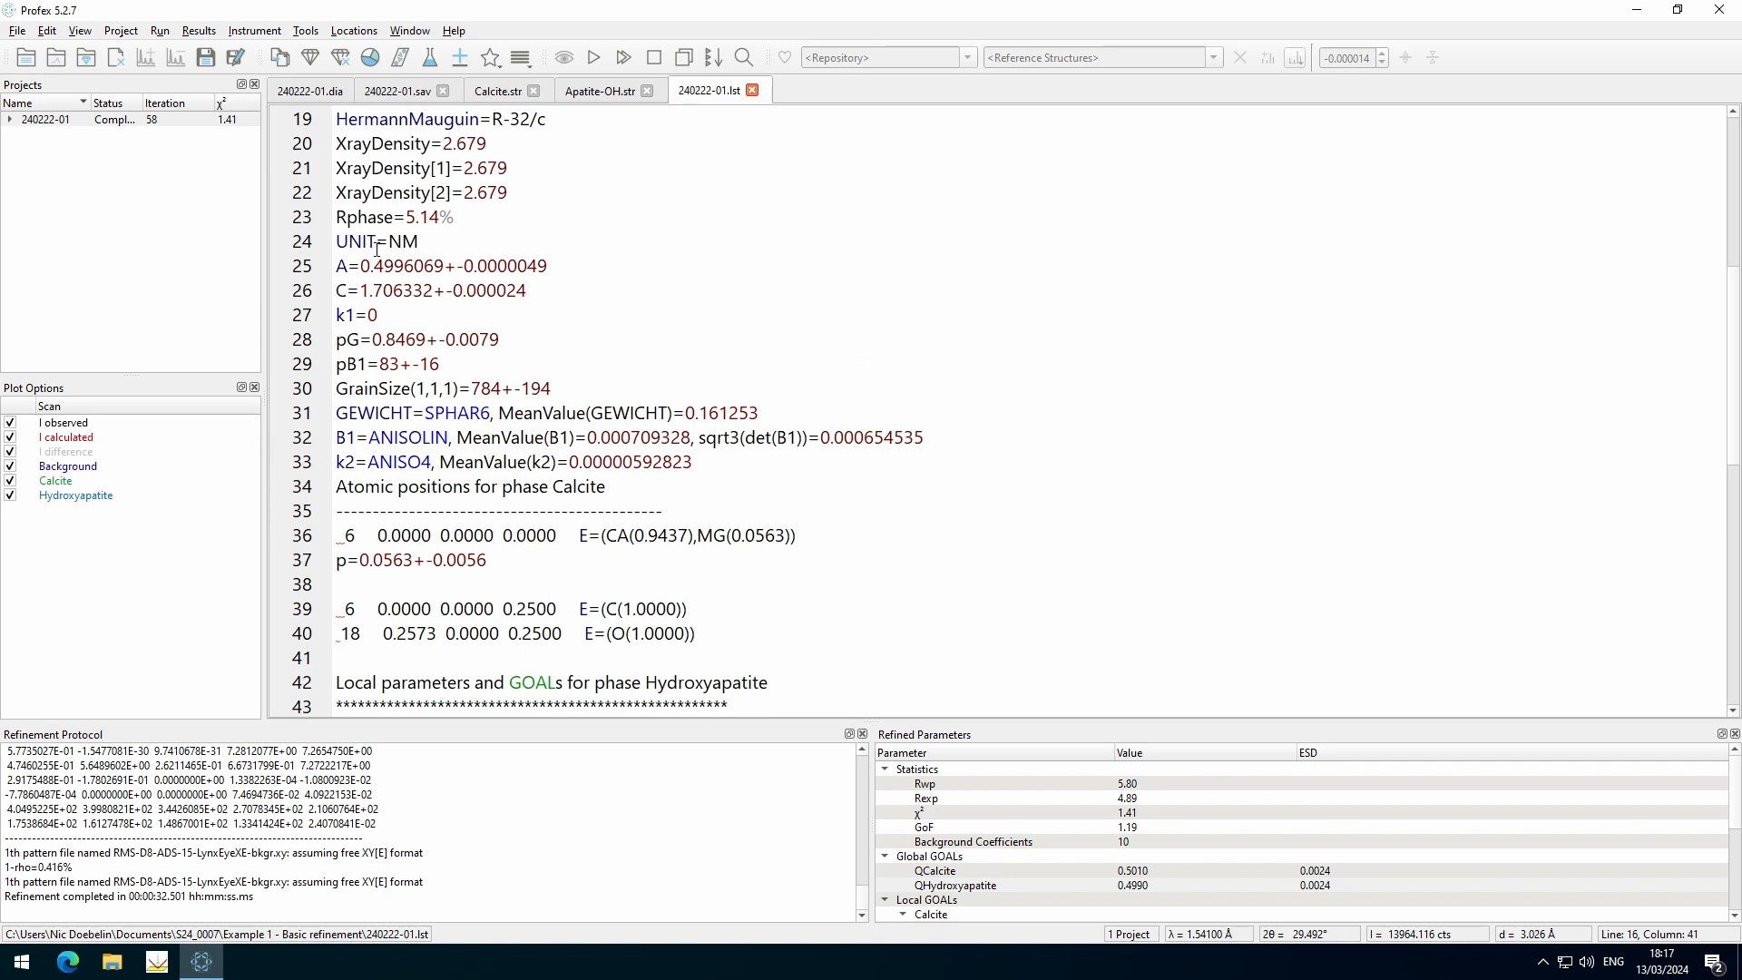
drag(442, 144, 488, 144)
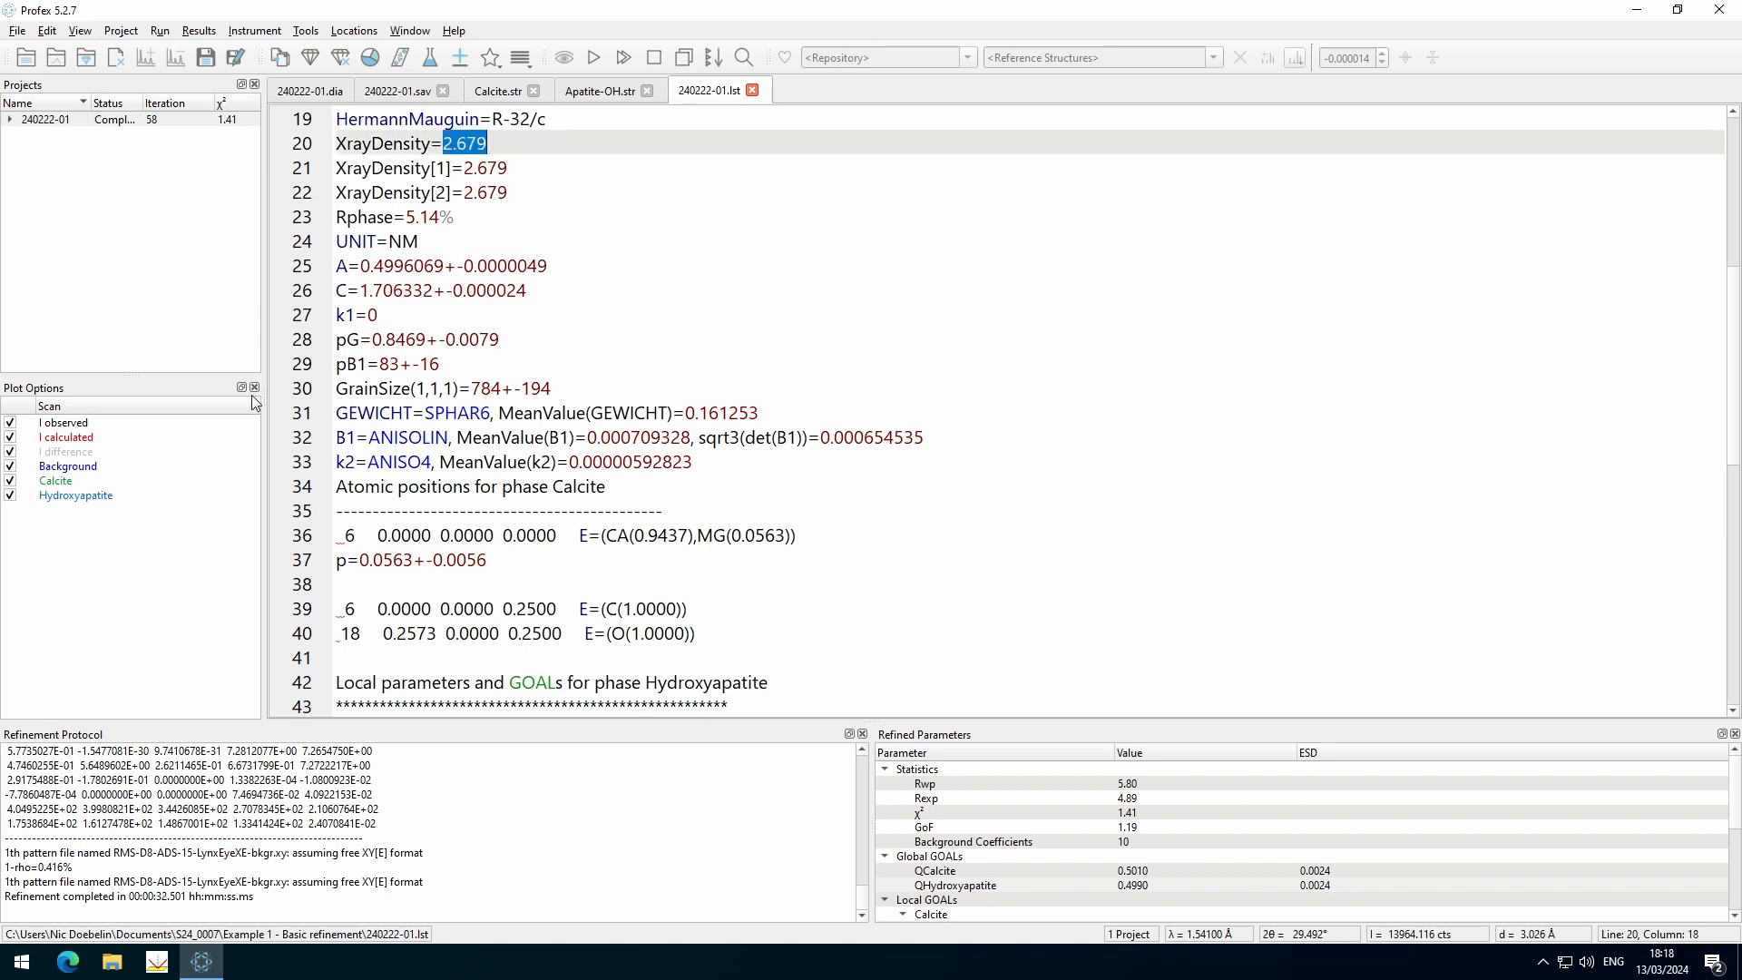
drag(361, 266, 548, 267)
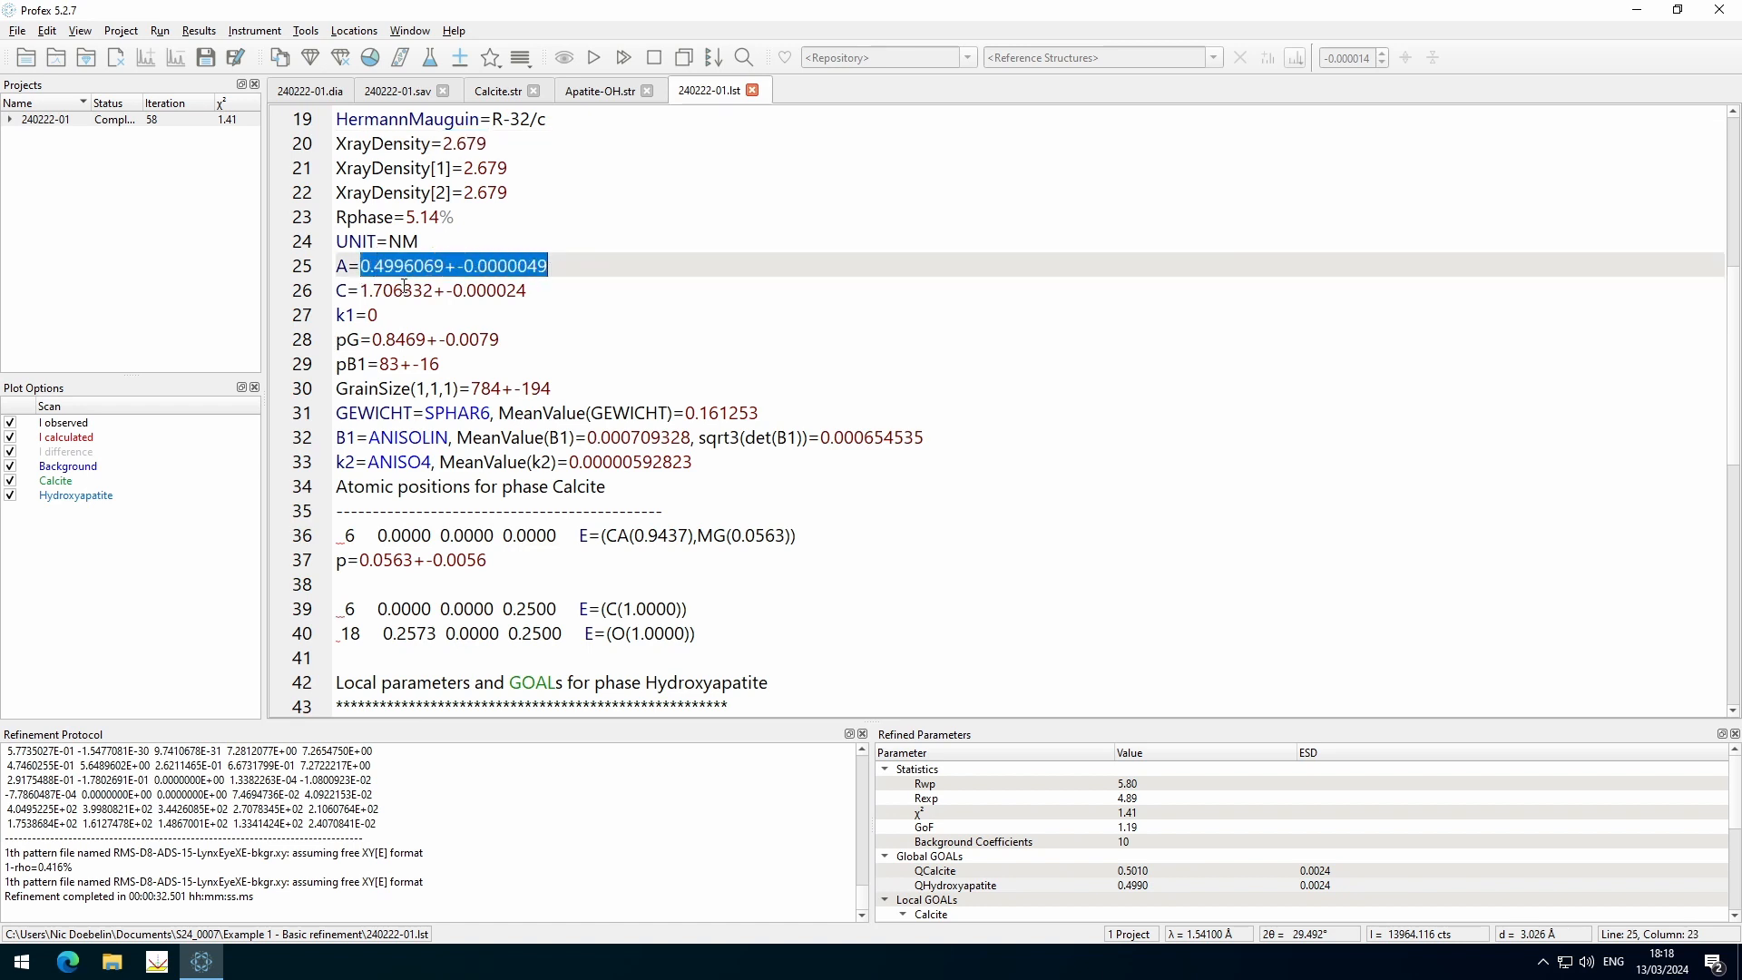
drag(363, 292, 536, 299)
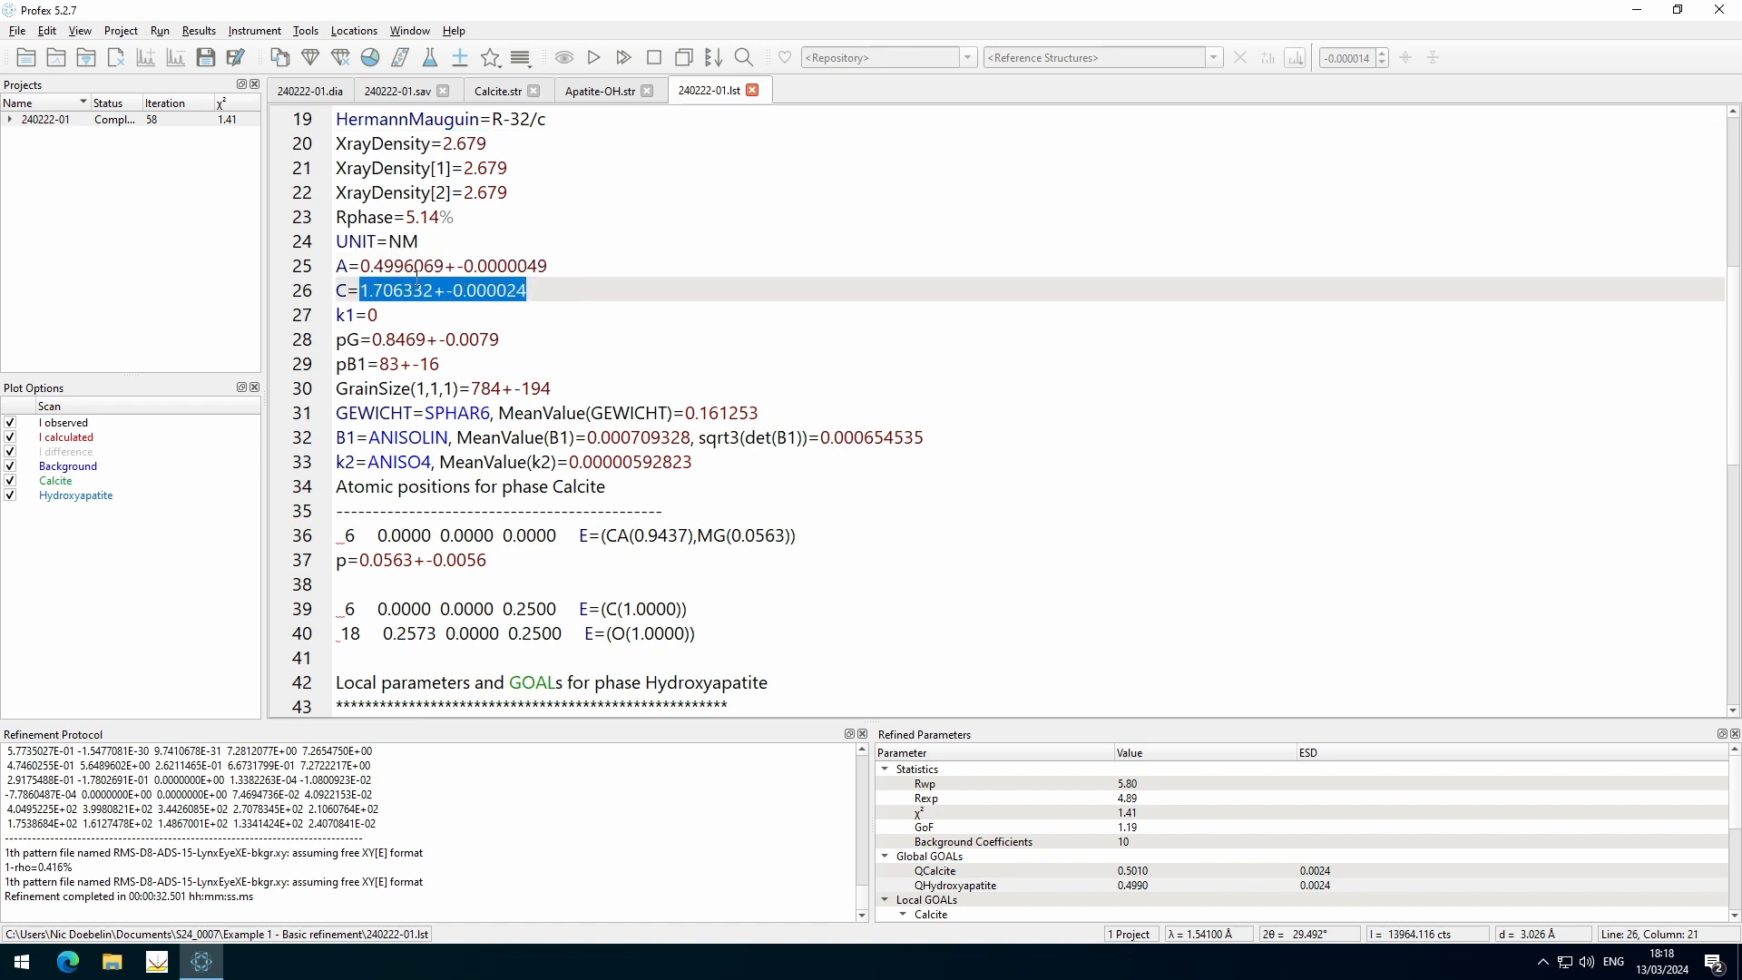
double_click(392, 245)
click(454, 241)
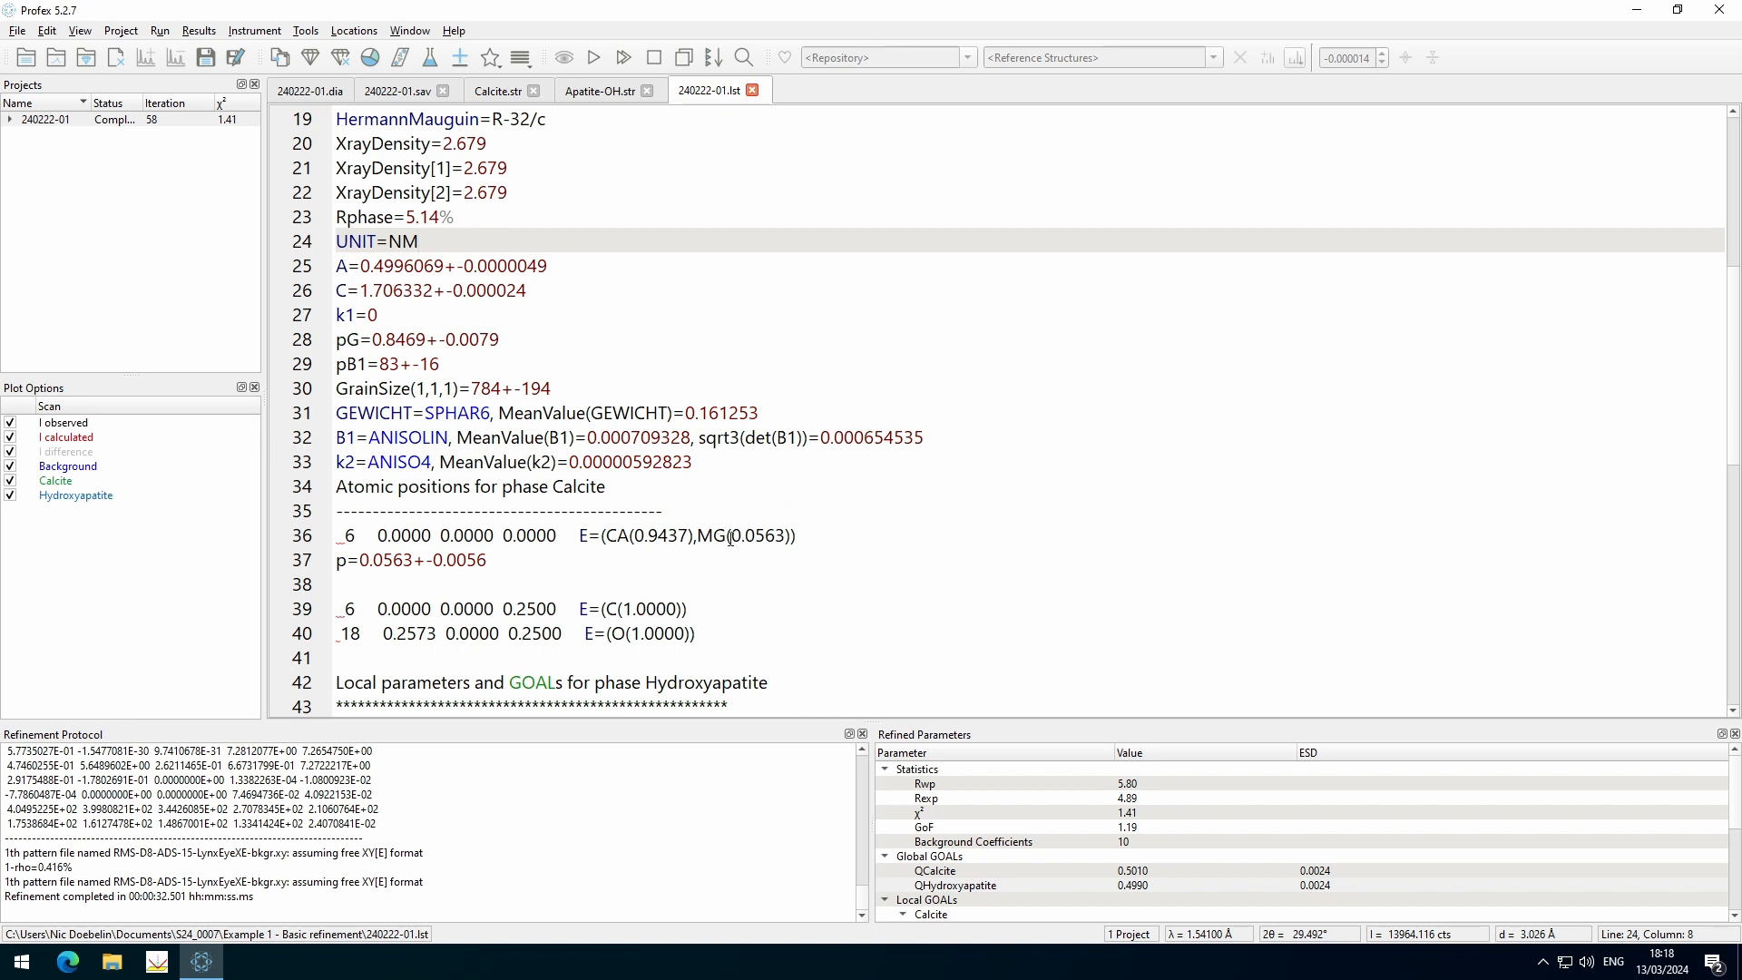
drag(731, 536, 786, 536)
click(828, 541)
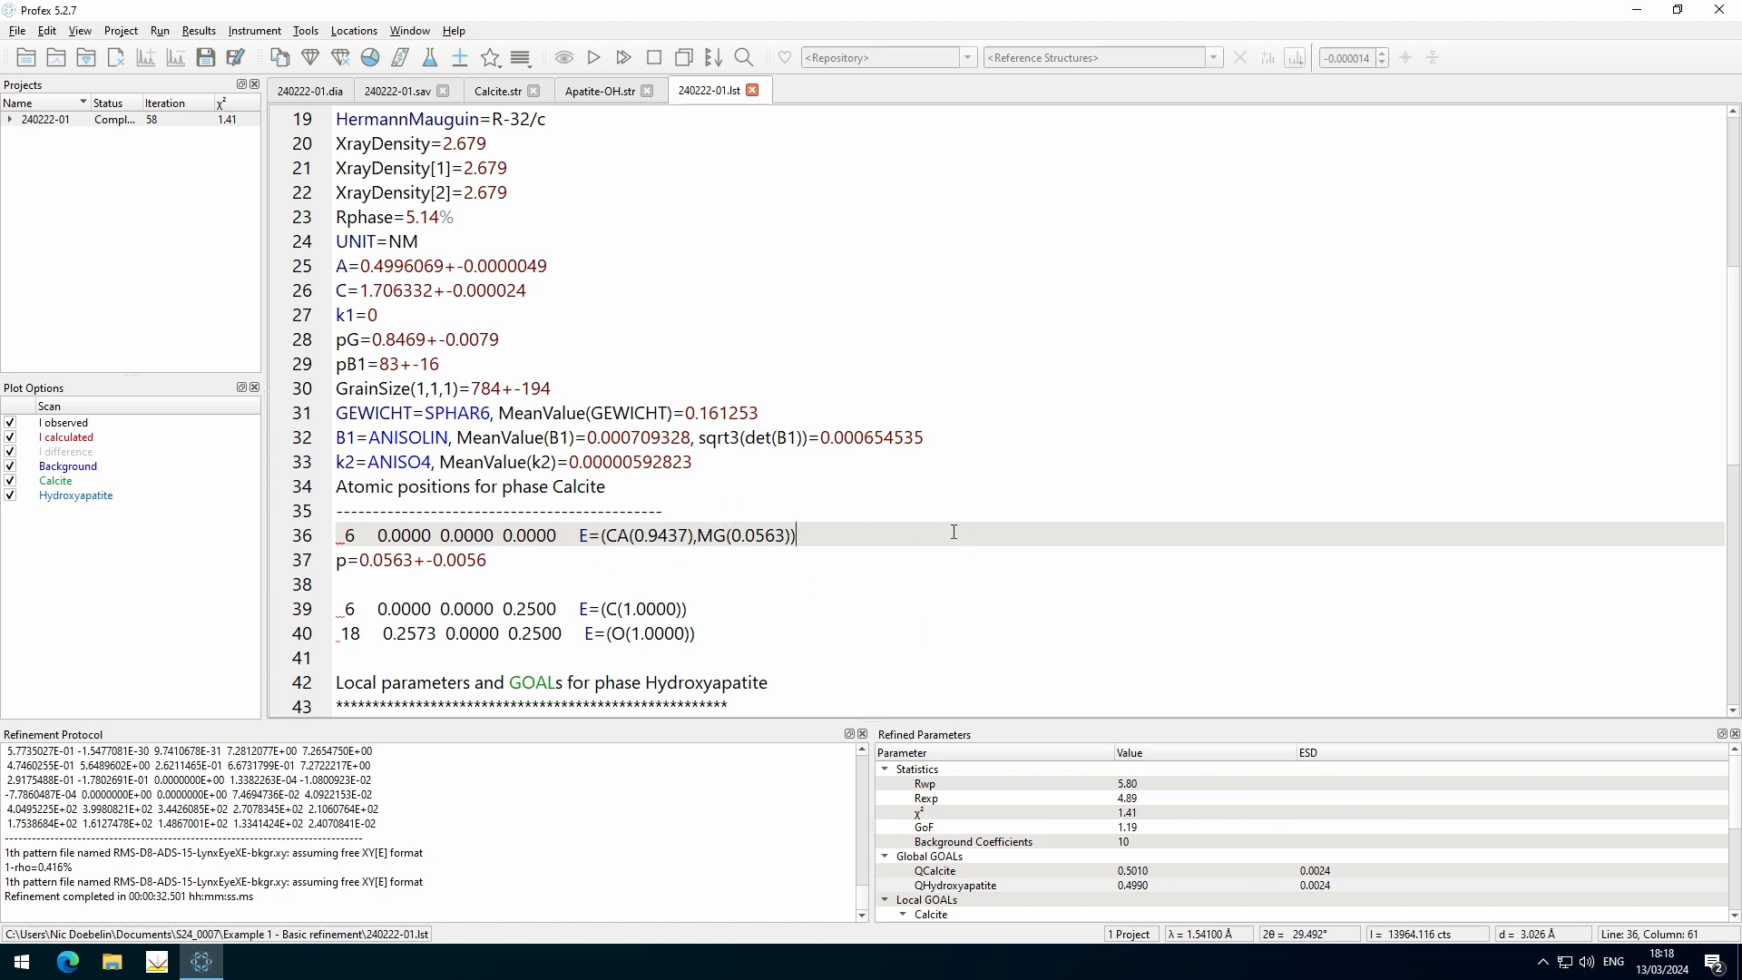
Examine hydroxyapatite's X-ray density and lattice parameters A and C in 240222-01.lst
scroll(956, 531, down, 3)
scroll(956, 531, down, 4)
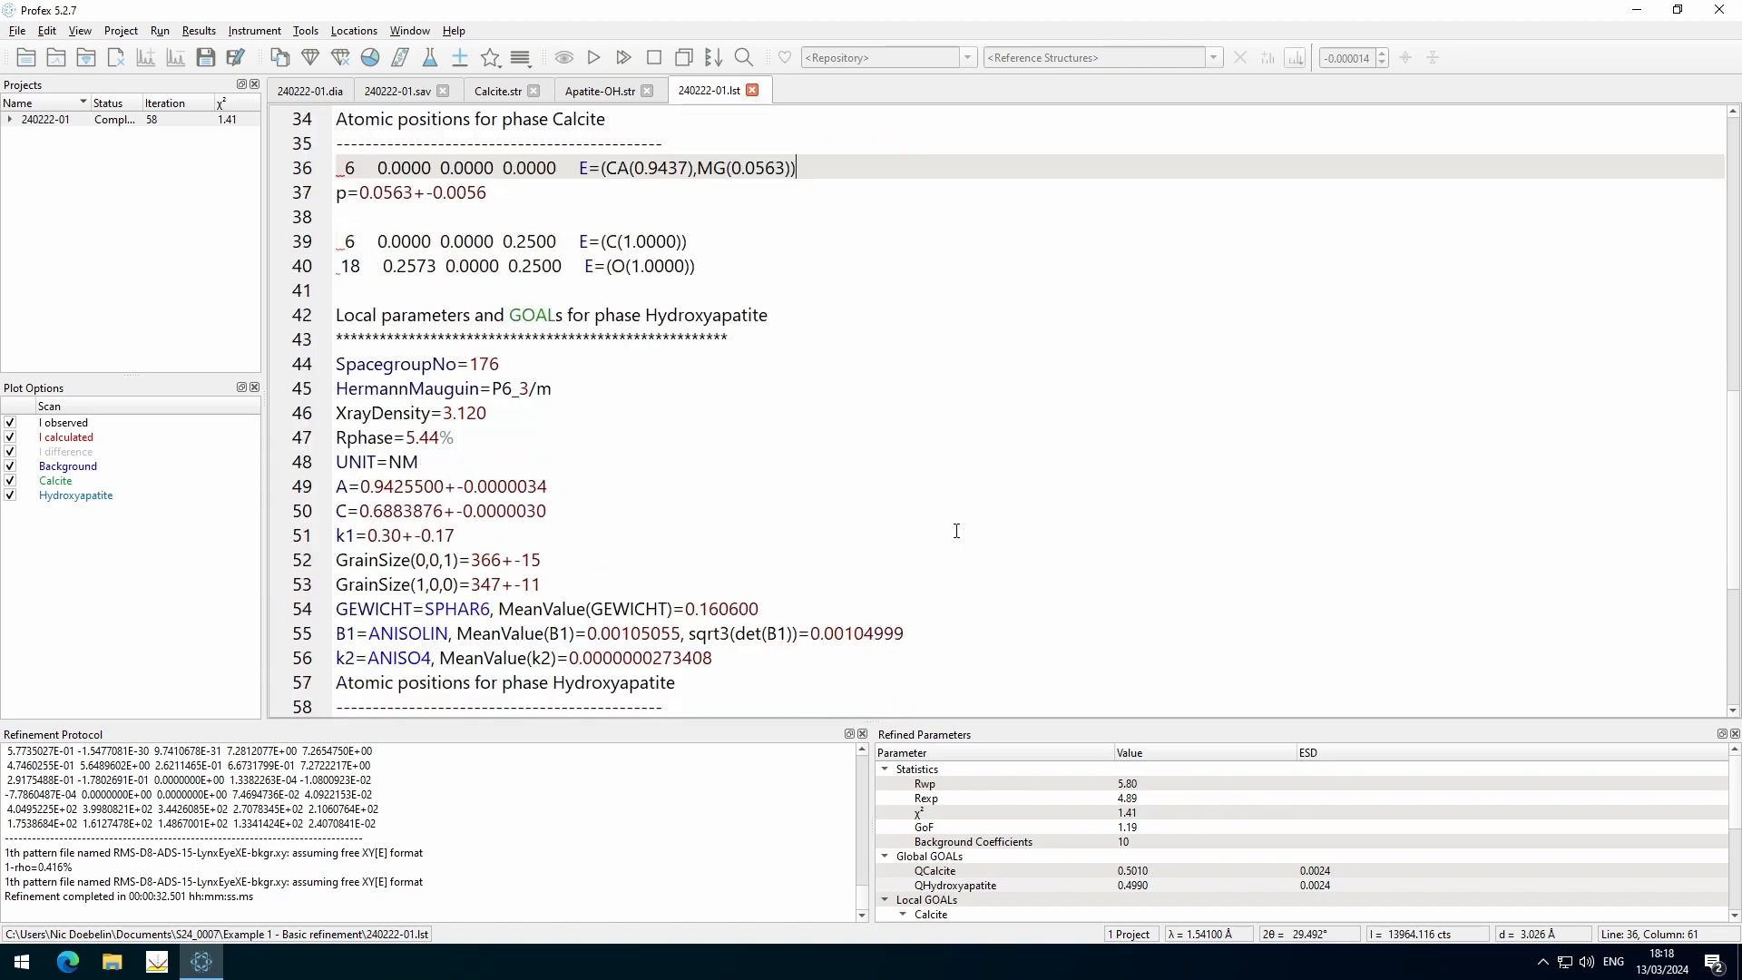
drag(439, 269, 488, 268)
click(496, 271)
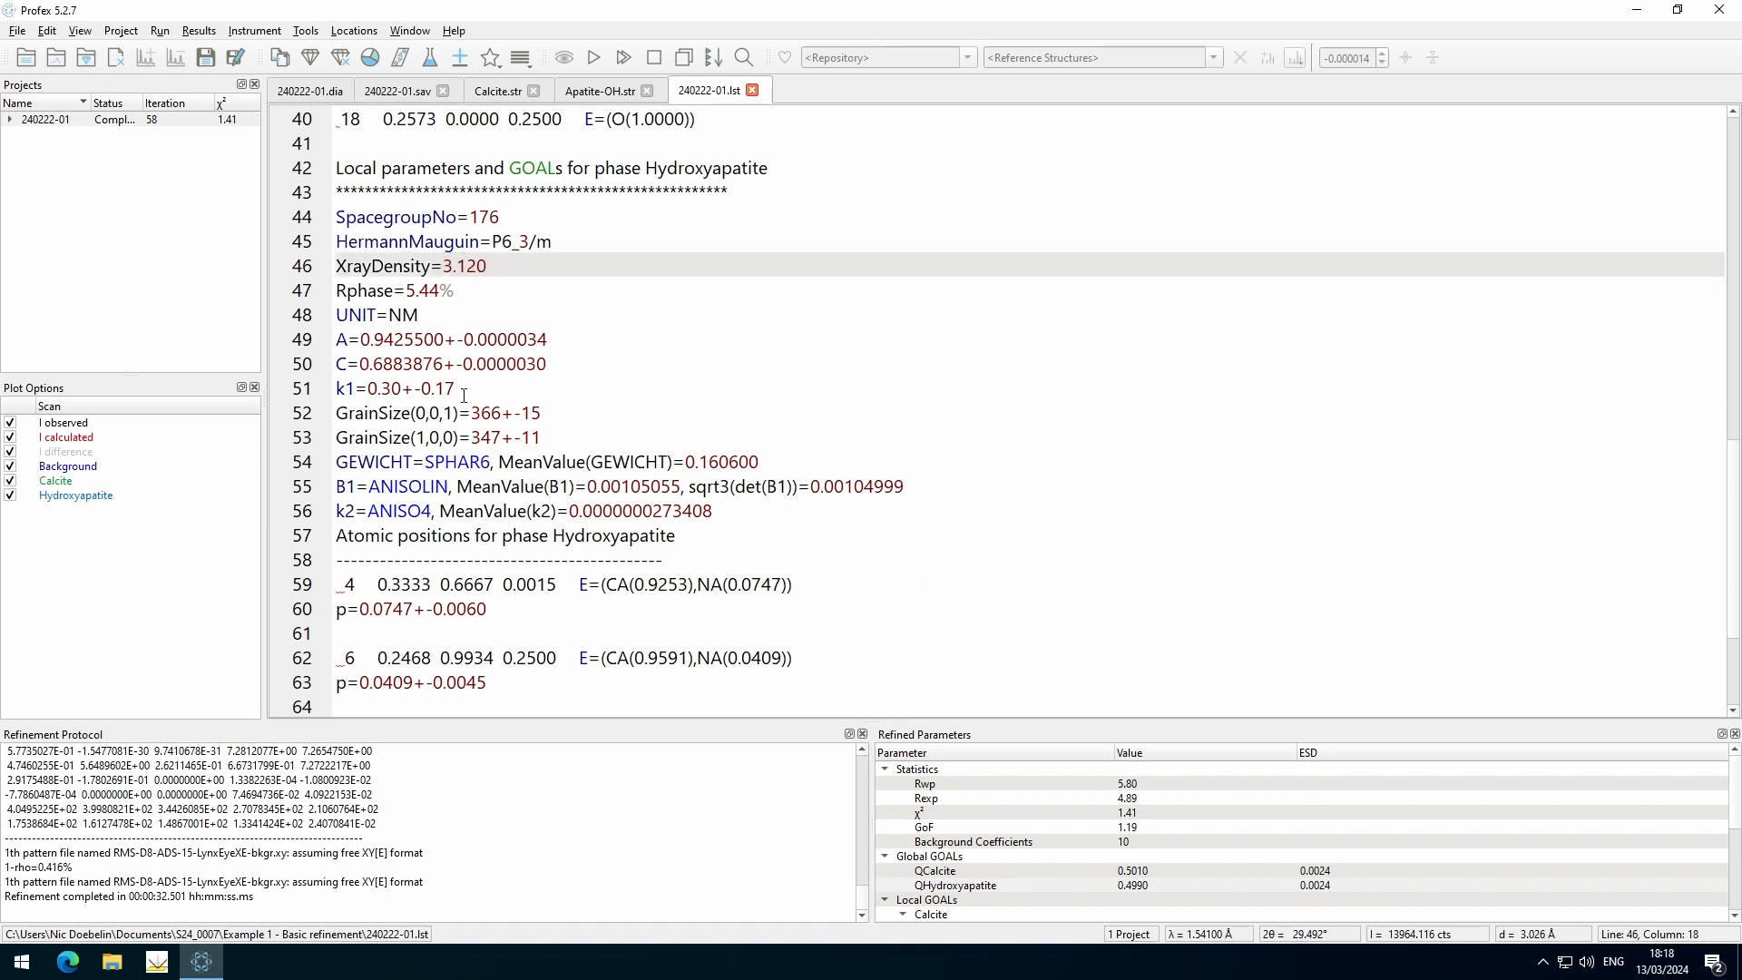
click(365, 338)
click(385, 362)
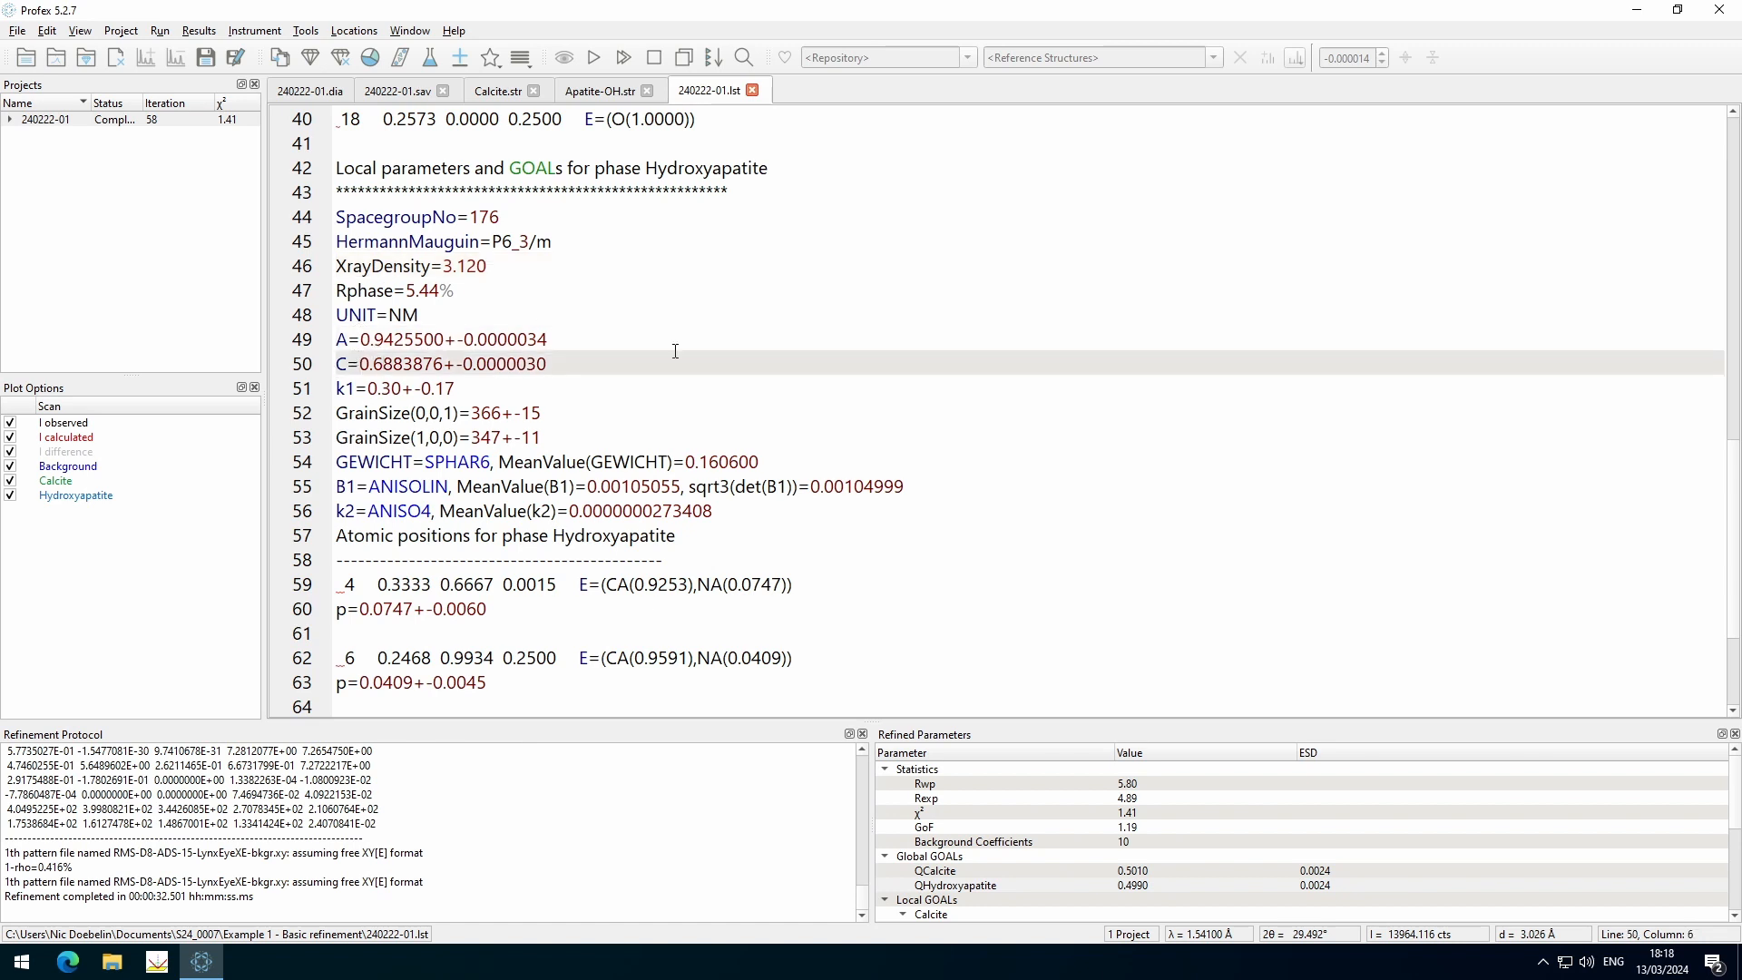
Examine hydroxyapatite's GrainSize values along (0,0,1) and (1,0,0) and its k1, B1, k2 and GEWICHT parameters
drag(473, 414, 501, 413)
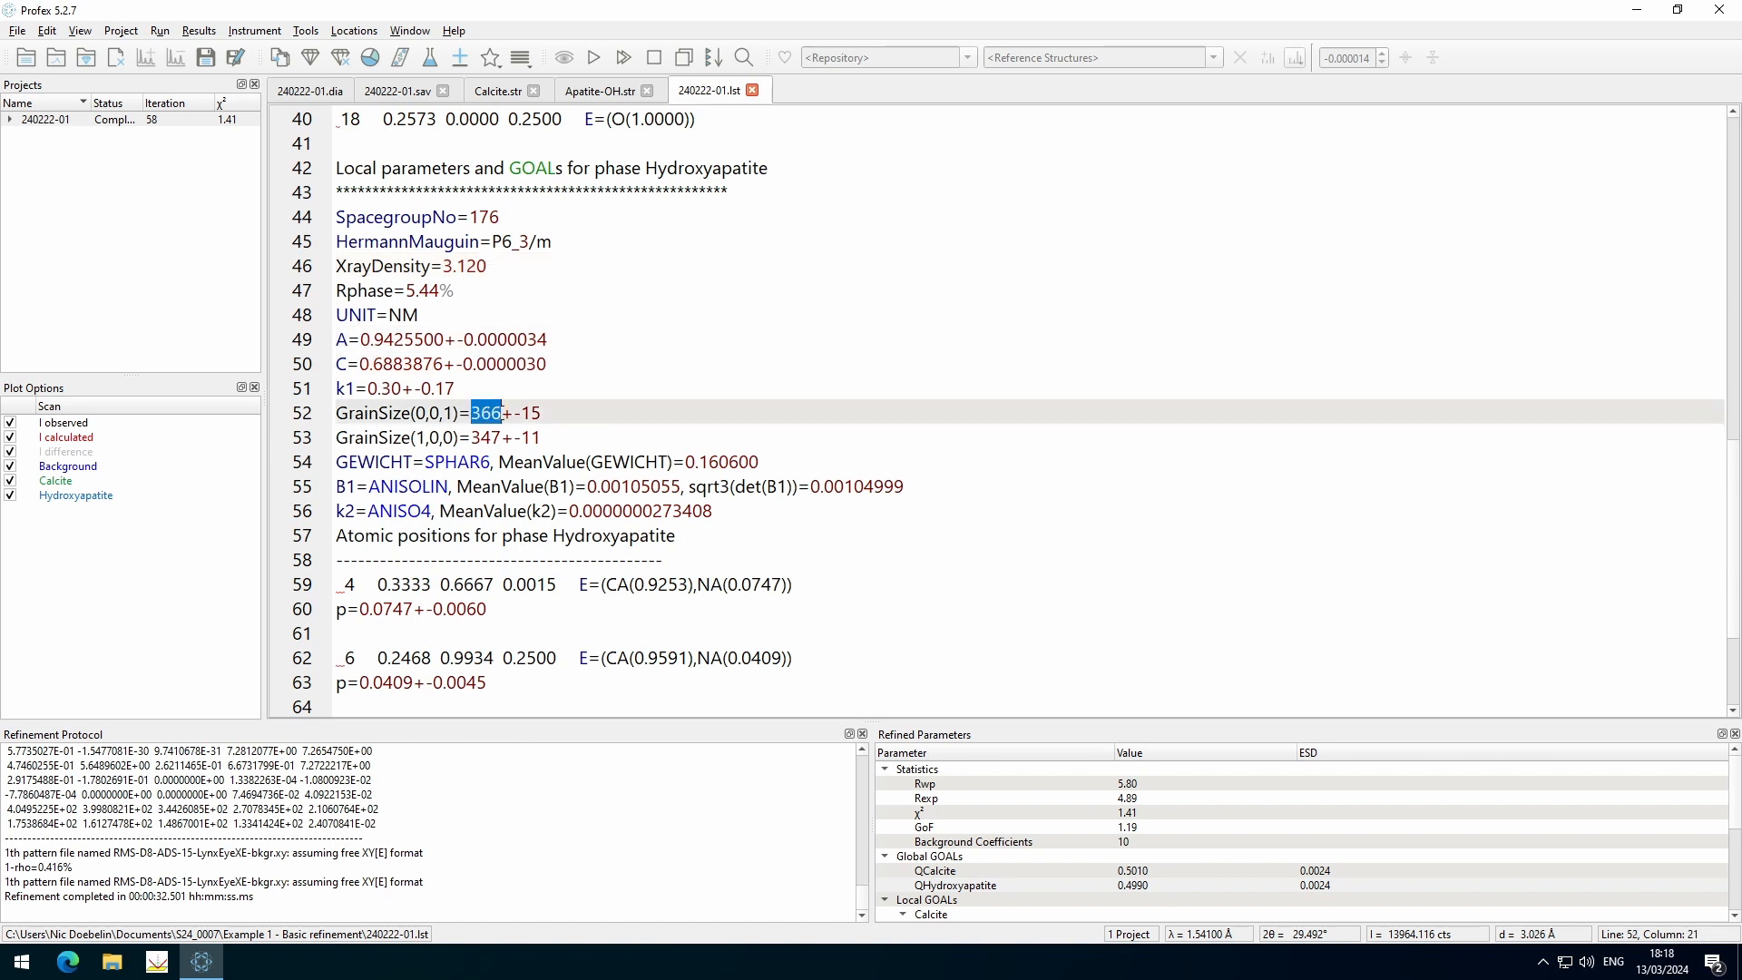
double_click(508, 441)
click(621, 427)
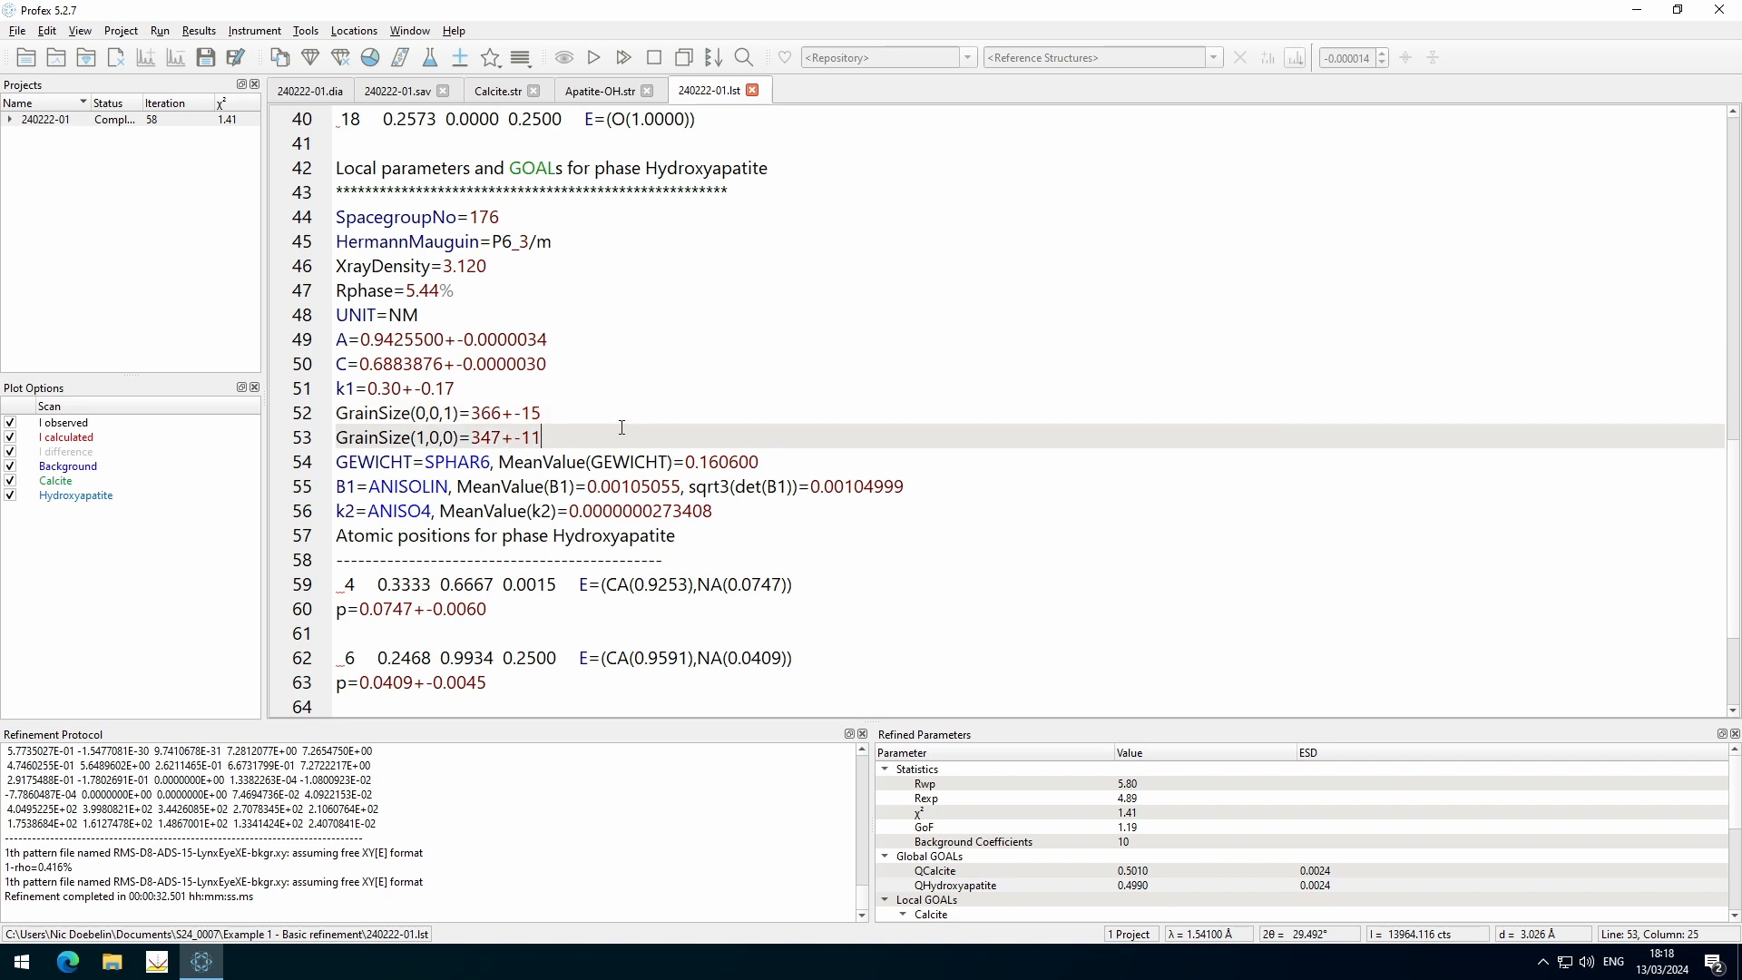
click(381, 389)
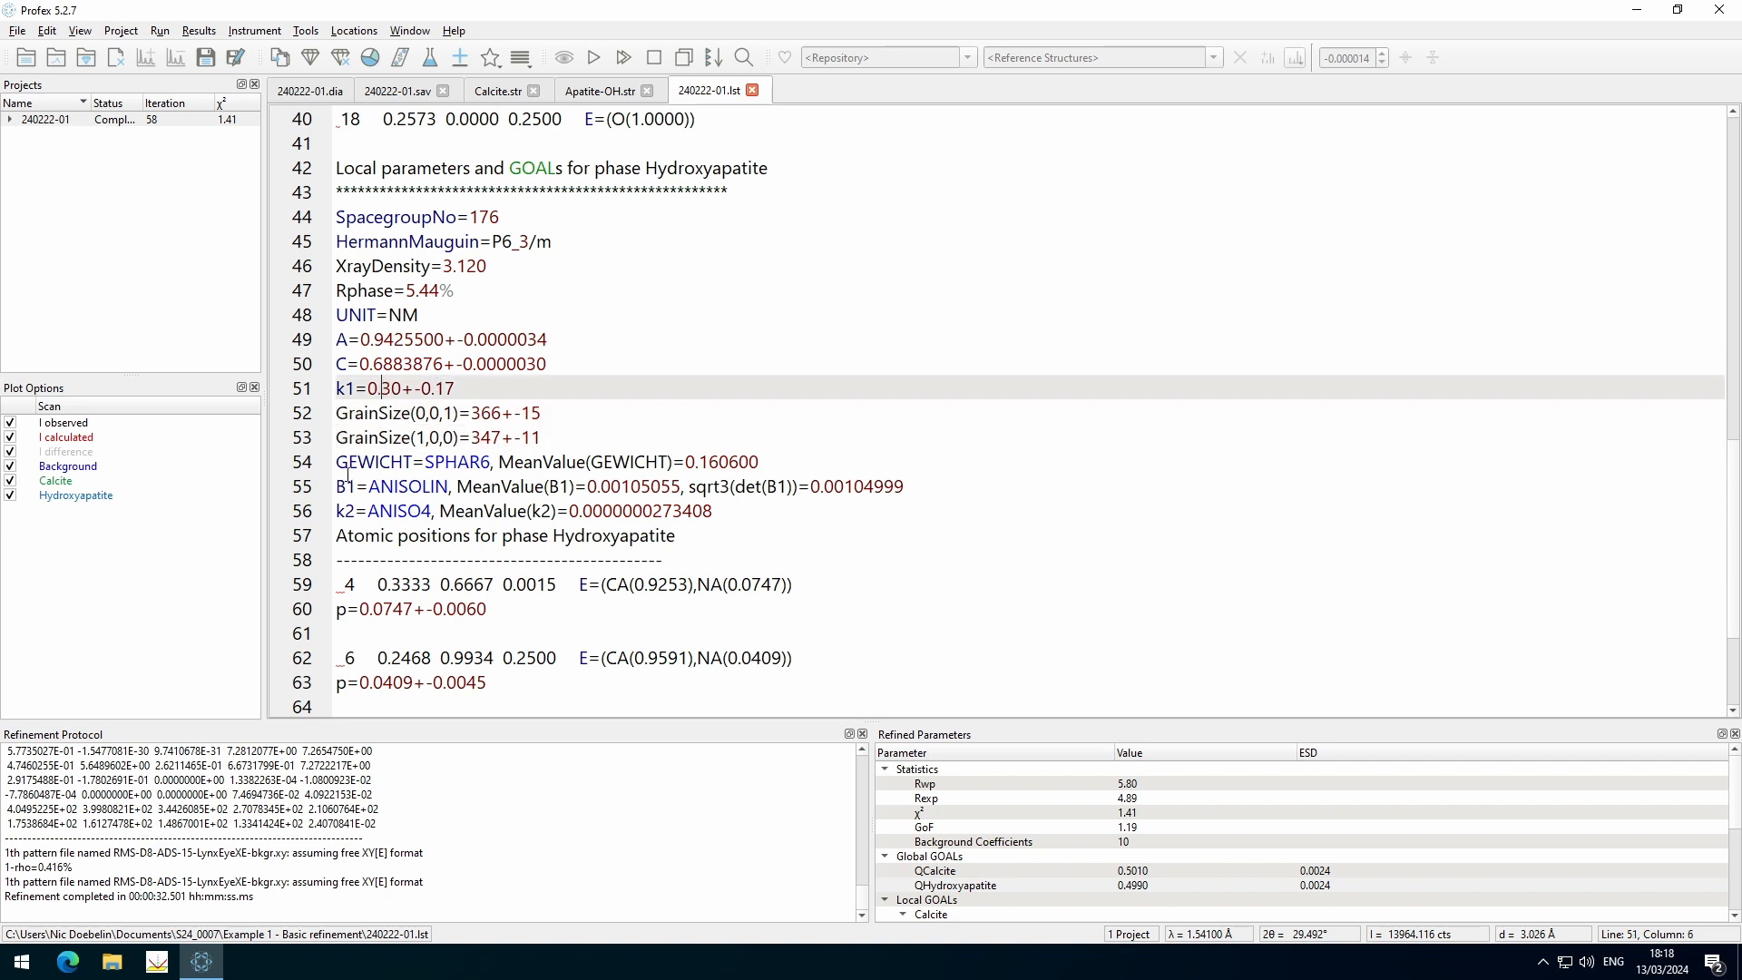
click(648, 486)
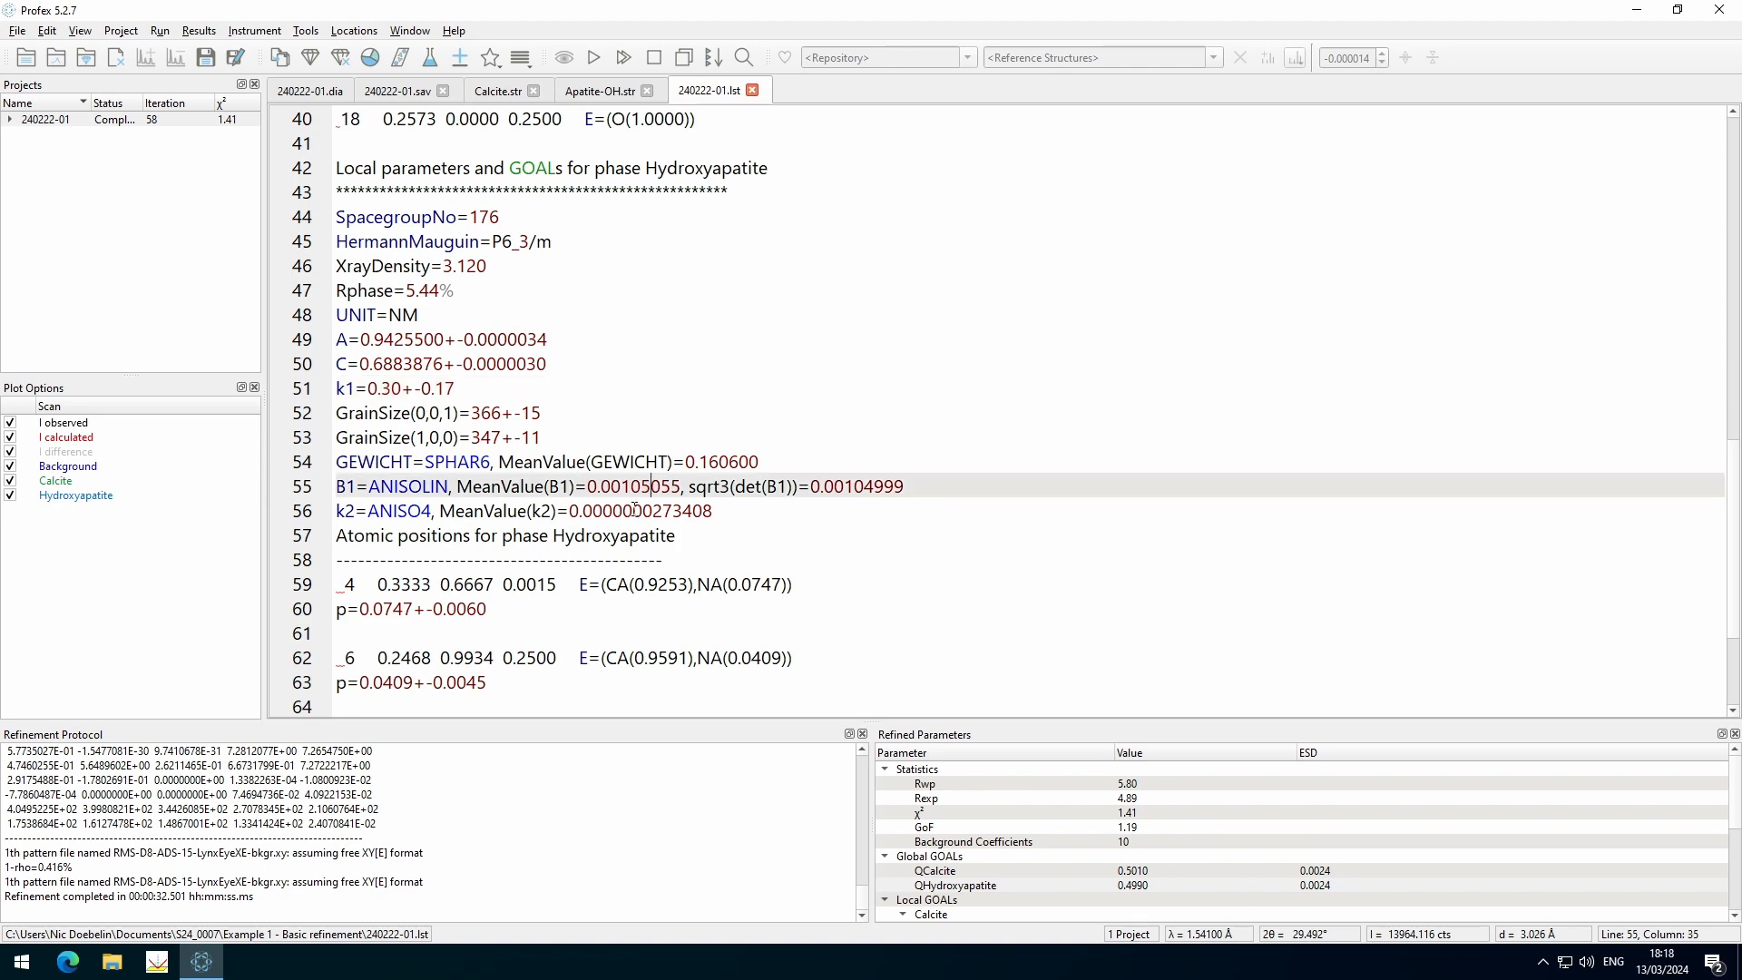
click(647, 506)
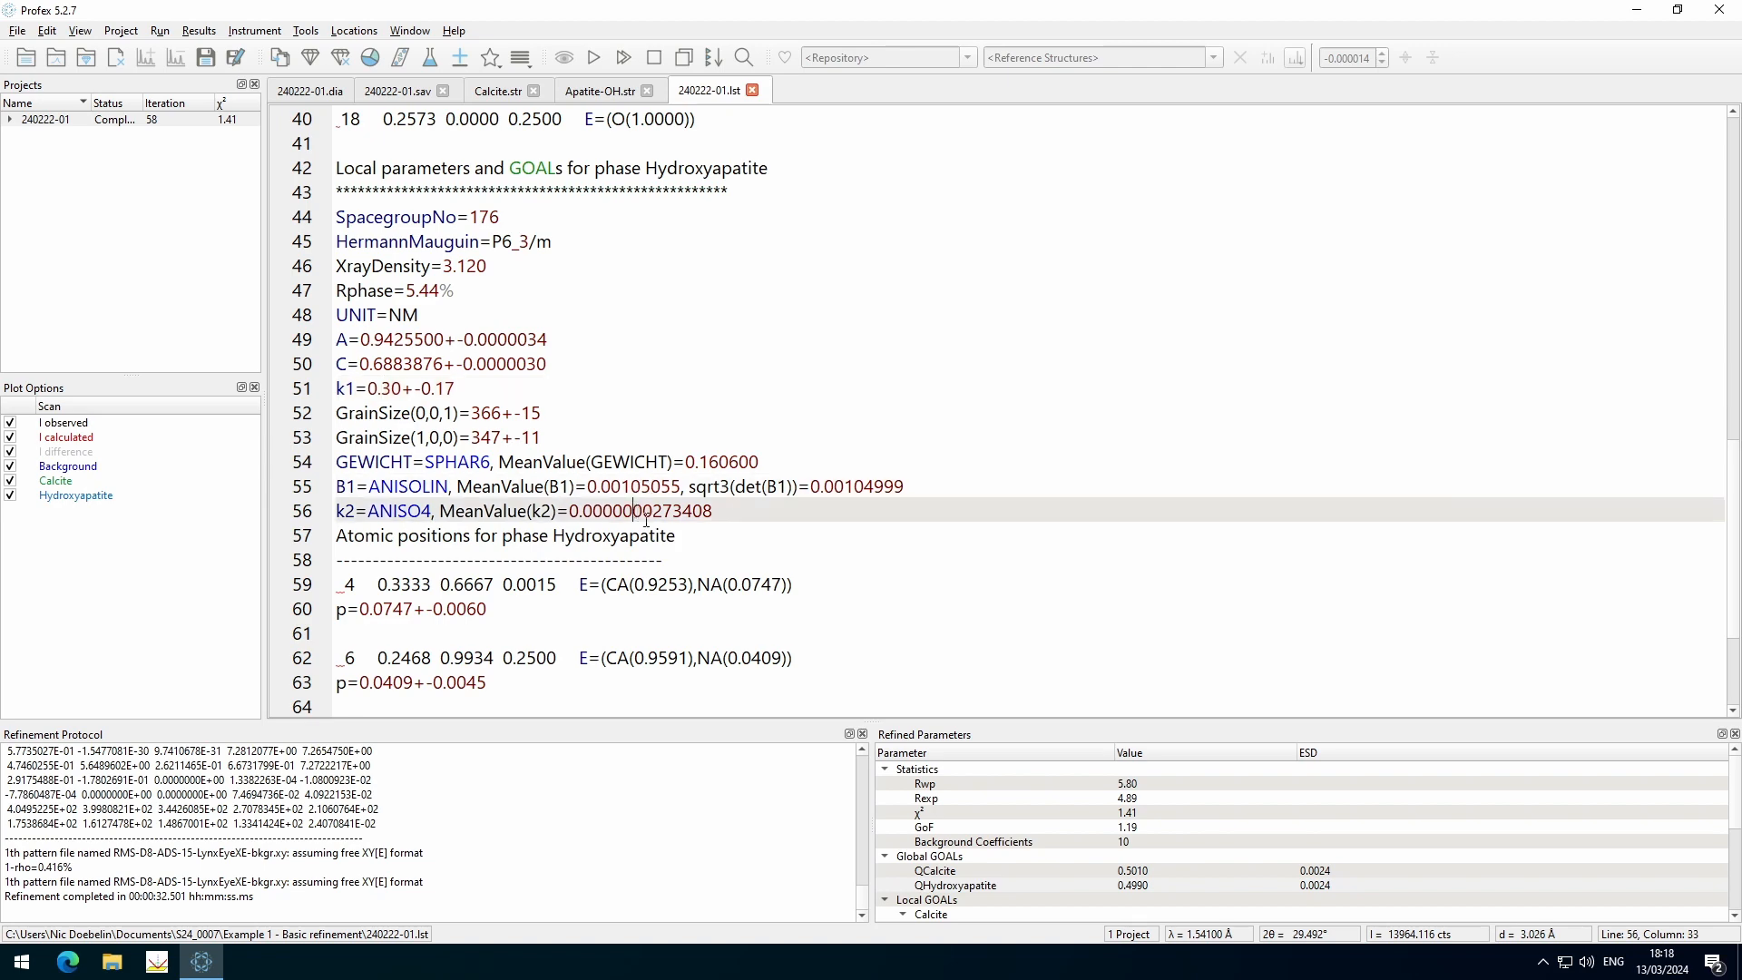
click(727, 460)
Examine the sodium occupancies on both calcium sites of hydroxyapatite, and return to 240222-01.dia
scroll(916, 413, down, 1)
scroll(907, 410, down, 1)
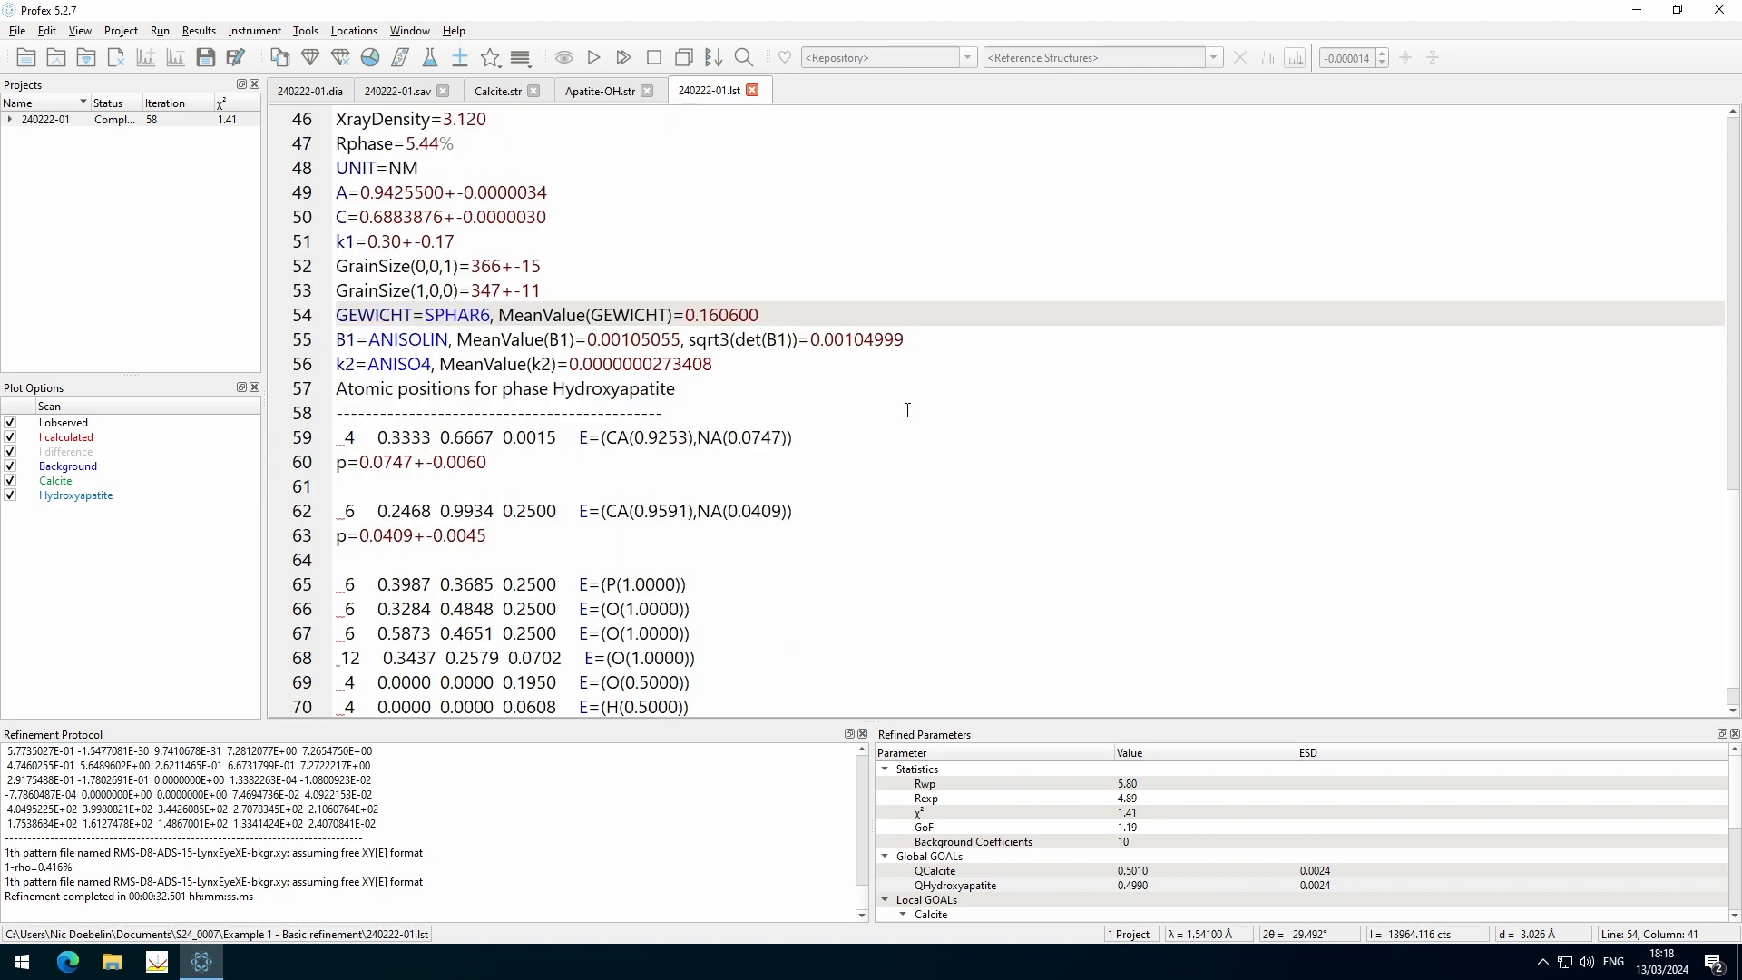
drag(752, 438, 783, 433)
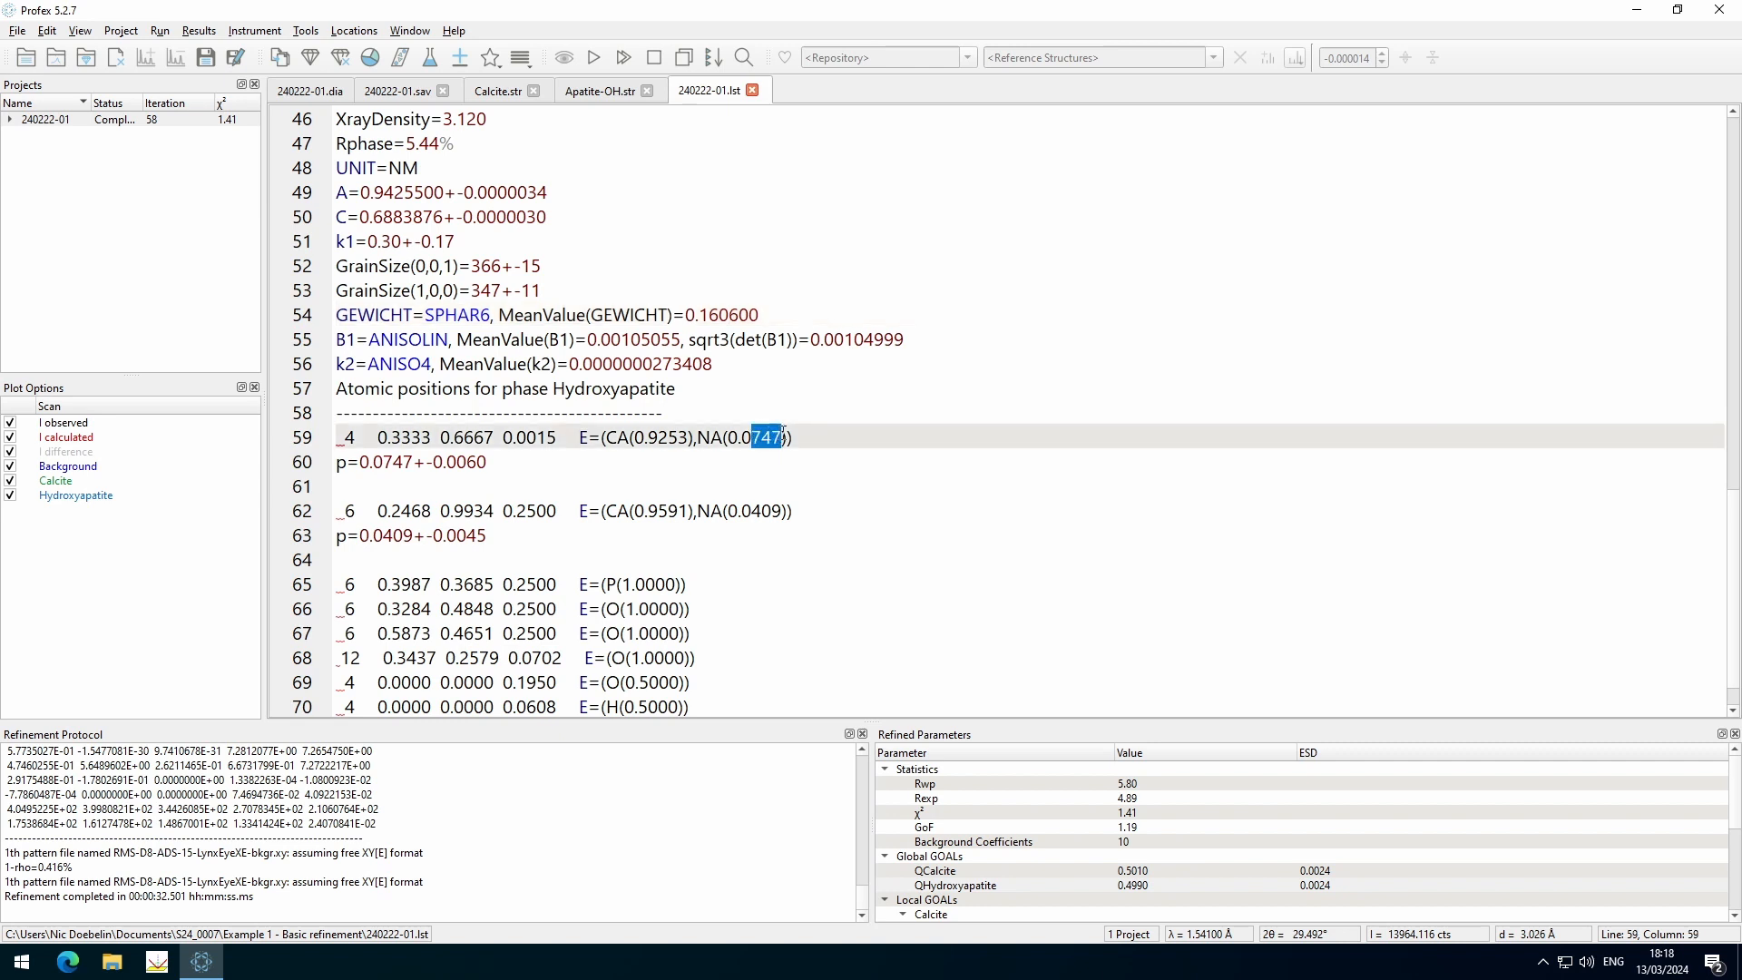
click(817, 436)
scroll(1013, 562, down, 1)
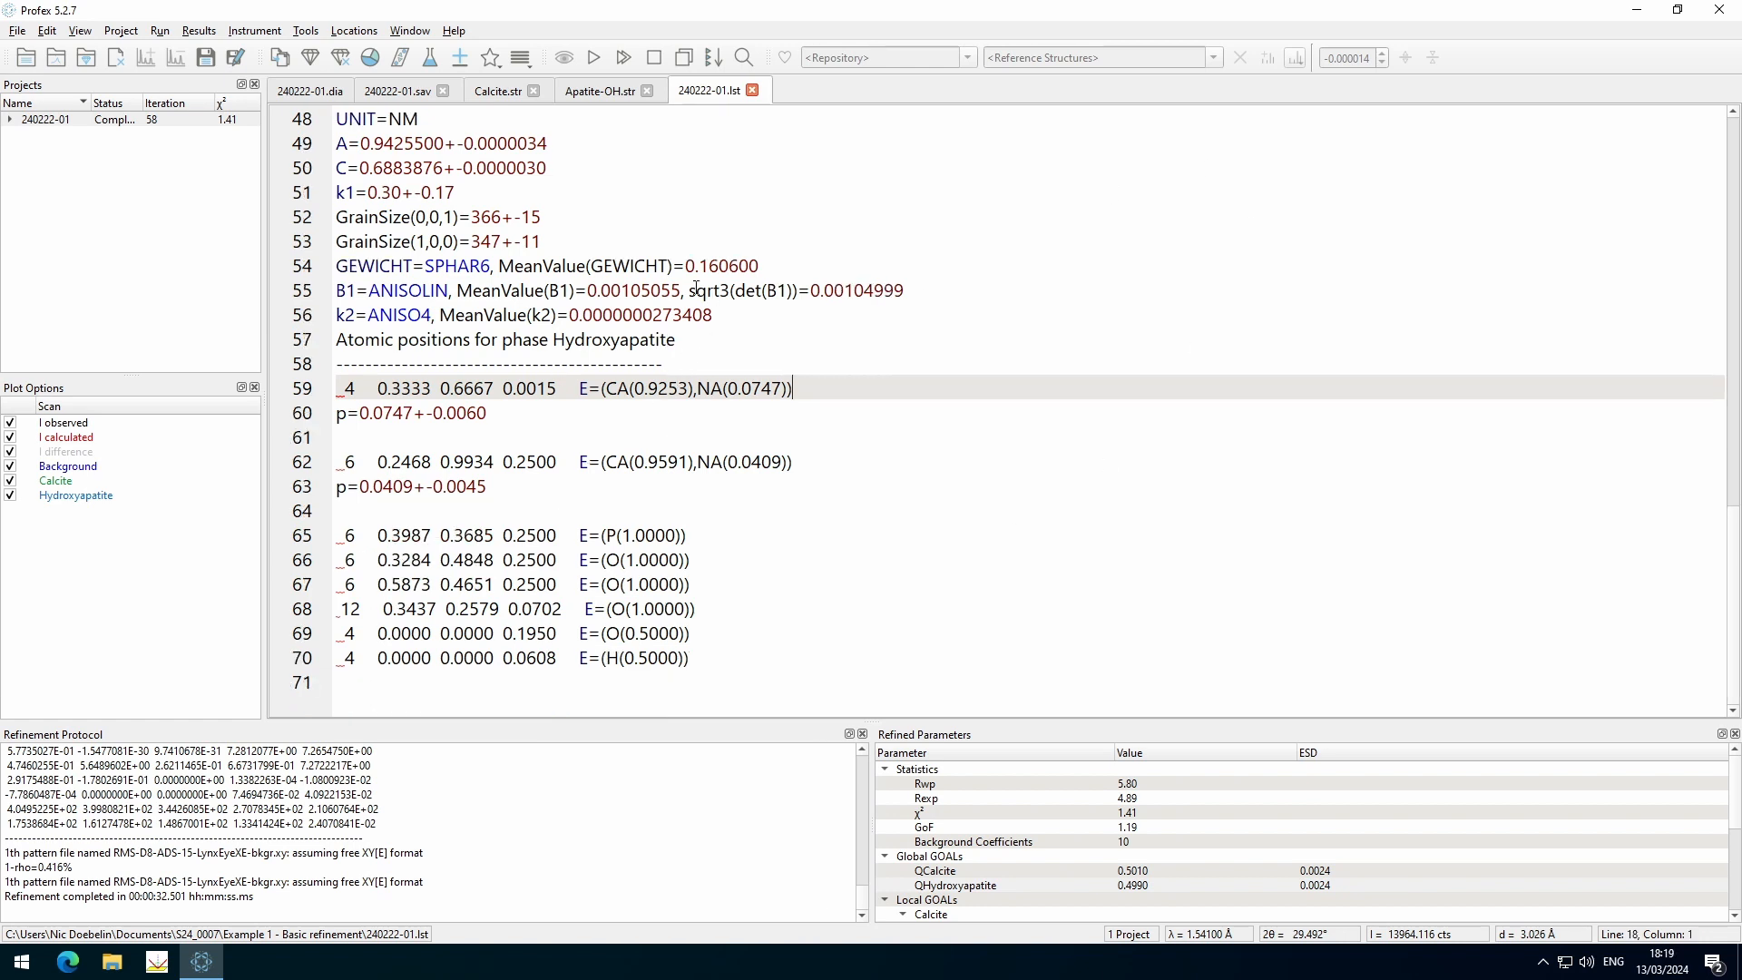
click(334, 96)
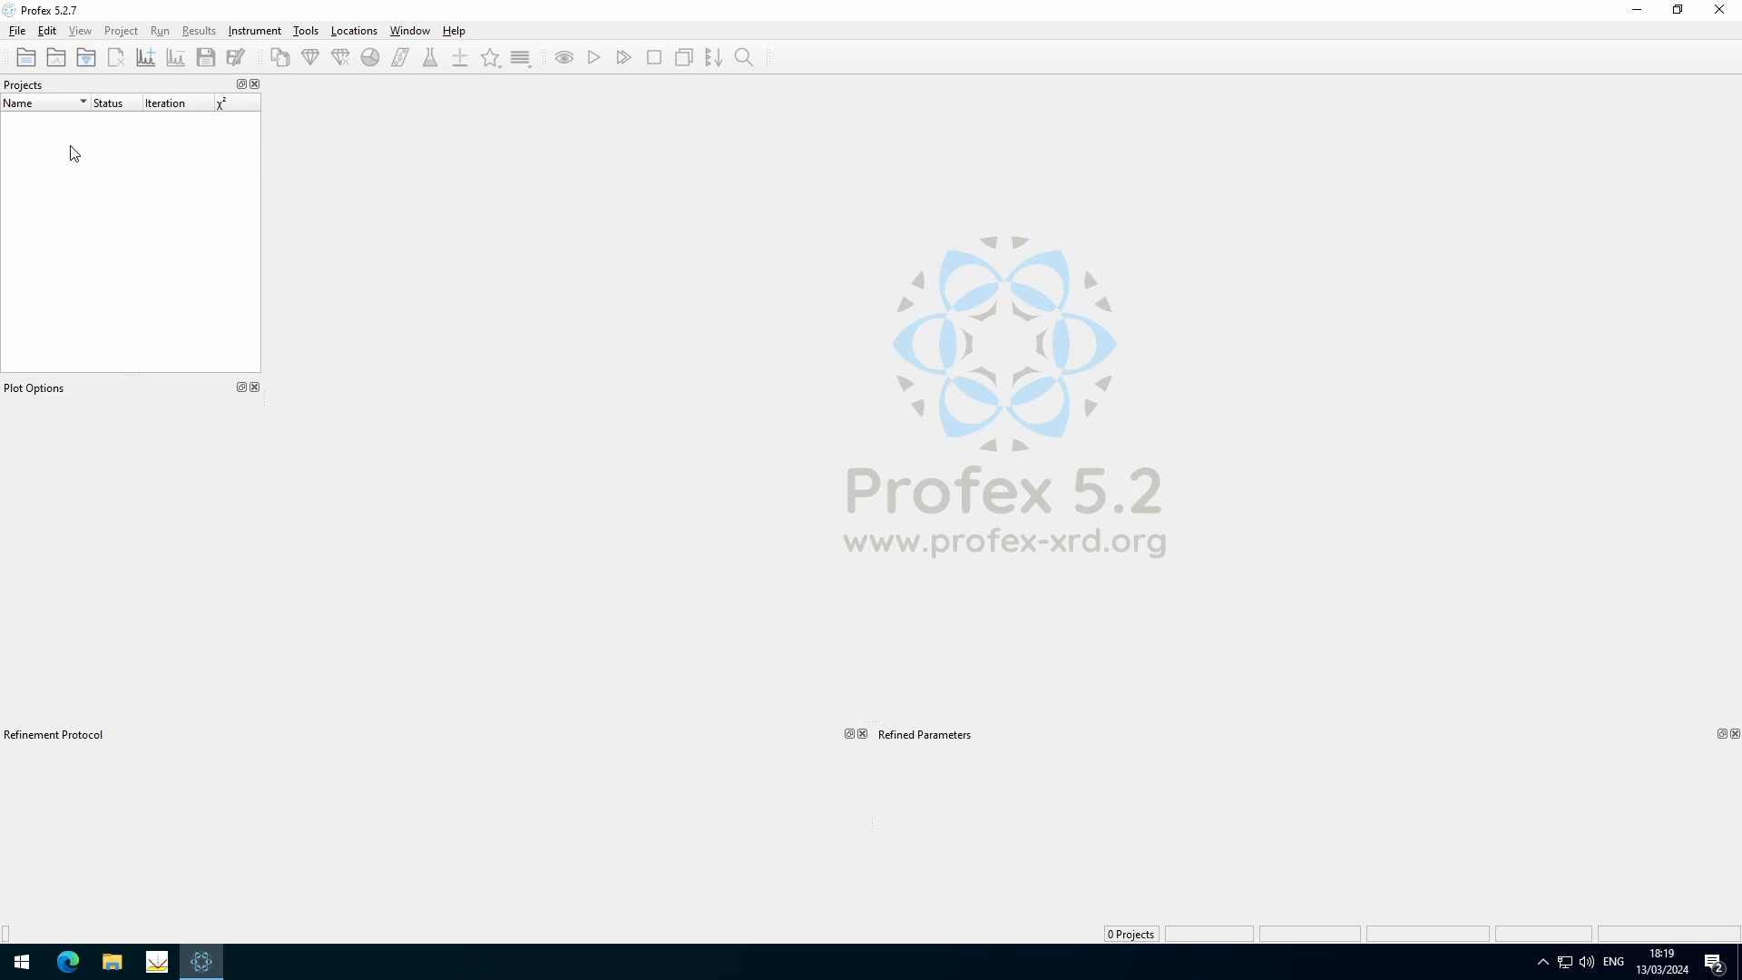
Open the raw scans 240227-01.brml and 240227-02.brml from the folder Example 2 - Instrument Configurations
click(60, 65)
click(299, 69)
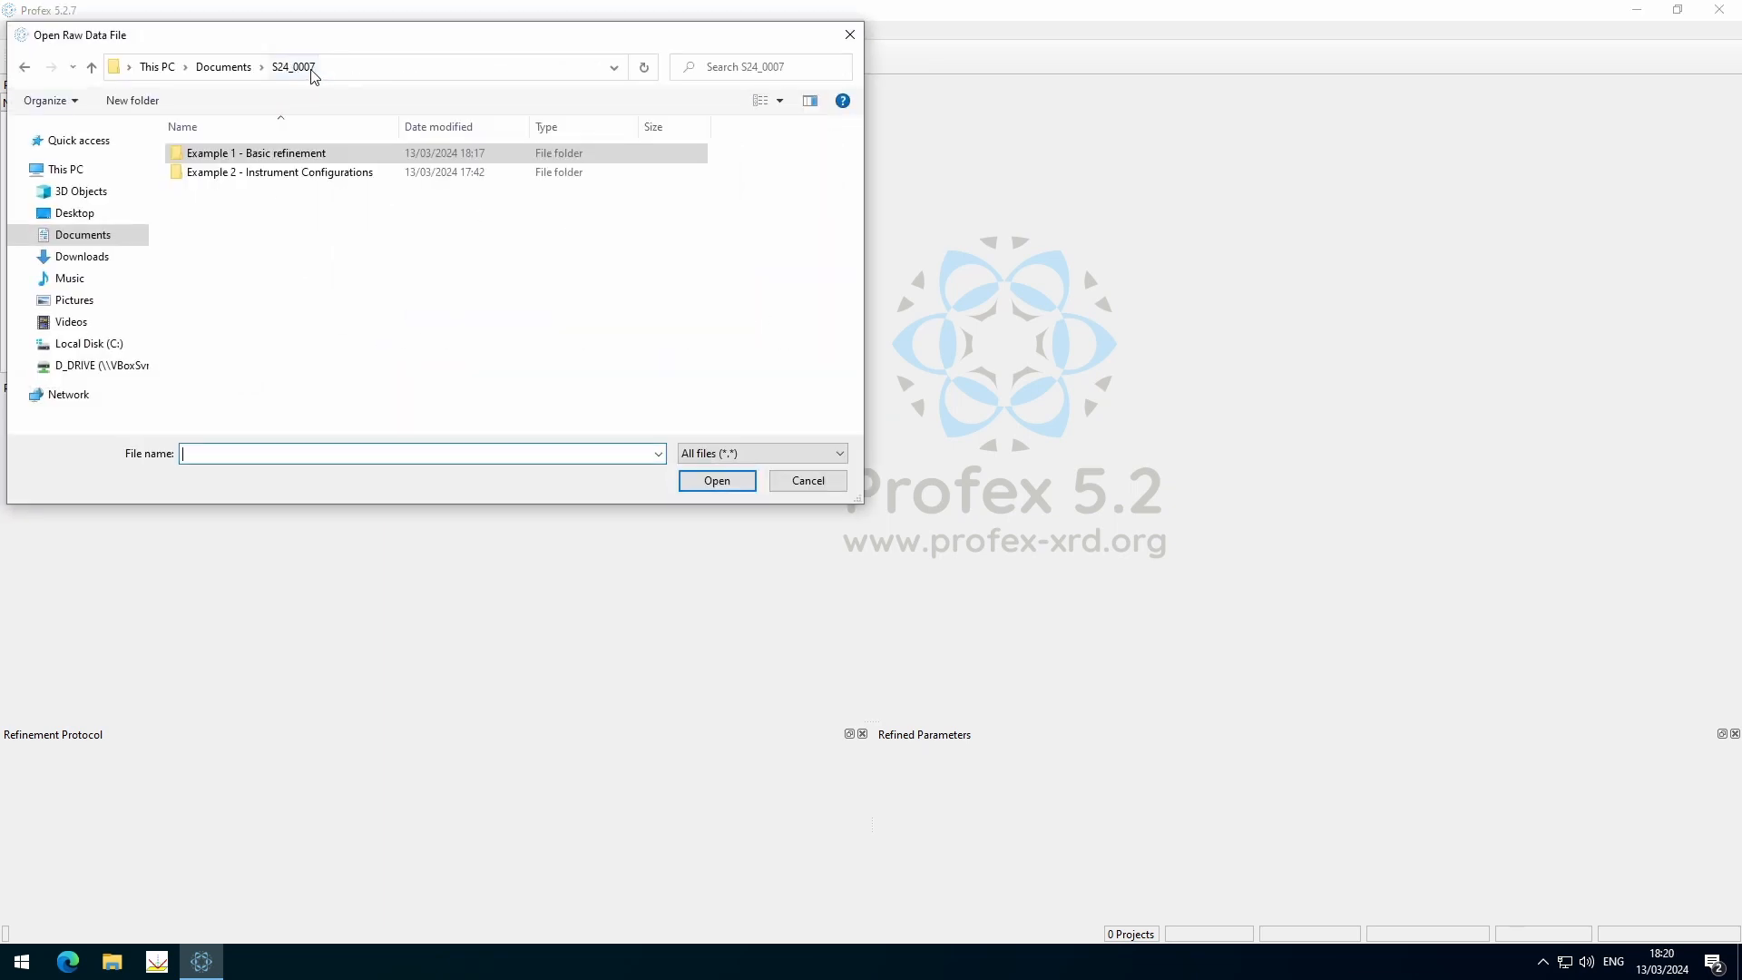
double_click(338, 172)
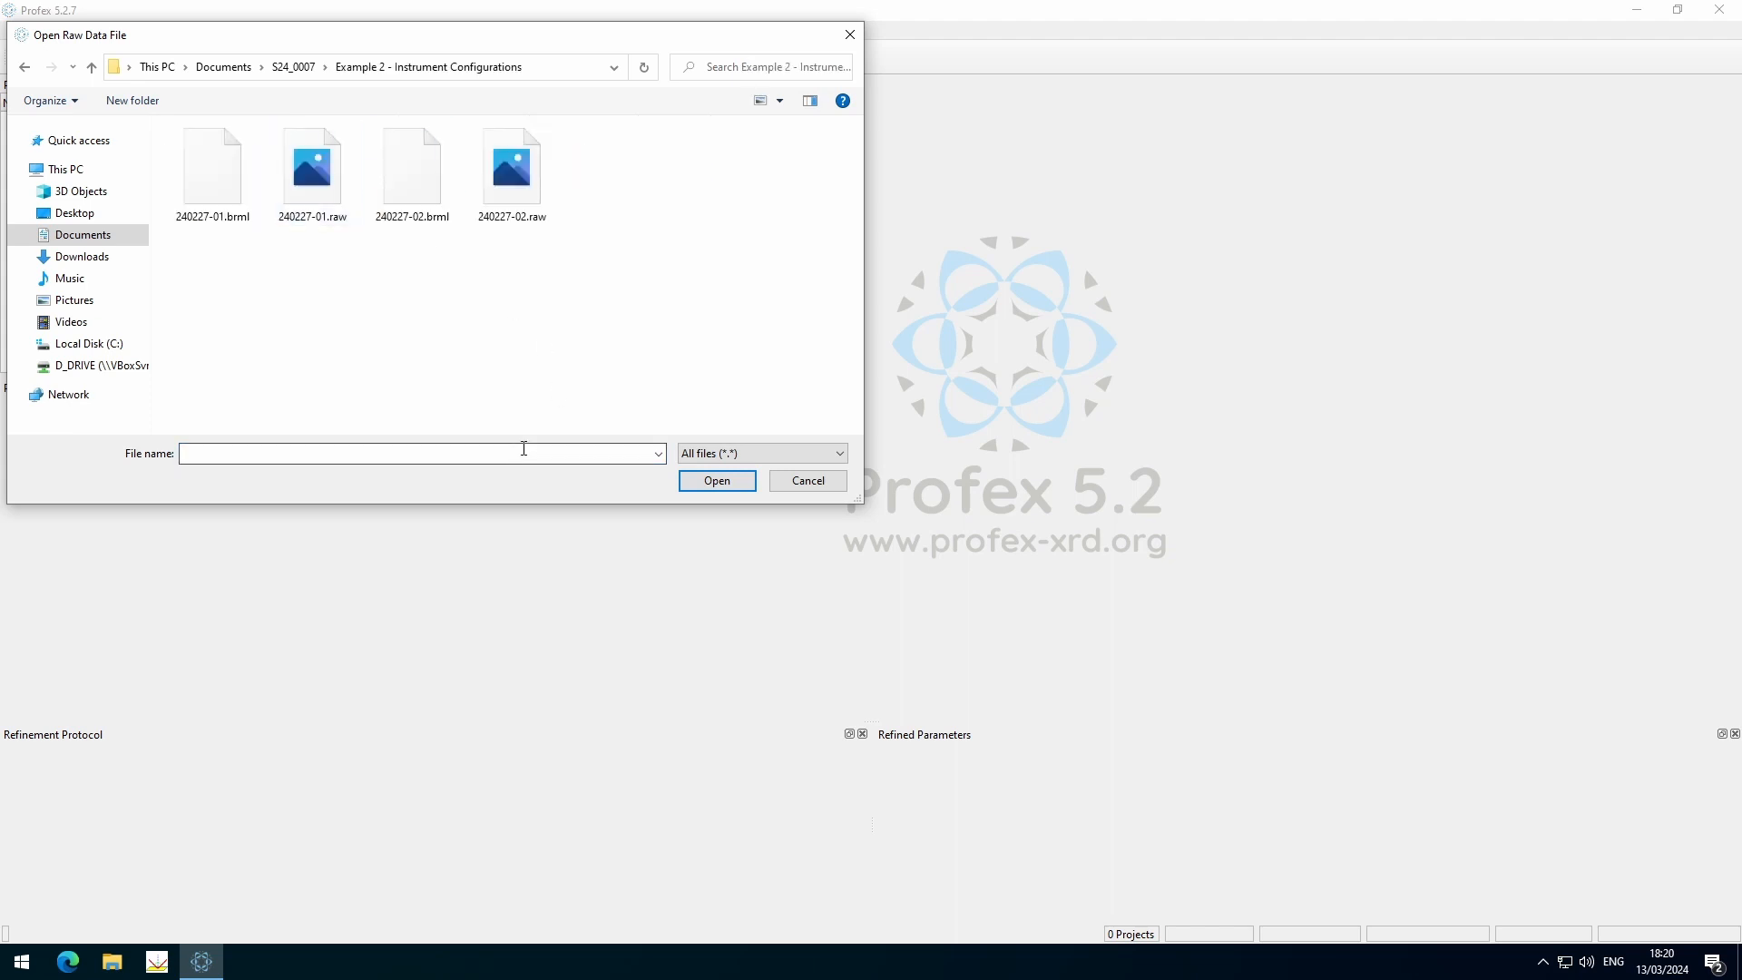
click(220, 189)
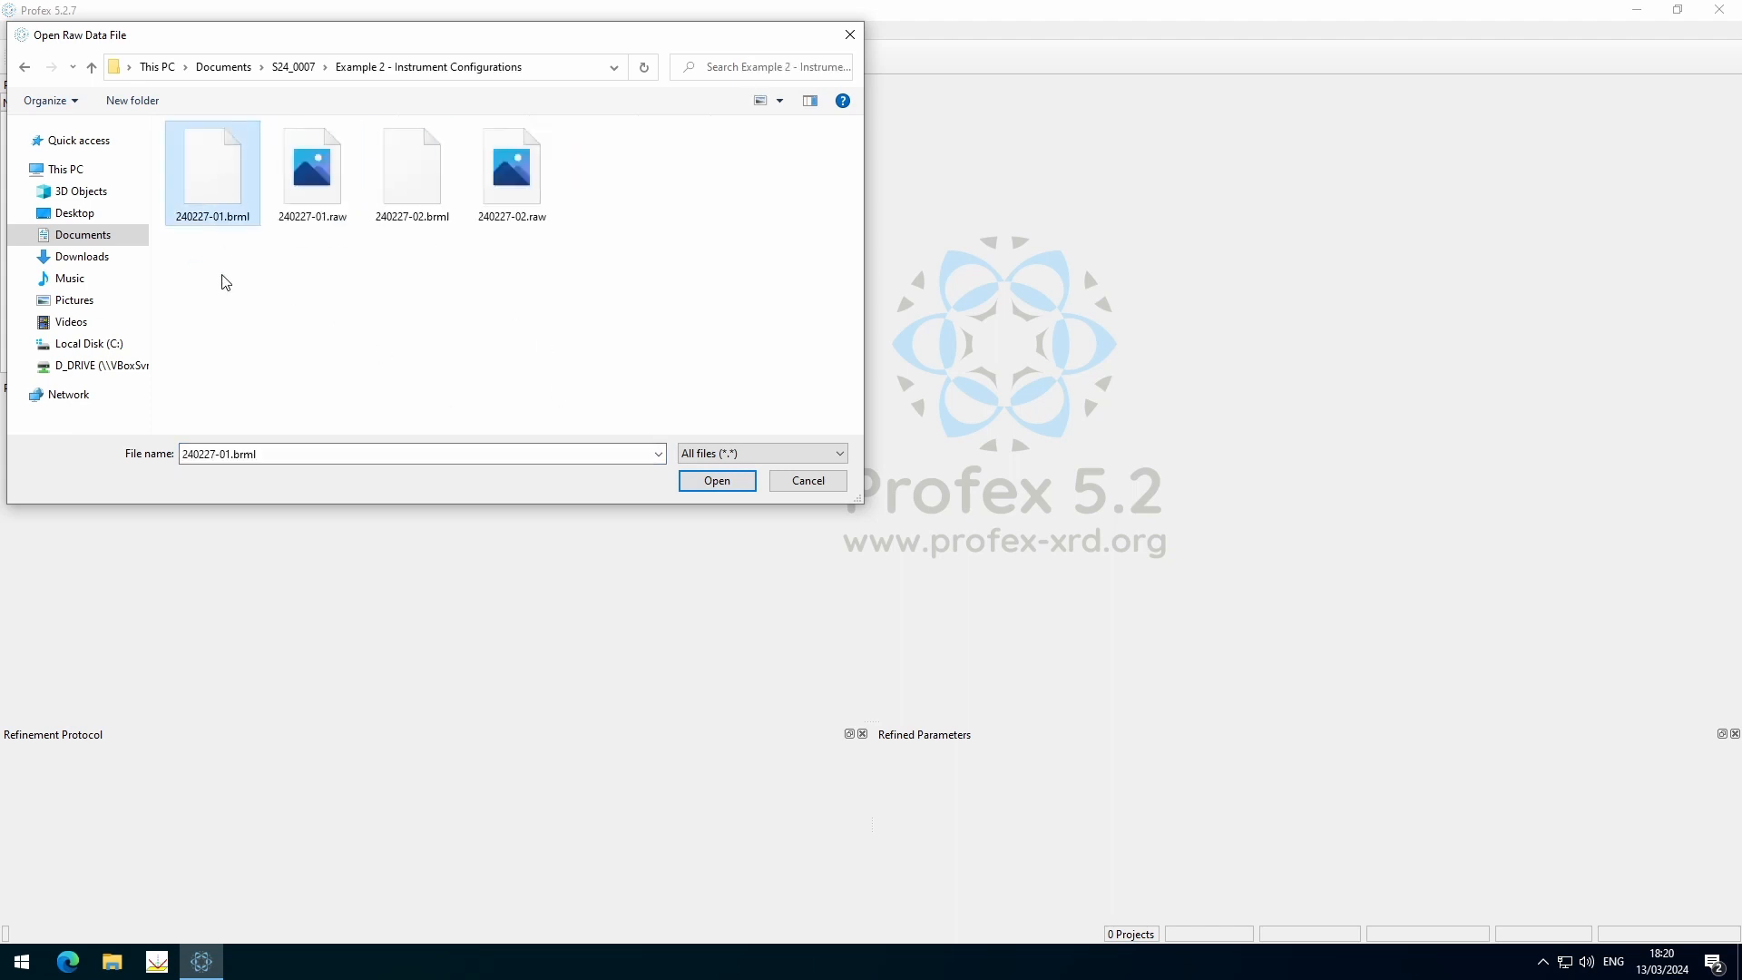
click(333, 229)
click(221, 186)
ctrl+click(420, 178)
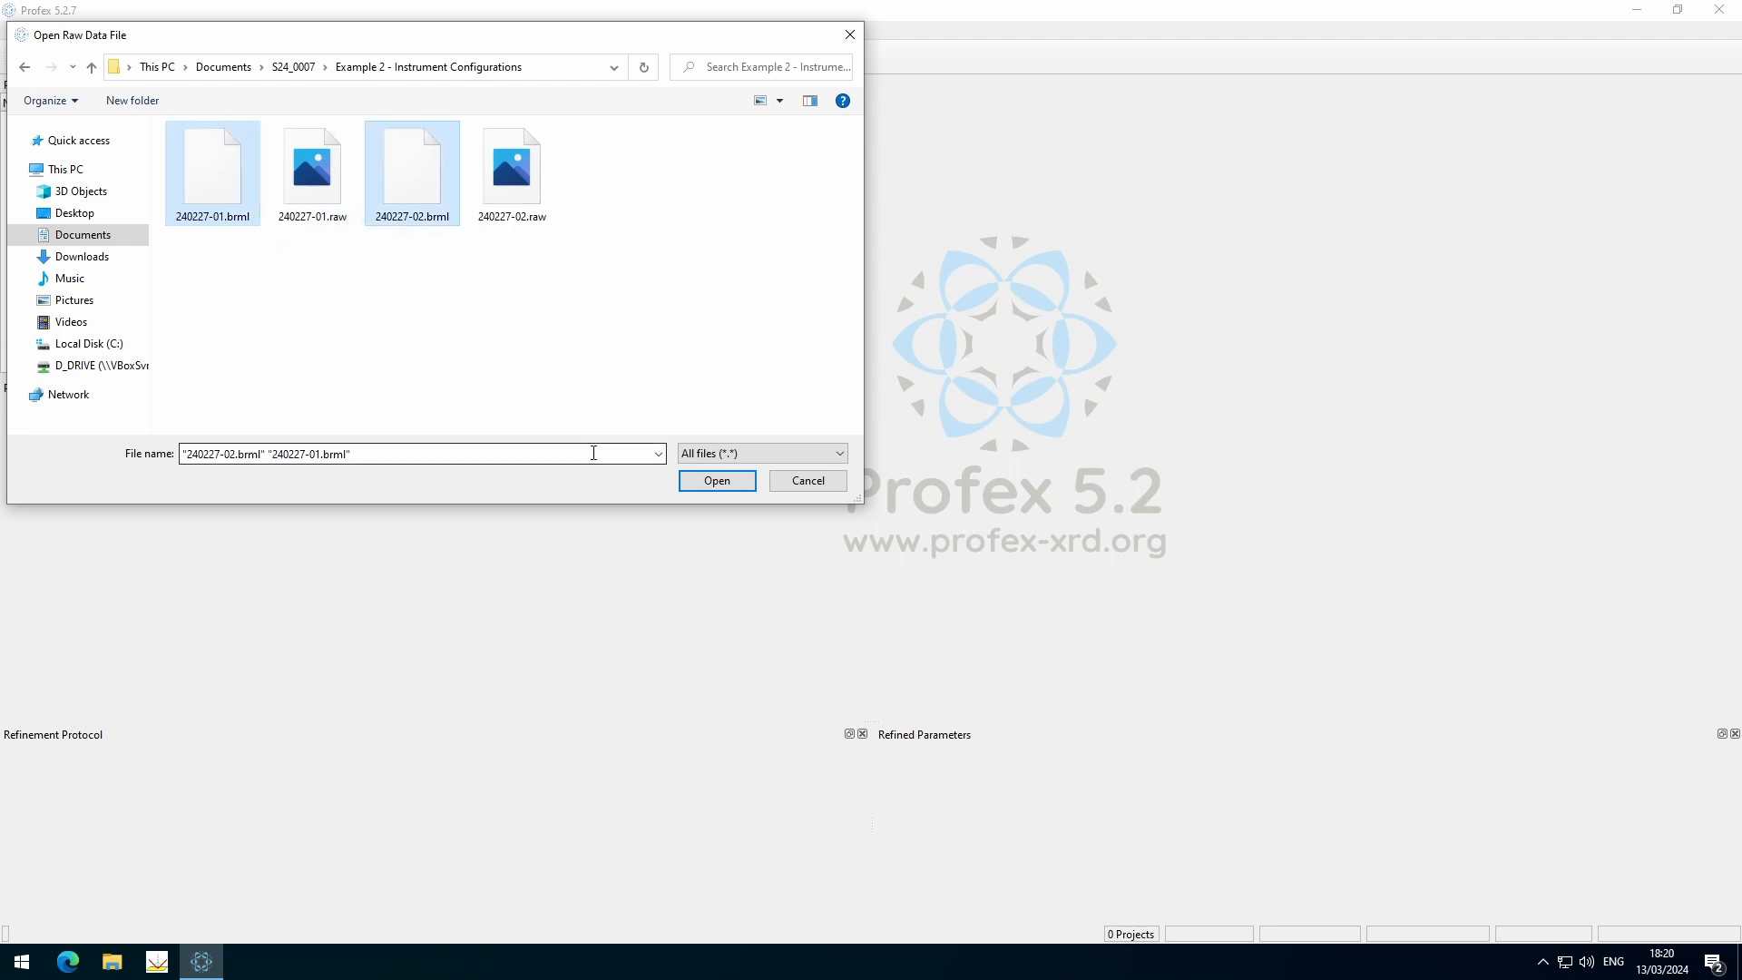
click(746, 490)
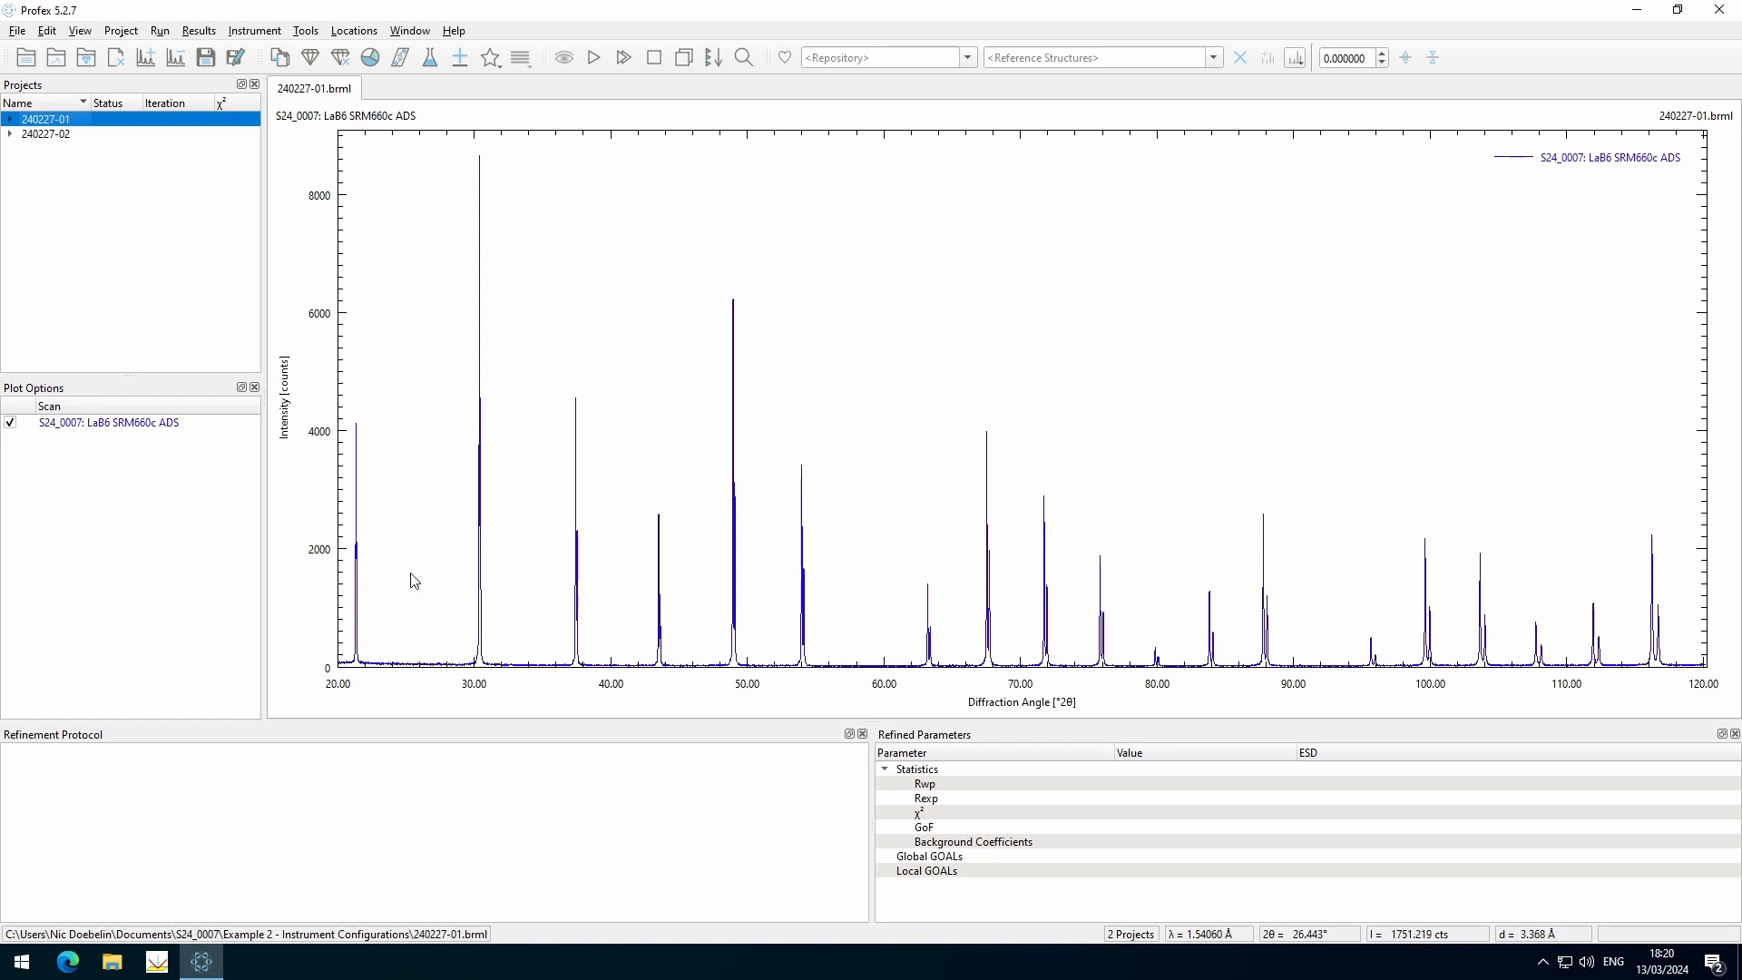
Compare the LaB6 SRM660c patterns of projects 240227-01 (ADS) and 240227-02 (FDS), ending on 240227-01
click(64, 138)
click(59, 122)
click(59, 135)
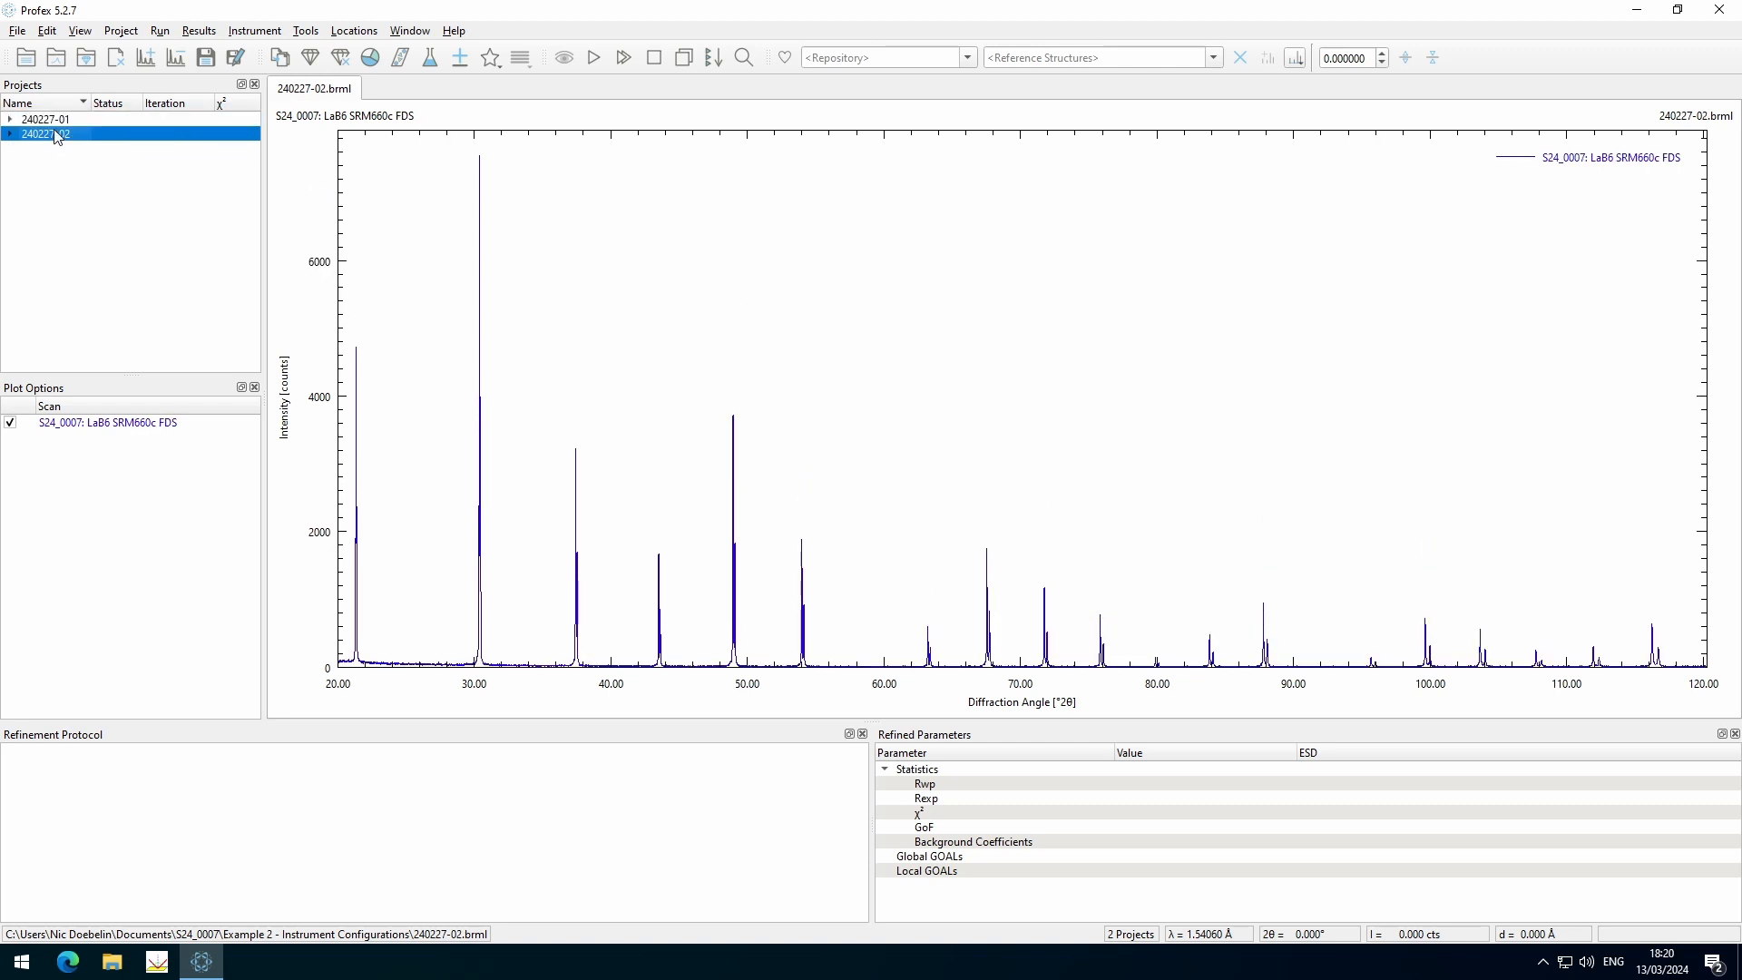
click(56, 122)
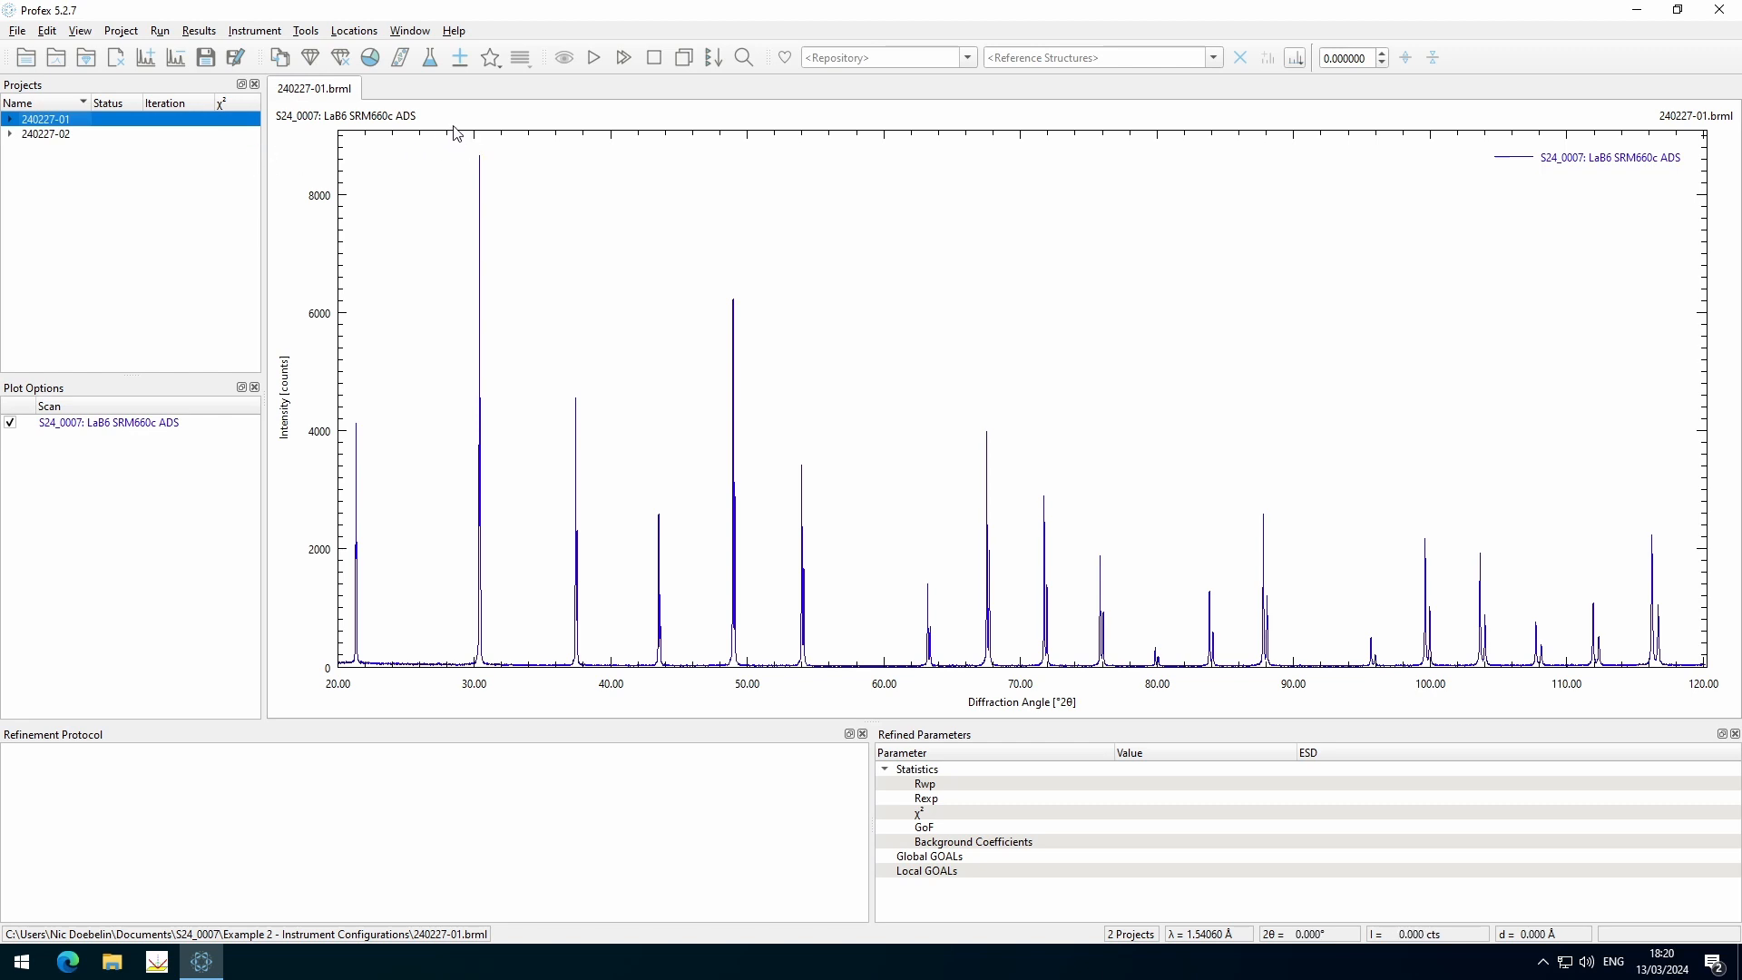
Start adding phases to 240227-01 and choose the instrument configuration RMS-D8-ADS-15-LynxEyeXE for its default control file
click(460, 60)
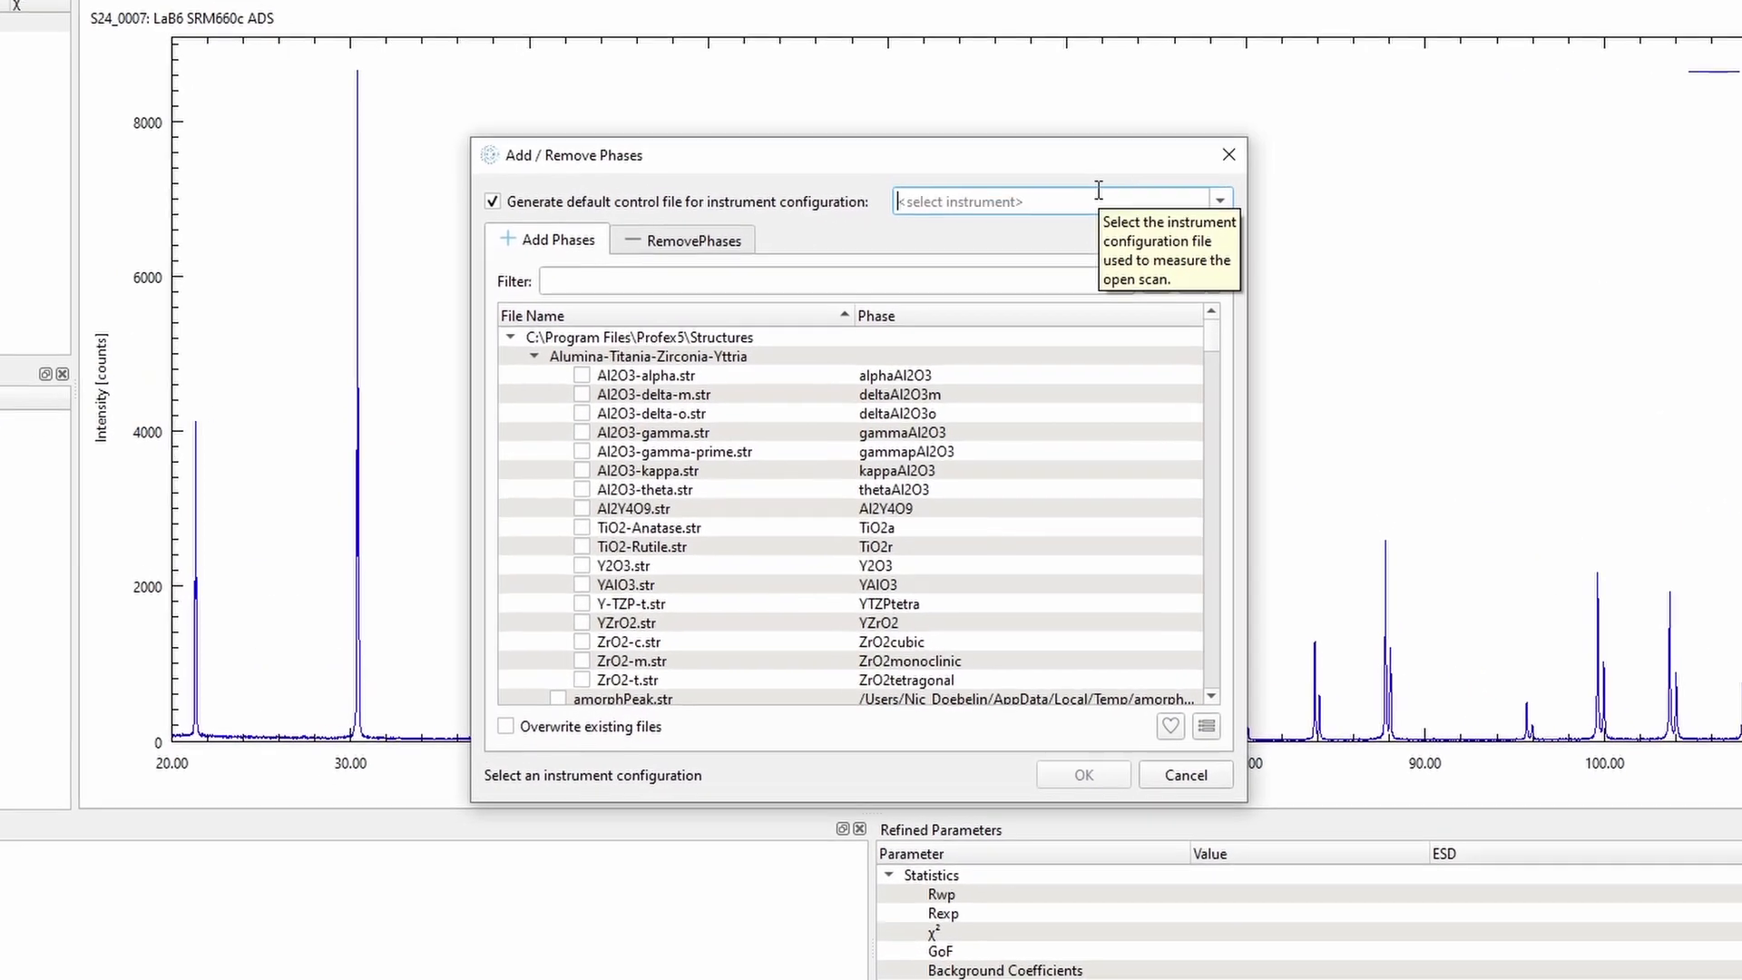
text(RMS-D8-ADS-15-Glass-LynxEyeXE)
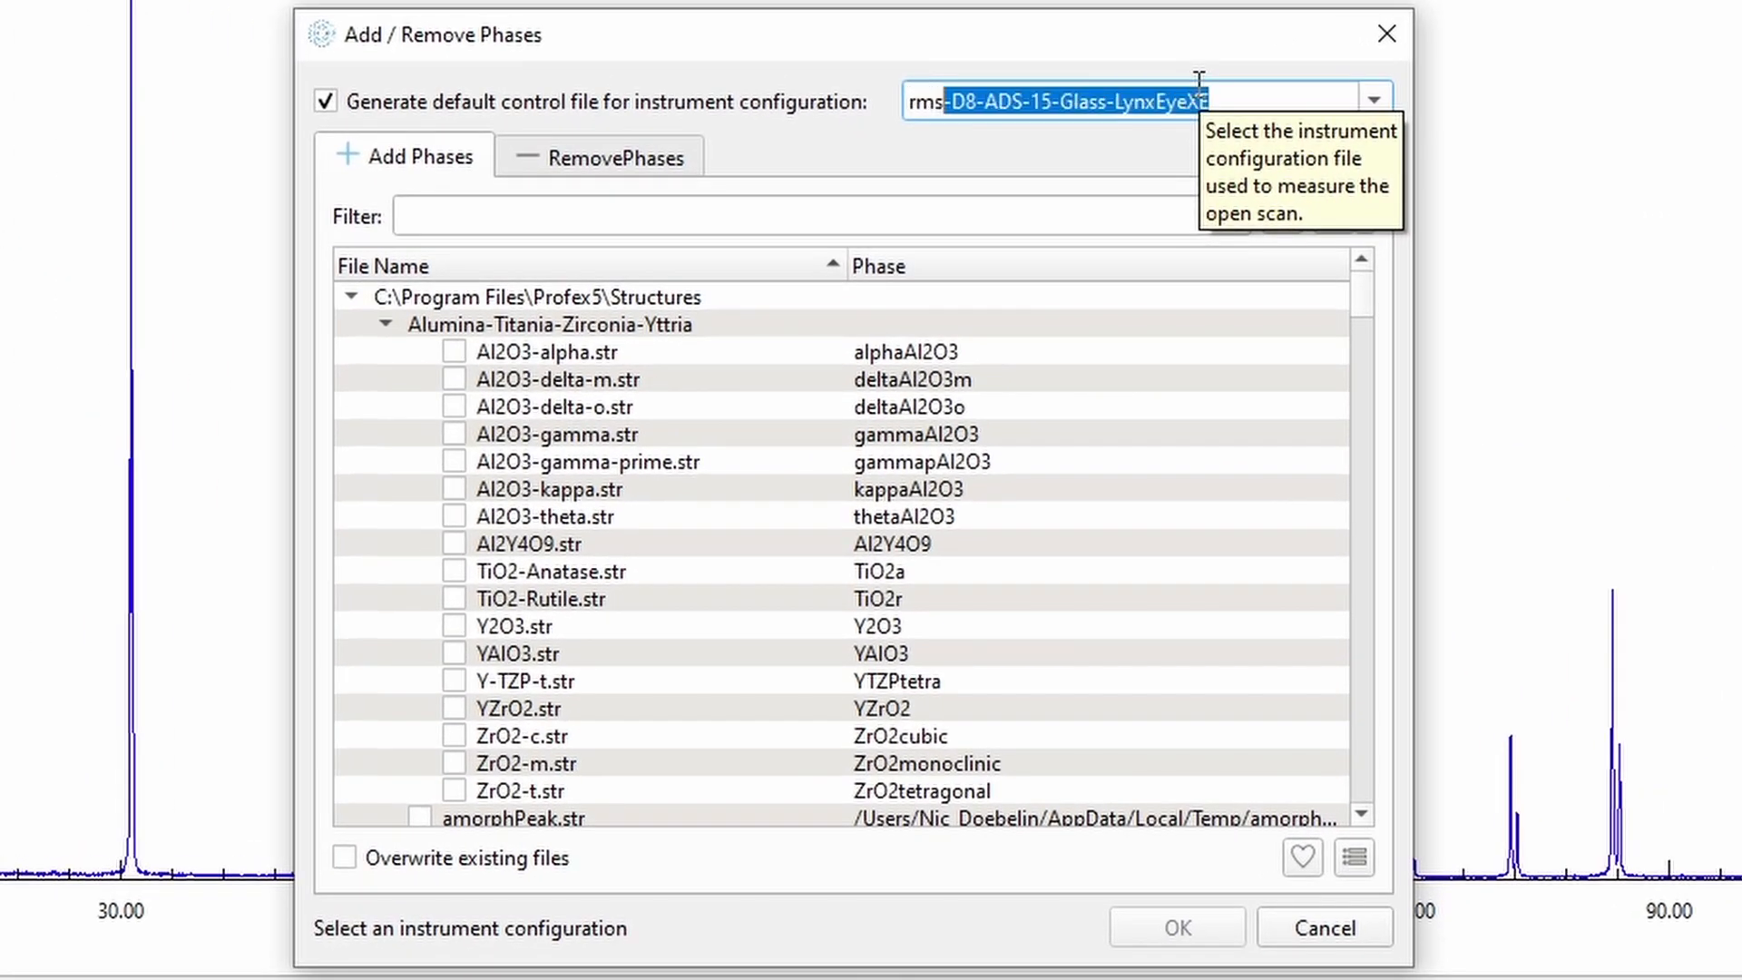
key(Return)
key(Down)
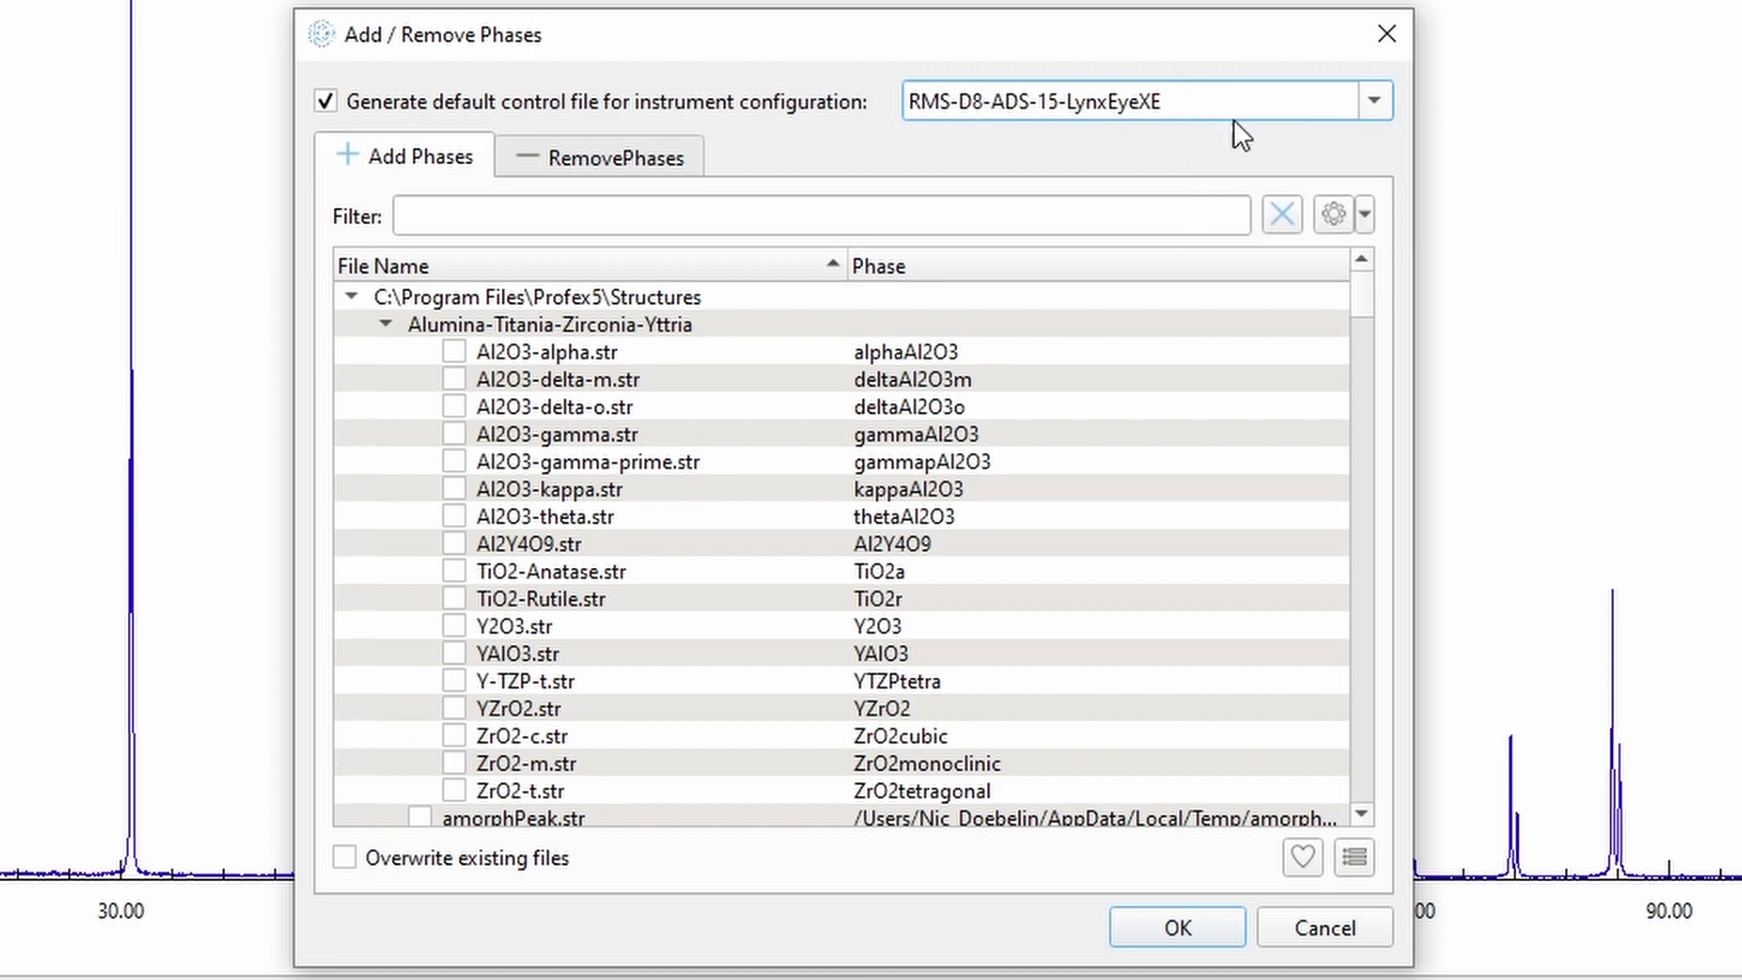
Filter the structure files for lab6 and add LaB6.str from the Ceramics group to project 240227-01
click(1038, 212)
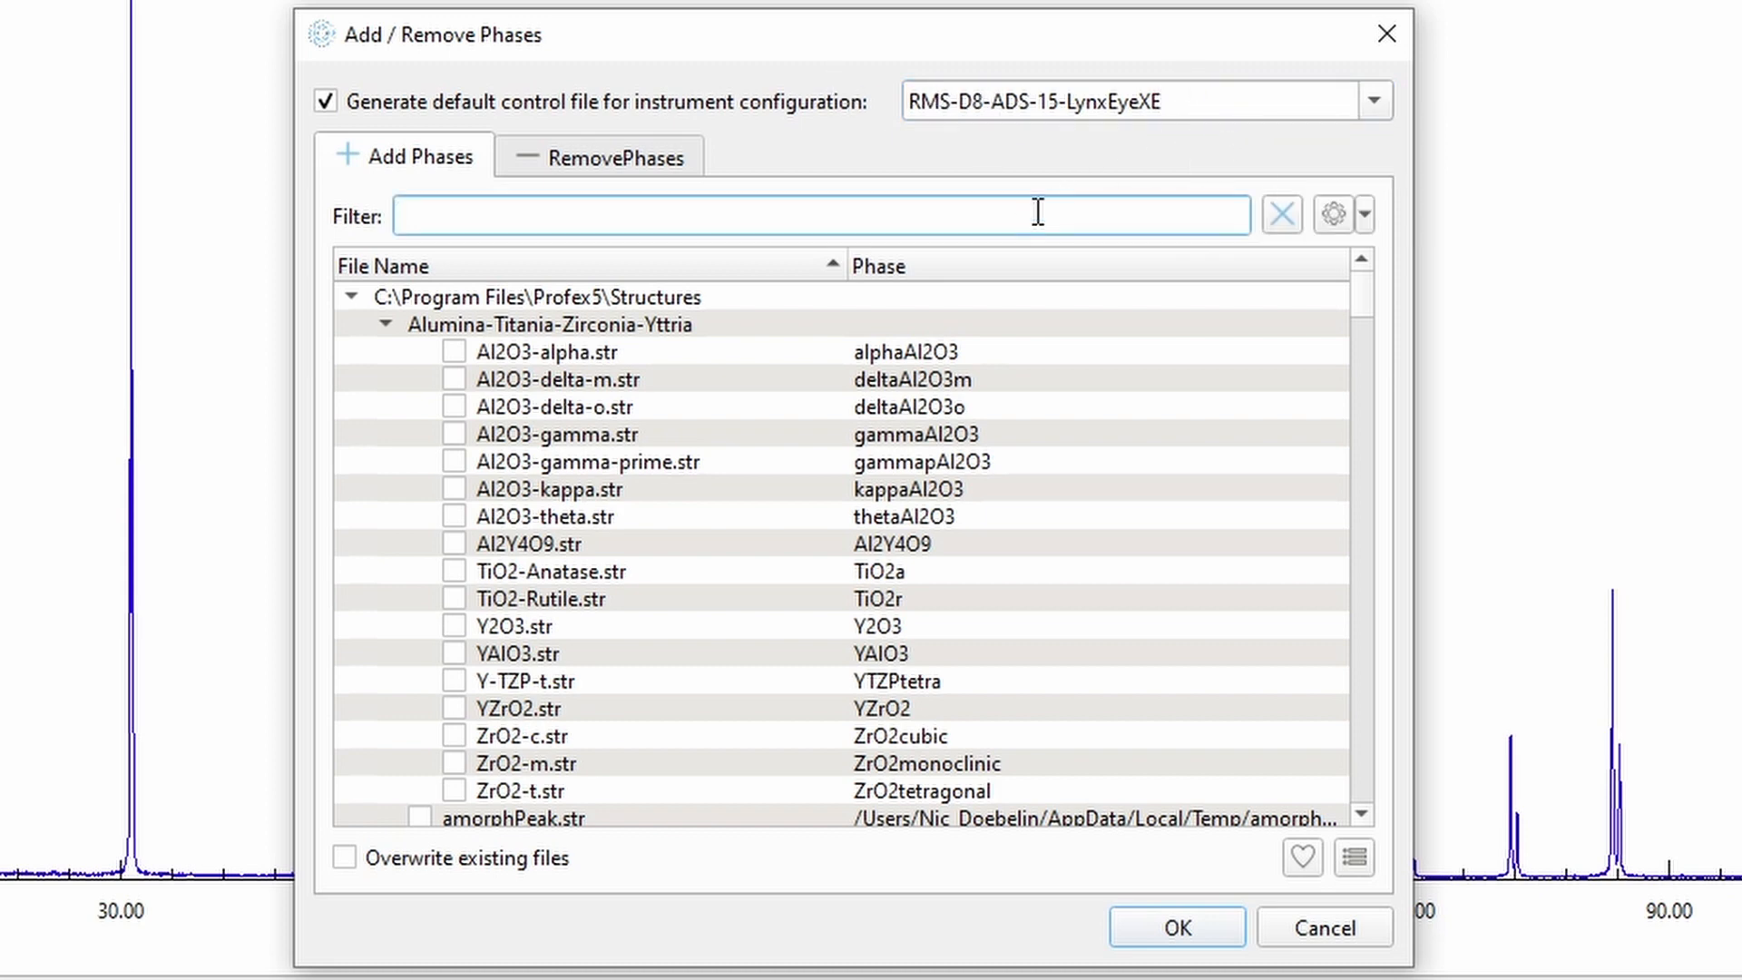
text(lab6)
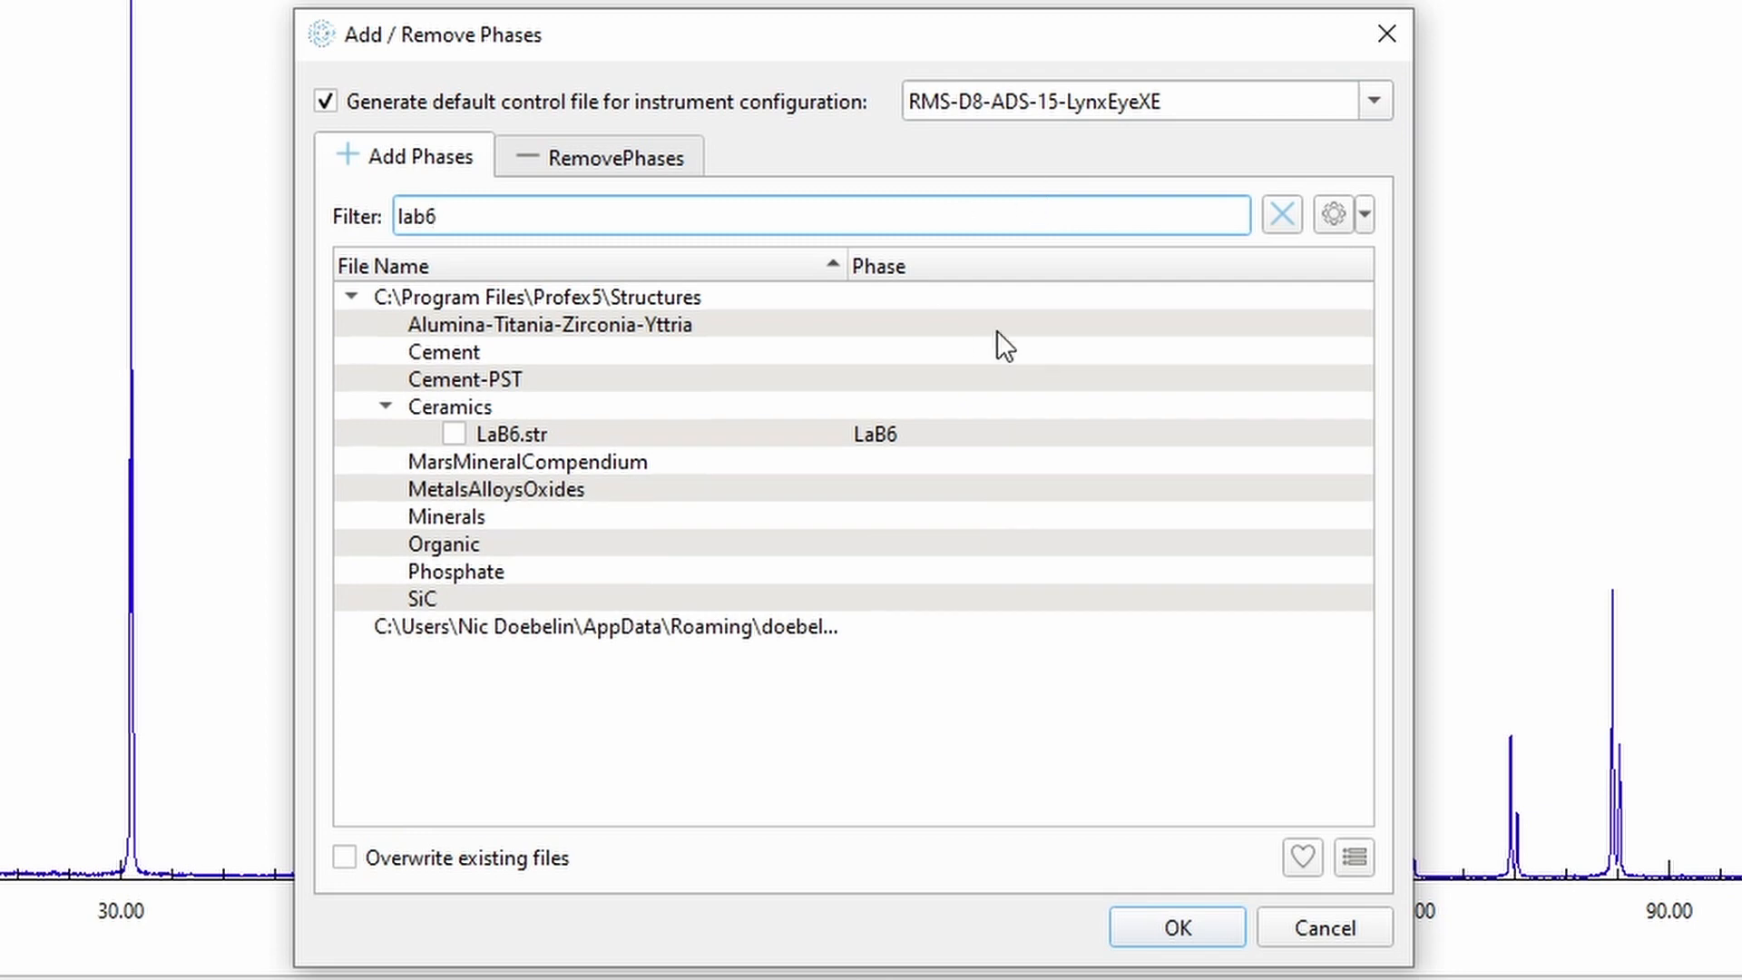
click(454, 433)
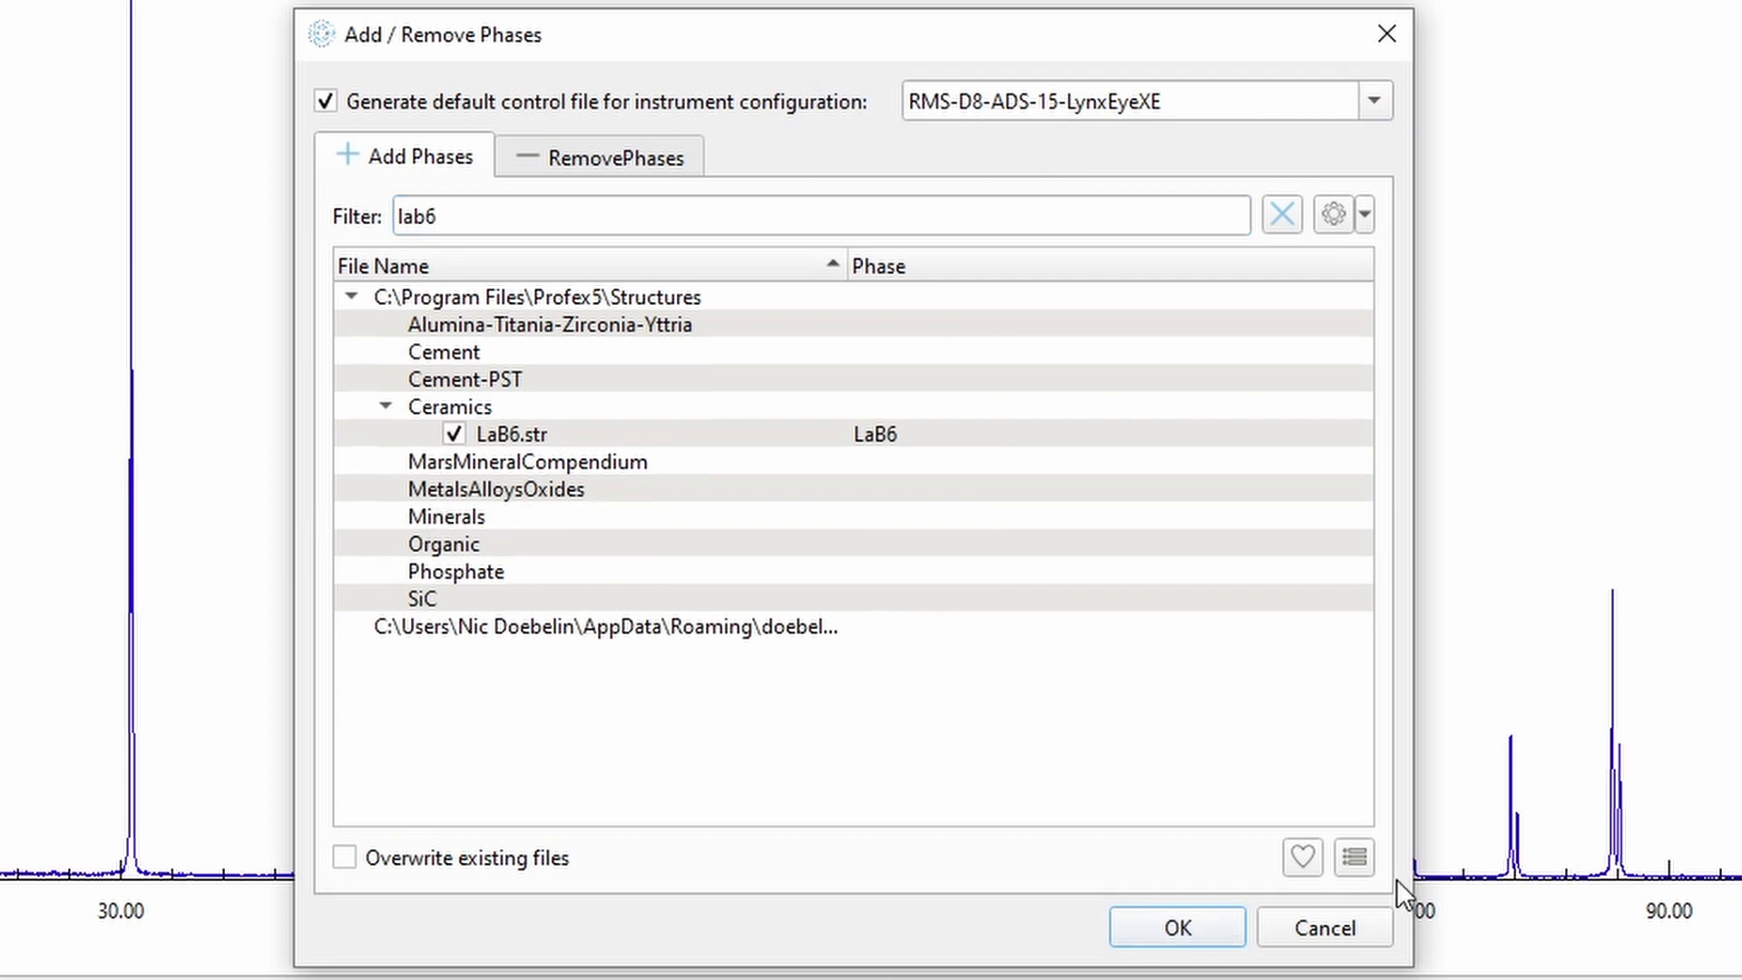
click(1227, 927)
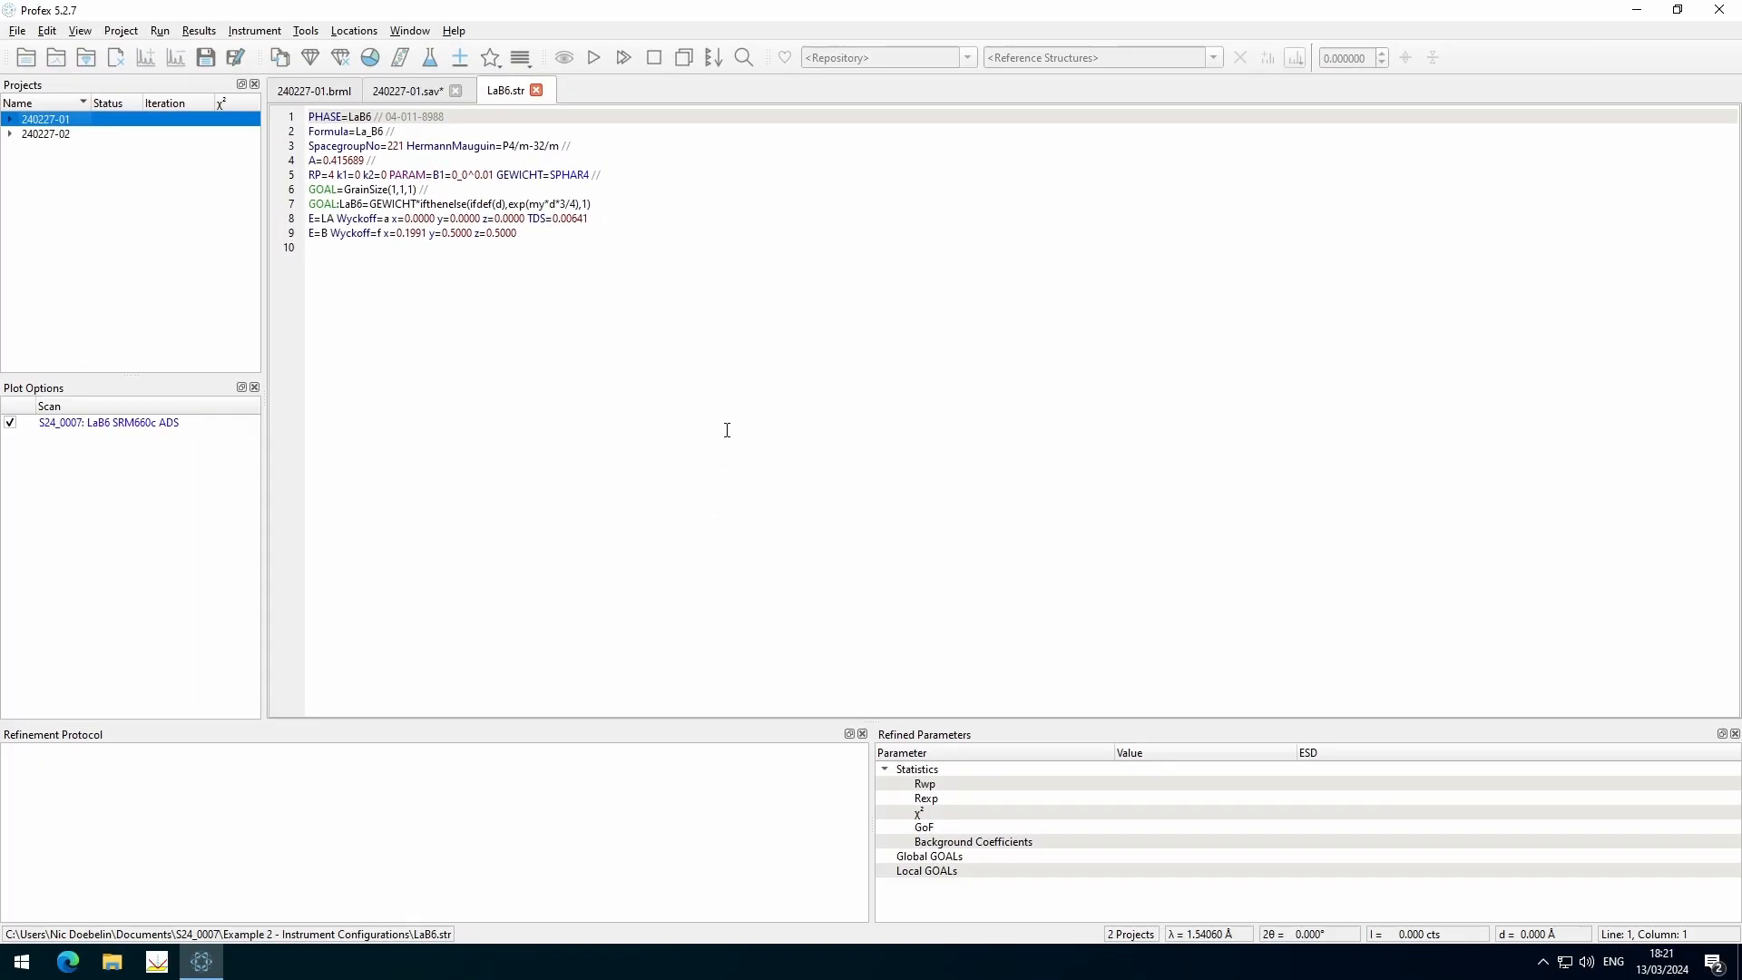
scroll(800, 431, up, 5)
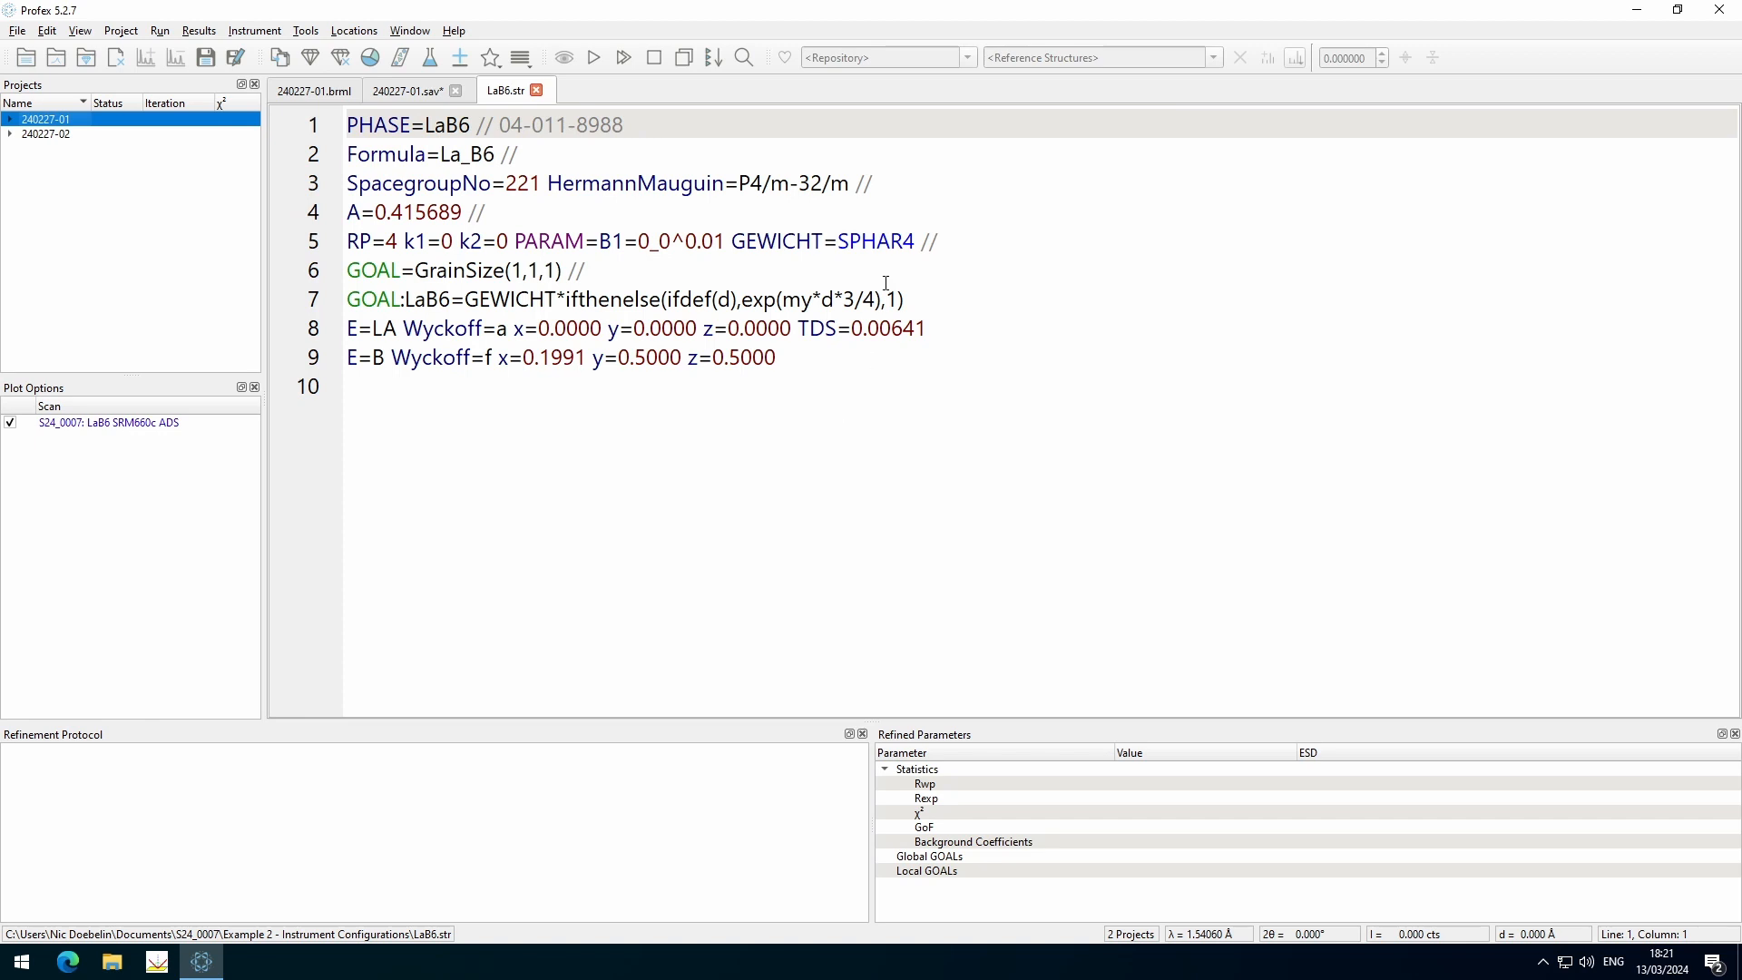
Run the refinement of project 240227-01 and inspect the fit of the strongest LaB6 peak near 30.4° 2θ
click(595, 58)
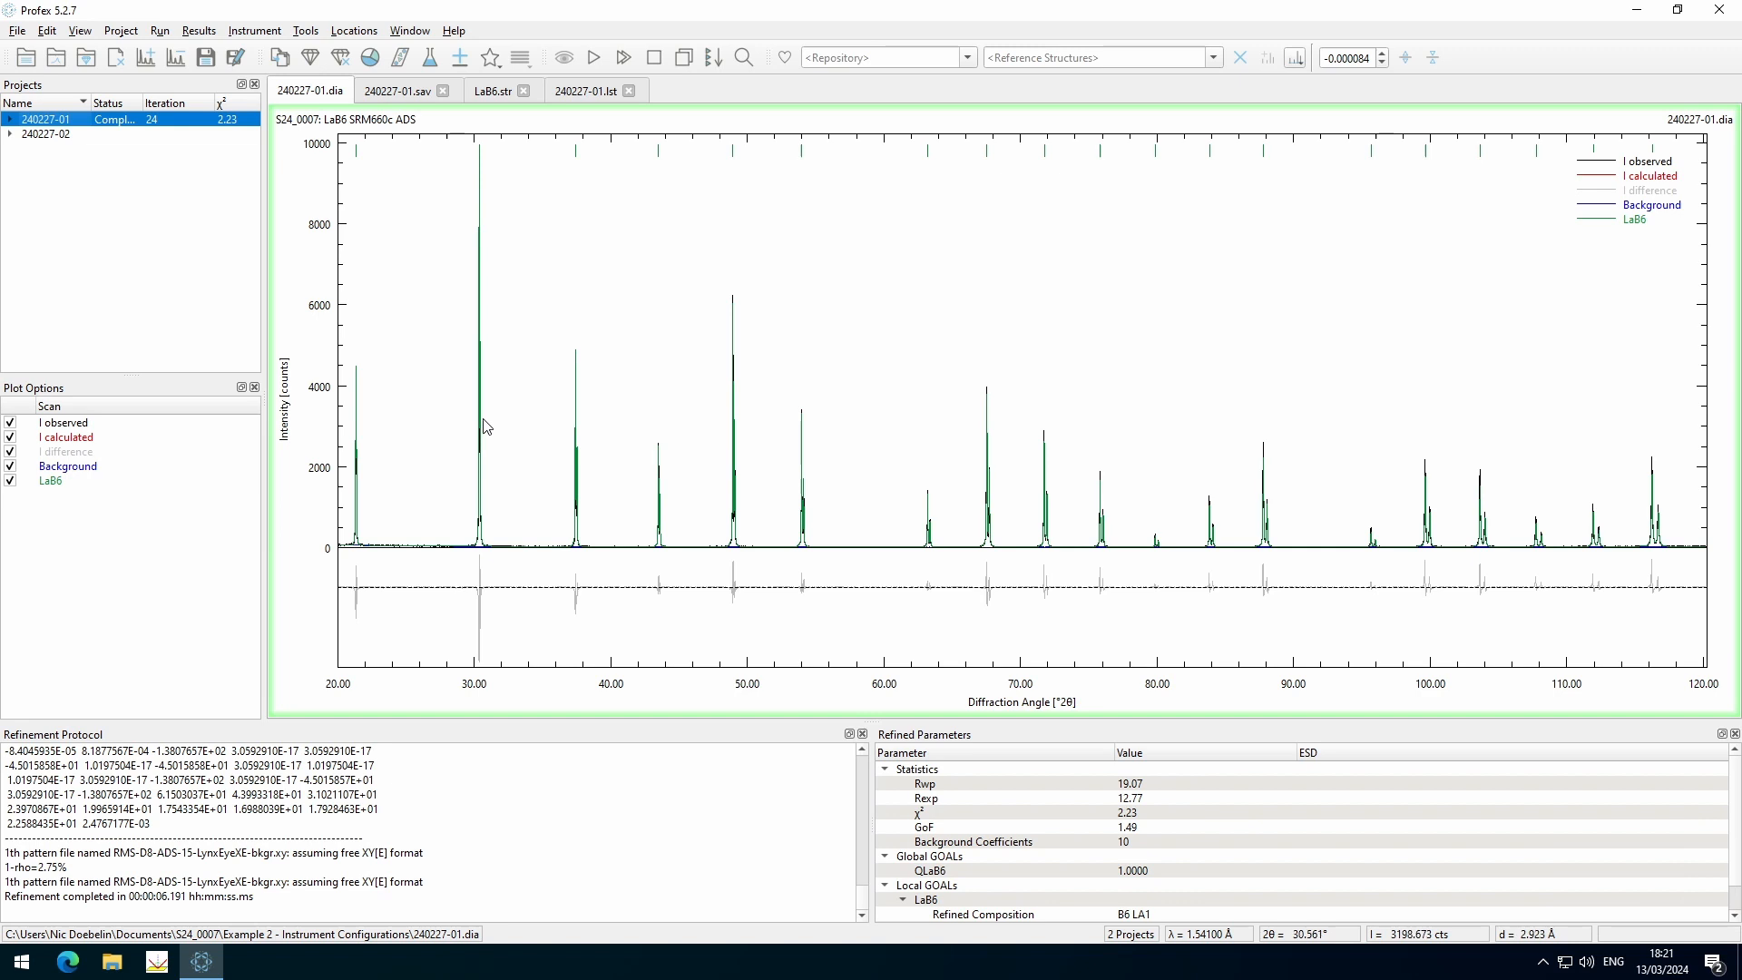
scroll(483, 426, up, 5)
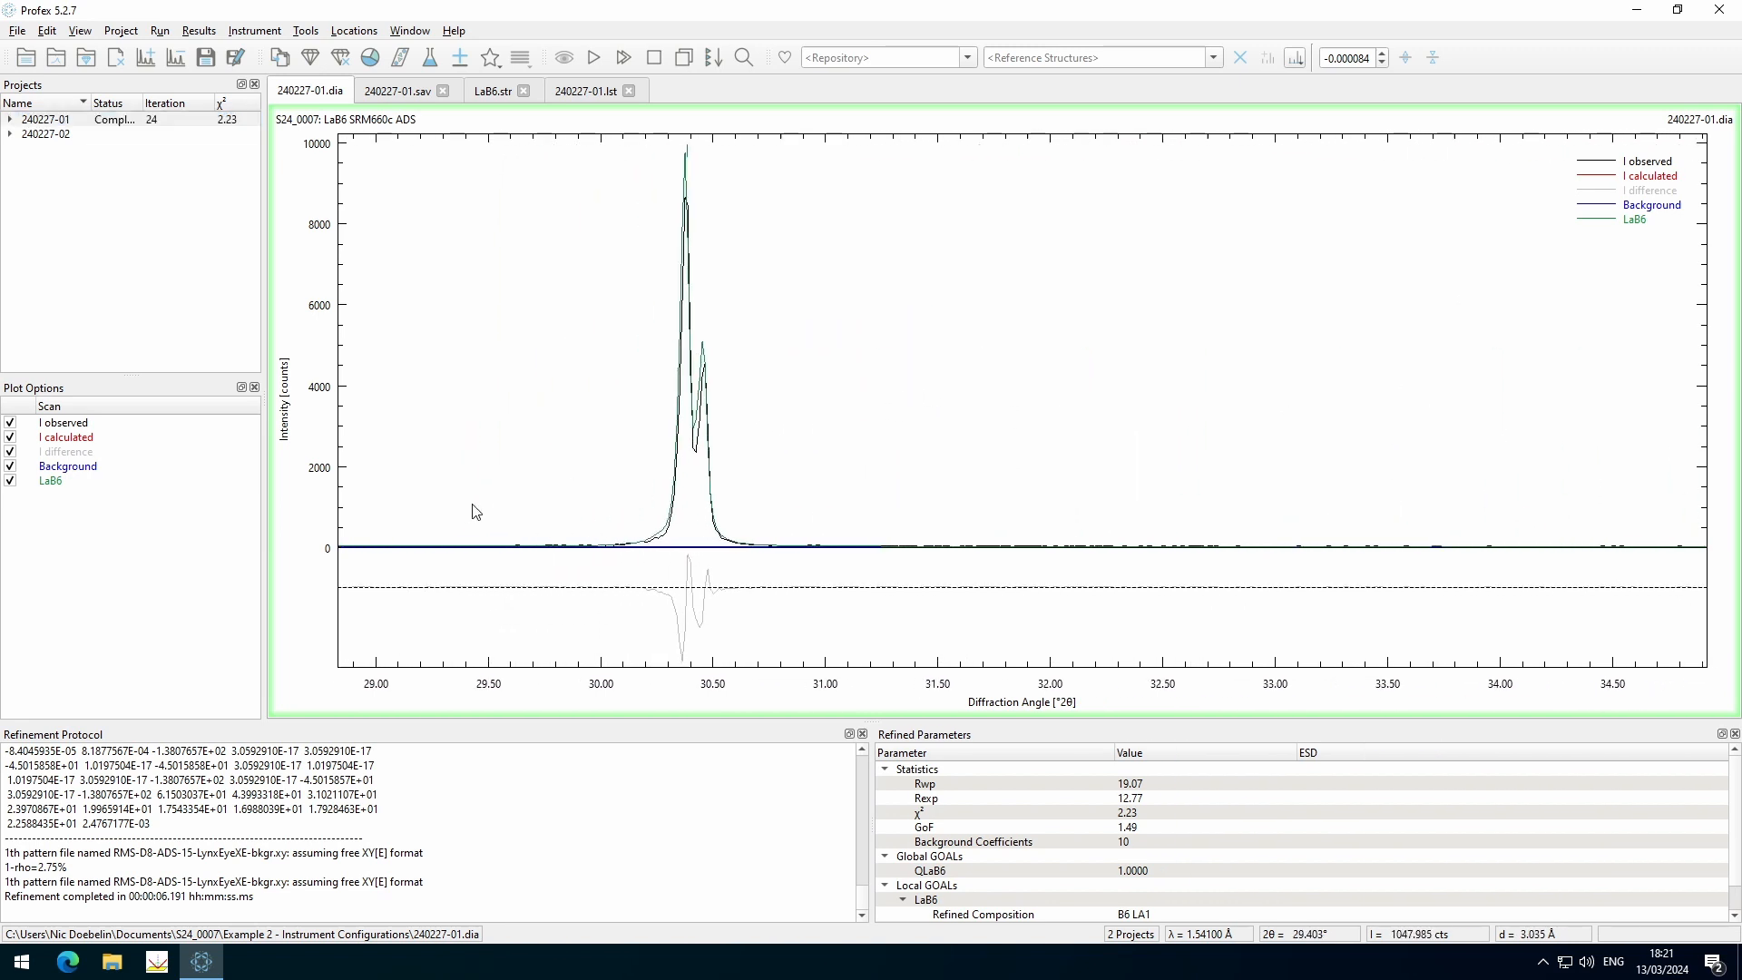
double_click(520, 489)
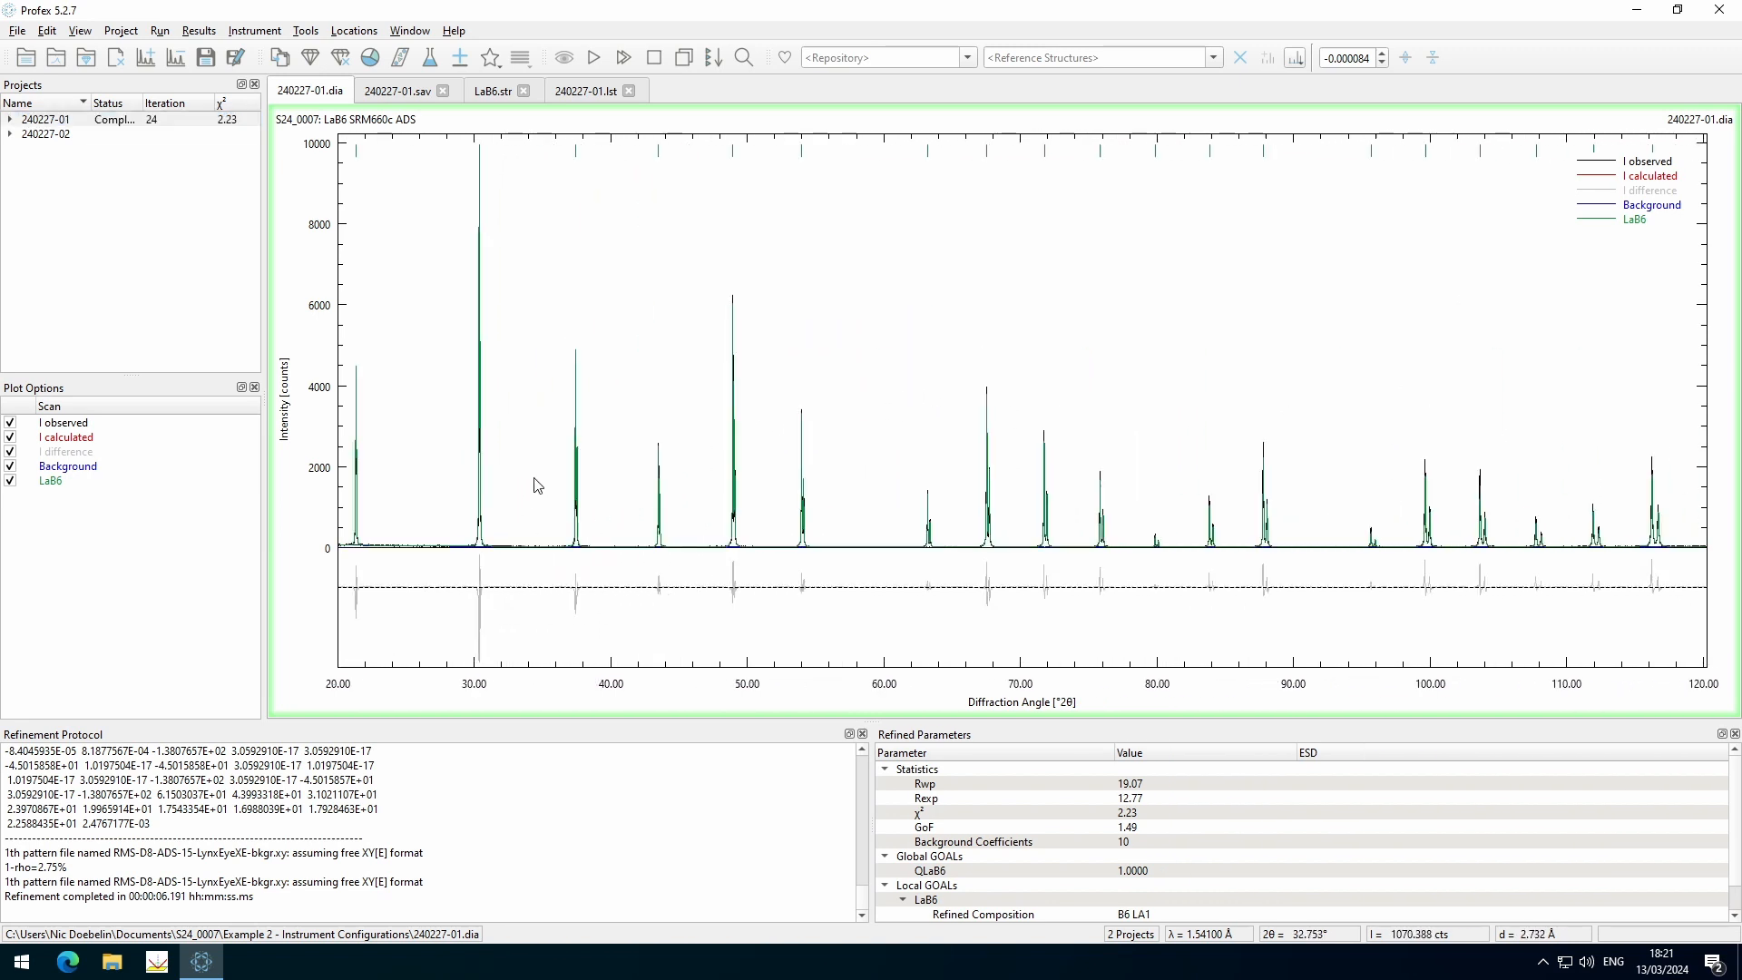
Set lattice parameter A in LaB6.str to refine isotropically and rerun the refinement of 240227-01
click(494, 92)
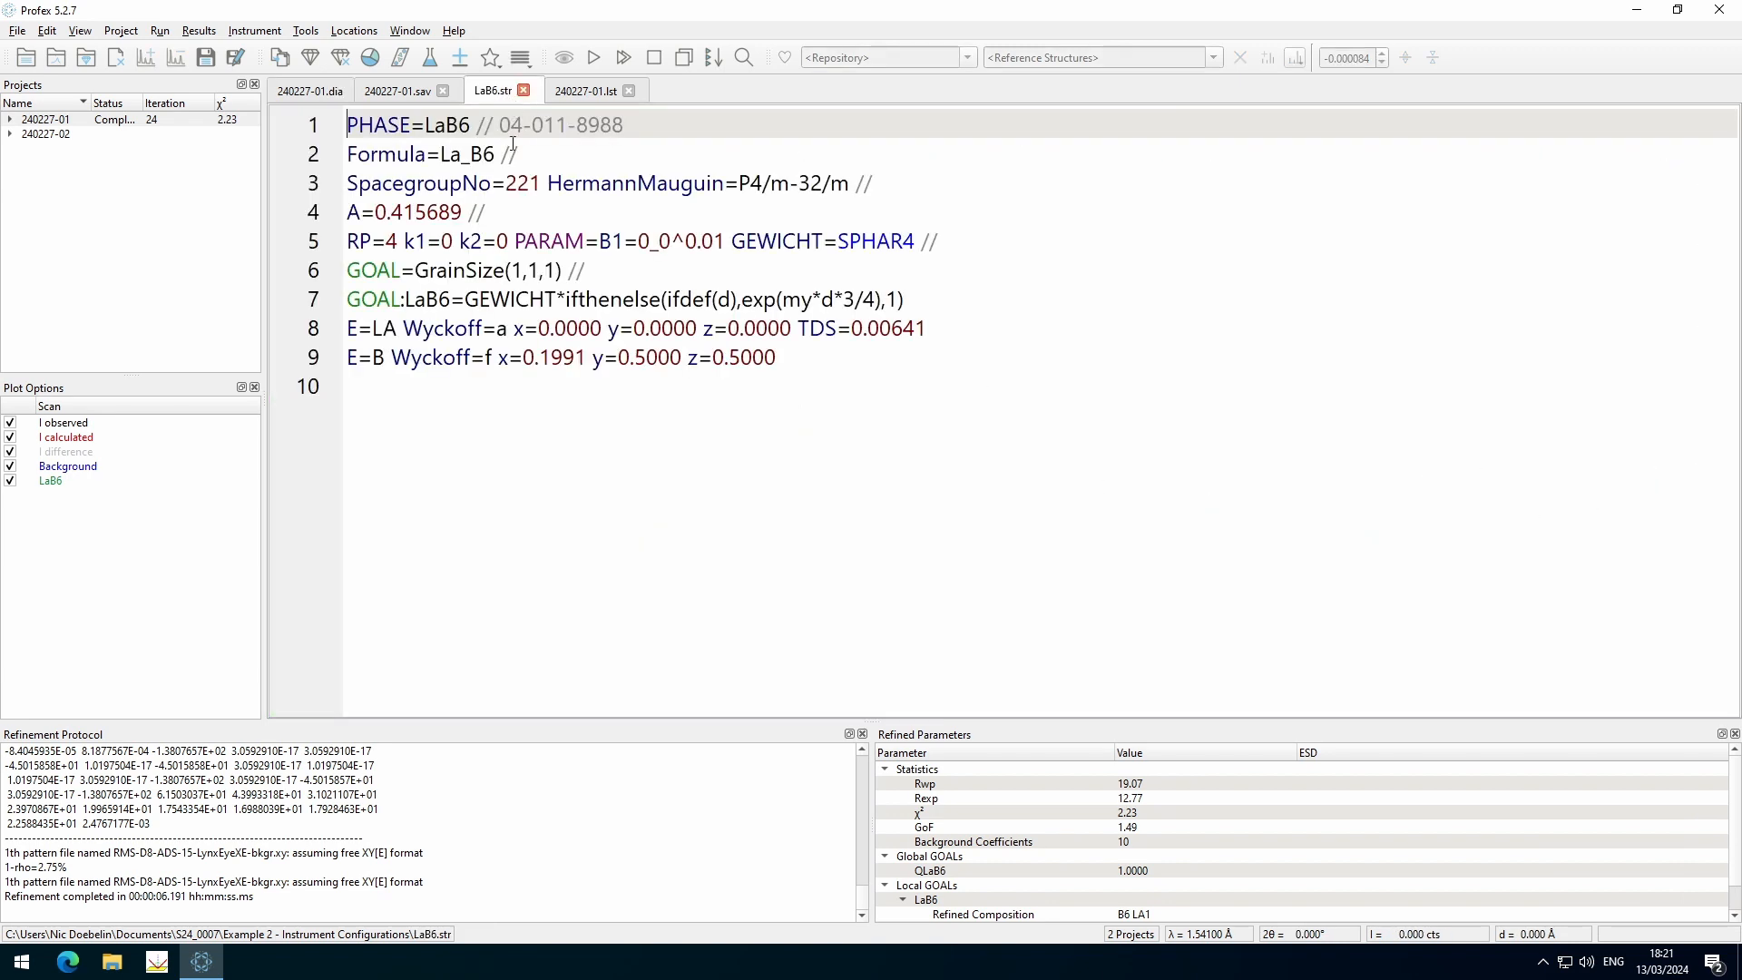
click(423, 209)
drag(345, 214, 464, 211)
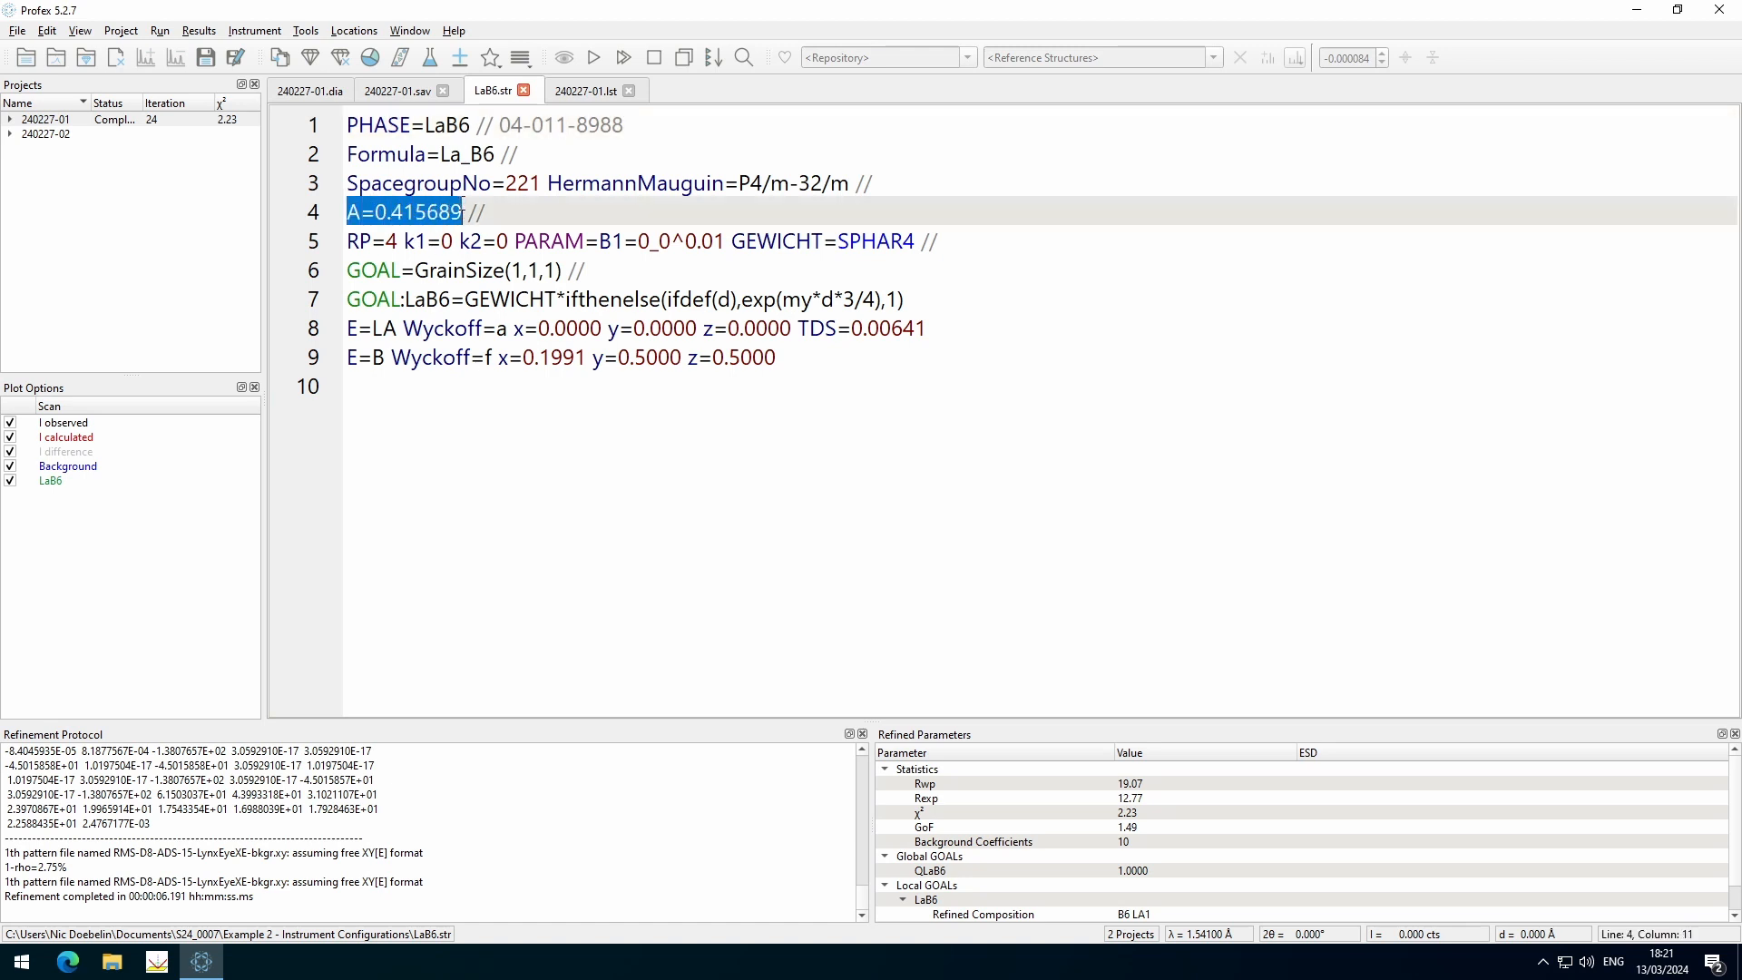
click(518, 213)
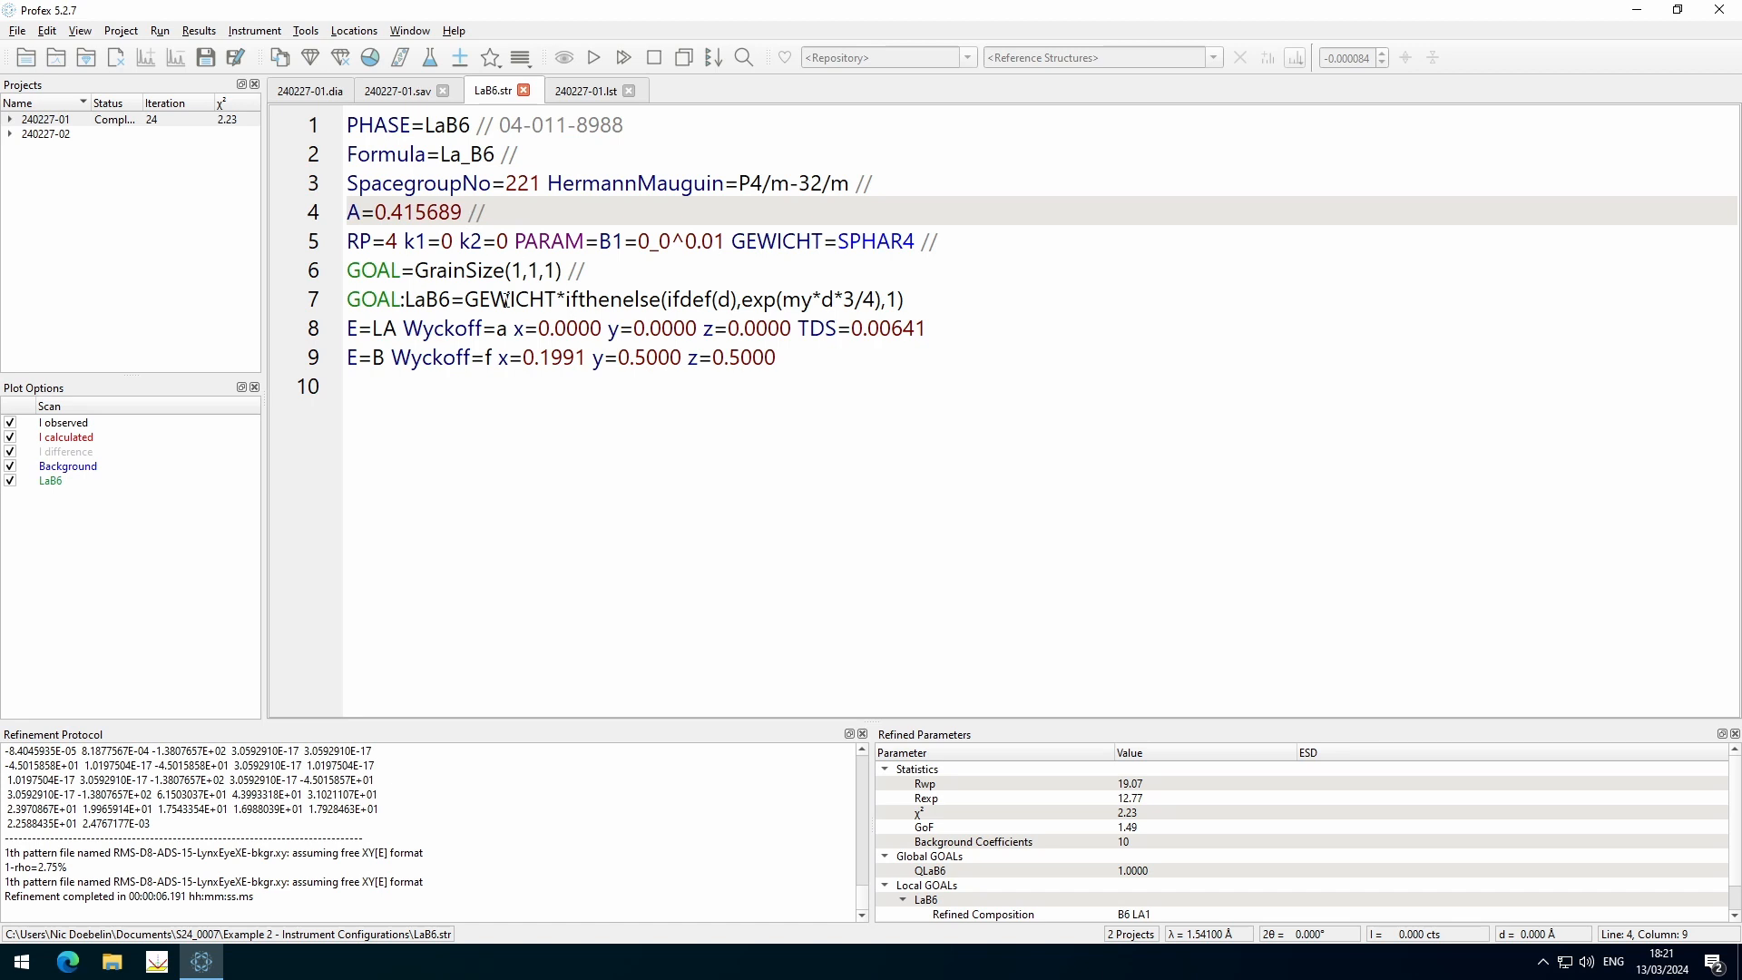
right_click(420, 212)
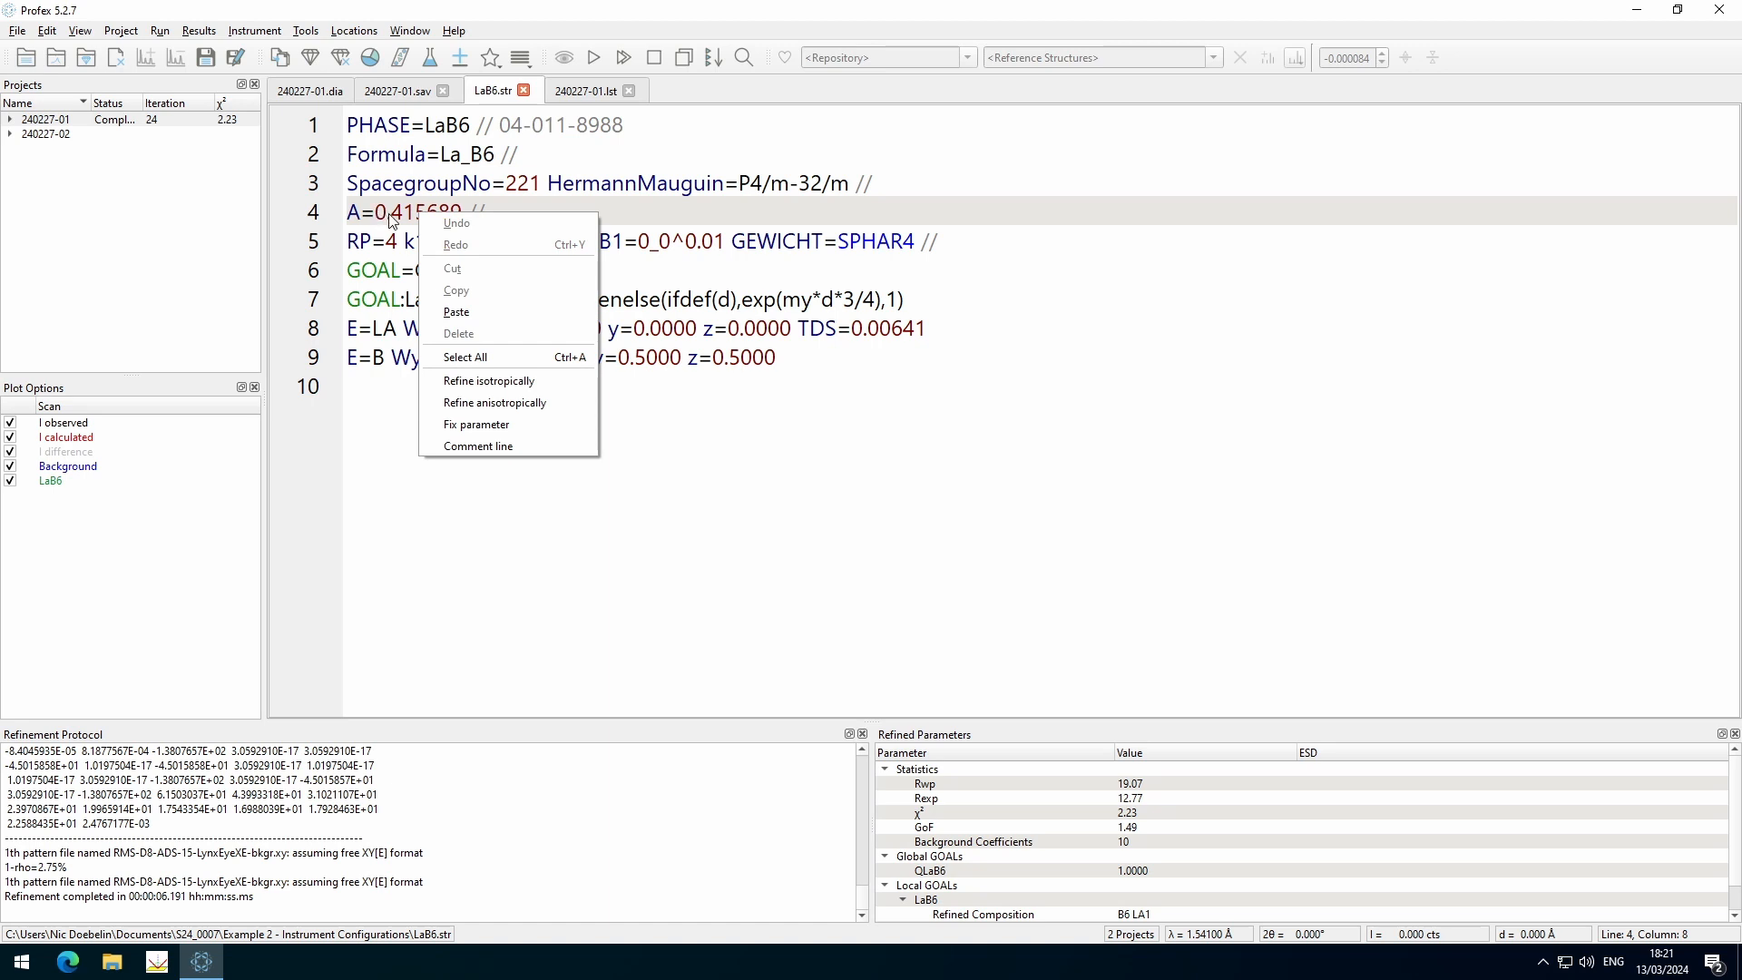
click(490, 381)
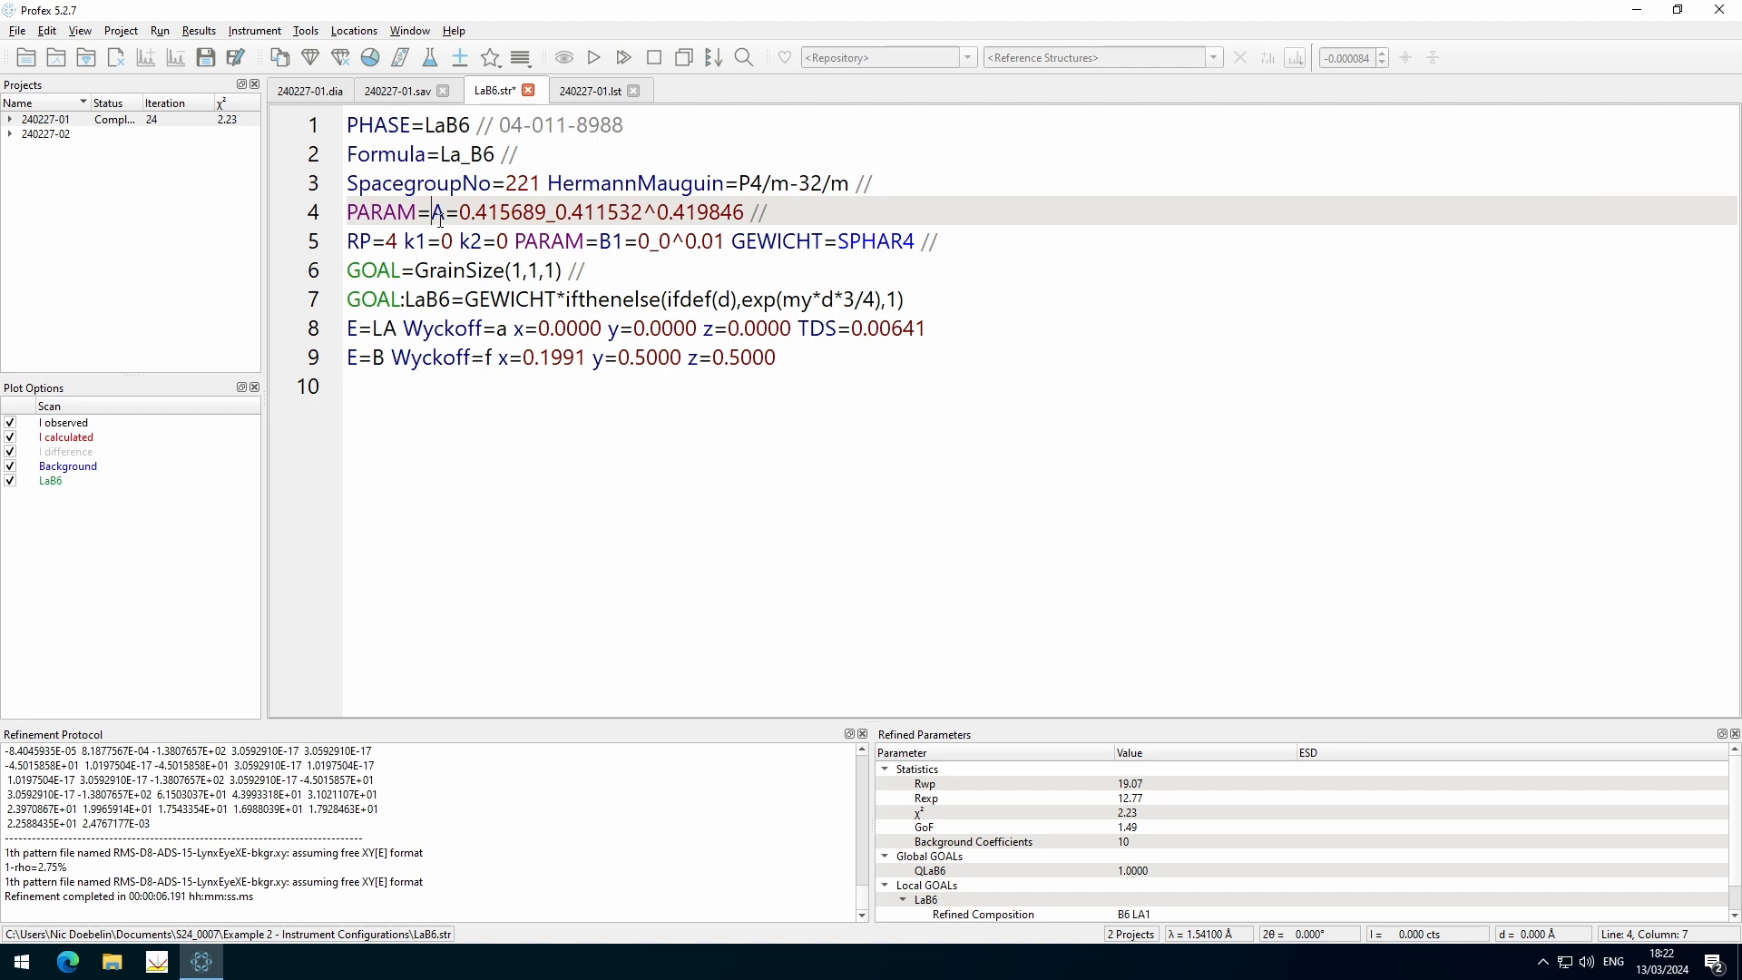
click(592, 57)
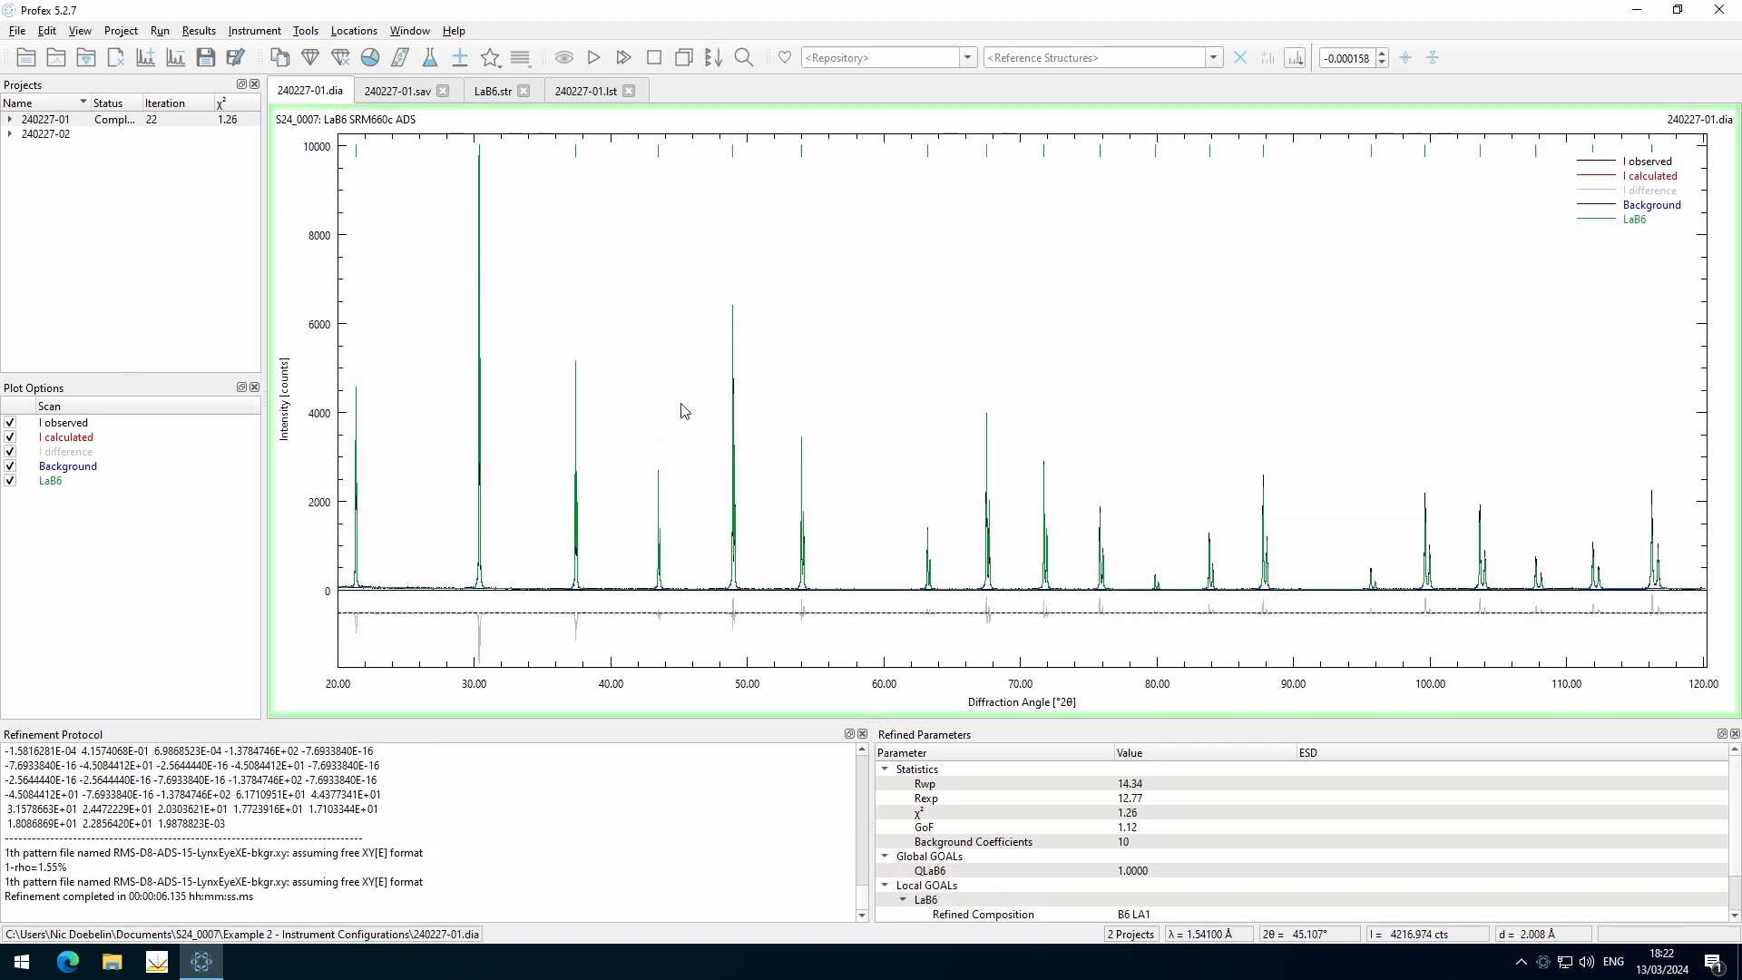
Set the micro-strain parameter k2 in LaB6.str to refine isotropically, rerun the refinement and review the fitted pattern
click(493, 91)
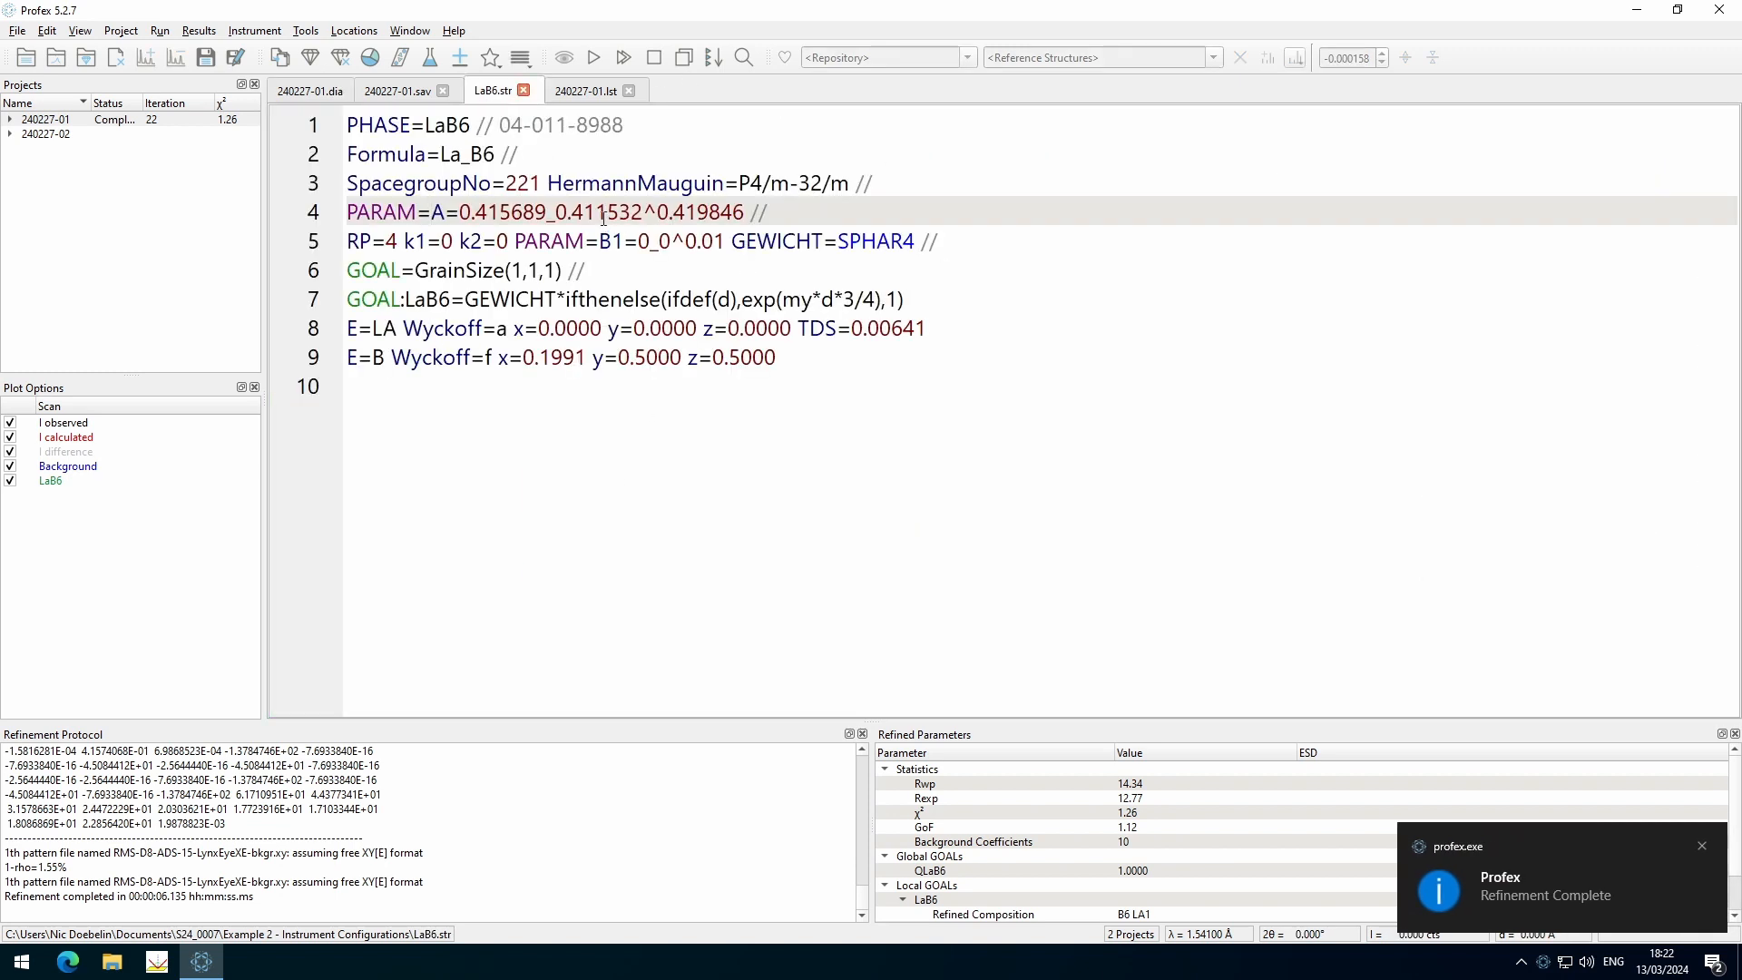
click(483, 245)
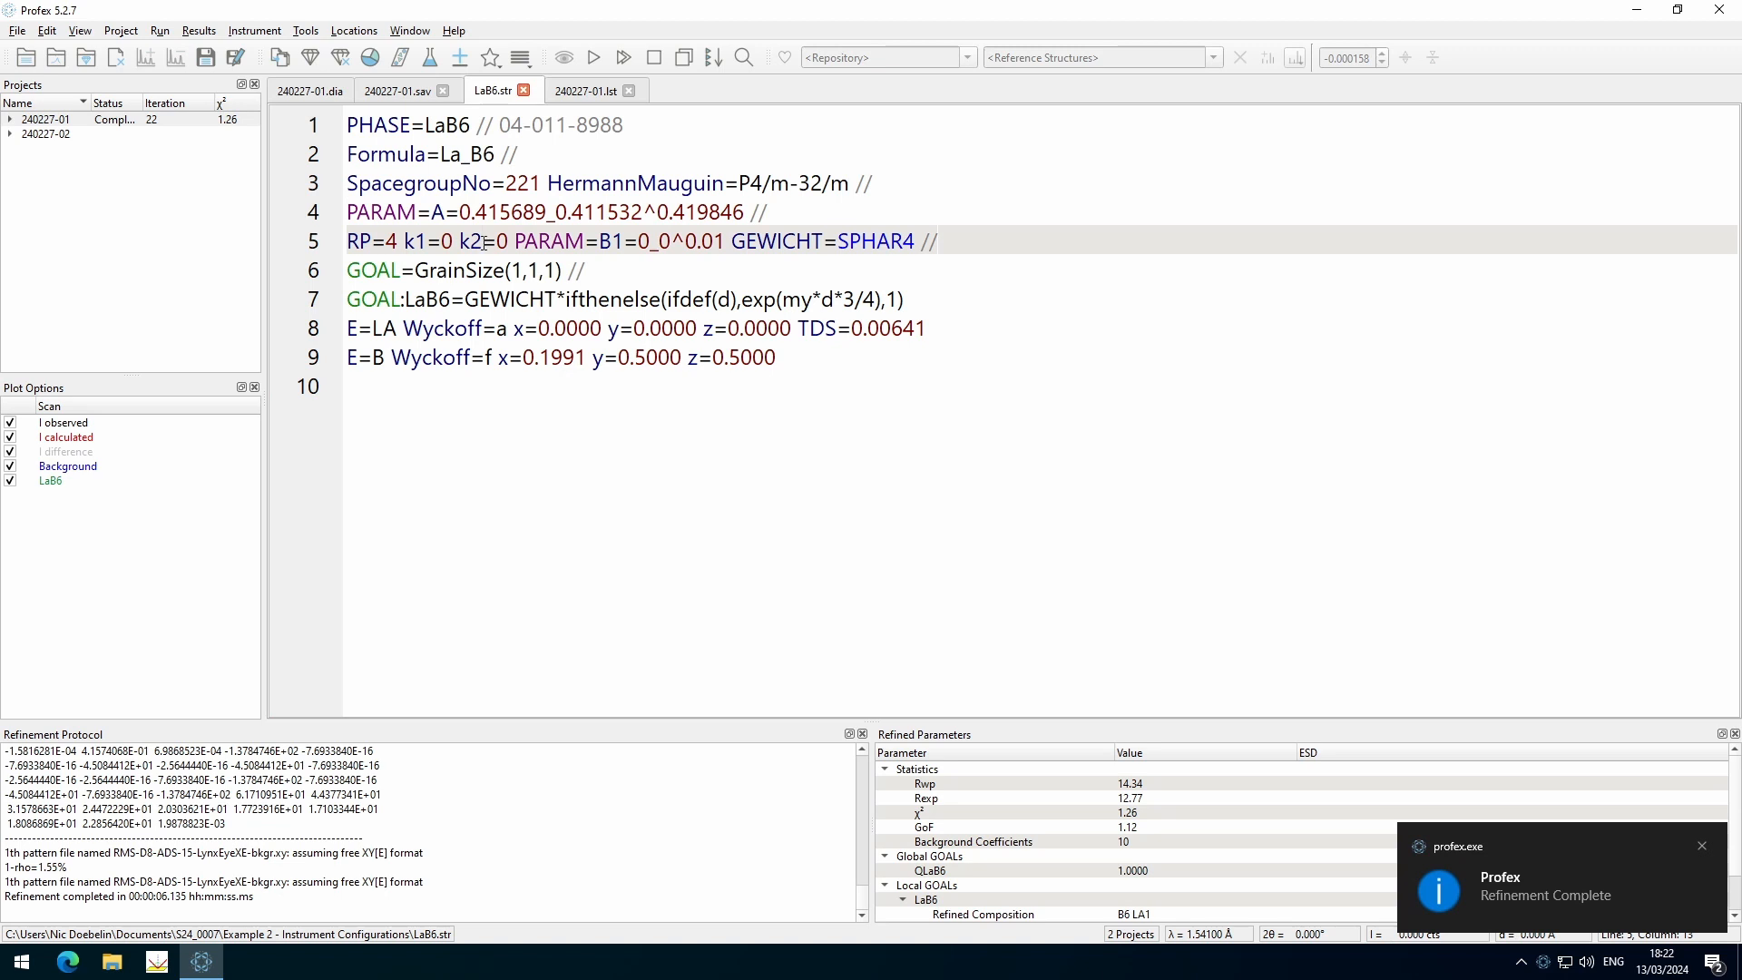
right_click(483, 243)
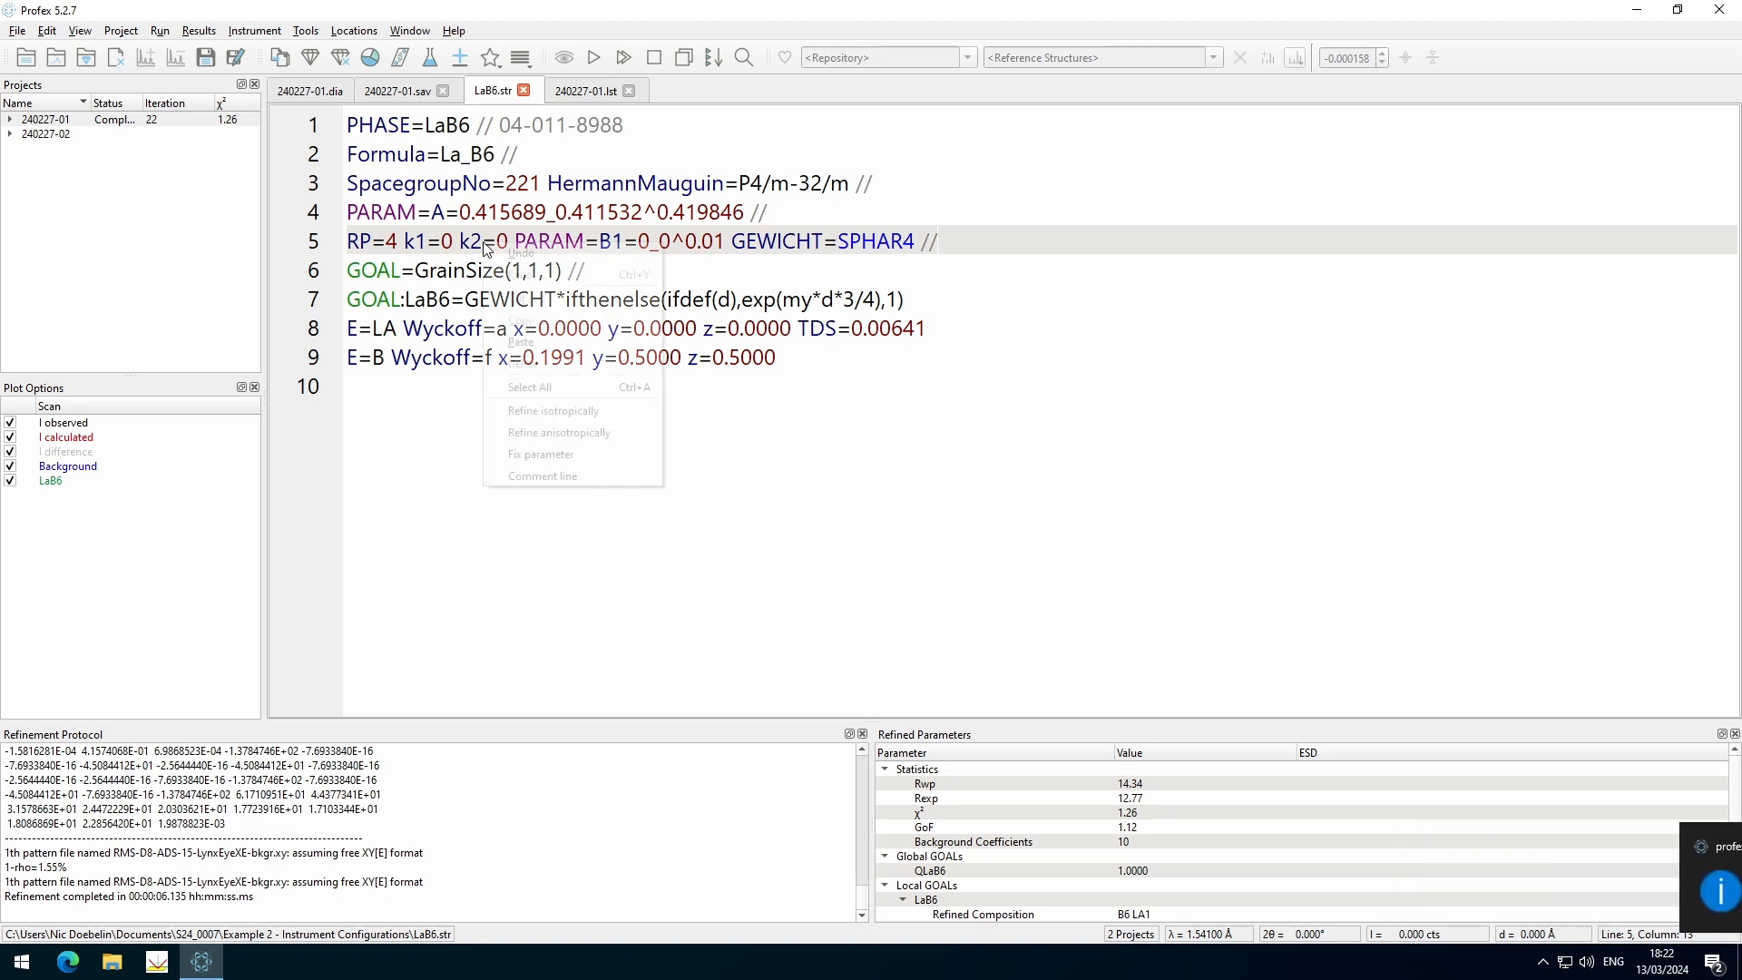
click(609, 412)
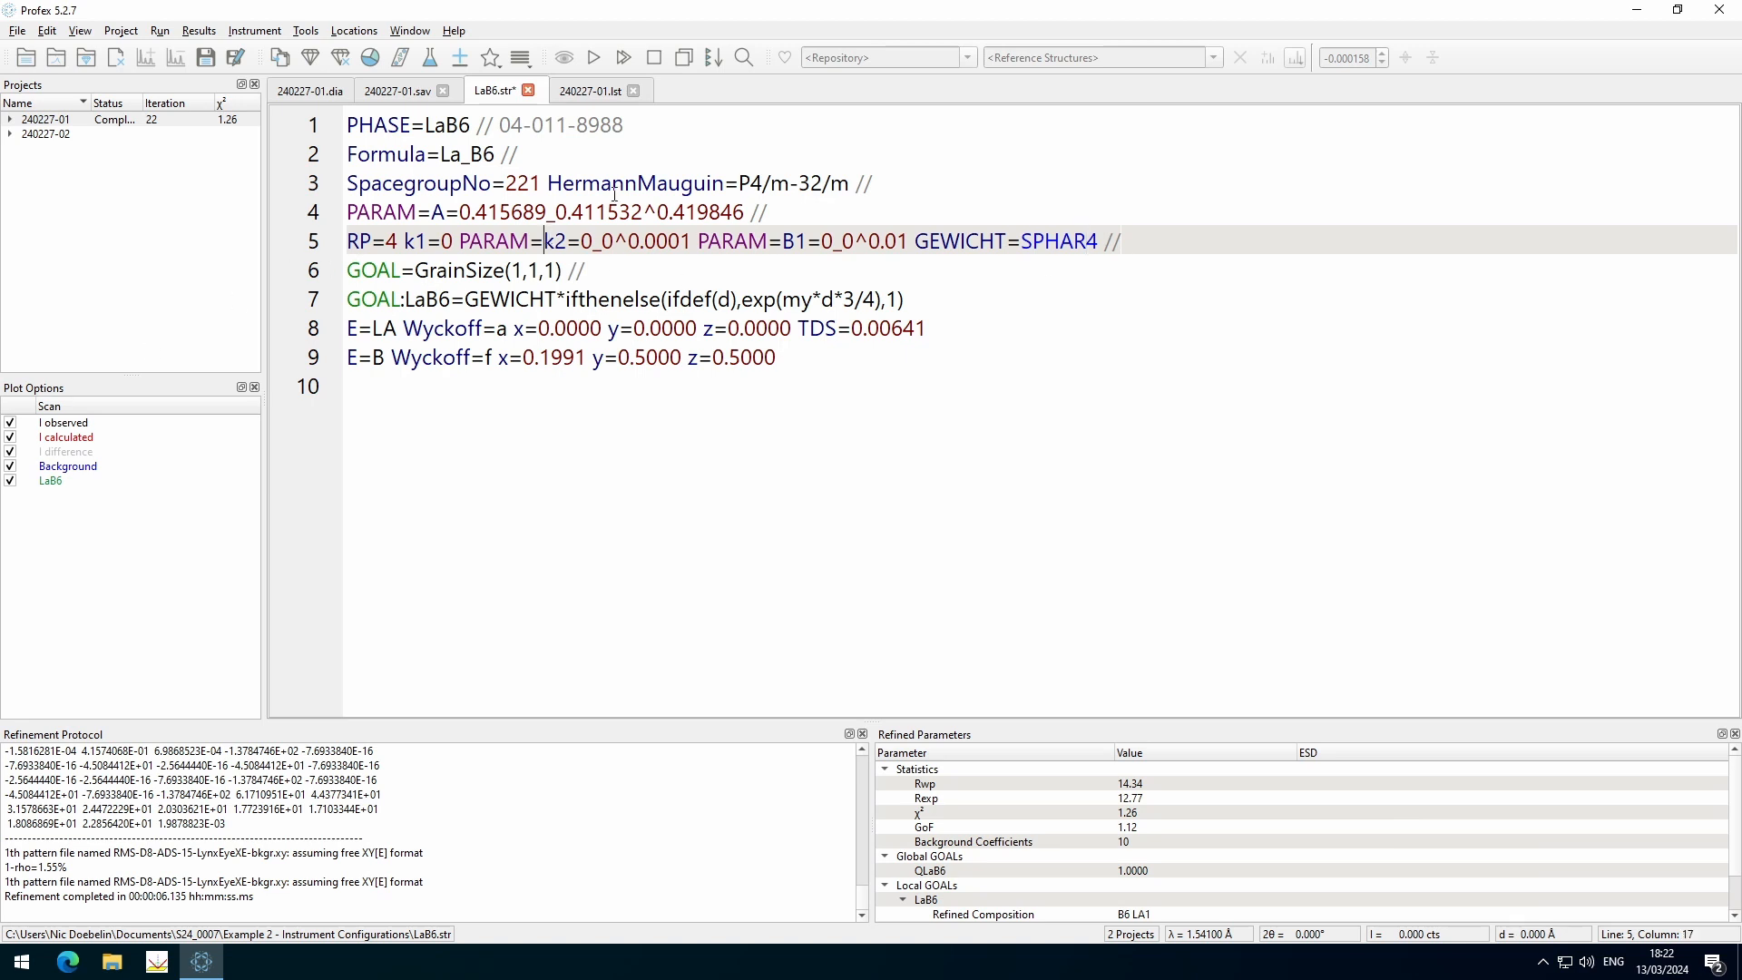
click(594, 57)
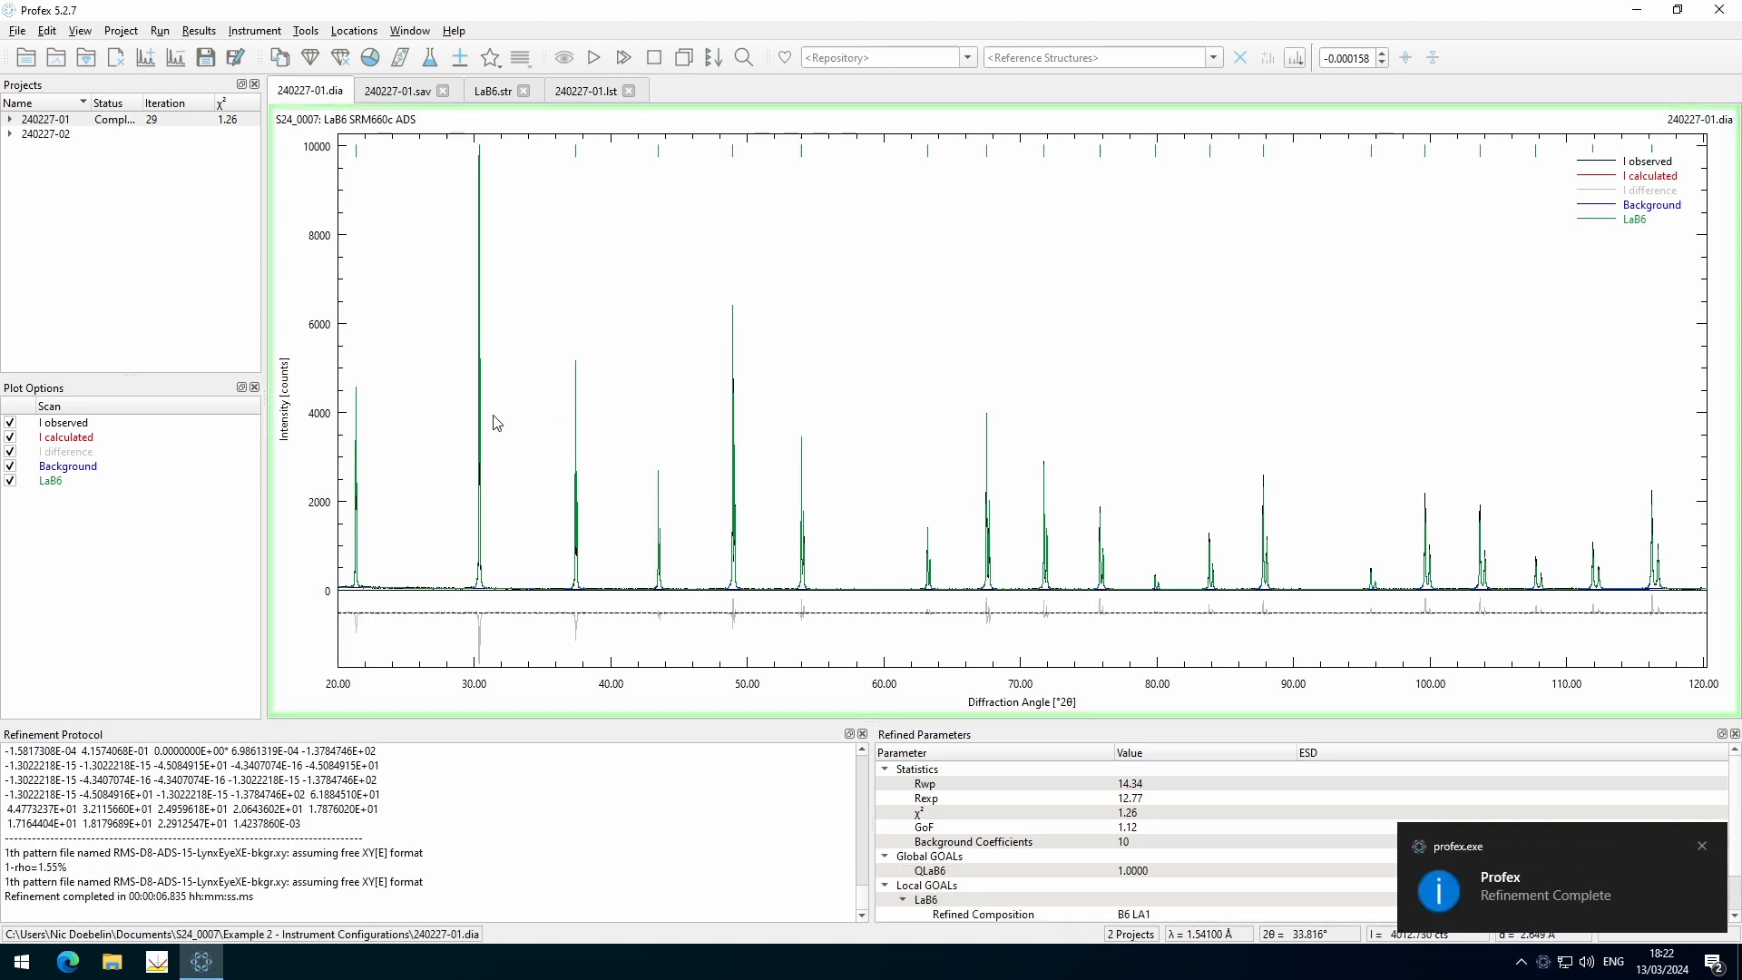
click(491, 94)
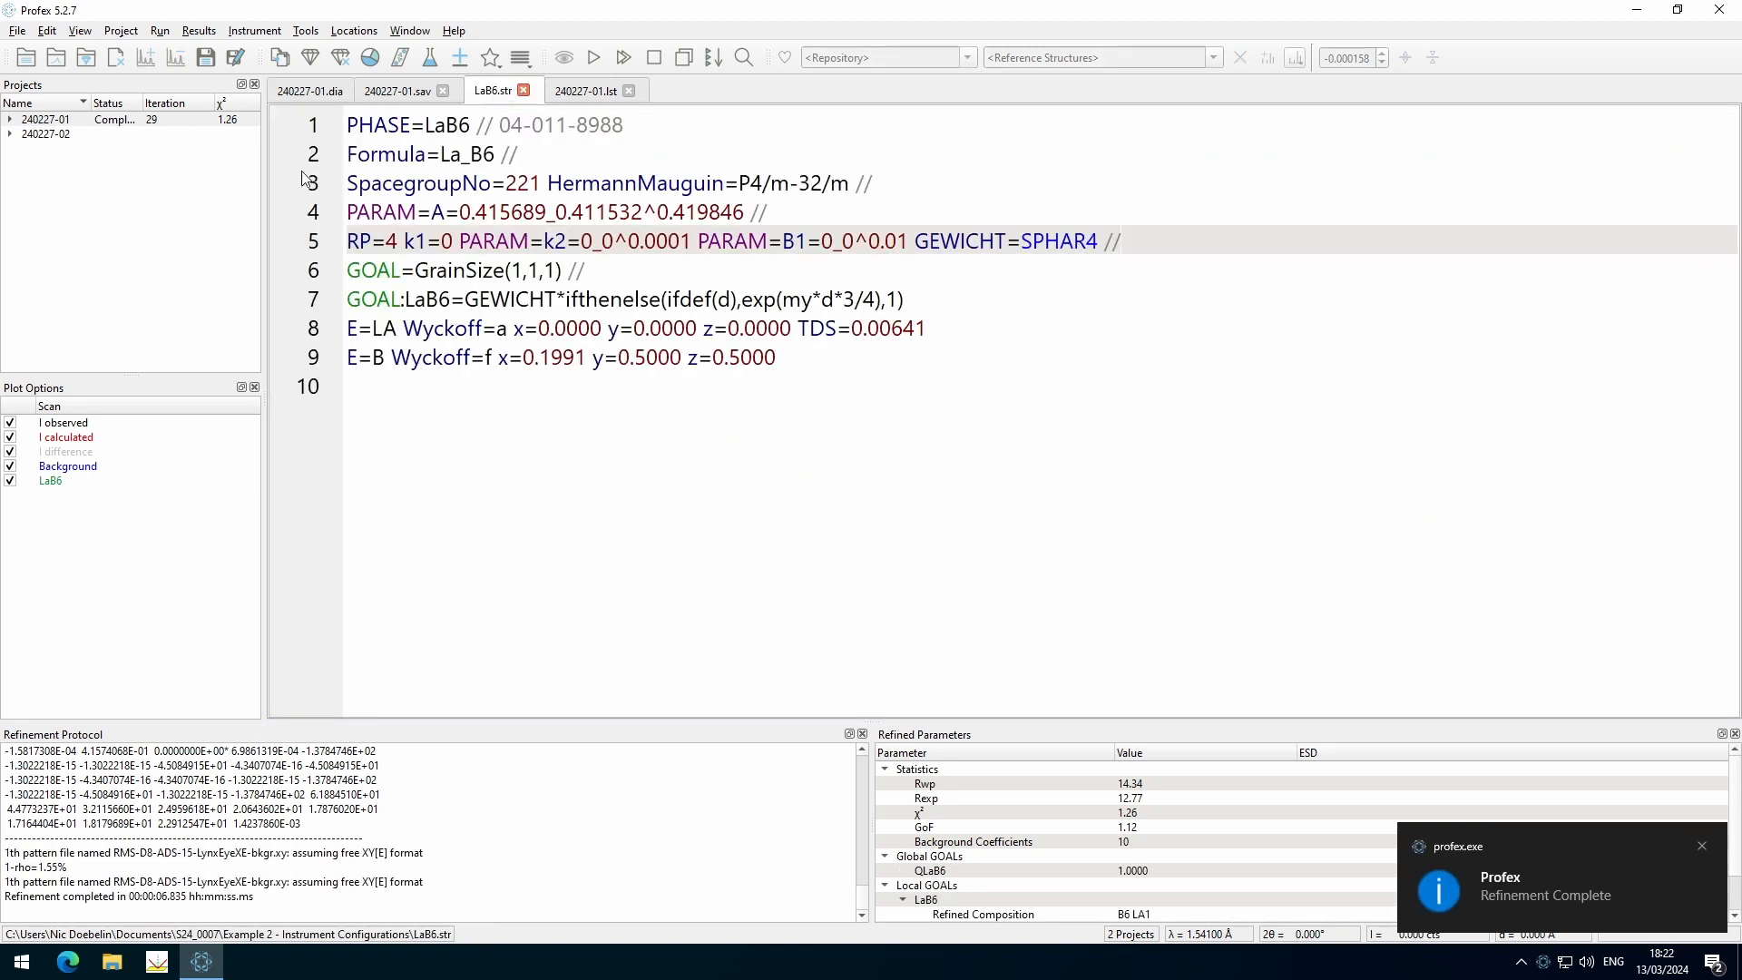
click(330, 93)
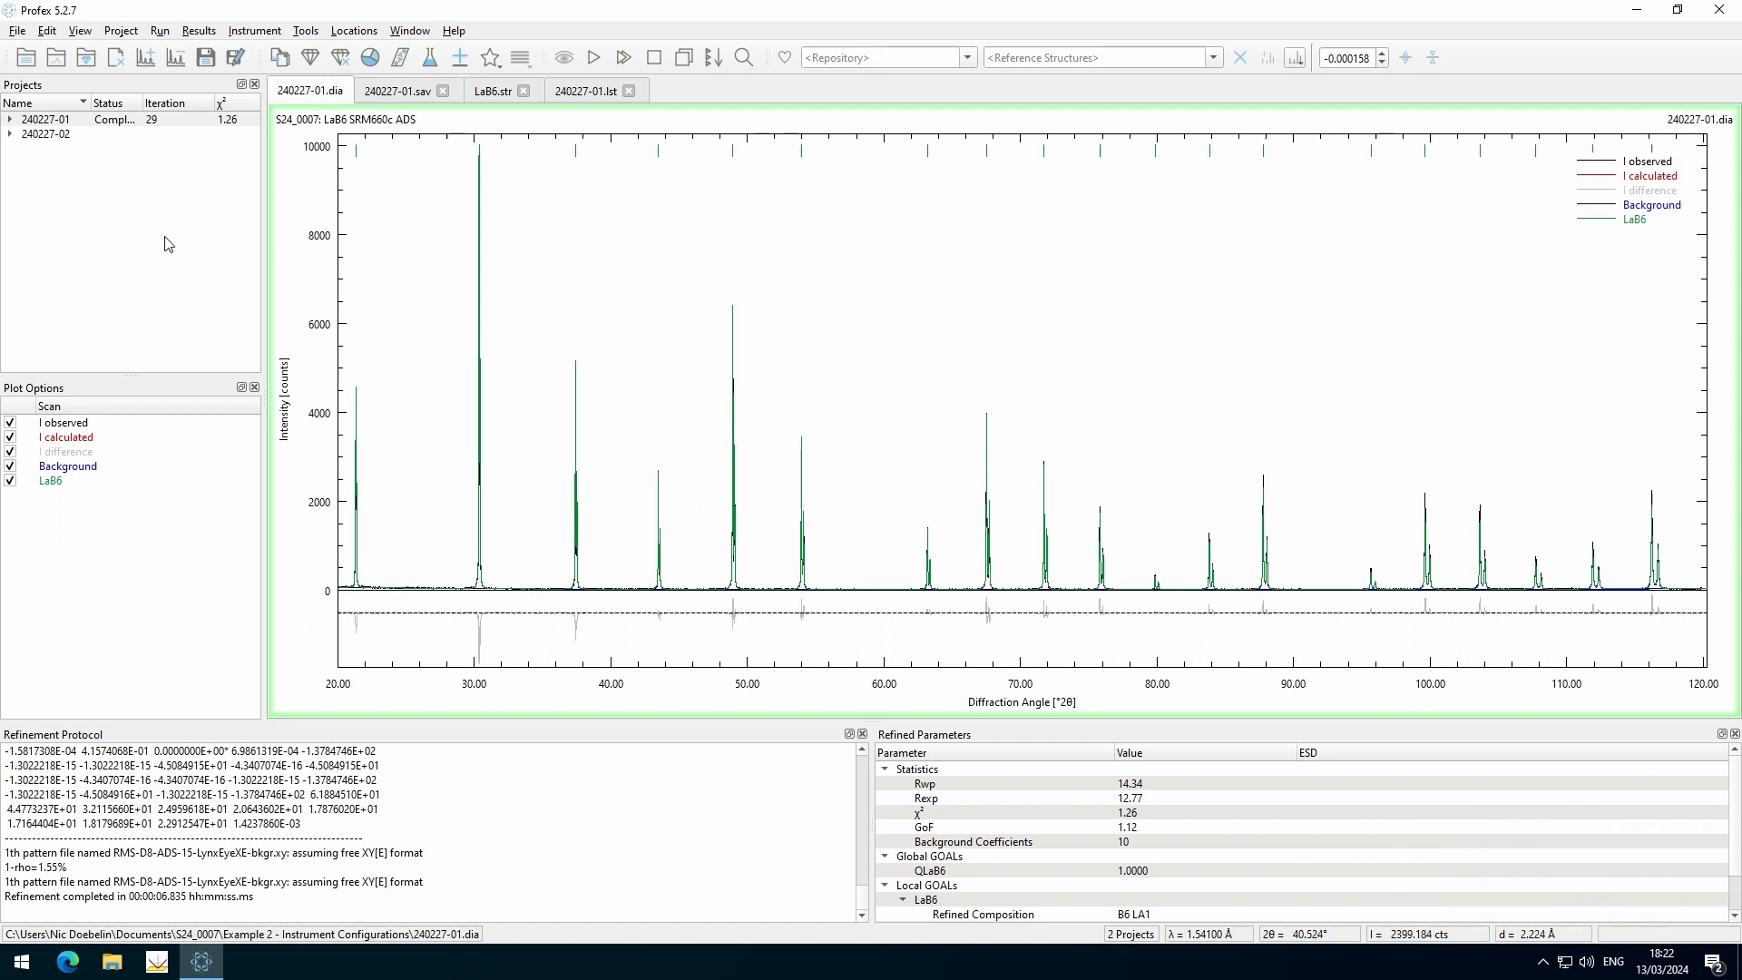
Review the LA and B atom positions in LaB6.str and release the B atom's x coordinate for refinement
click(490, 92)
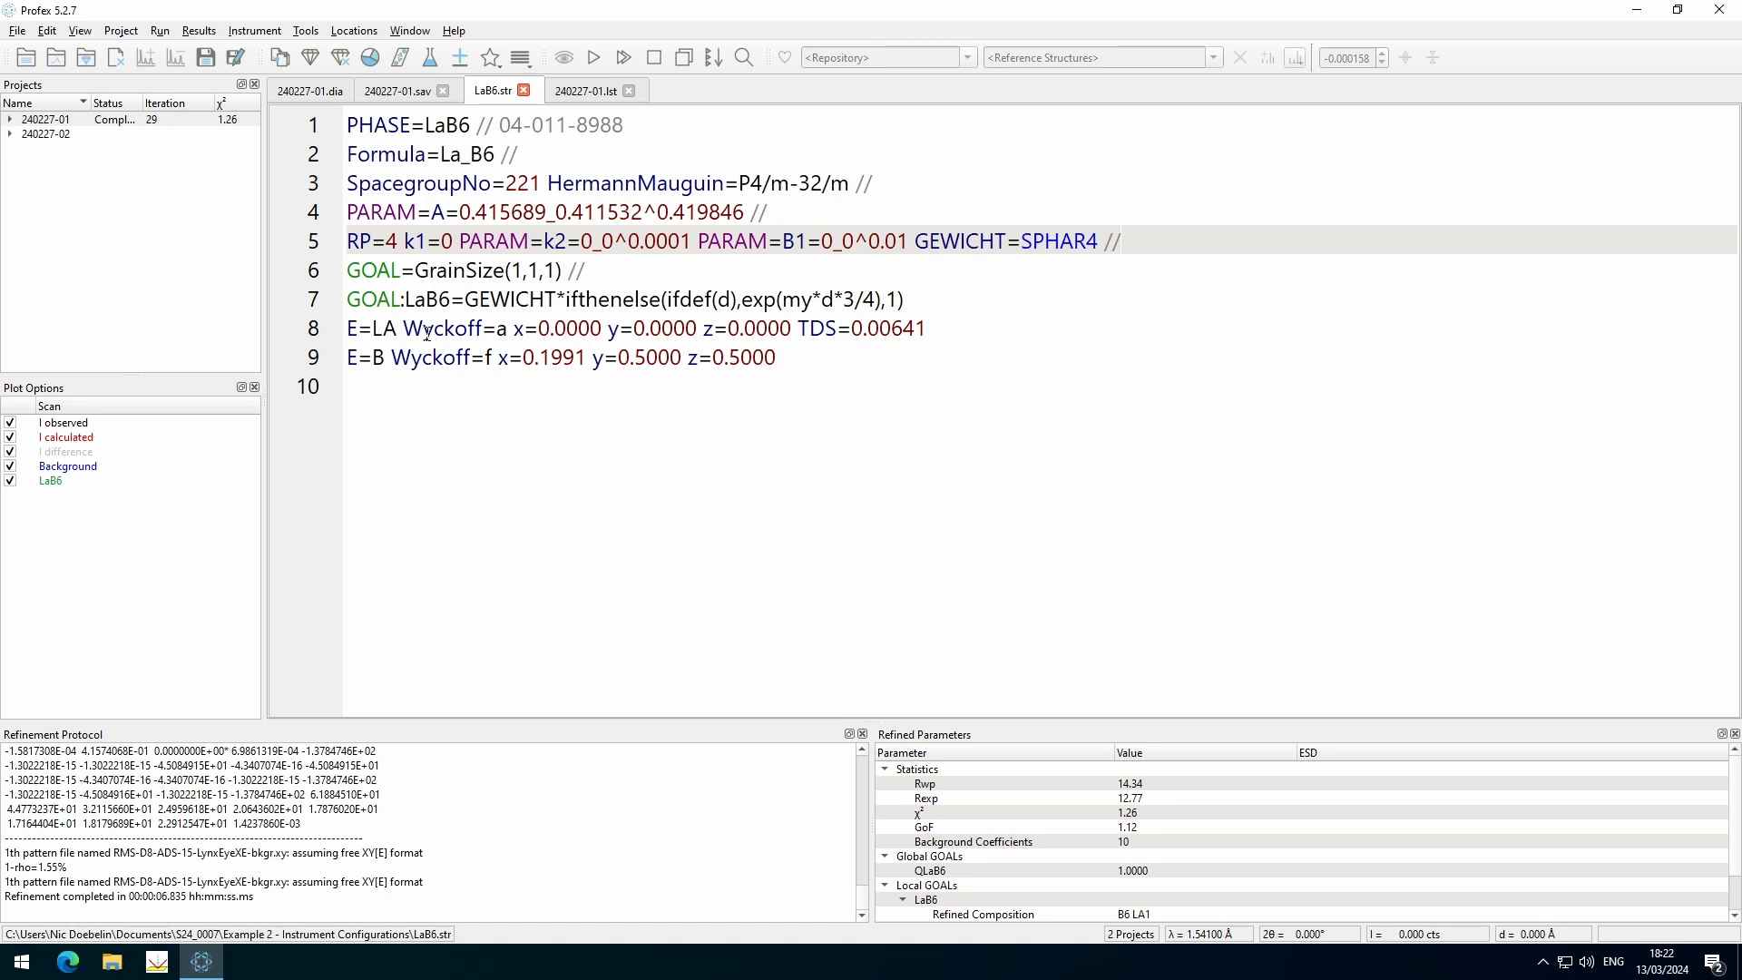
double_click(378, 328)
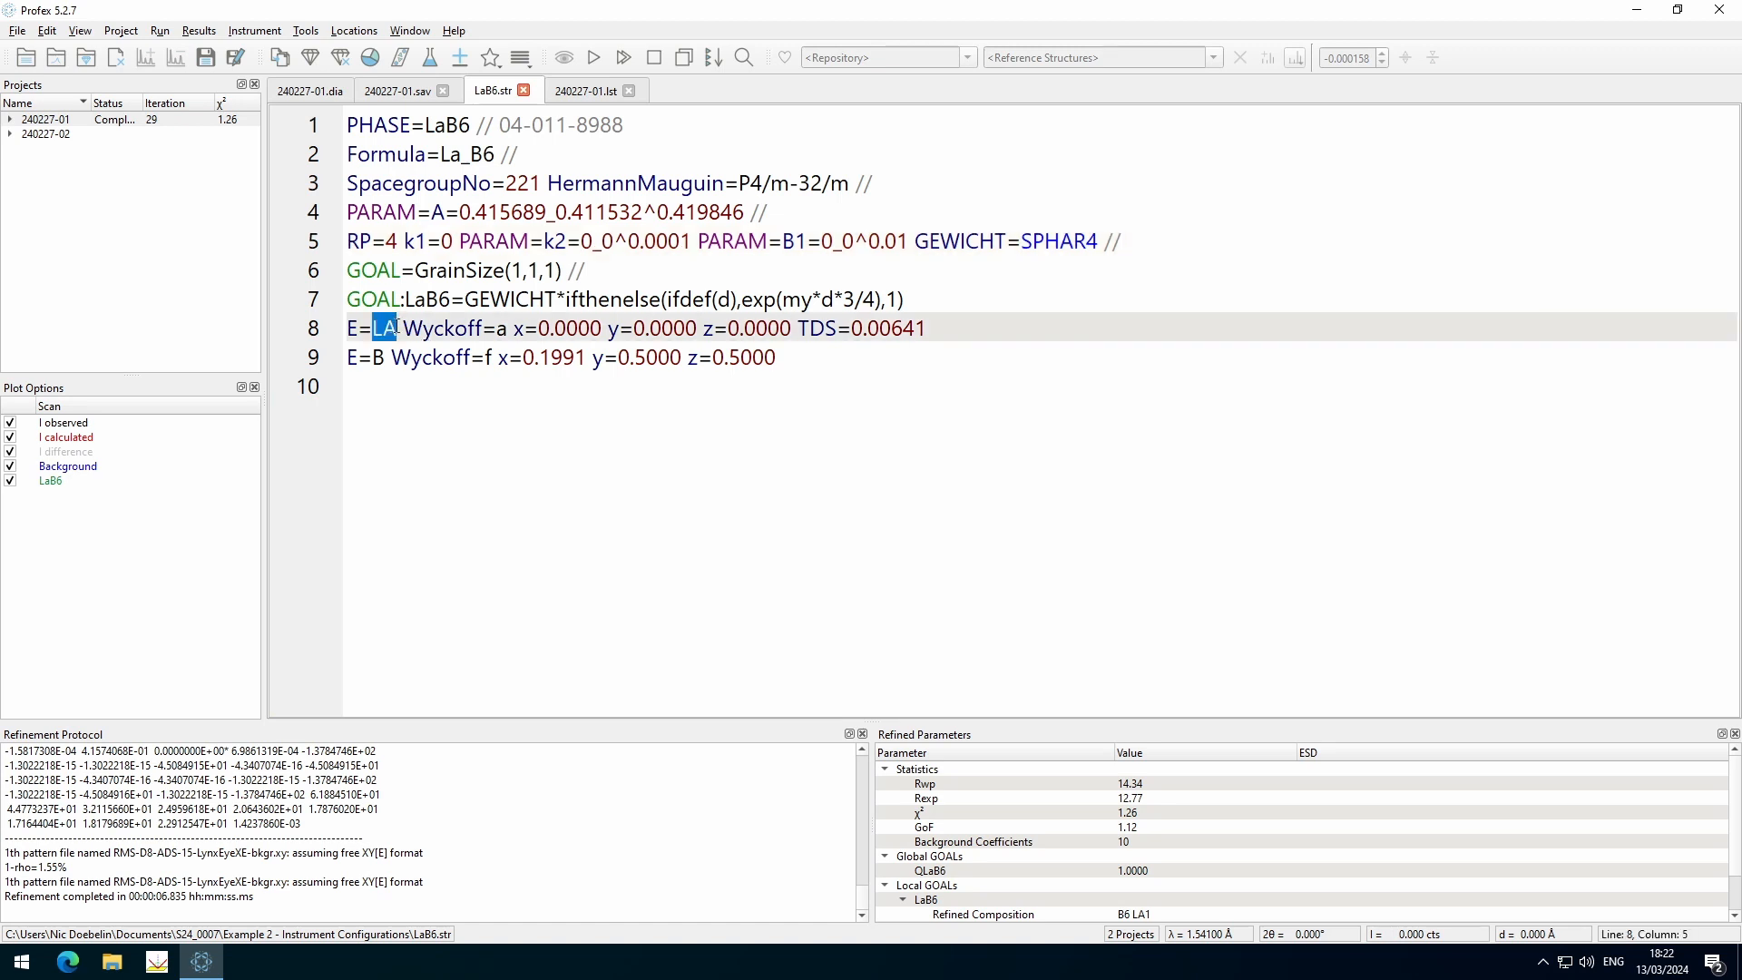
click(502, 328)
double_click(611, 358)
click(711, 359)
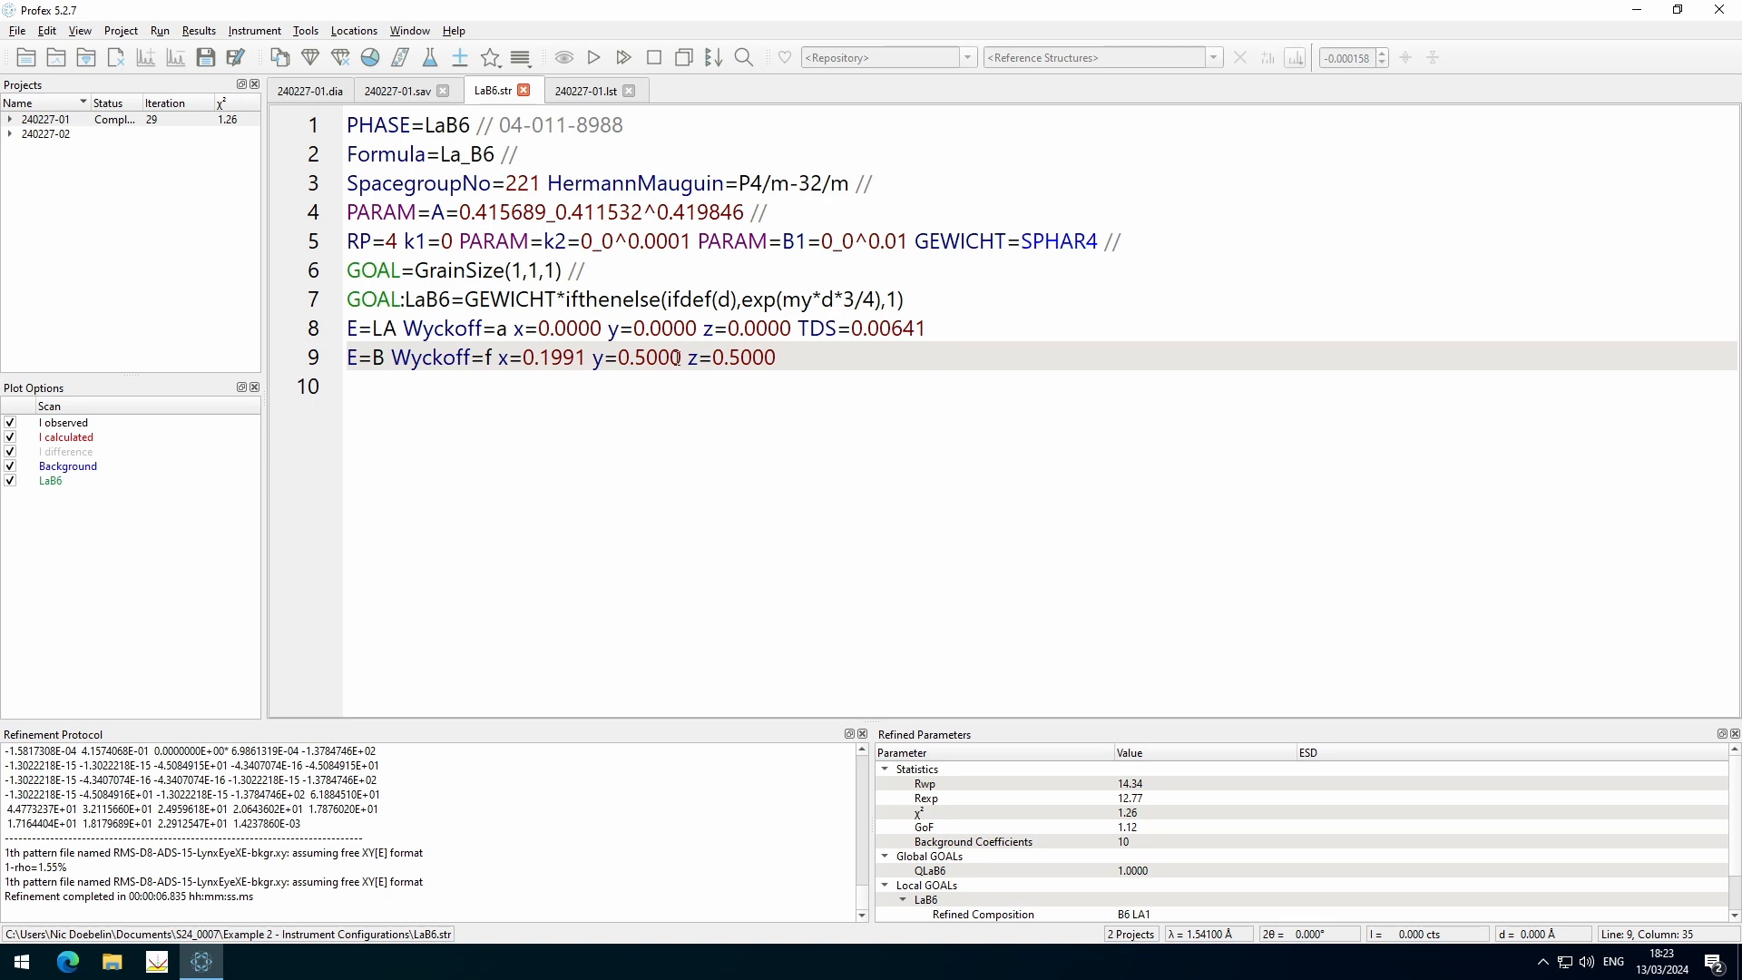
click(797, 359)
drag(542, 358, 552, 359)
click(561, 358)
right_click(543, 356)
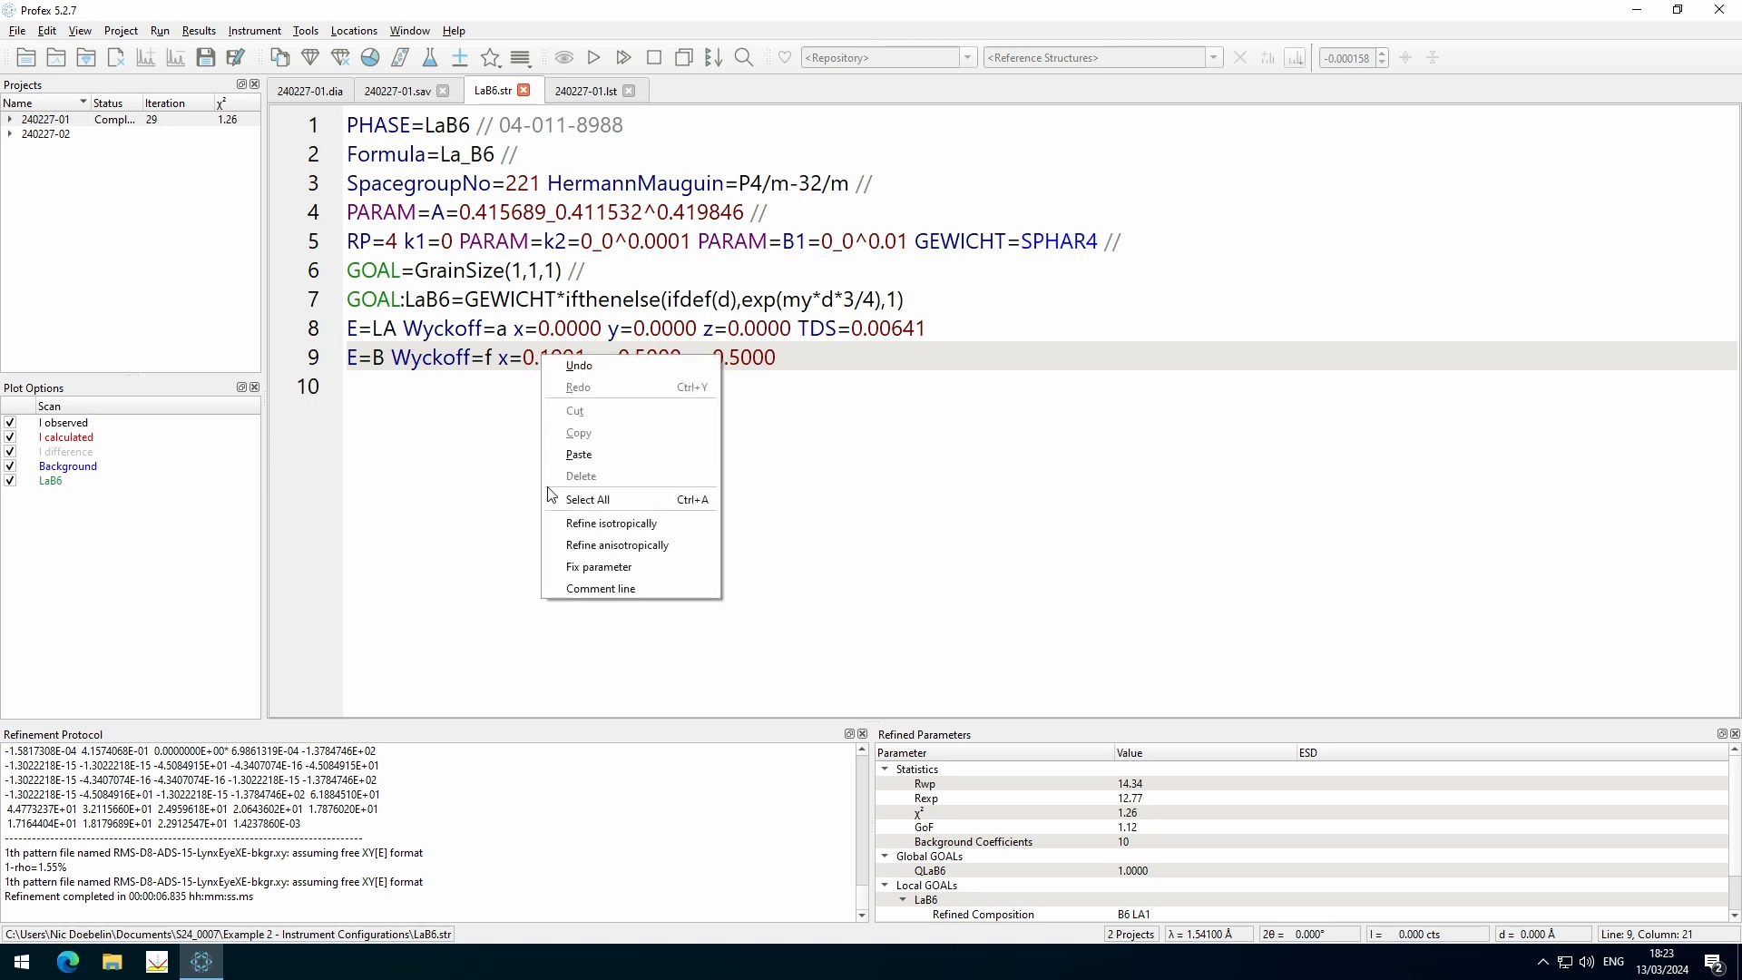
click(582, 543)
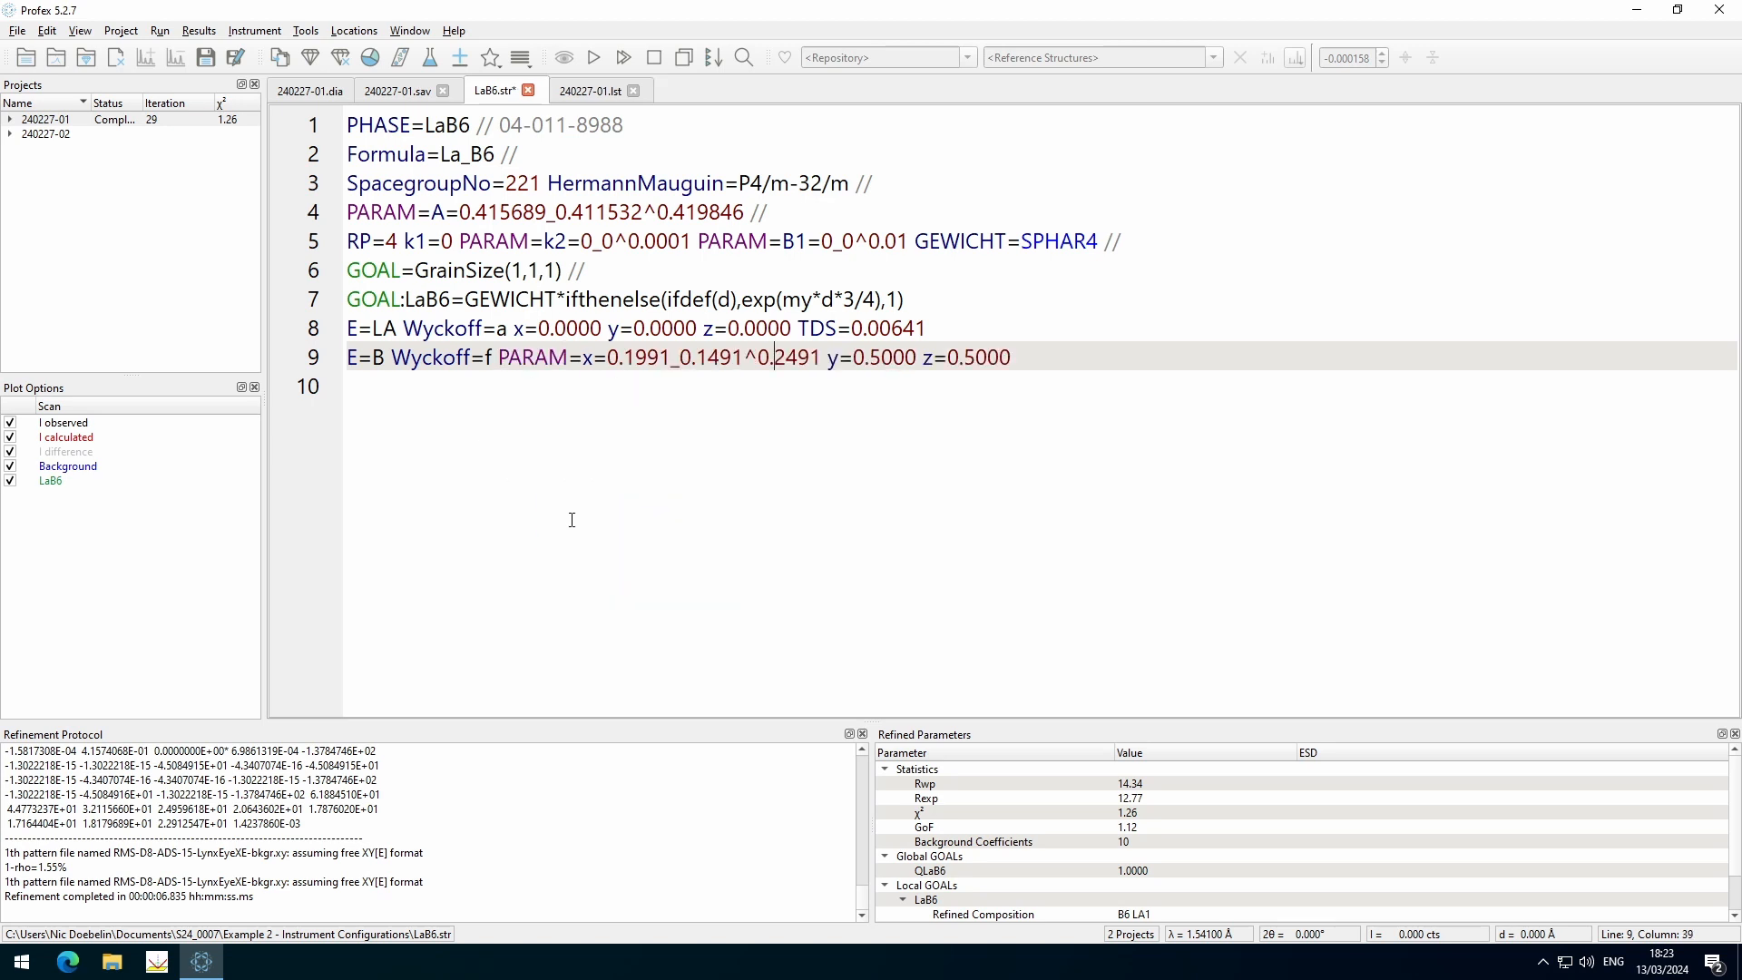
Set the TDS displacement parameter of the LA atom in LaB6.str to refine isotropically
click(861, 324)
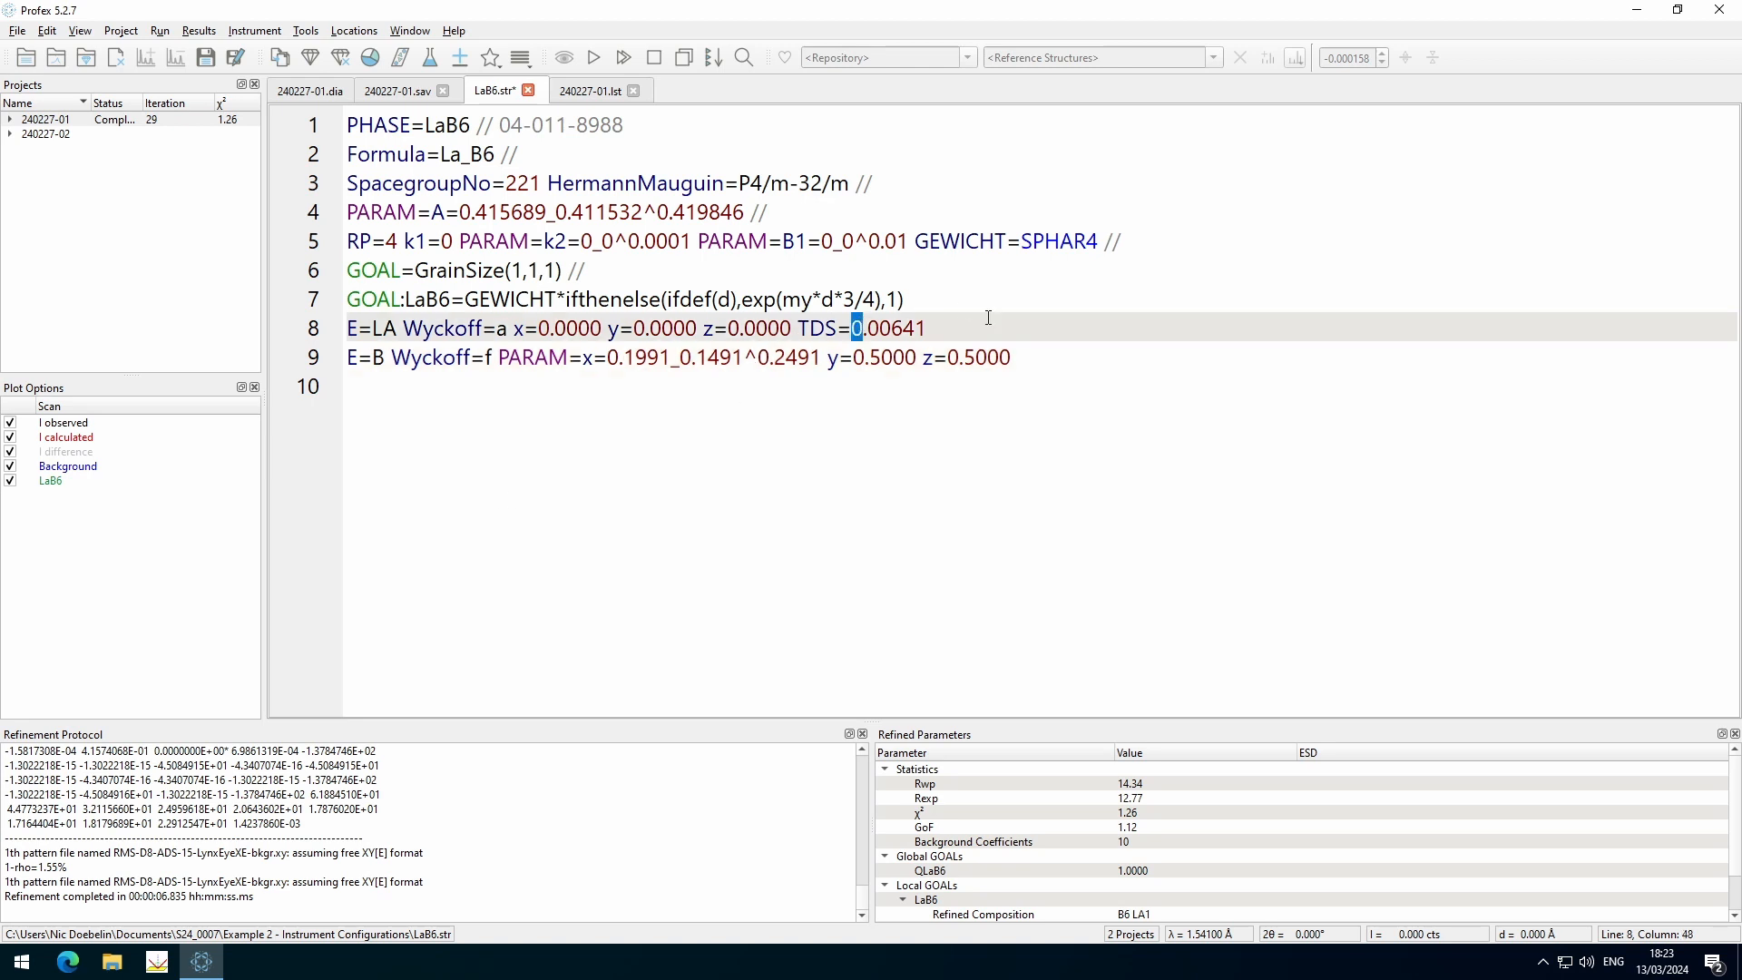
click(890, 327)
right_click(880, 328)
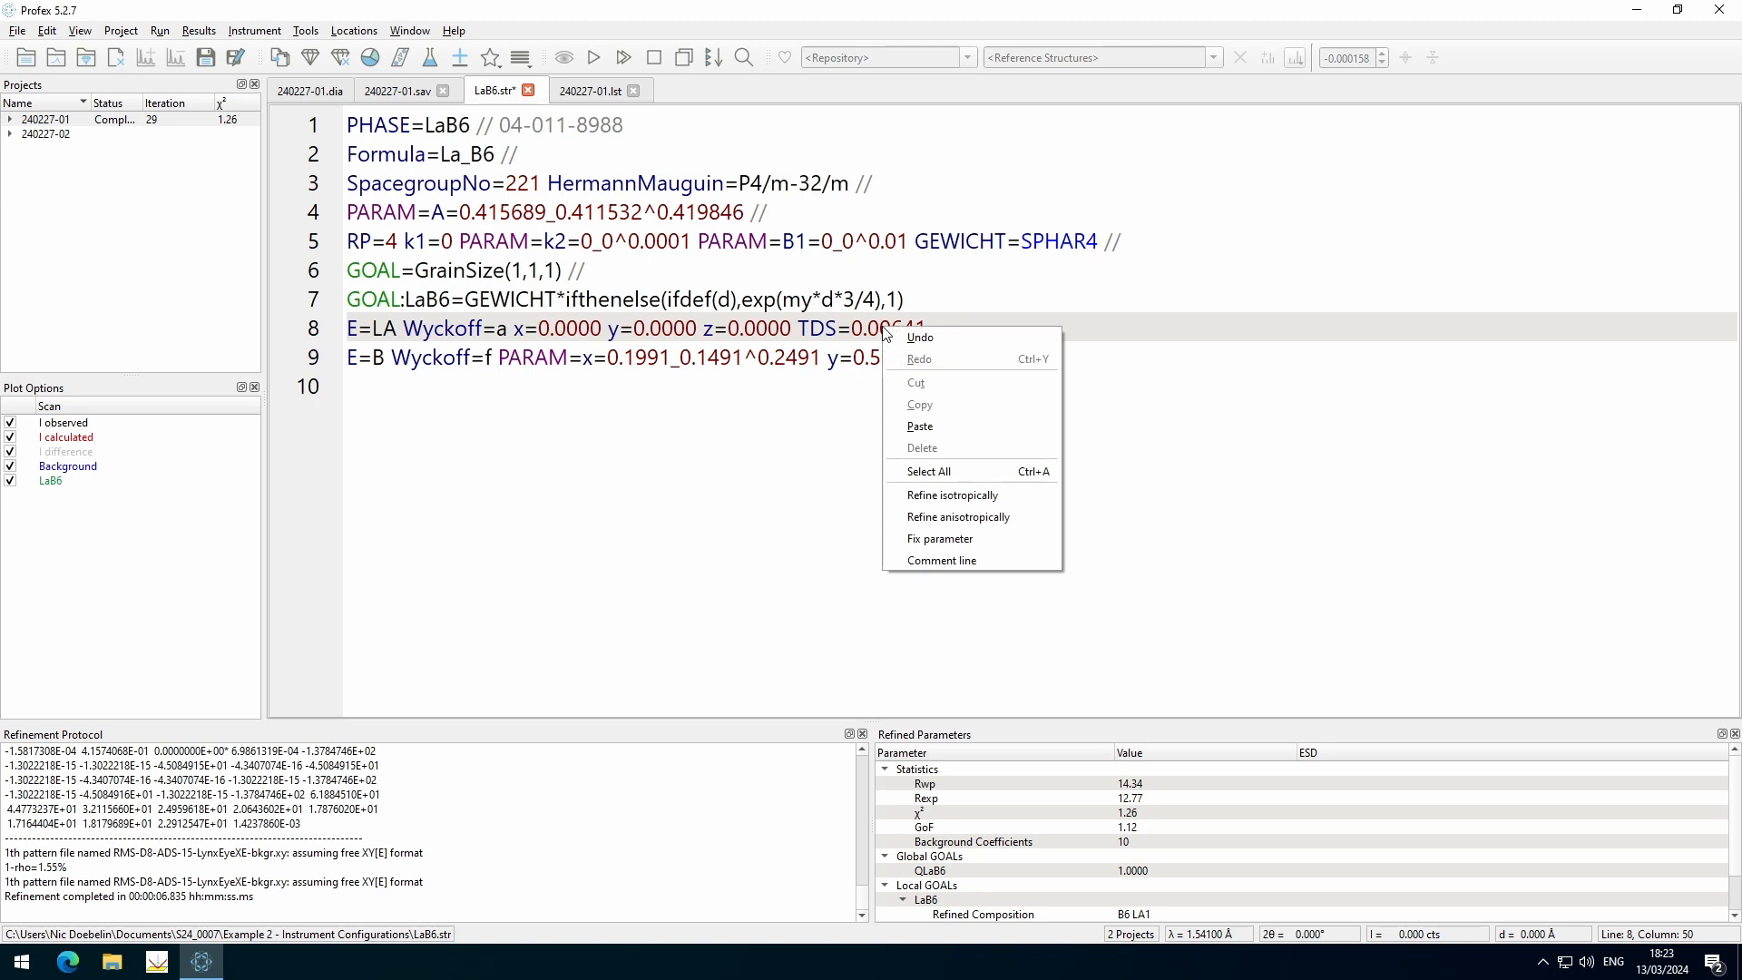
click(963, 497)
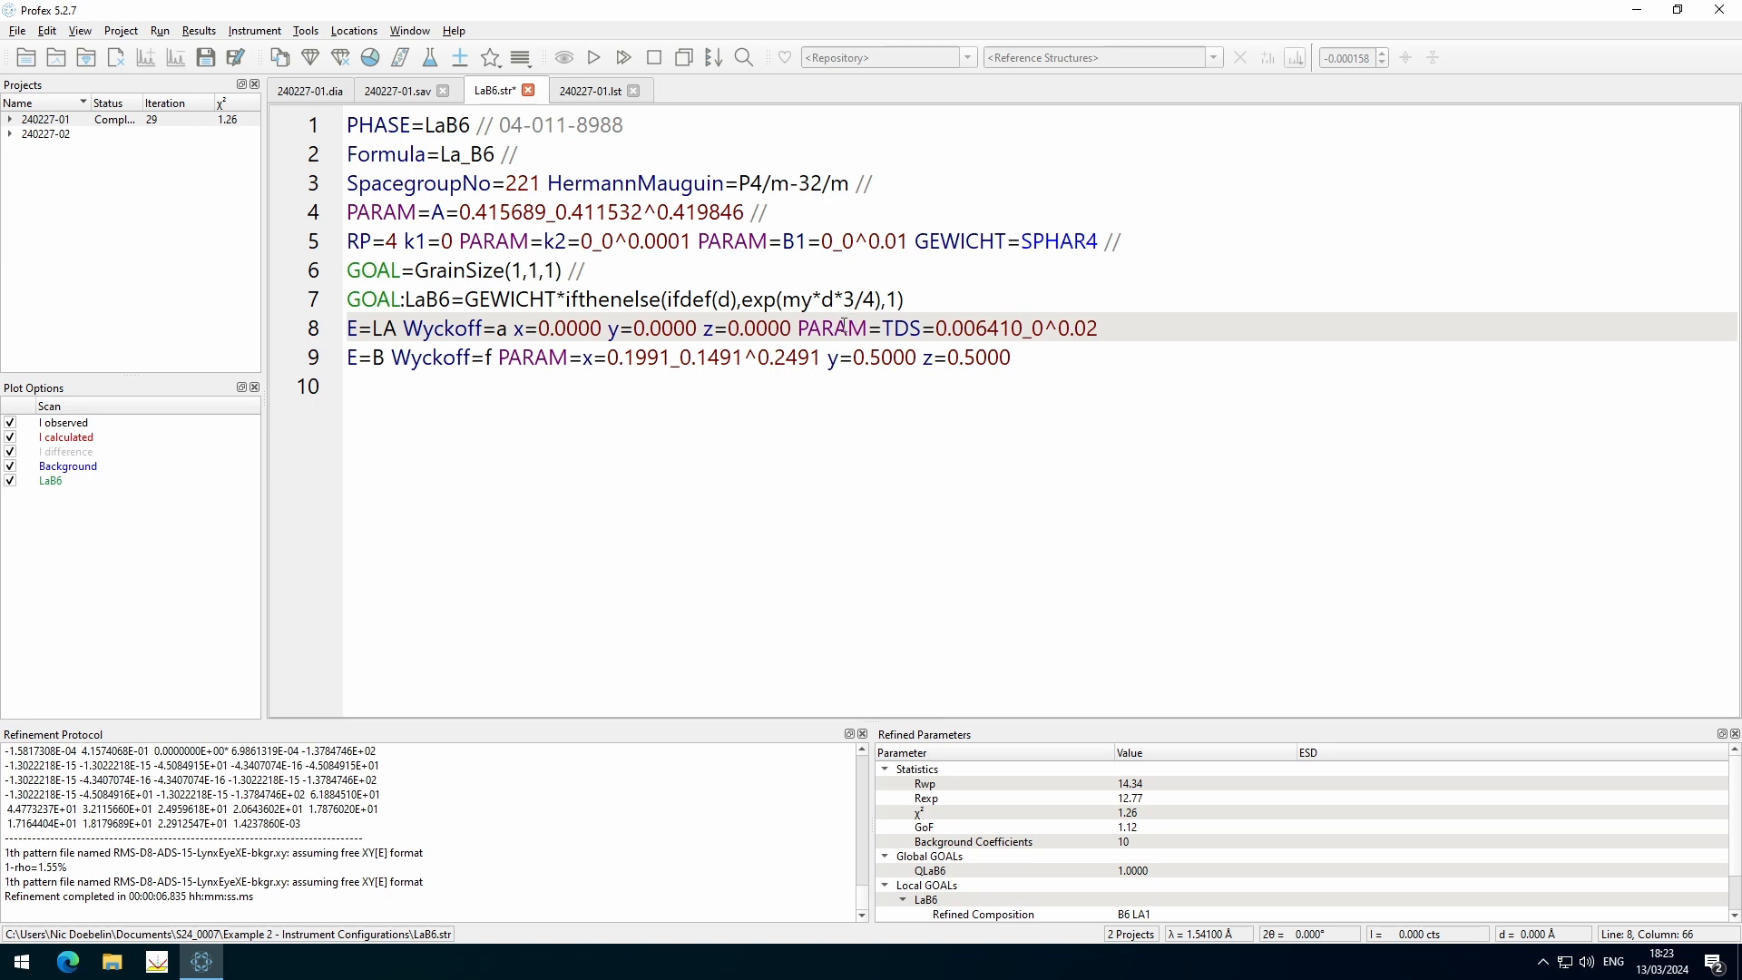
Copy the term PARAM=TDS=0.006410_0^0.02 from the LA line to the end of the B atom line
double_click(381, 327)
drag(792, 327, 1117, 330)
key(ctrl+c)
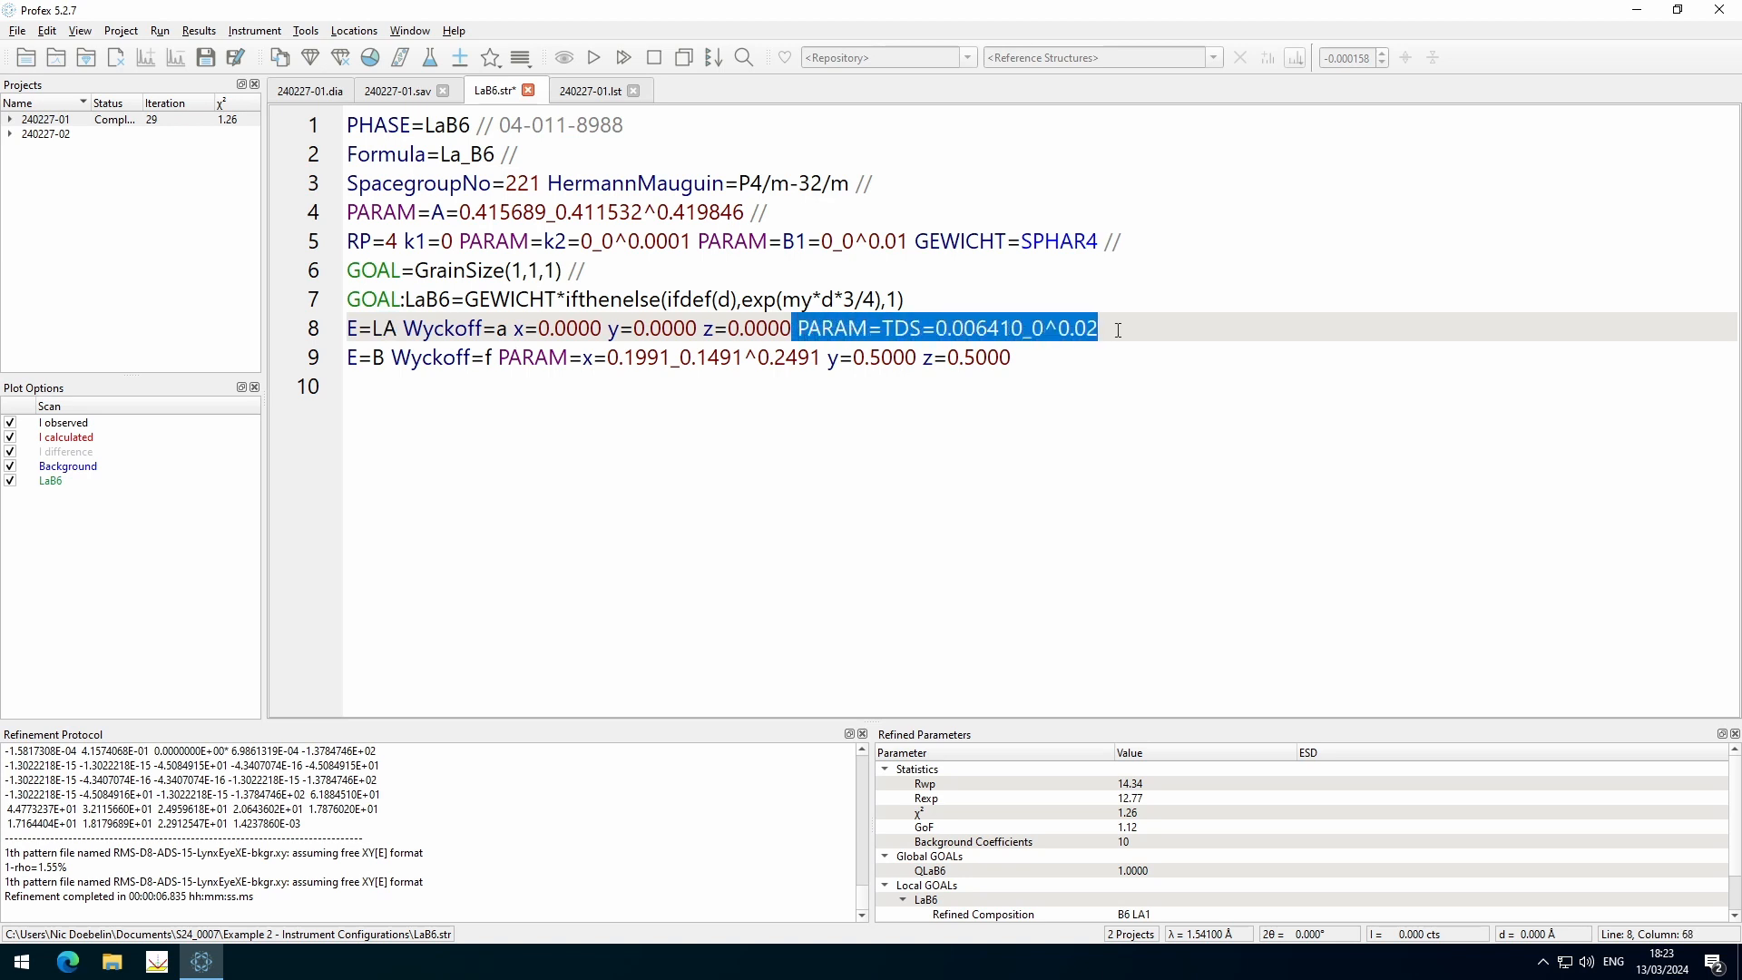
click(1027, 363)
key(ctrl+v)
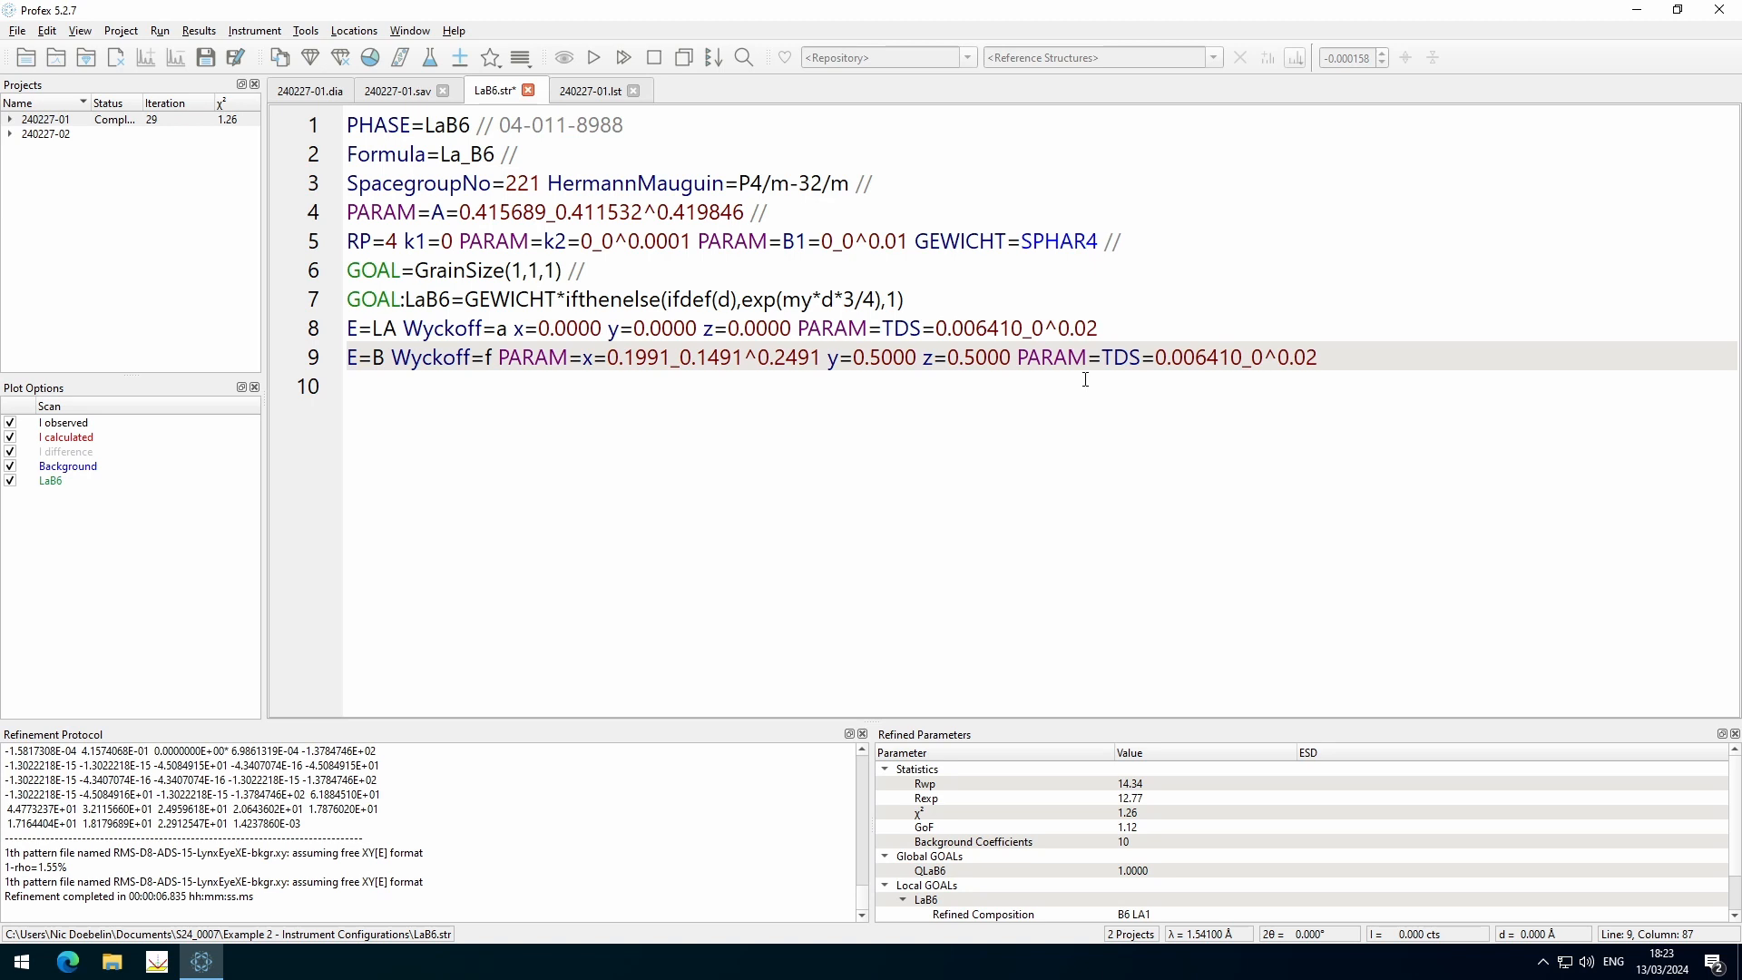
drag(797, 327, 1100, 325)
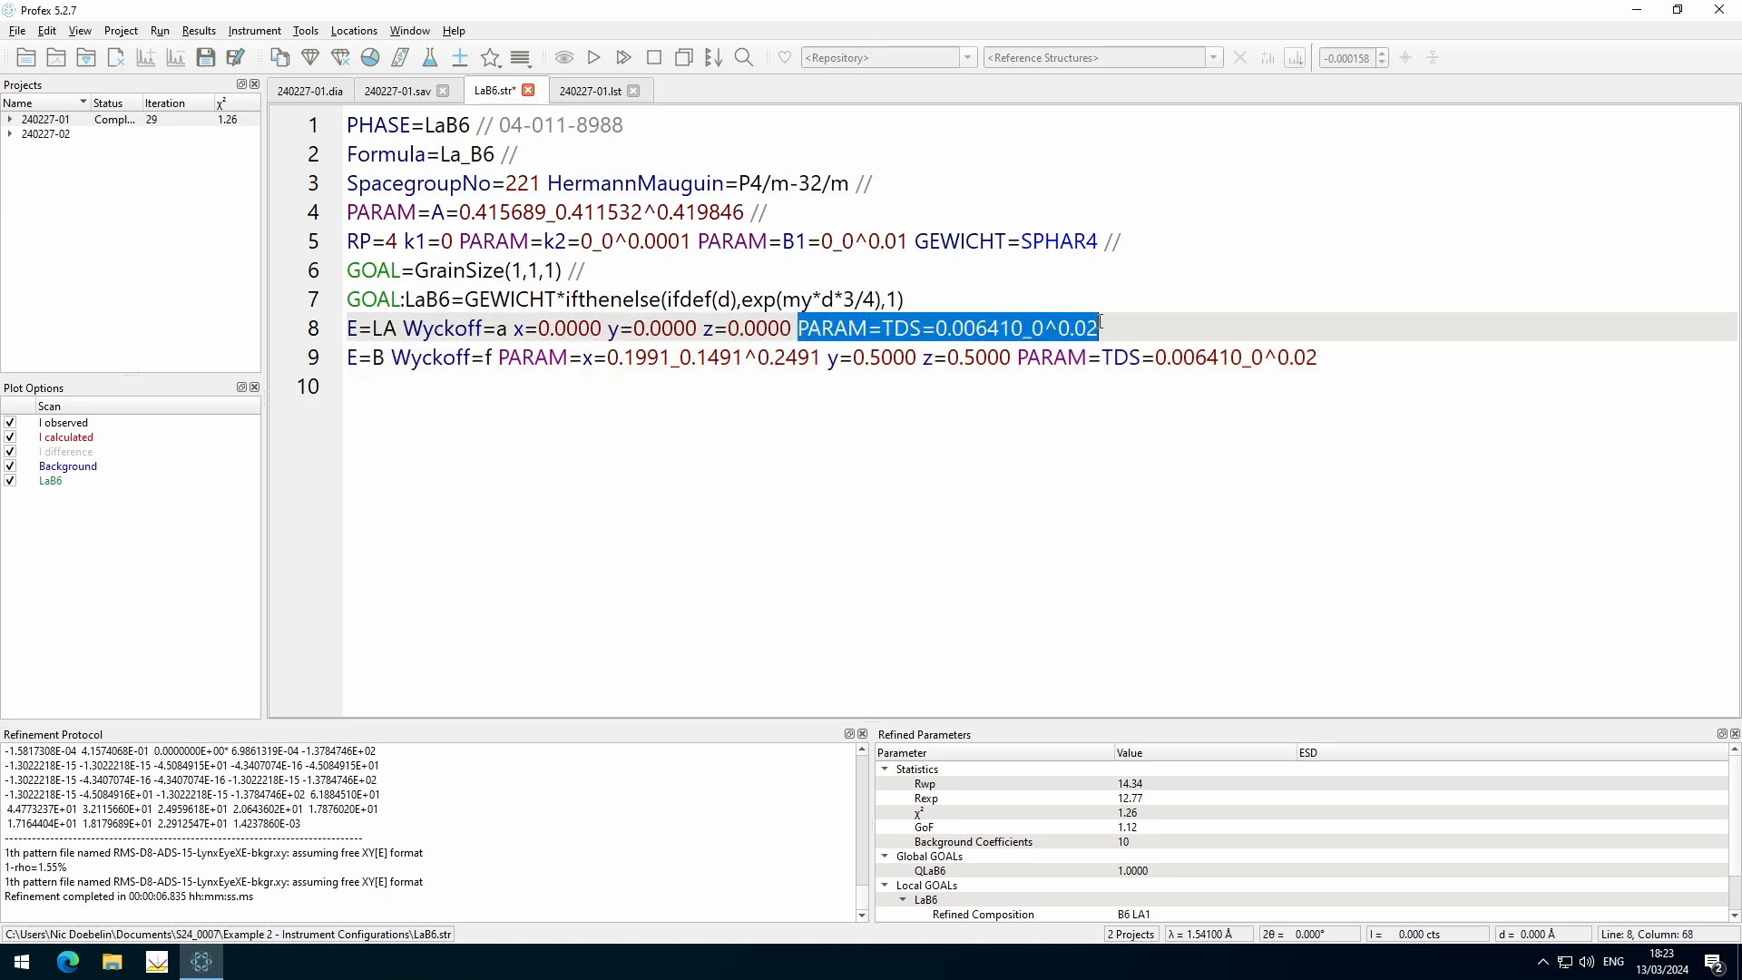
click(1025, 360)
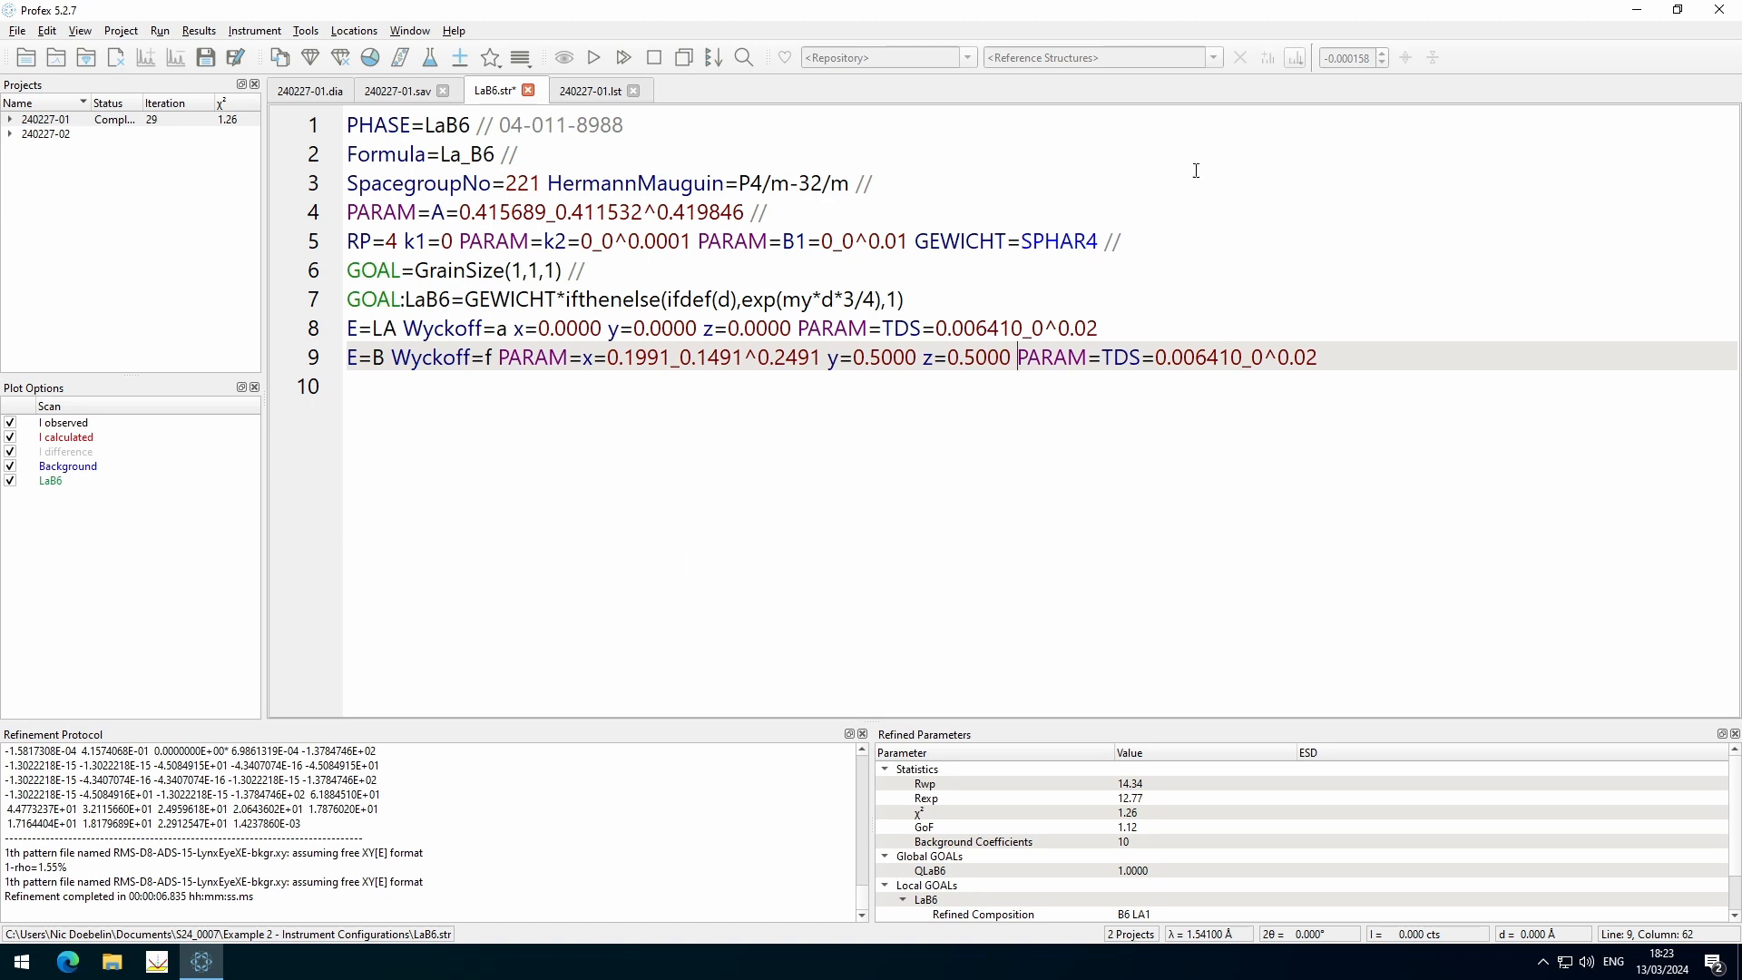
Set the peak-broadening parameters B1 and k2 in LaB6.str to refine anisotropically
click(806, 240)
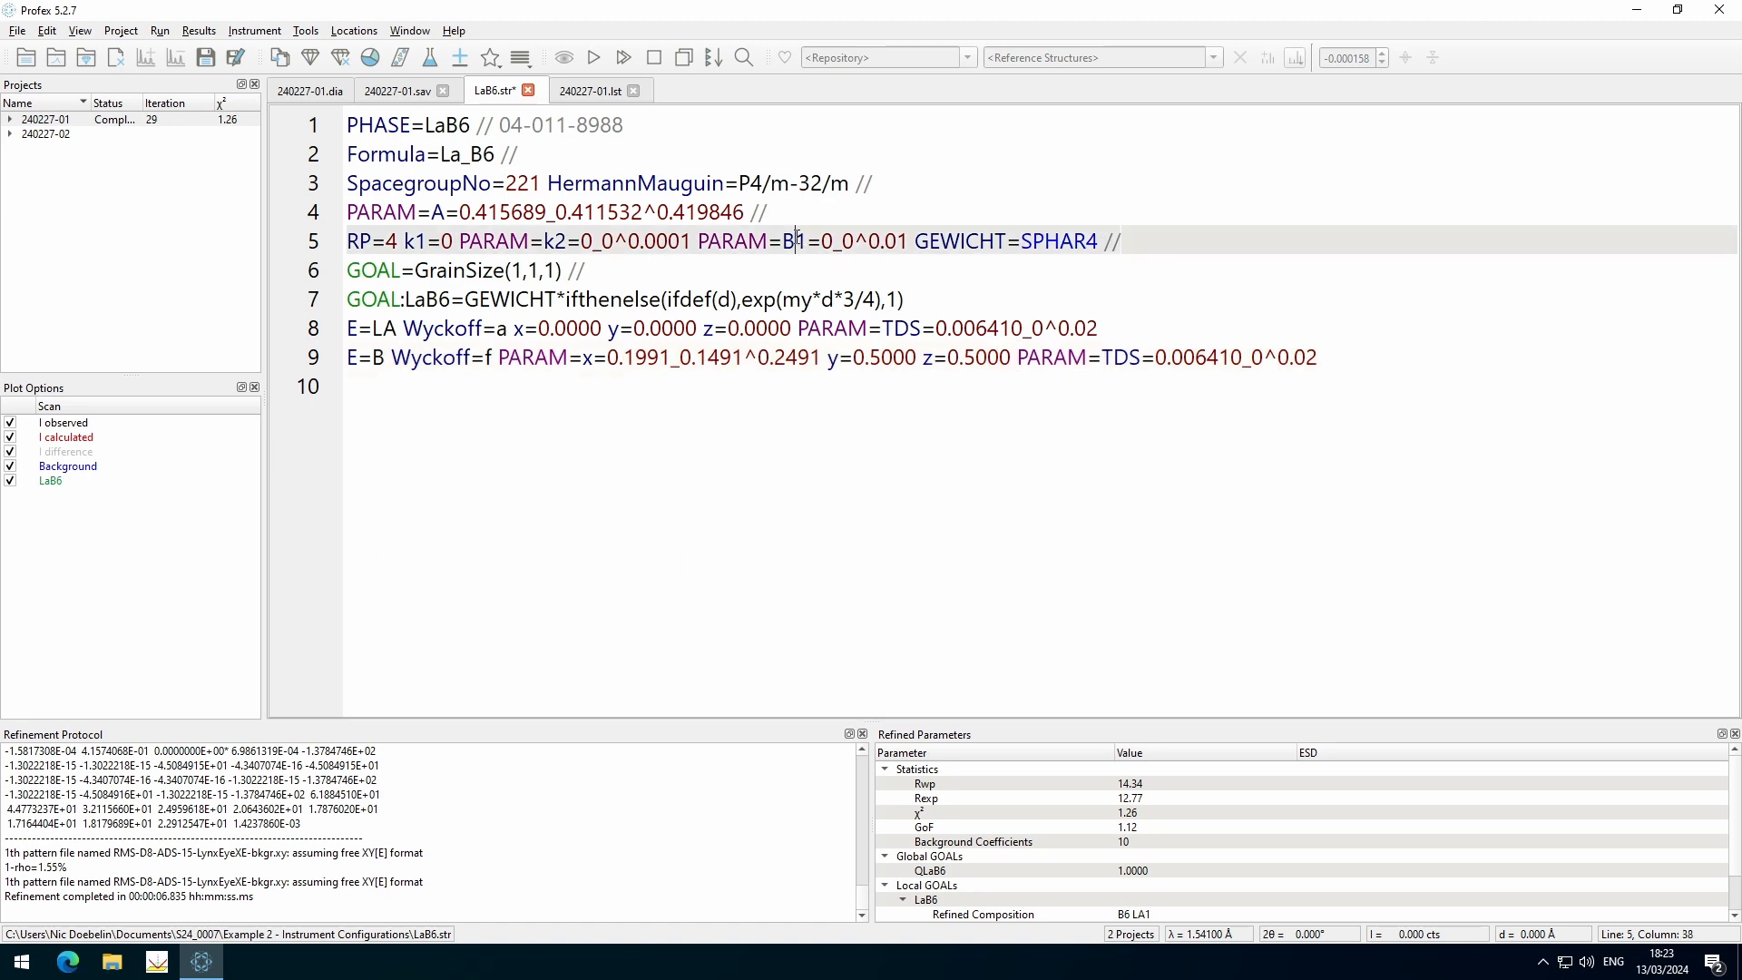
right_click(798, 241)
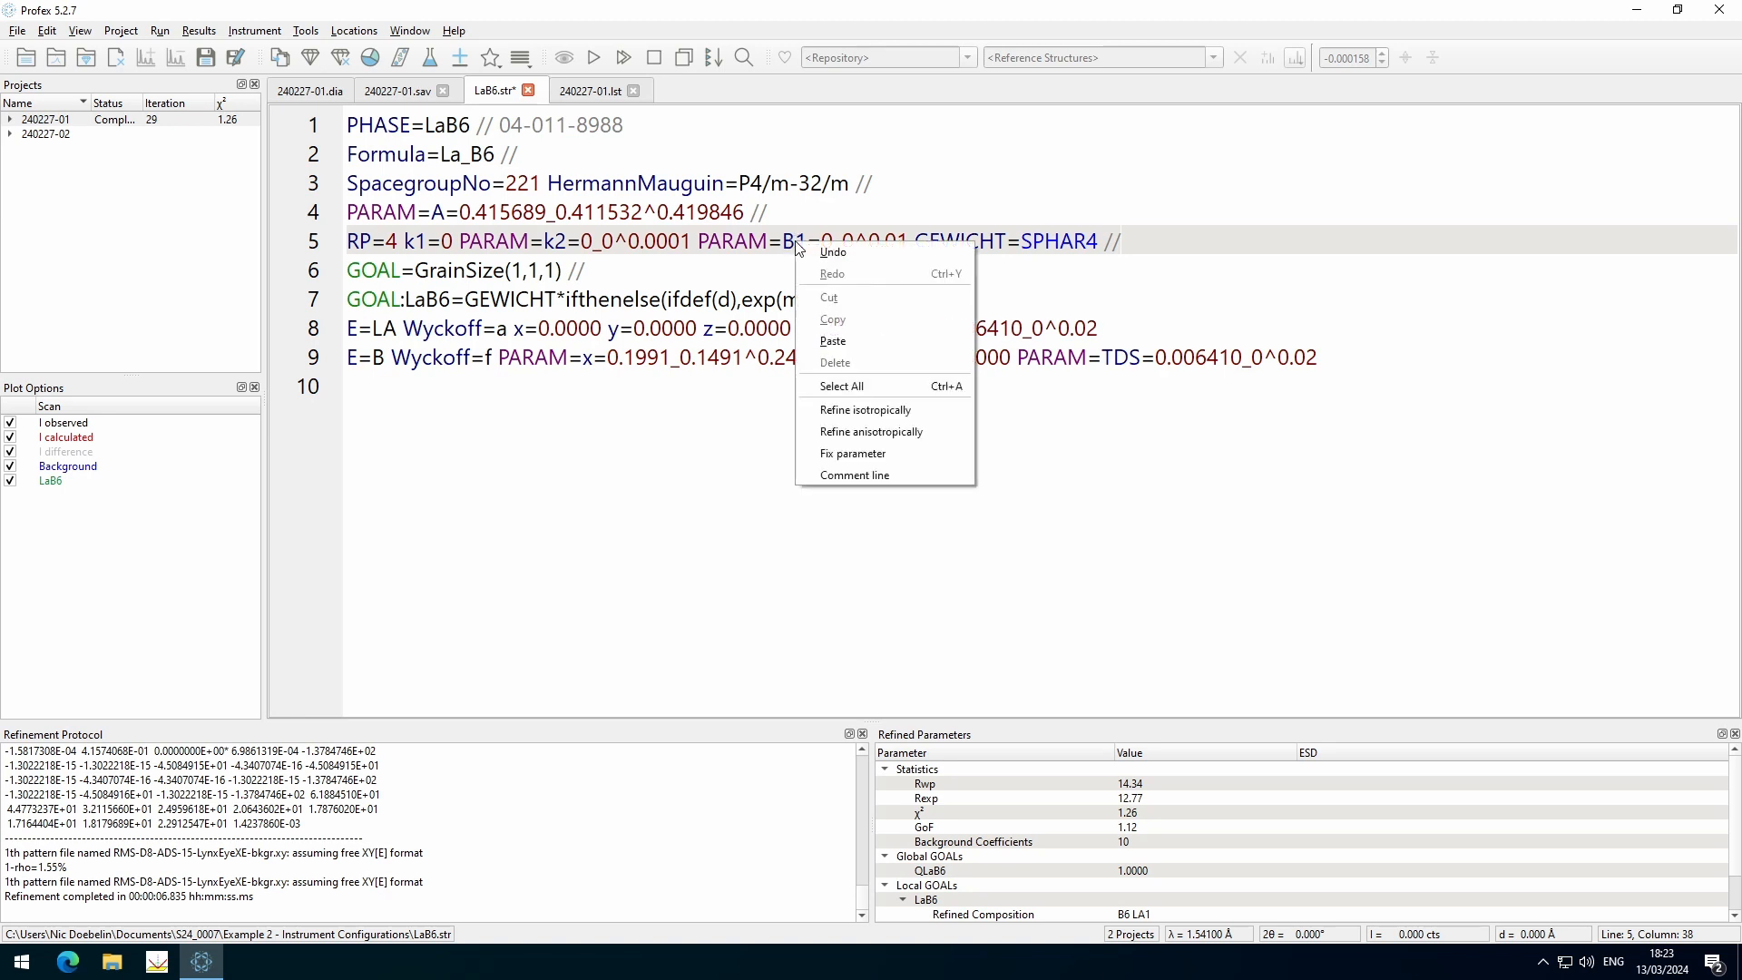
click(840, 432)
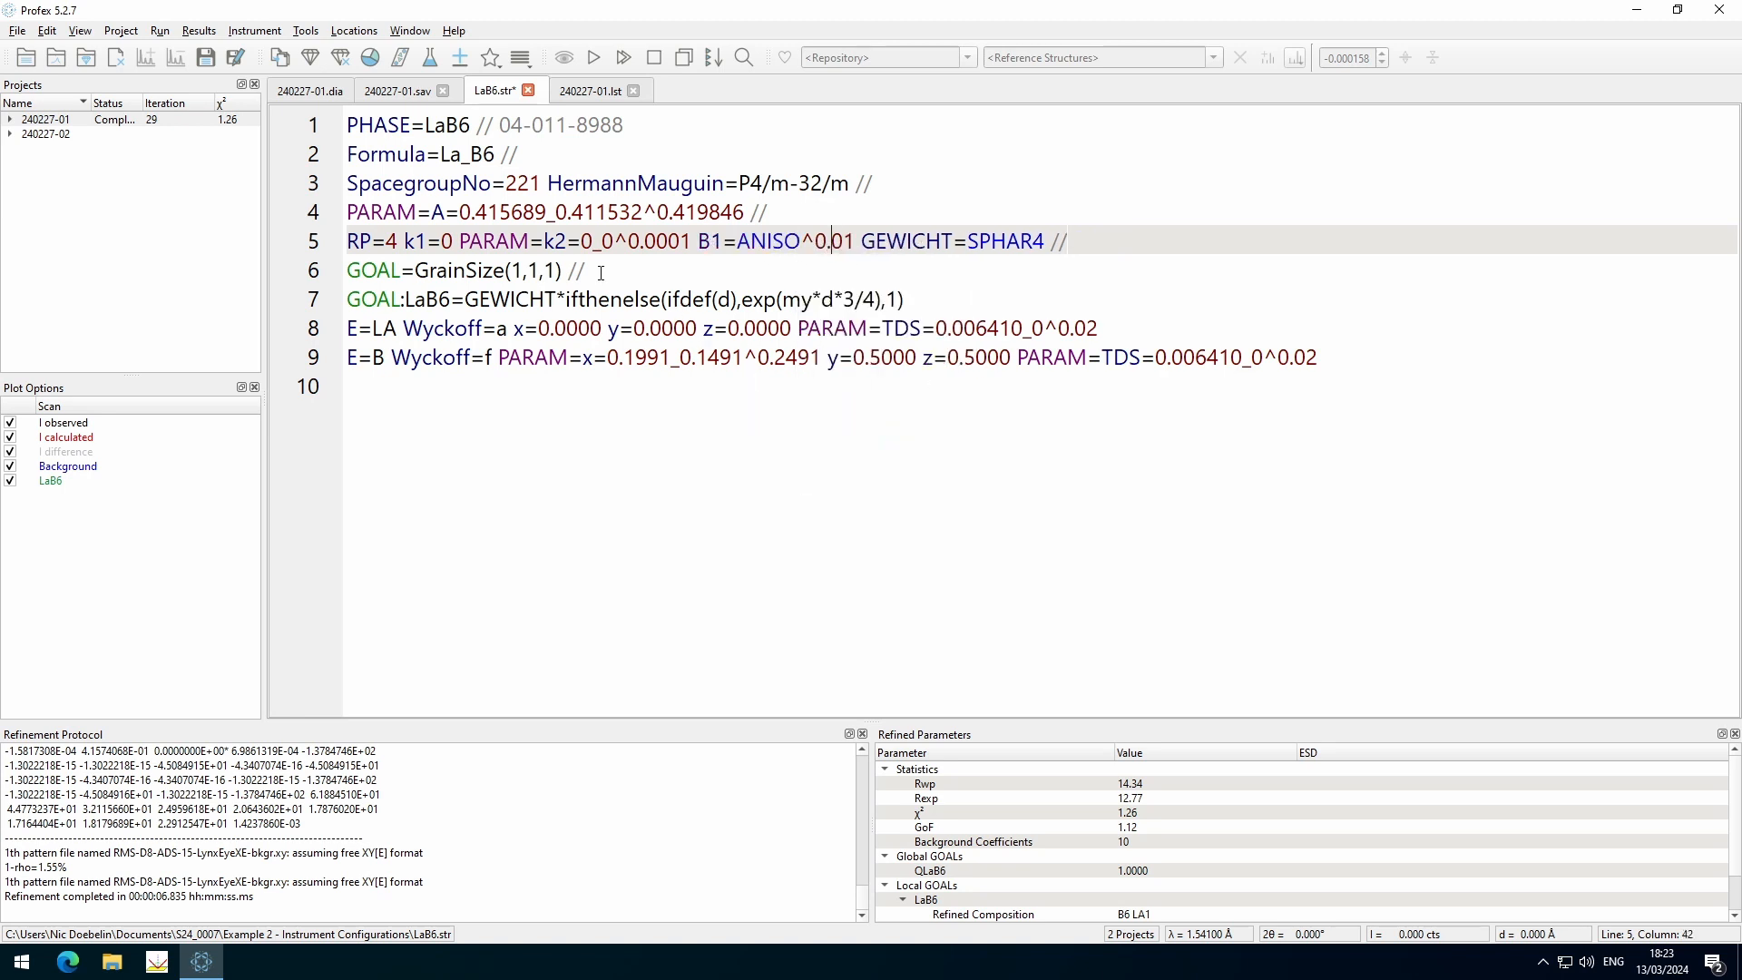
click(544, 241)
right_click(553, 241)
click(673, 430)
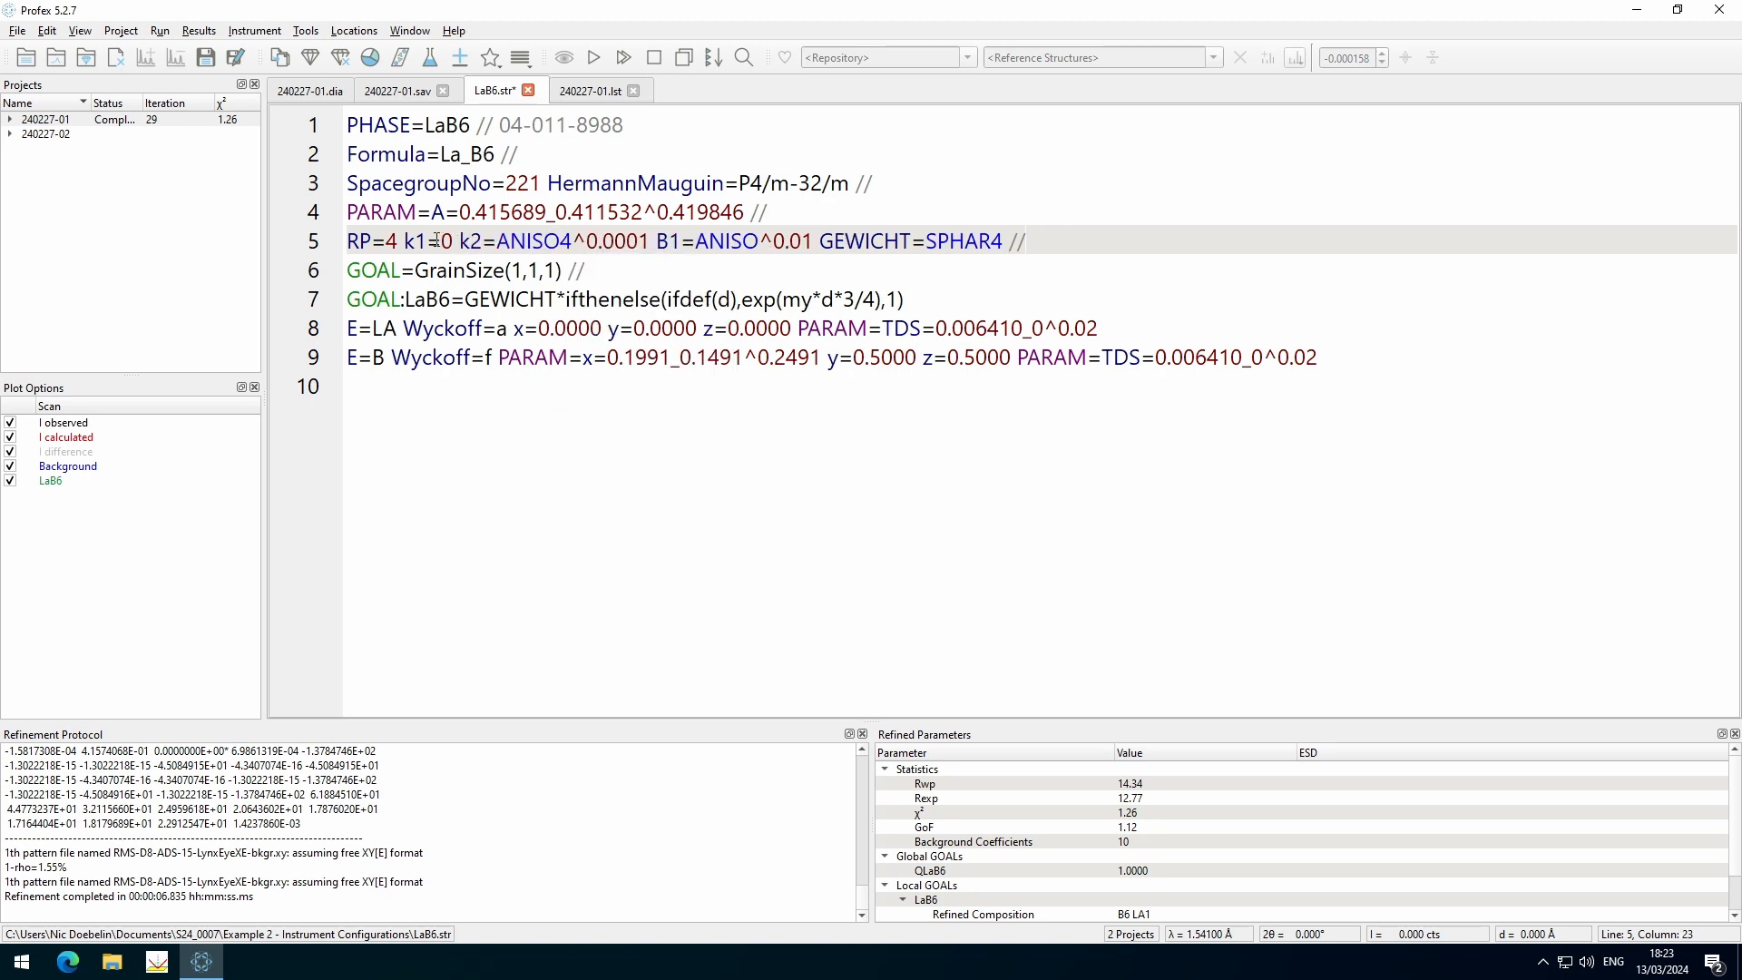
Set k1 in LaB6.str to refine isotropically, rerun the refinement and open the results list 240227-01.lst
right_click(440, 241)
click(530, 408)
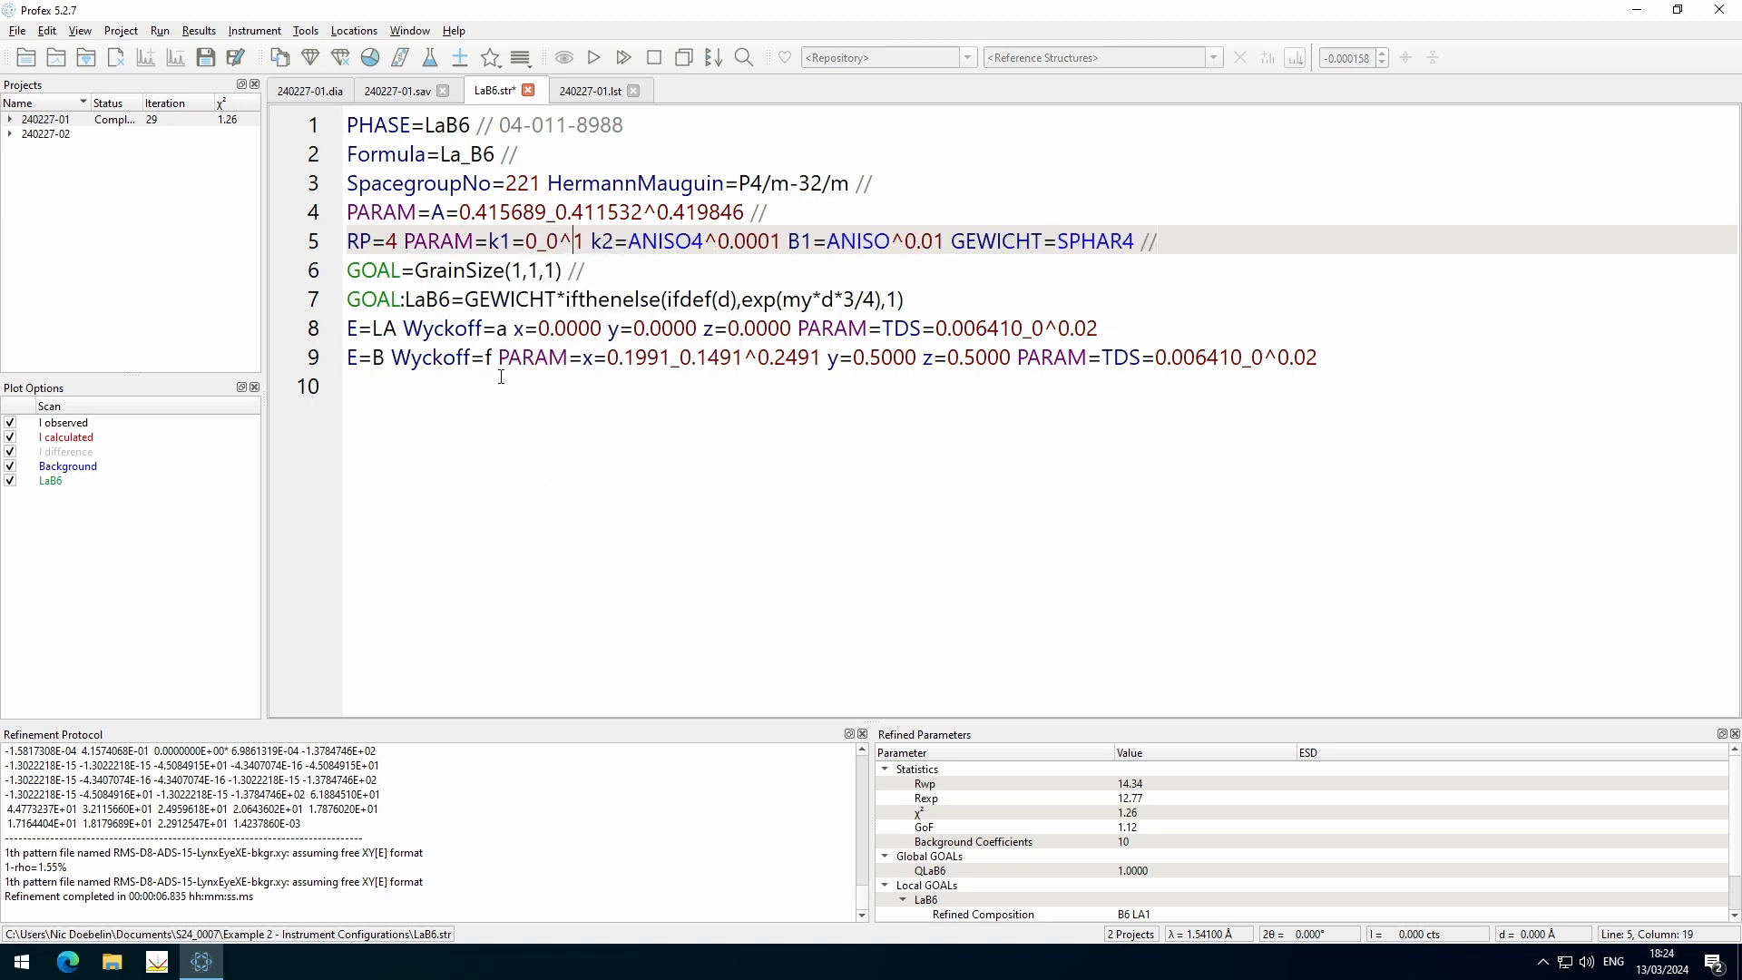
click(593, 57)
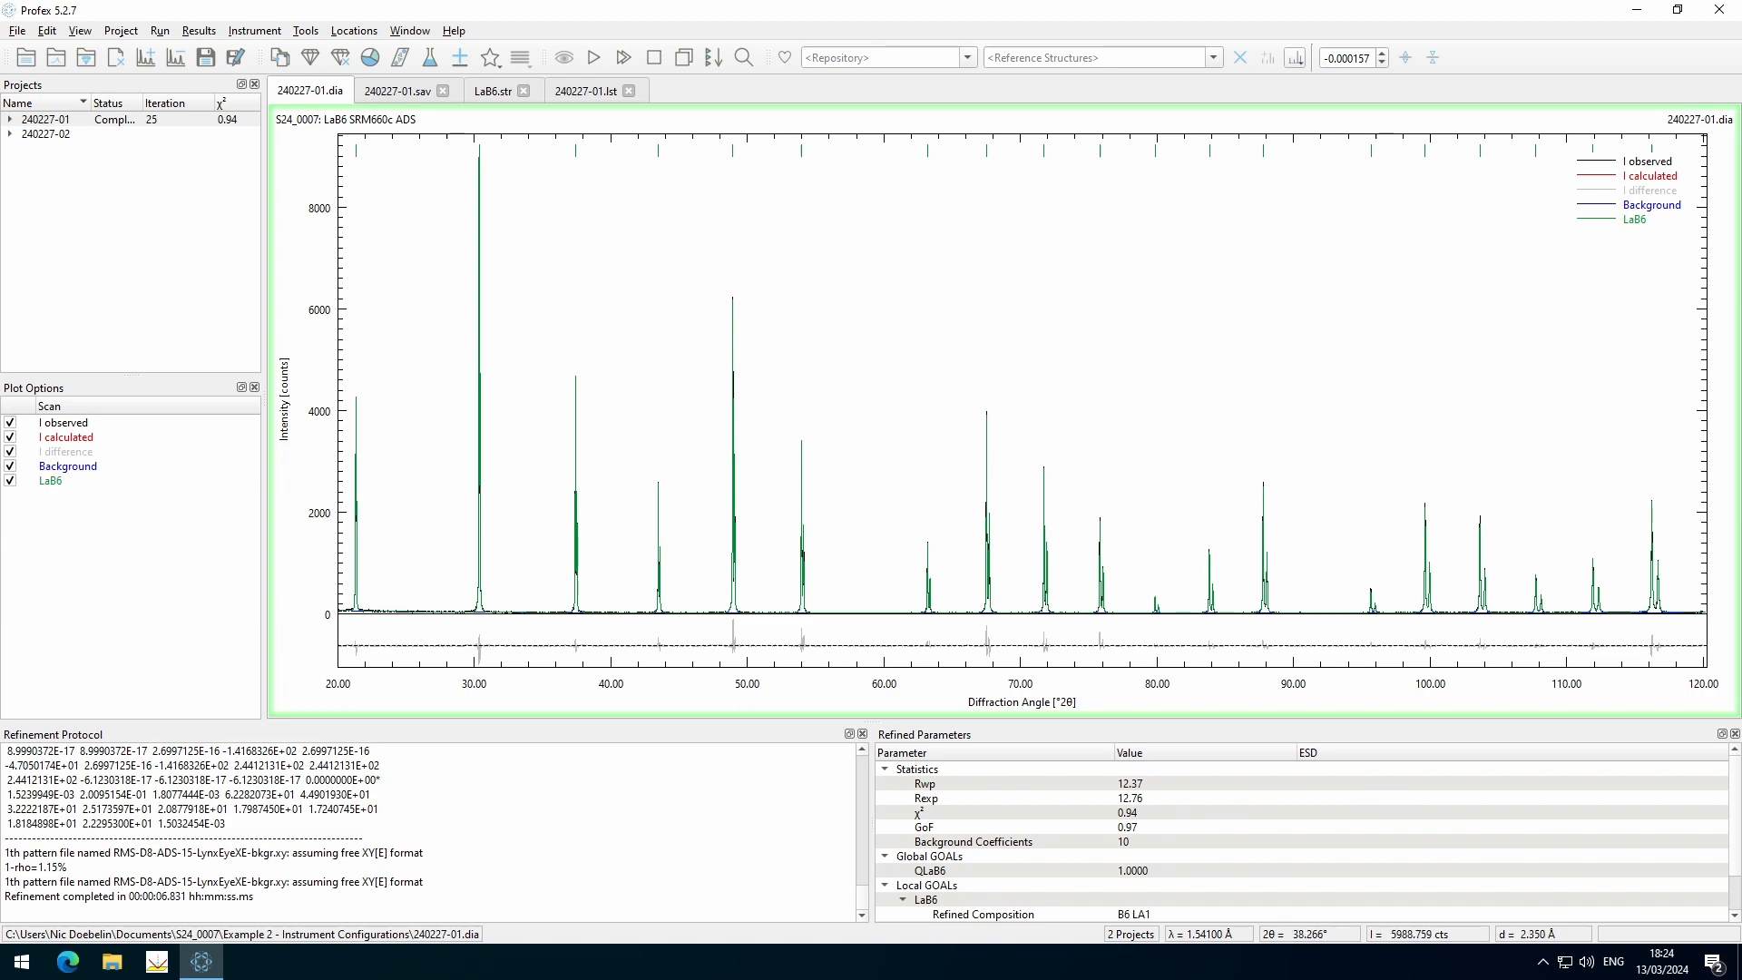
click(585, 91)
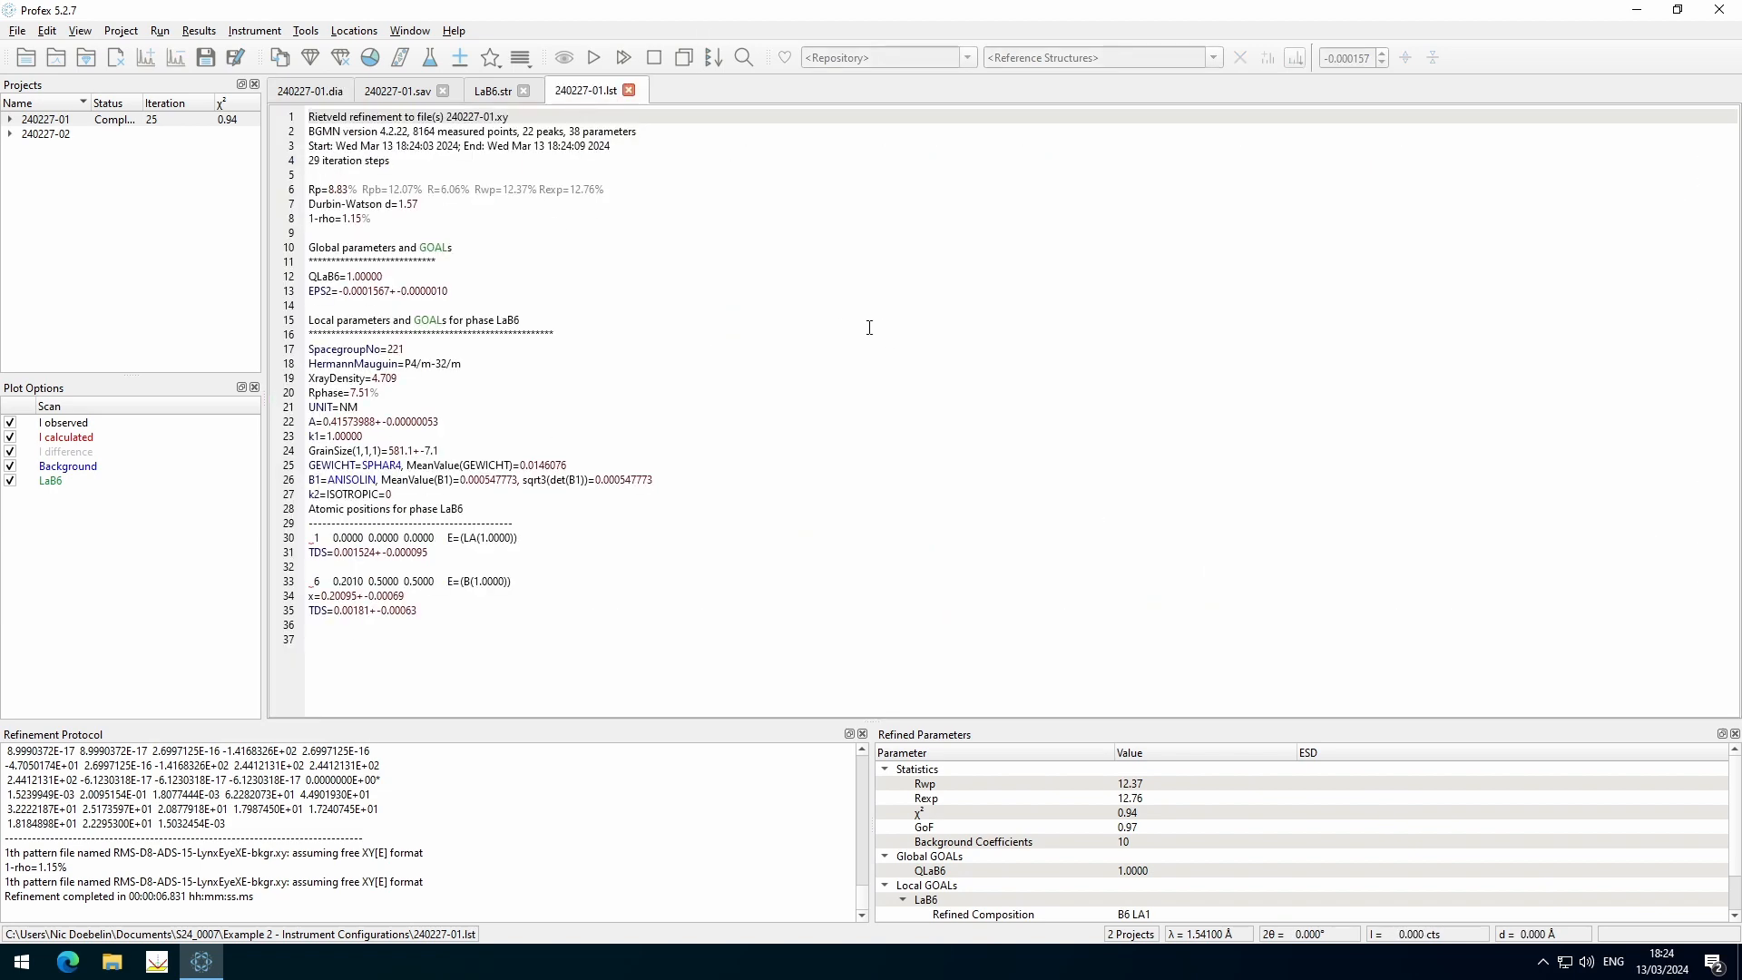
Examine the results list 240227-01.lst for the LaB6 quantity, the TDS values of LA and B, and the B atom's x coordinate
ctrl+scroll(693, 455, up, 5)
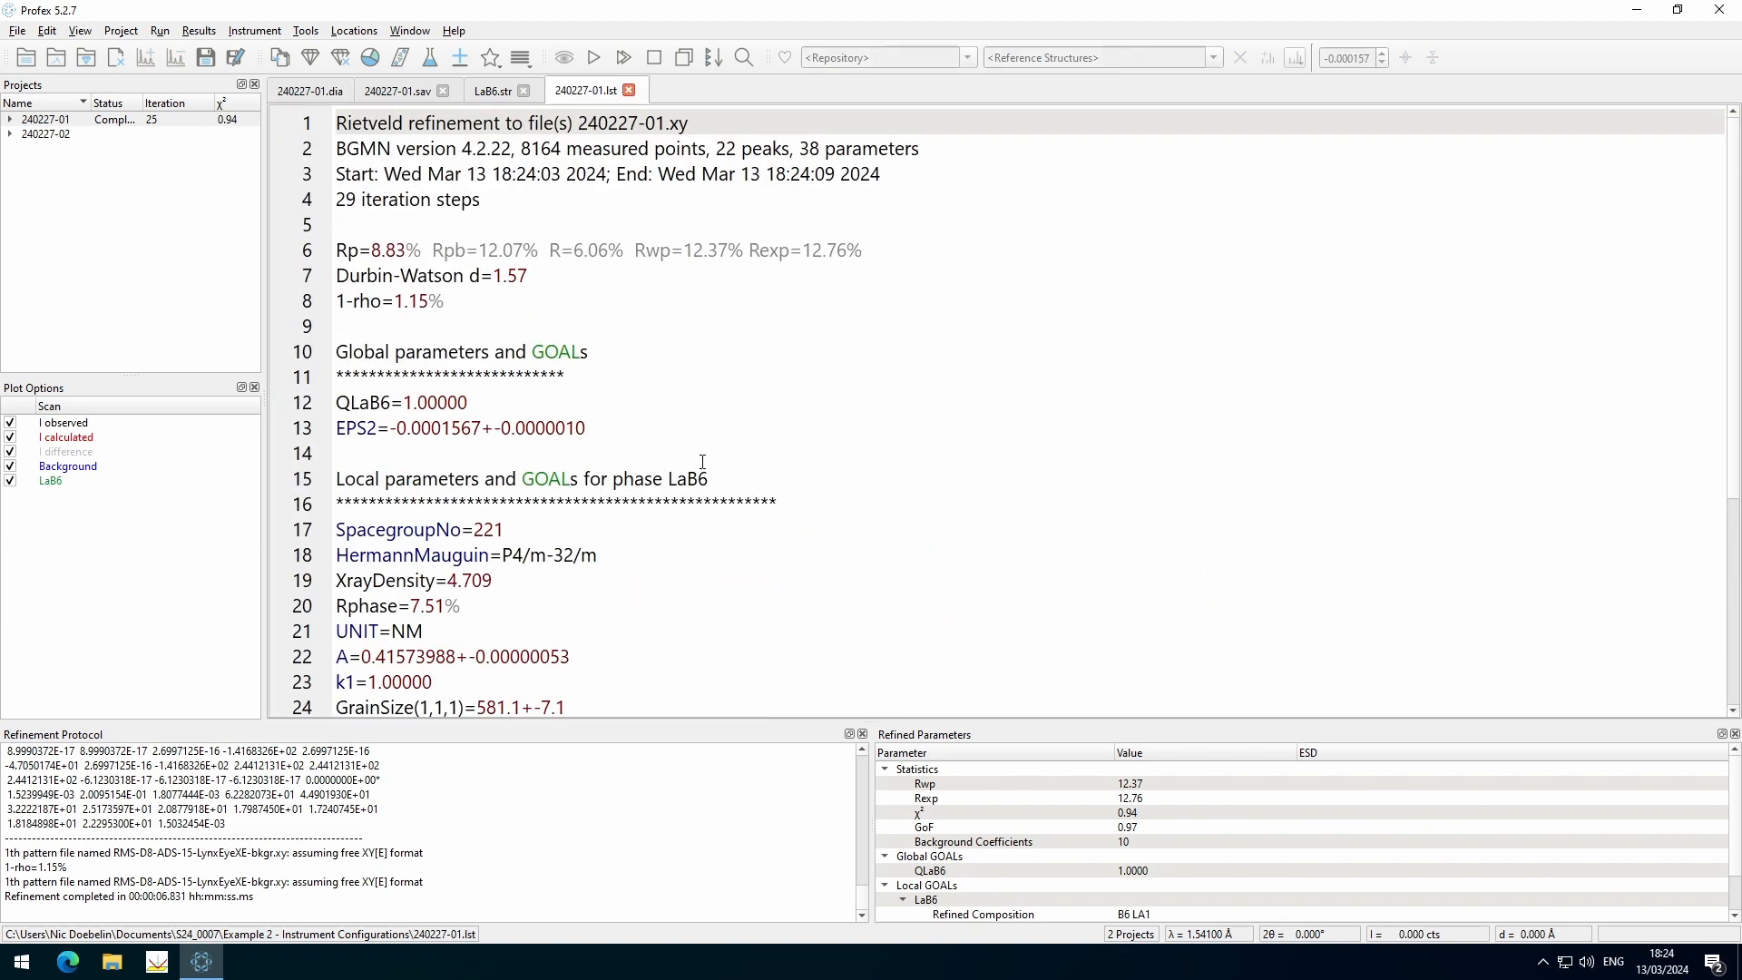
drag(403, 406, 522, 402)
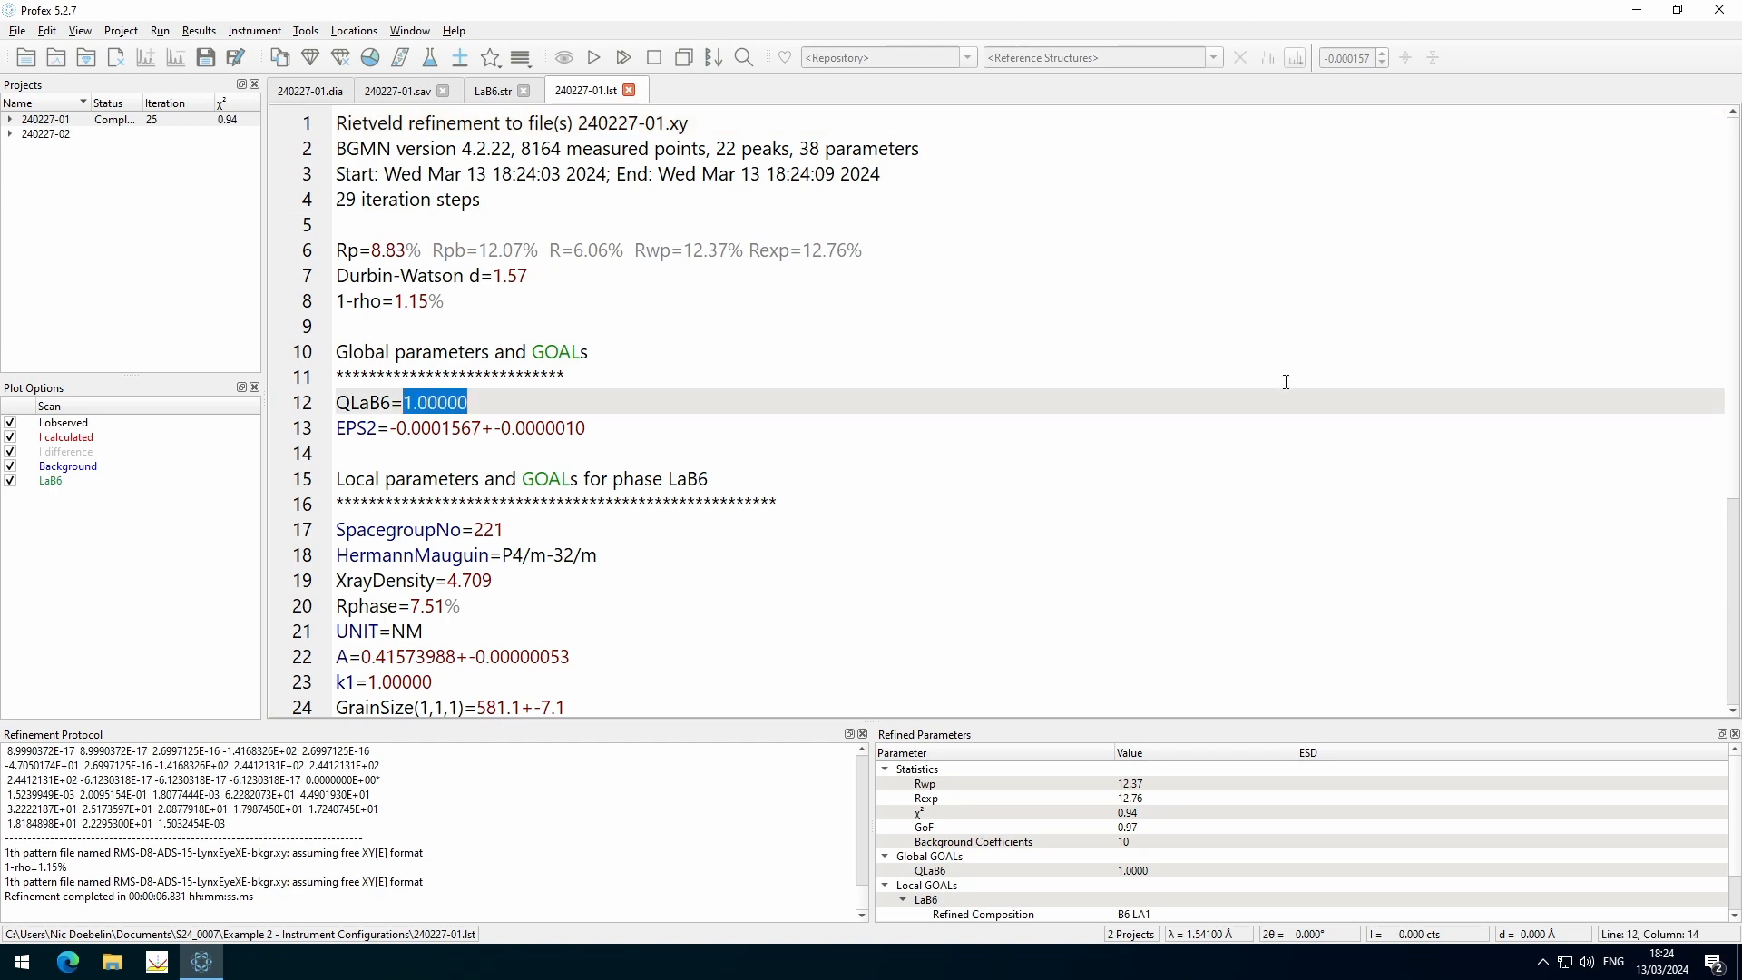
scroll(866, 498, down, 4)
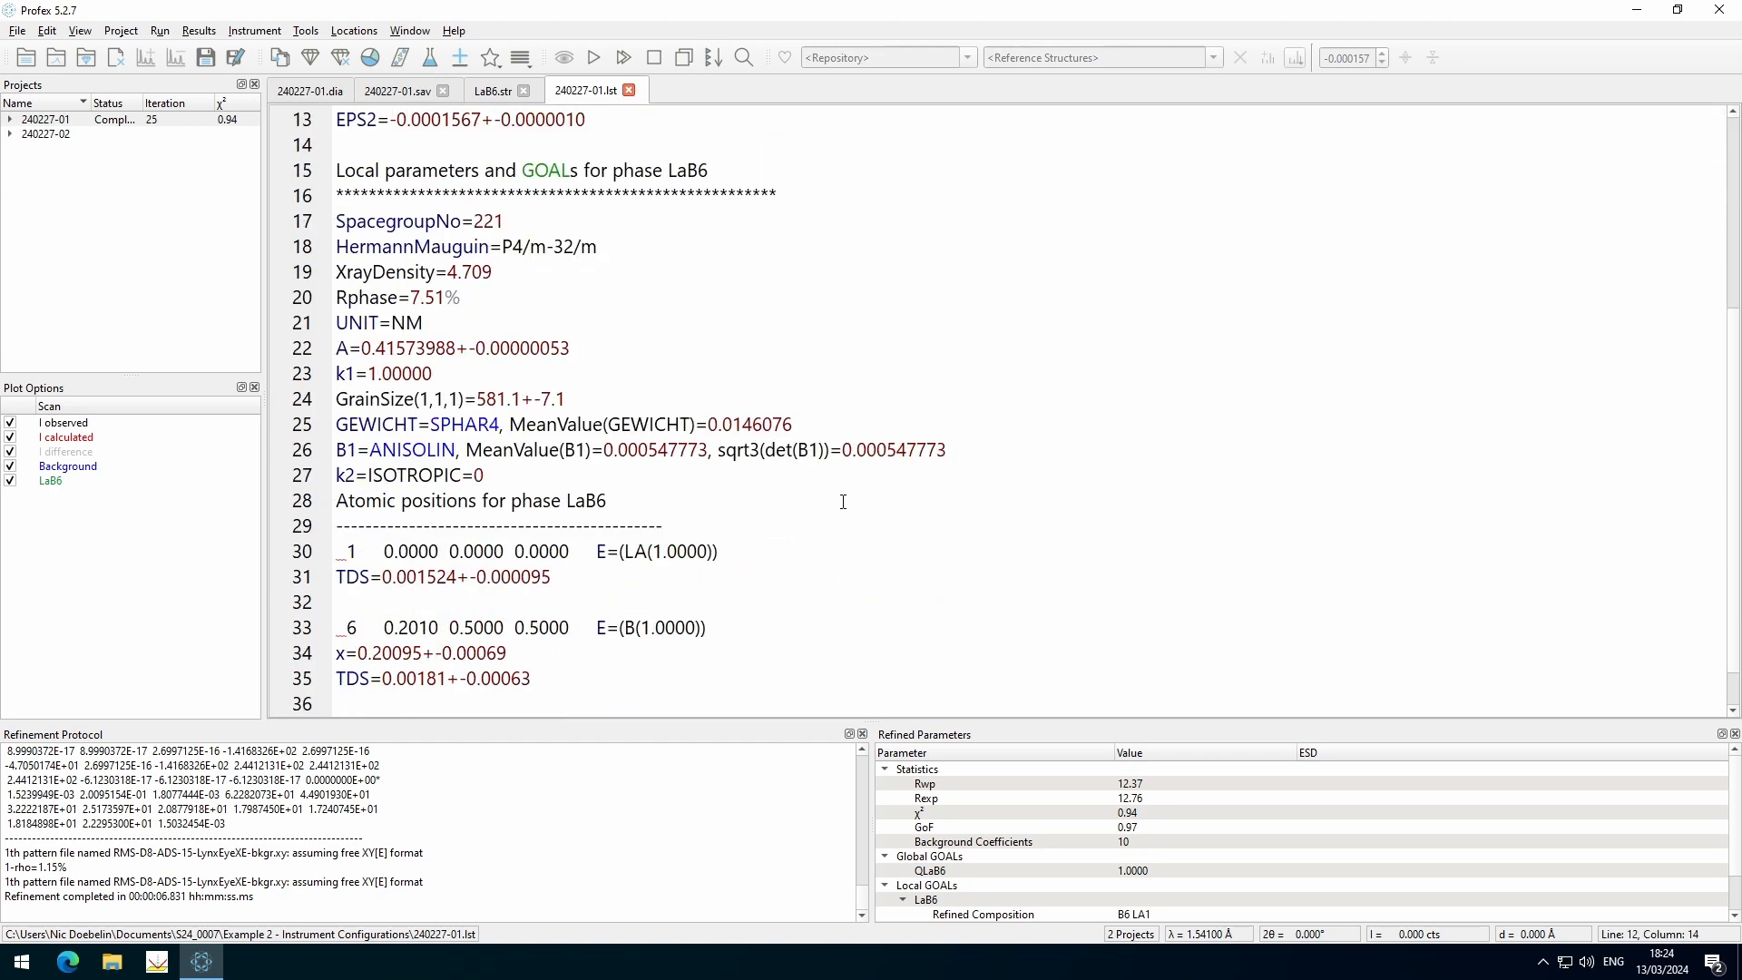
drag(382, 579, 469, 578)
drag(383, 680, 446, 679)
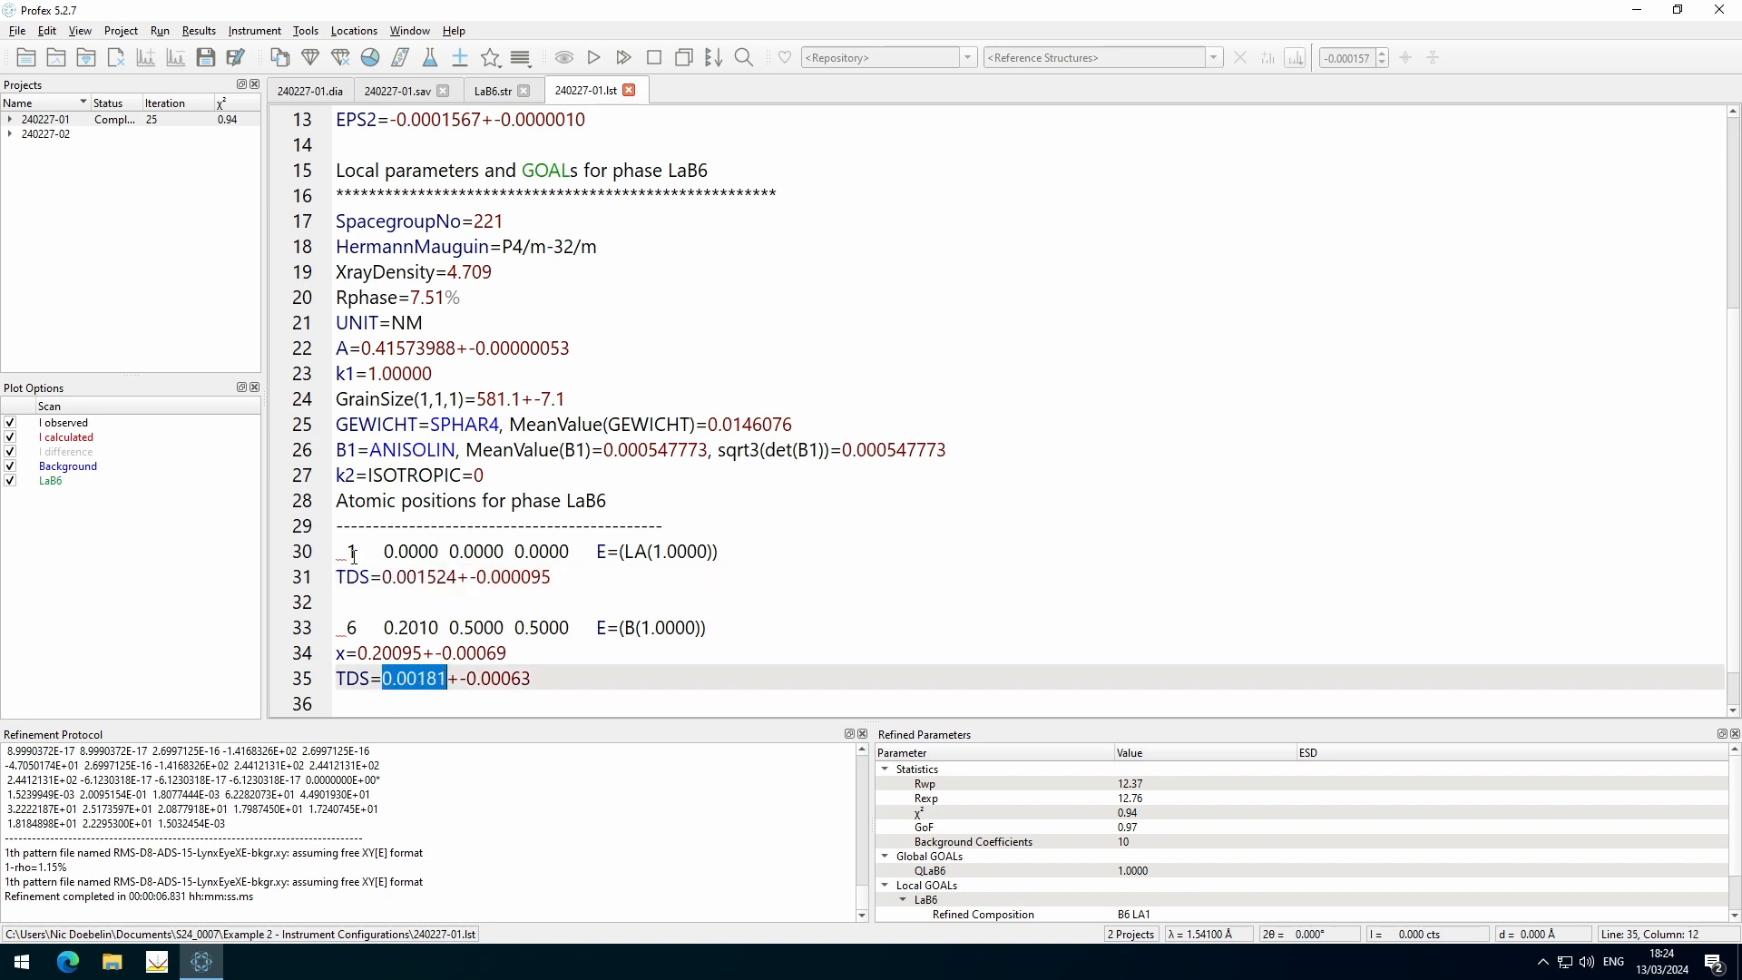
double_click(388, 577)
click(689, 577)
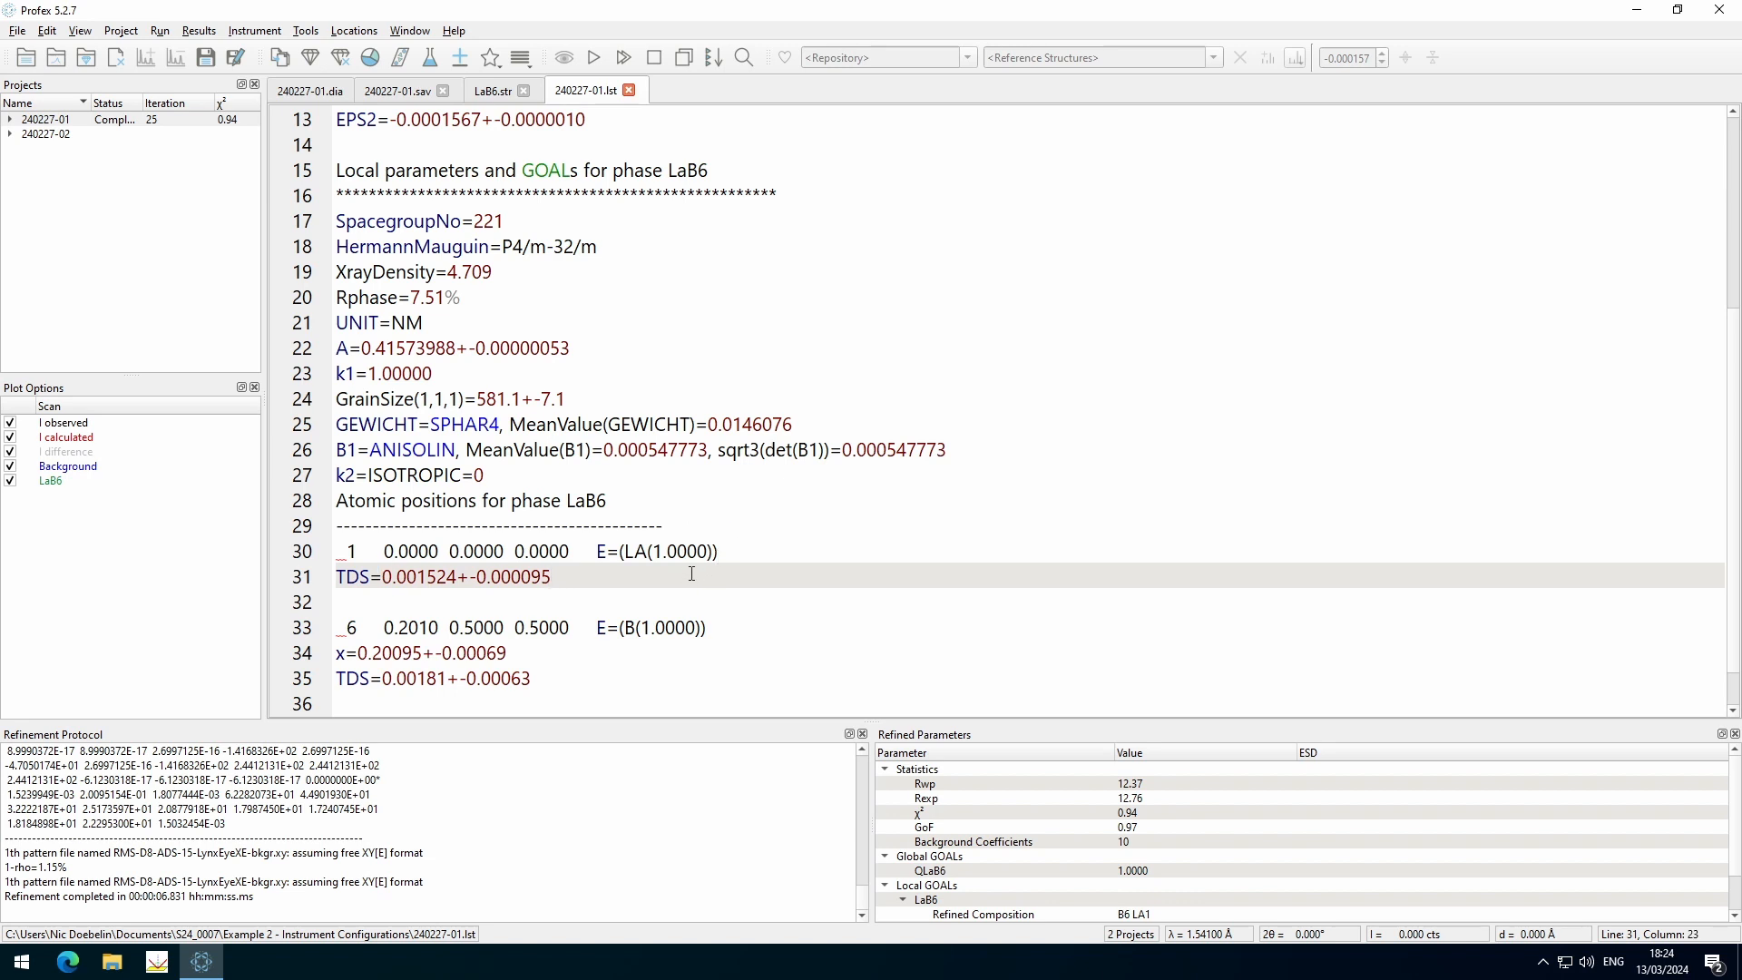
drag(358, 653, 425, 651)
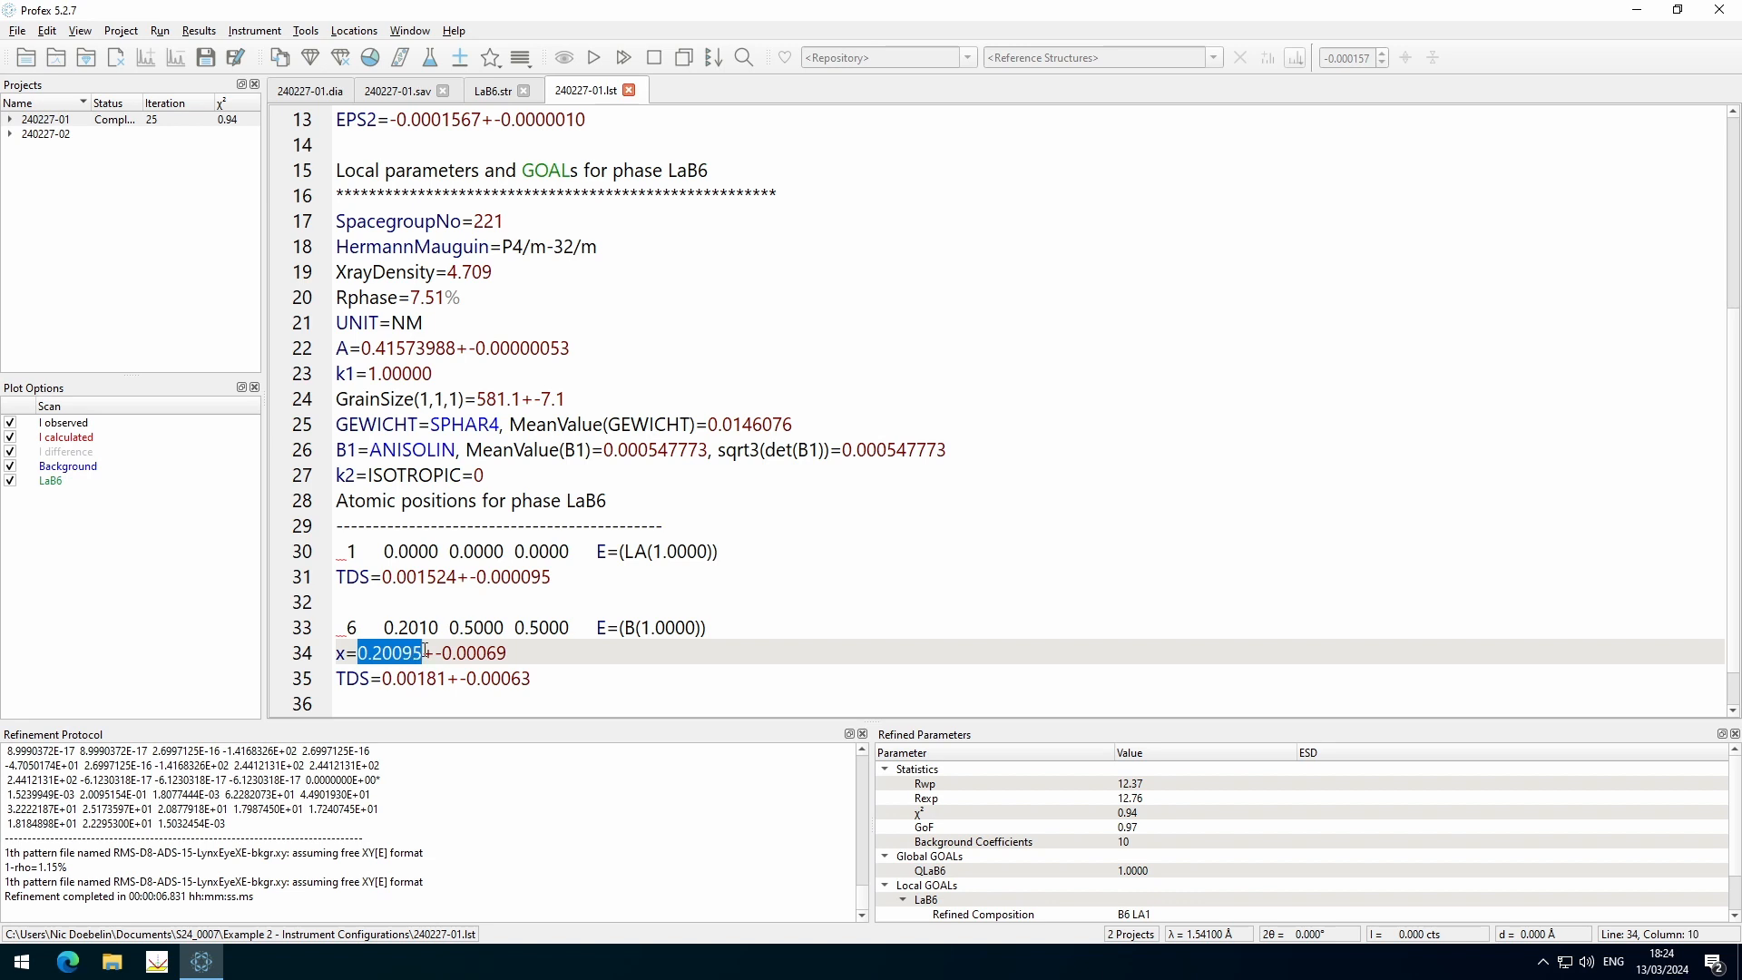
click(526, 655)
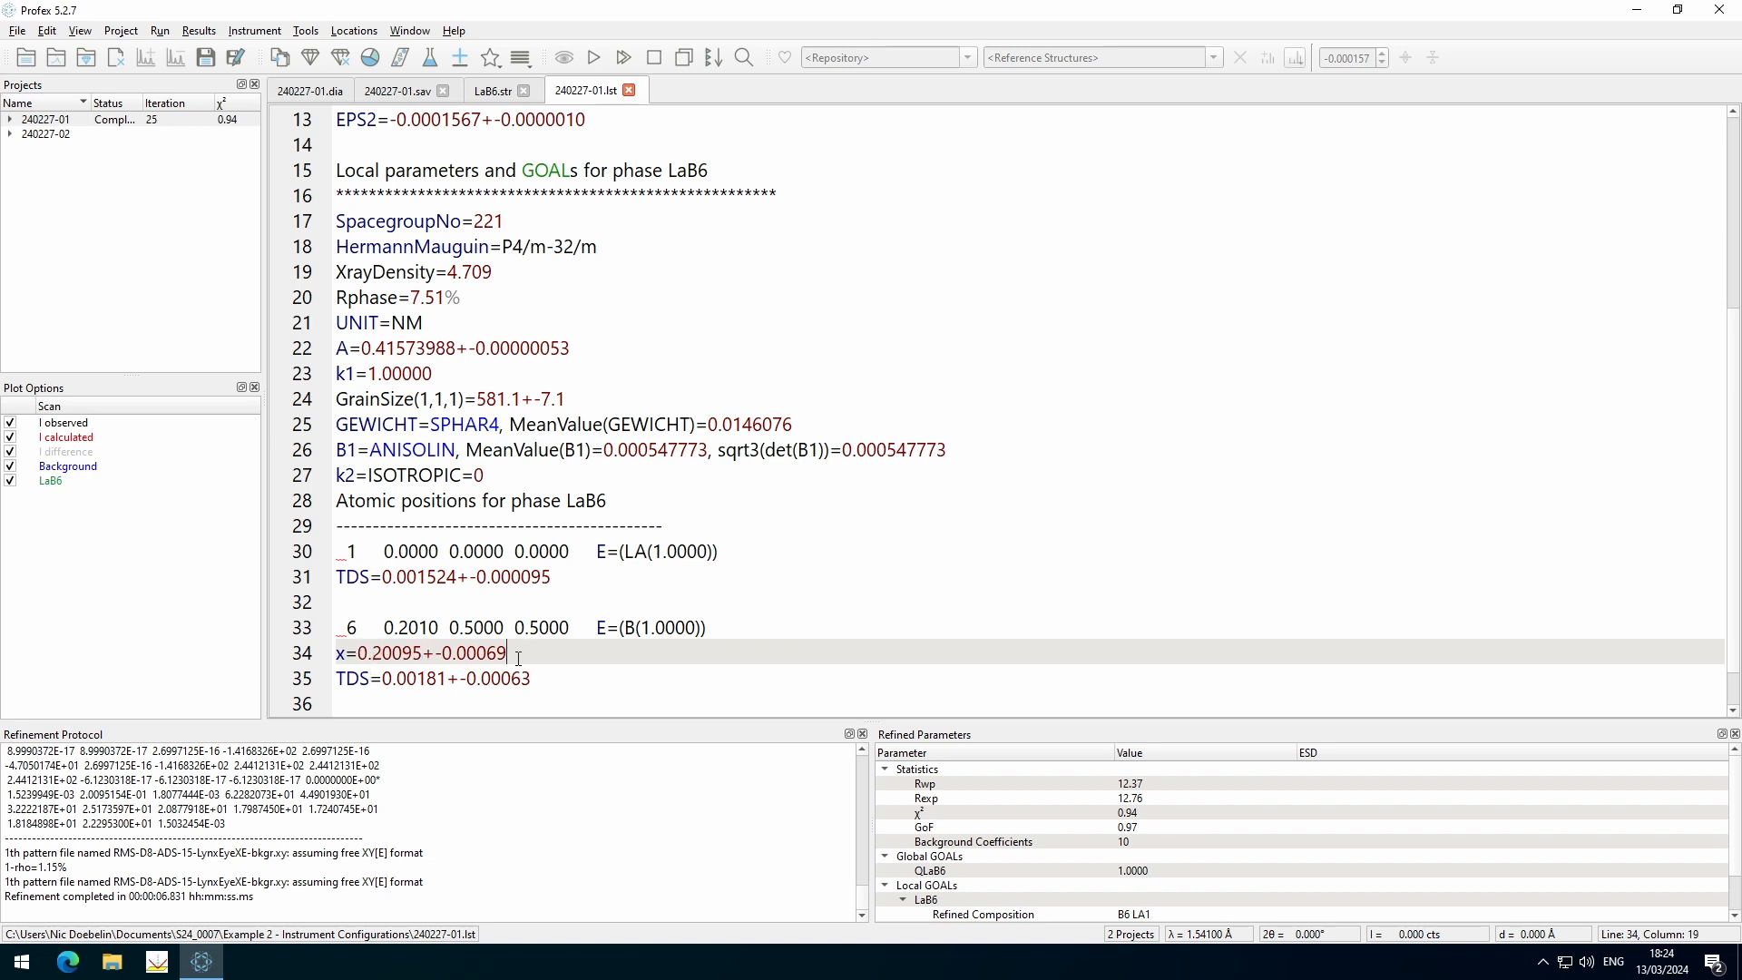
Compare the B atom's starting x coordinate in LaB6.str with its refined value in 240227-01.lst
click(494, 91)
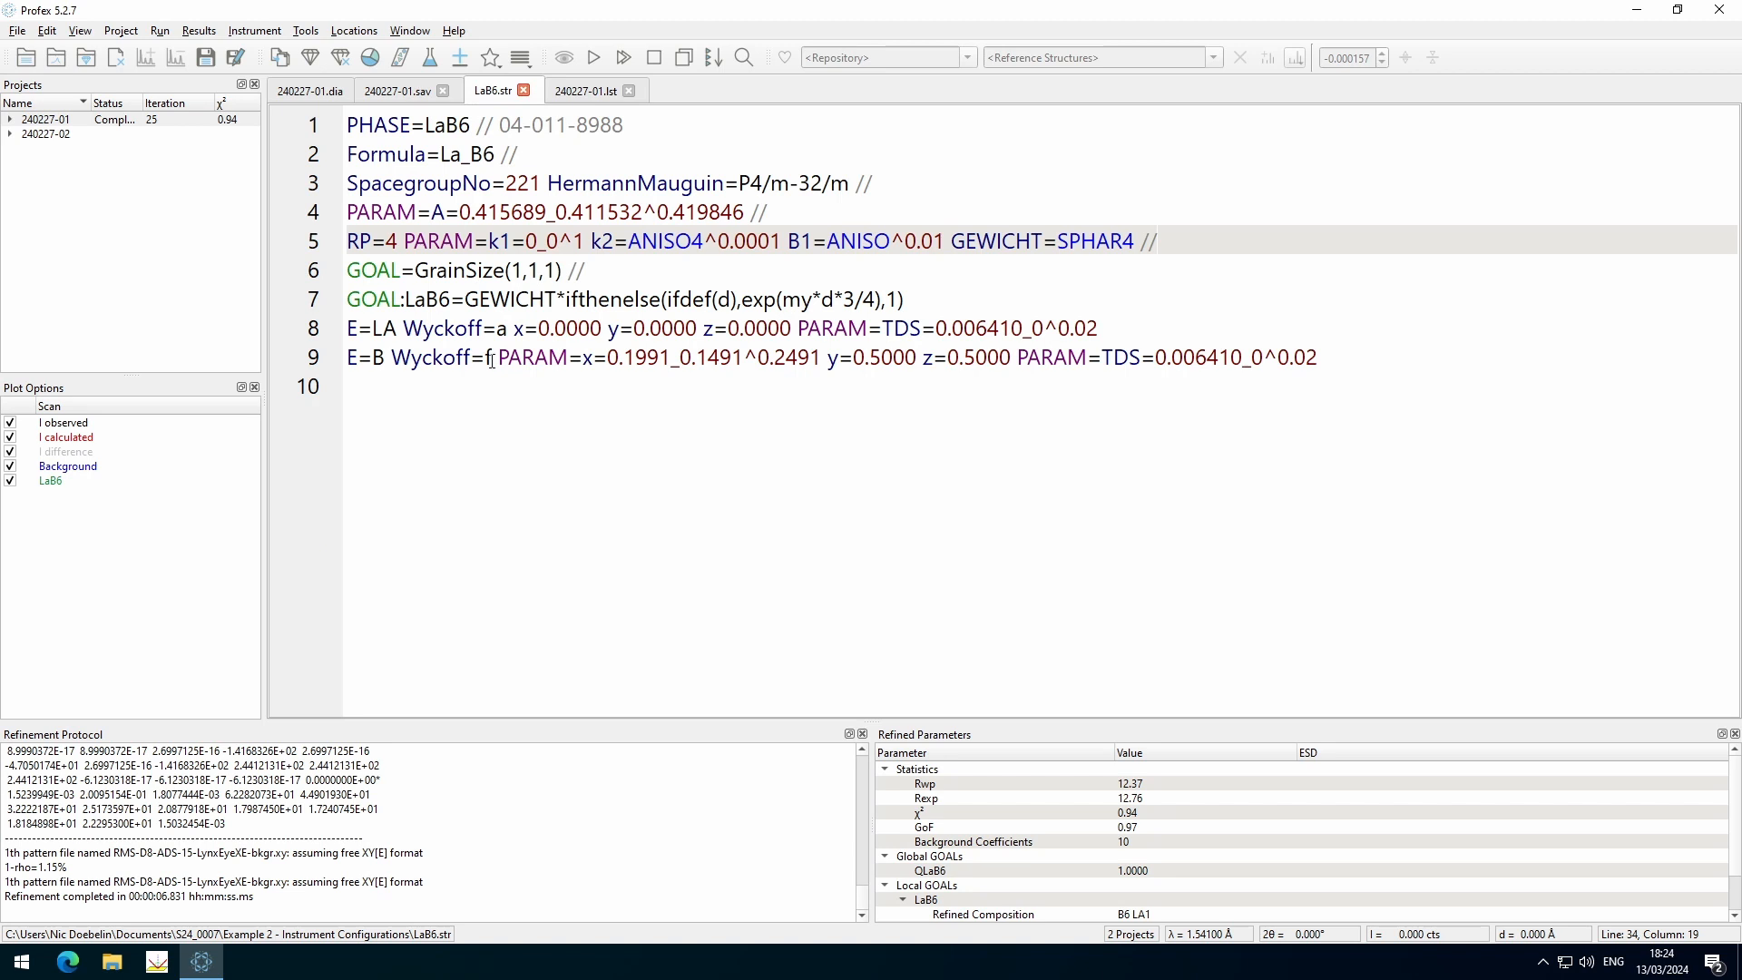
drag(611, 357, 673, 358)
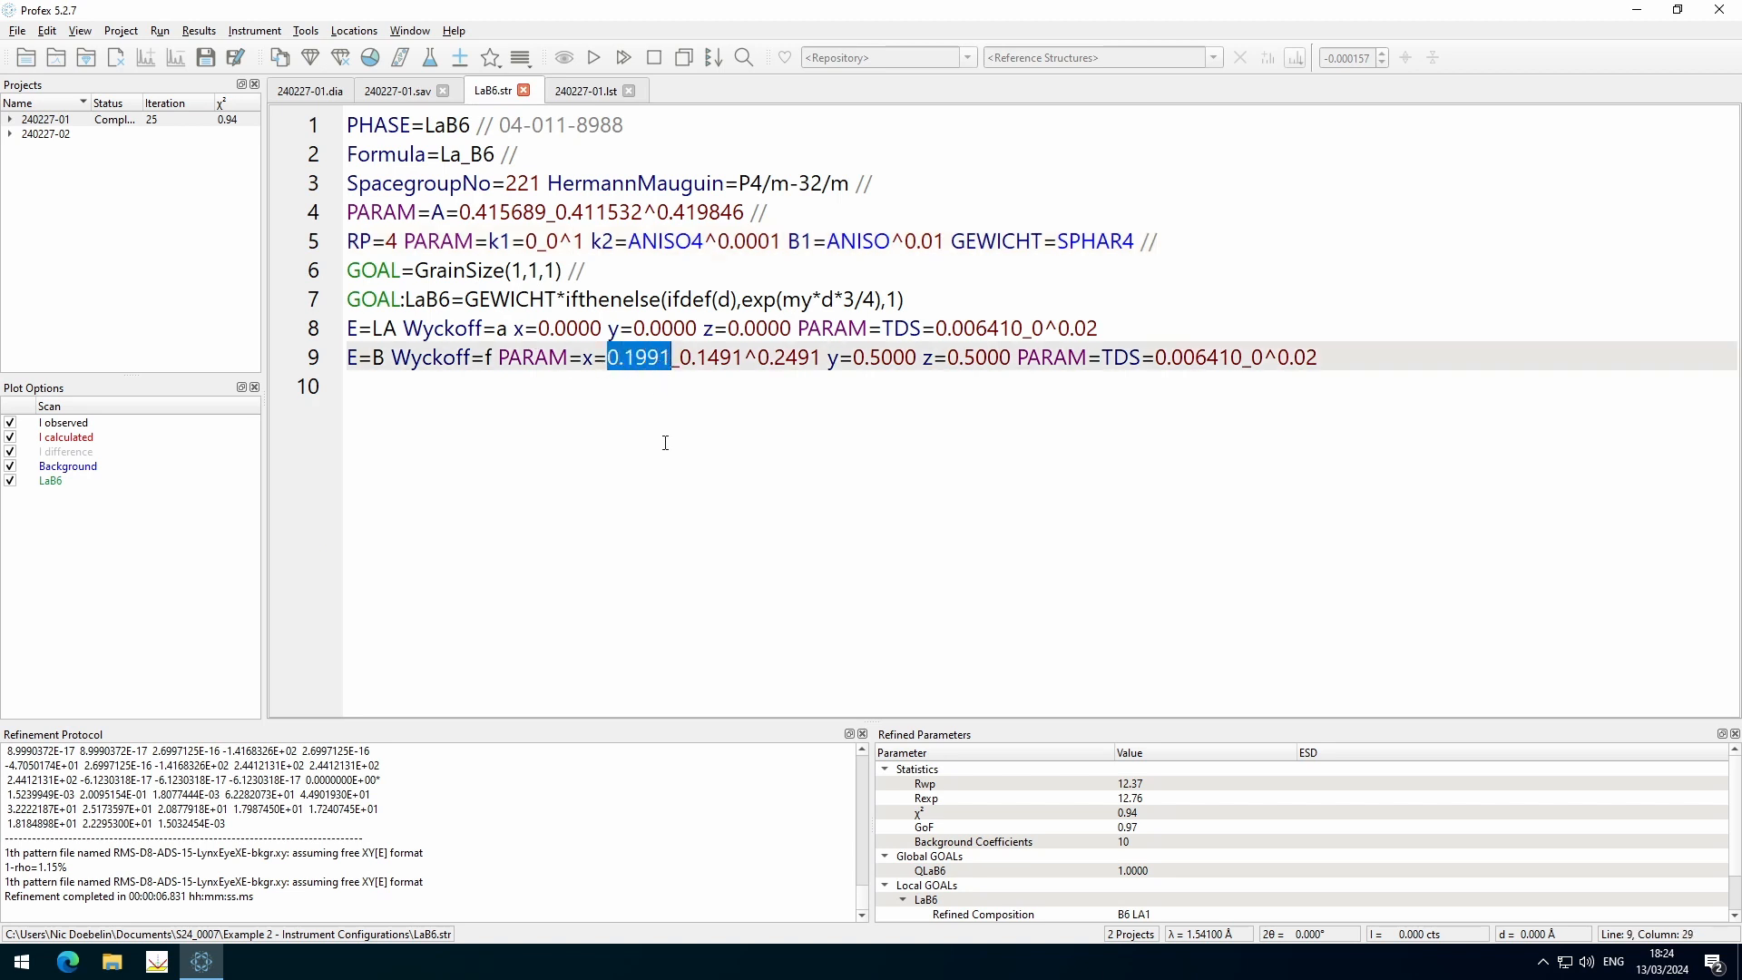
drag(594, 330, 602, 329)
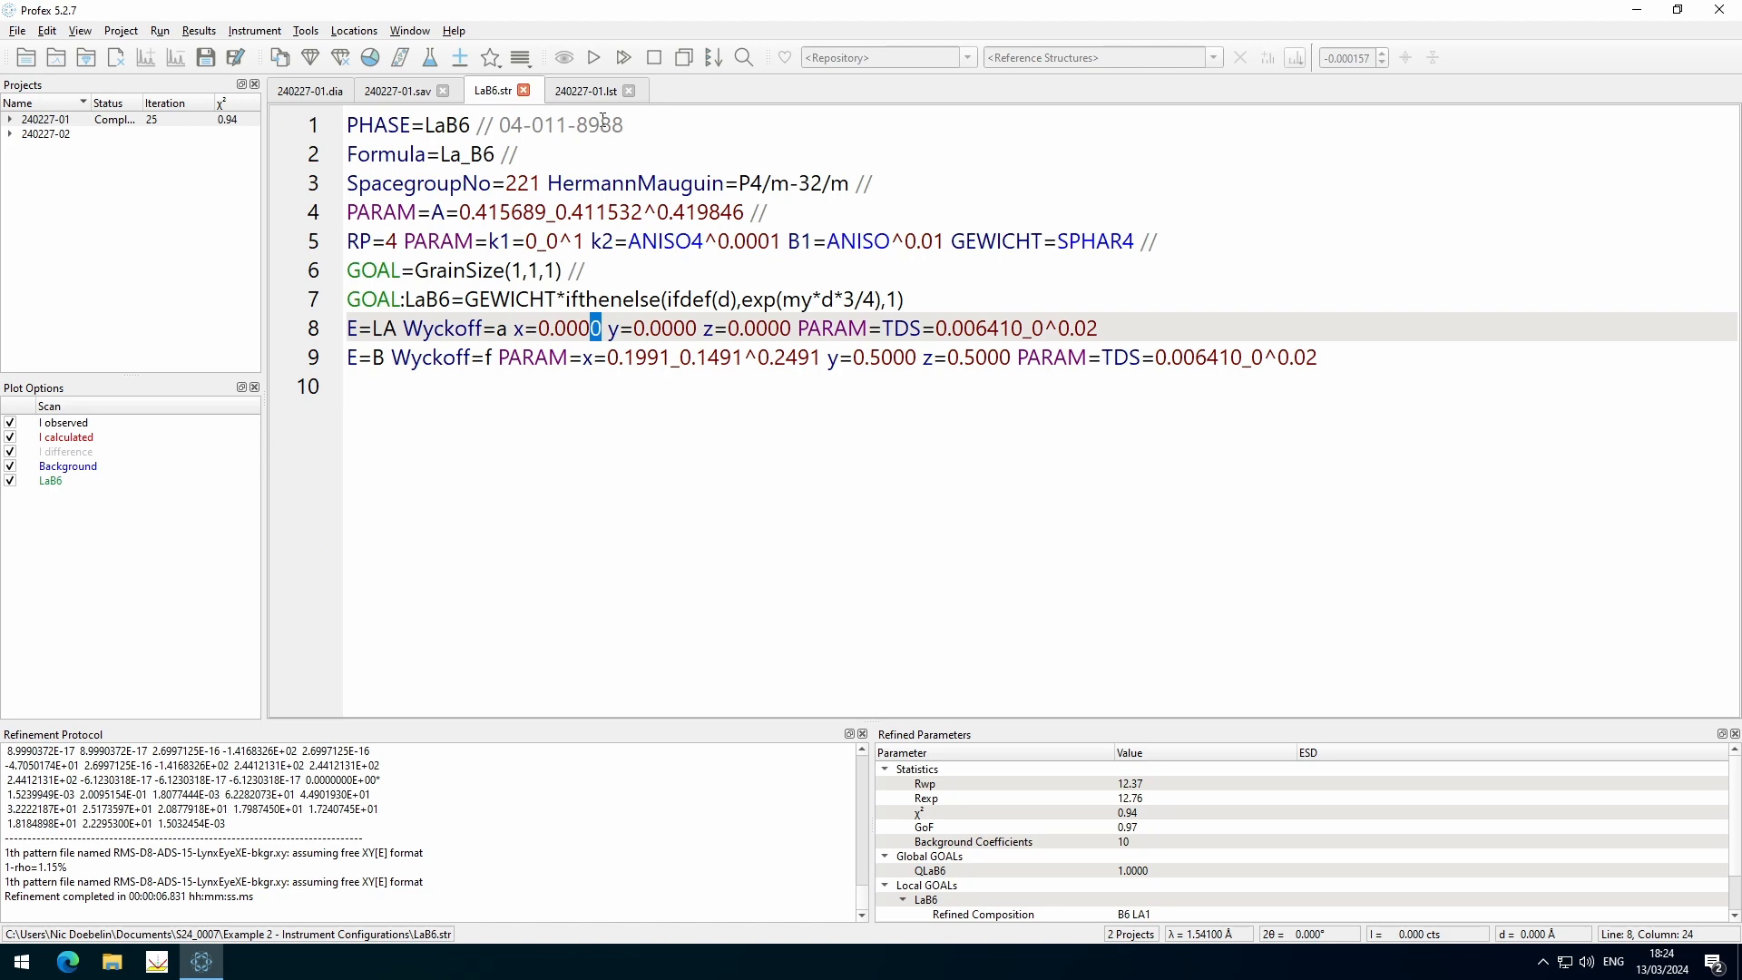
click(642, 356)
click(586, 90)
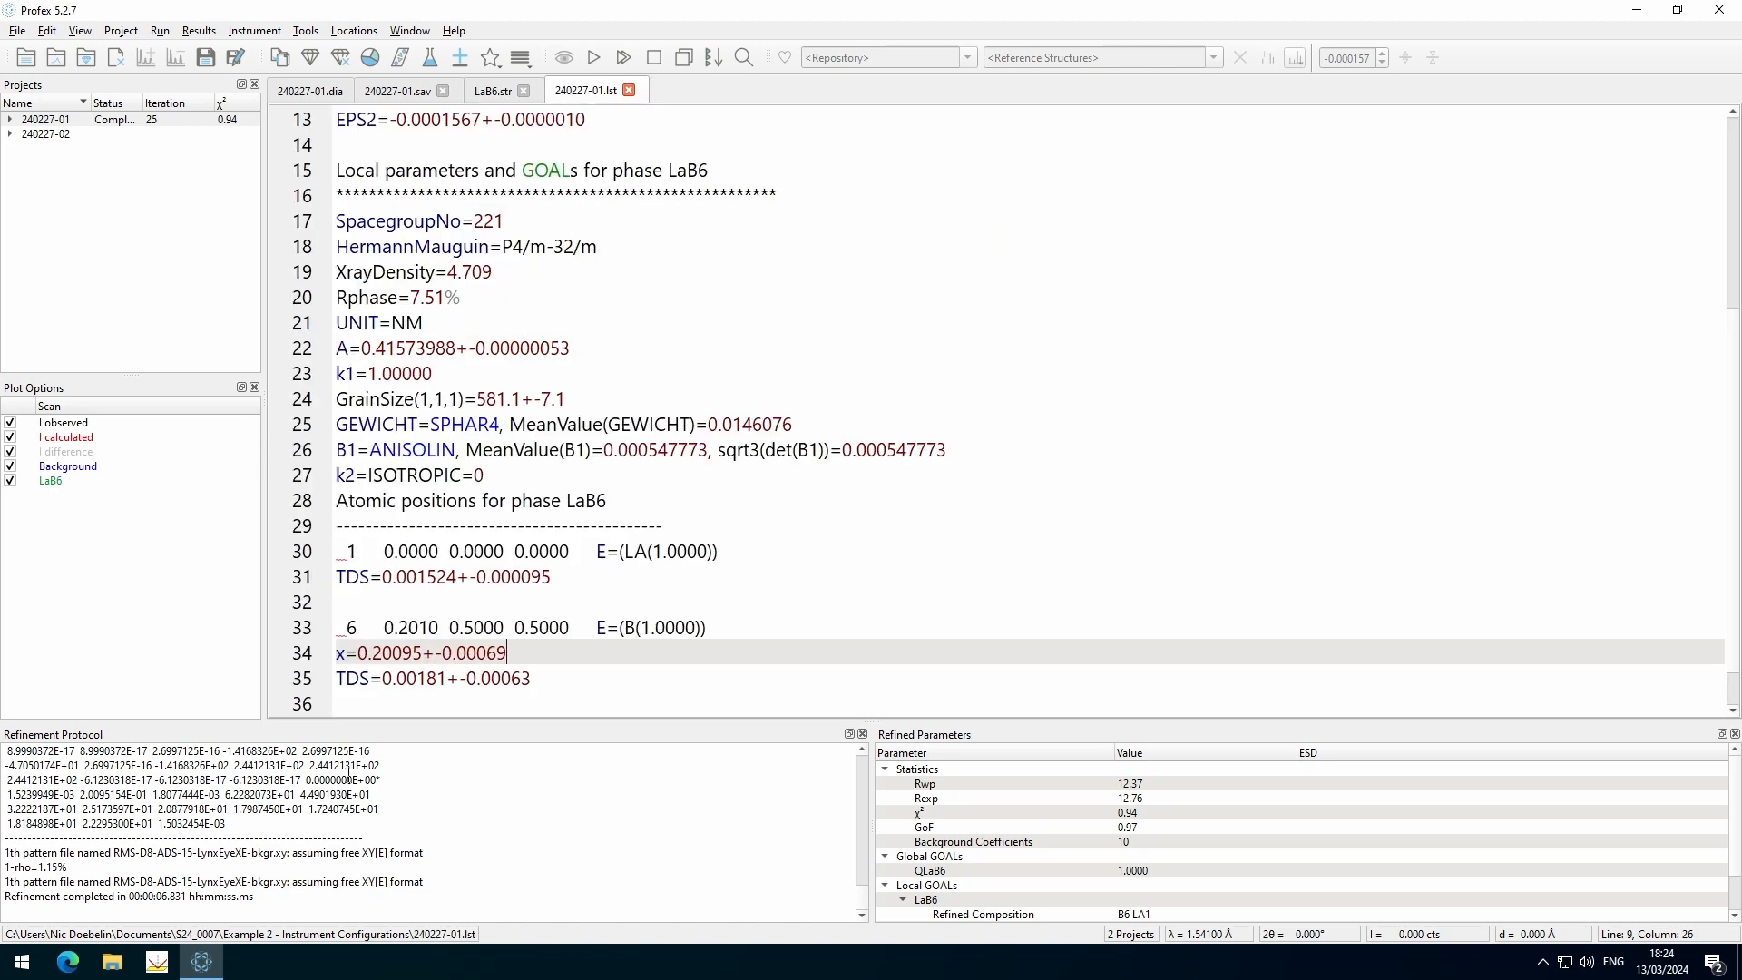
click(359, 653)
click(554, 652)
click(478, 603)
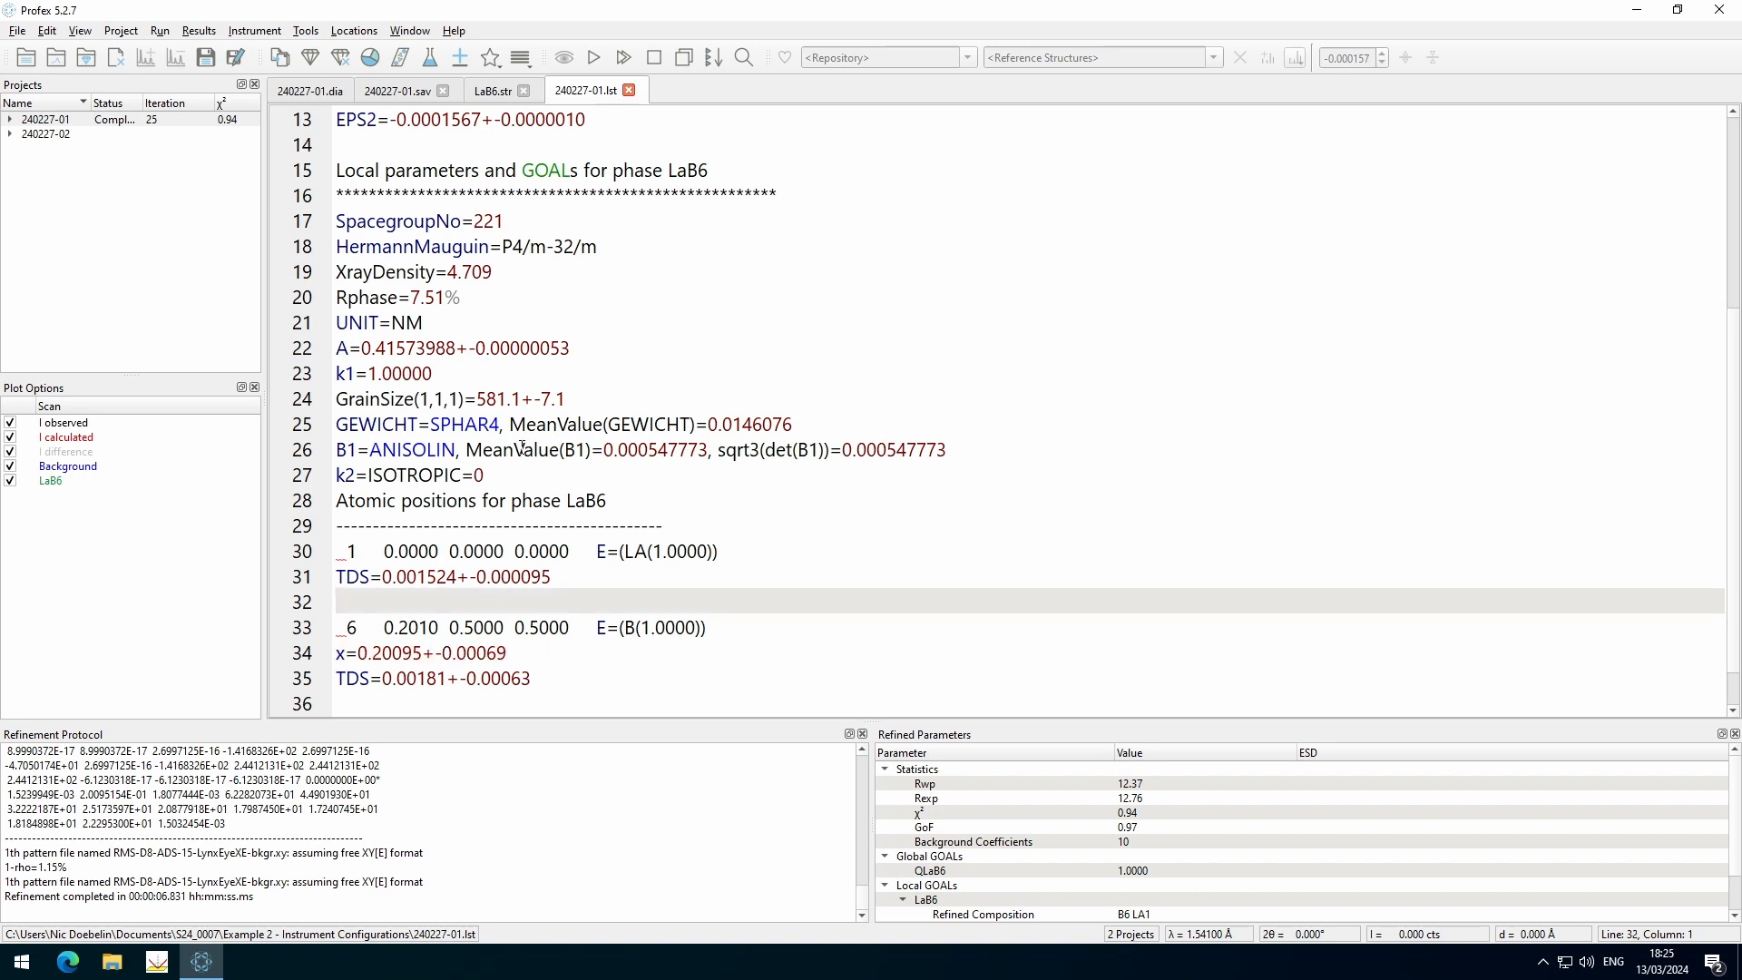
Copy the control file content of project 240227-01 to project 240227-02
click(321, 91)
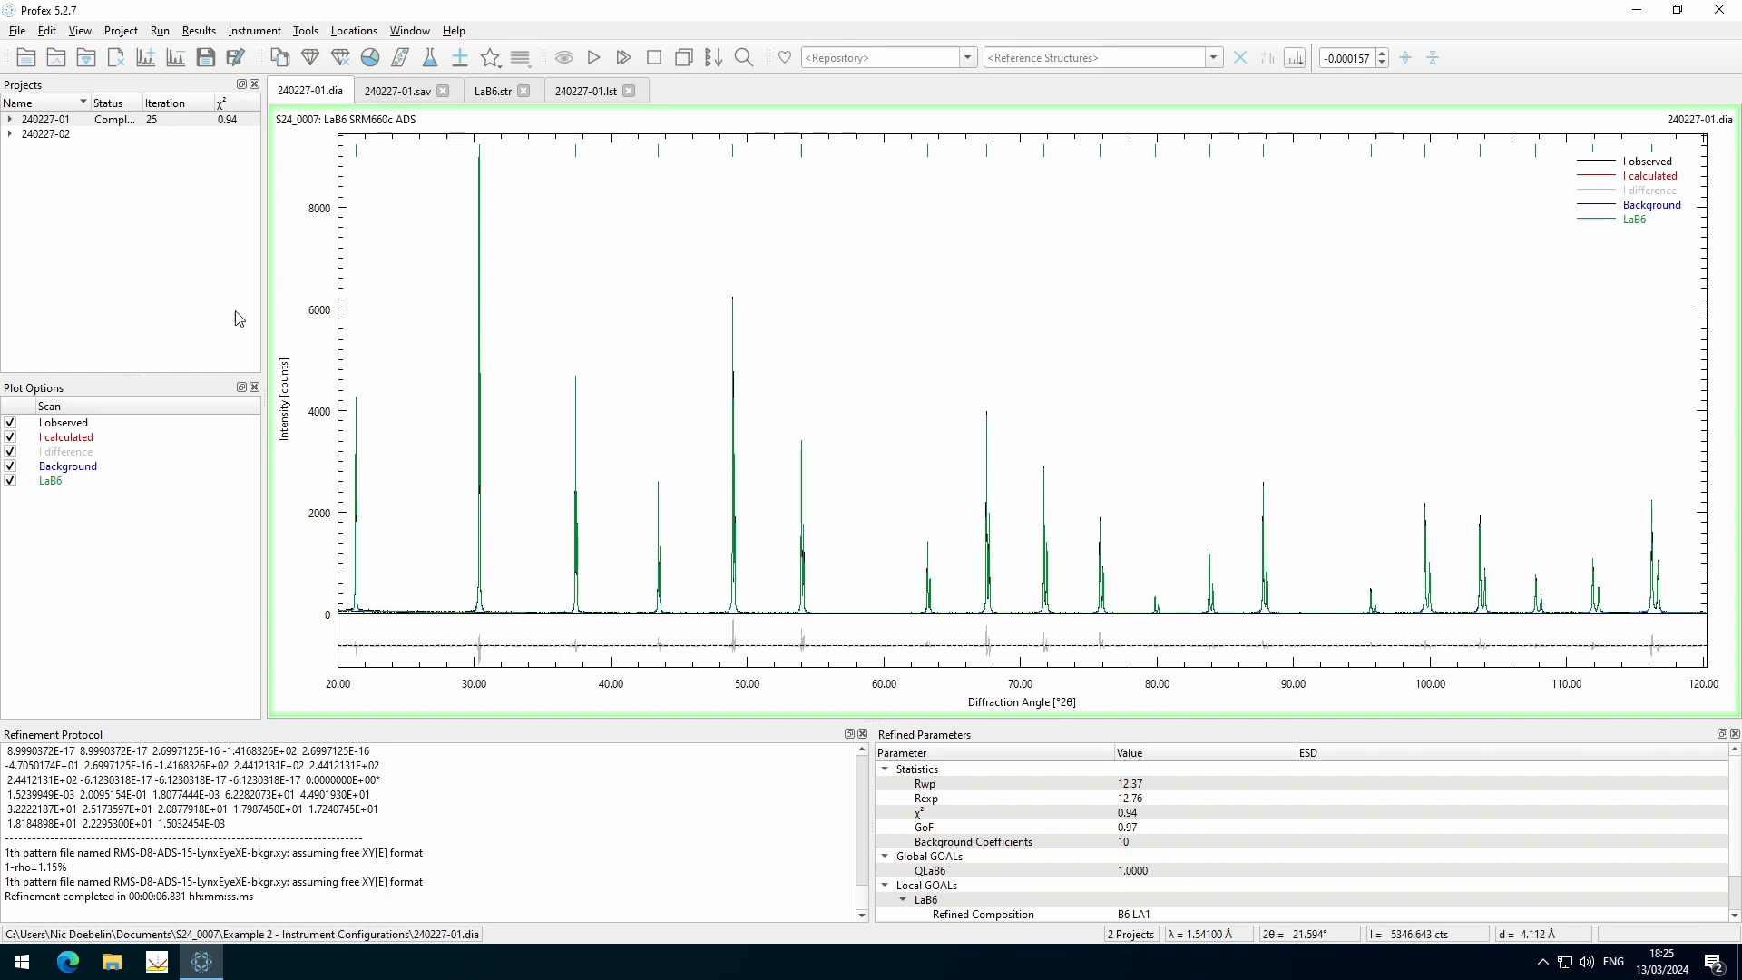
click(136, 121)
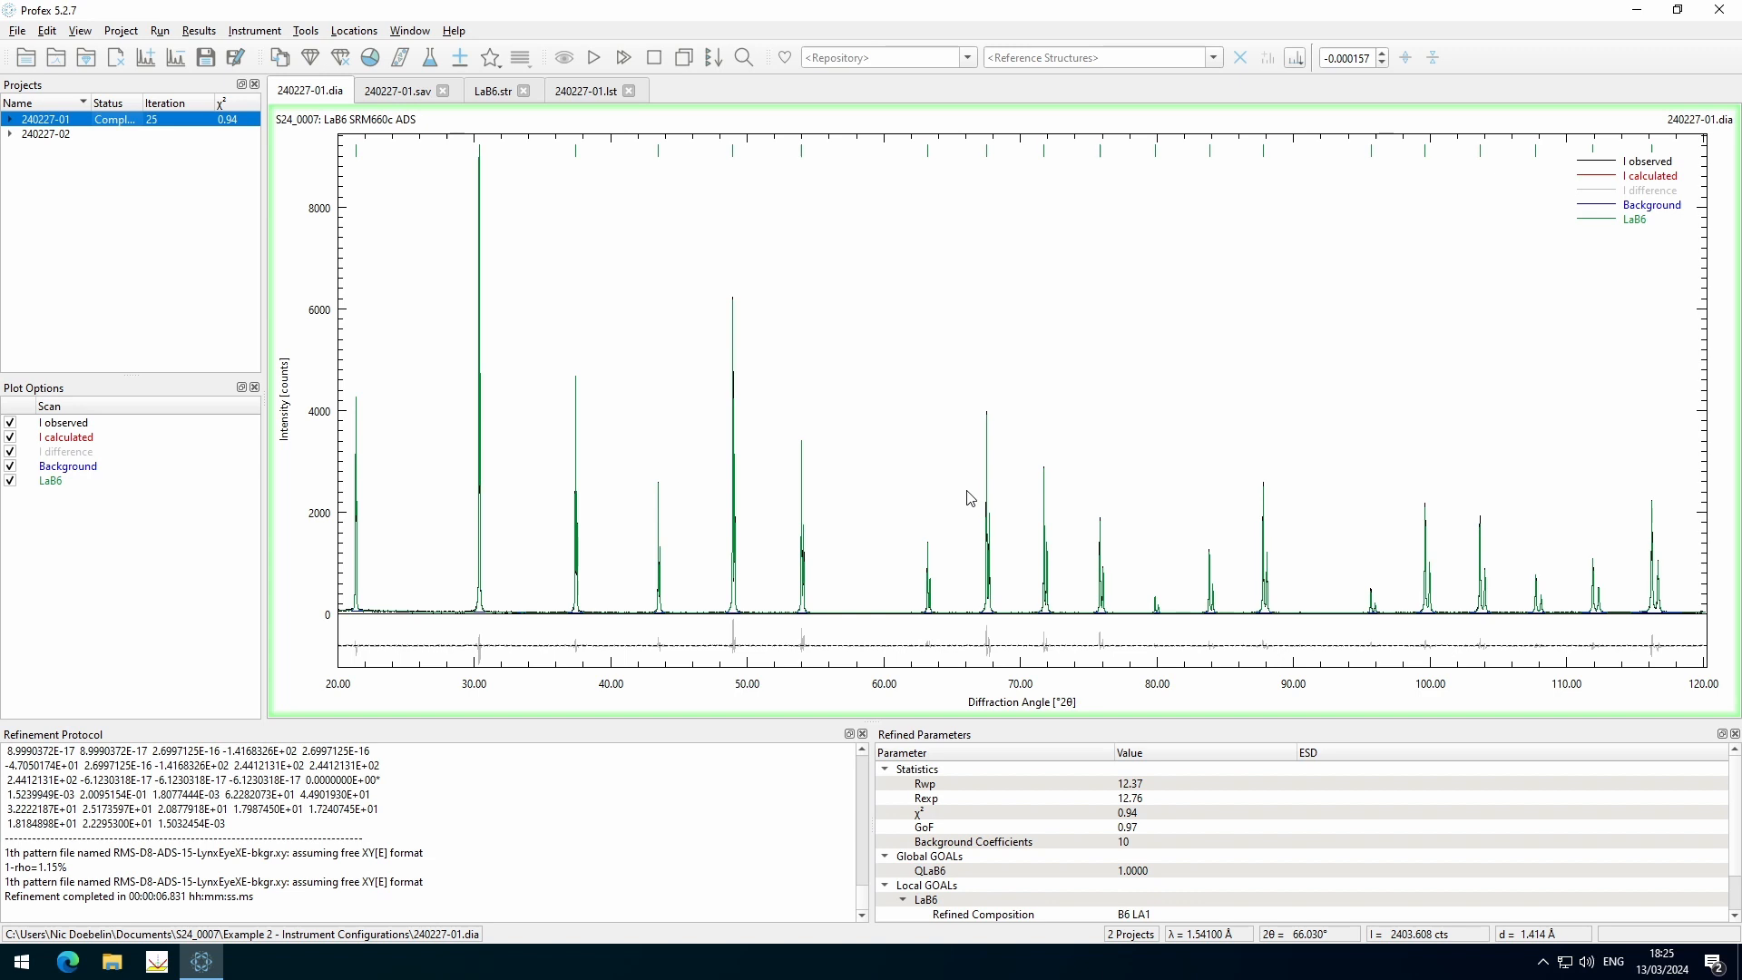
click(54, 134)
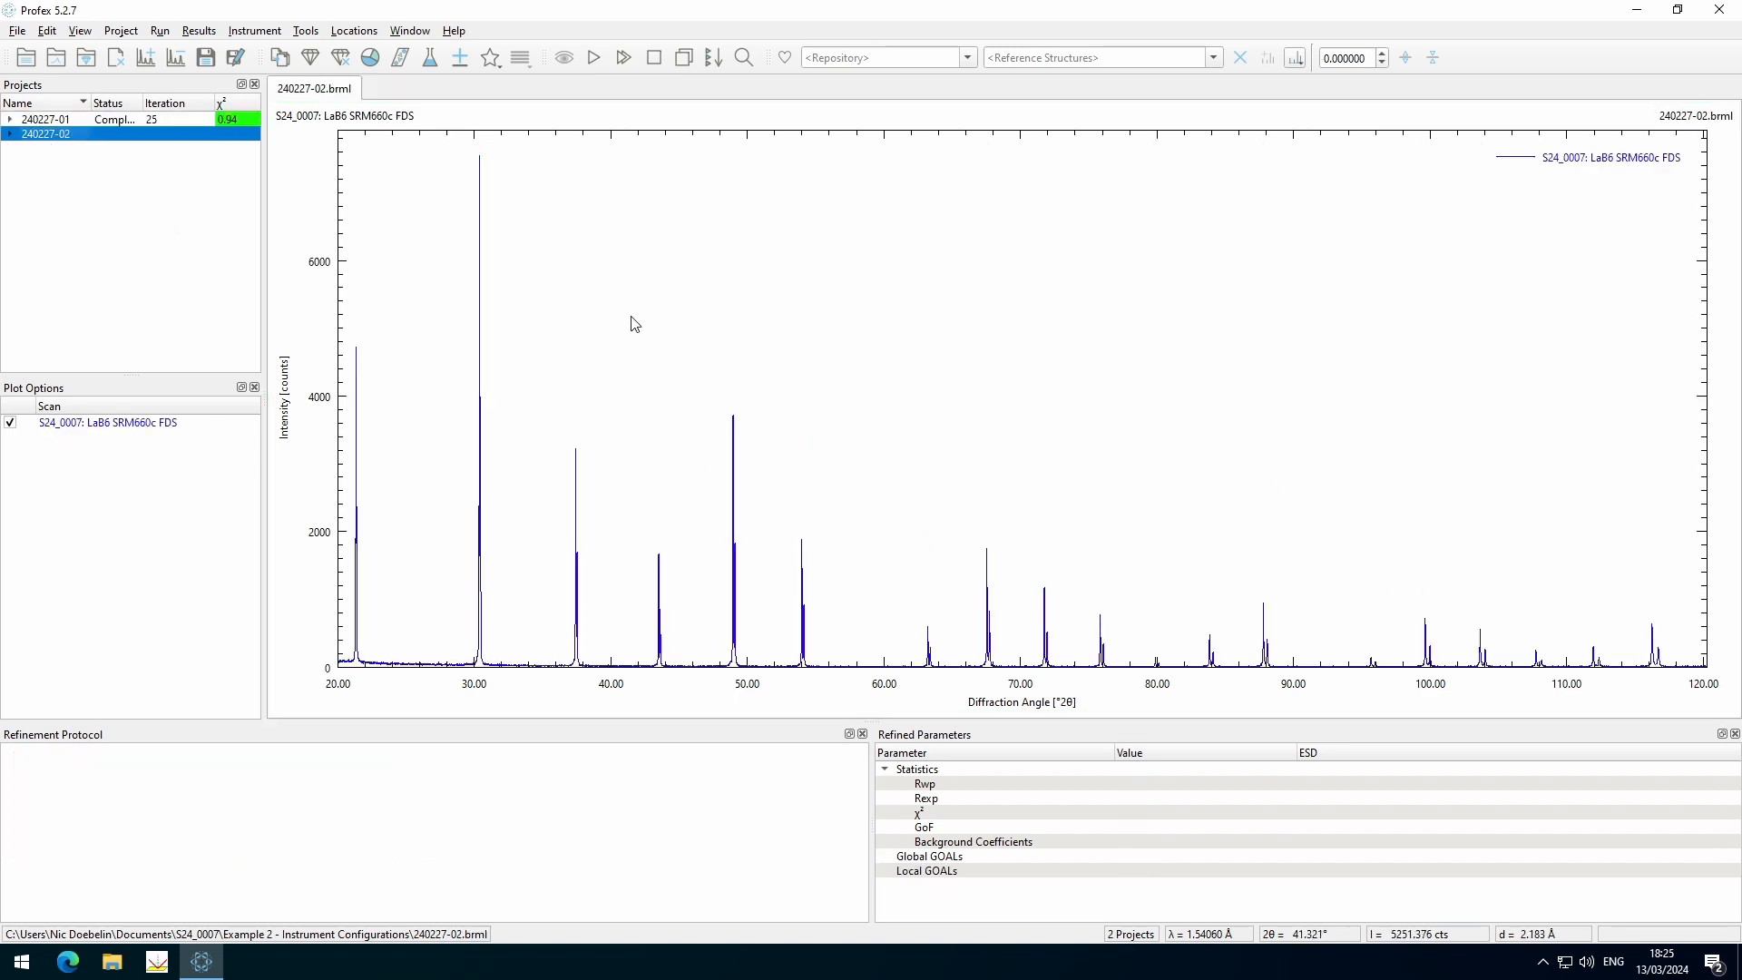
click(114, 126)
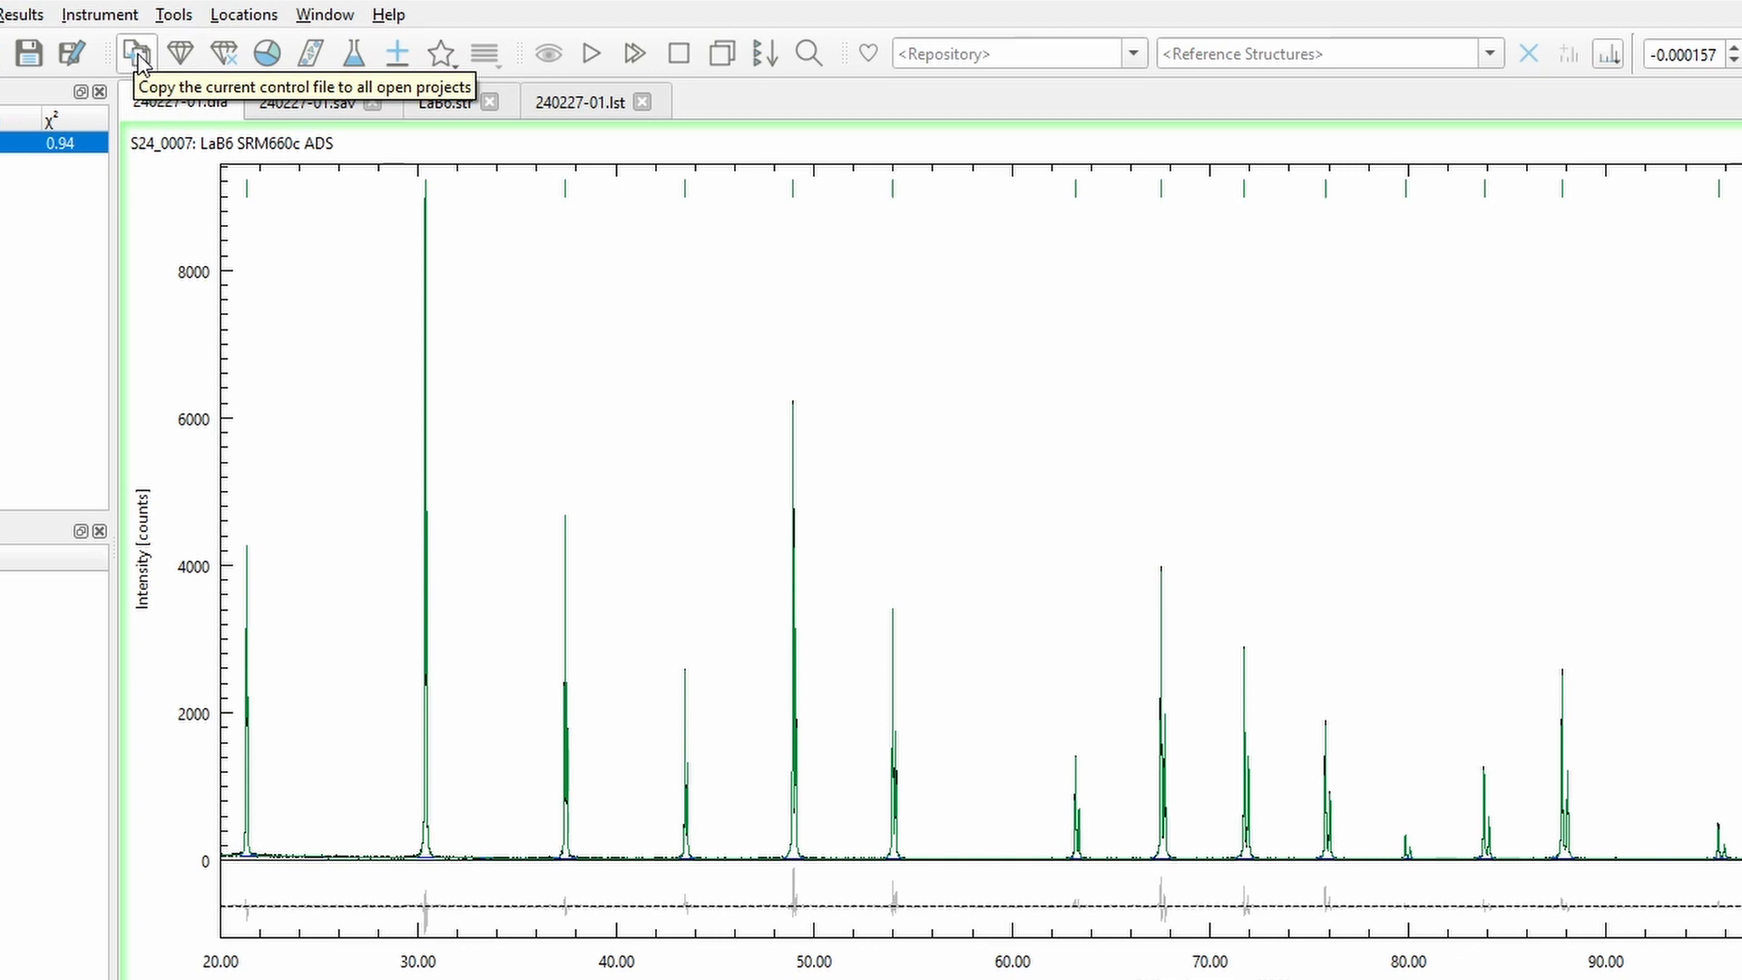
click(137, 54)
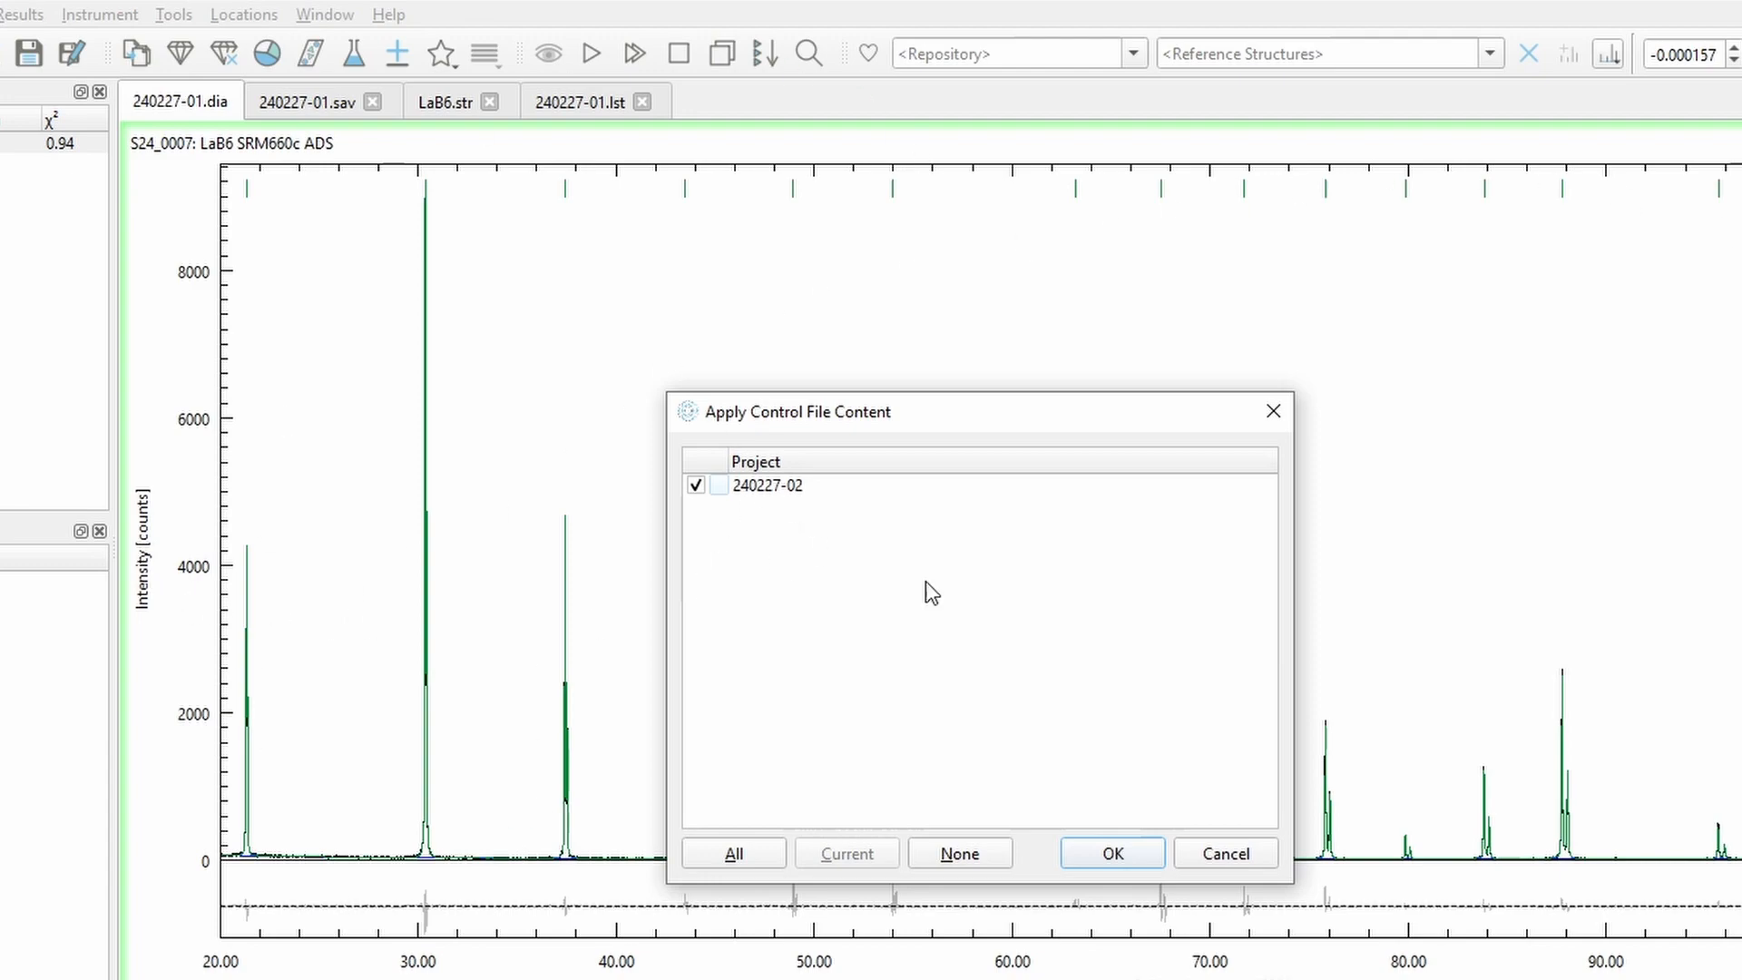
click(1112, 853)
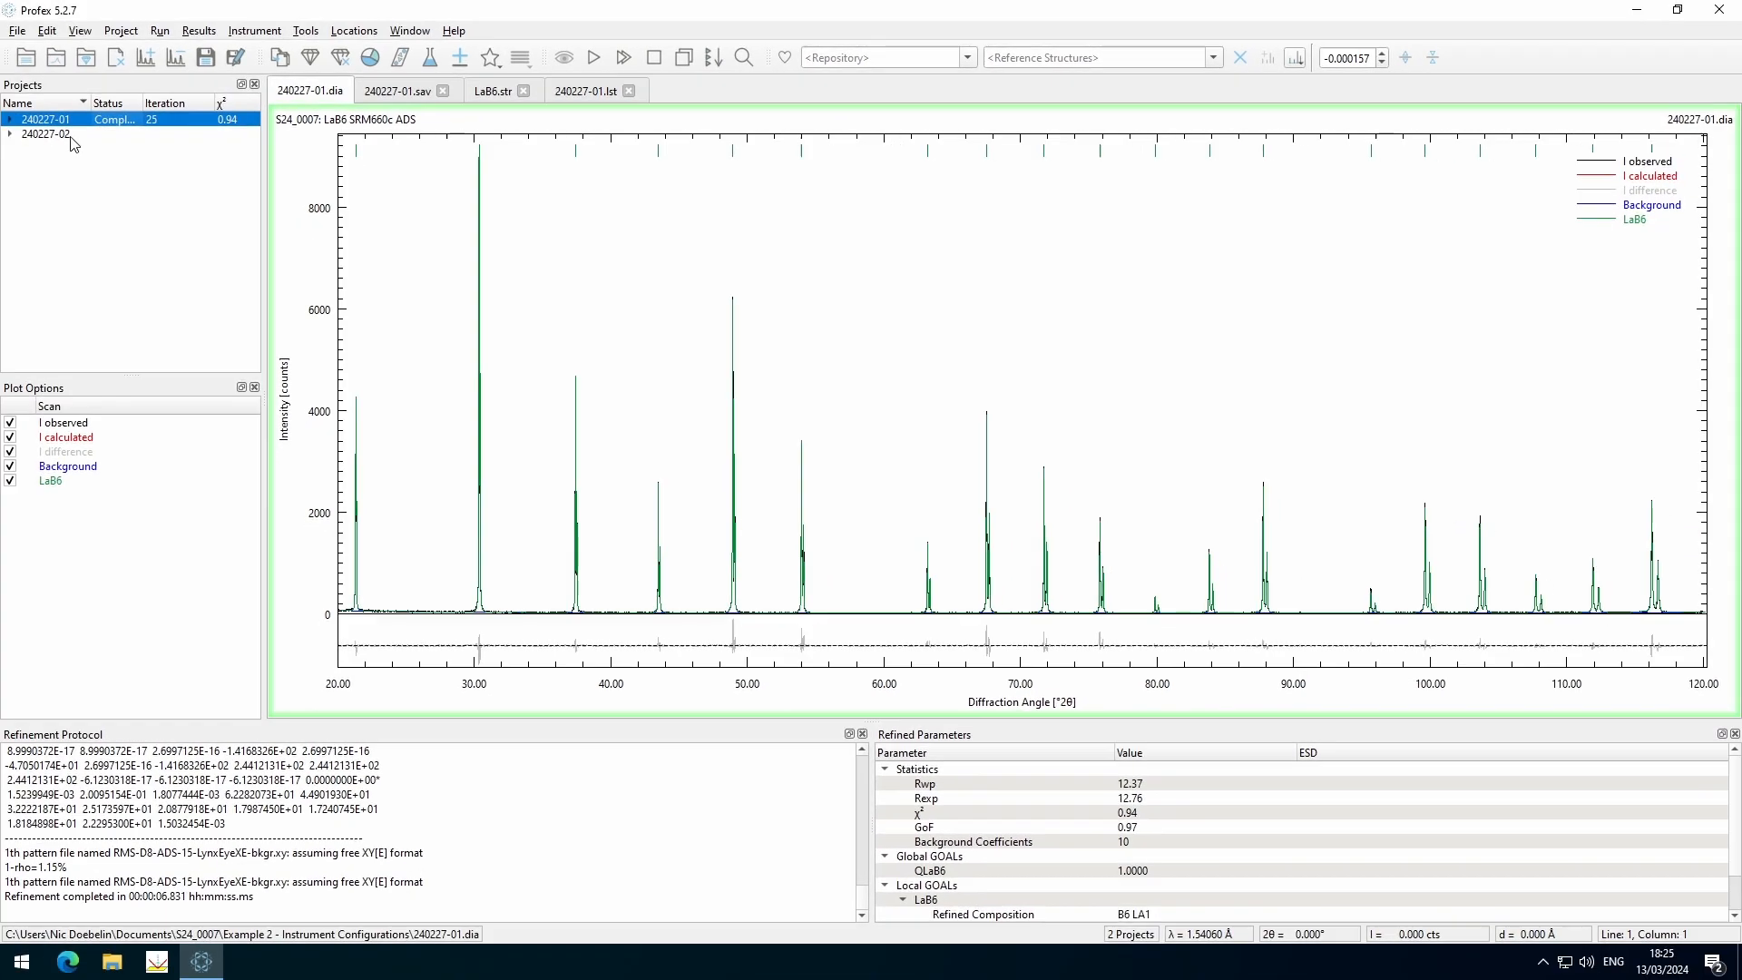
Check the copied control file 240227-02.sav and run the refinement of project 240227-02
click(72, 136)
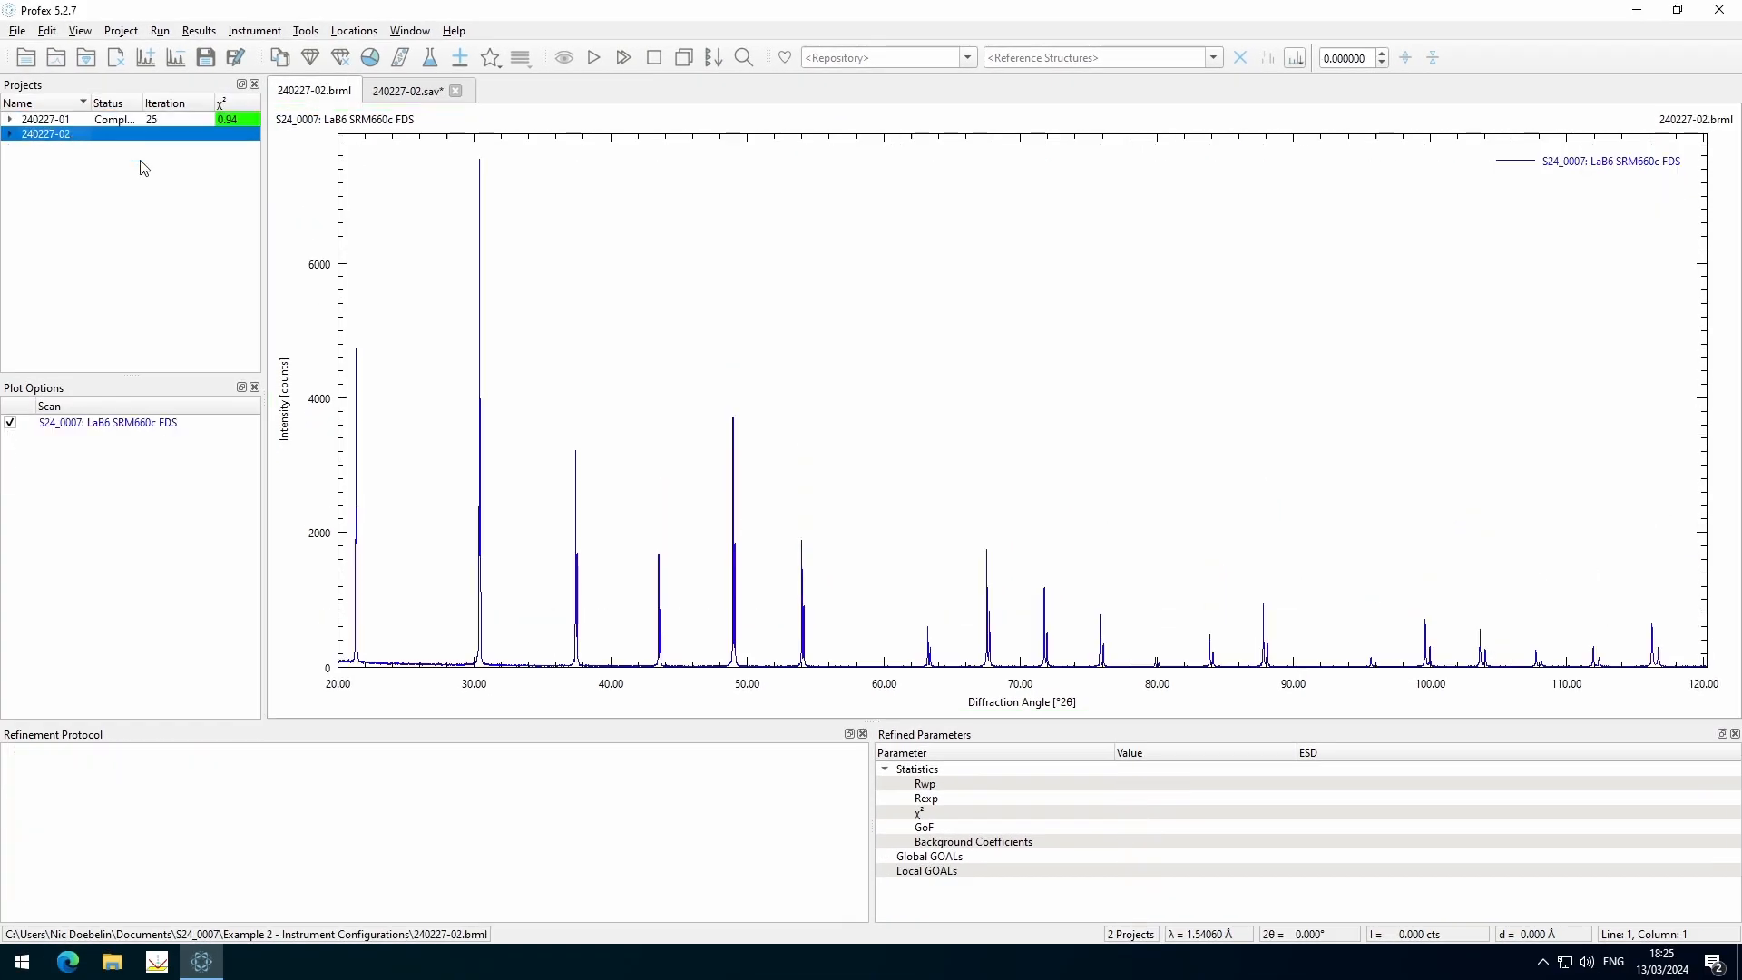
click(415, 96)
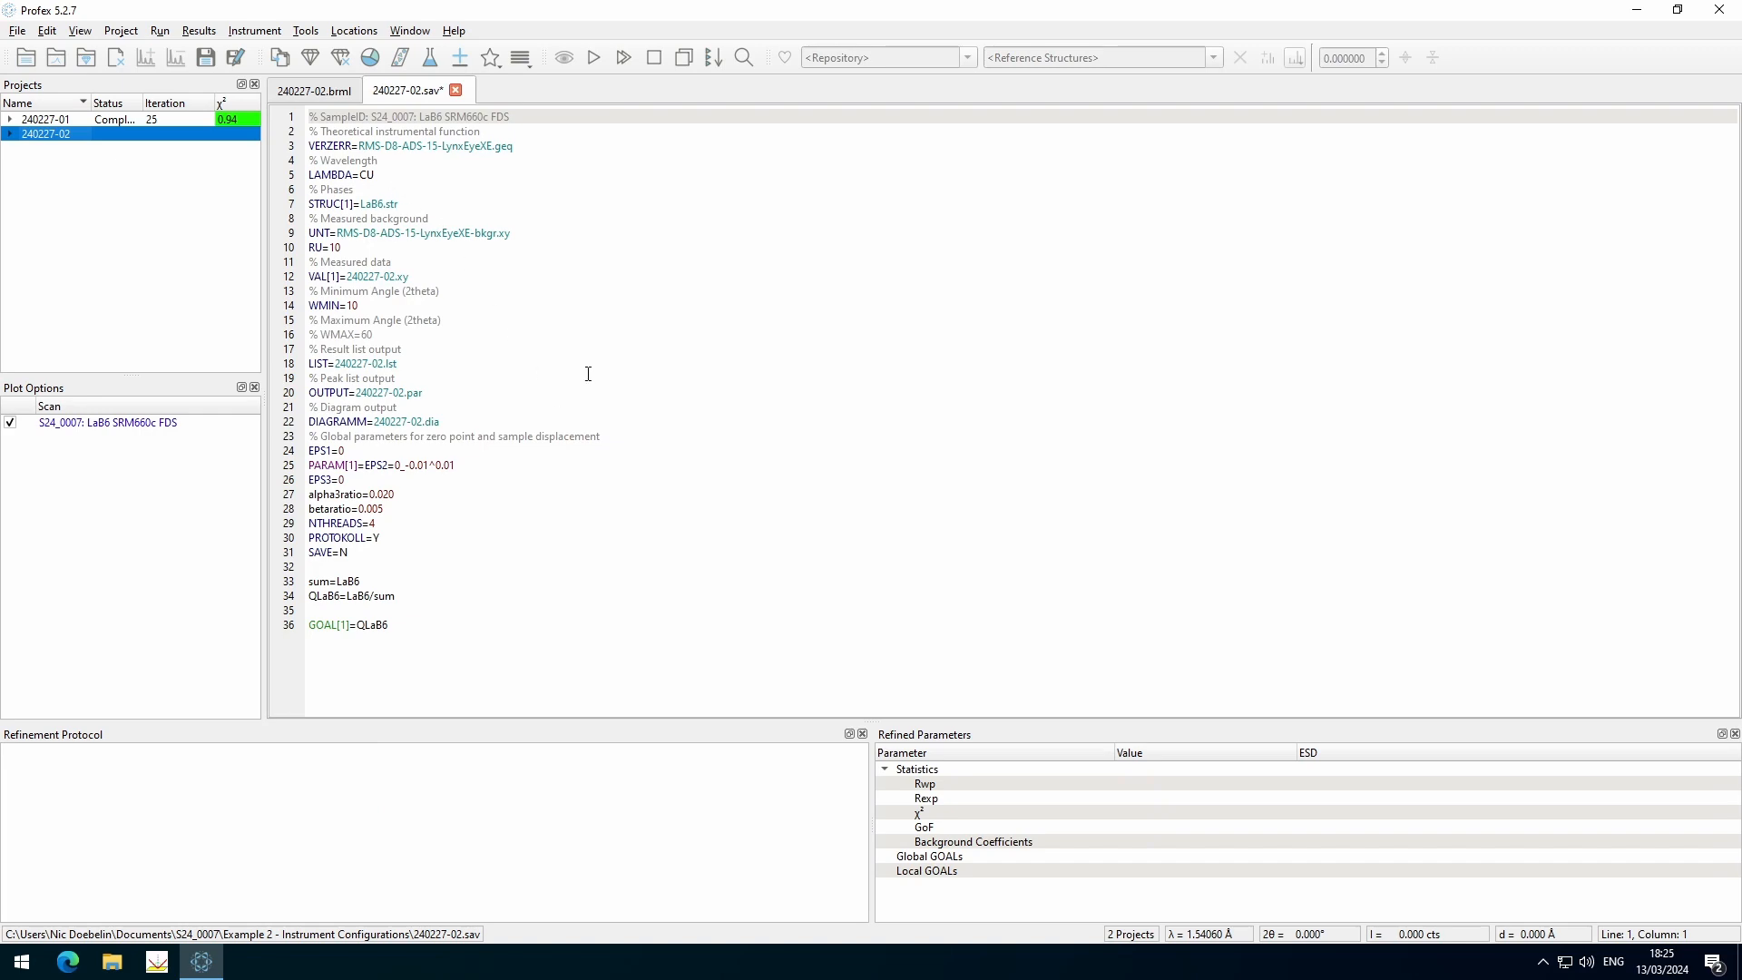
click(105, 120)
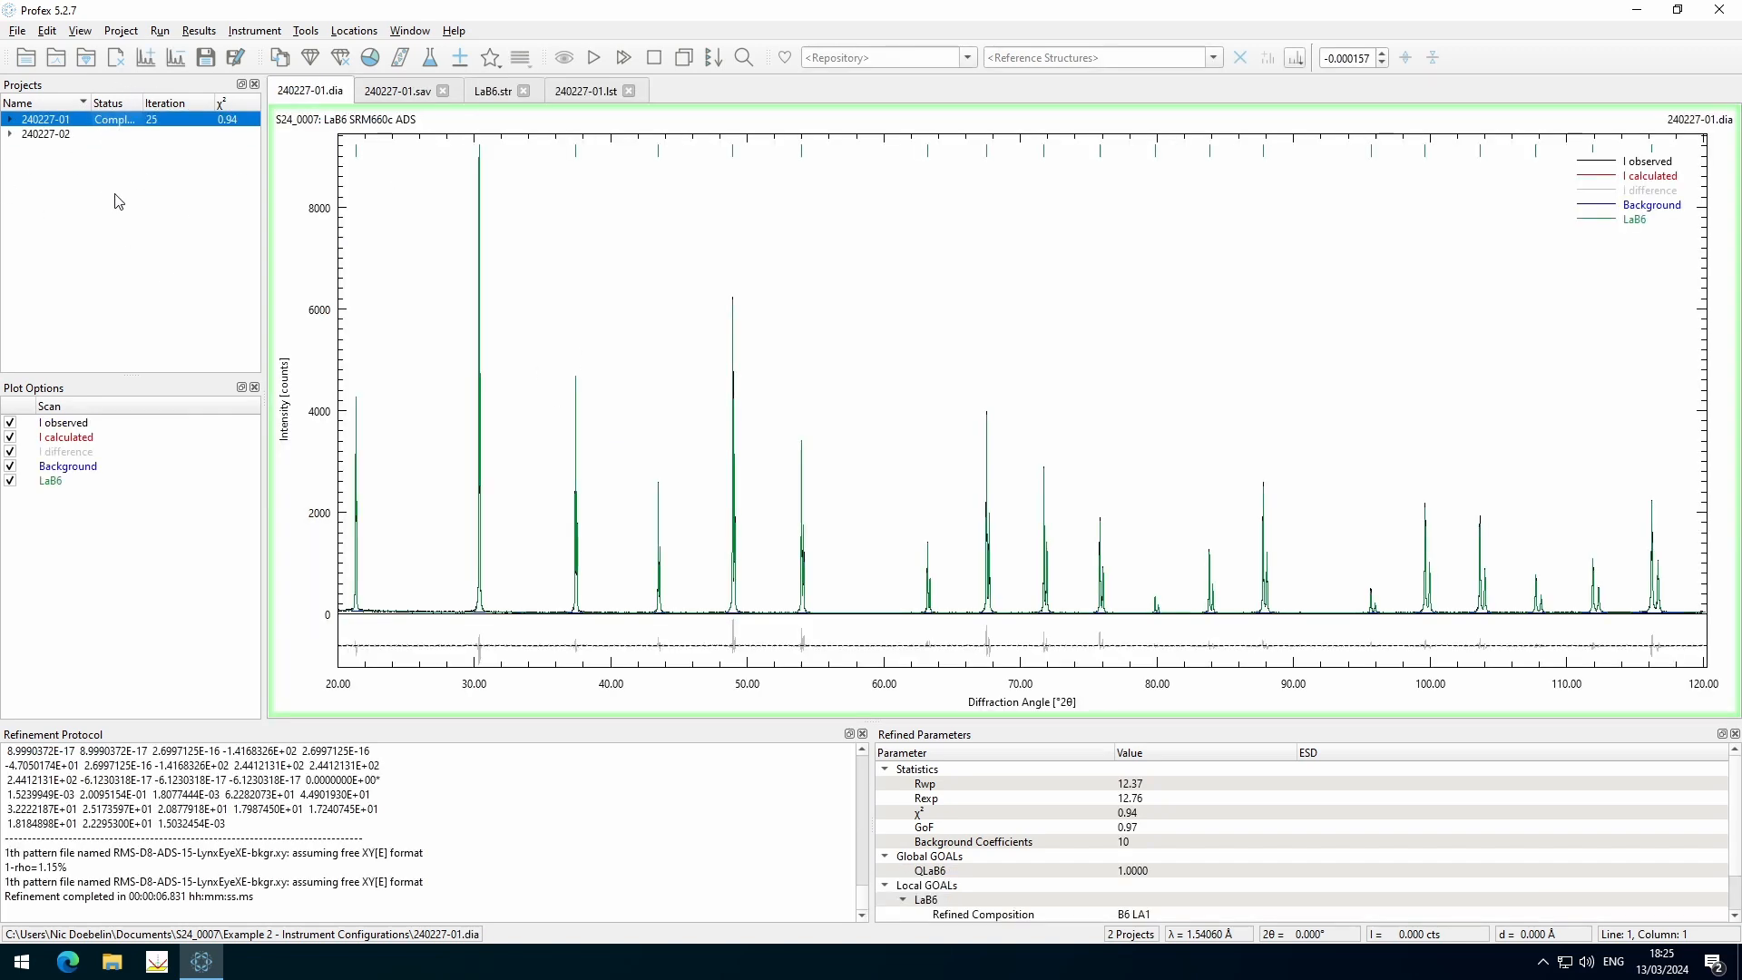
click(113, 136)
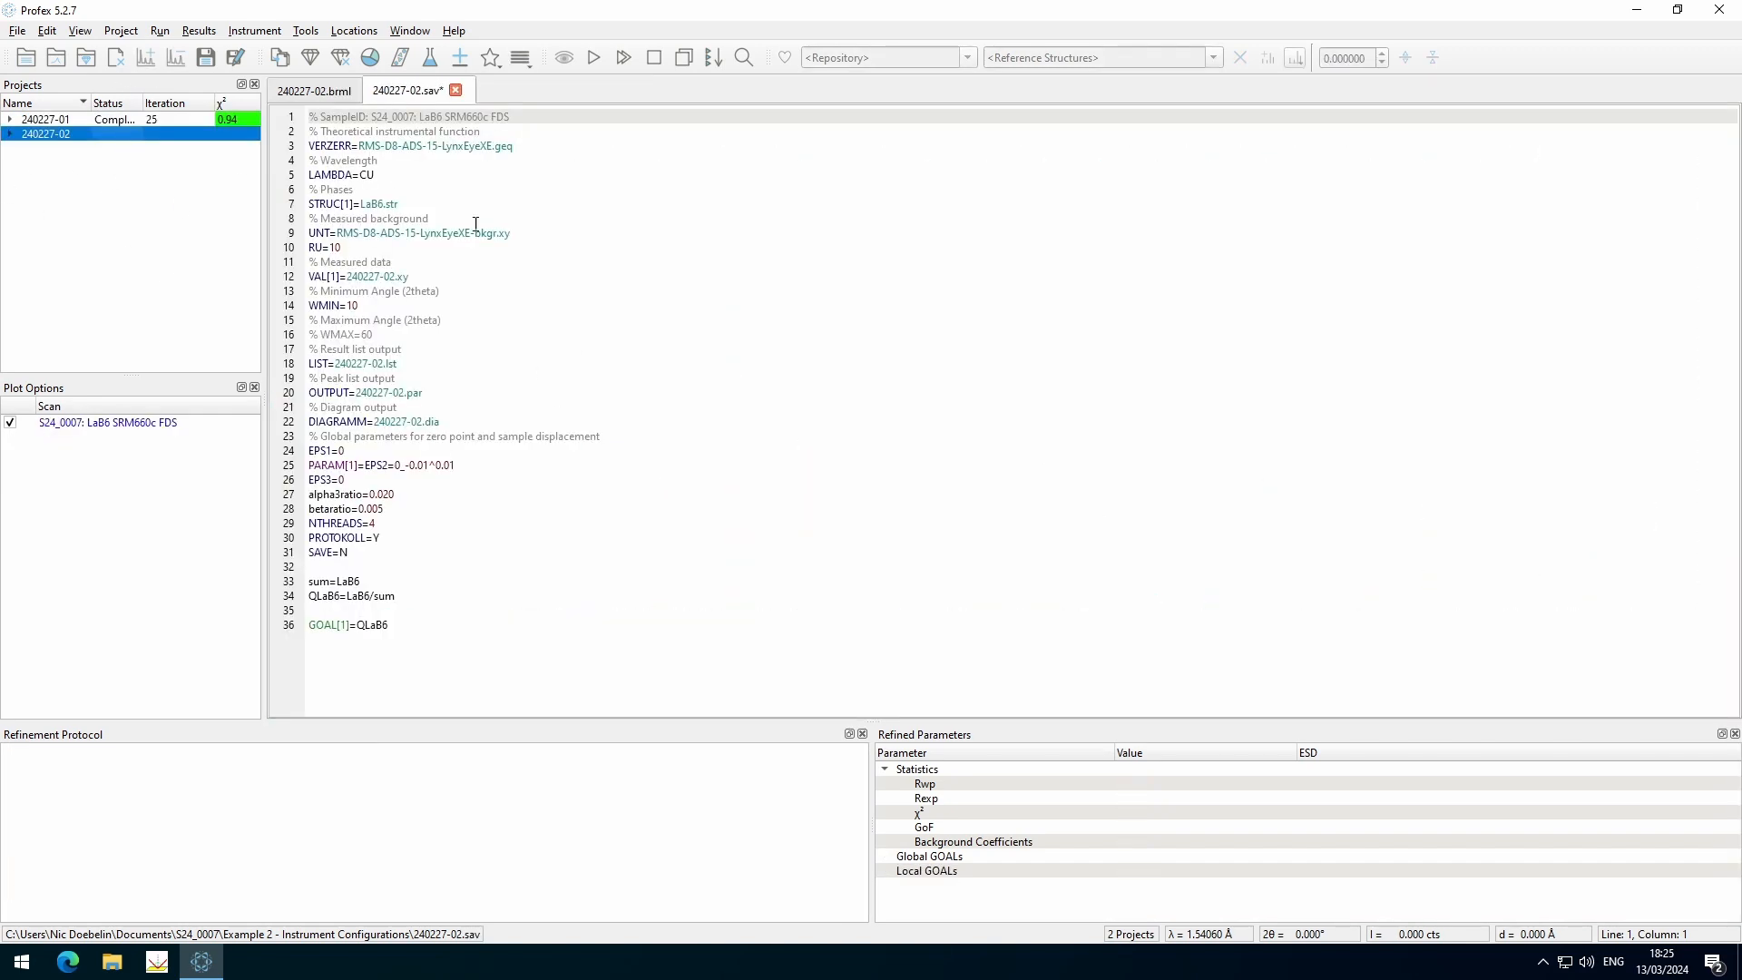
click(593, 57)
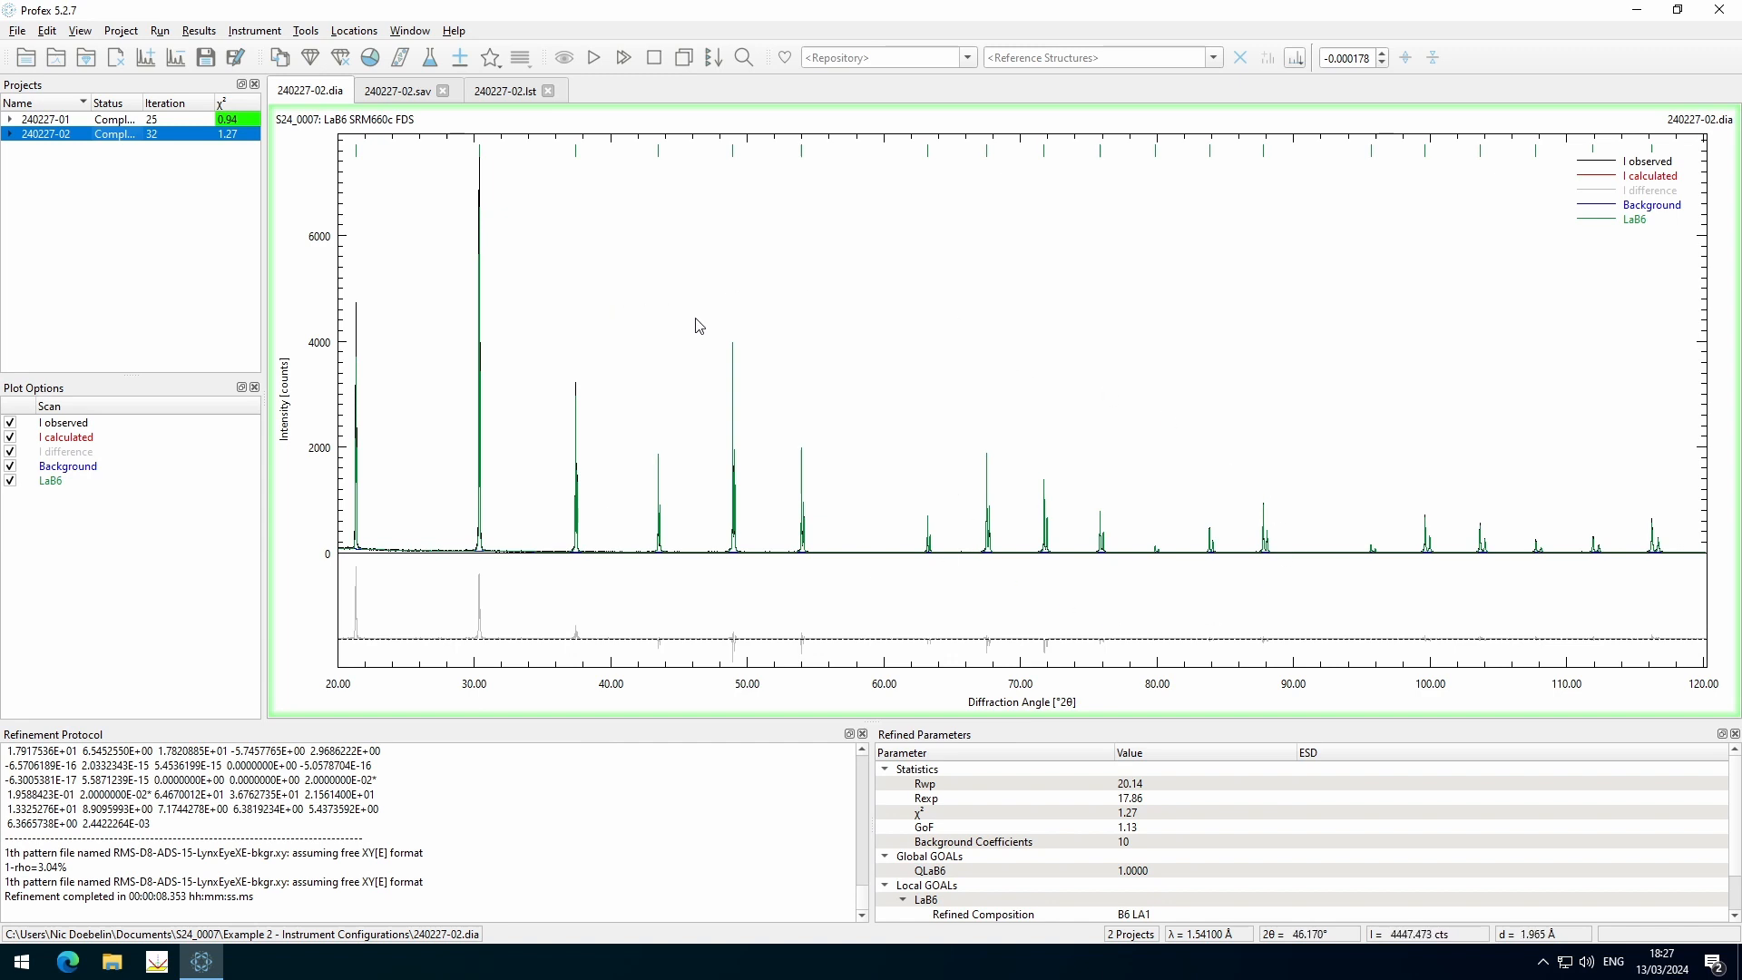
Open the current FPA configuration and review its goniometer, X-ray tube, divergence slit, Soller slit and axial beam mask settings
click(266, 34)
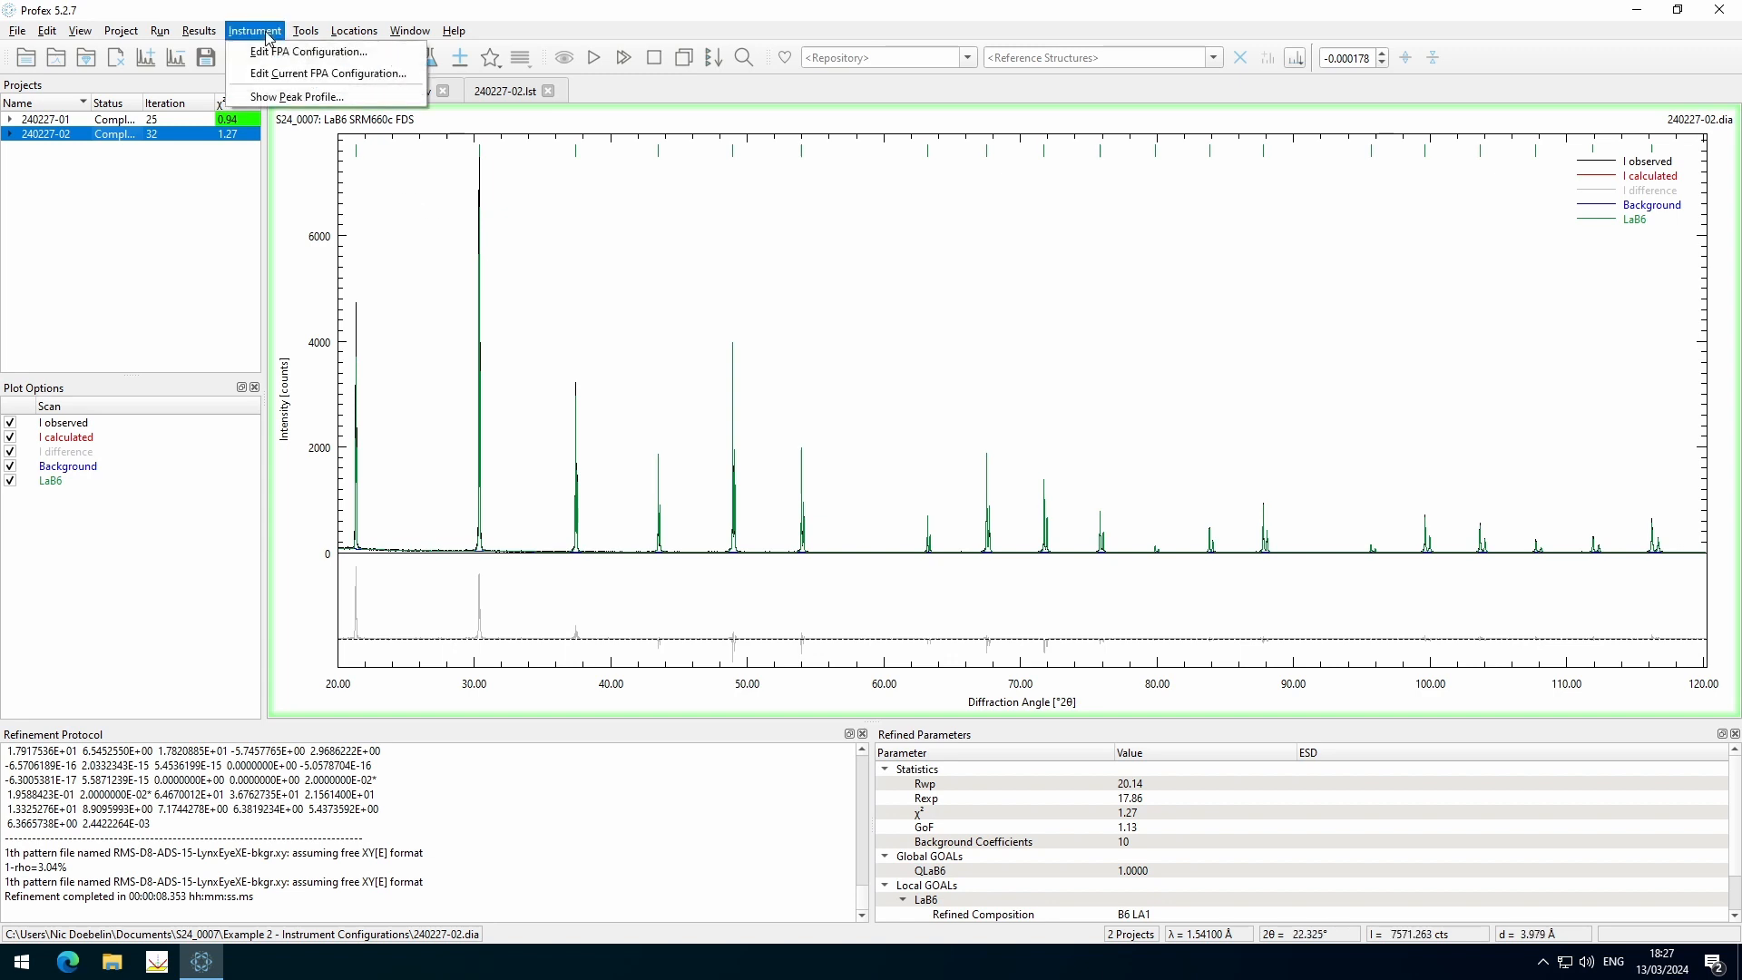
click(324, 80)
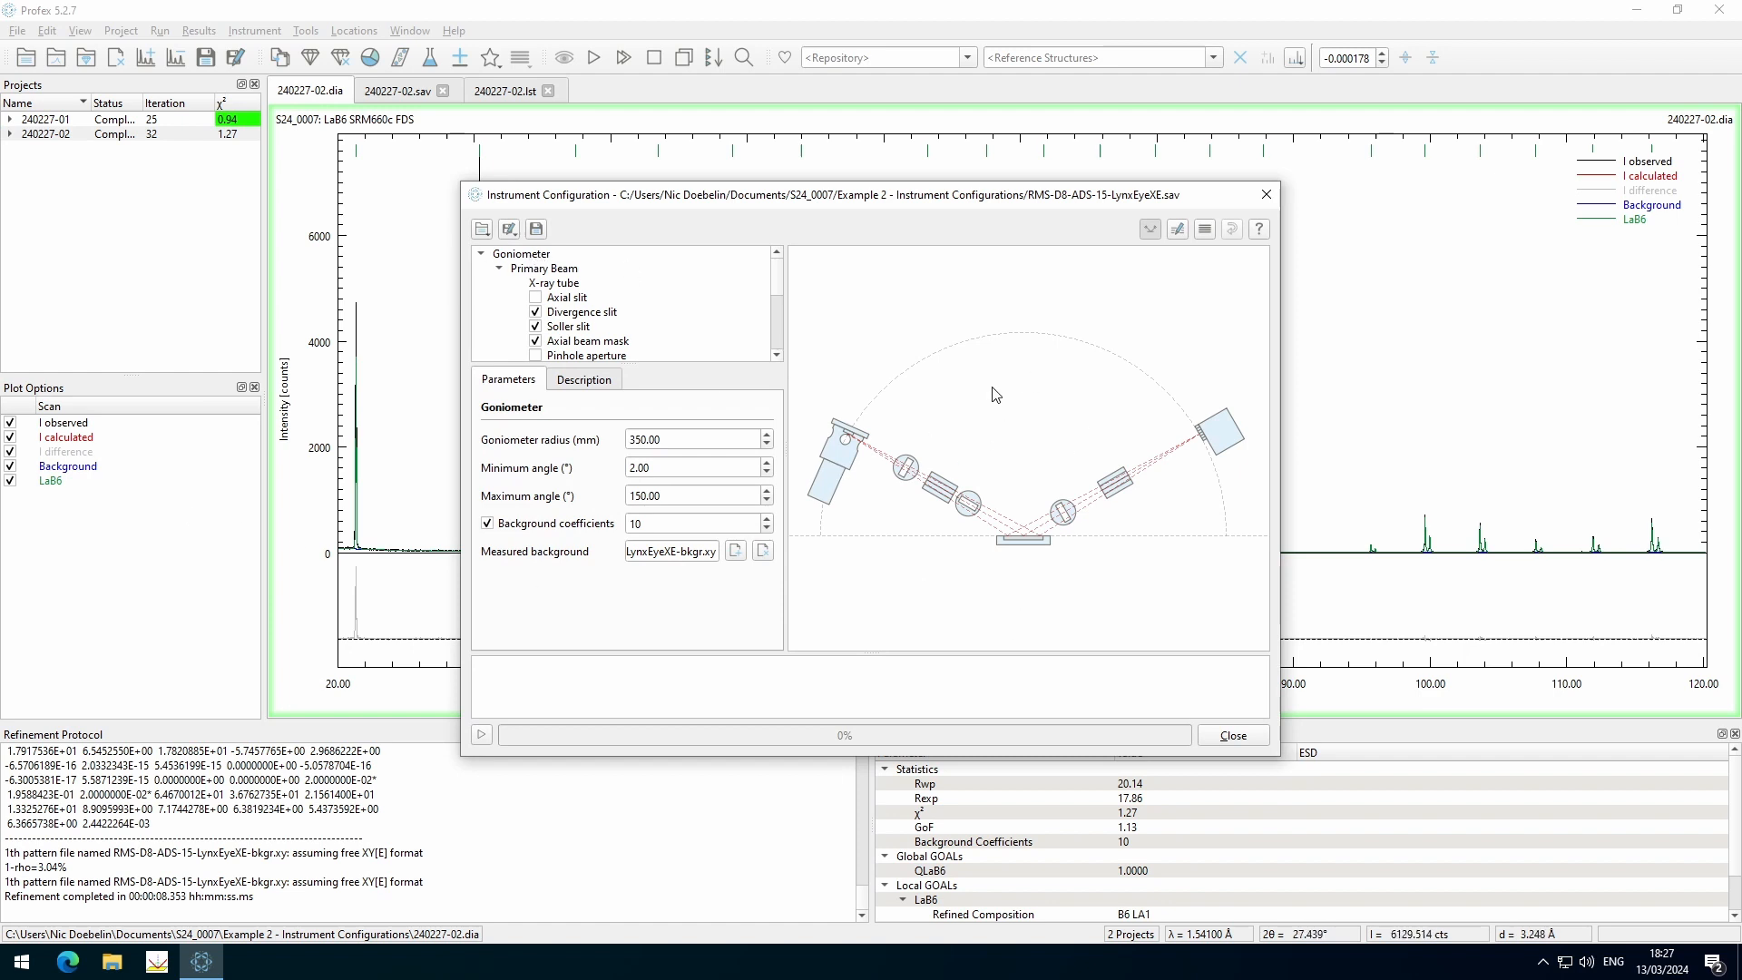
click(526, 254)
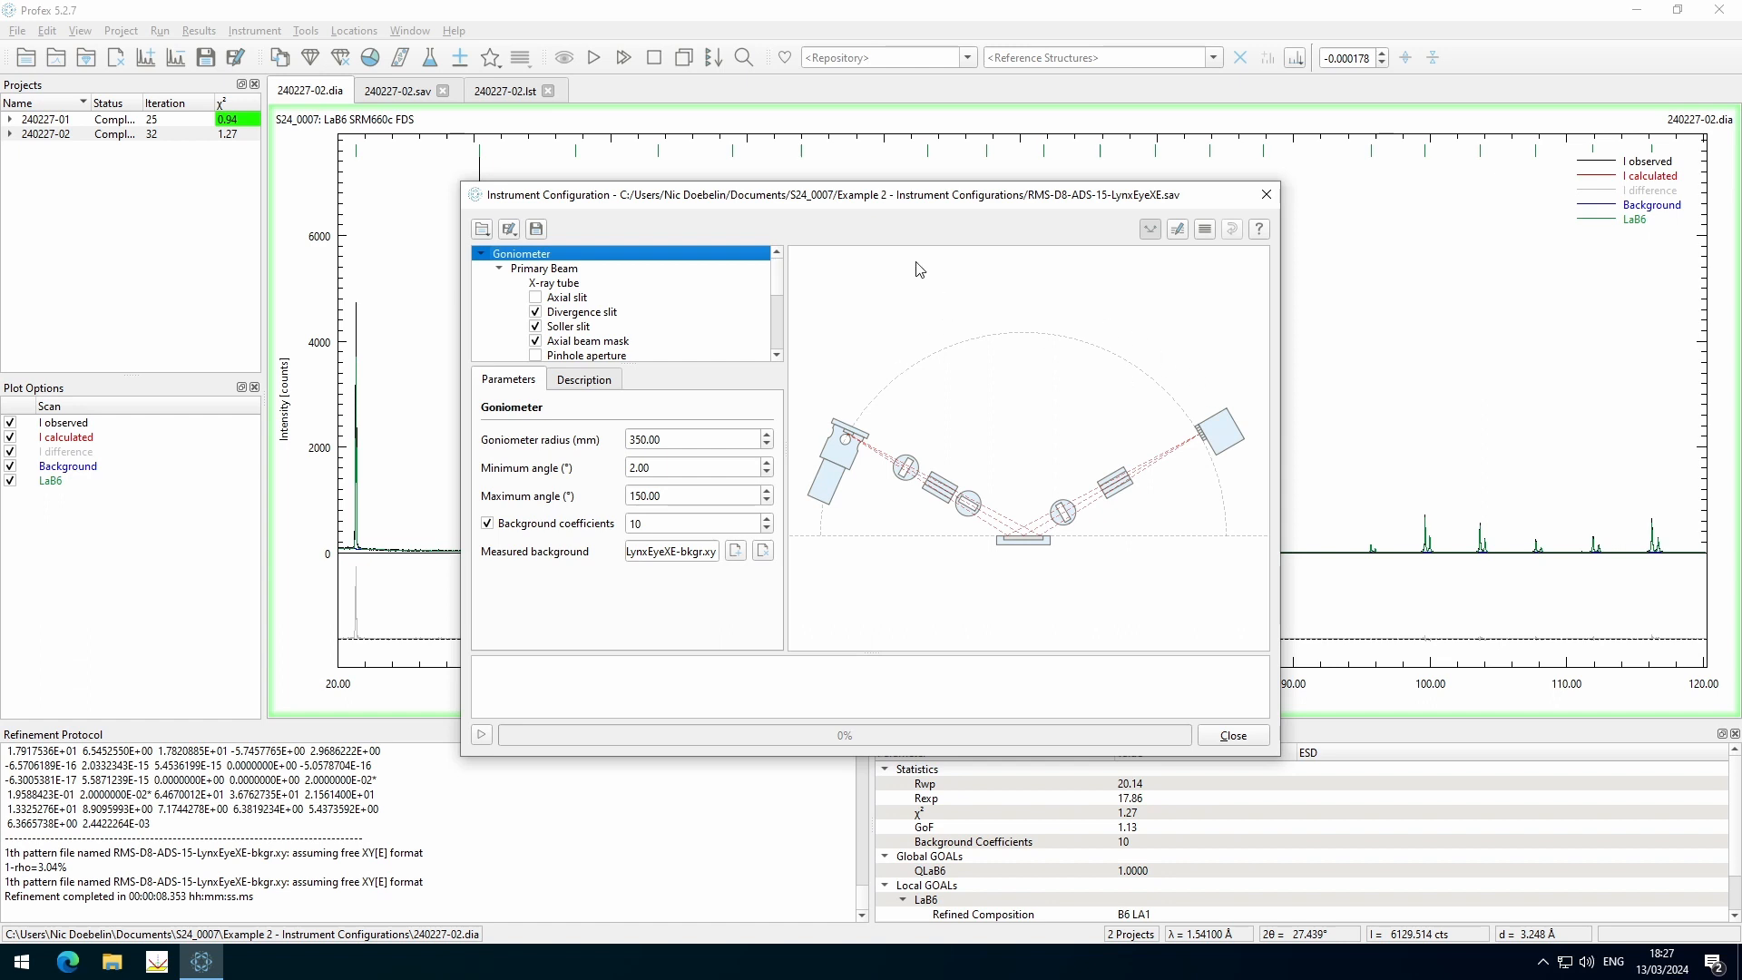
click(837, 454)
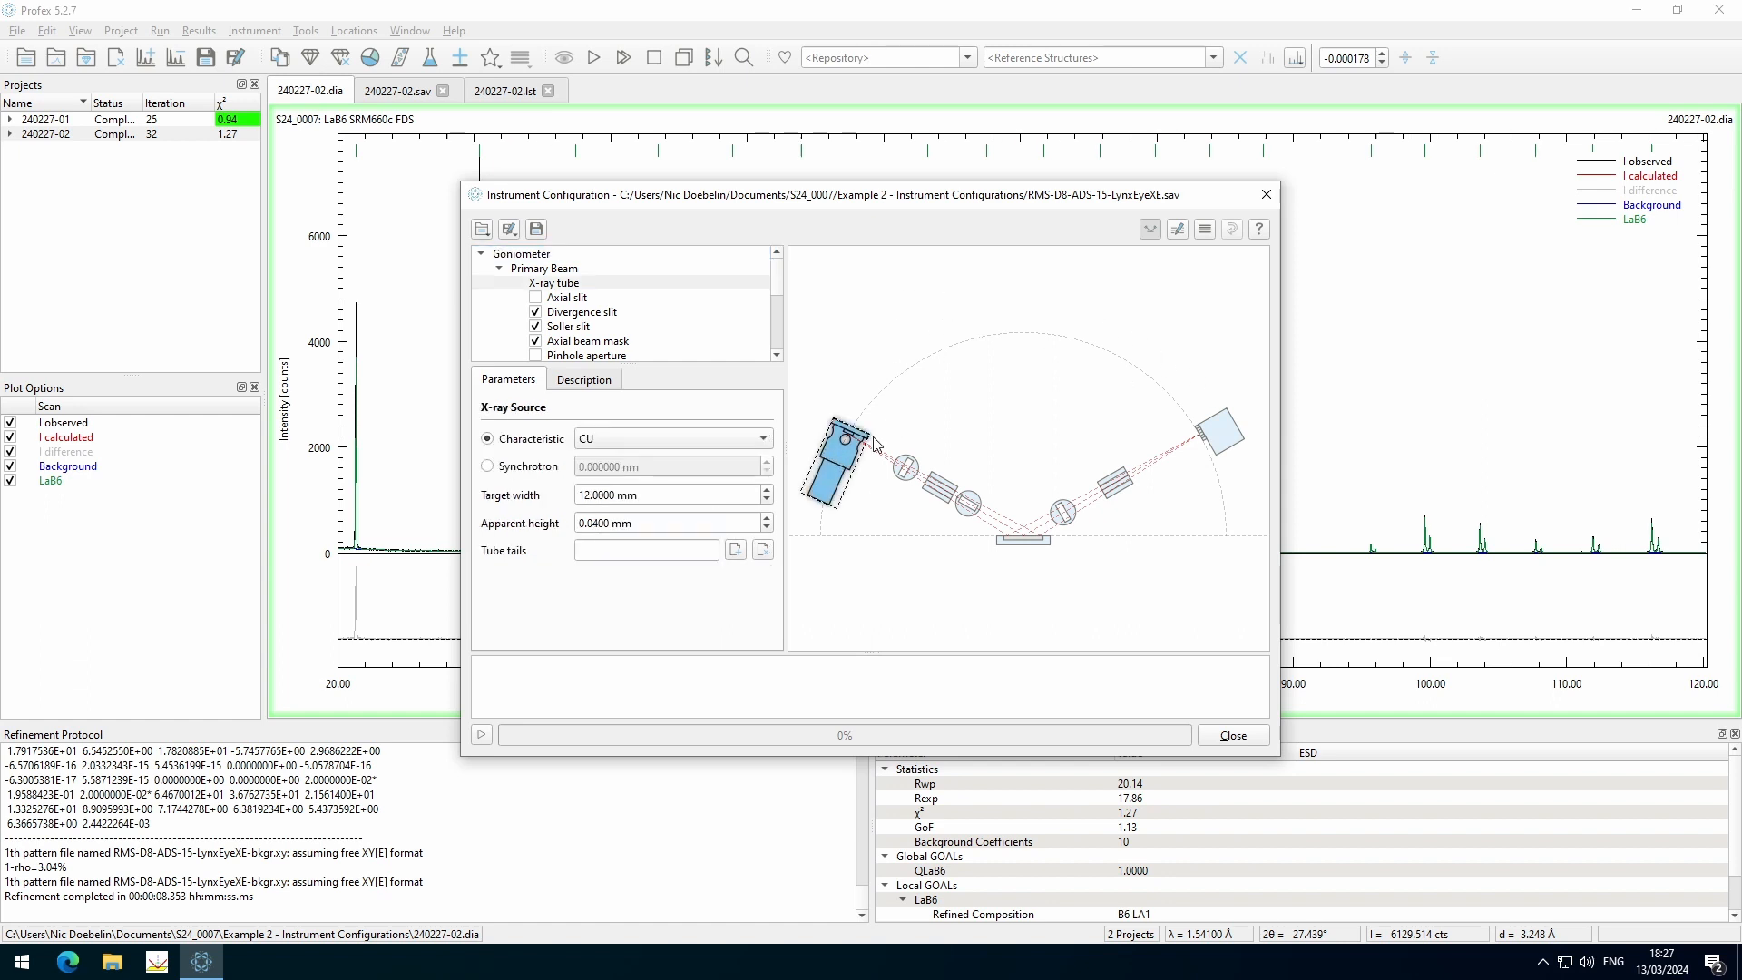
click(908, 468)
click(940, 494)
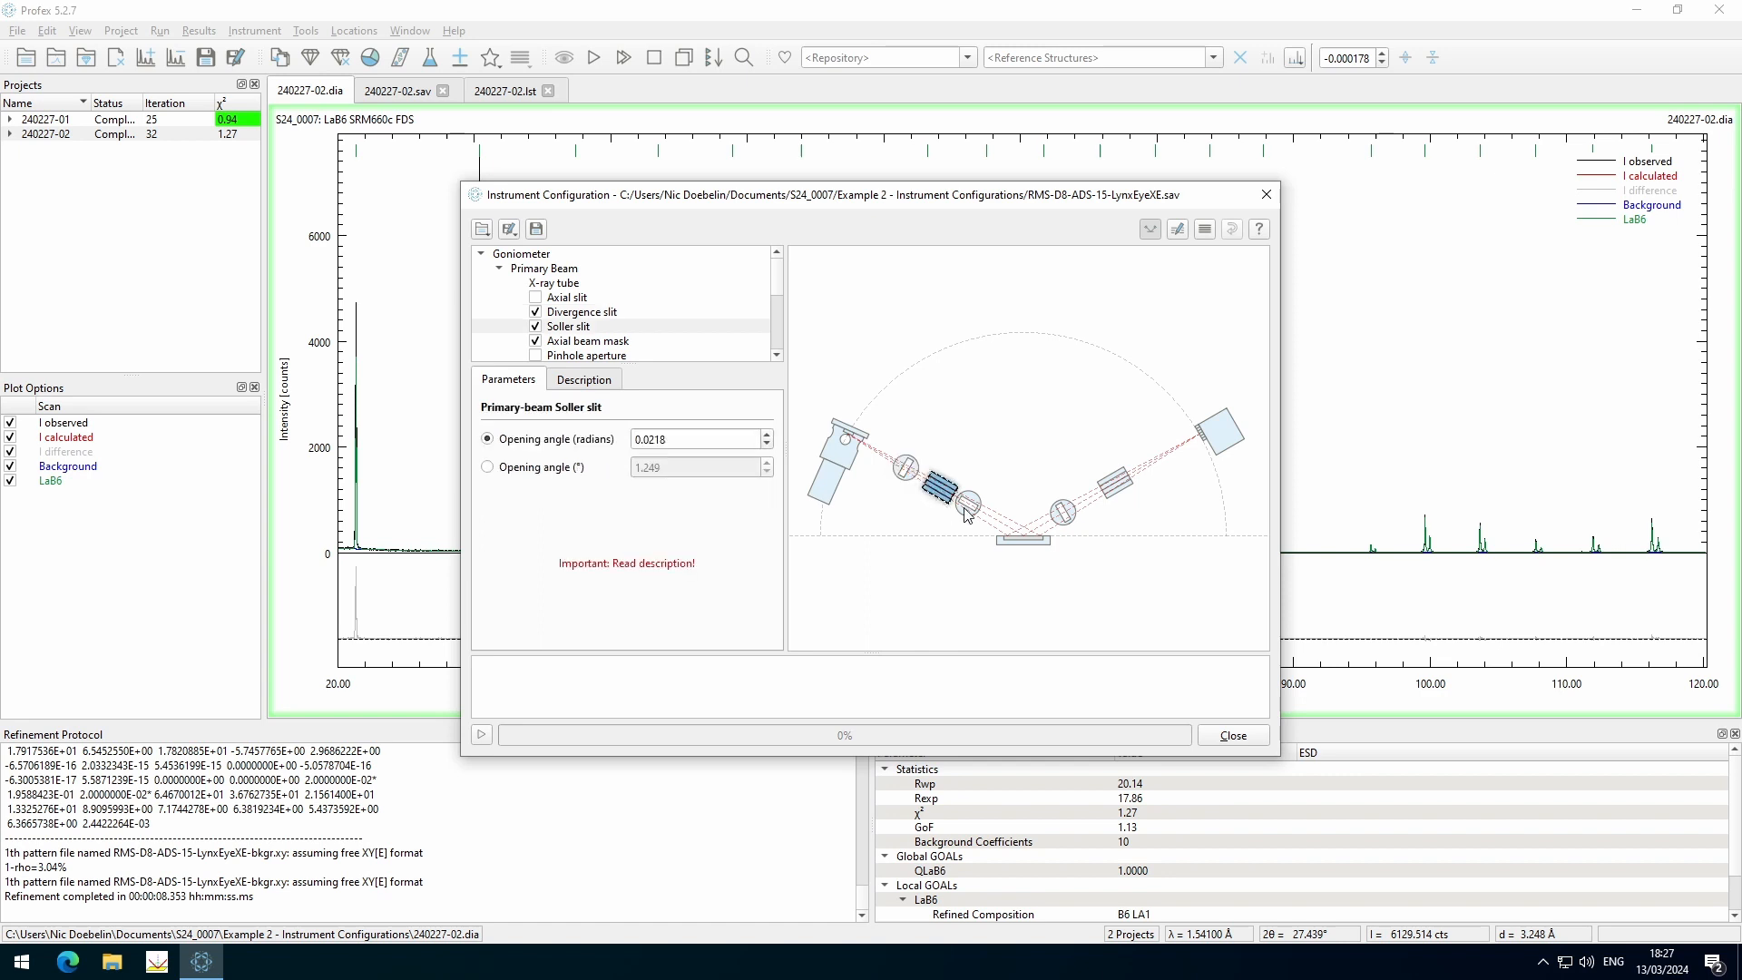
click(966, 506)
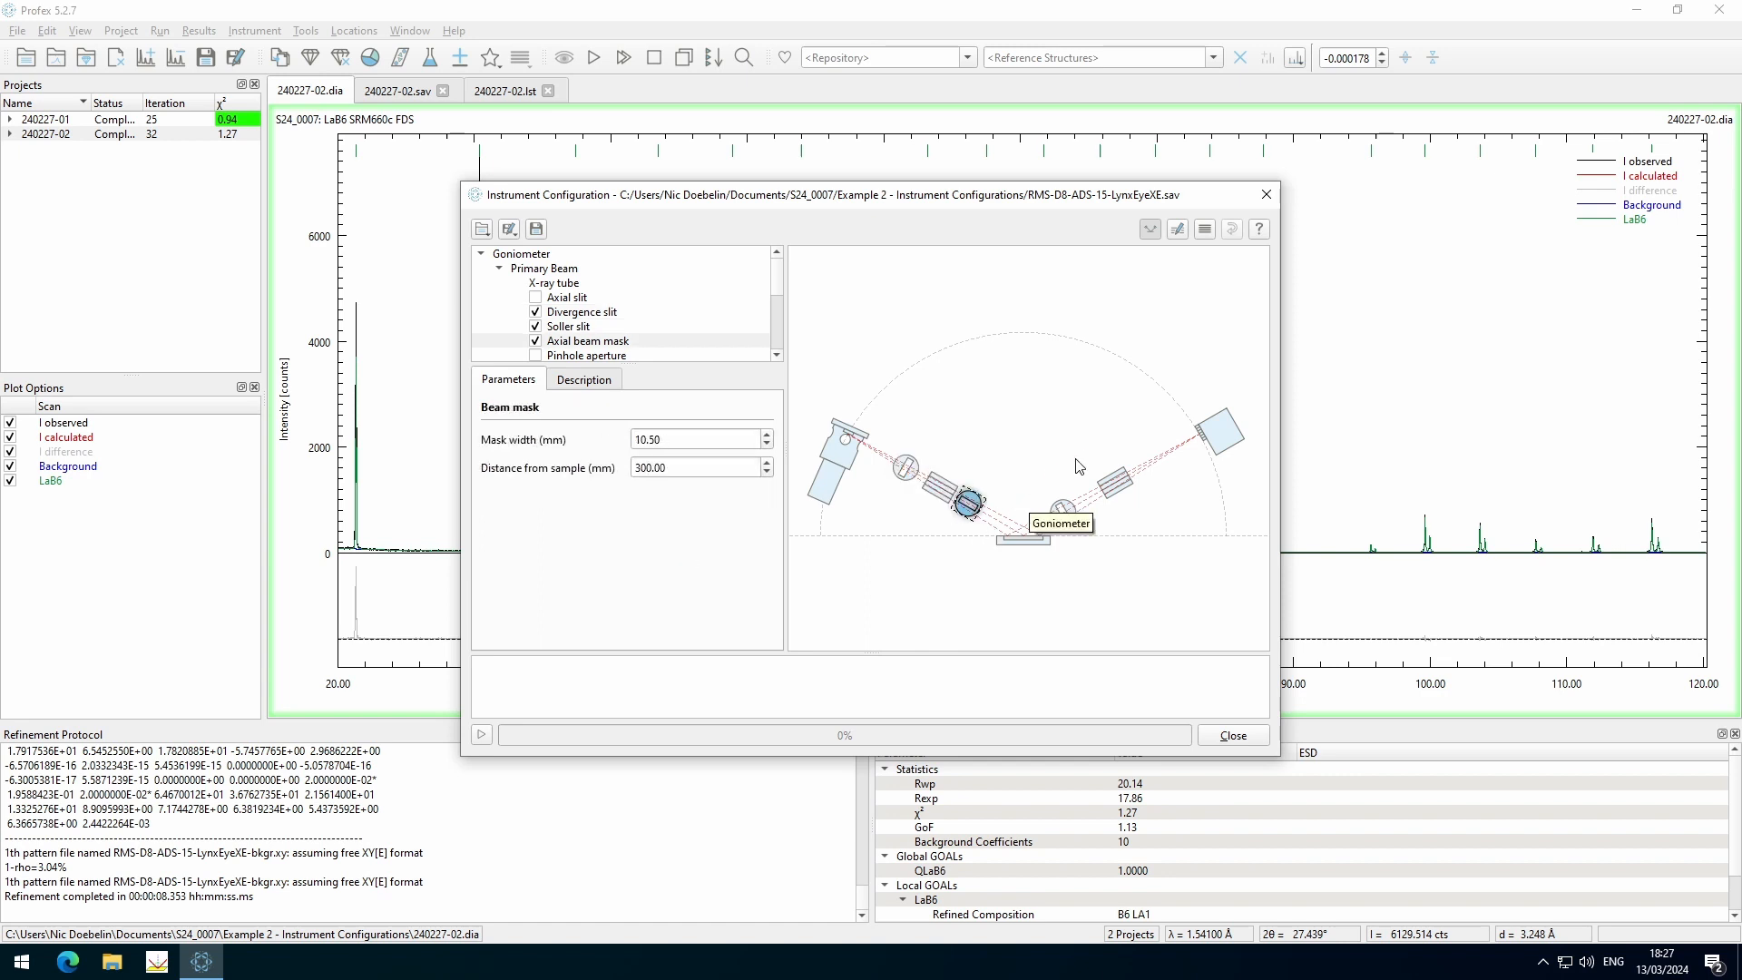
Change the divergence slit mode to Fixed and set its beam divergence to 0.300°
click(901, 477)
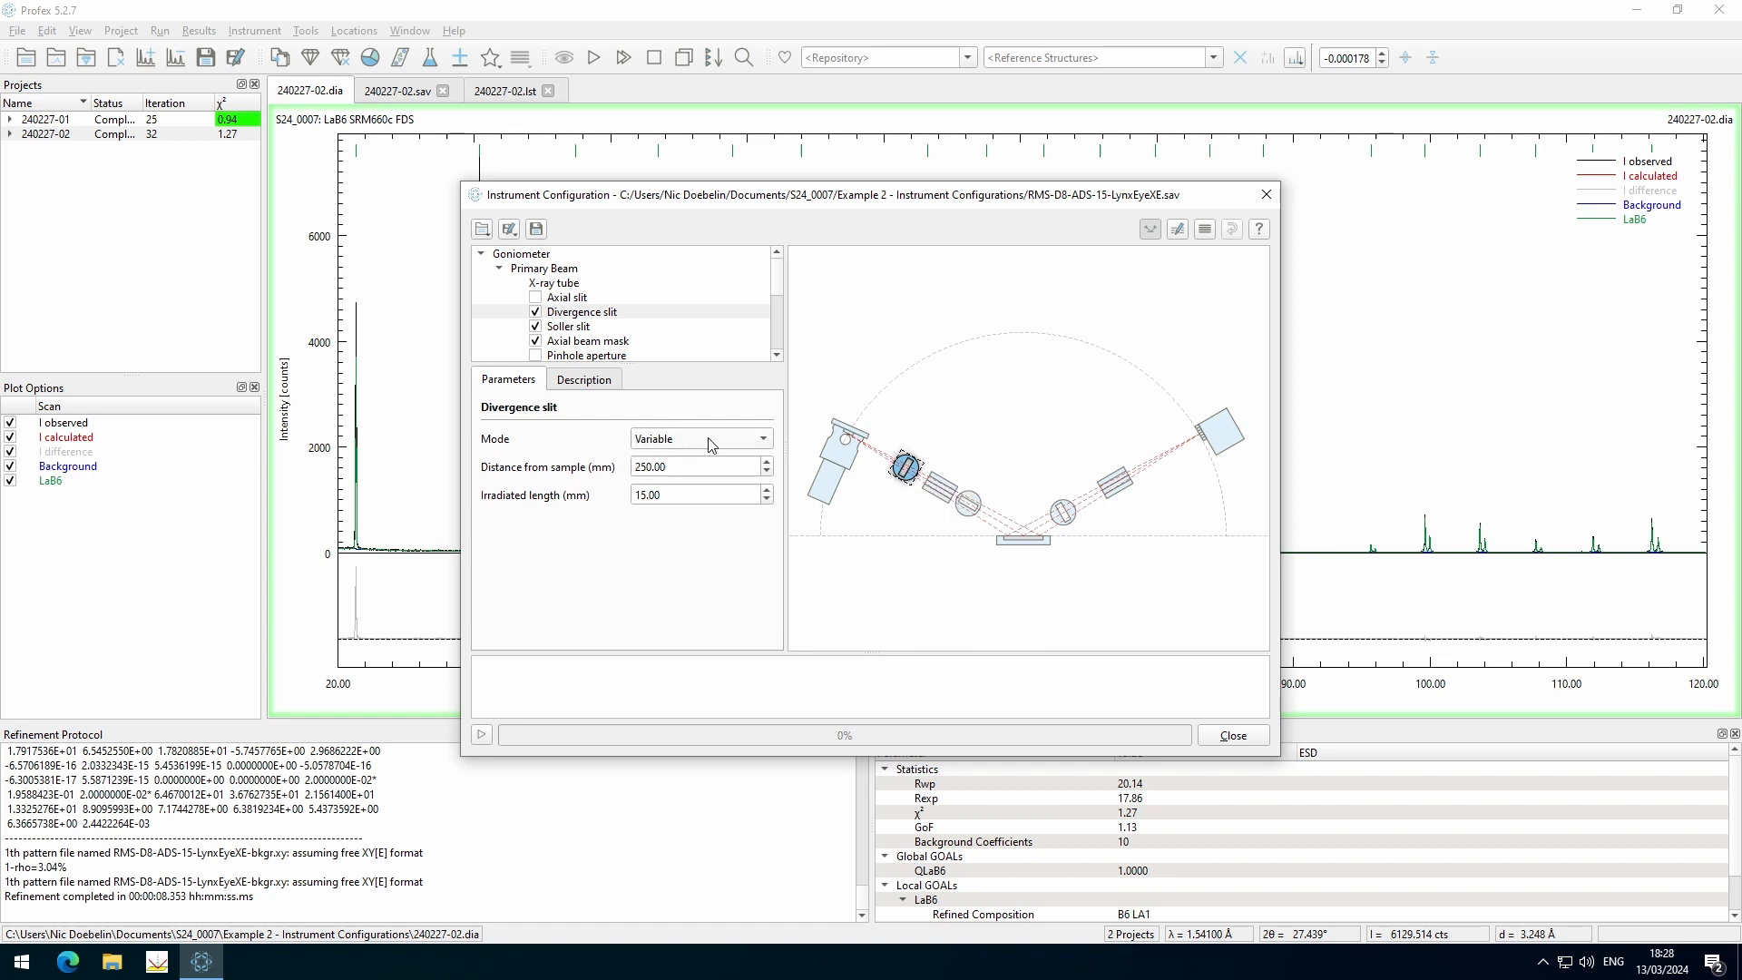
drag(692, 495, 637, 495)
click(694, 491)
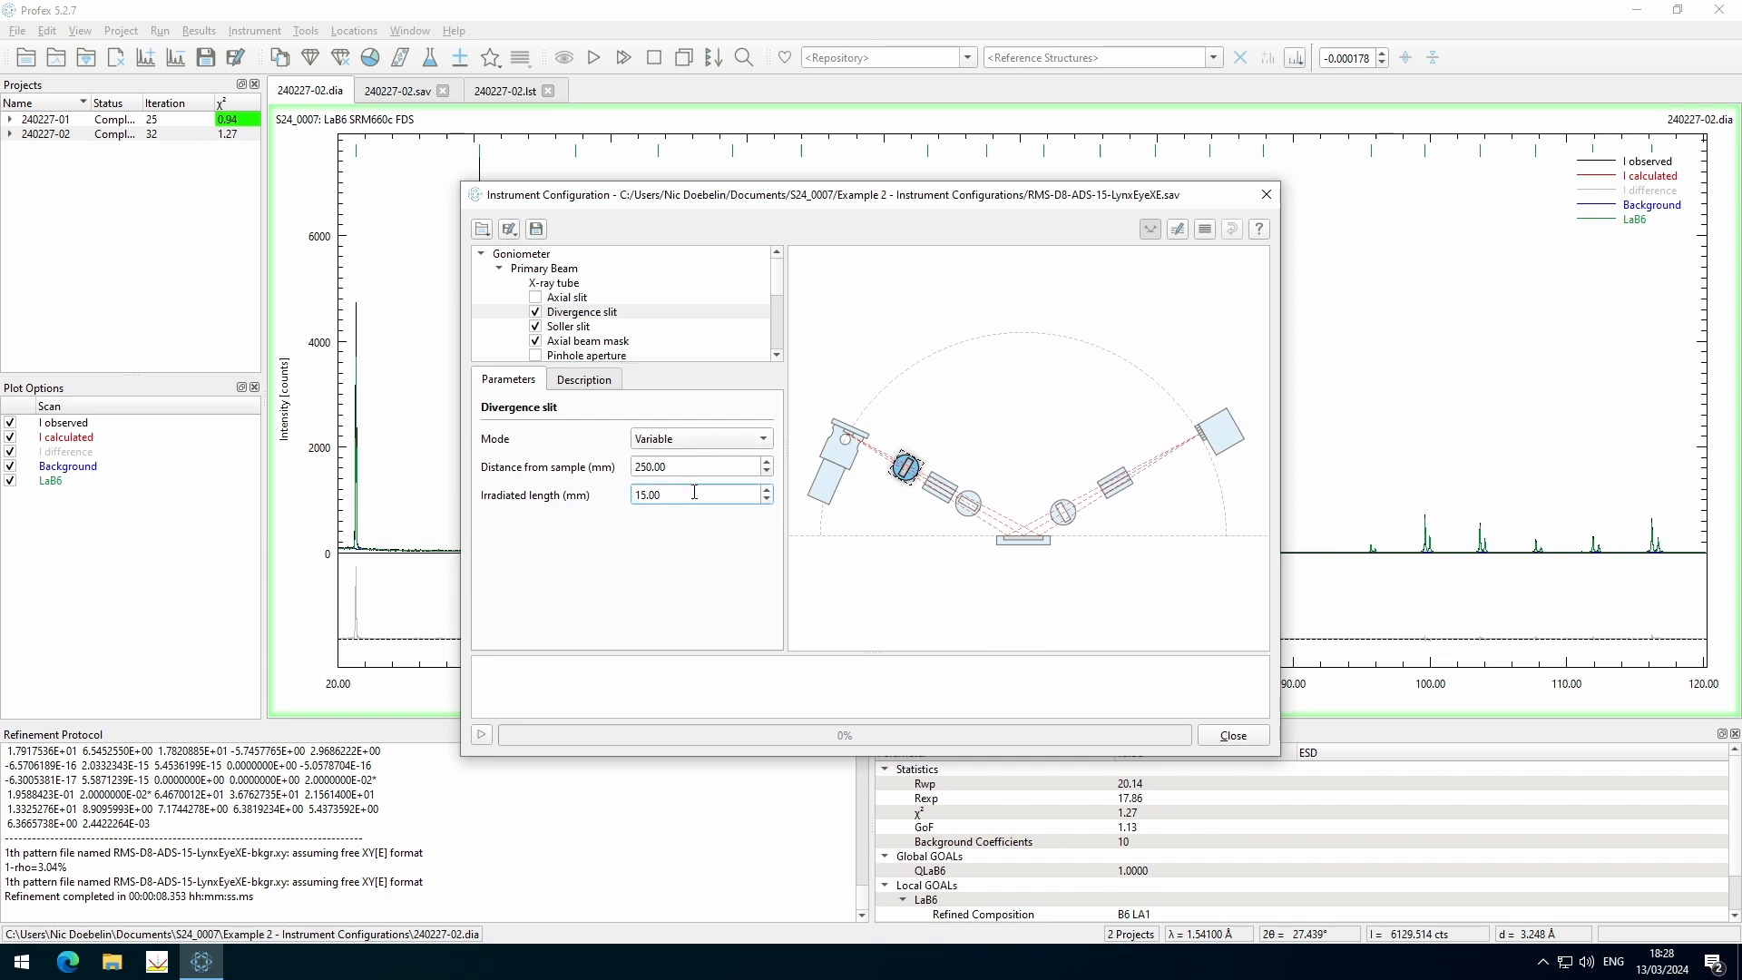
click(716, 438)
click(716, 423)
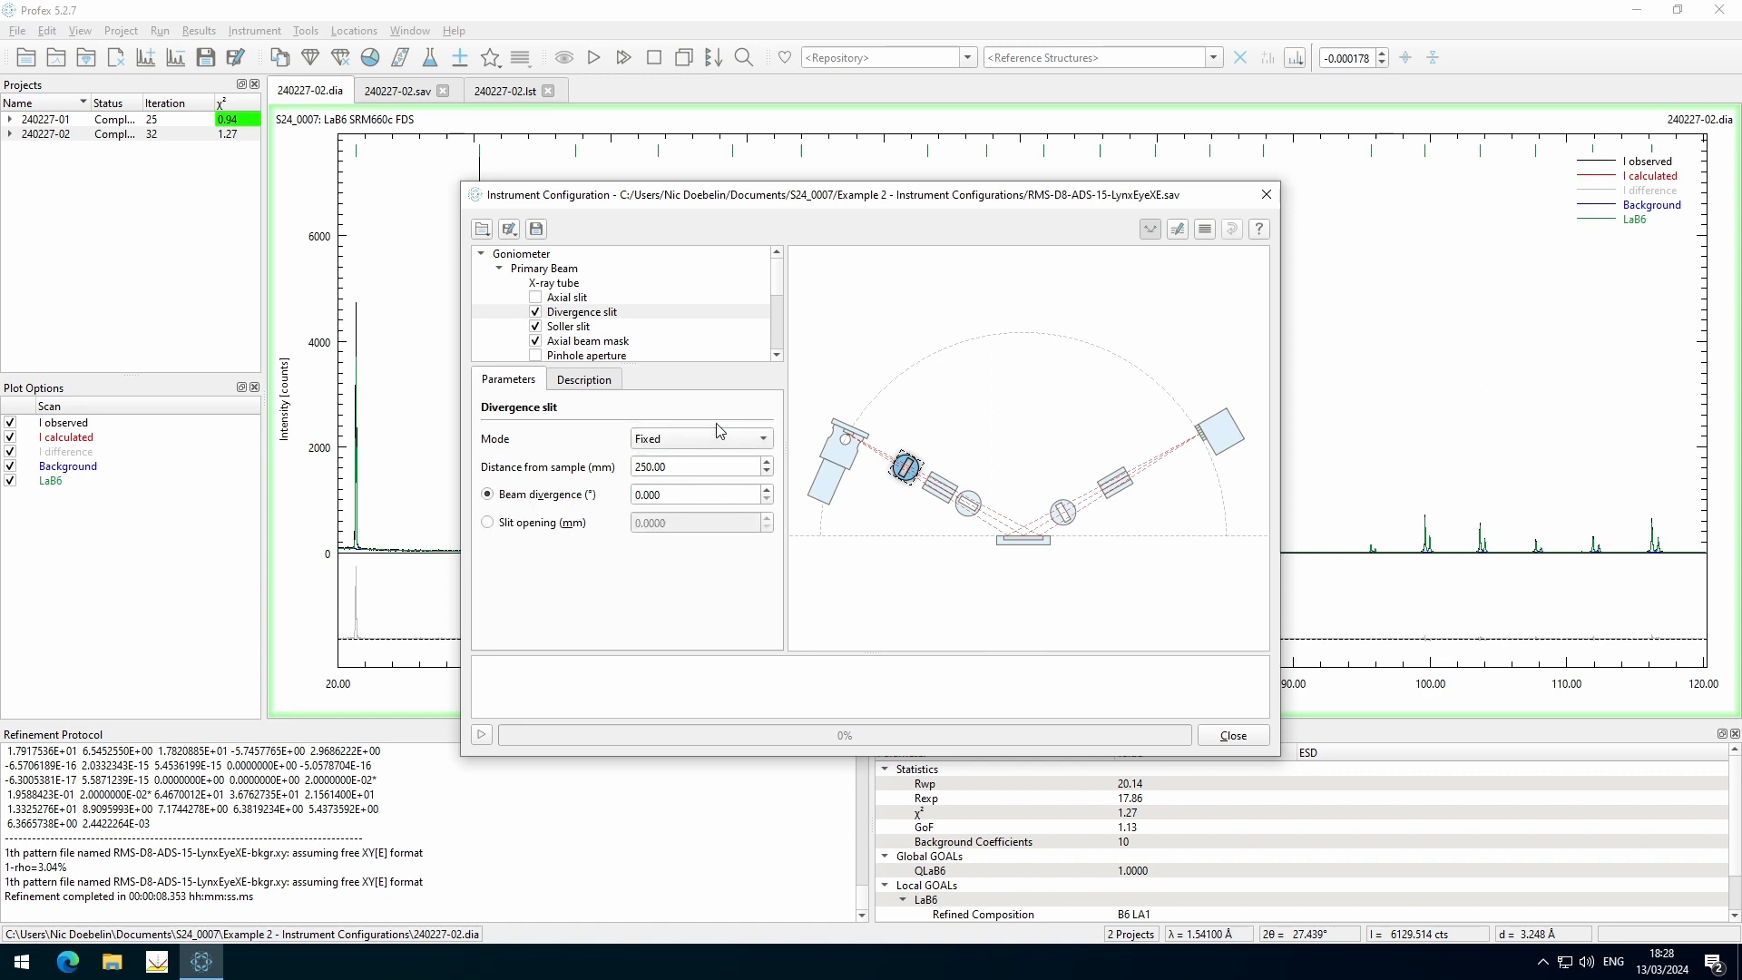
click(645, 495)
text(3)
click(690, 466)
Save the configuration in the current project directory as RMS-D8-FDS-0p3-LynxEyeXE.sav and run its instrument profile calculation
click(509, 232)
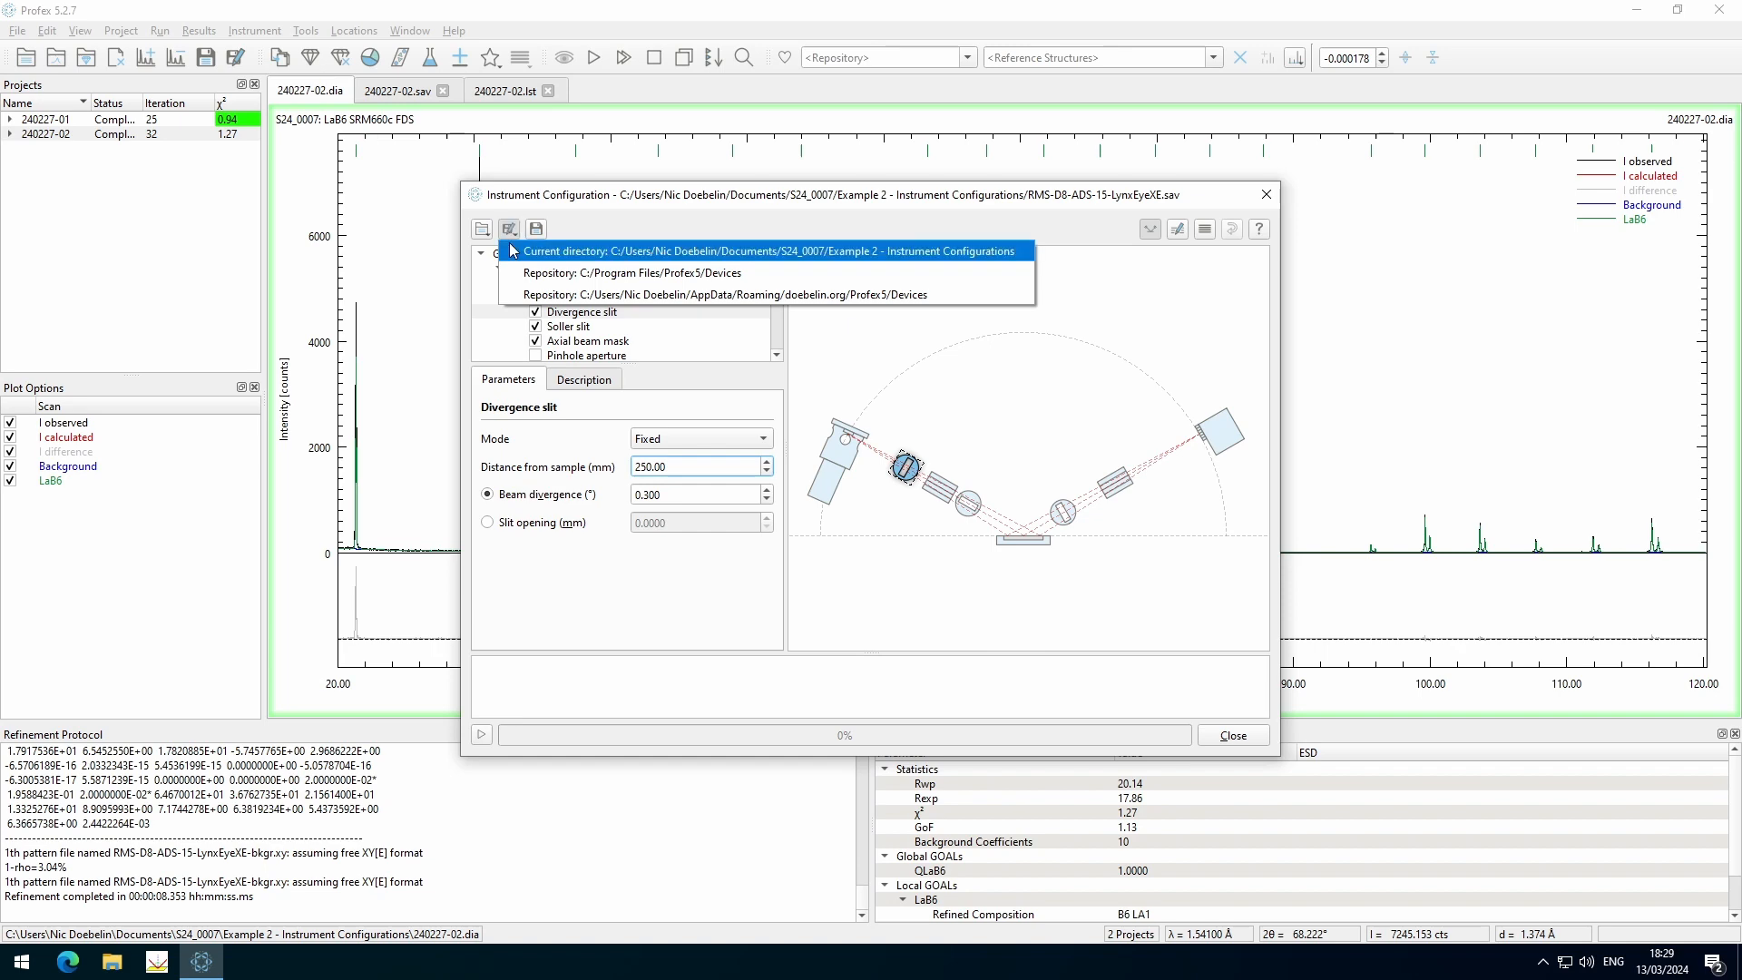
click(520, 254)
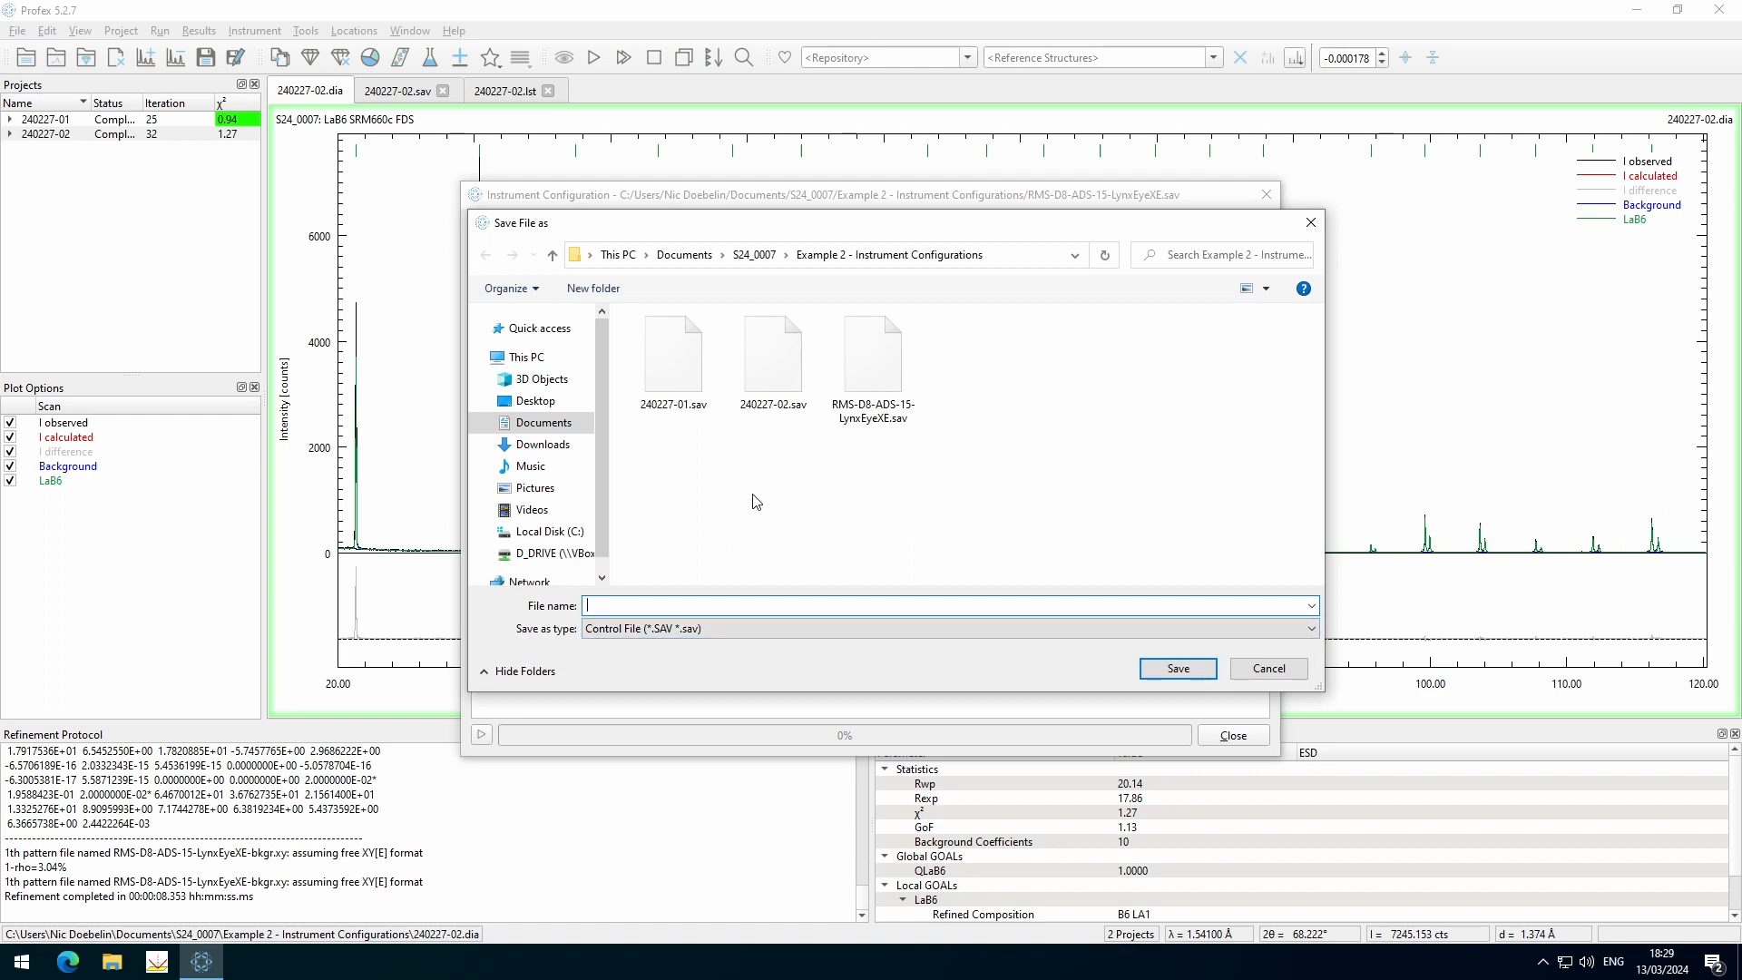
text(RMS-D8)
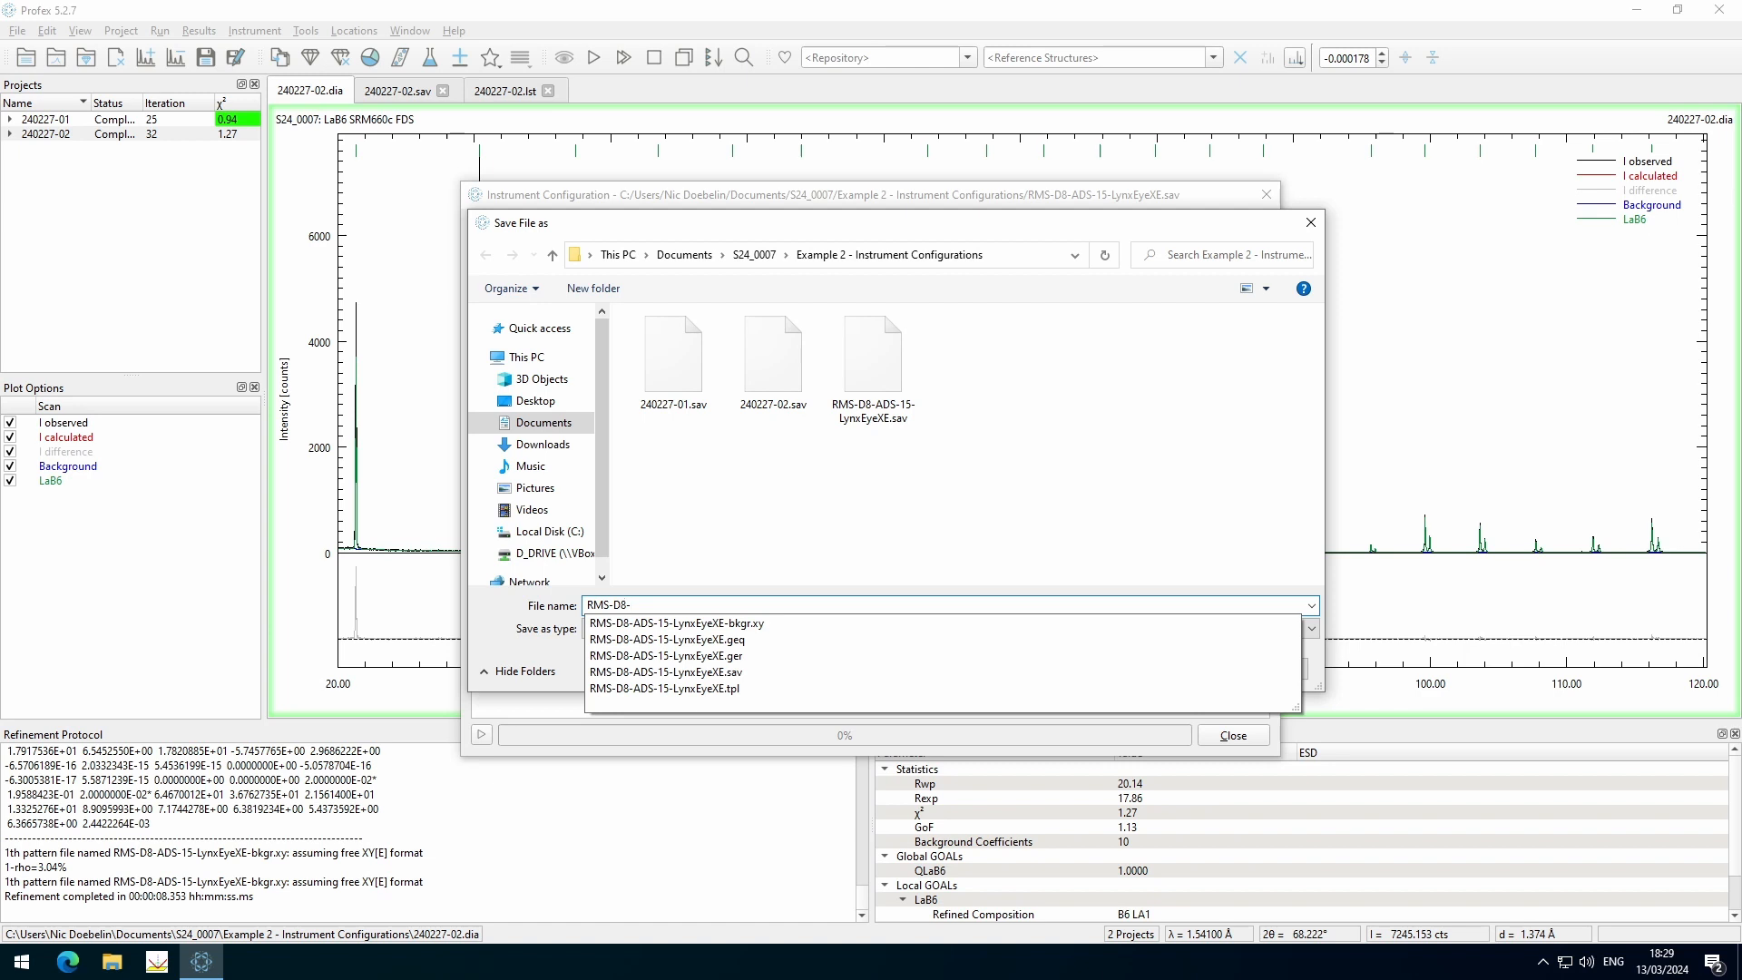
text(-FDS)
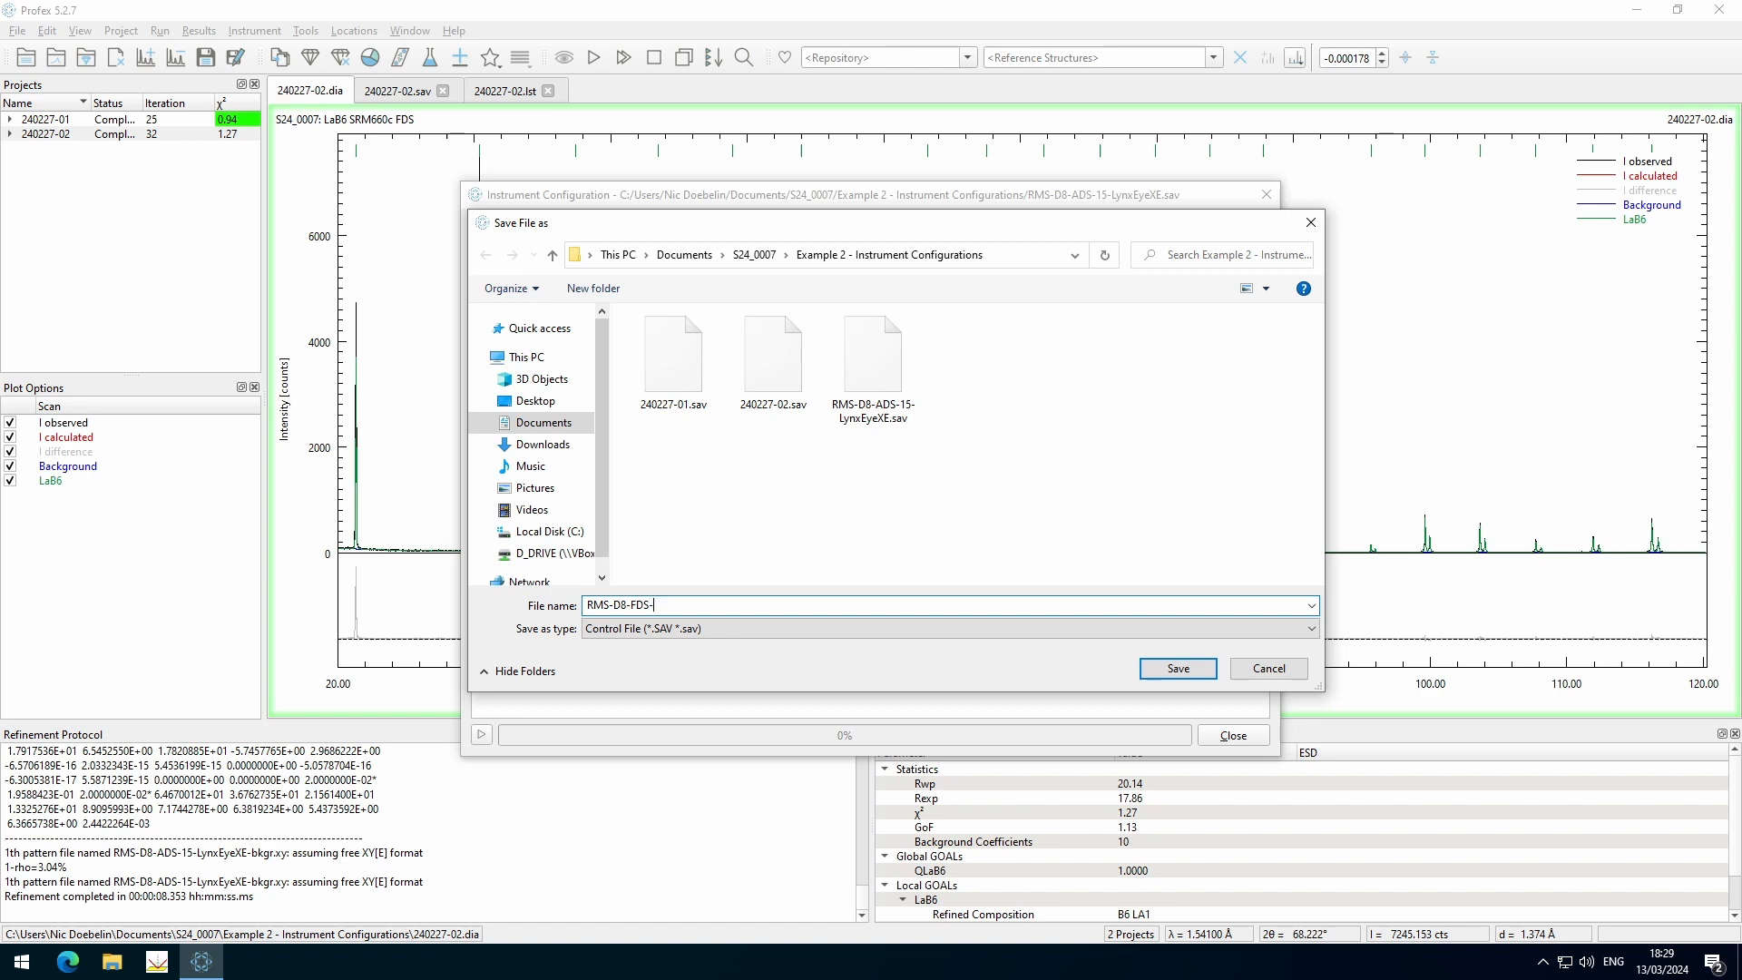
text(-0p3-LynxEyeXE.sav)
drag(633, 607, 673, 608)
key(End)
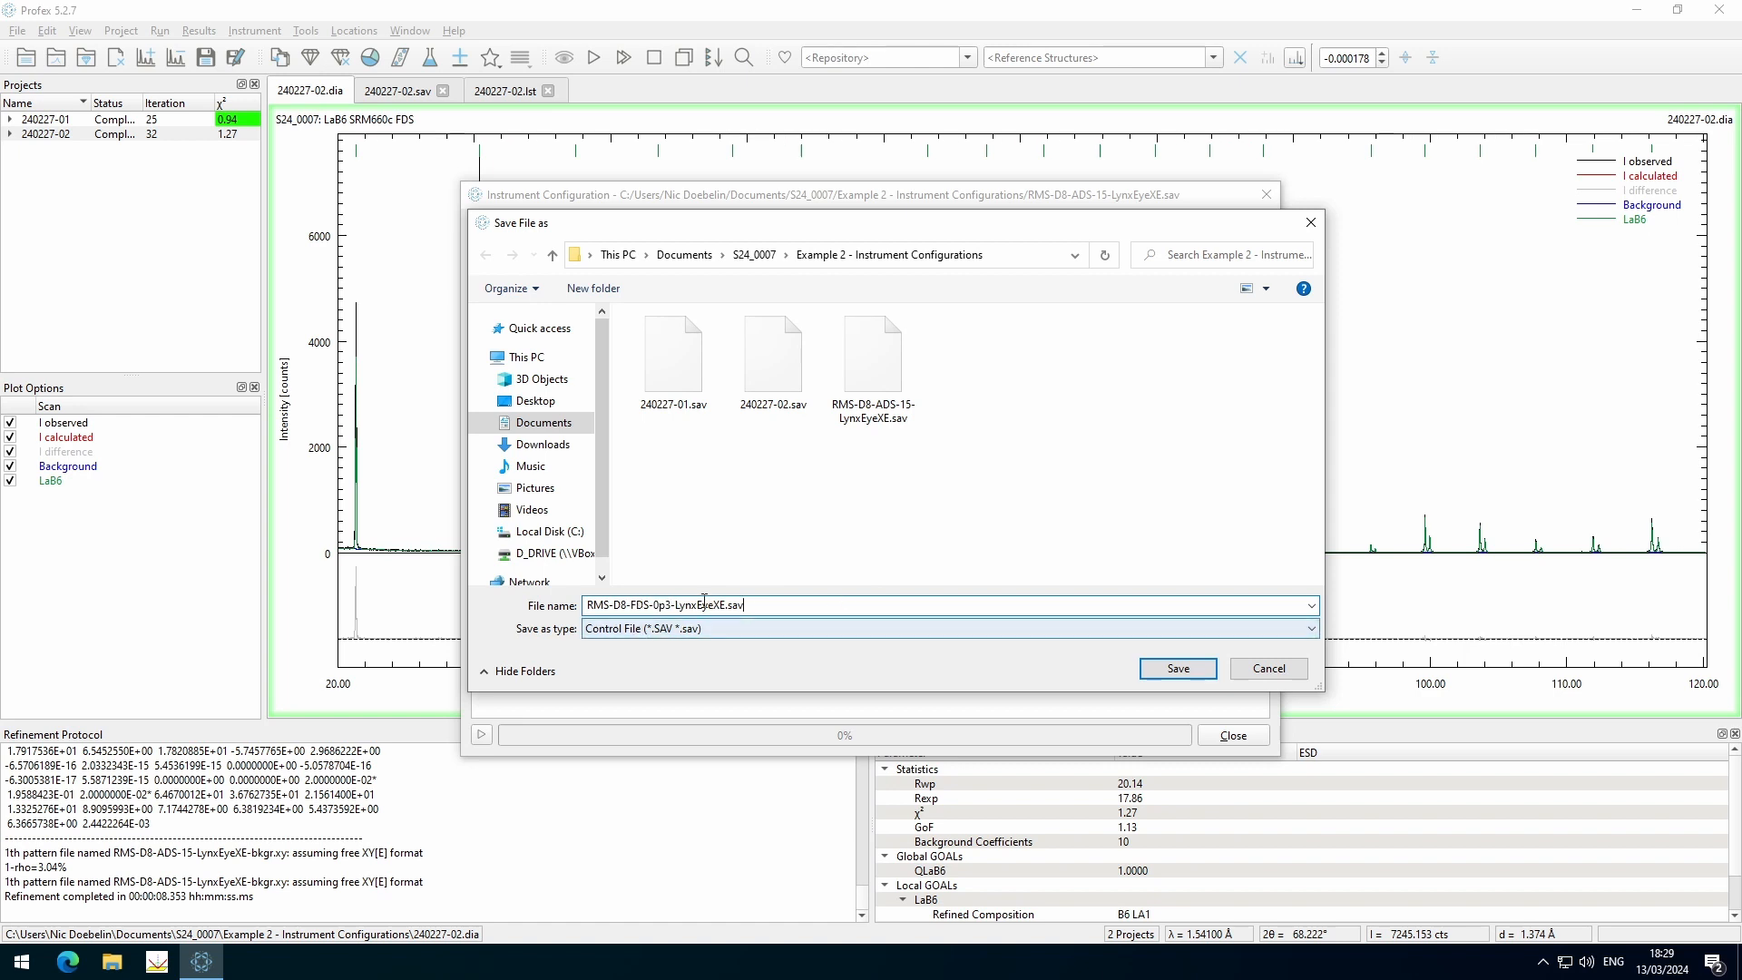
click(1203, 671)
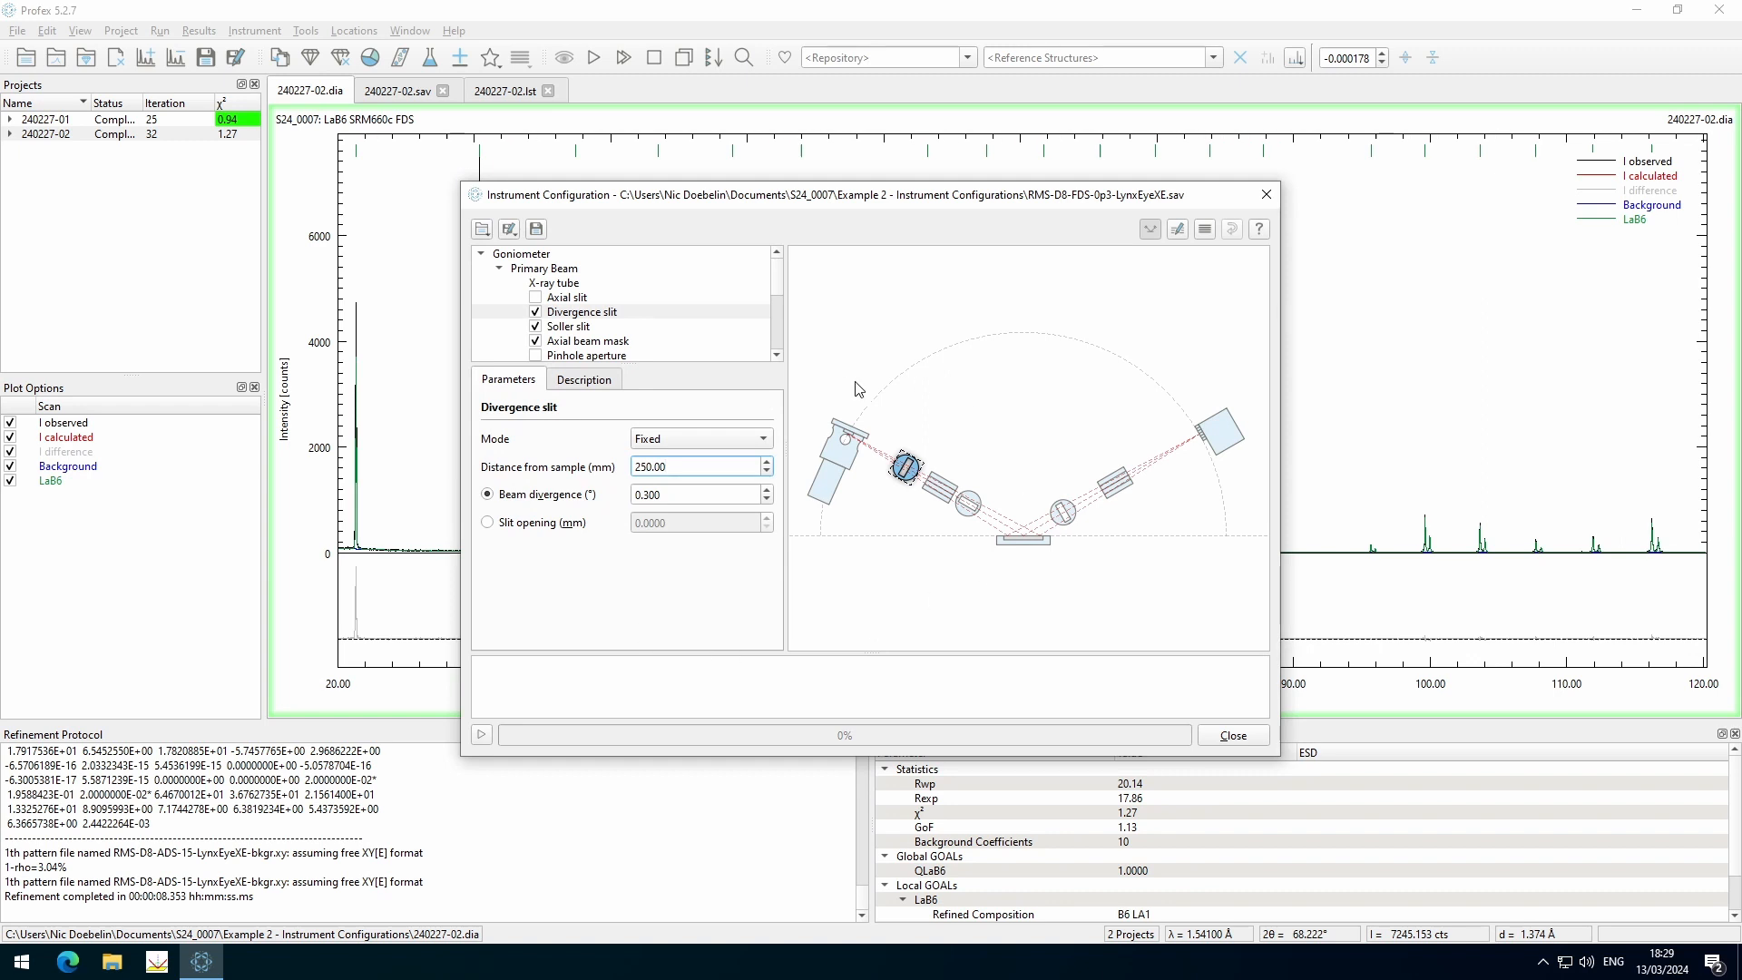
click(481, 736)
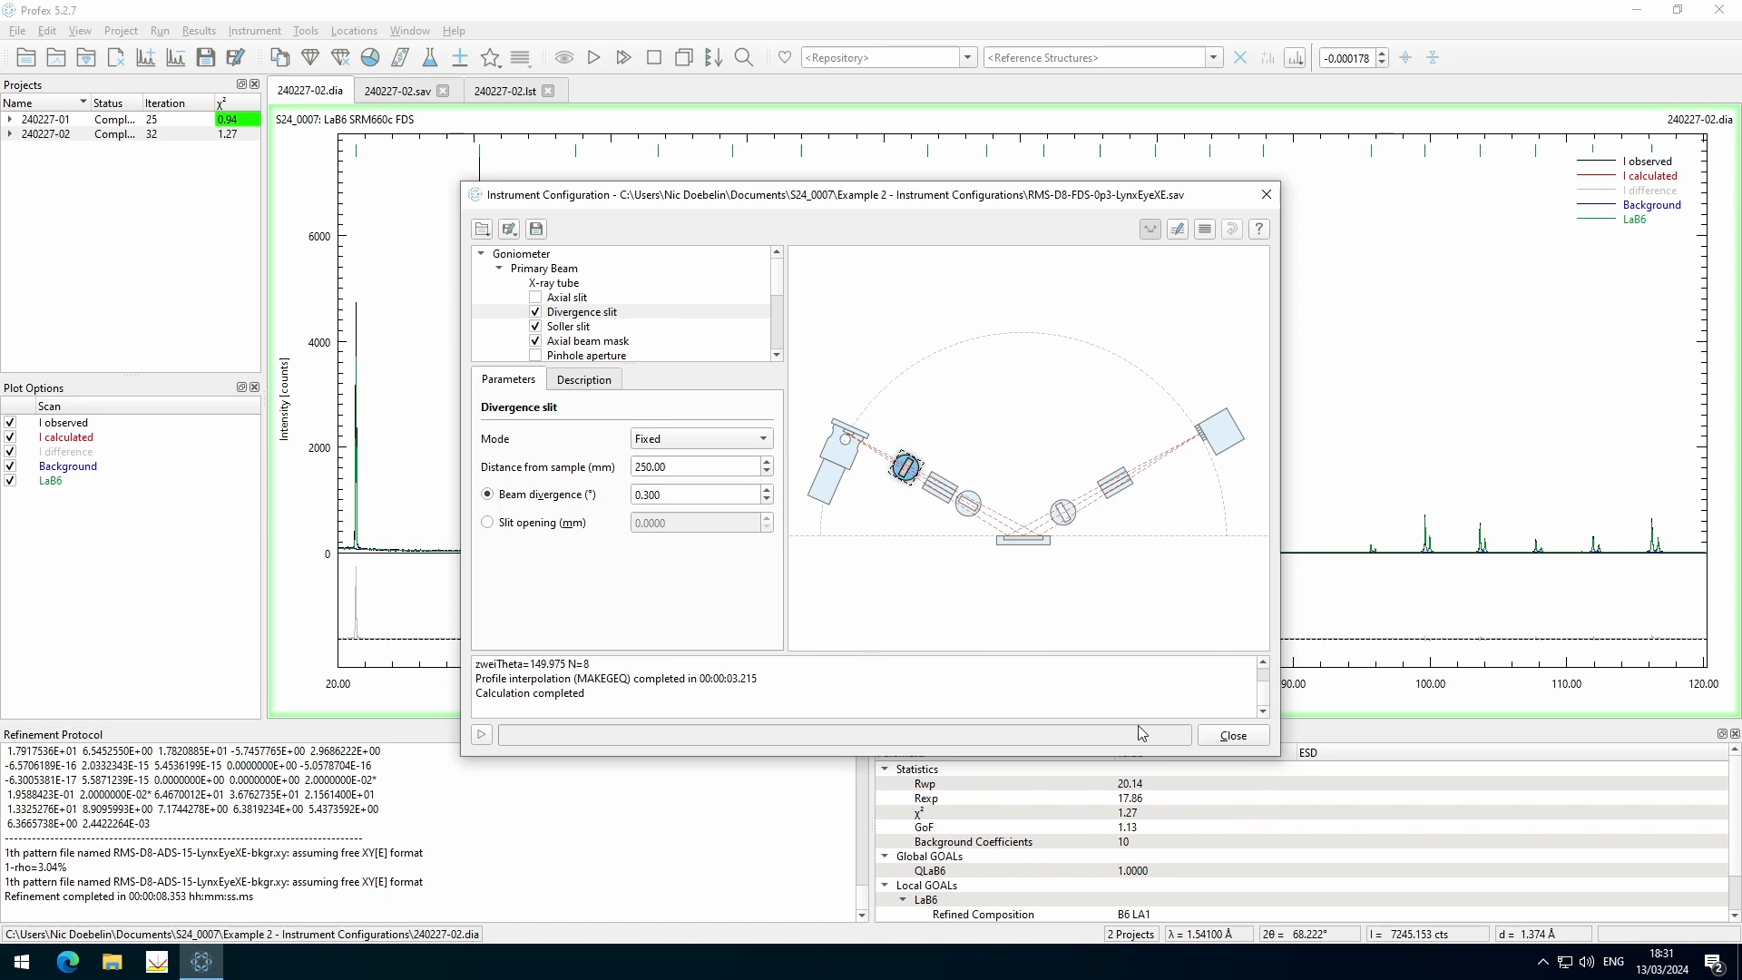
click(1233, 737)
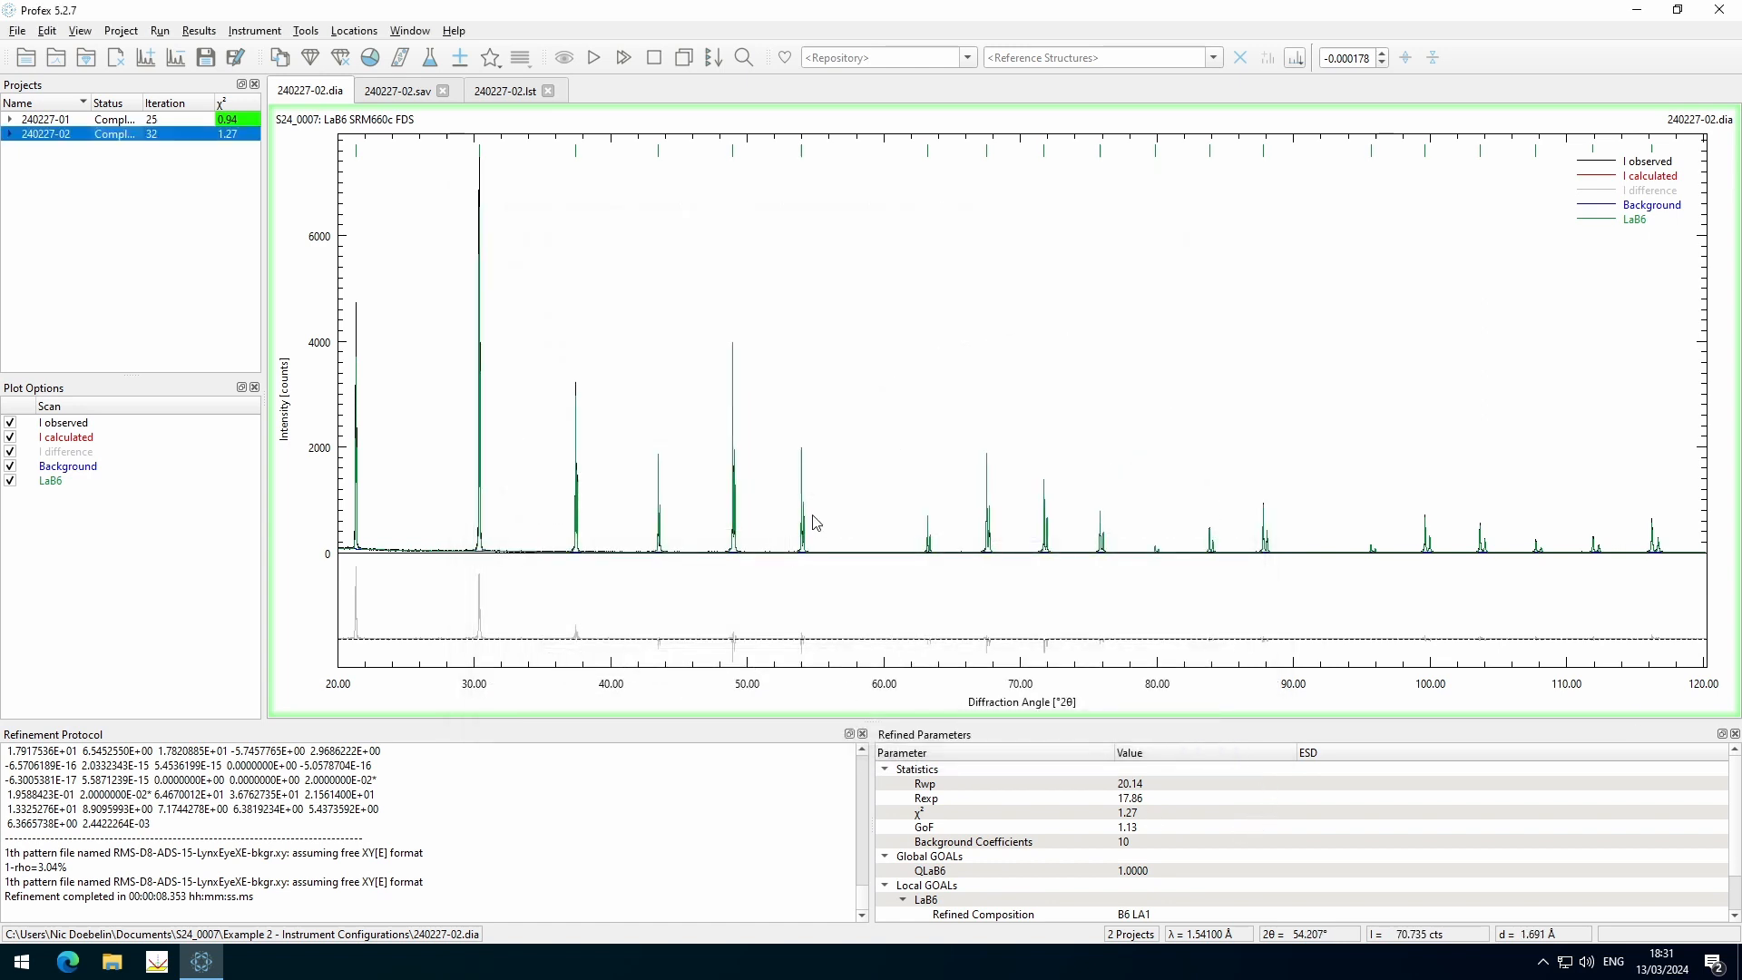
Open the current project's folder and list its files in details view with a name column wide enough for the full file names
click(313, 34)
mouse_move(341, 36)
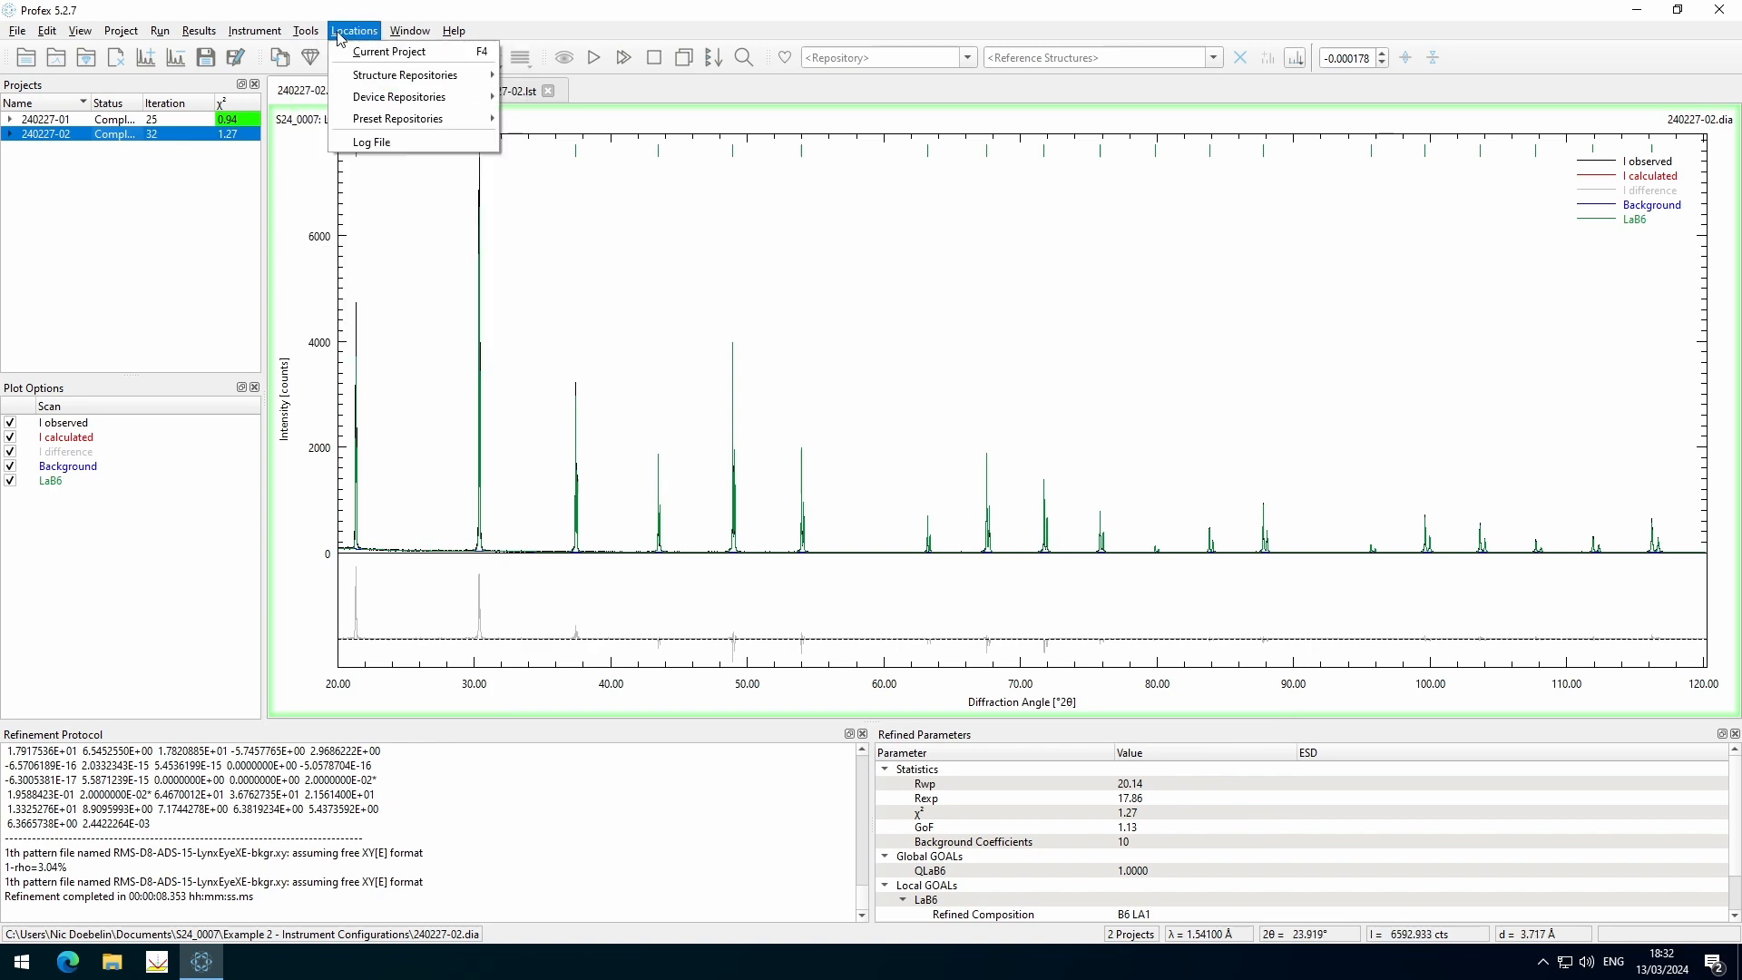
click(395, 56)
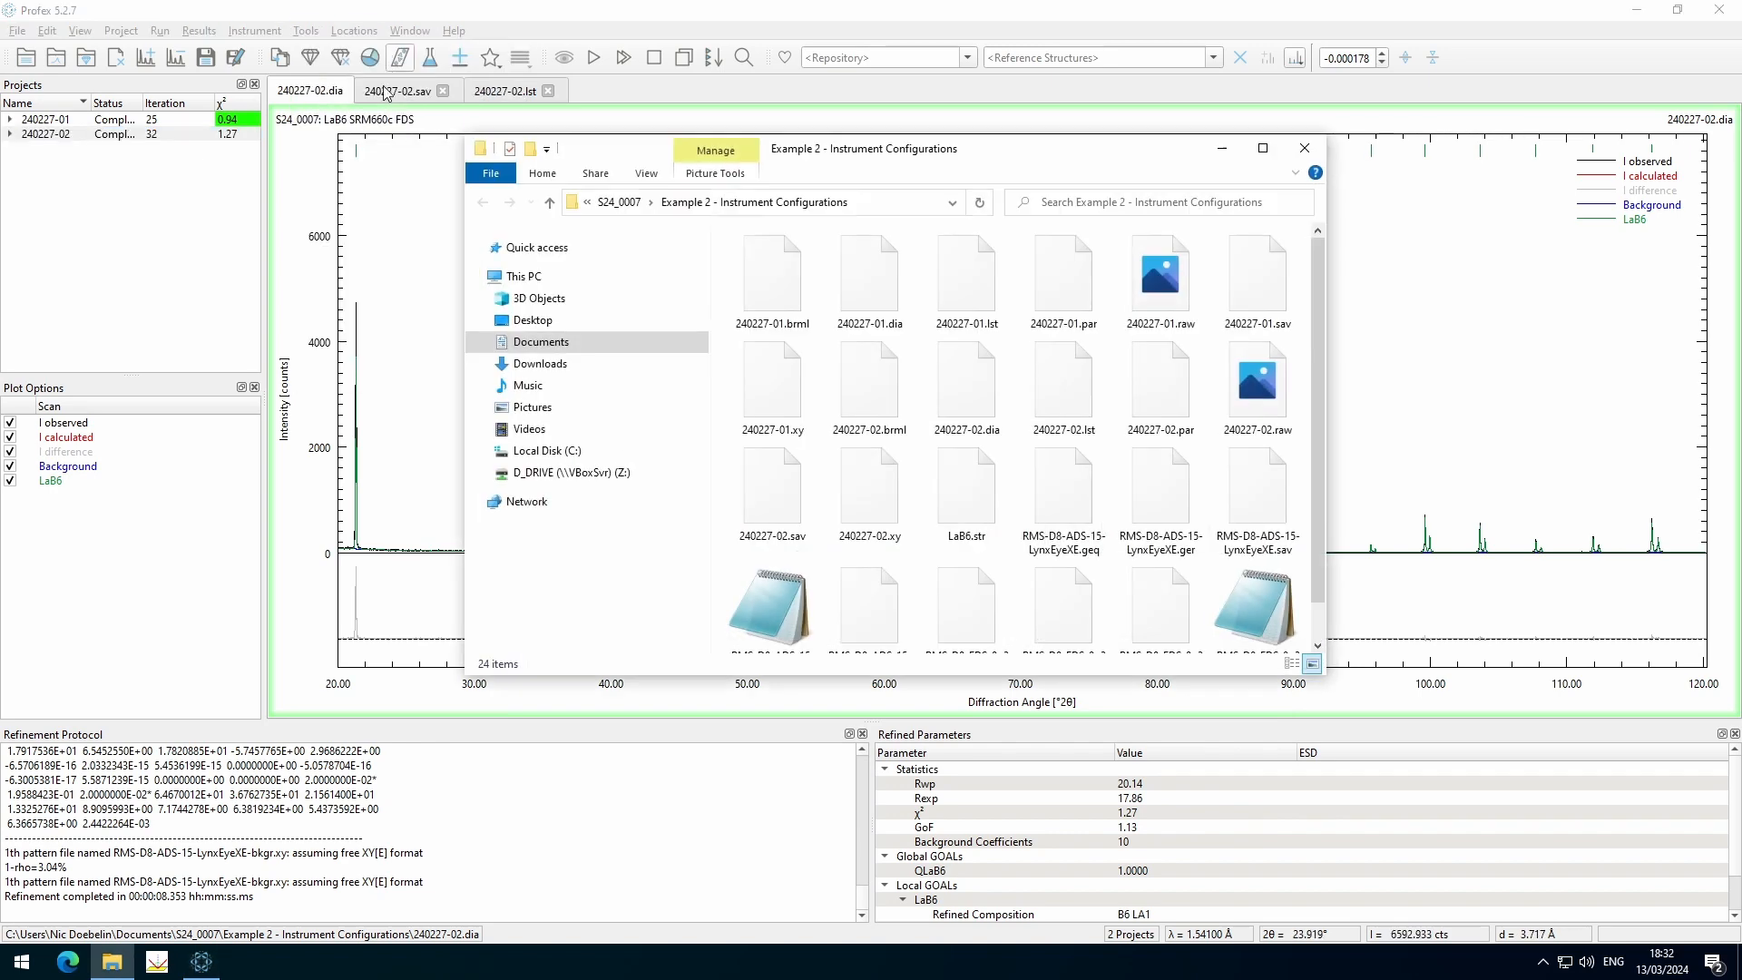
scroll(1227, 357, down, 1)
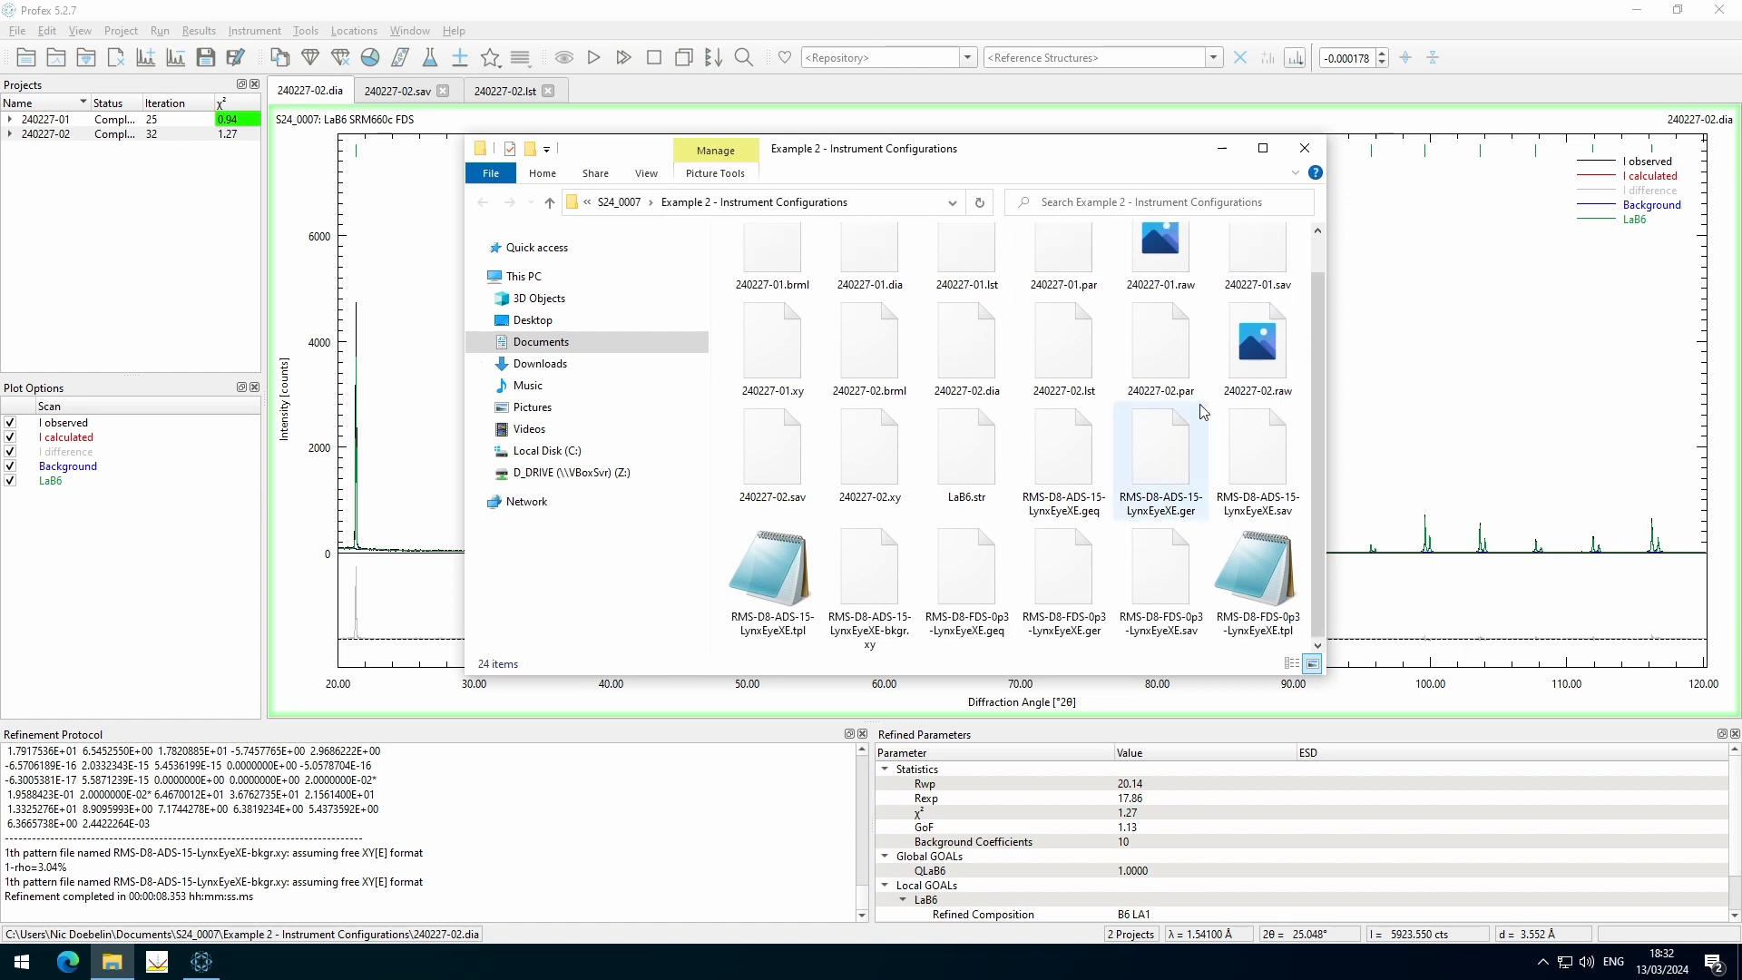
click(646, 174)
click(770, 238)
scroll(1275, 426, down, 1)
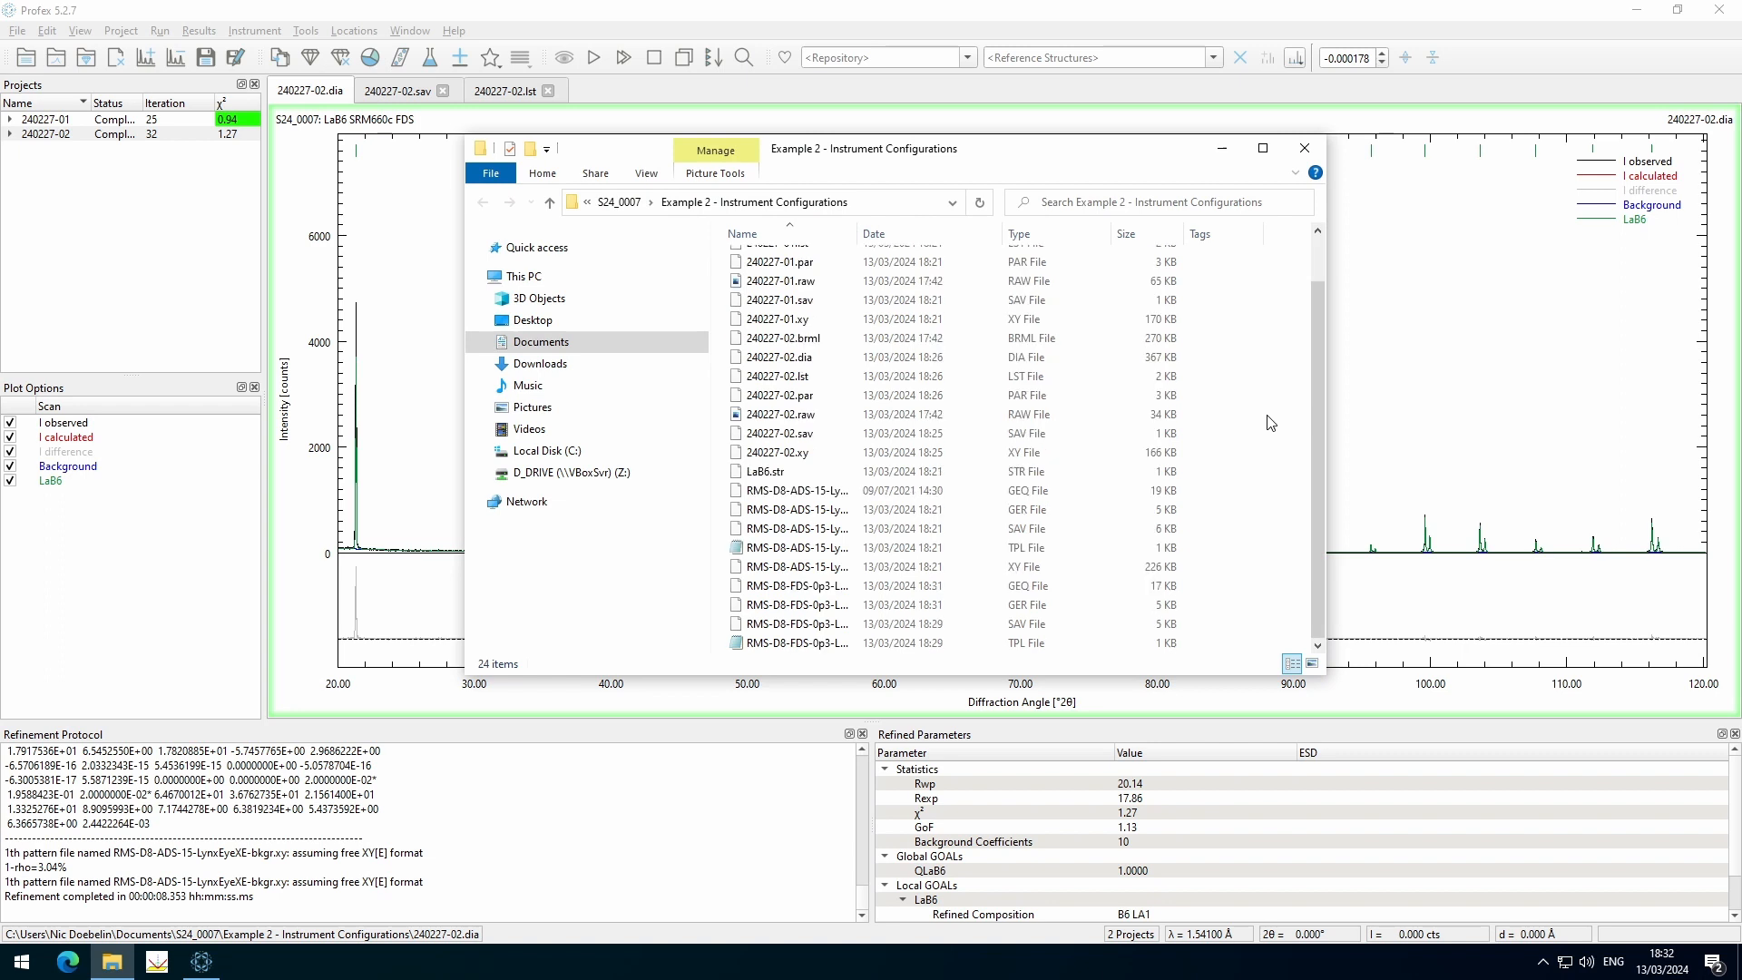
drag(855, 228, 1004, 229)
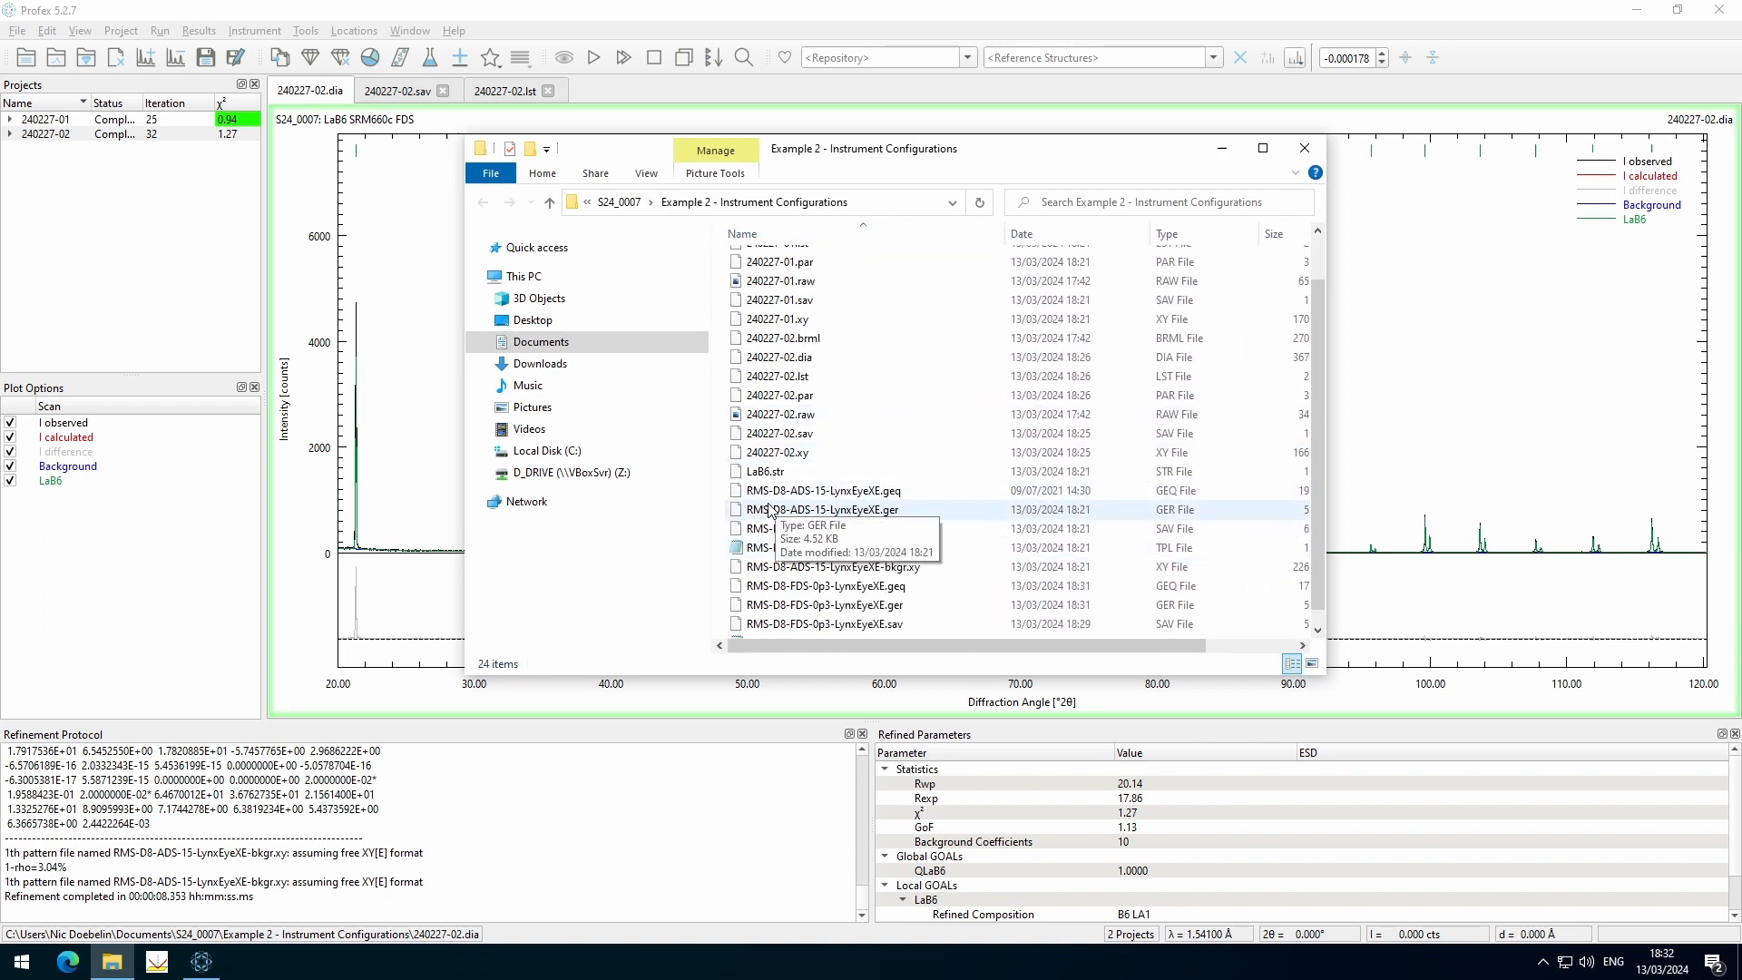
Locate the RMS-D8-ADS-15-LynxEyeXE.geq and RMS-D8-FDS-0p3-LynxEyeXE.geq files among the project files, and close the folder
click(832, 491)
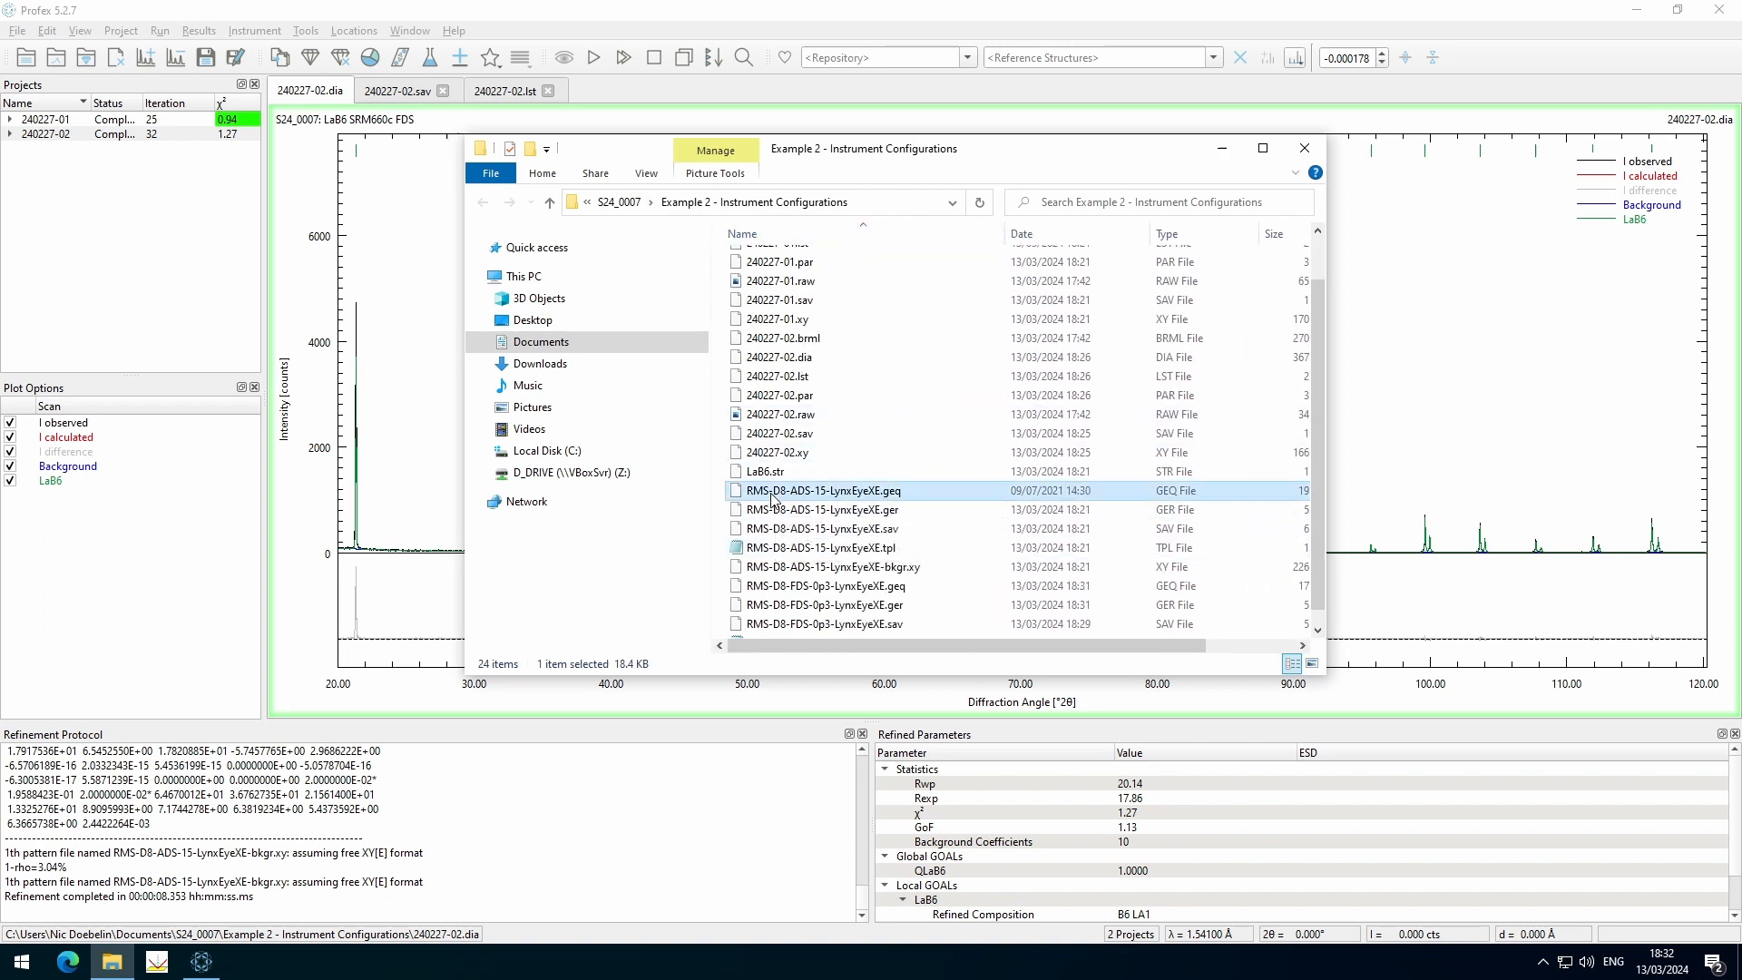
click(810, 586)
scroll(862, 602, down, 1)
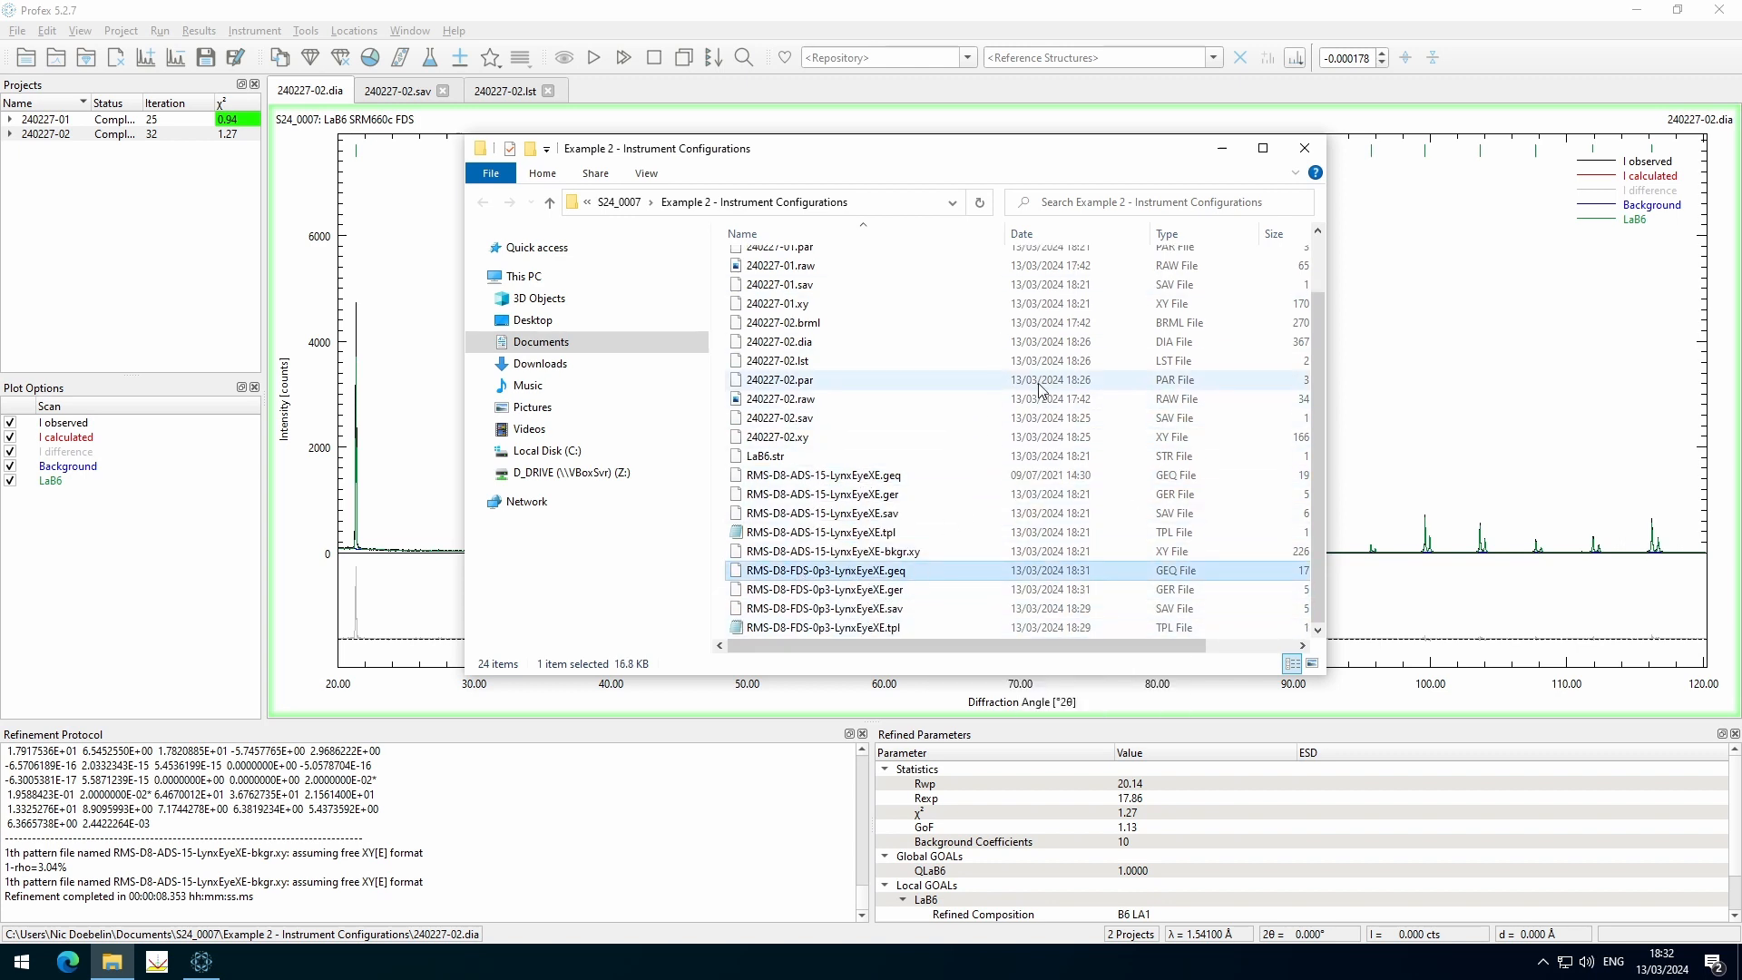
scroll(1035, 400, up, 2)
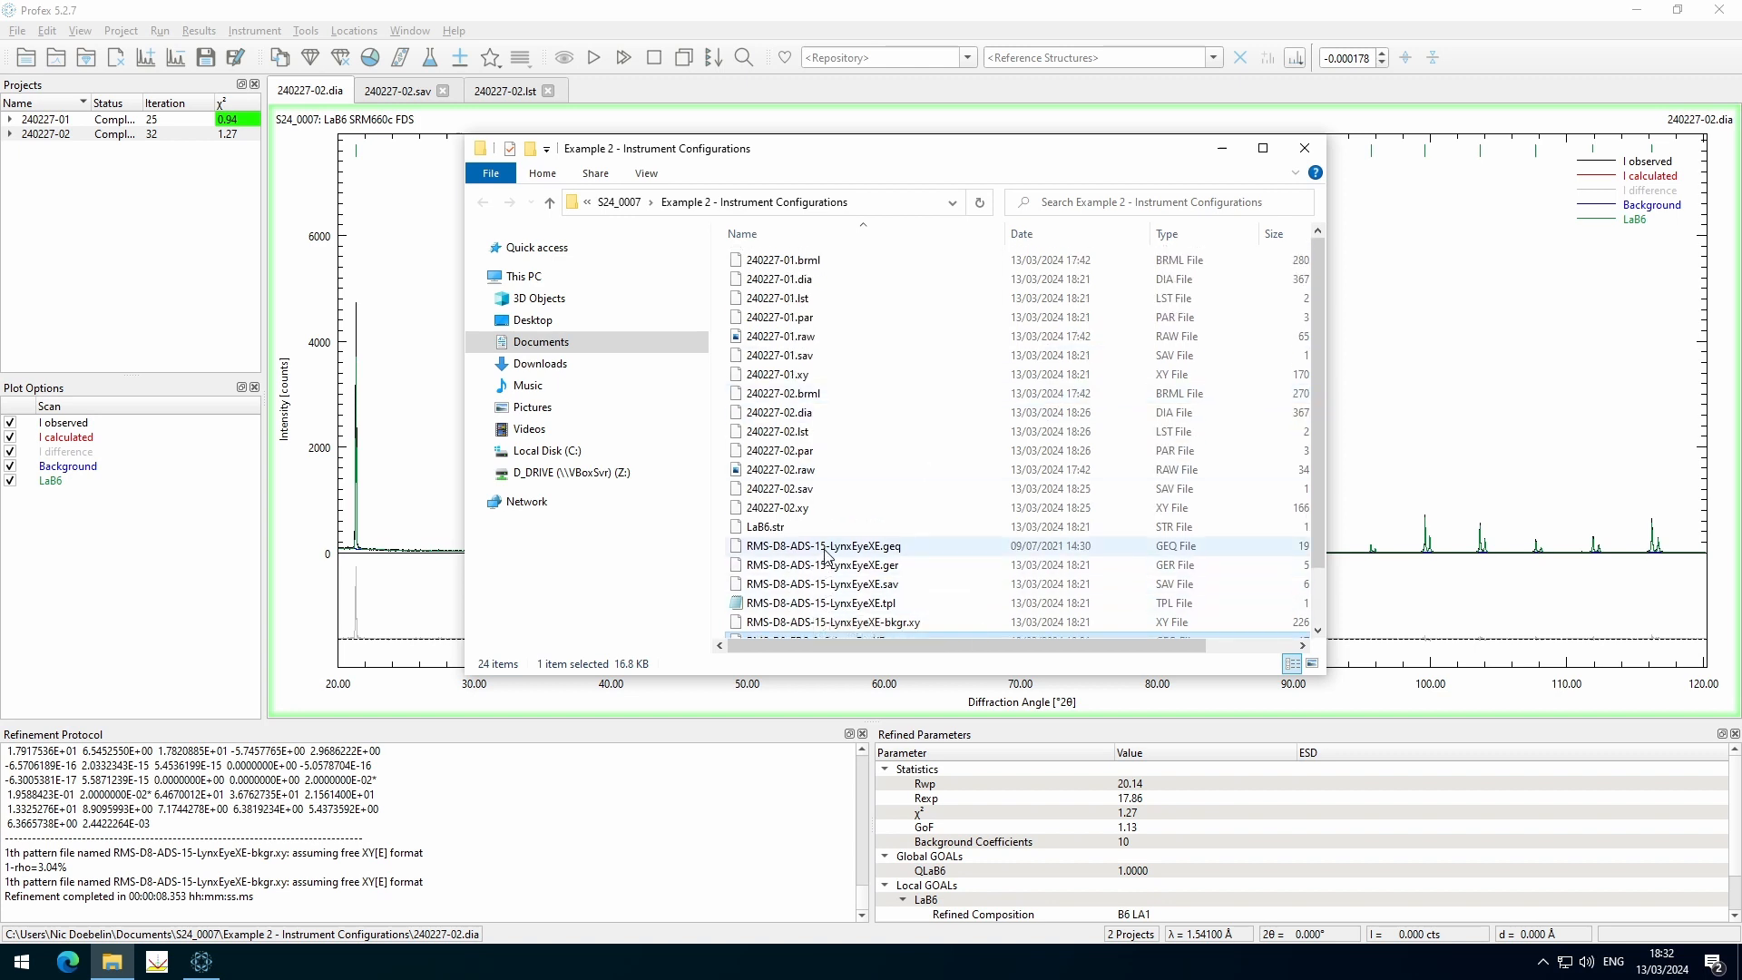
click(814, 265)
scroll(821, 344, down, 1)
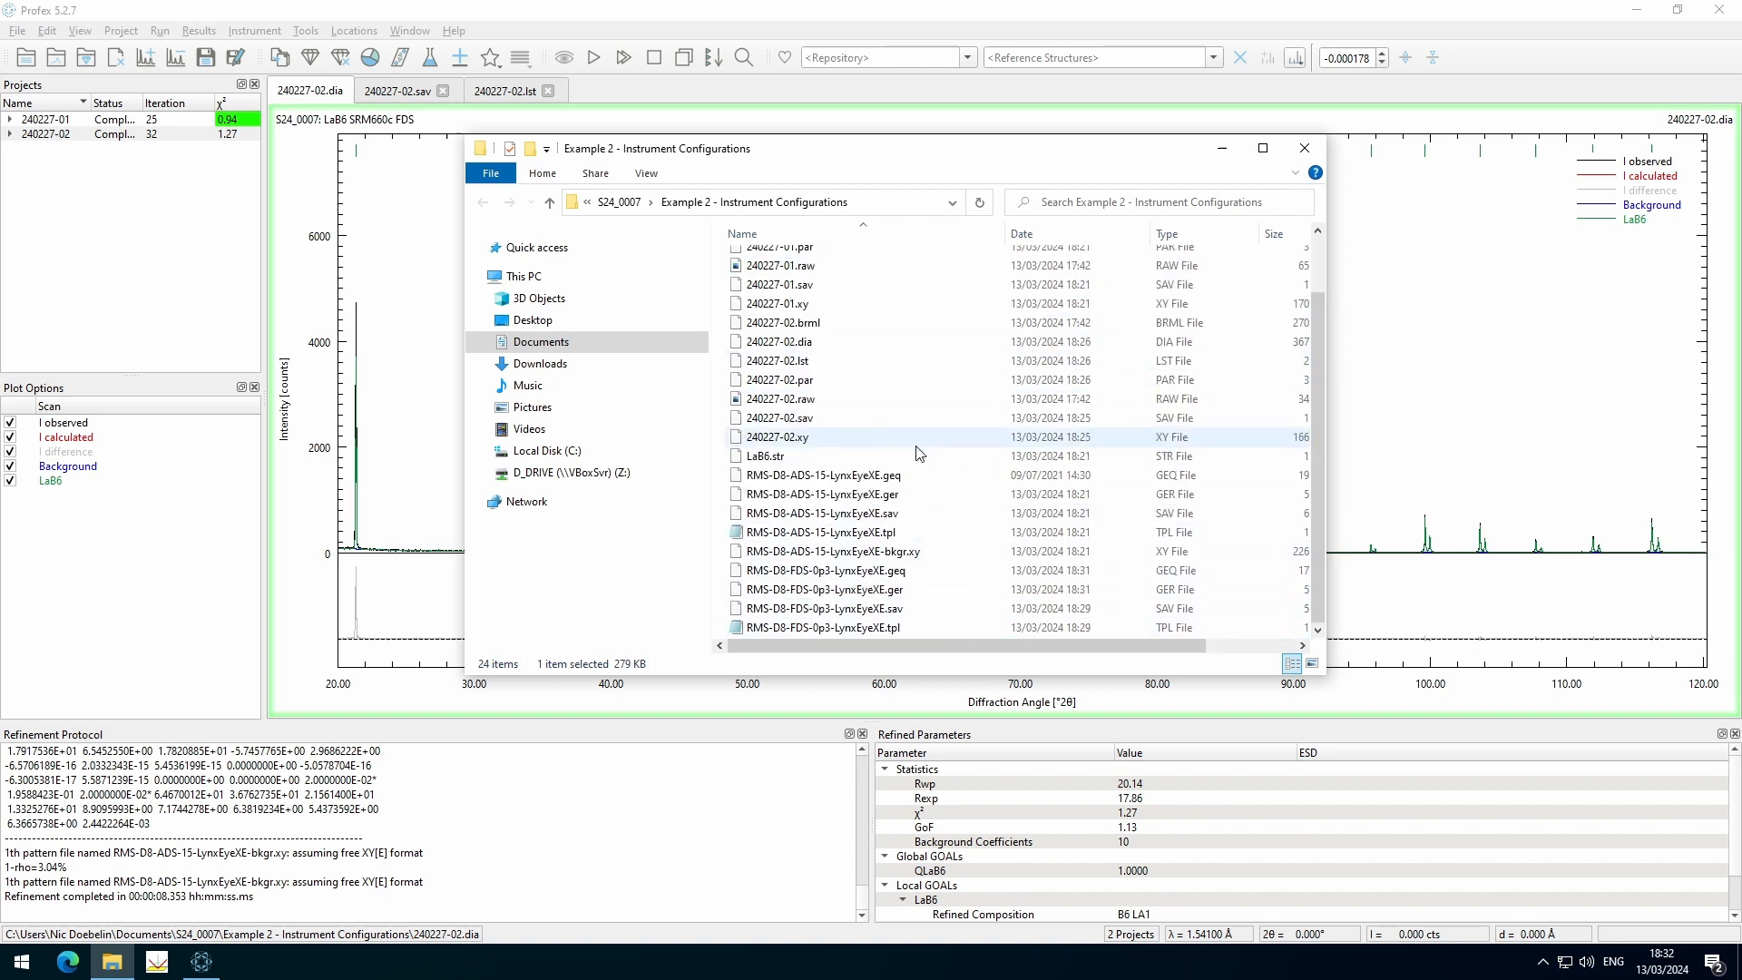
click(821, 571)
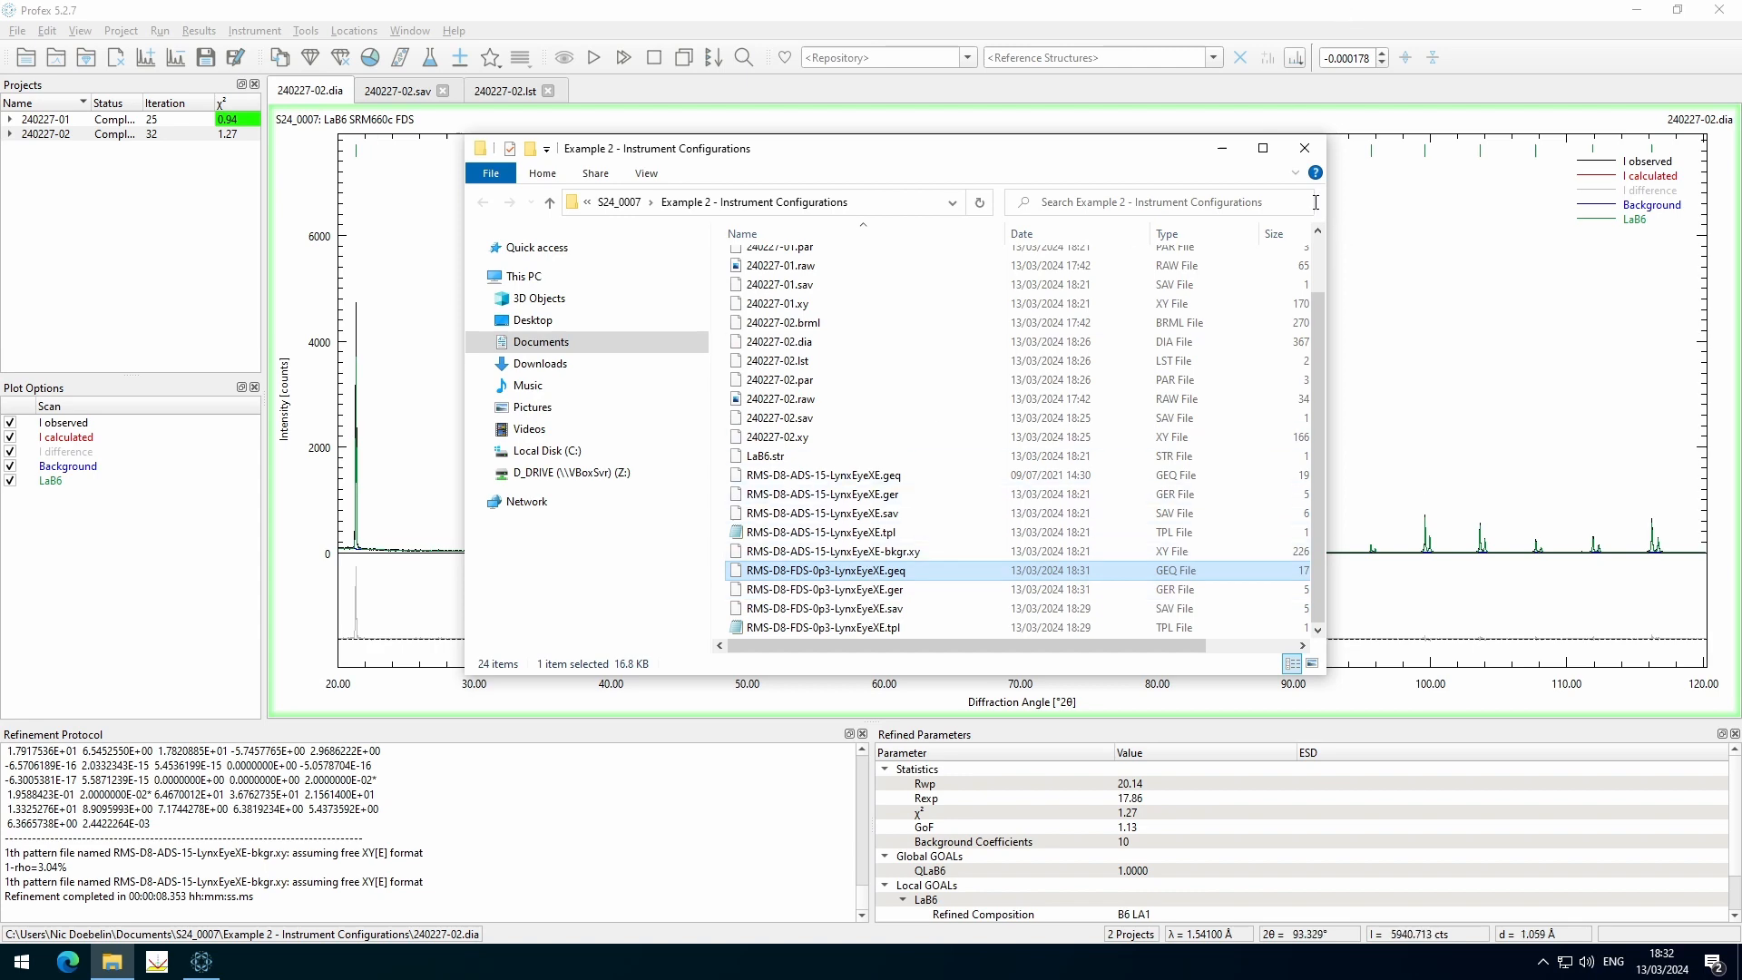
click(1305, 148)
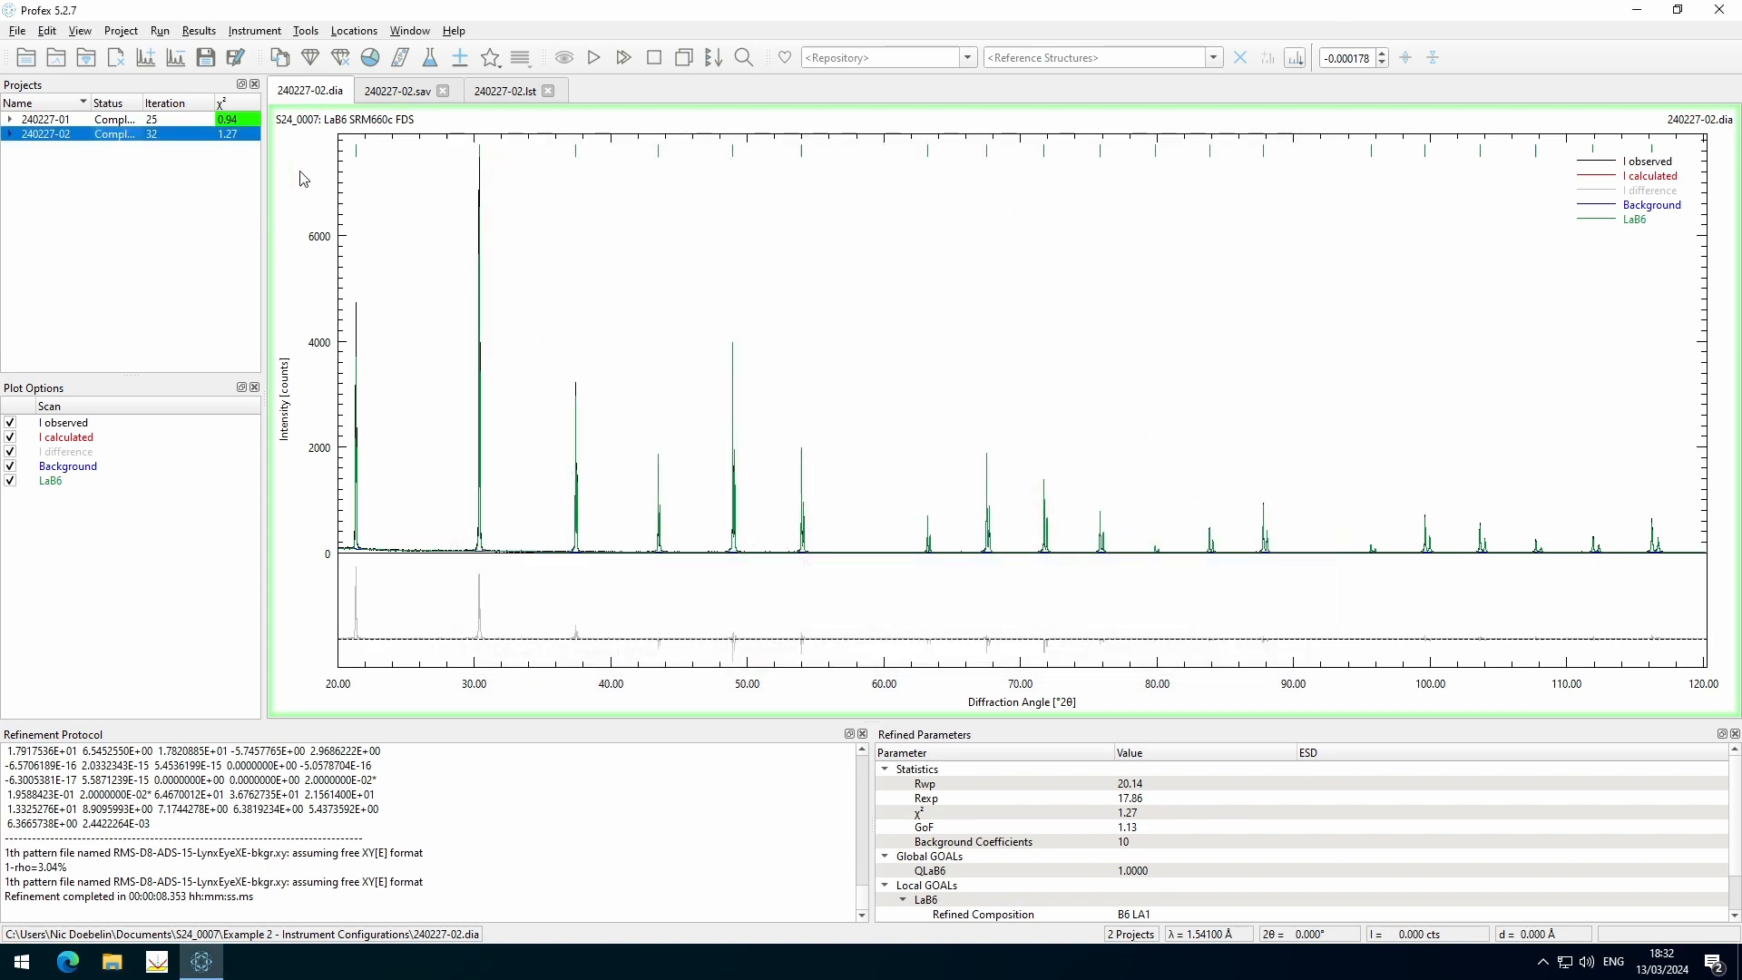
Set VERZERR in control file 240227-02.sav to RMS-D8-FDS-0p3-LynxEyeXE.geq and run the refinement again
click(396, 92)
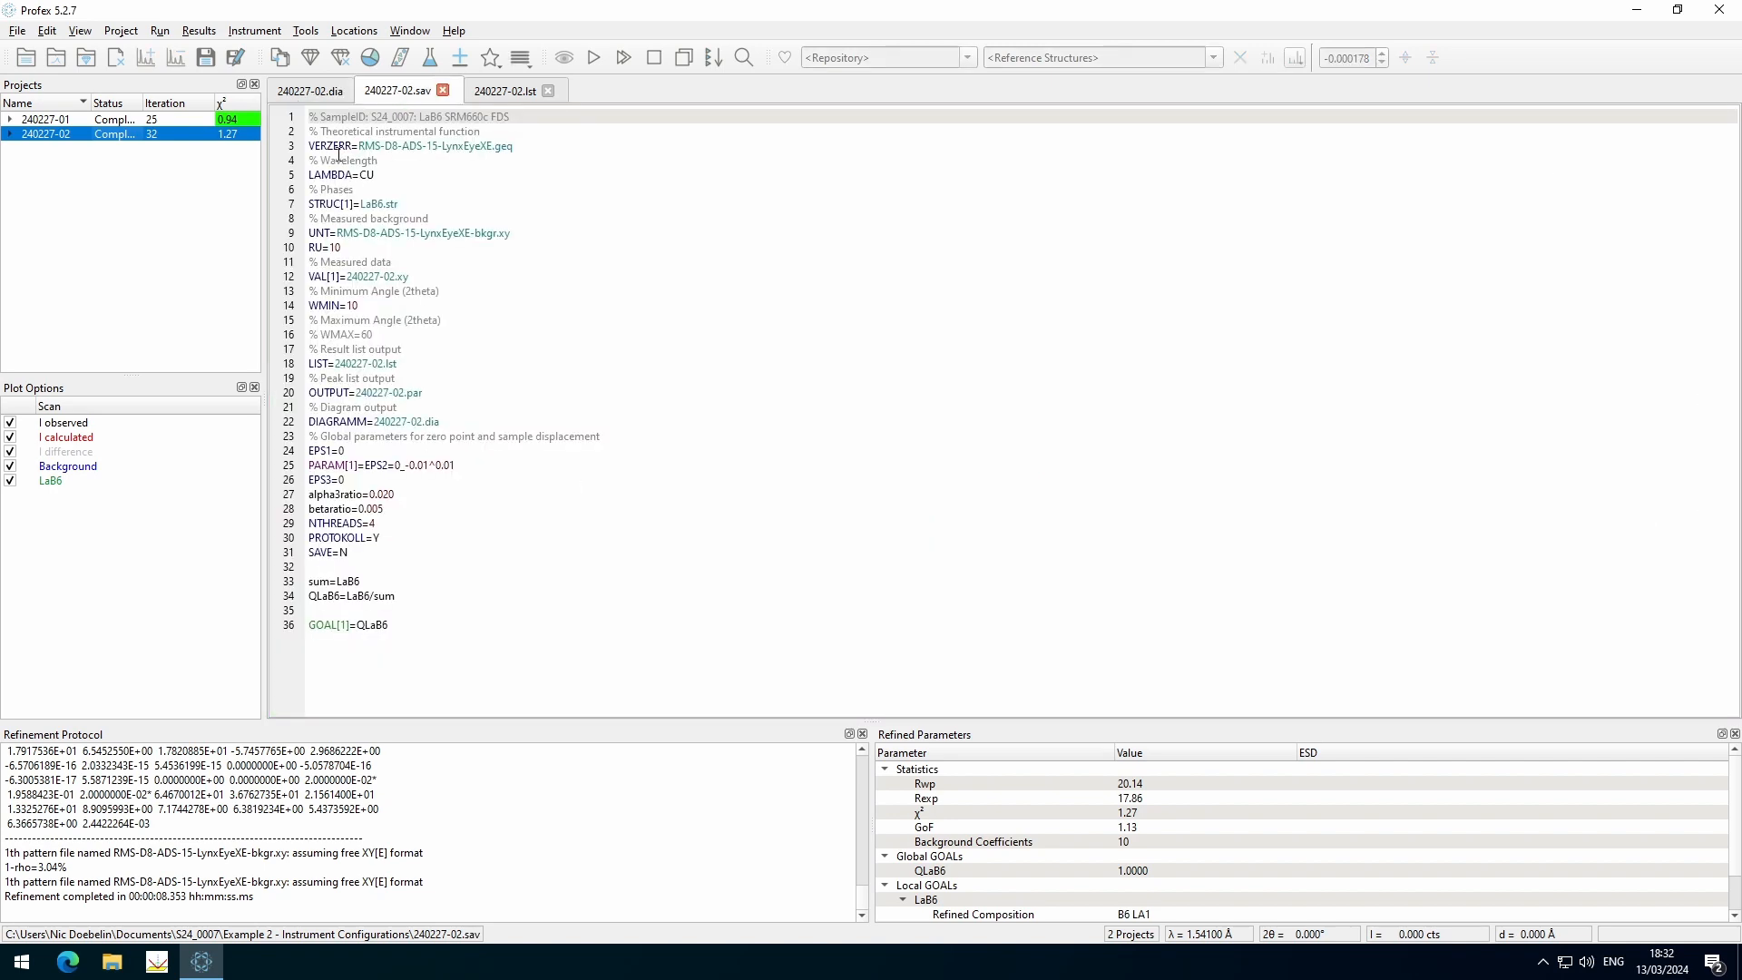
scroll(669, 273, up, 5)
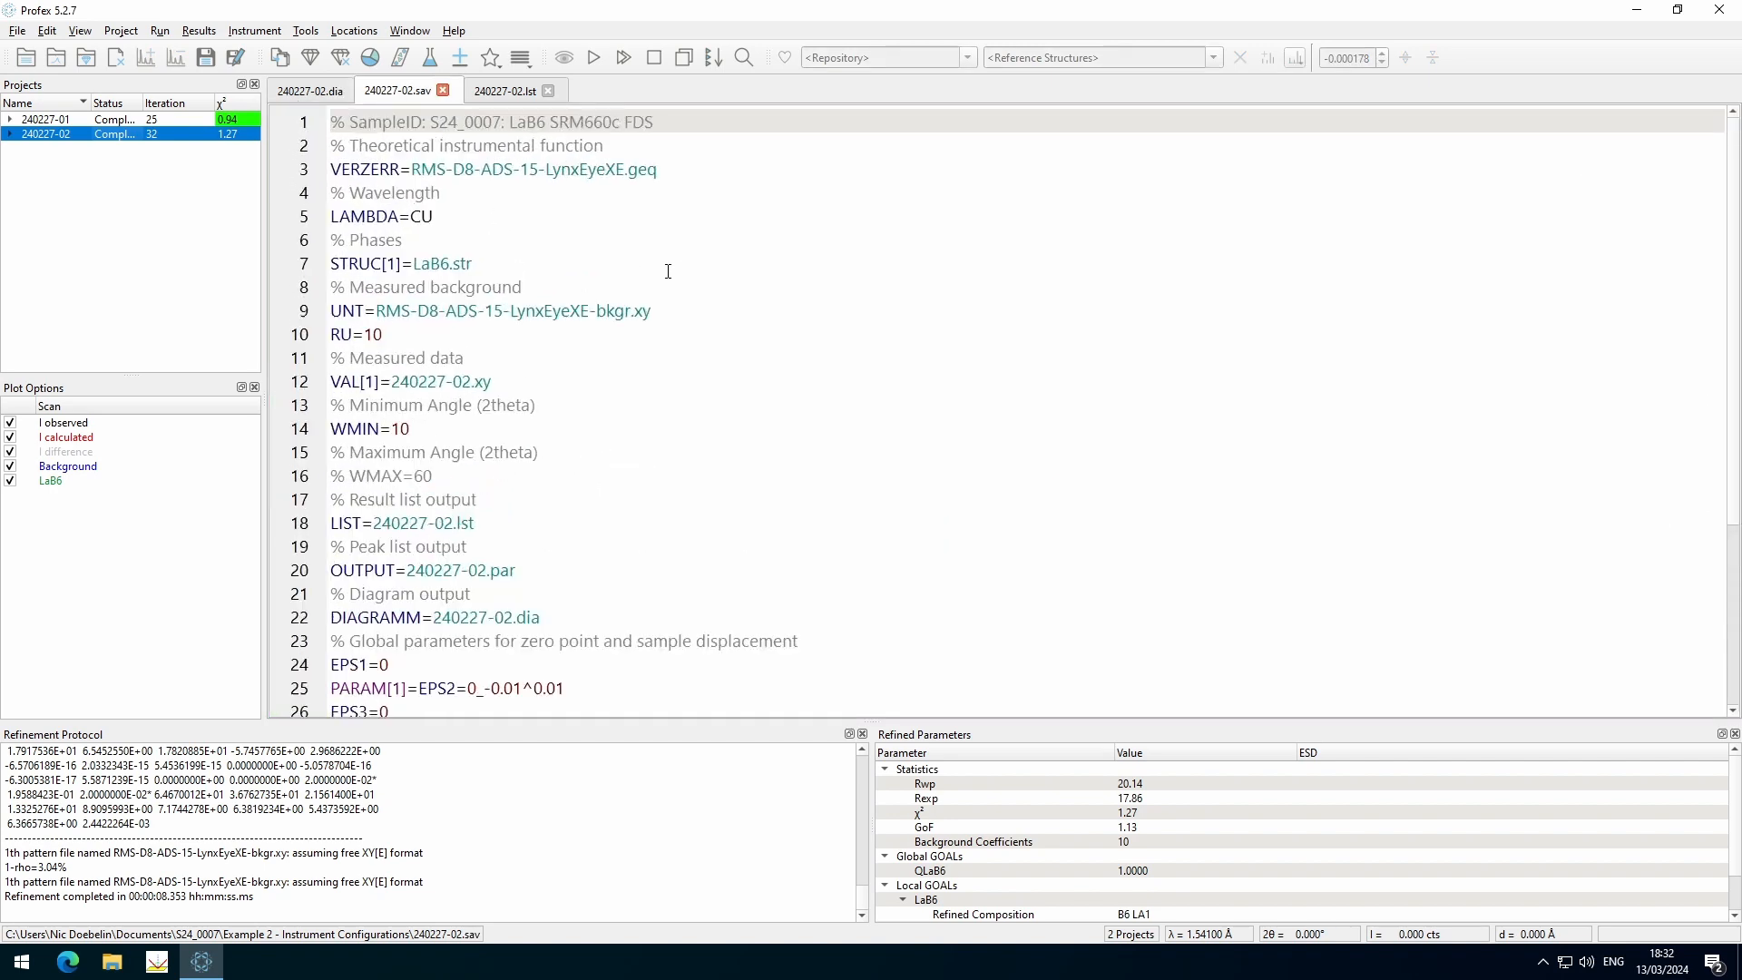
click(530, 173)
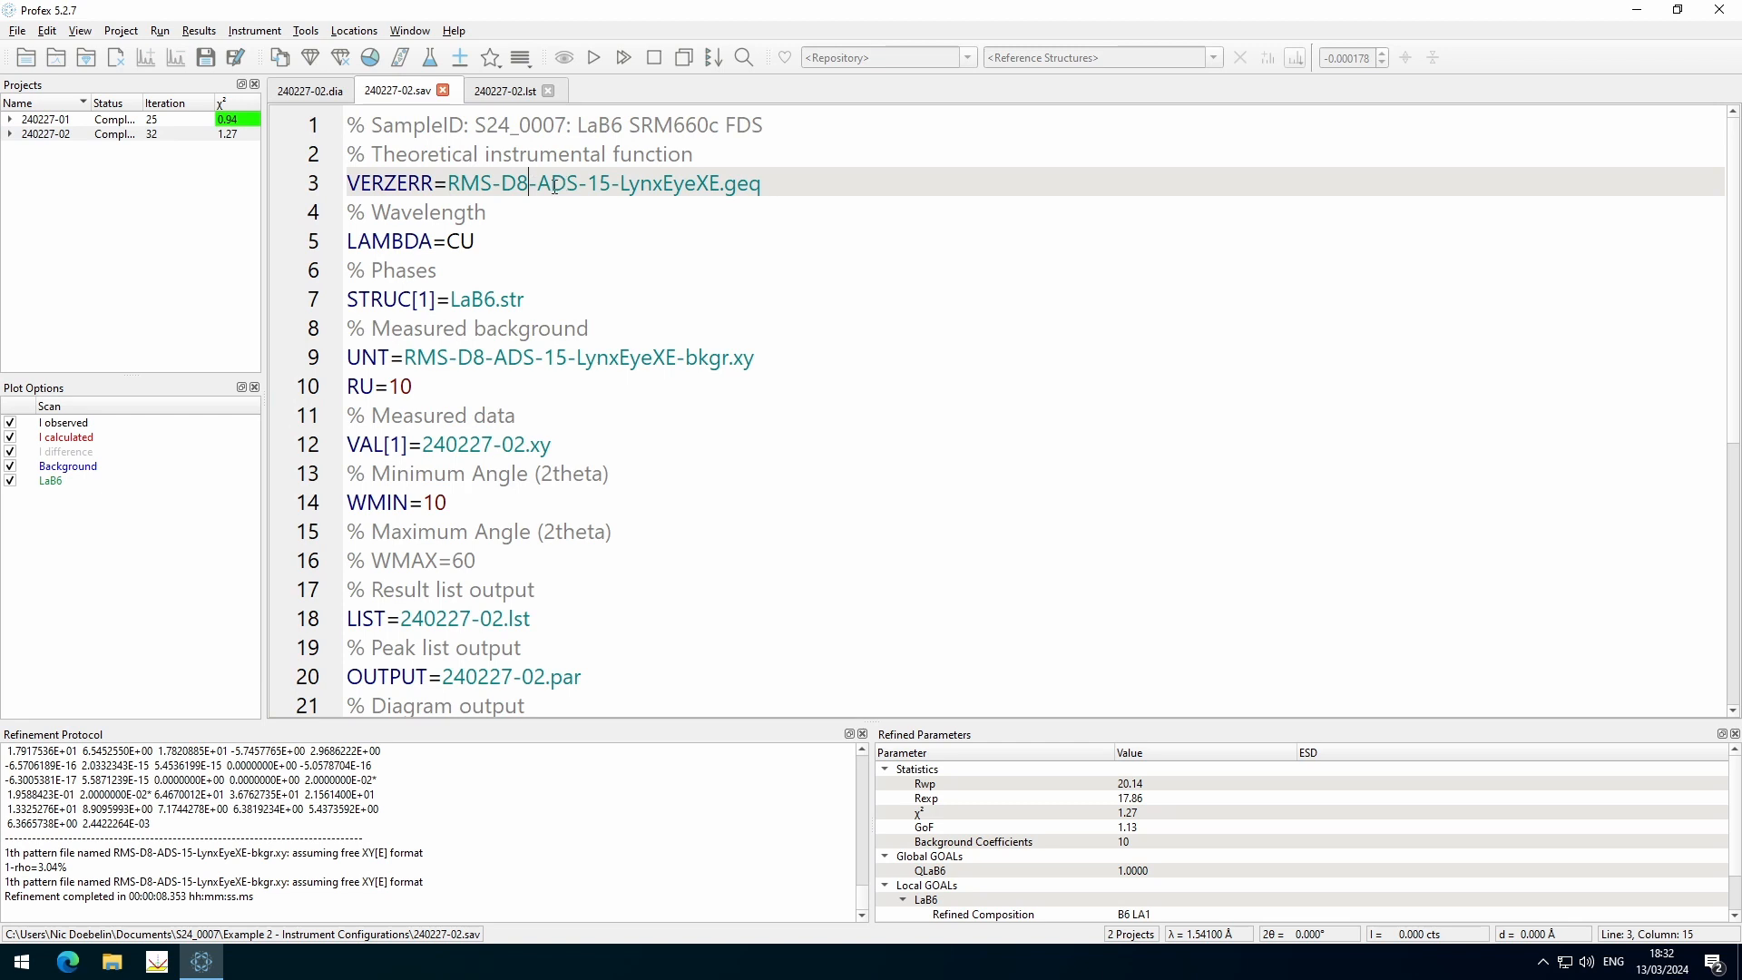
key(Delete)
text(F)
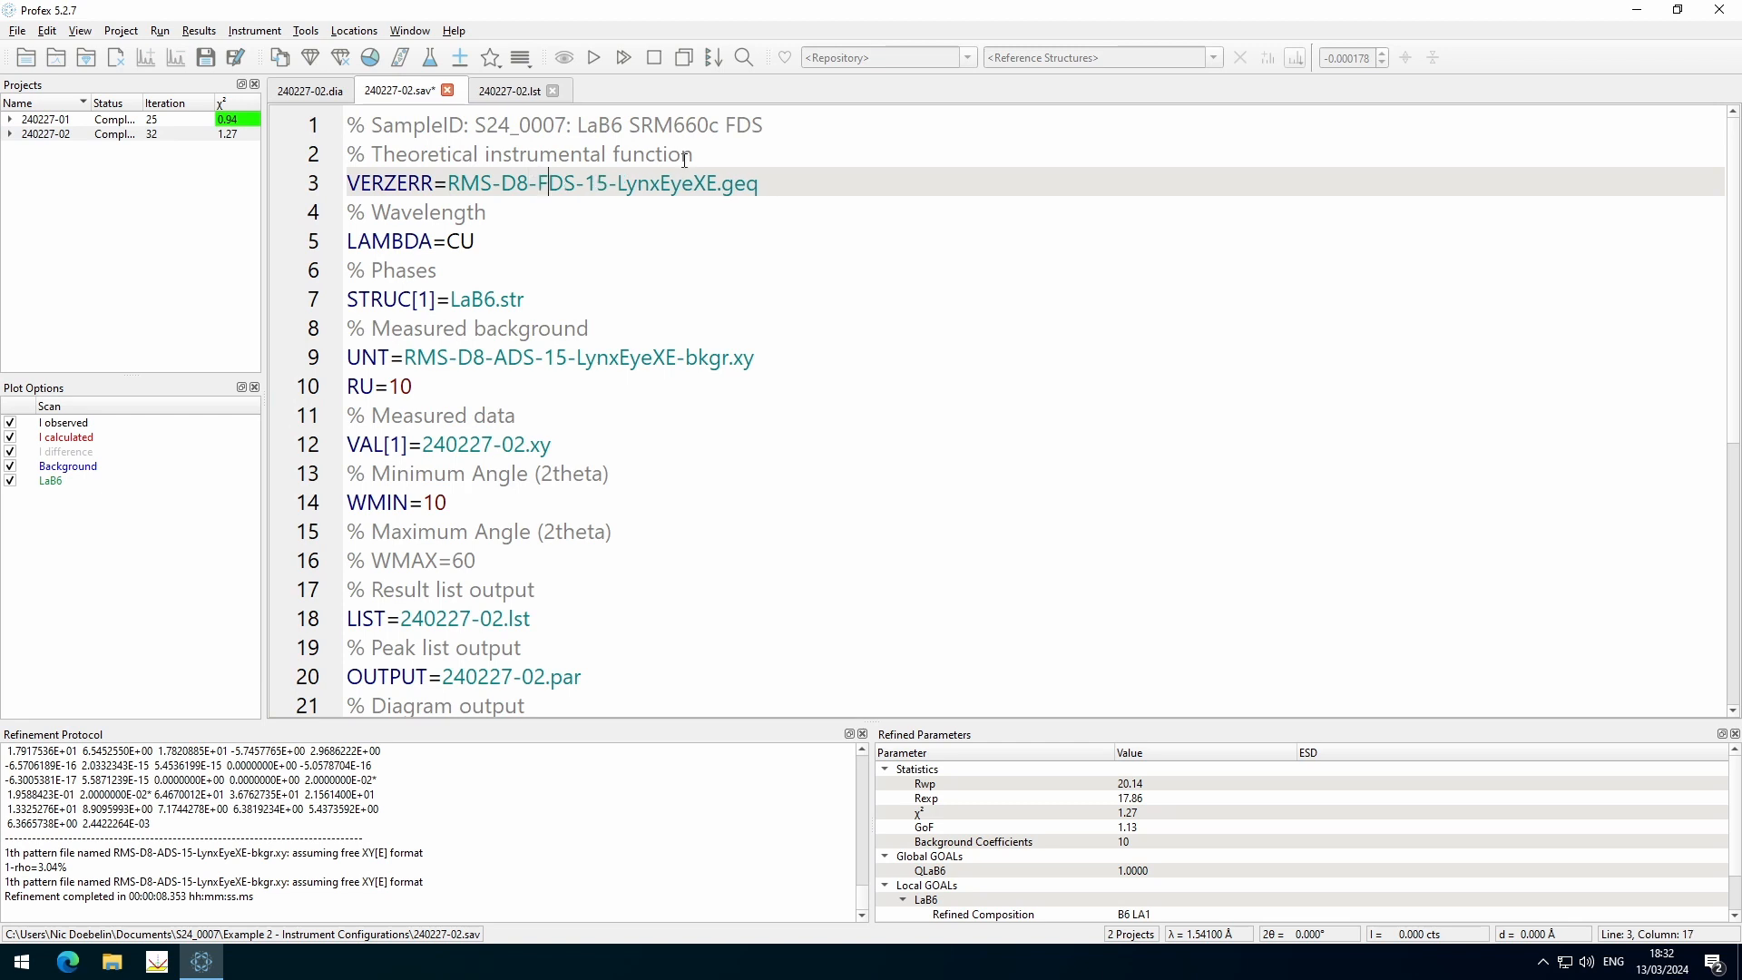
key(shift+Right)
key(shift+Right)
text(0p3)
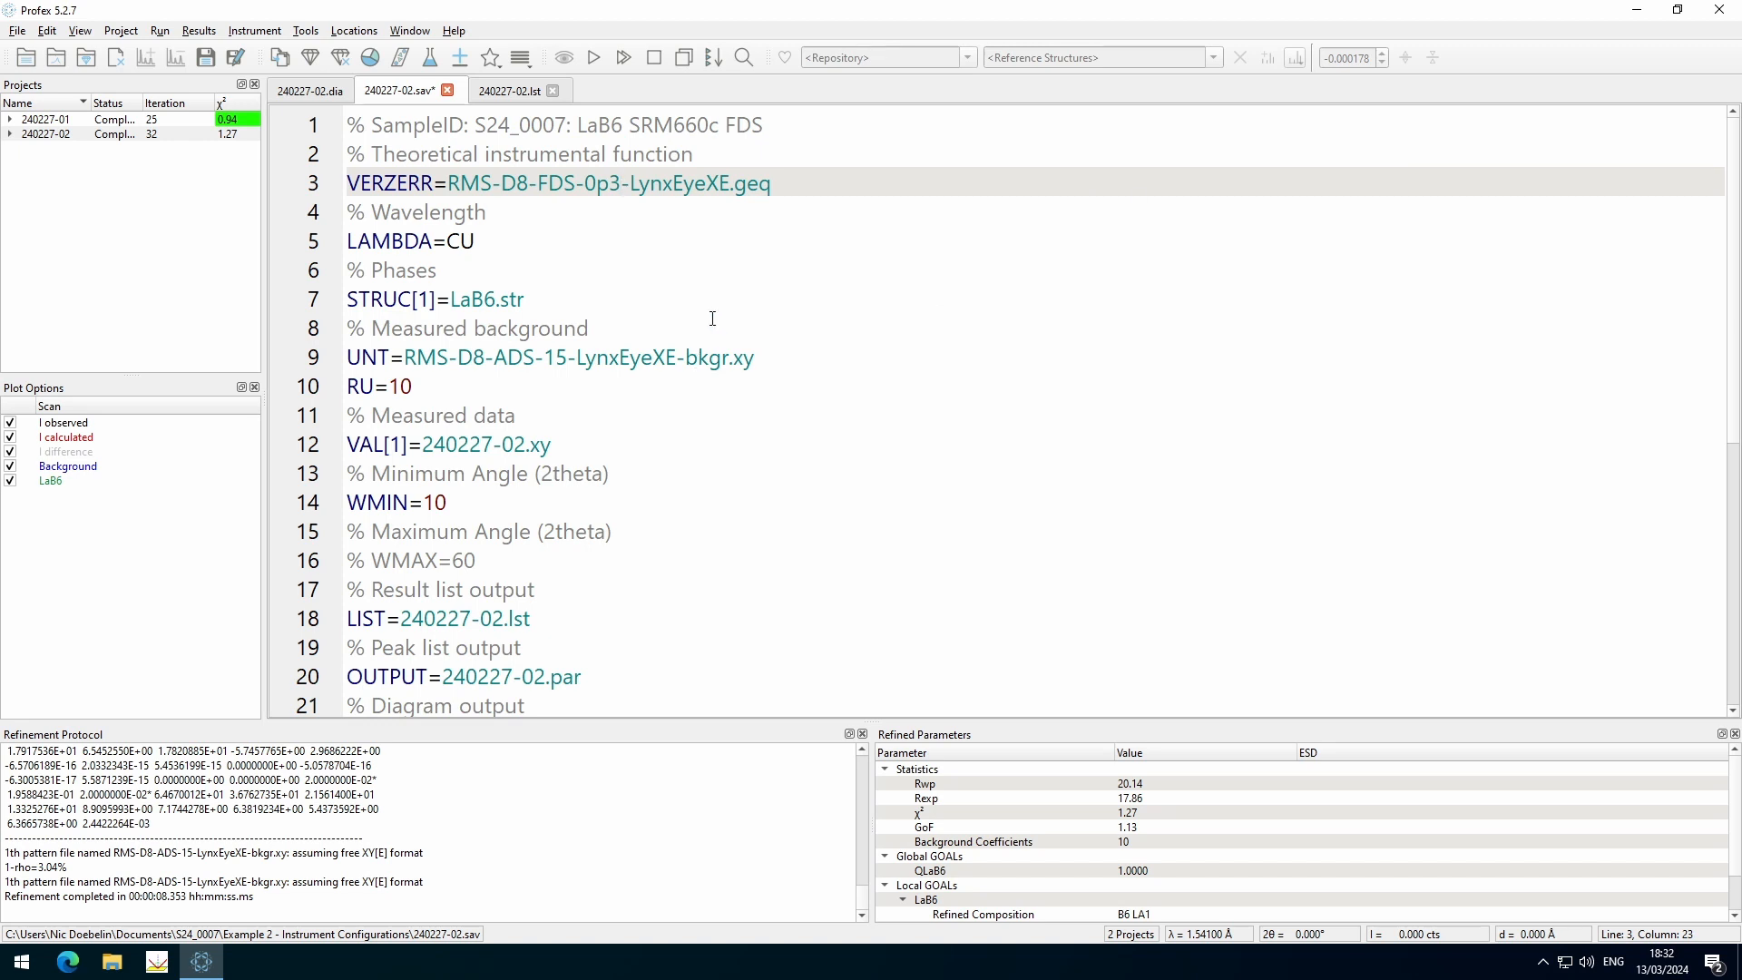
click(595, 59)
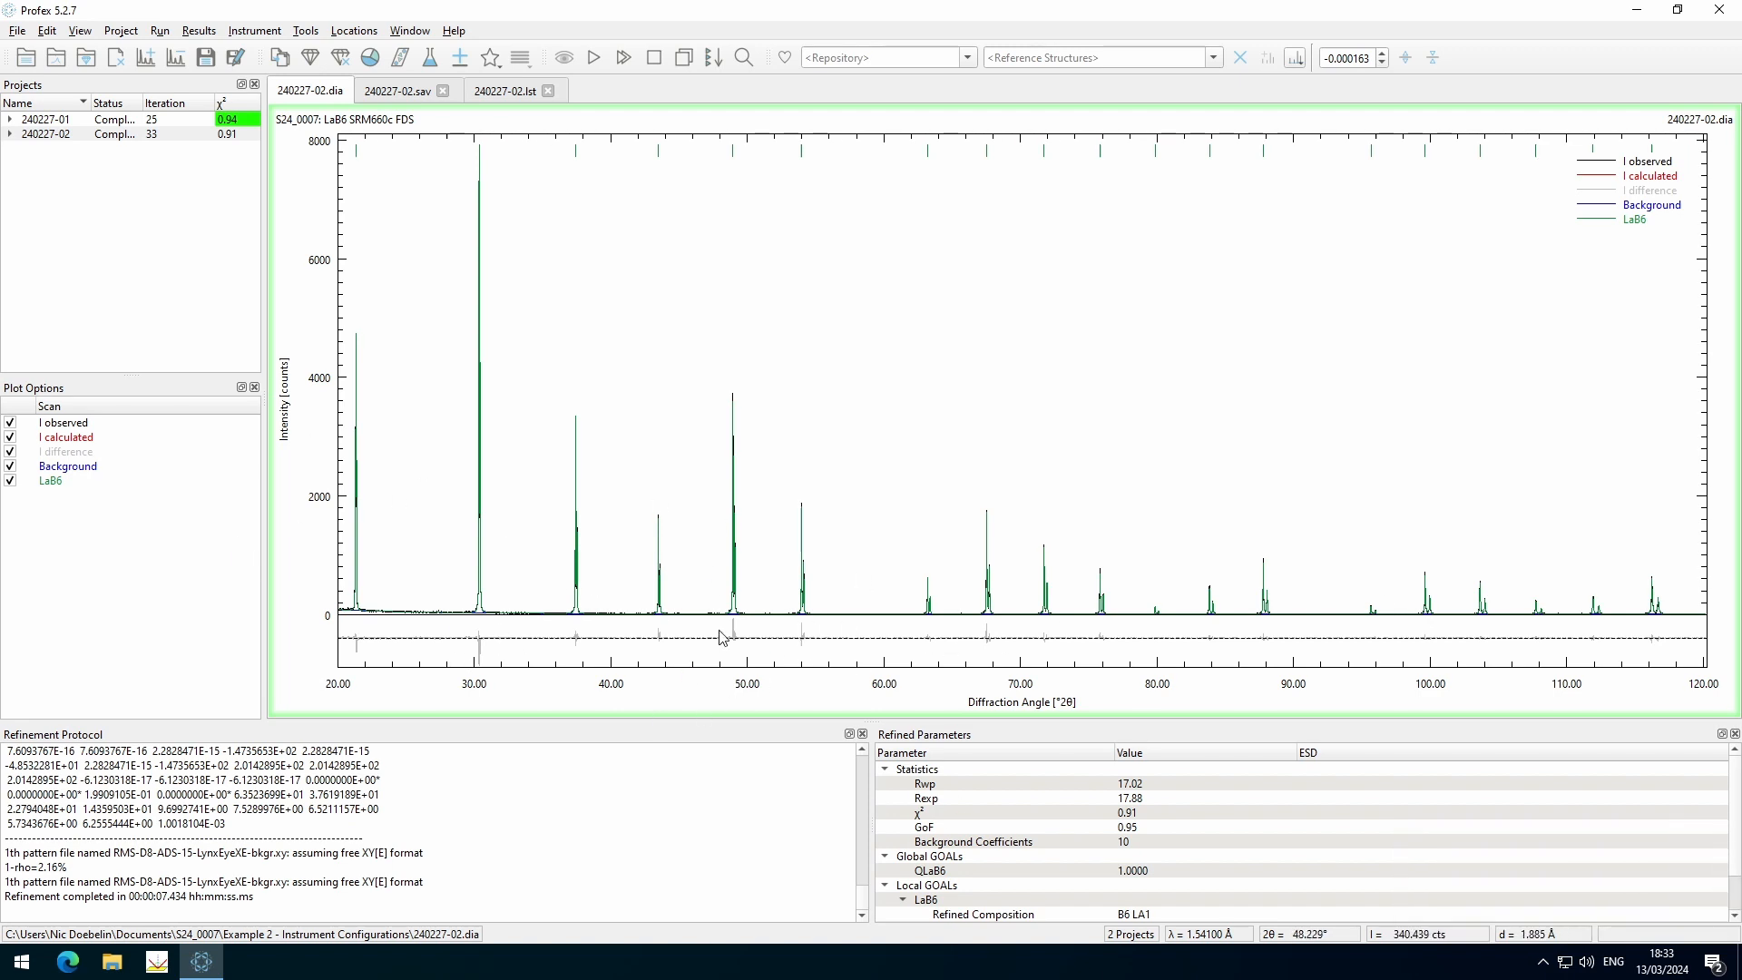
Compare the χ² values and diffraction plots of projects 240227-01 and 240227-02
click(964, 806)
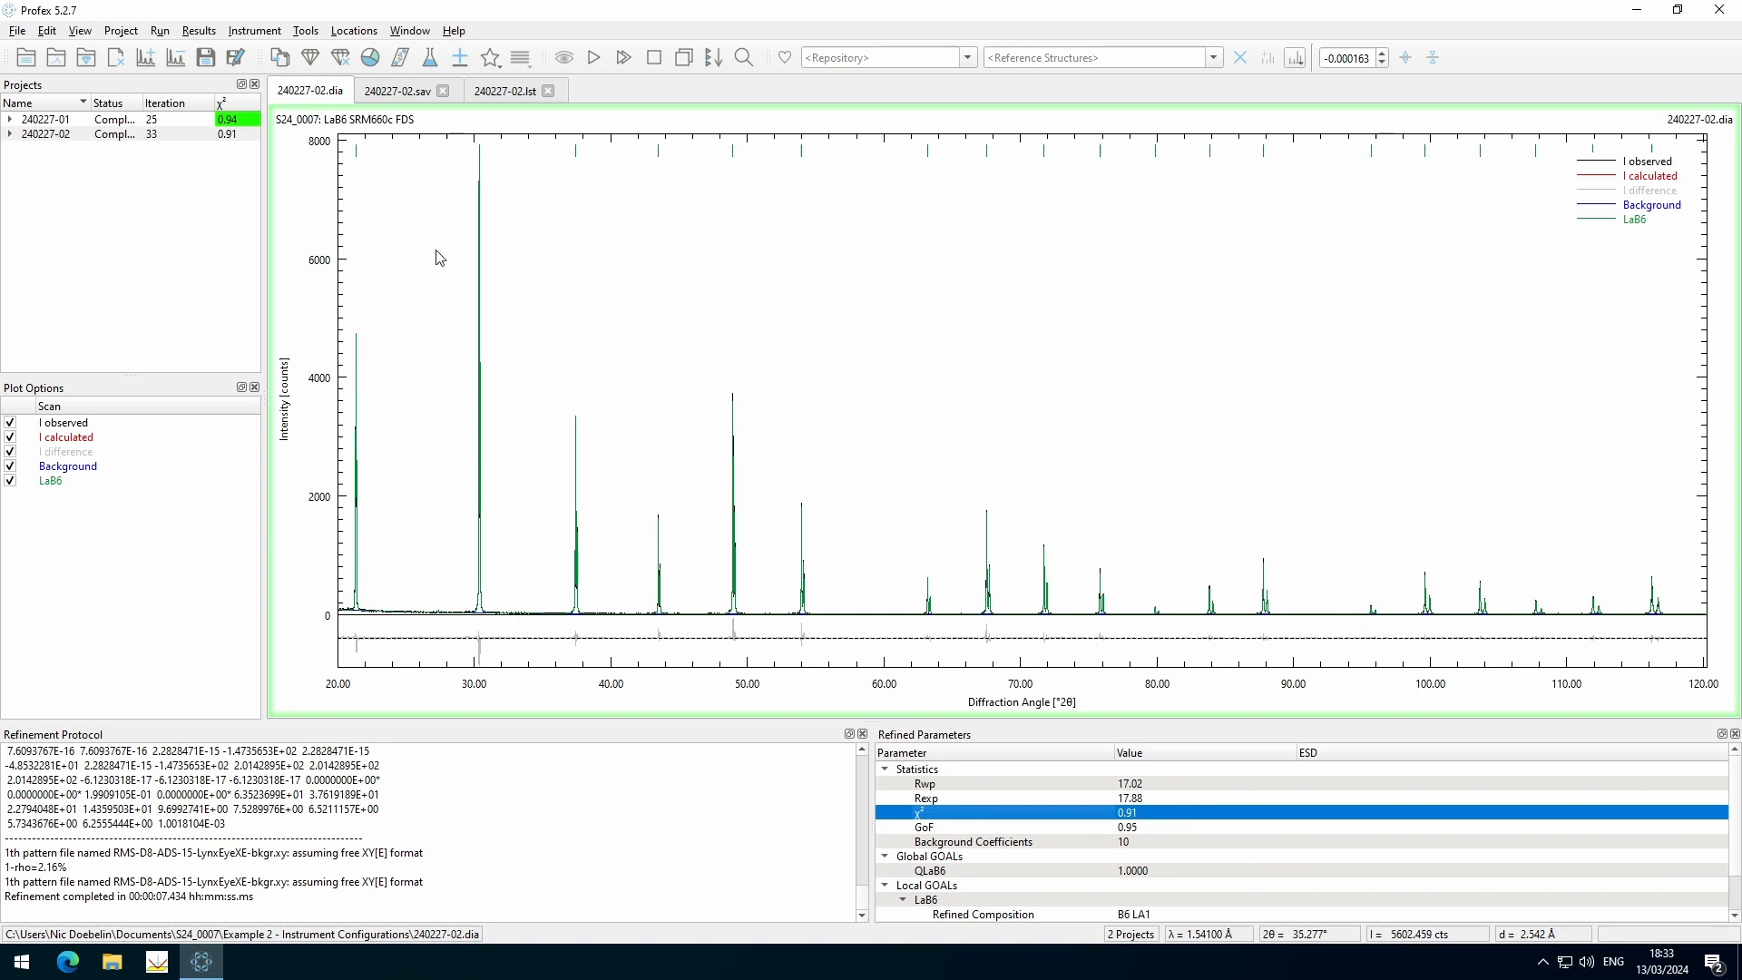
click(106, 123)
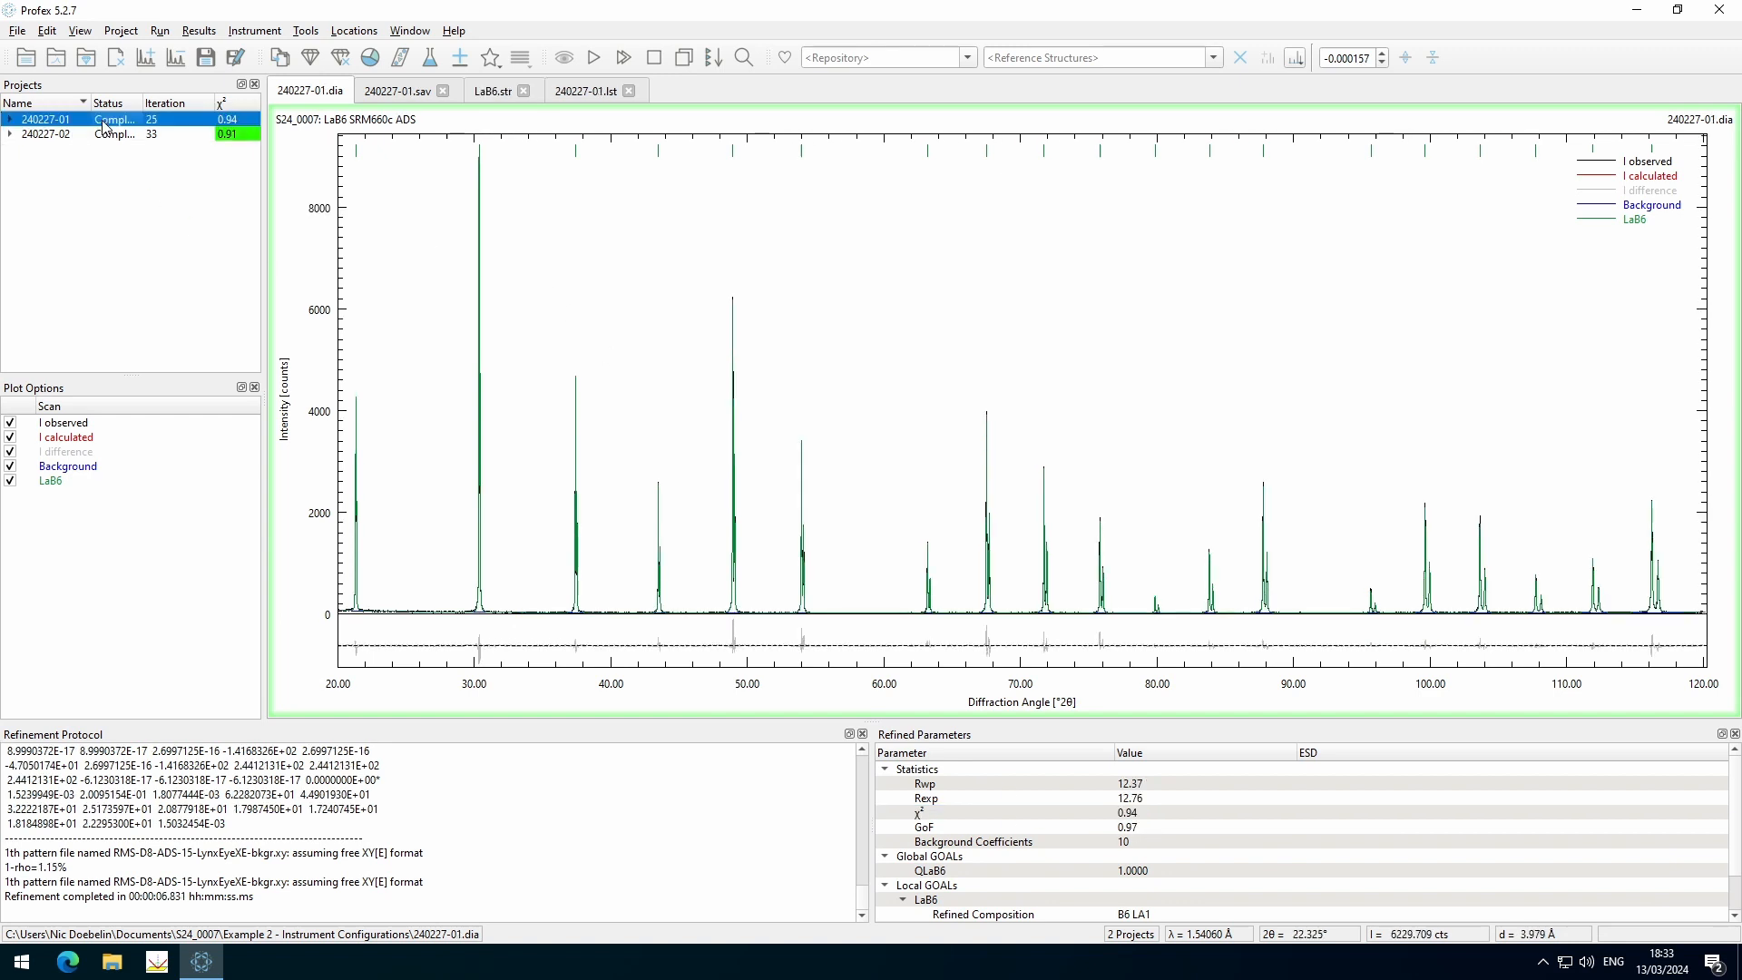
click(1153, 813)
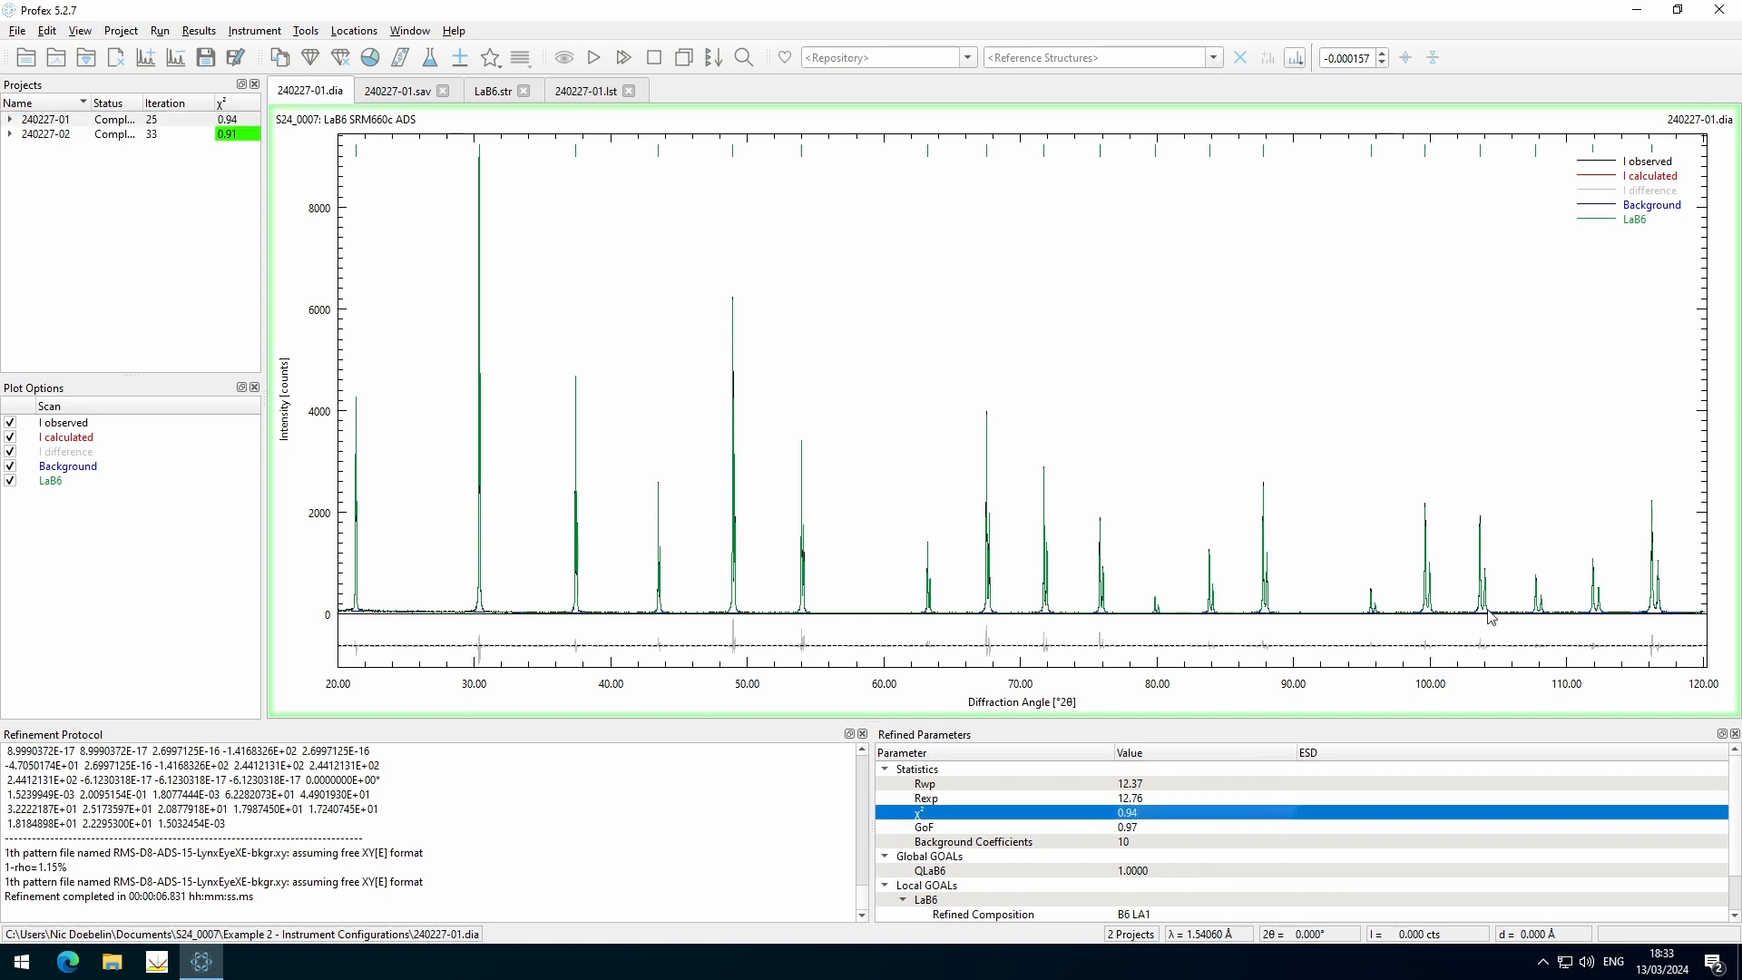
click(57, 136)
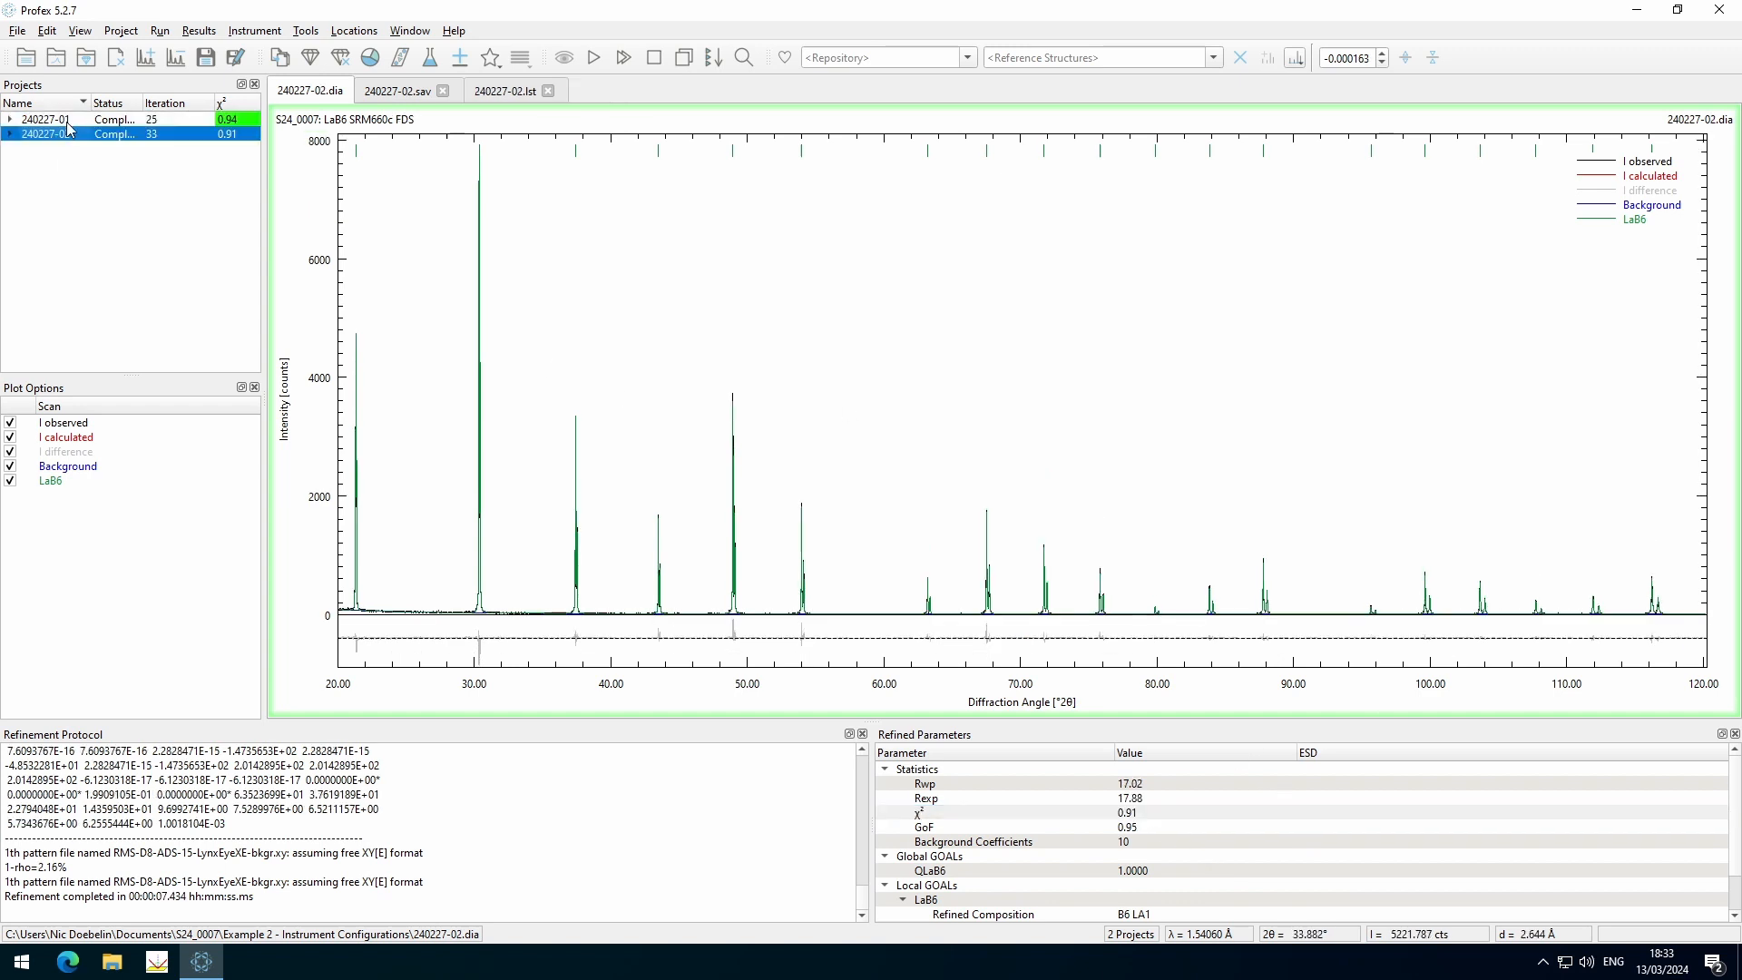
click(55, 120)
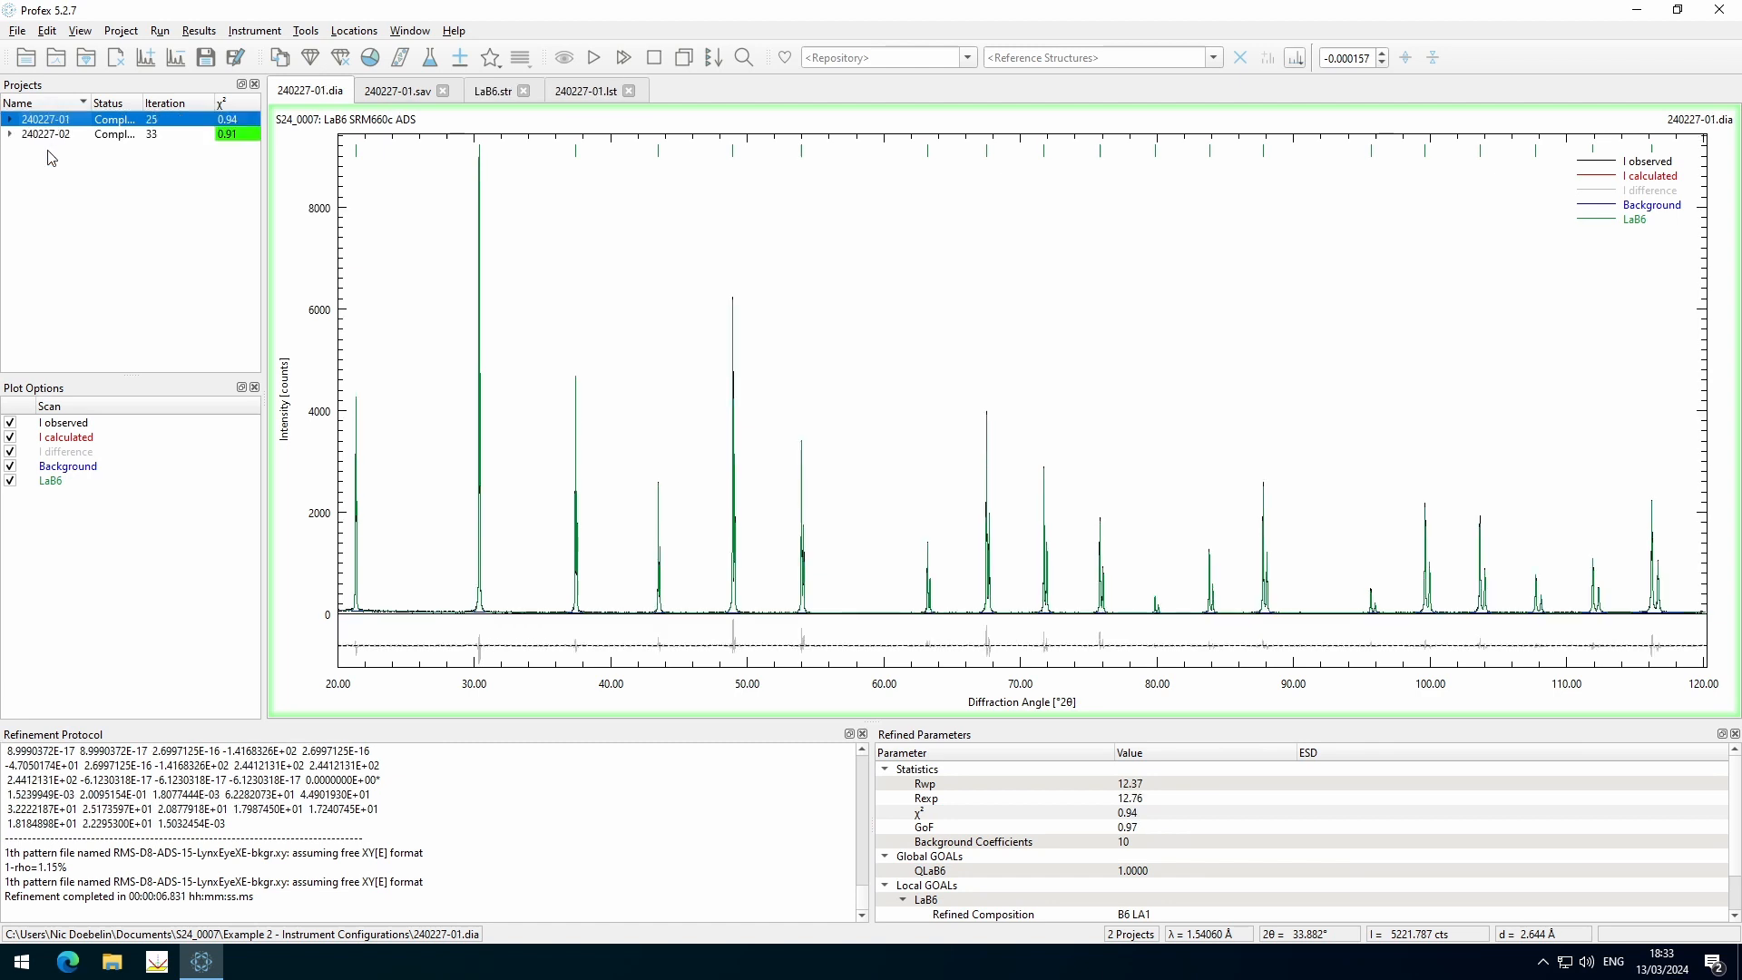
click(52, 136)
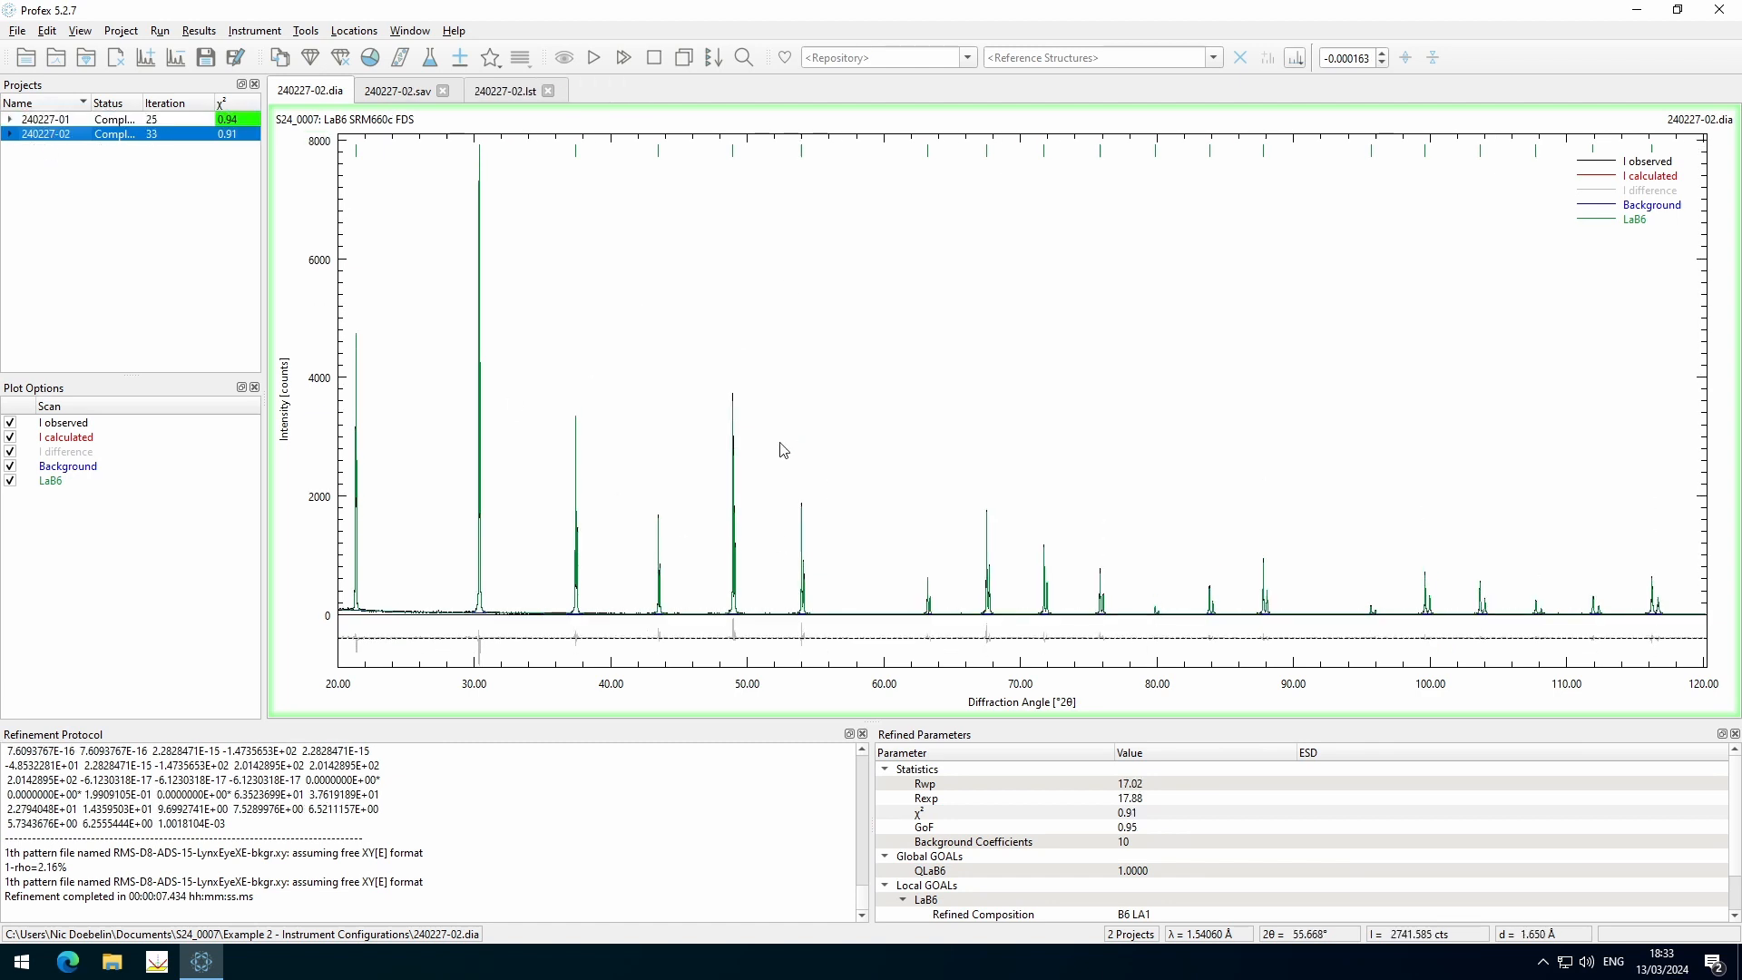